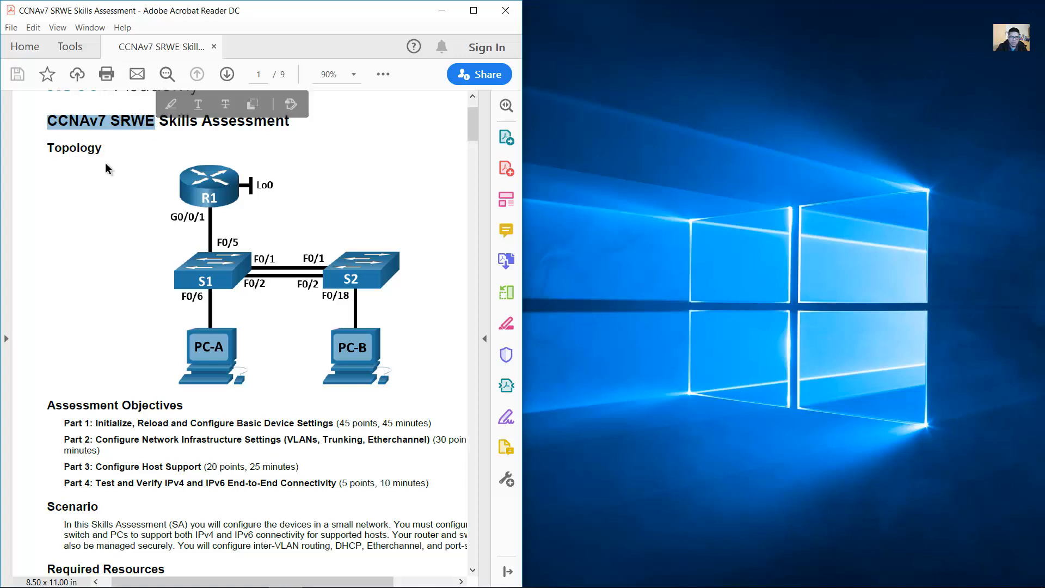
Step: Scroll the SRWE PDF to the Topology diagram, then minimize Acrobat to reveal Packet Tracer
scroll(147, 173, "down", 1)
left_click(126, 144)
left_click_drag(54, 120, 102, 122)
mouse_move(375, 581)
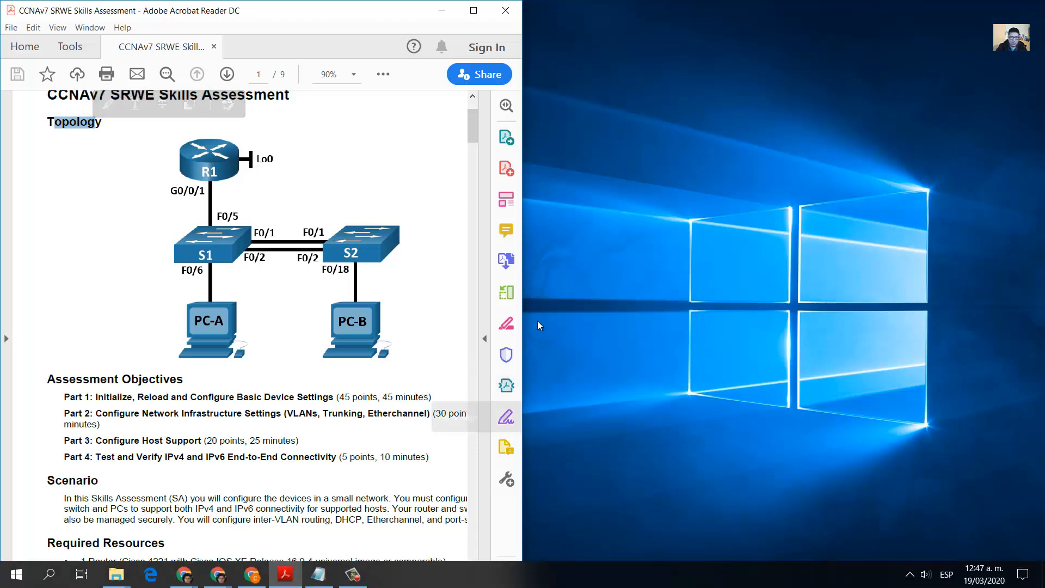
left_click(441, 10)
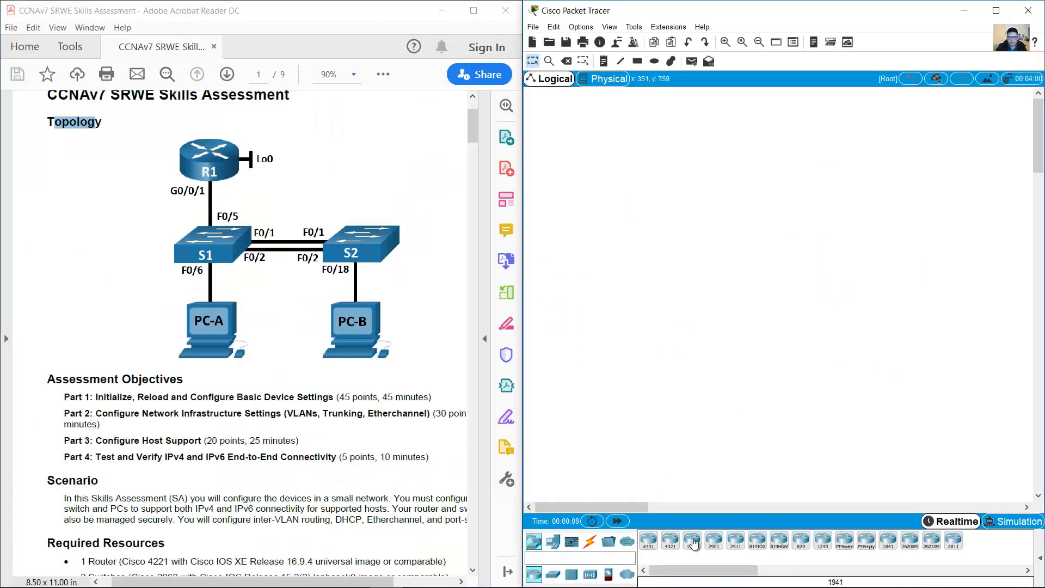
Step: Place an ISR4321 router on the workspace and rename it R1
left_click(671, 551)
left_click(680, 141)
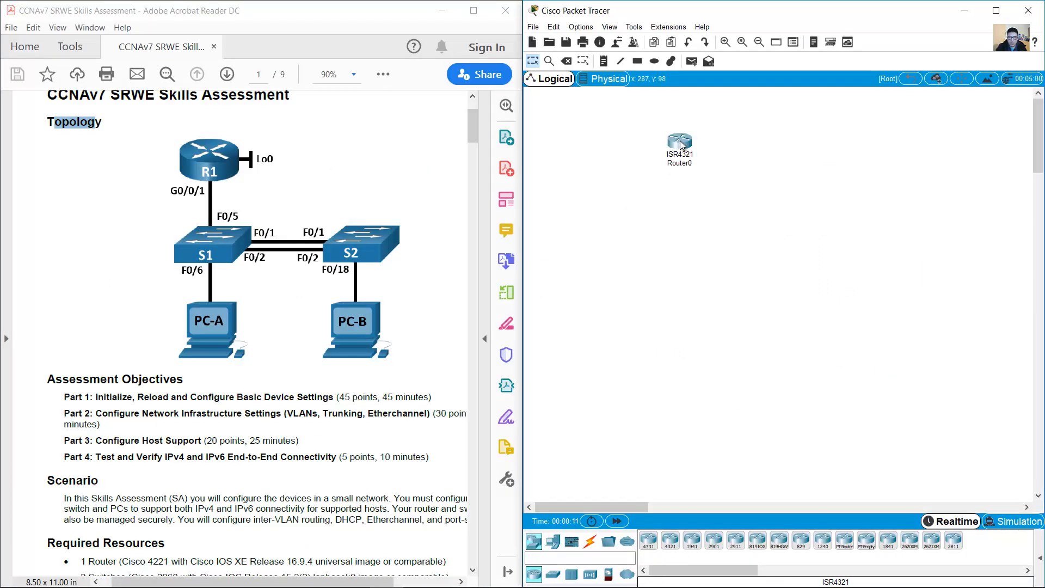
left_click(687, 163)
left_click_drag(701, 162, 630, 163)
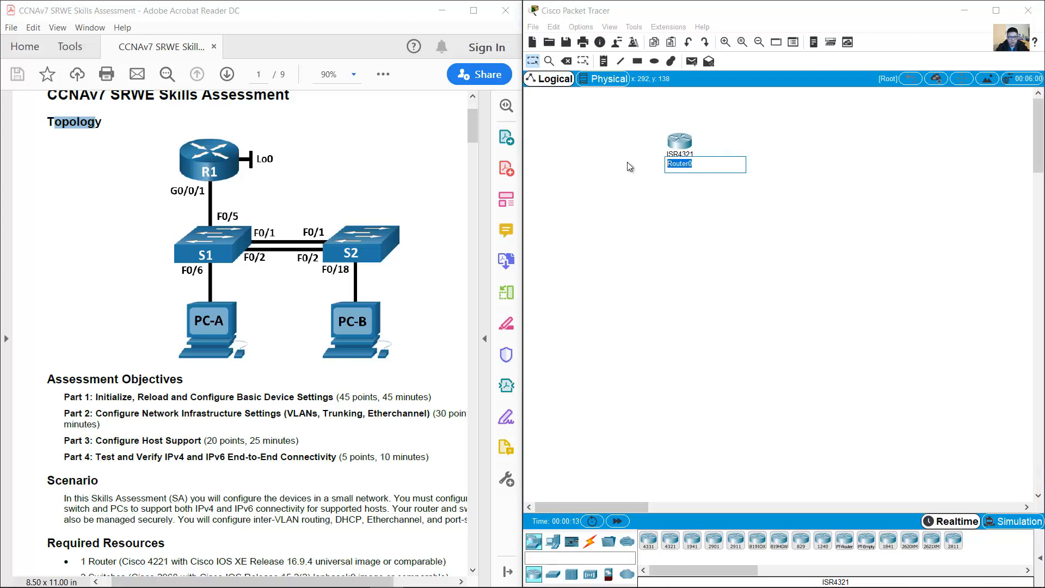
type("R1")
key("Return")
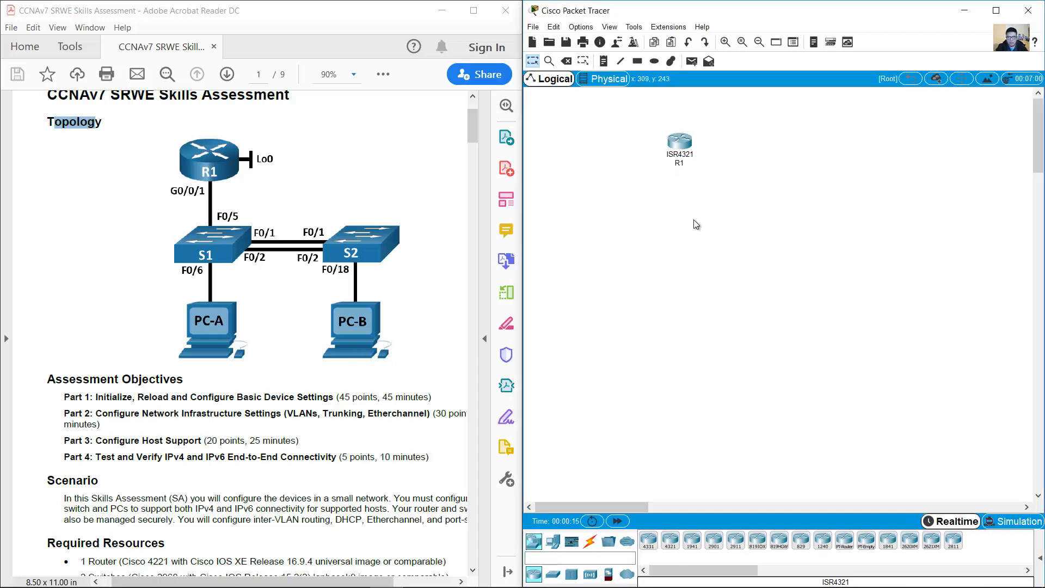
Step: Add a 2960 switch and a 3650-24PS multilayer switch to the workspace
left_click(553, 574)
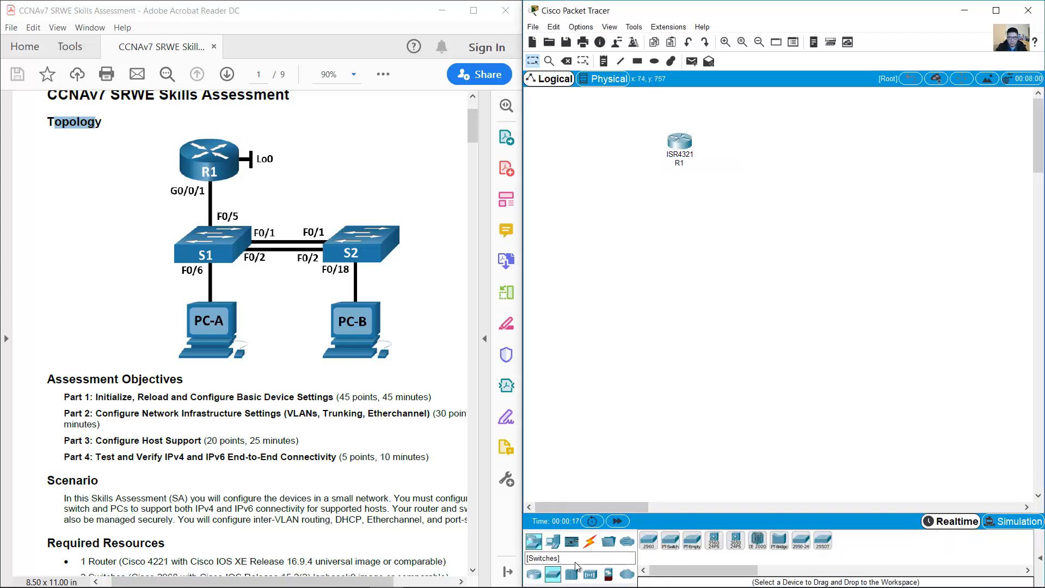
left_click(648, 540)
left_click(745, 265)
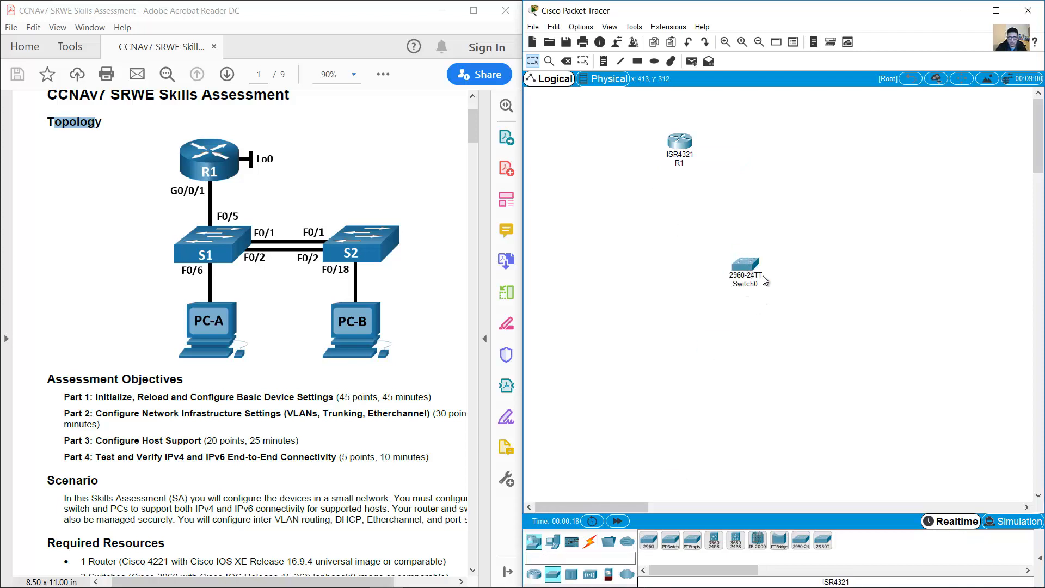
left_click_drag(795, 223, 700, 304)
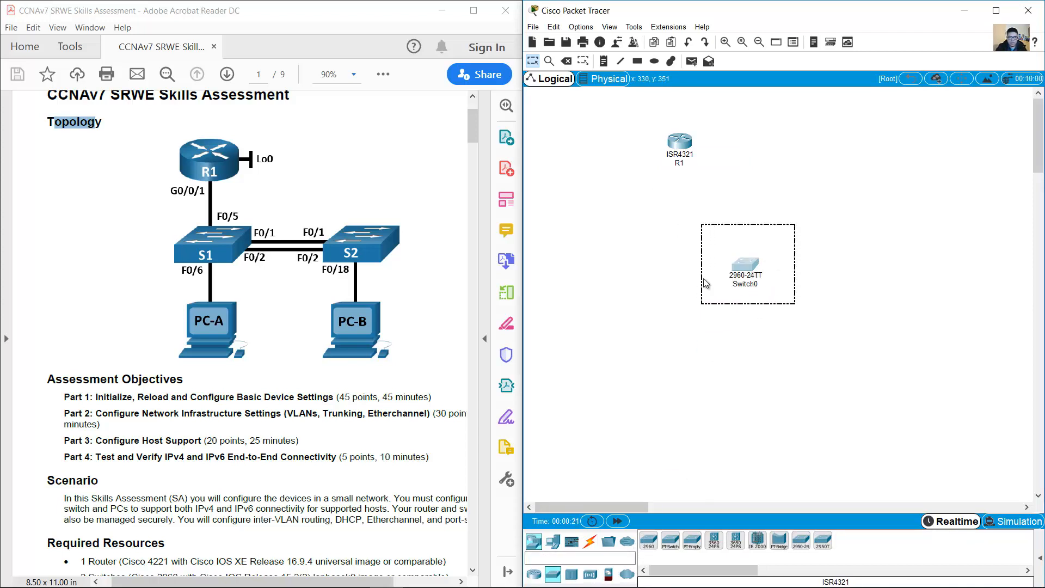
left_click(854, 305)
left_click_drag(786, 233, 670, 311)
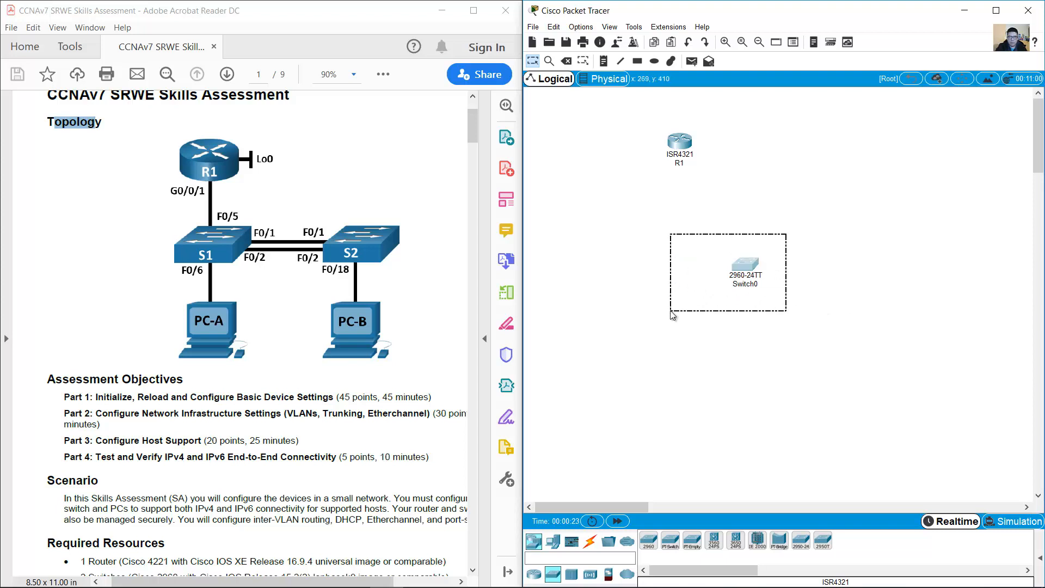
left_click(816, 279)
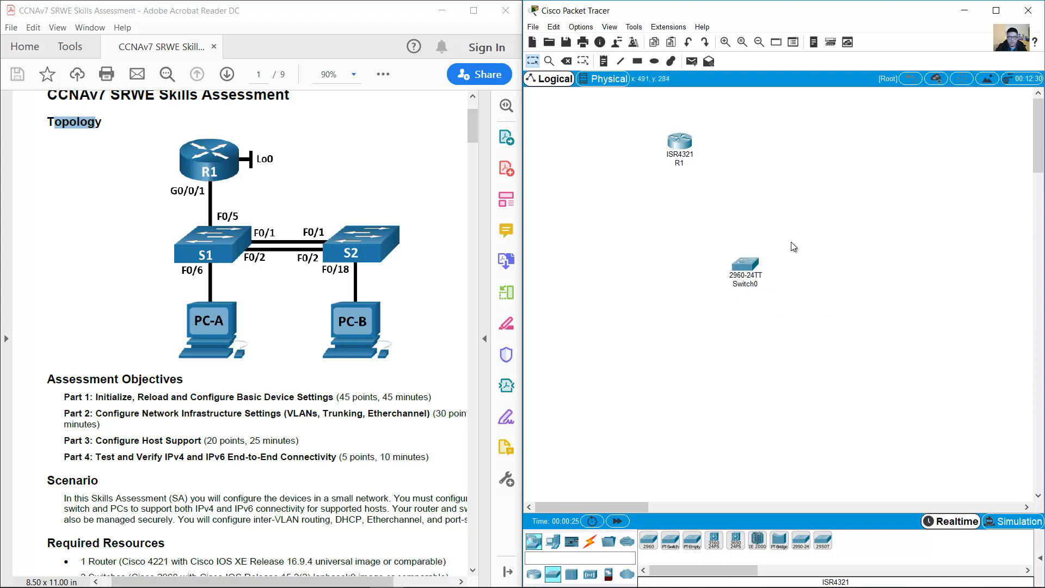
left_click(735, 539)
left_click(818, 264)
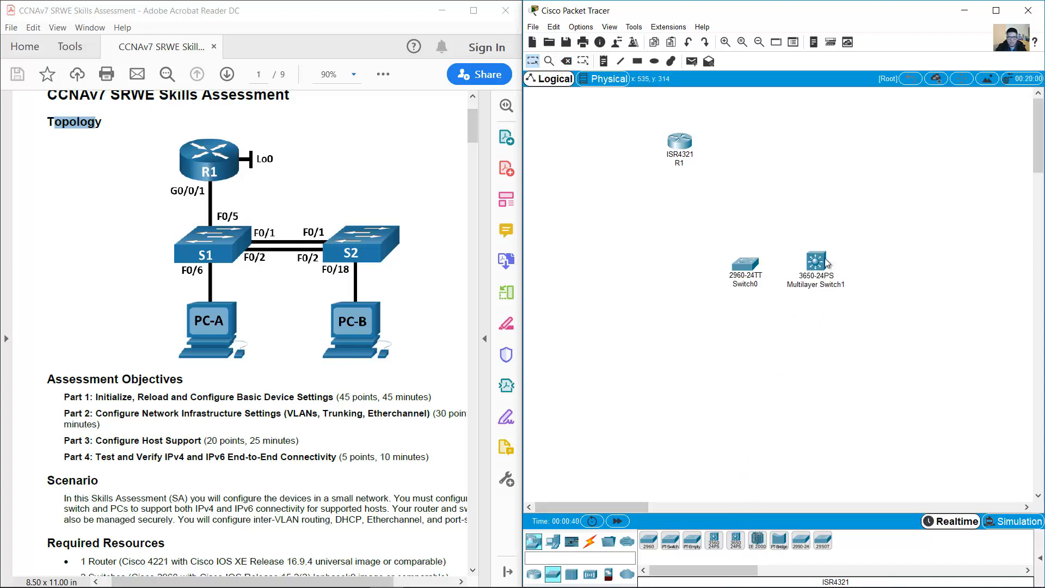
left_click_drag(774, 228, 697, 347)
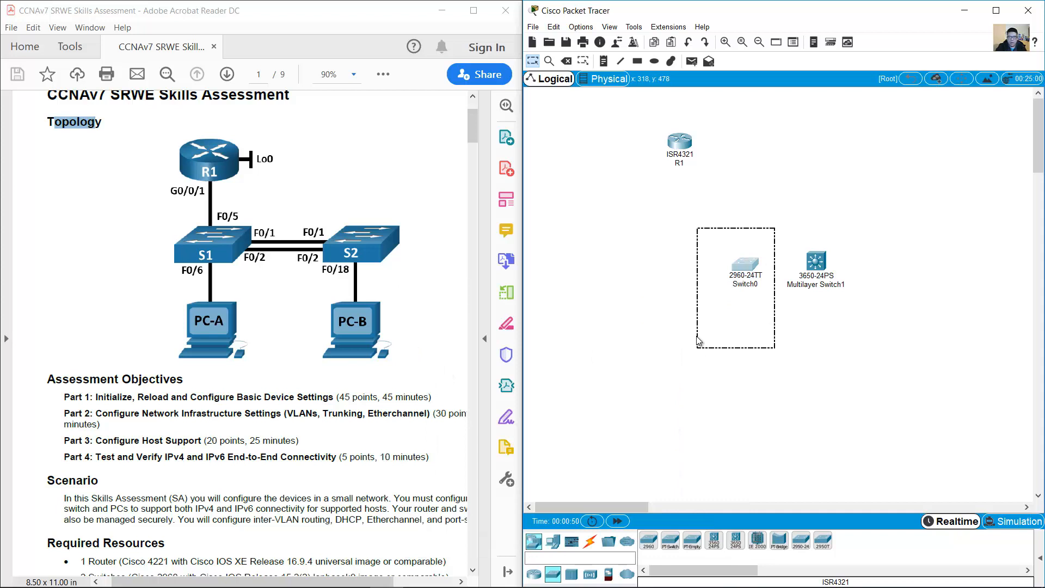
left_click(689, 298)
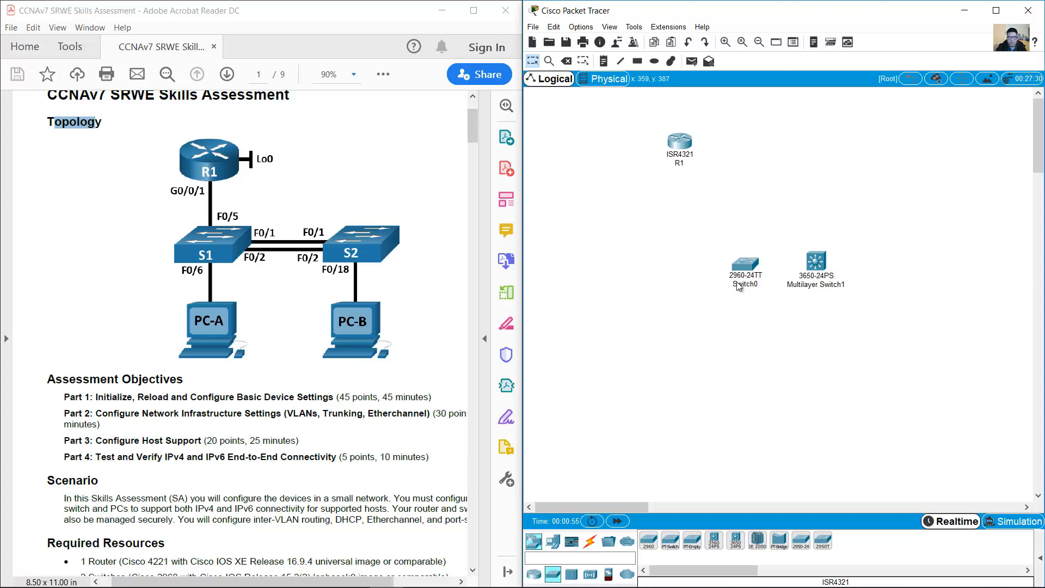
Step: Move the 3650 switch below R1 and delete the 2960 Switch0
left_click_drag(817, 266, 687, 232)
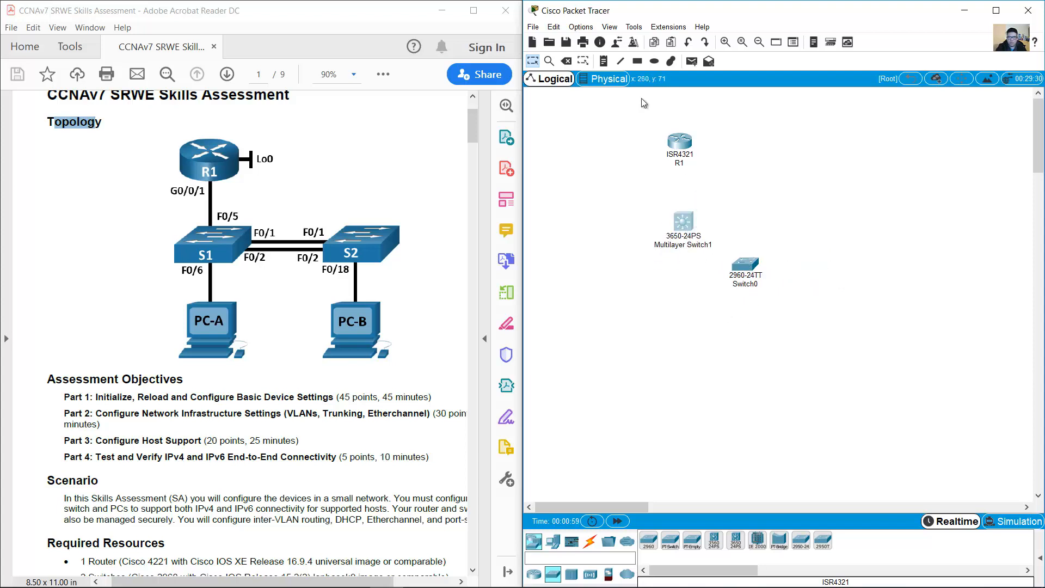
left_click(566, 62)
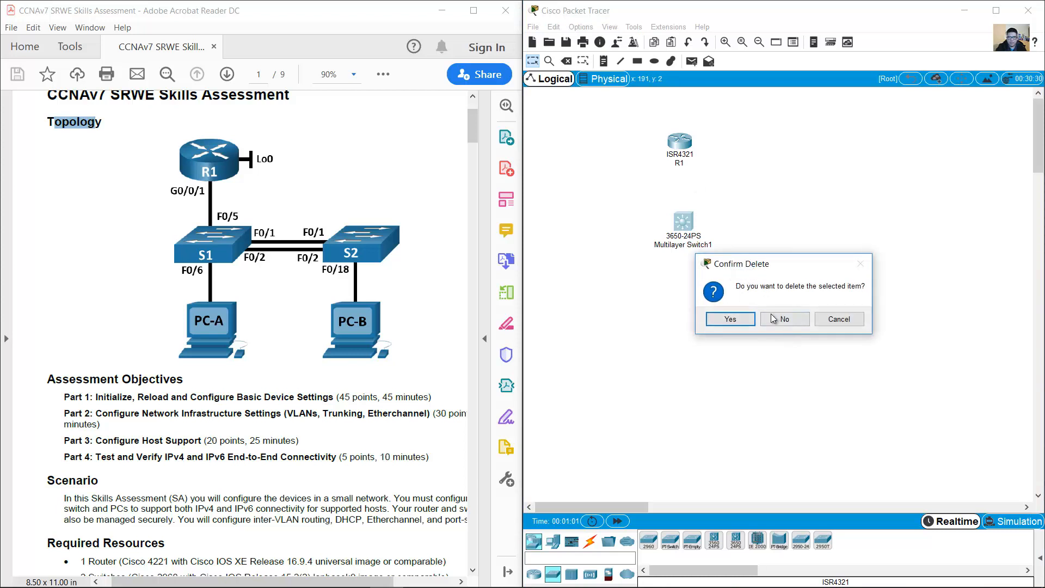
left_click(773, 319)
left_click(740, 265)
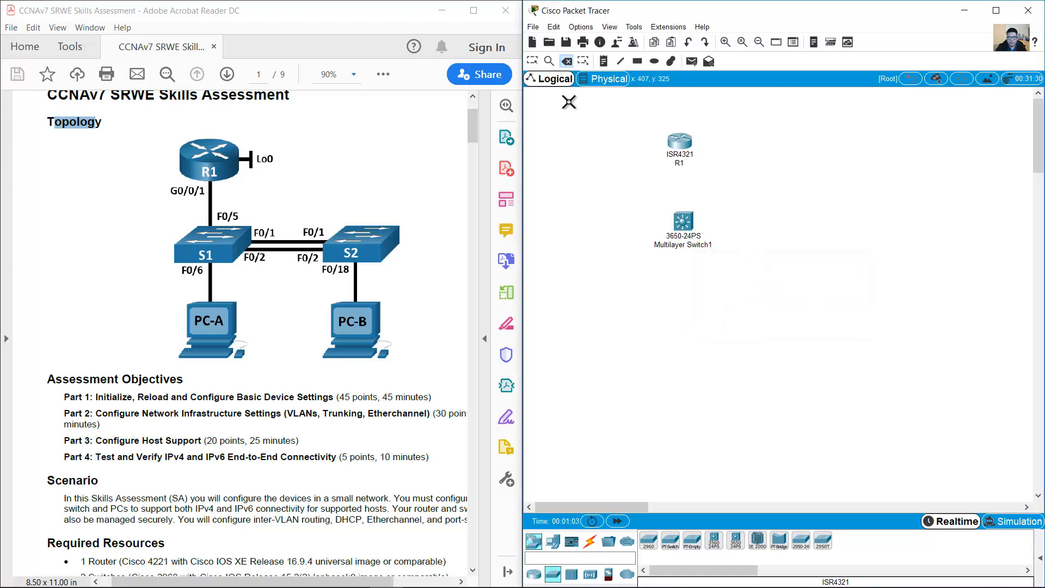
left_click(534, 61)
Step: Rename the 3650 multilayer switch to S1
left_click(698, 246)
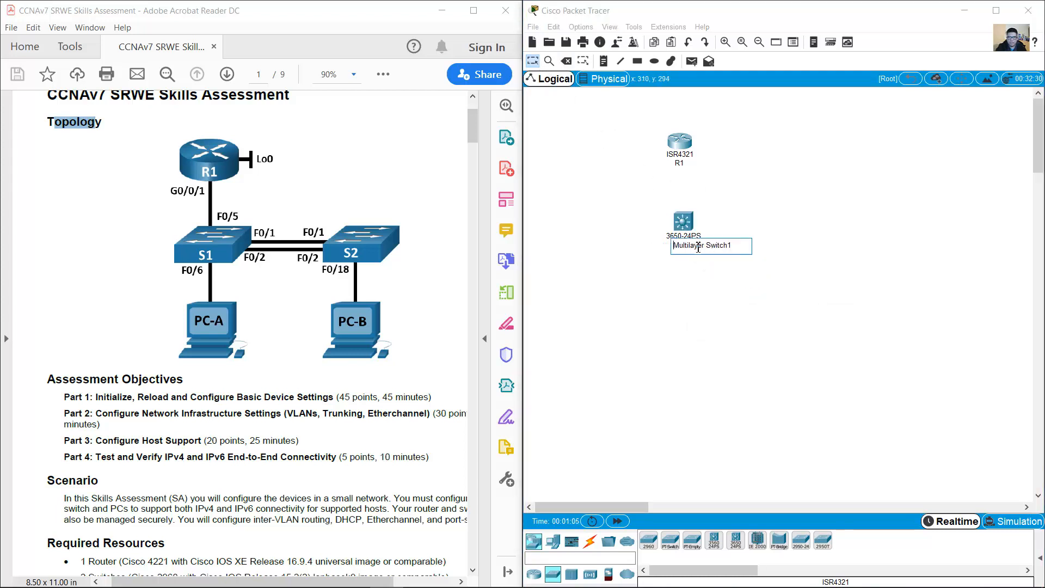
left_click_drag(740, 247, 631, 246)
type("S1")
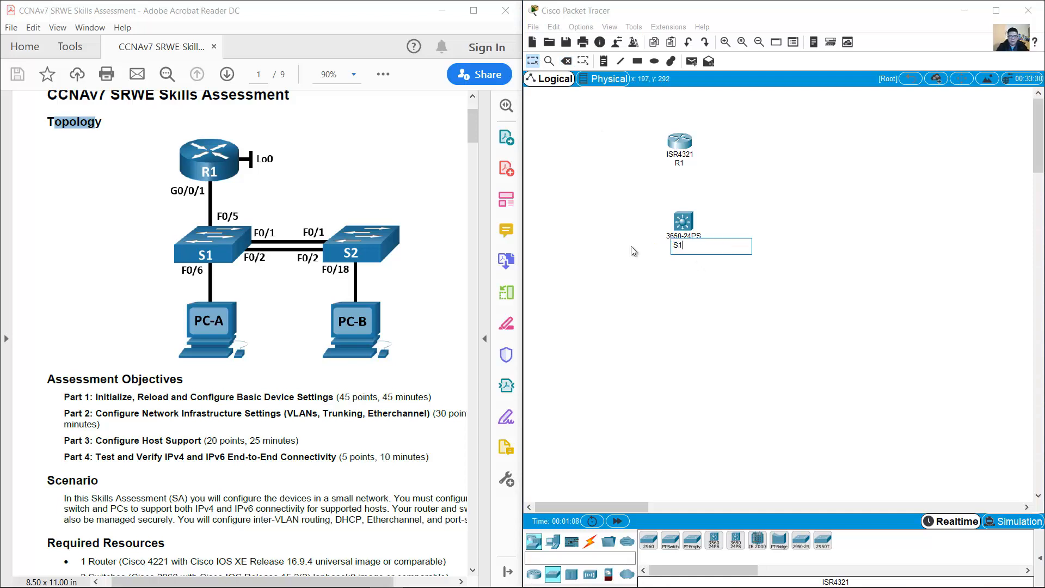
key("Return")
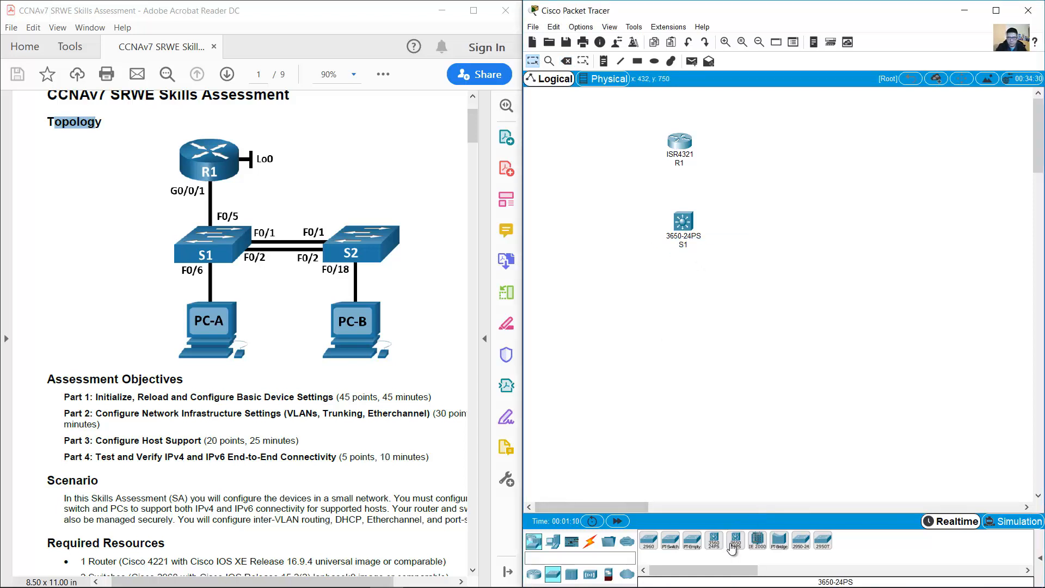
Step: Add a second 3650-24PS switch beside S1 and name it S2
left_click_drag(735, 540, 768, 218)
left_click(776, 244)
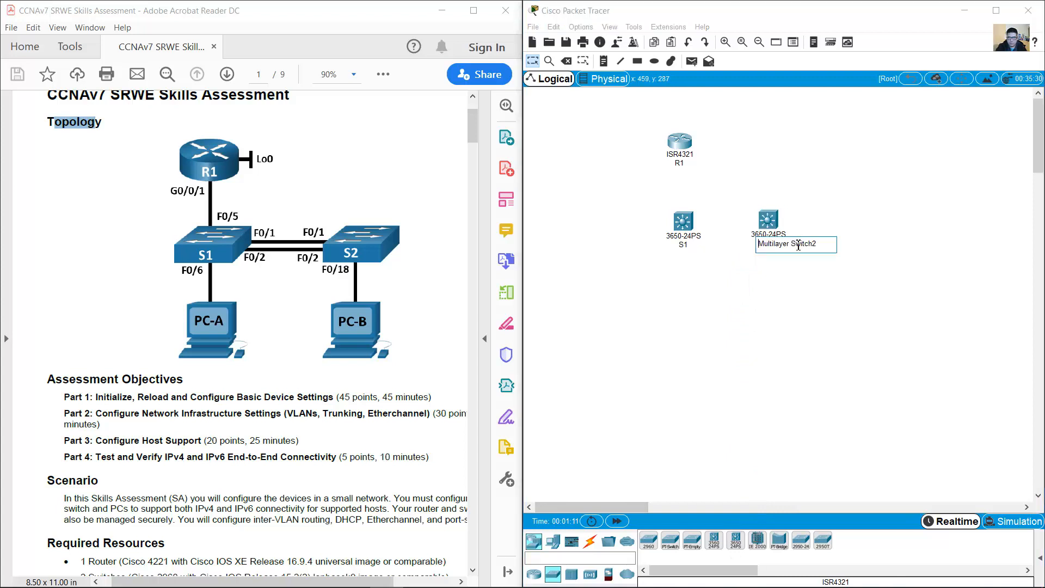
left_click_drag(822, 245, 744, 248)
type("S2")
key("Return")
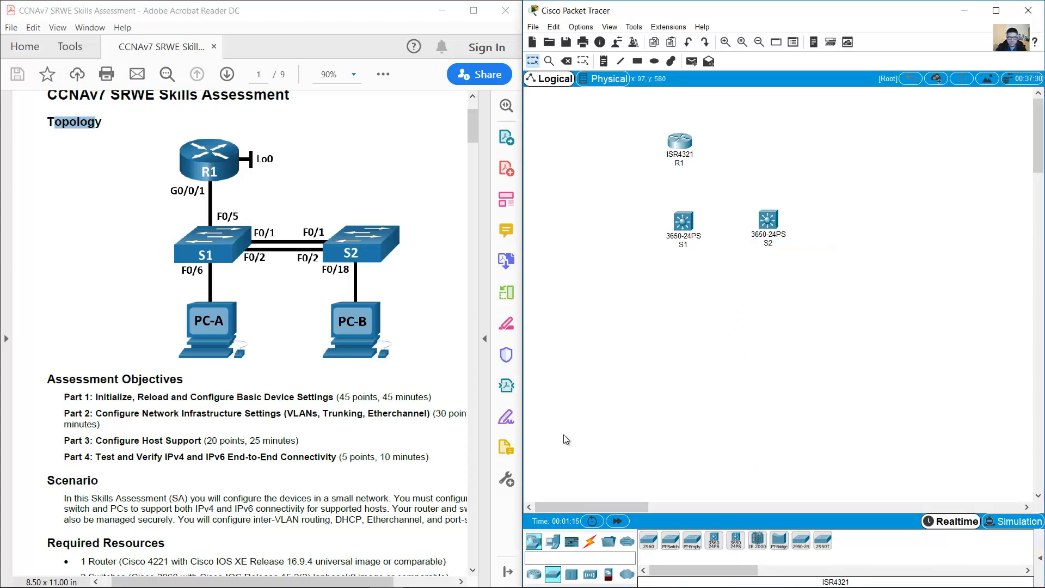
Step: Place a generic PC below S1 and name it PC-A
left_click(553, 541)
left_click(648, 541)
left_click(678, 317)
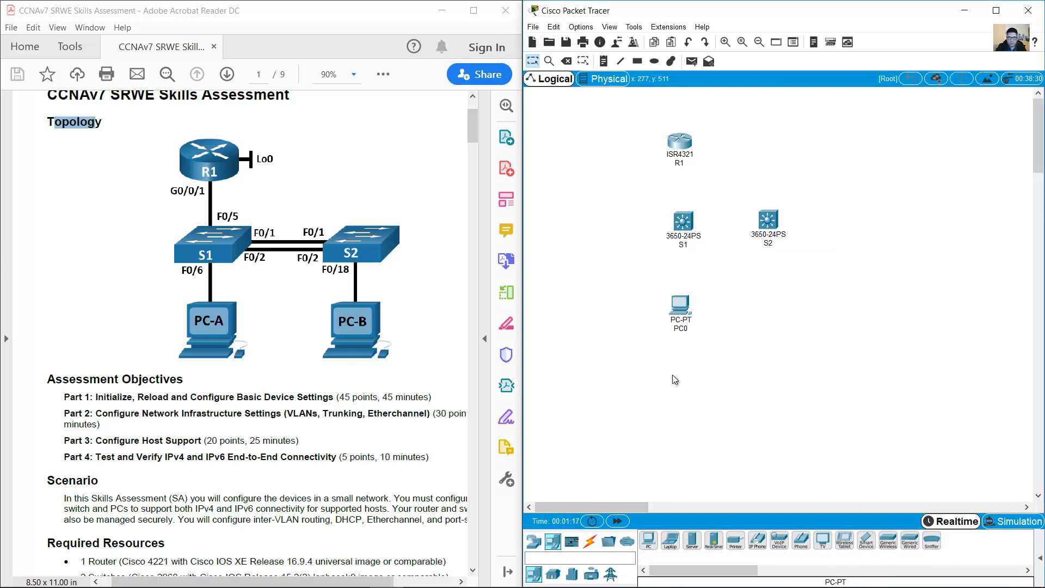
left_click(688, 332)
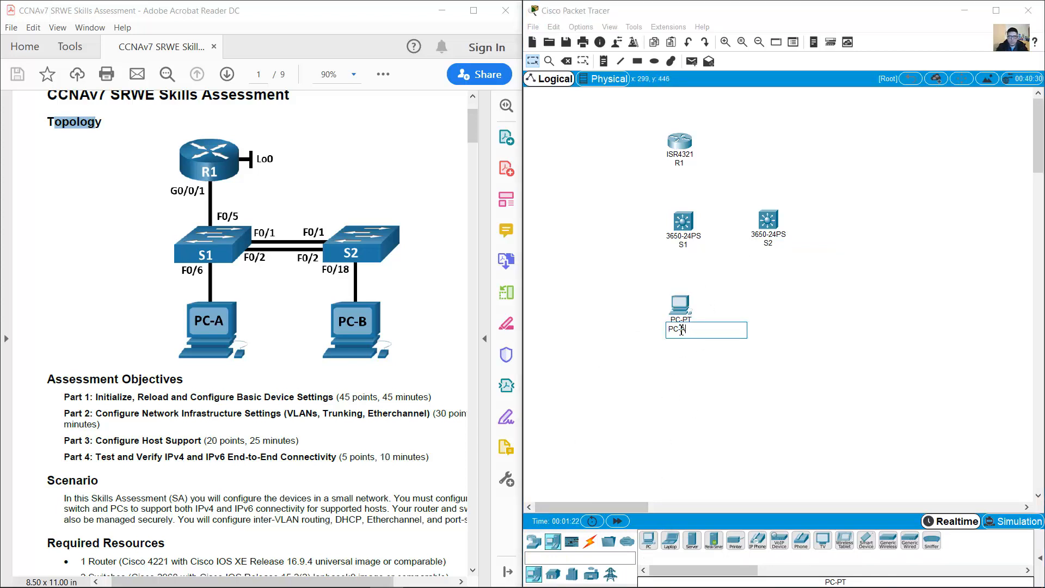
type("PC-A")
key("Return")
Step: Place a second PC below S2, name it PC-B, and zoom in on the topology
left_click(648, 540)
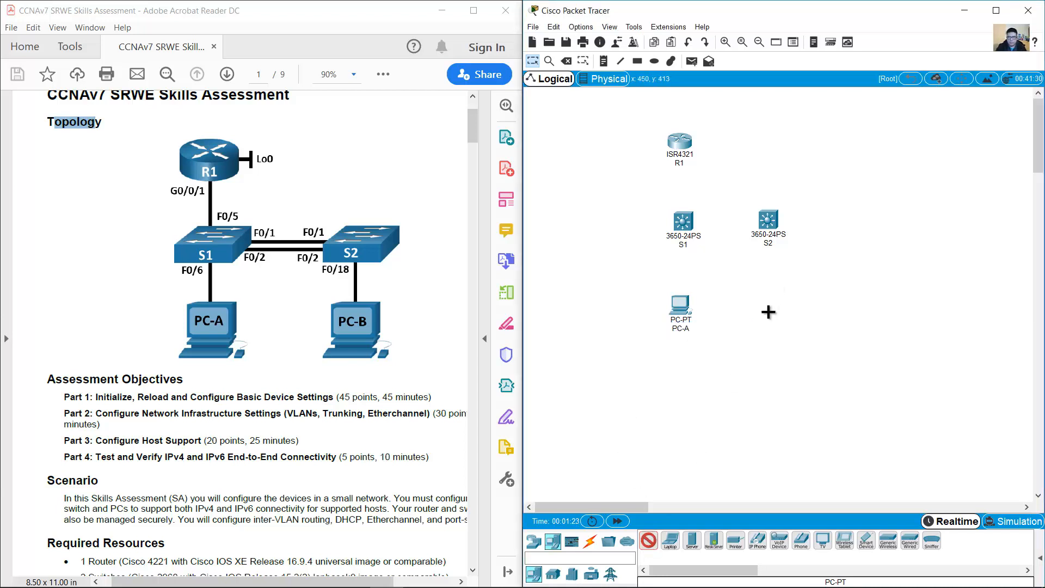
left_click(768, 311)
left_click(776, 328)
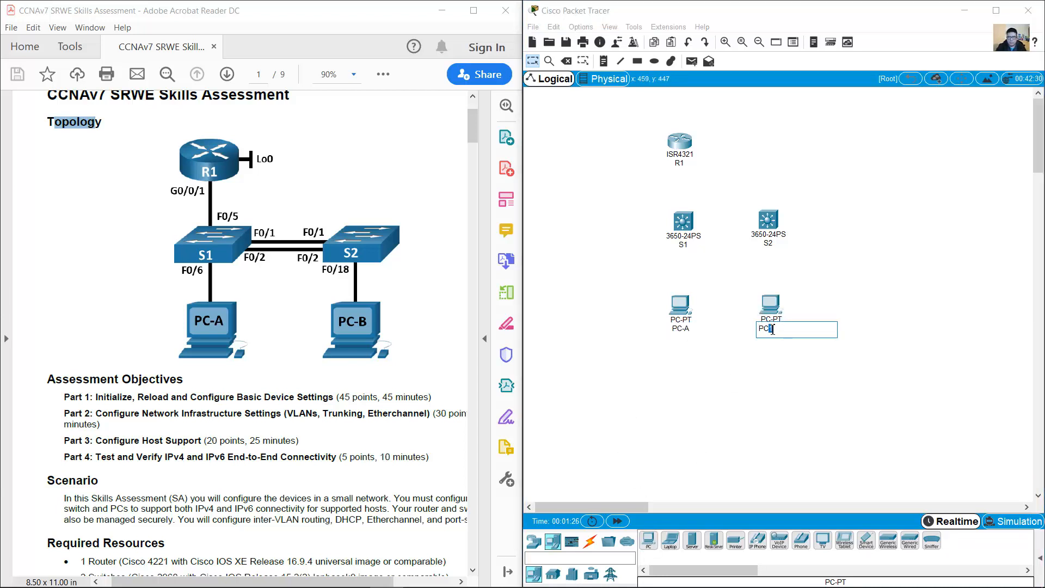
type("PC-B")
key("Return")
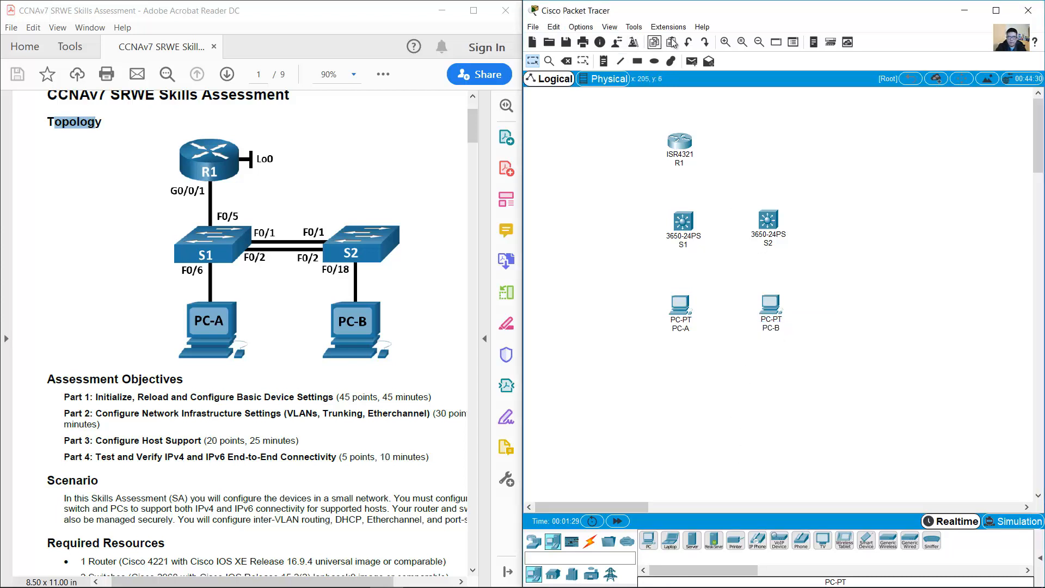
left_click(725, 43)
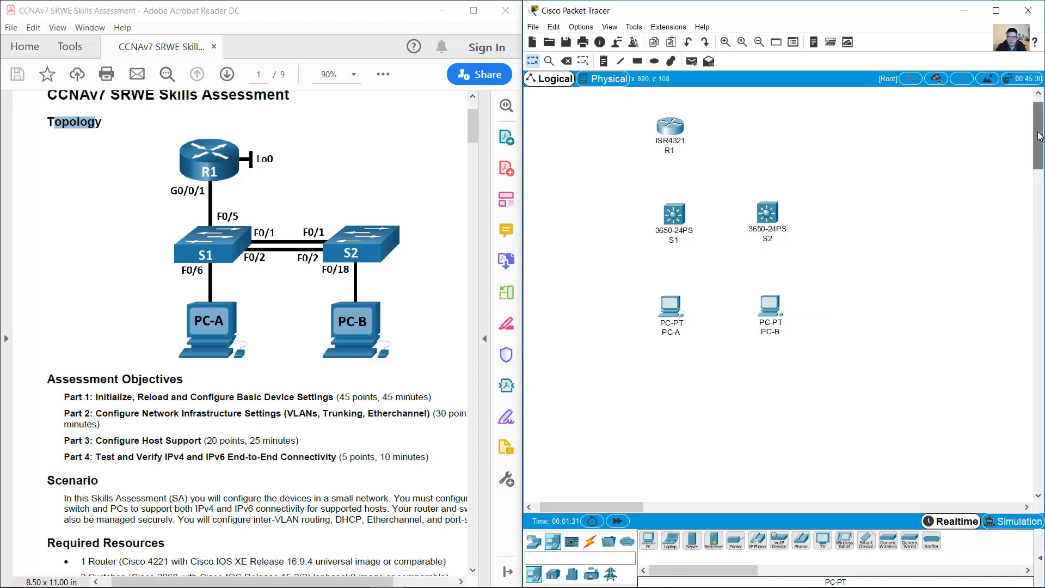
scroll(1038, 136, "up", 1)
Step: Run a copper straight-through cable from R1's GigabitEthernet0/0/1 down to switch S1
left_click(589, 542)
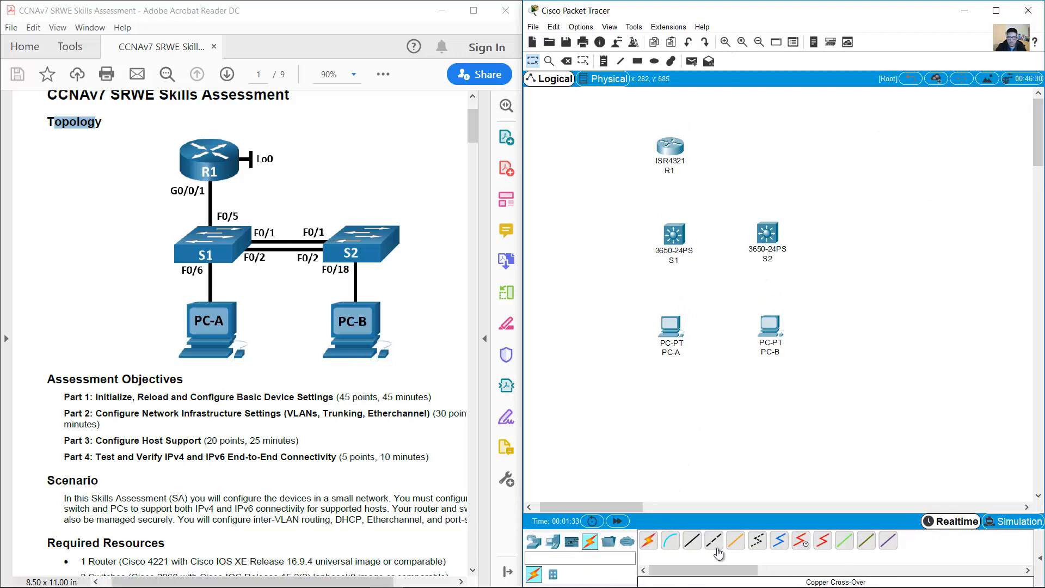
left_click(693, 545)
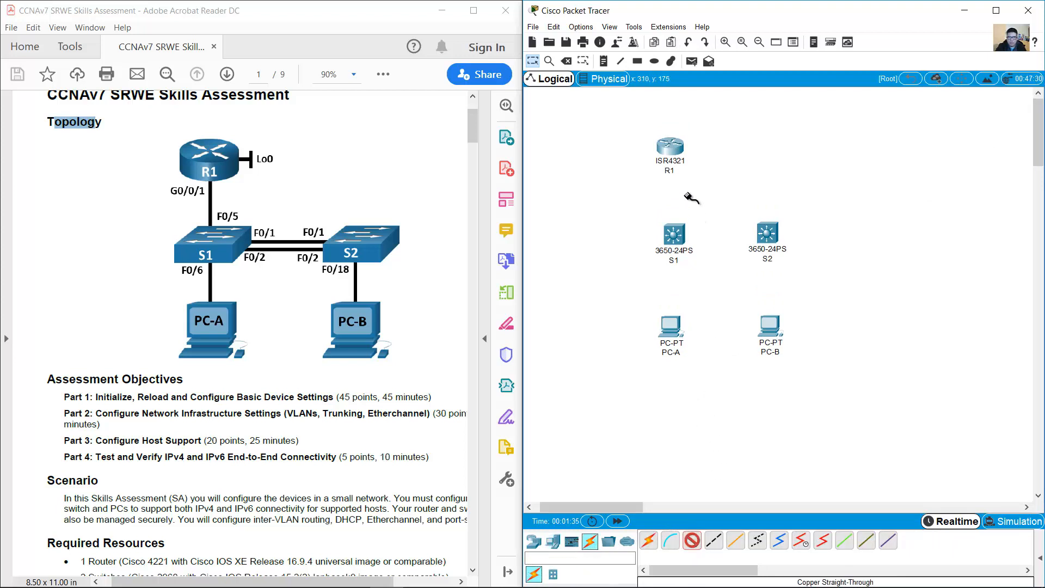
left_click(675, 147)
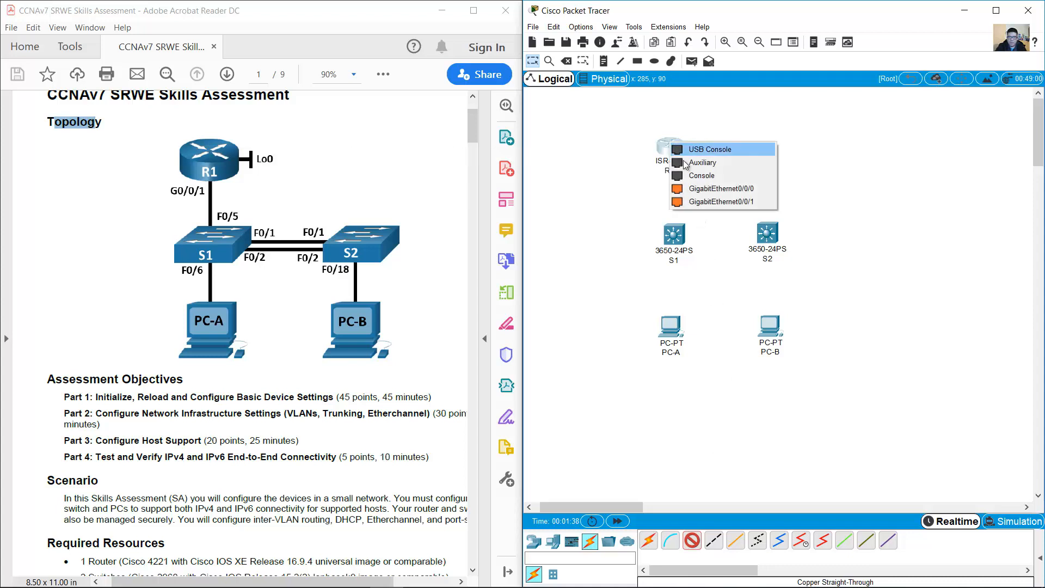
left_click(704, 202)
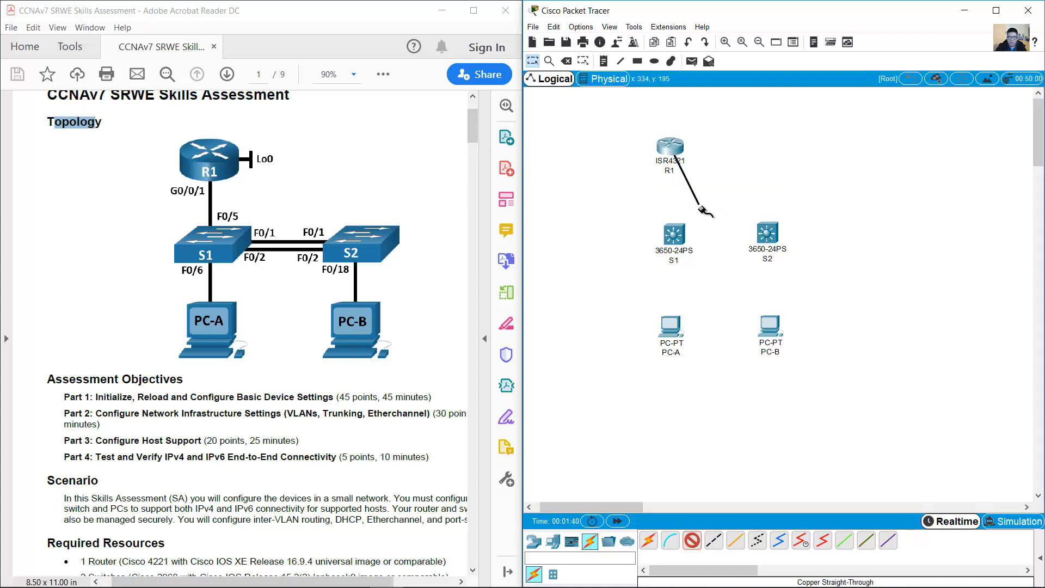
left_click(675, 234)
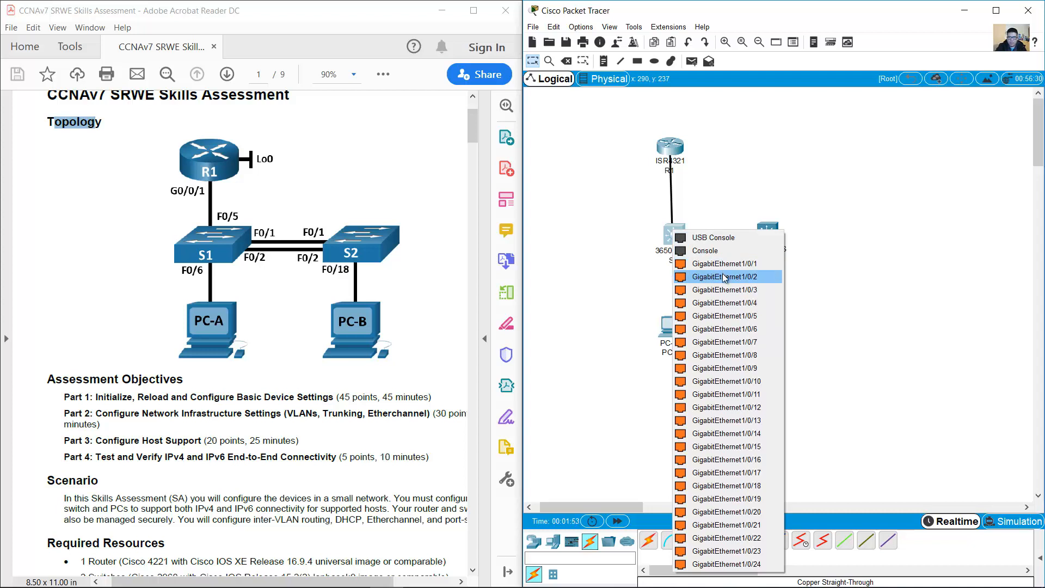
Step: Finish R1's cable on S1 Gi1/0/5, then cable S1 Gi1/0/6 to PC-A FastEthernet0
left_click(744, 316)
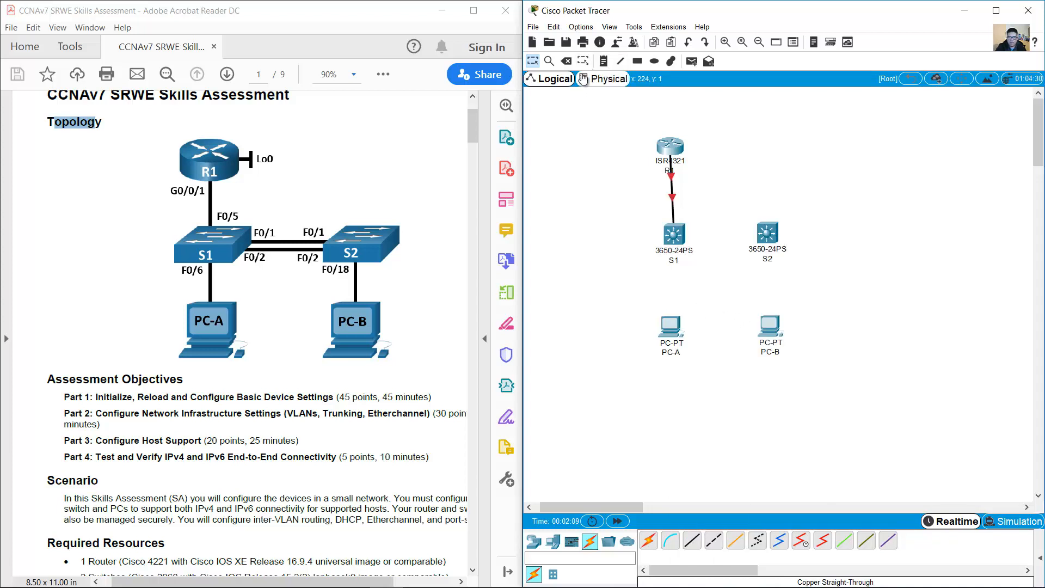
left_click(692, 540)
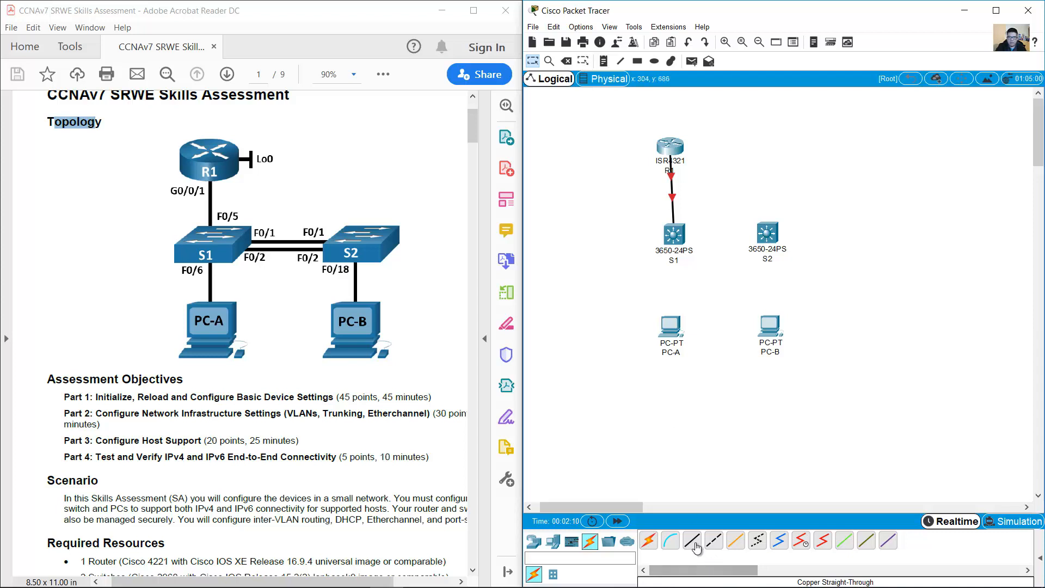
left_click(677, 240)
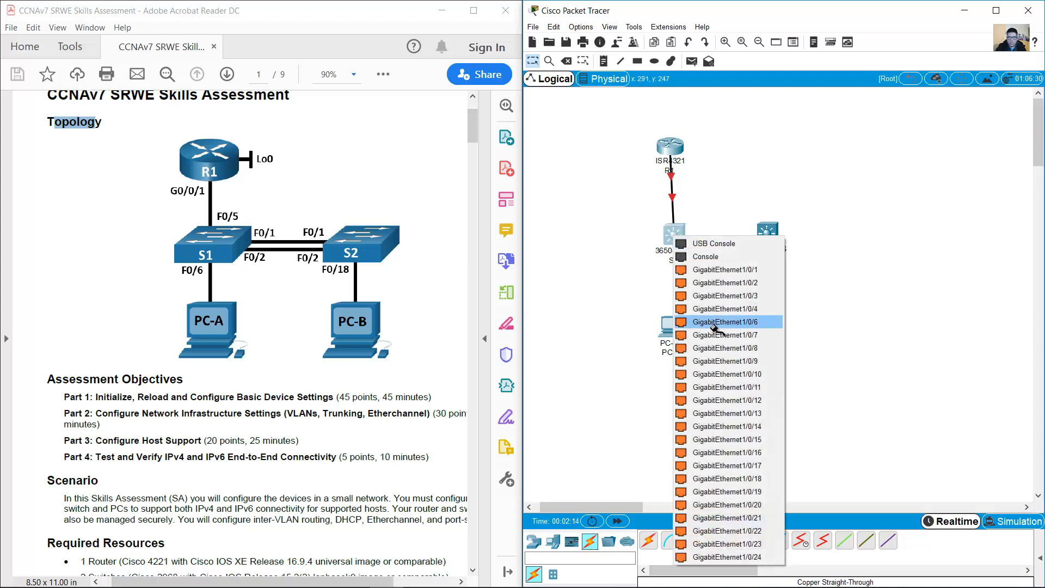
left_click(718, 330)
left_click(673, 328)
left_click(712, 367)
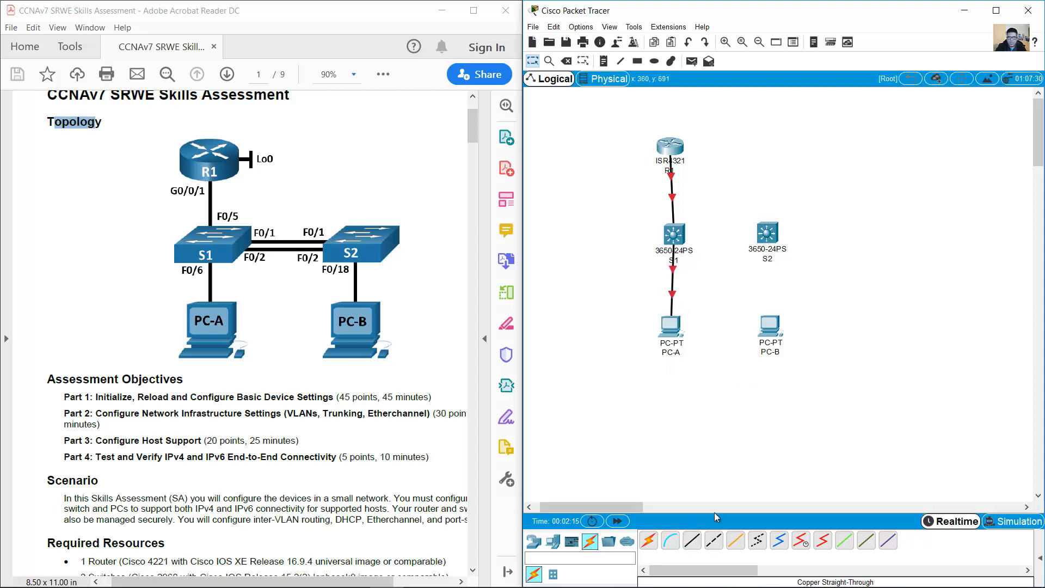
Step: Cable S2's GigabitEthernet1/0/18 to PC-B's FastEthernet0 with copper straight-through
left_click(691, 542)
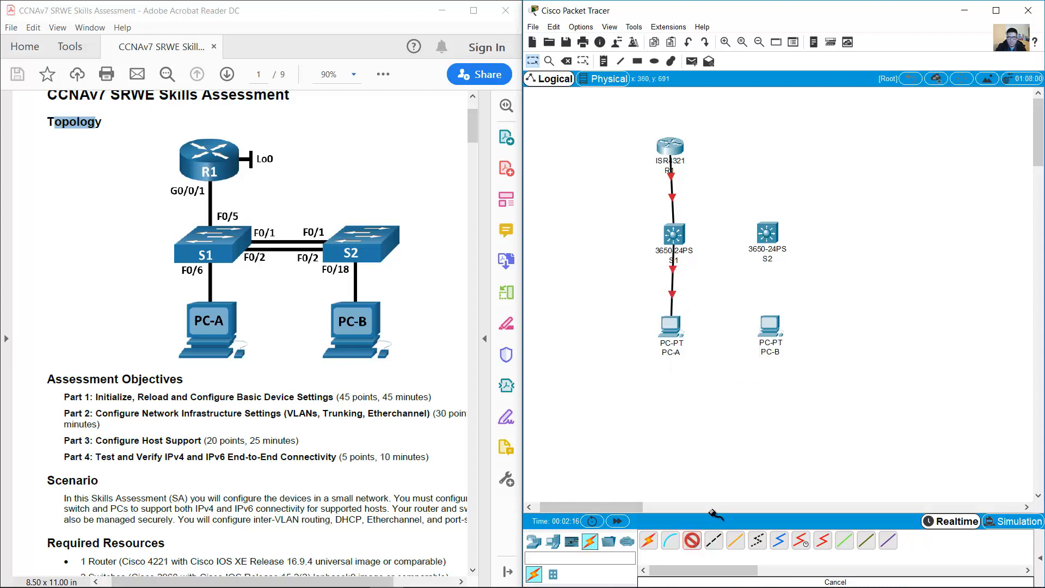
left_click(768, 235)
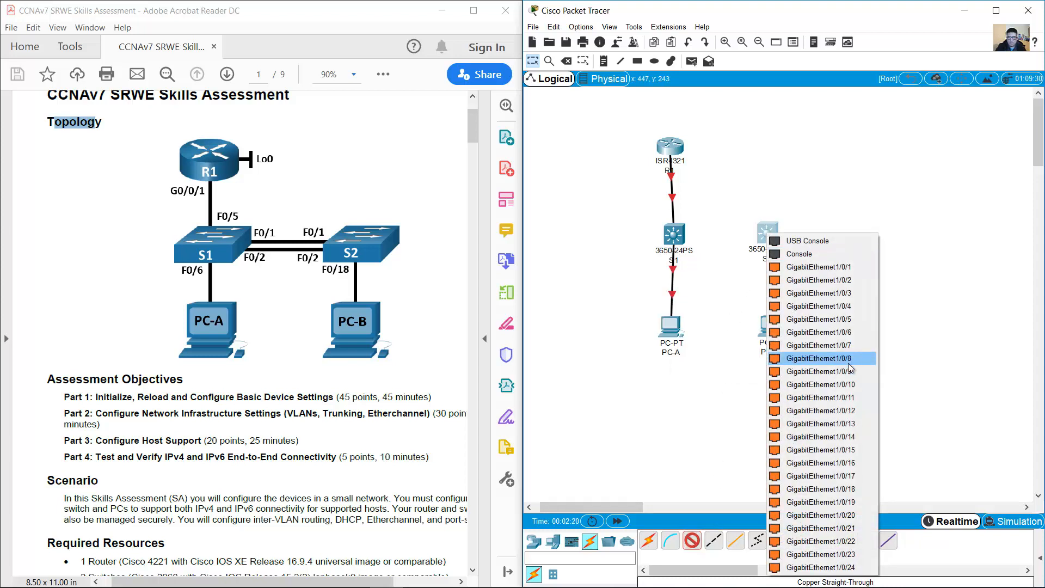
left_click(844, 489)
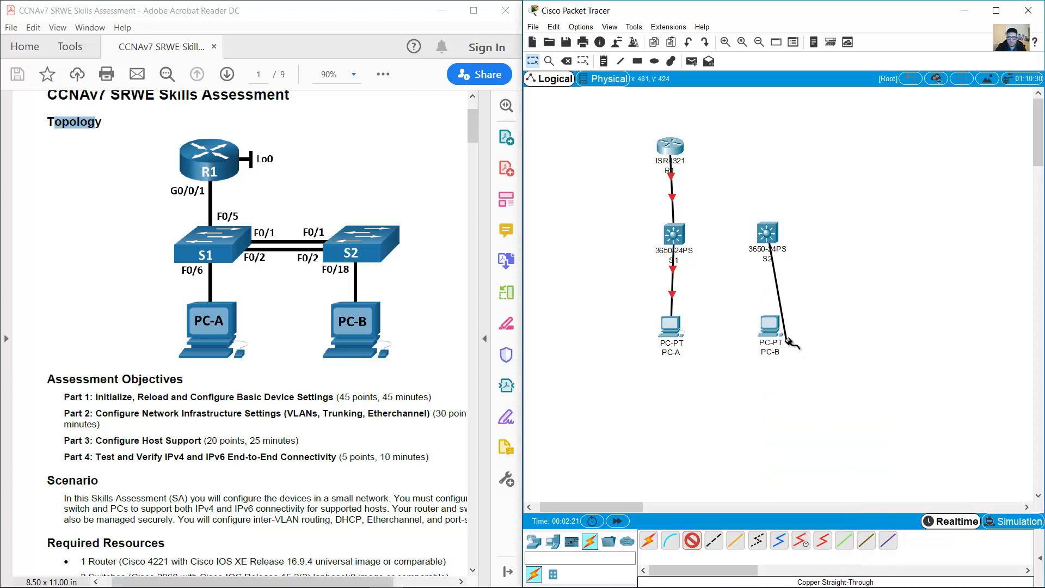
left_click(768, 322)
left_click(802, 368)
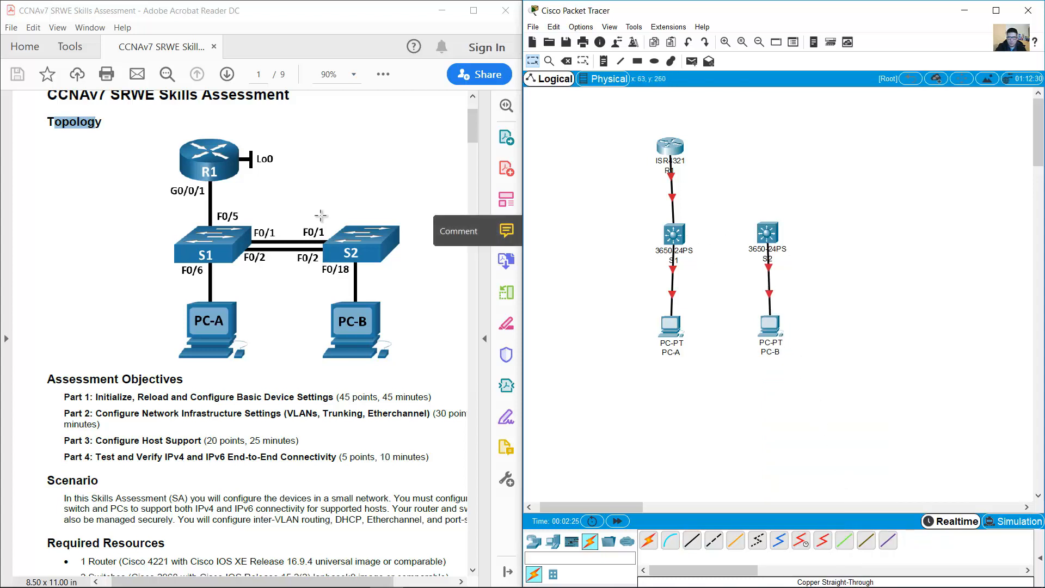
Step: Link S1 and S2 with two copper cables on GigabitEthernet1/0/1 and GigabitEthernet1/0/2
left_click_drag(336, 210, 237, 280)
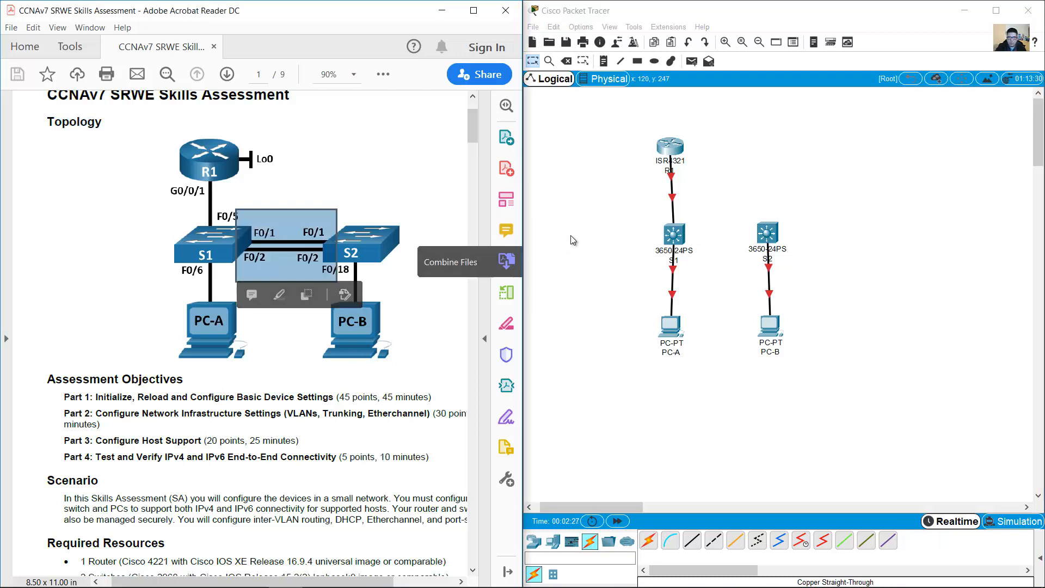
left_click(667, 492)
left_click(691, 543)
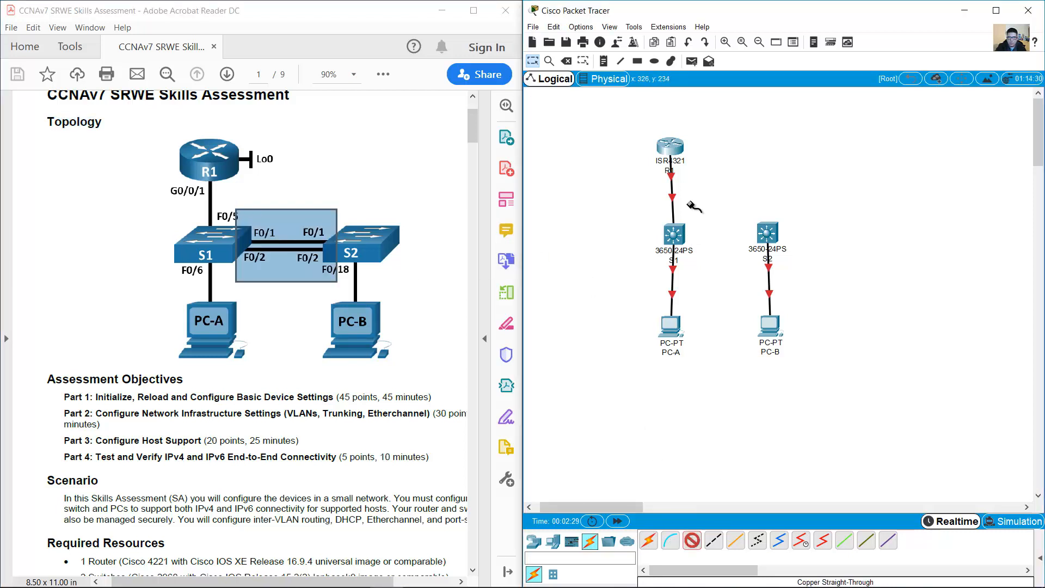
left_click(675, 231)
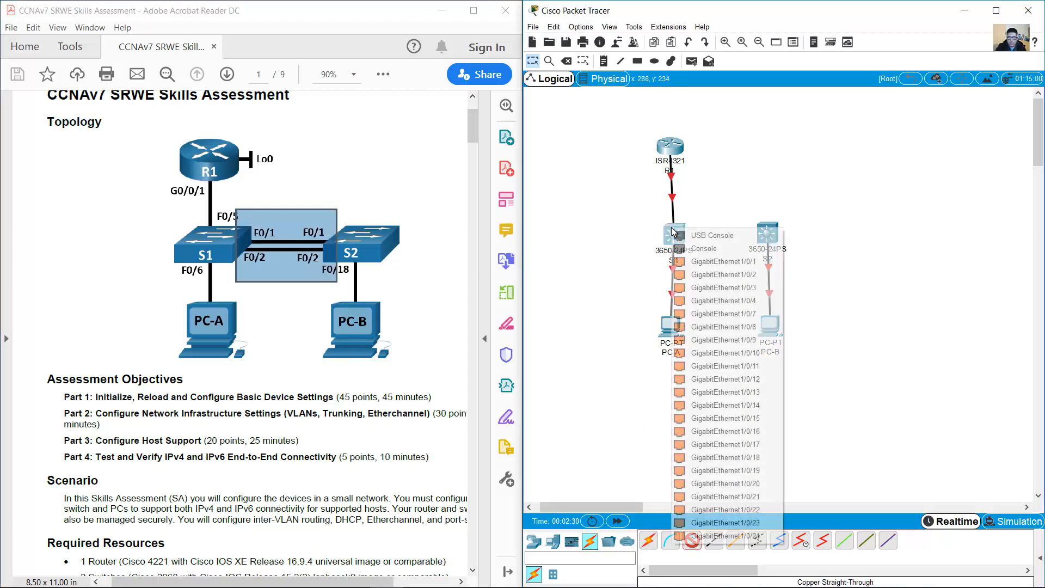
left_click(736, 262)
left_click(766, 233)
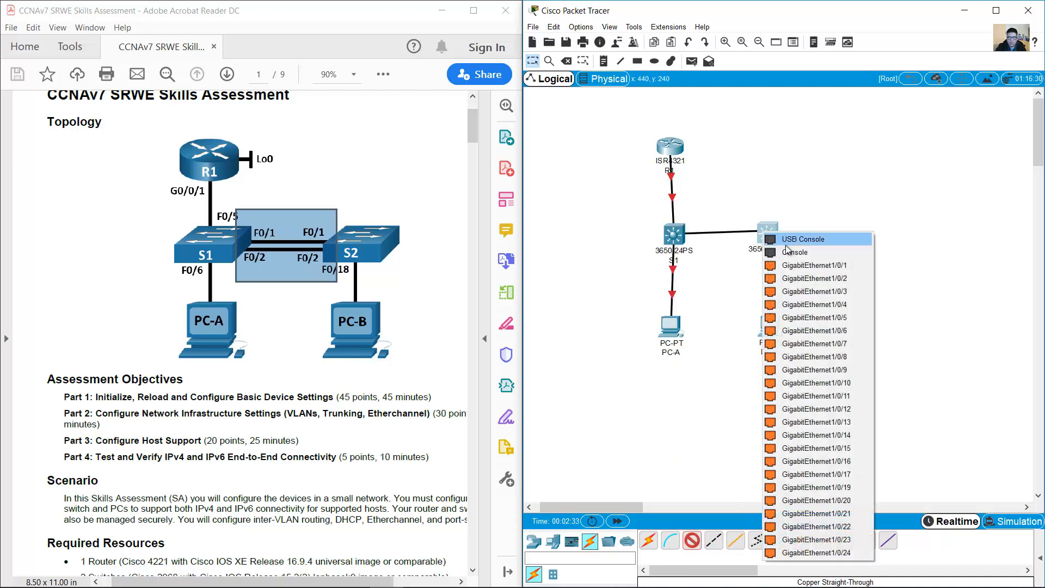
left_click(808, 264)
left_click(690, 543)
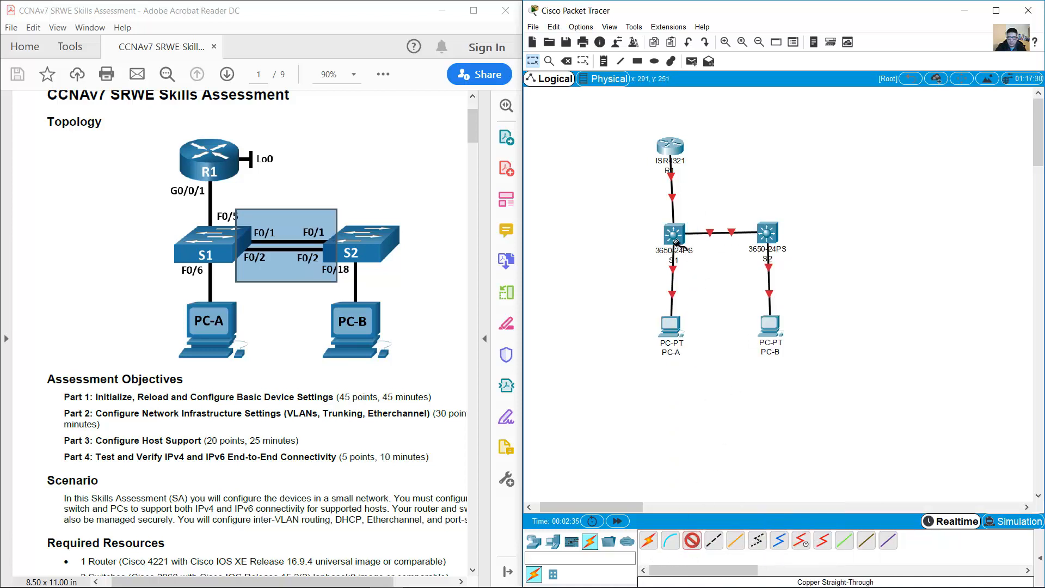
left_click(675, 240)
left_click(719, 266)
left_click(764, 235)
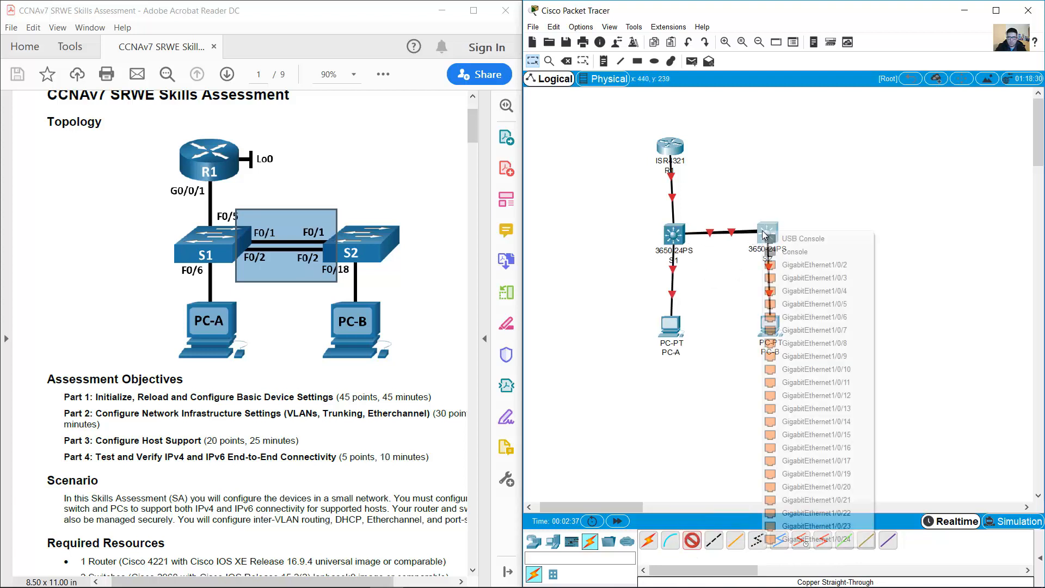
left_click(814, 265)
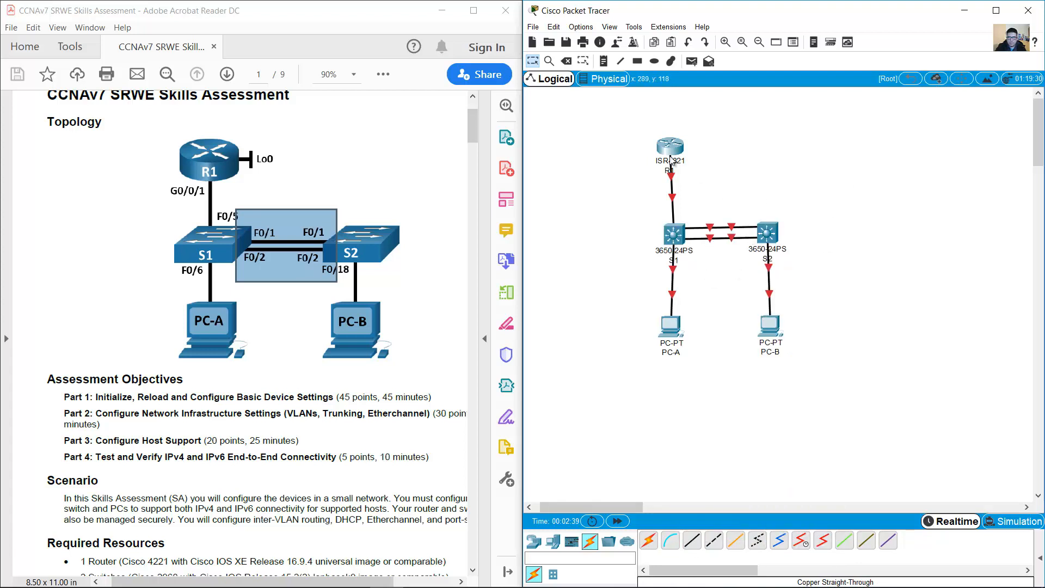
Step: Rearrange R1, S1, S2, PC-A and PC-B to match the topology diagram layout
left_click_drag(670, 154, 673, 142)
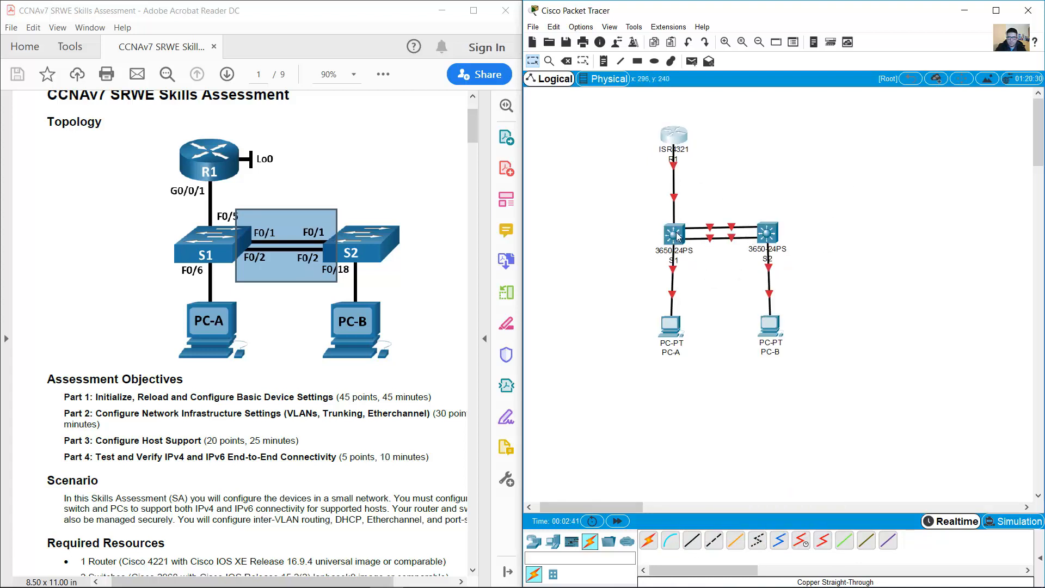
left_click_drag(677, 235, 676, 230)
left_click_drag(670, 328, 673, 328)
left_click_drag(767, 238, 782, 237)
left_click_drag(770, 328, 781, 325)
left_click_drag(675, 328, 675, 326)
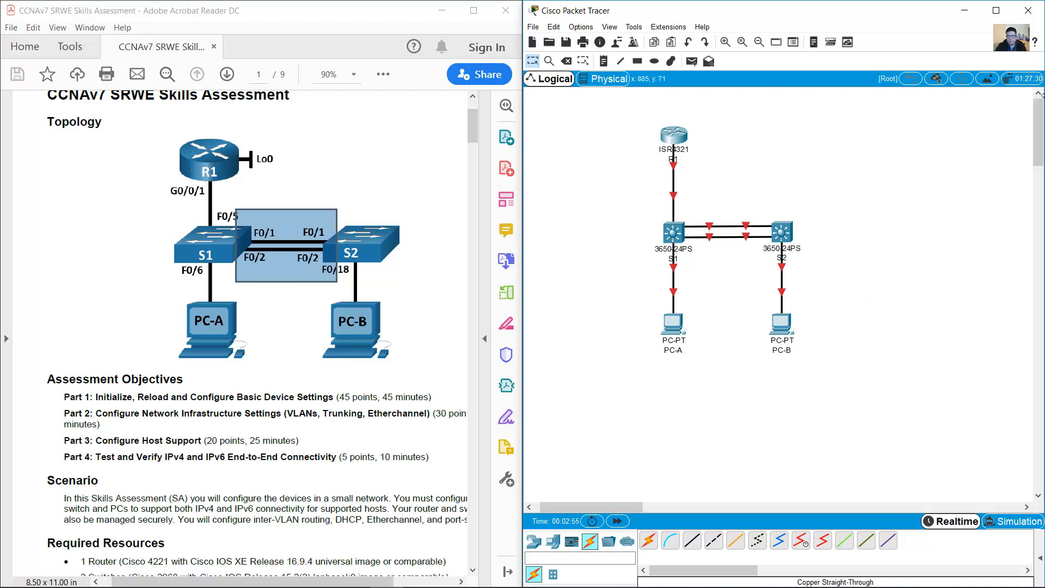
left_click_drag(1037, 112, 1037, 115)
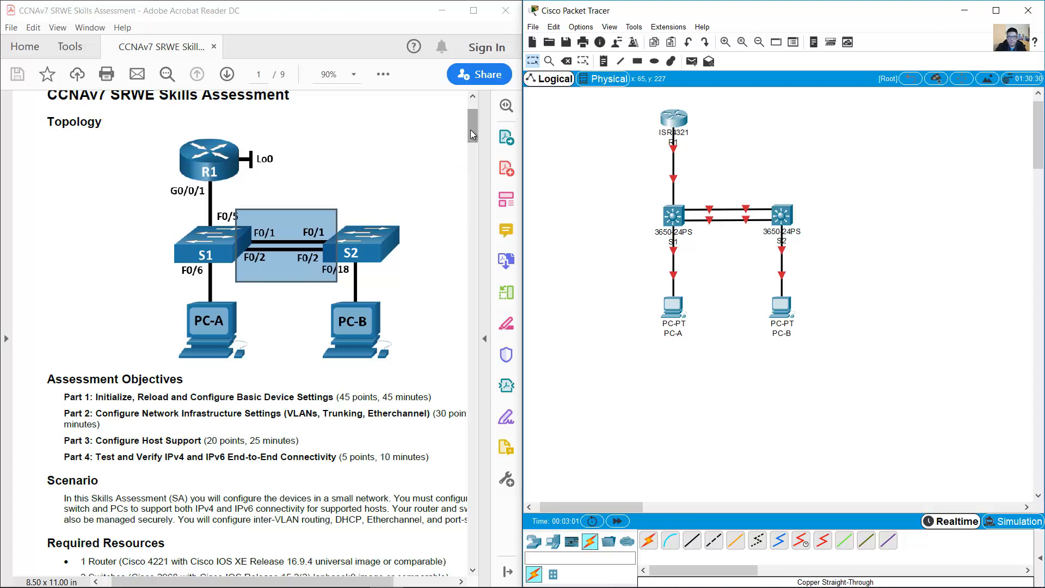
Step: Review the PDF's required resources, highlighting the 2 Switches and 2 PCs lines
left_click_drag(470, 130, 469, 151)
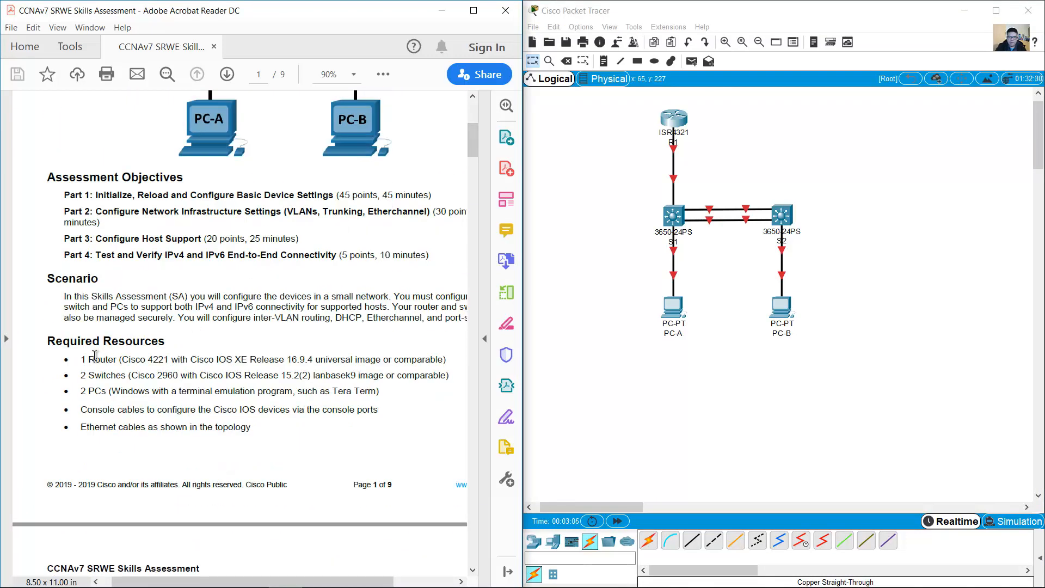
left_click_drag(79, 359, 159, 359)
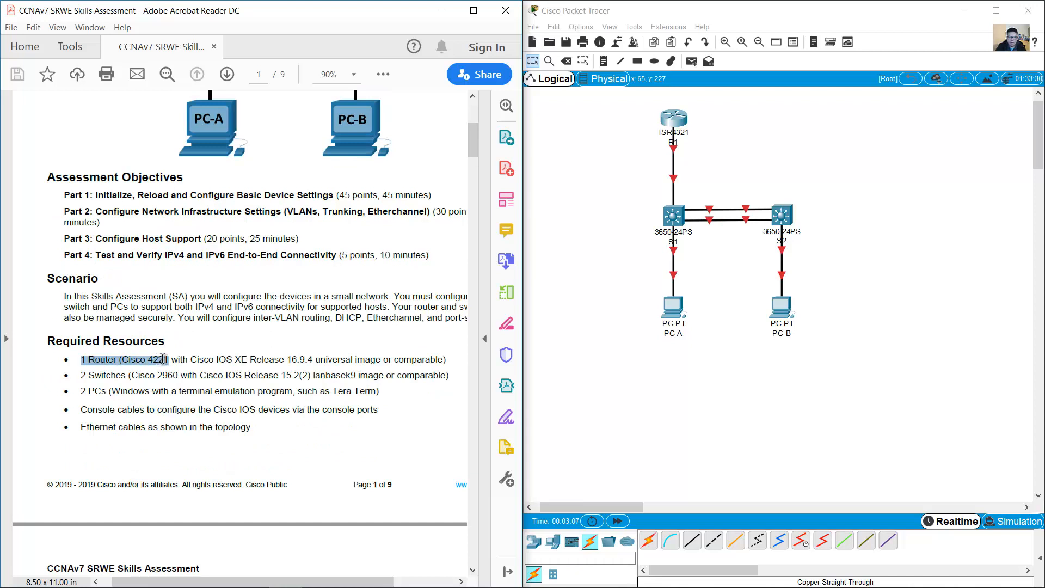
left_click_drag(80, 375, 172, 374)
left_click_drag(78, 391, 151, 391)
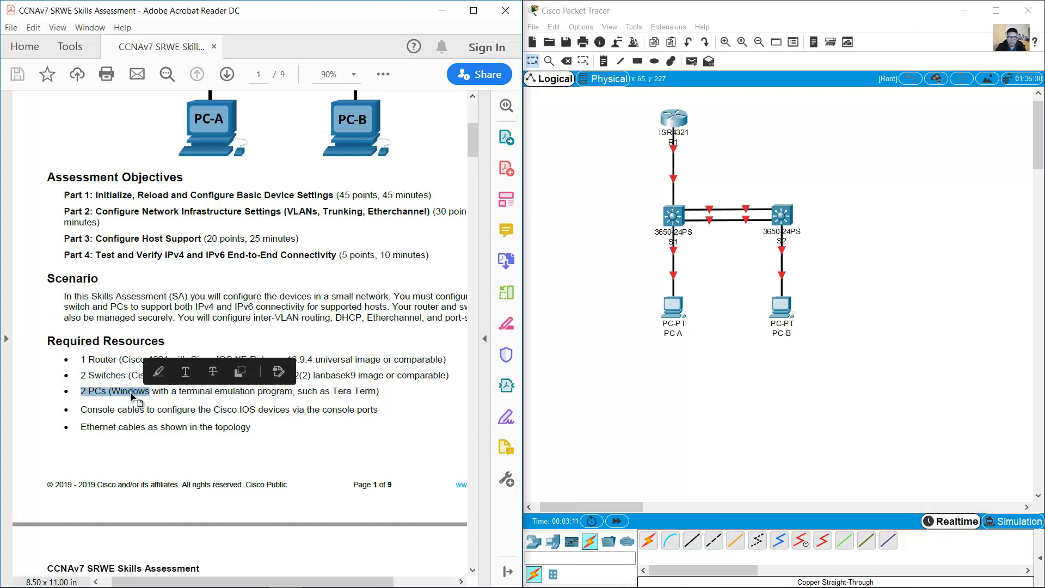
left_click(114, 411)
left_click_drag(81, 410, 186, 422)
left_click(321, 355)
scroll(340, 321, "up", 3)
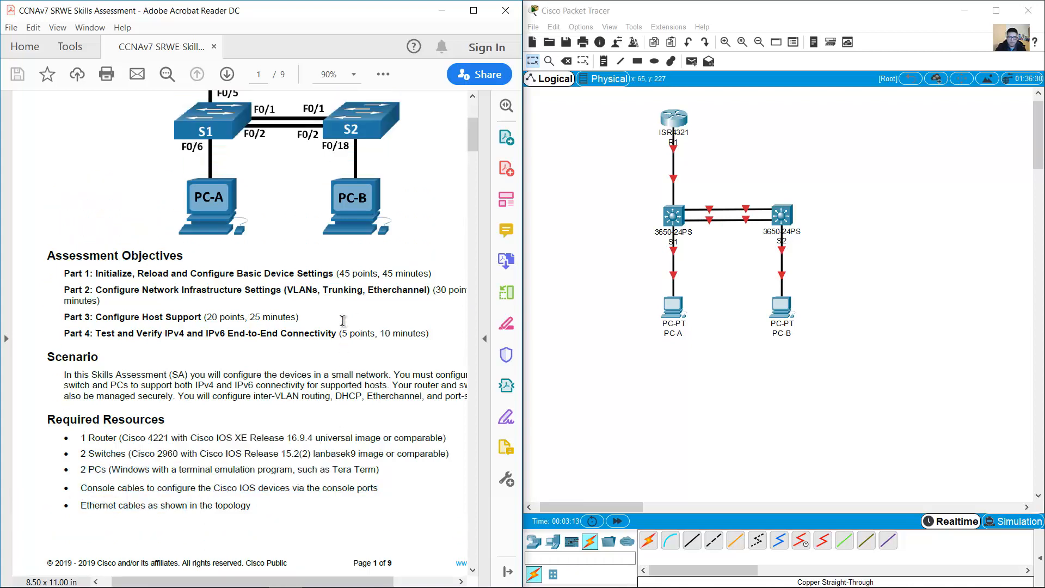
scroll(345, 321, "down", 8)
scroll(347, 326, "down", 10)
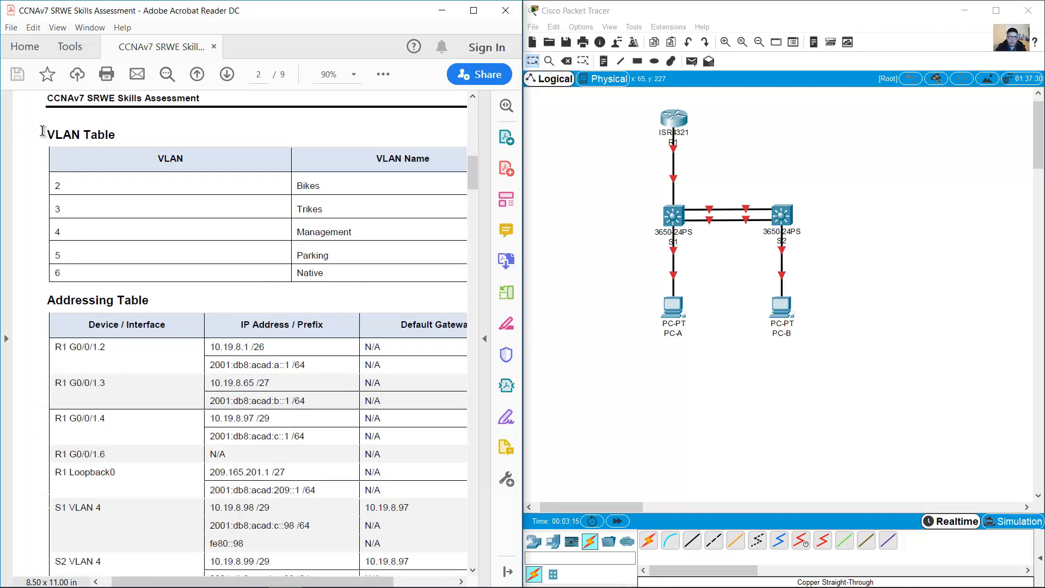
left_click_drag(45, 134, 114, 135)
scroll(105, 200, "down", 4)
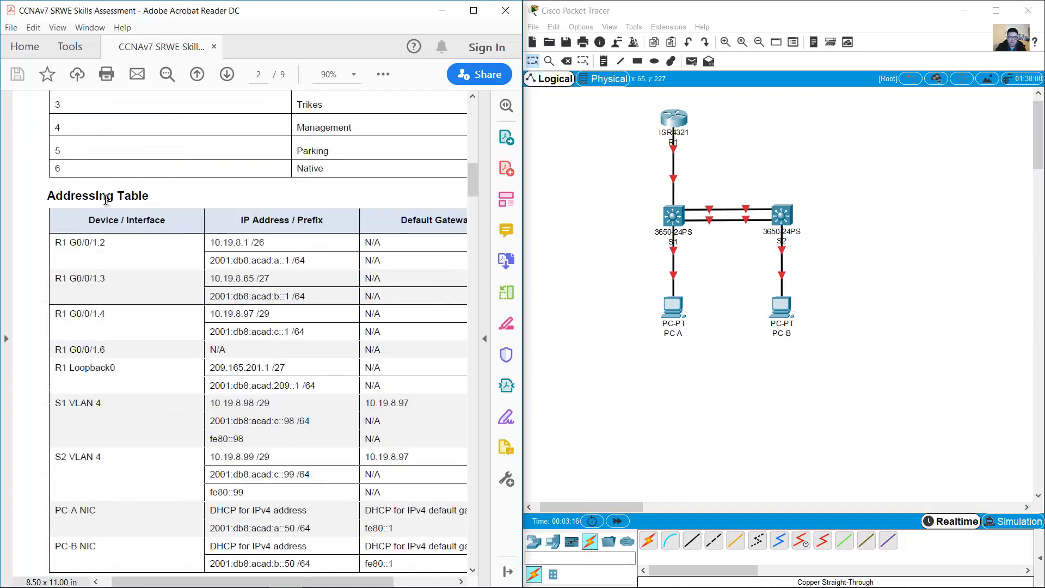
Step: Scroll past the Addressing Table to Part 1 Step 1's instructions on erasing startup configurations
triple_click(63, 195)
scroll(380, 234, "down", 20)
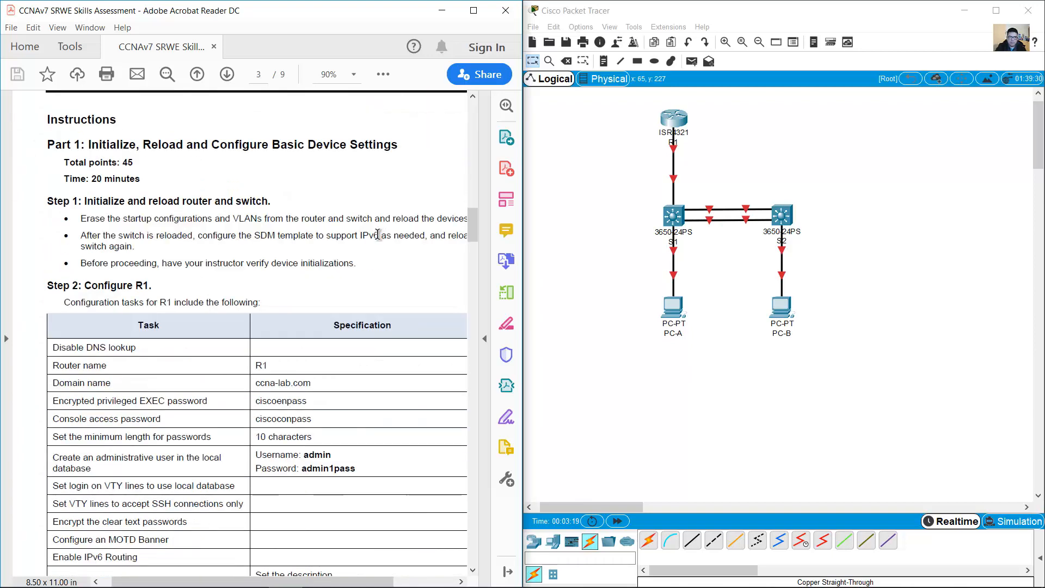
left_click_drag(91, 145, 392, 146)
scroll(345, 156, "down", 3)
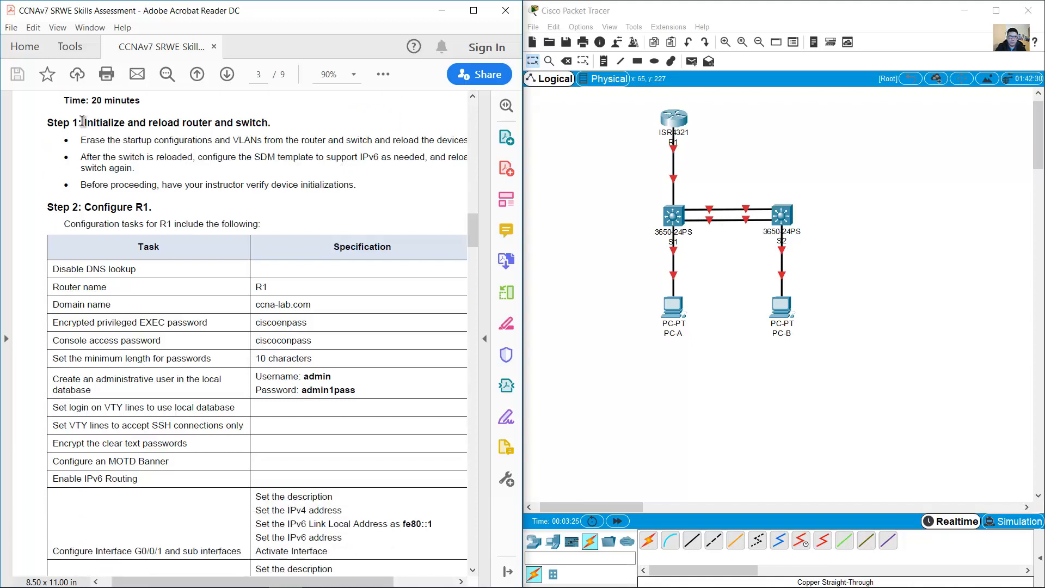
left_click_drag(82, 121, 269, 129)
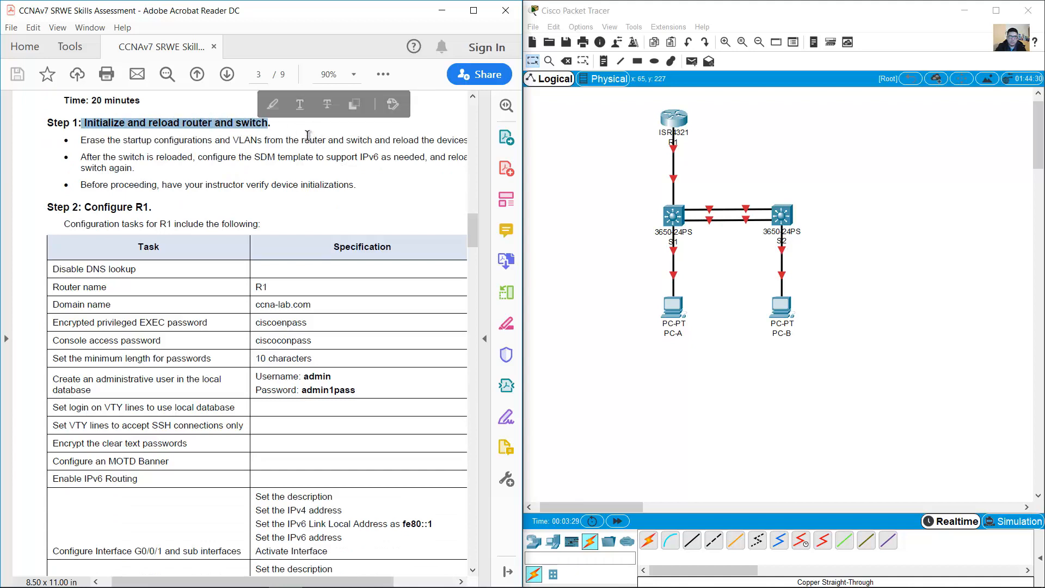
left_click(293, 126)
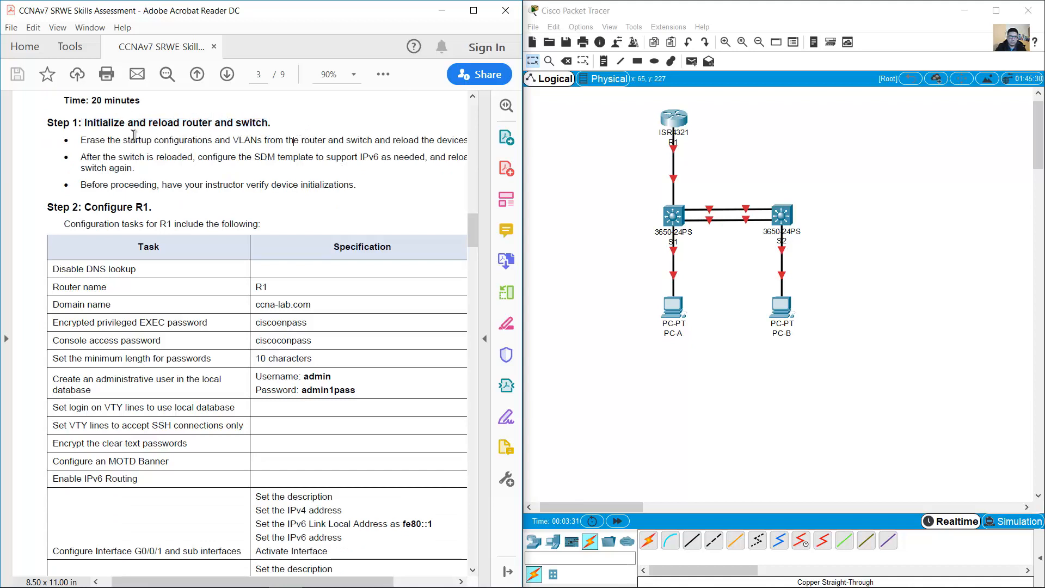
left_click_drag(81, 140, 246, 139)
left_click_drag(281, 139, 343, 140)
left_click_drag(350, 582, 362, 585)
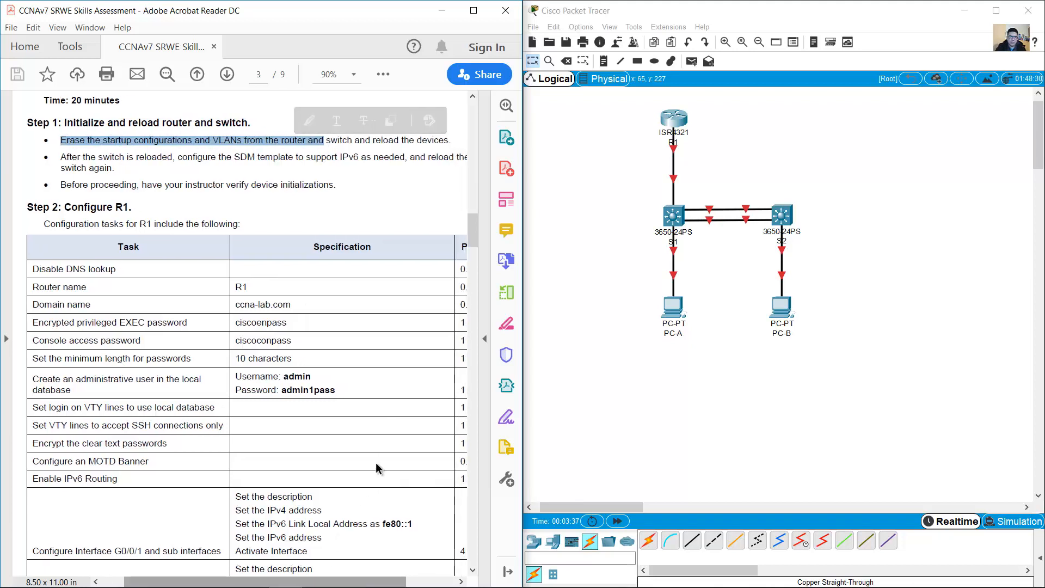
left_click_drag(323, 140, 451, 142)
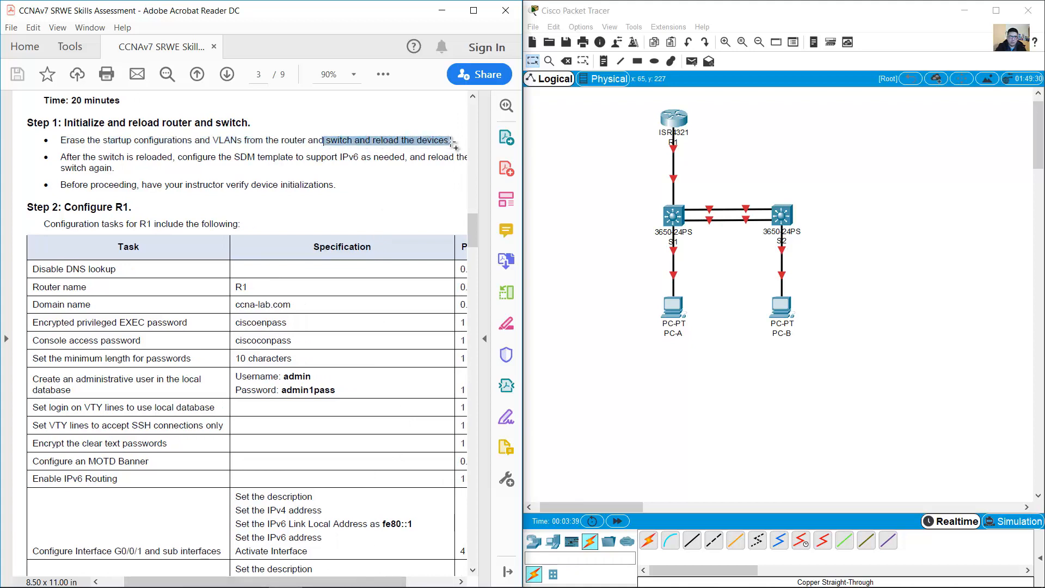
left_click(568, 175)
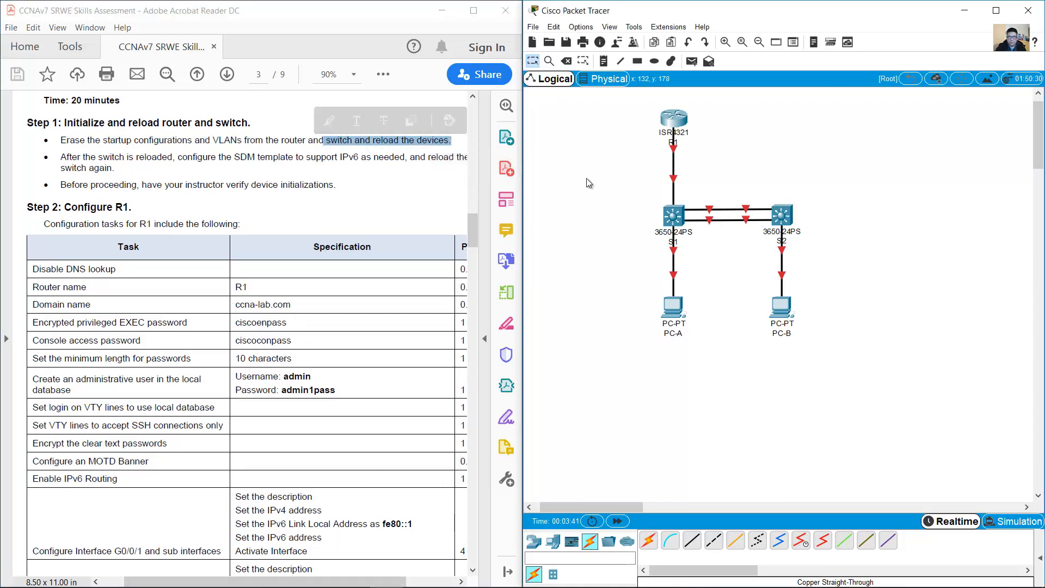
Step: Connect a console cable from PC-A's RS 232 port to R1's Console port
left_click(670, 540)
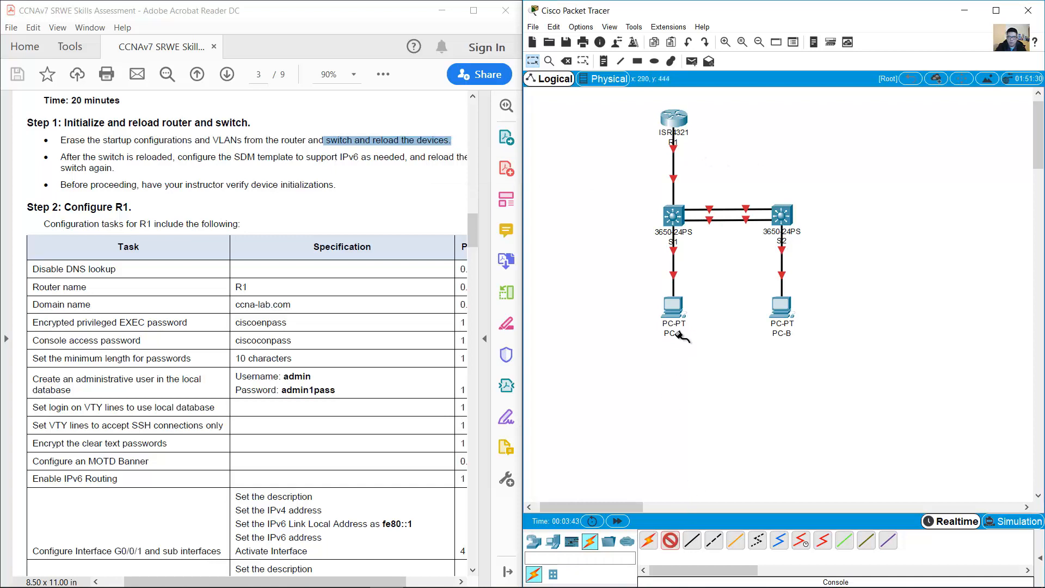
left_click(674, 304)
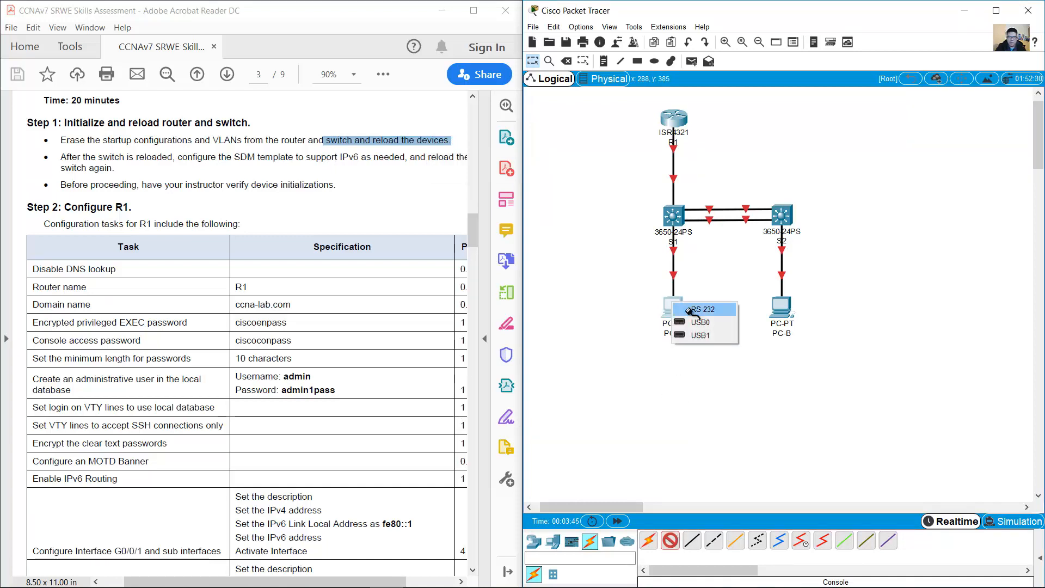
left_click(697, 309)
left_click(670, 121)
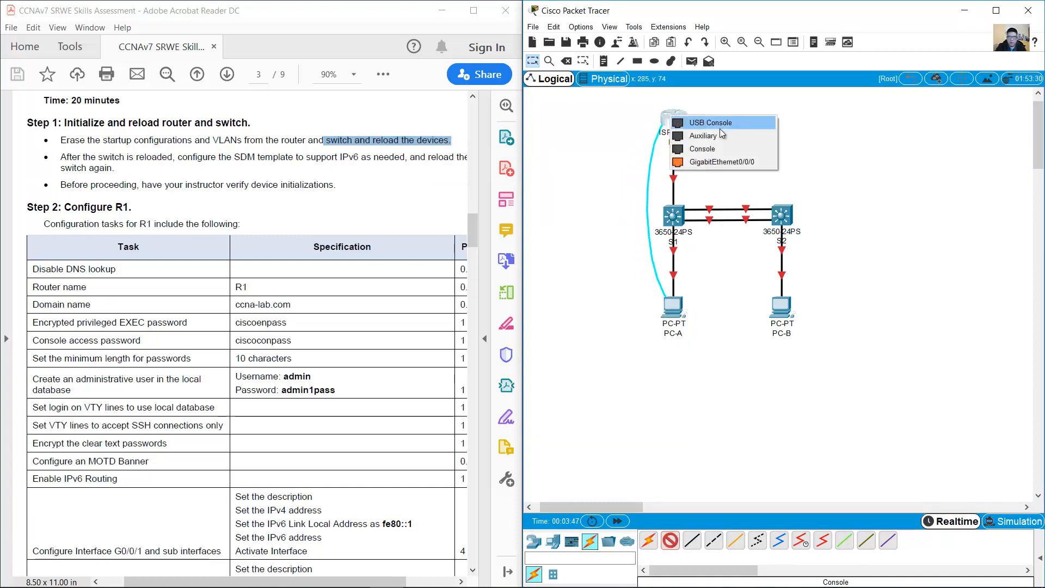
left_click(729, 149)
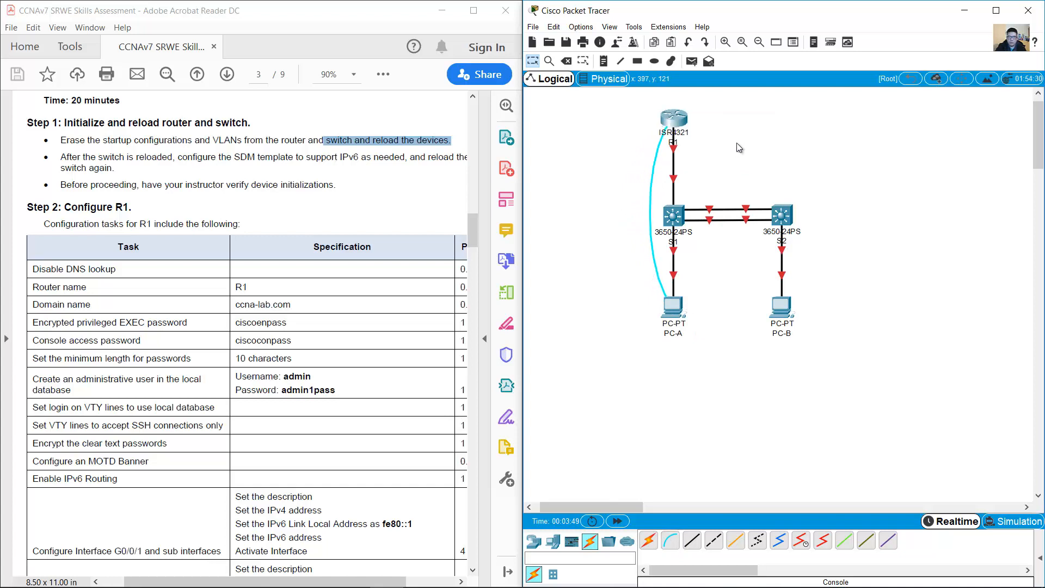
Step: Open PC-A's window, reposition and enlarge it, and show its Desktop apps
left_click(673, 305)
left_click_drag(571, 136, 735, 261)
left_click_drag(858, 249, 1030, 154)
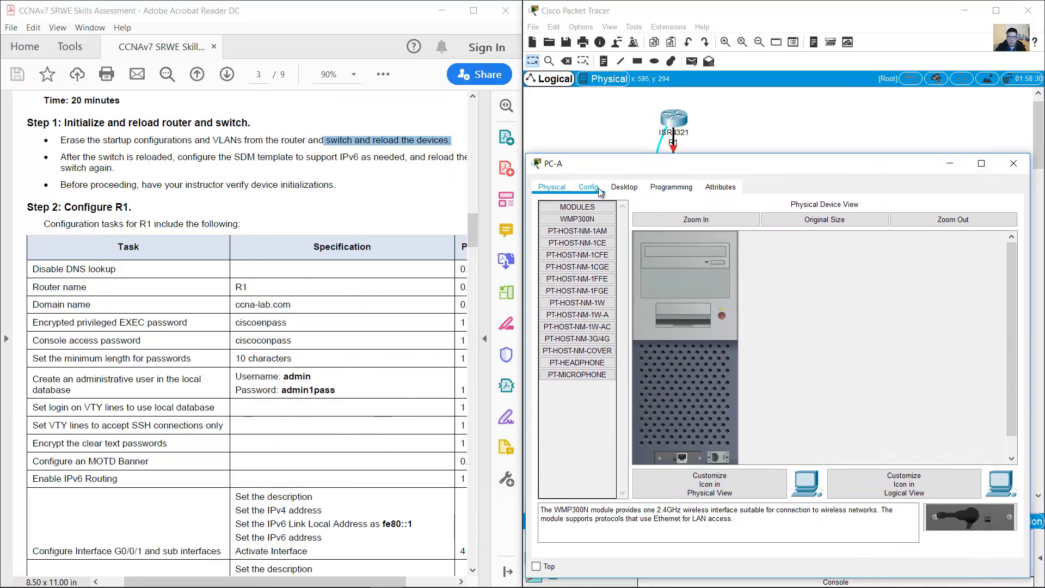
left_click(624, 187)
Step: Connect PC-A's Terminal to R1, decline the setup dialog, and enter privileged mode
left_click(786, 233)
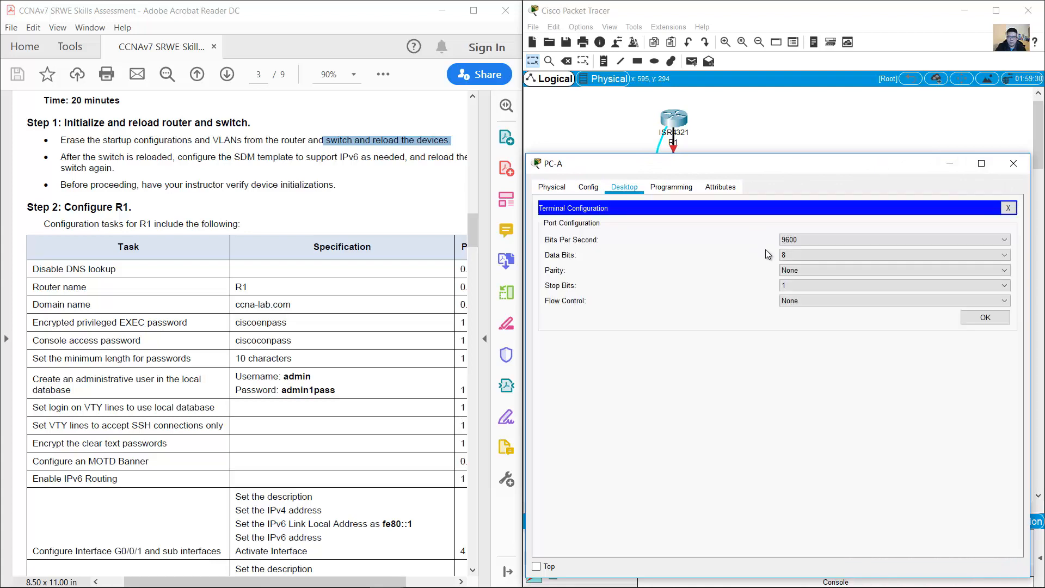
left_click(966, 325)
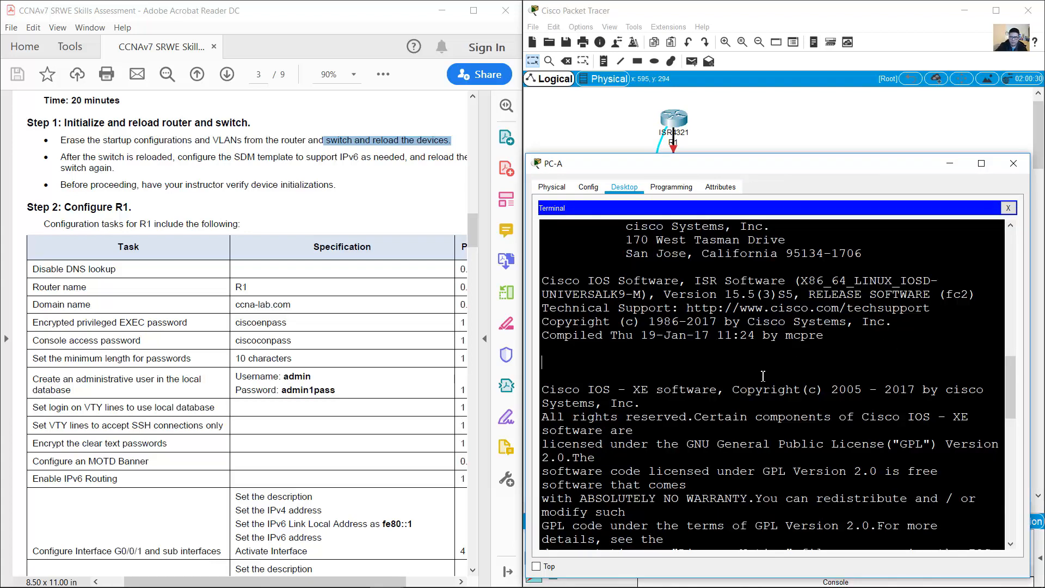
key("Return")
type("no")
key("Return")
key("Return")
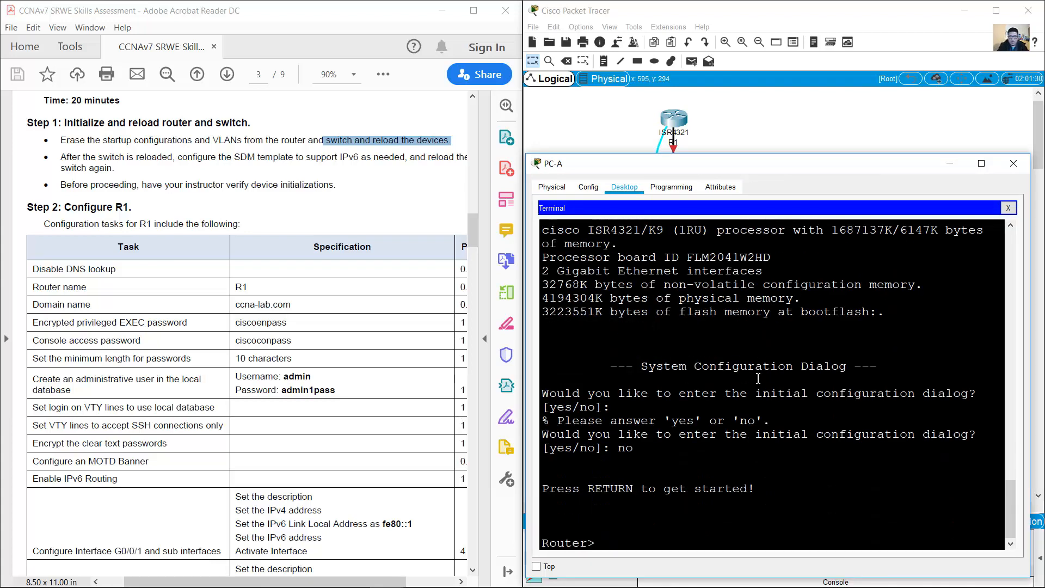
type("en")
key("Return")
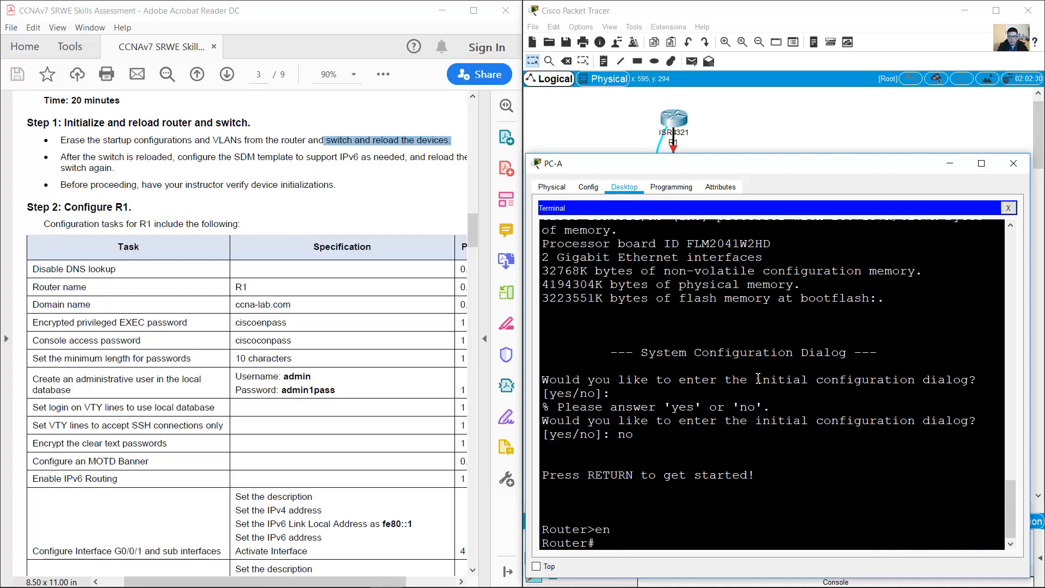
Step: Erase R1's startup-config and reload the router, confirming both prompts
type("conf")
key("BackSpace")
key("BackSpace")
key("BackSpace")
type("erase startup-config")
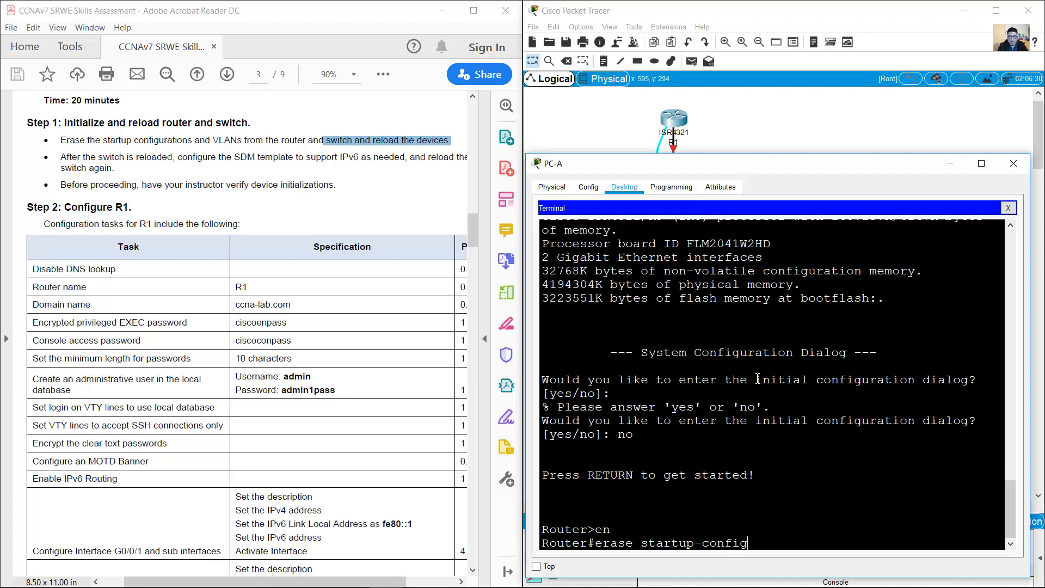
key("Return")
key("Return")
type("reload")
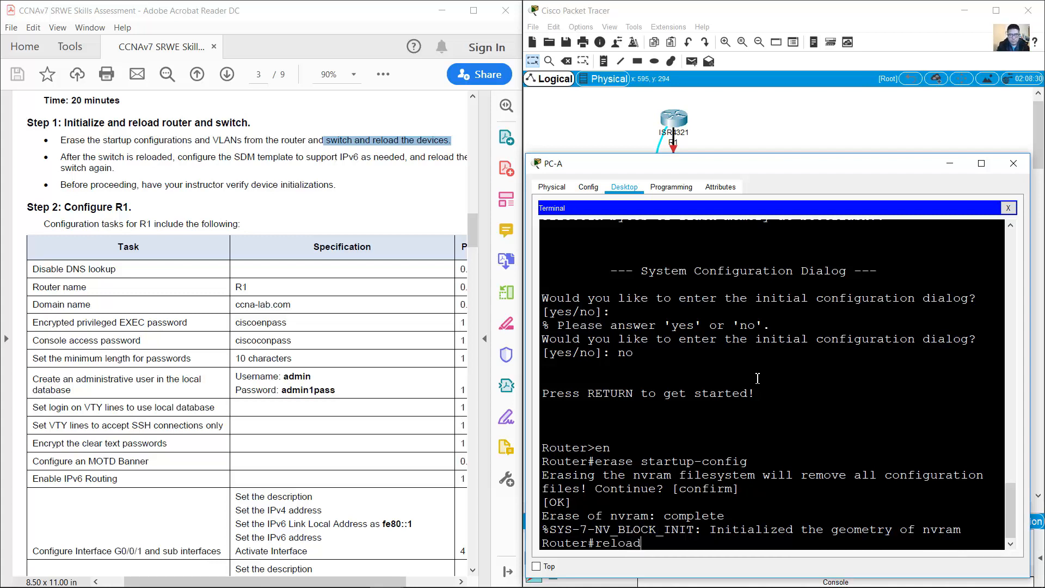
key("Return")
key("Return")
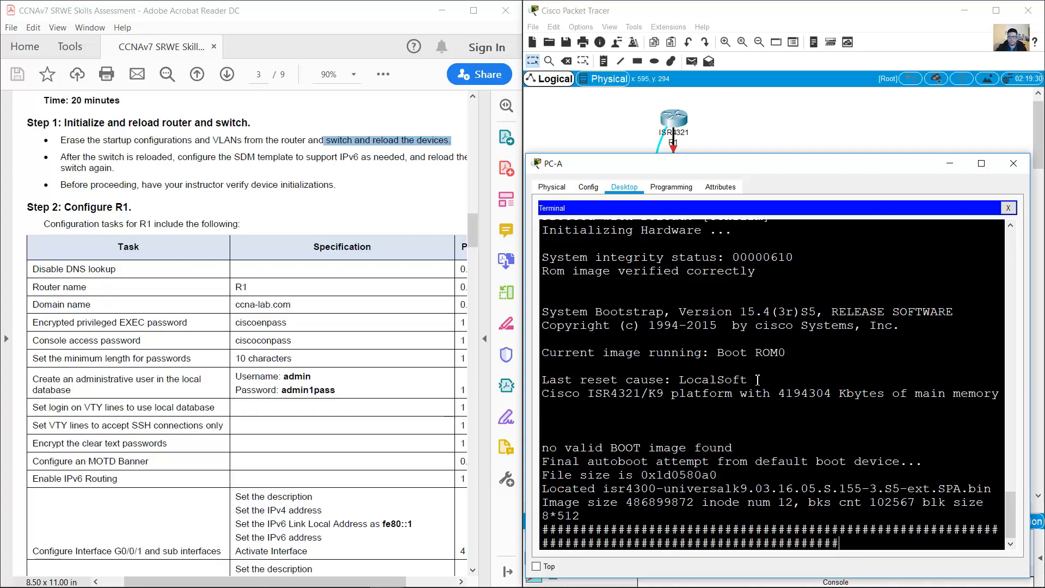
Step: Answer no to the initial configuration dialog after the reload, then close PC-A's window
left_click_drag(542, 527, 977, 531)
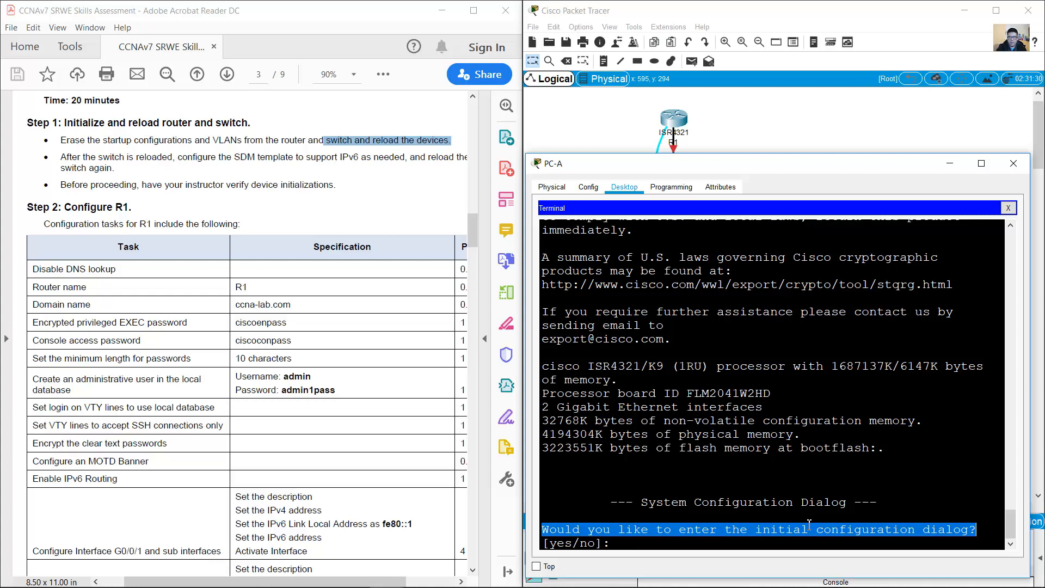
left_click(771, 544)
type("no")
key("Return")
key("Return")
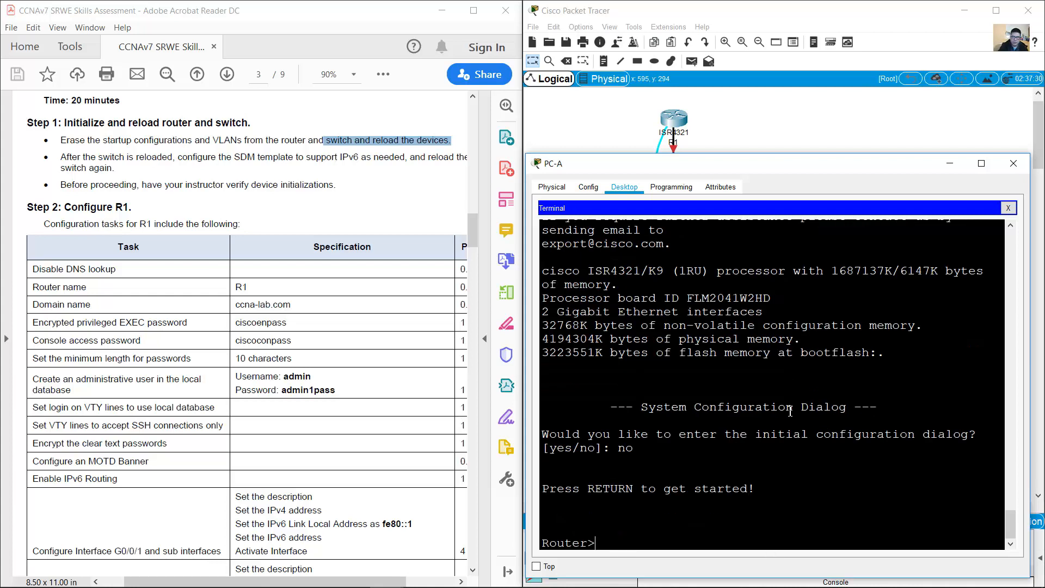
left_click(949, 163)
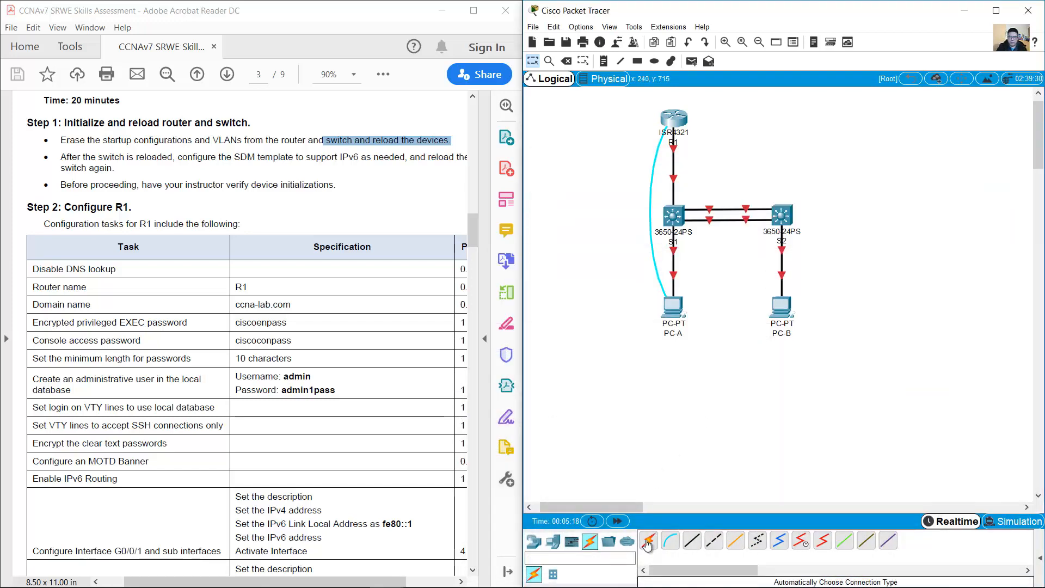
Step: Connect a console cable from PC-B's RS 232 port to switch S1's Console port
left_click(670, 540)
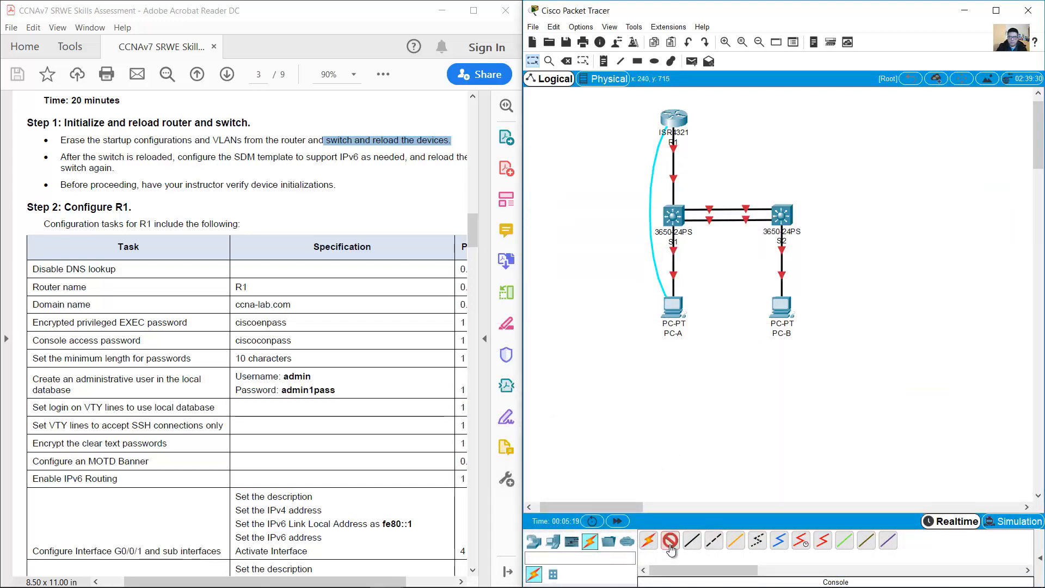
left_click(784, 313)
left_click(806, 318)
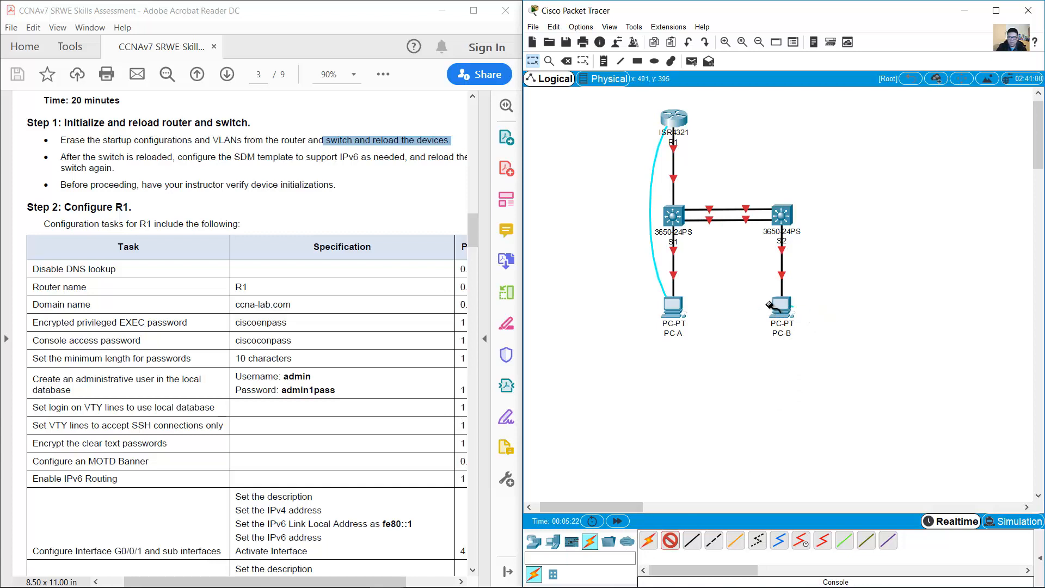
left_click(681, 228)
left_click(705, 233)
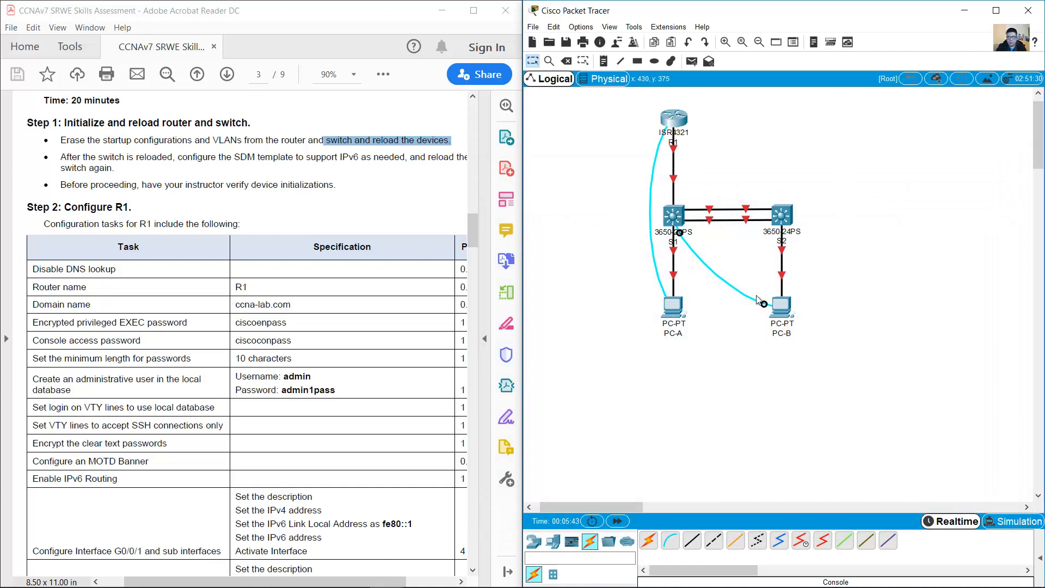
Step: Inspect switch S1's enlarged physical view, then bring up PC-B's device window
left_click(671, 220)
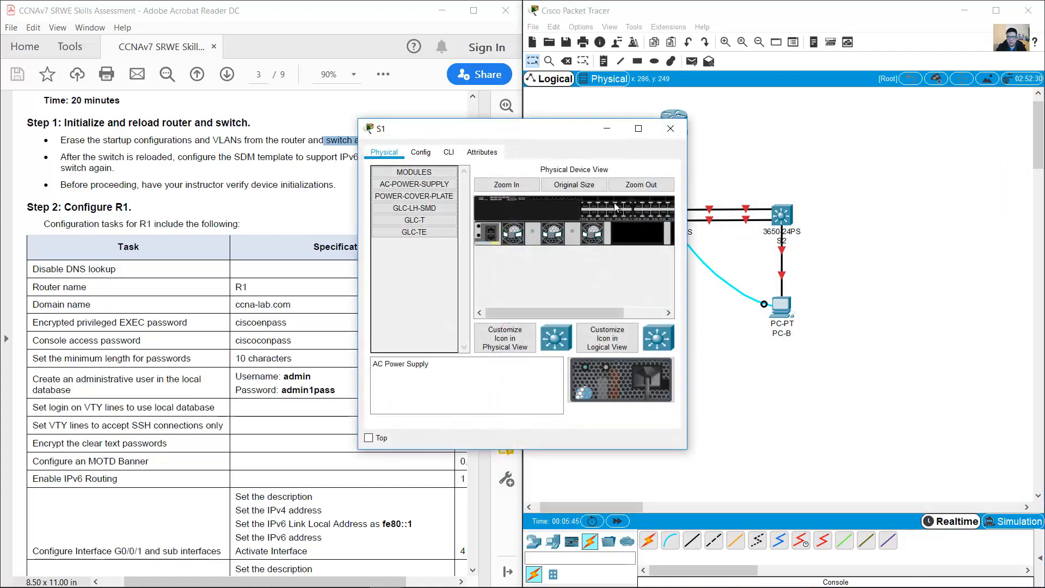
left_click(524, 185)
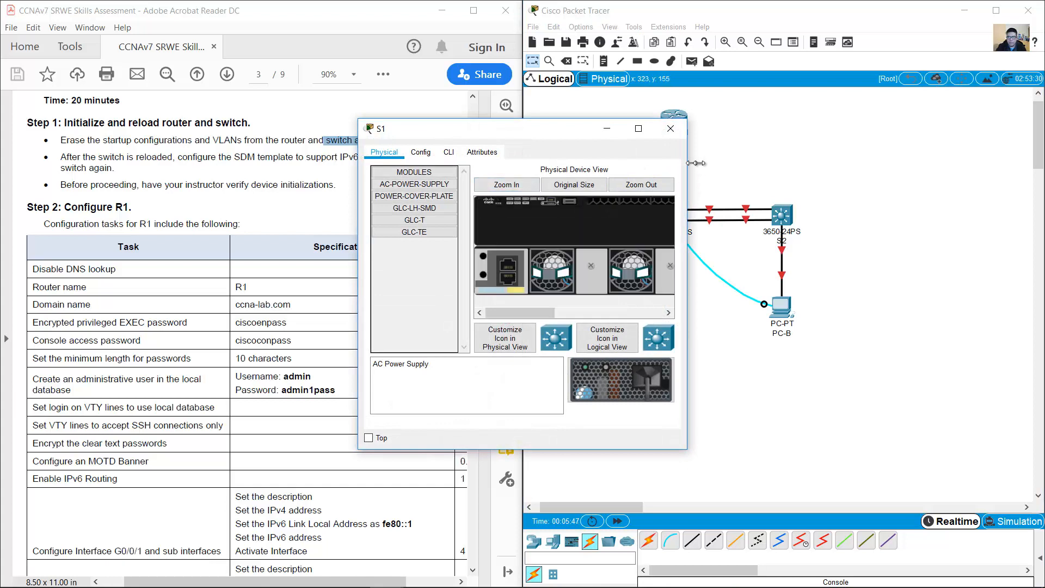
left_click_drag(687, 162, 990, 161)
left_click_drag(925, 382, 795, 274)
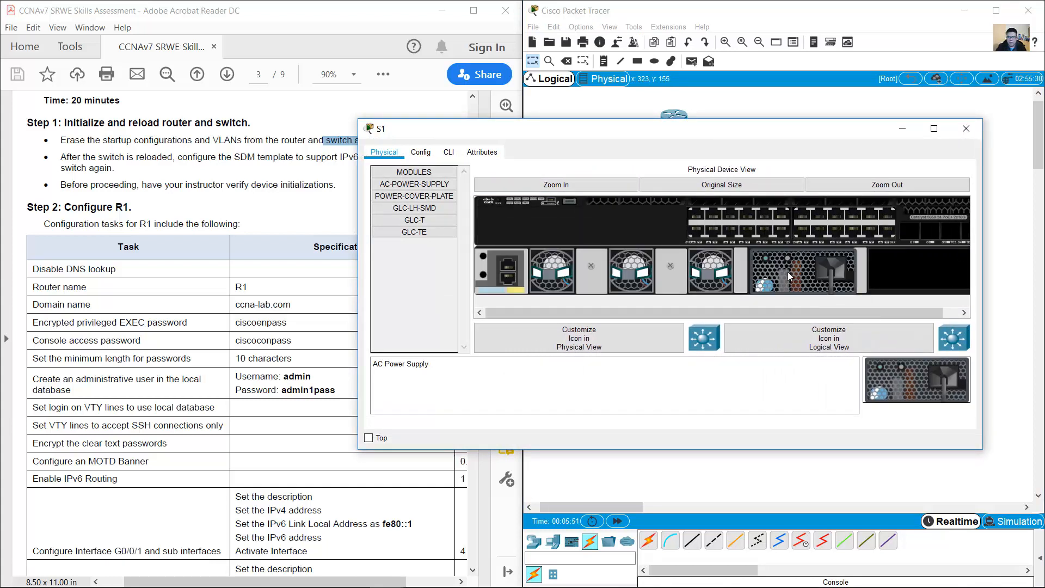
left_click(972, 129)
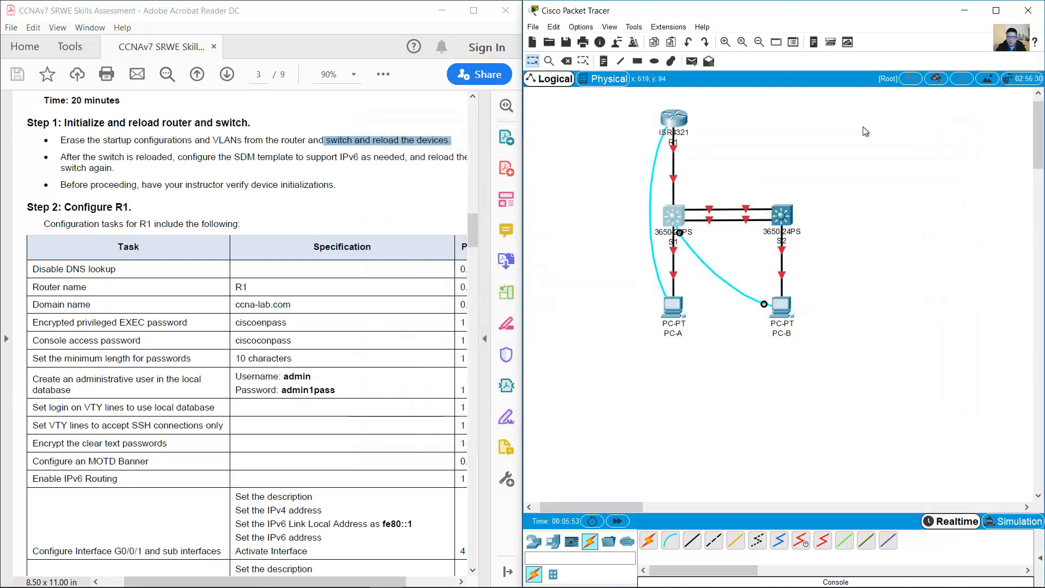
left_click(782, 308)
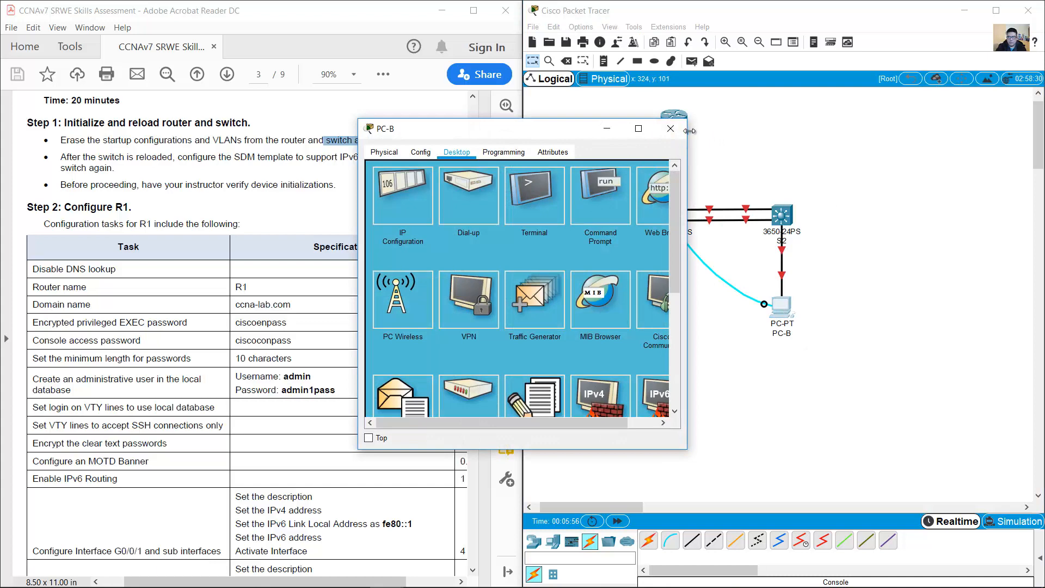
Step: Connect PC-B's terminal to S1, decline the initial configuration dialog, and enter privileged mode
left_click_drag(686, 131, 889, 131)
left_click_drag(782, 119, 847, 186)
left_click(715, 260)
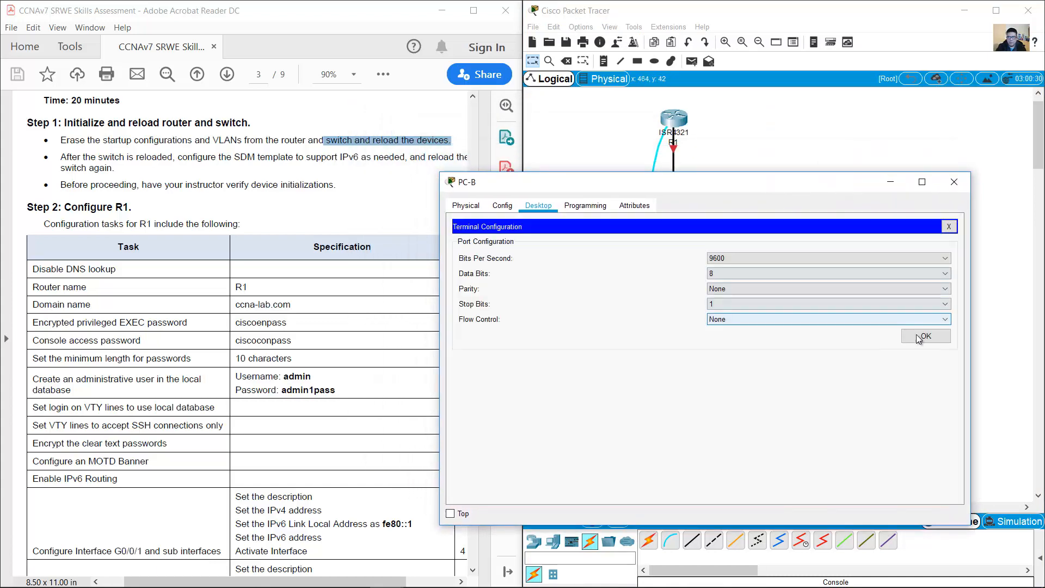
left_click(857, 333)
key("Return")
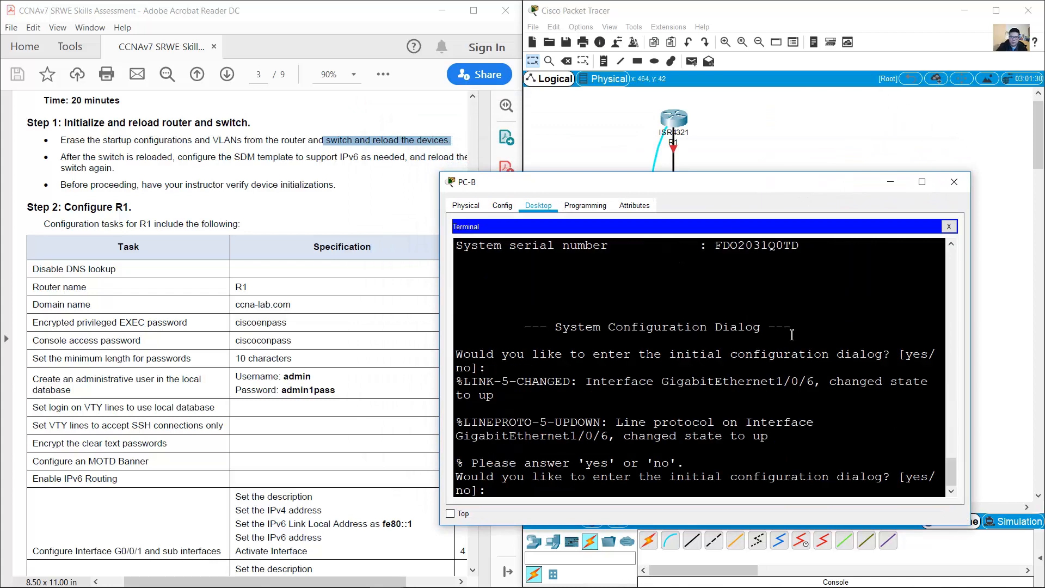
type("no")
key("Return")
key("Return")
type("en")
key("Return")
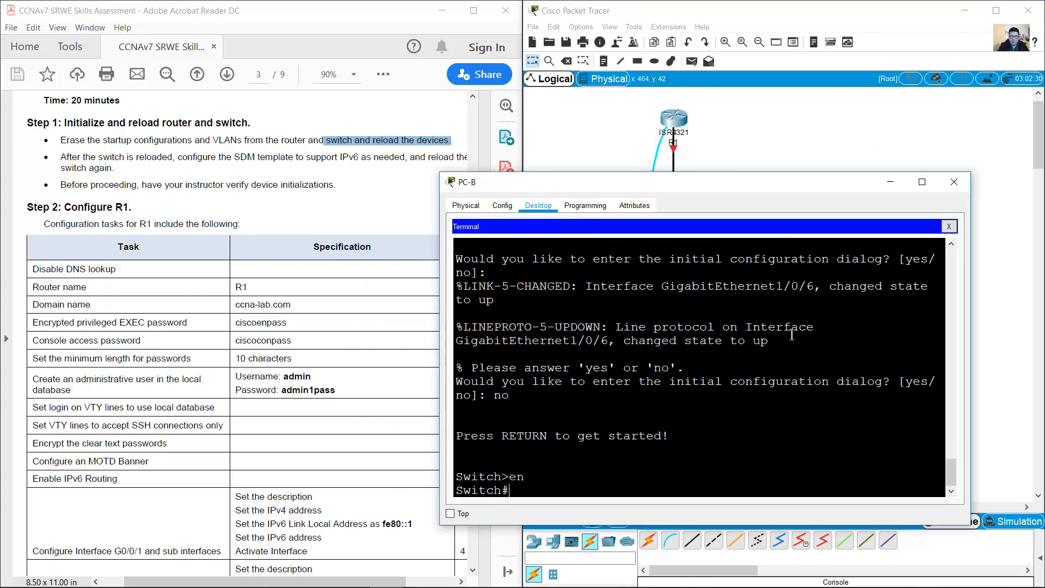
Step: Erase S1's startup-config and try deleting vlan.dat, confirming both prompts
type("conf ter")
key("BackSpace")
key("BackSpace")
key("BackSpace")
key("BackSpace")
key("BackSpace")
key("BackSpace")
type("erase startup-conf")
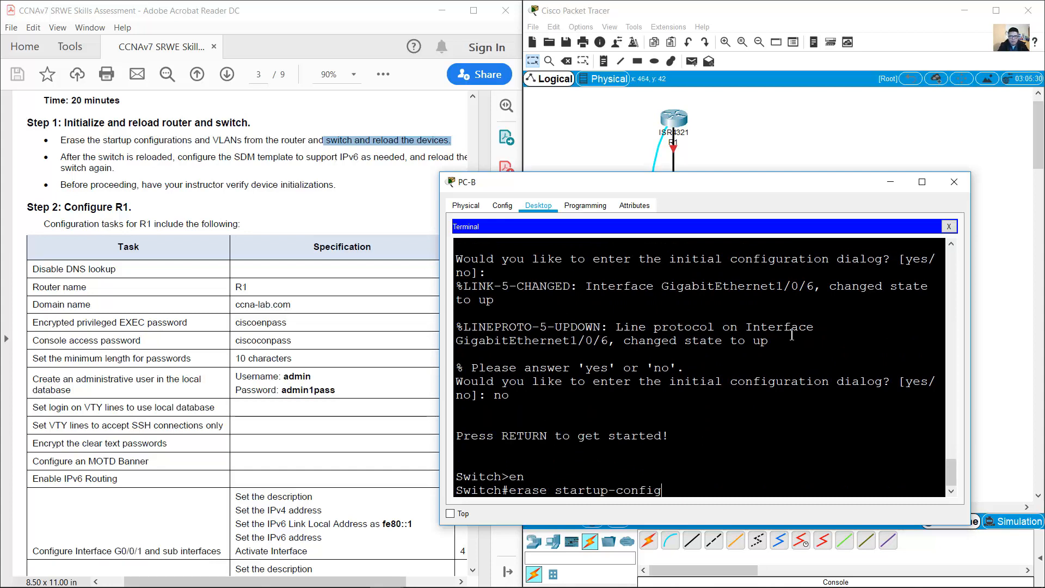
type("ig")
key("Return")
key("Return")
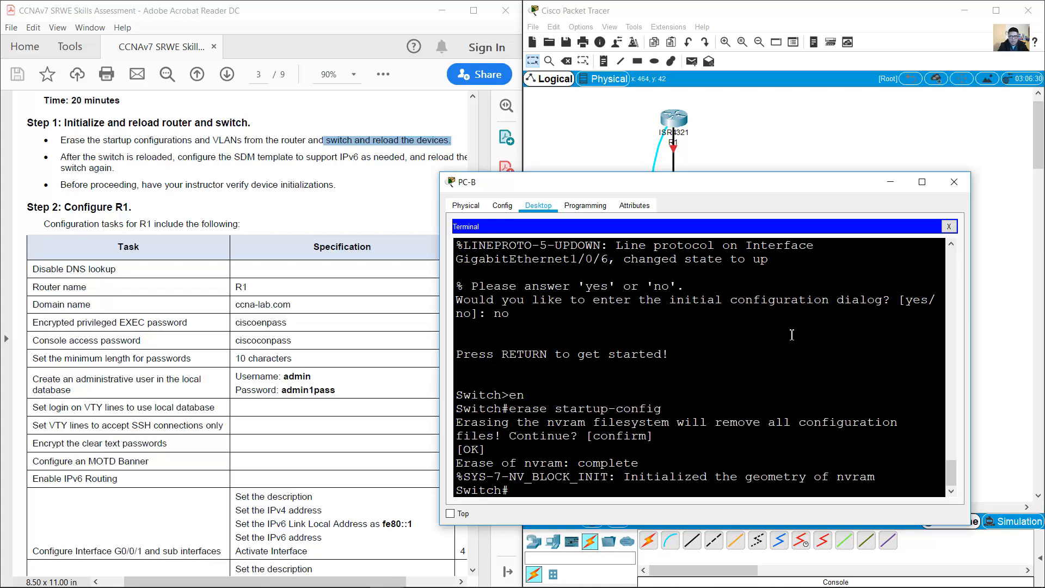
type("delete vlan")
key("Return")
key("Return")
key("Return")
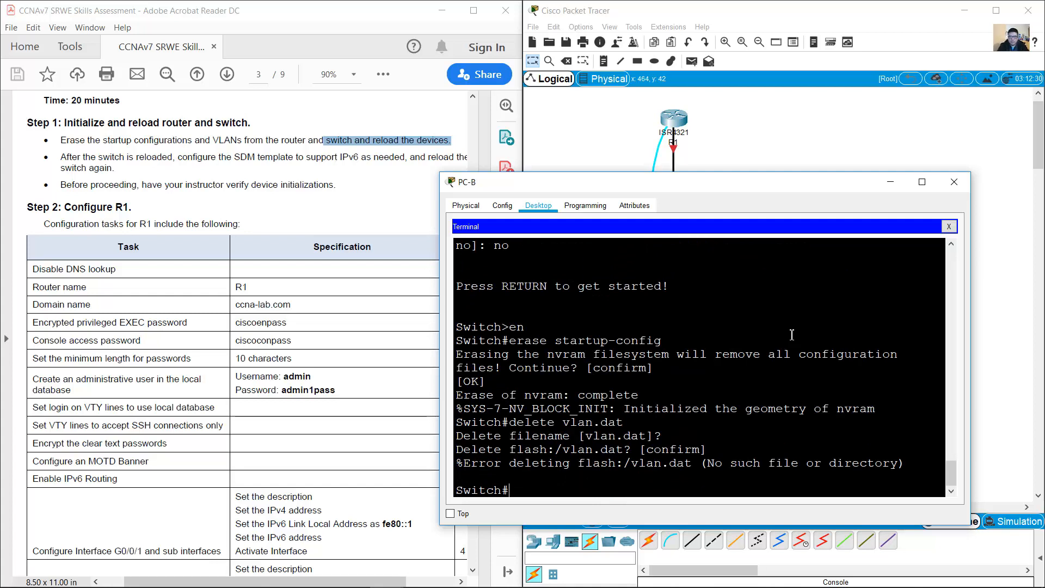
Step: Reload S1, then answer no to the initial configuration question to reach Switch>
type("reload")
key("Return")
key("Return")
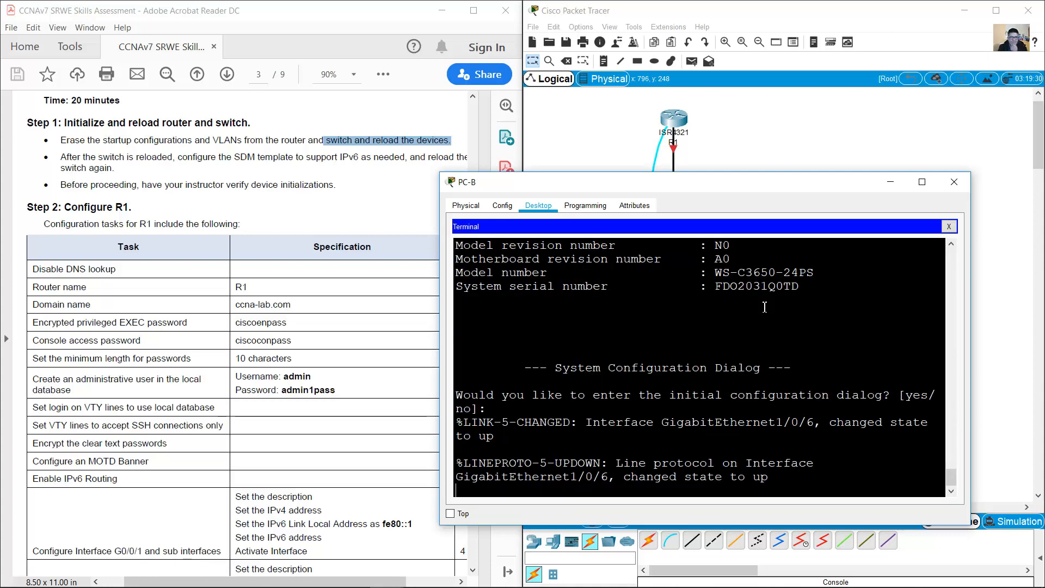
key("Return")
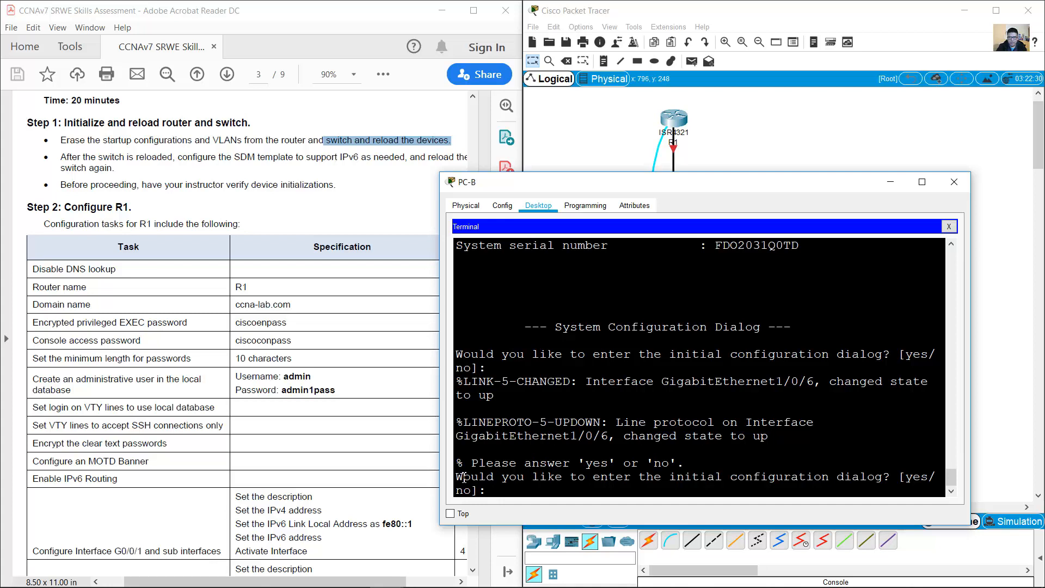
left_click_drag(463, 477, 920, 483)
left_click(843, 493)
key("Return")
key("Return")
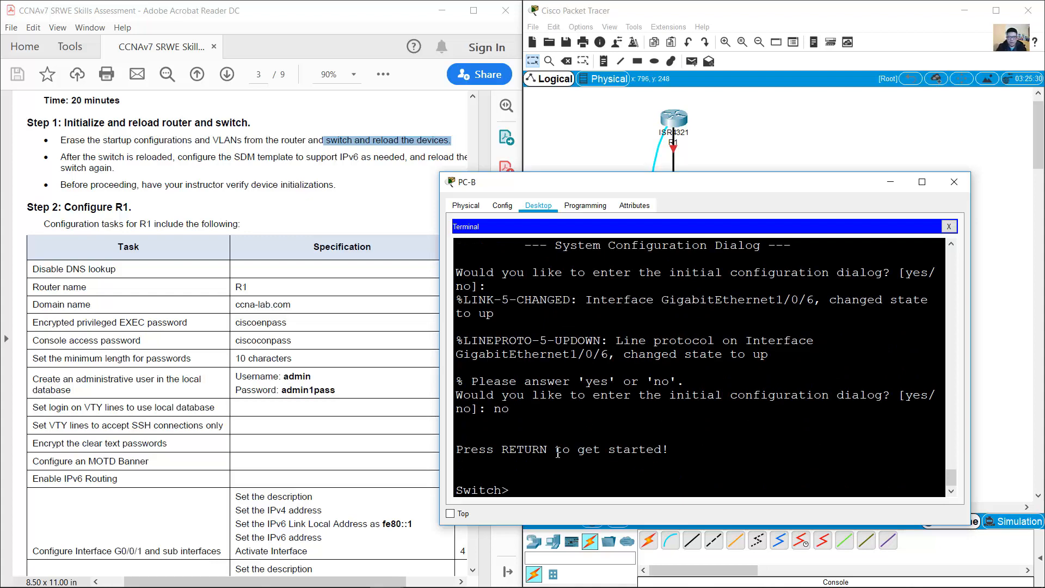
Step: Move PC-B's console cable end from S1 to S2's Console port
left_click(953, 182)
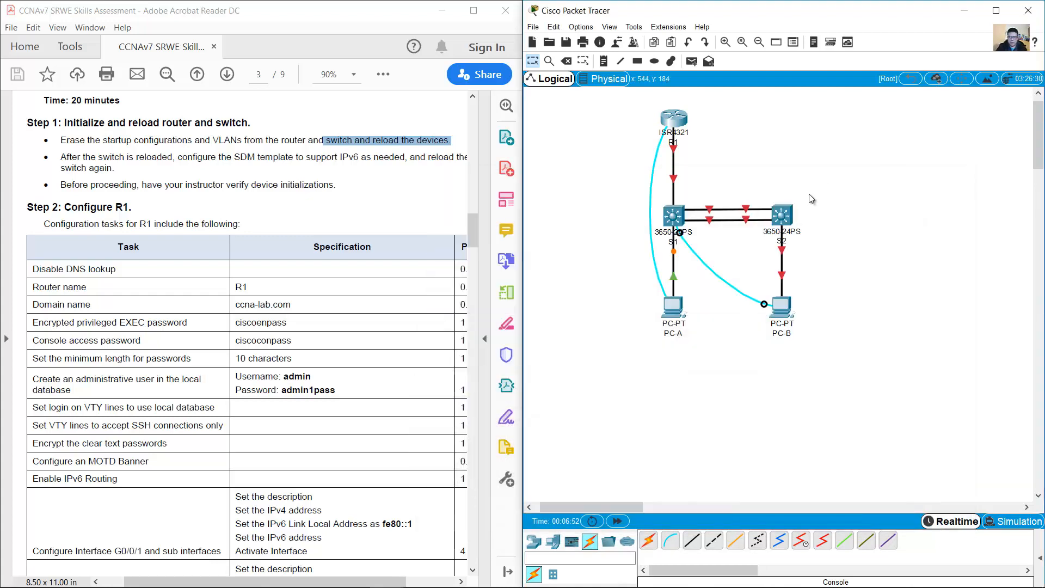
left_click(784, 216)
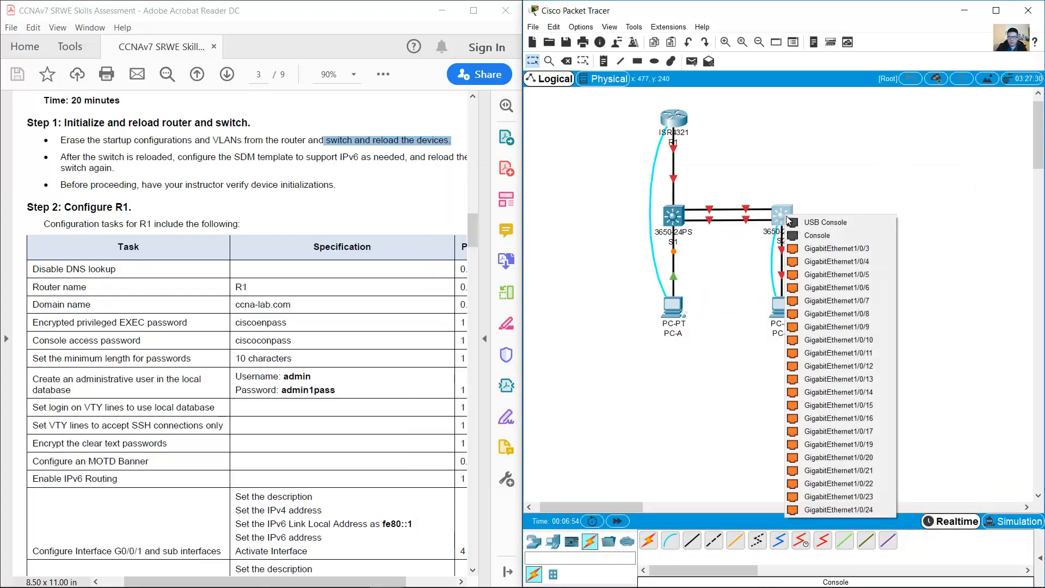
left_click(827, 236)
left_click(781, 314)
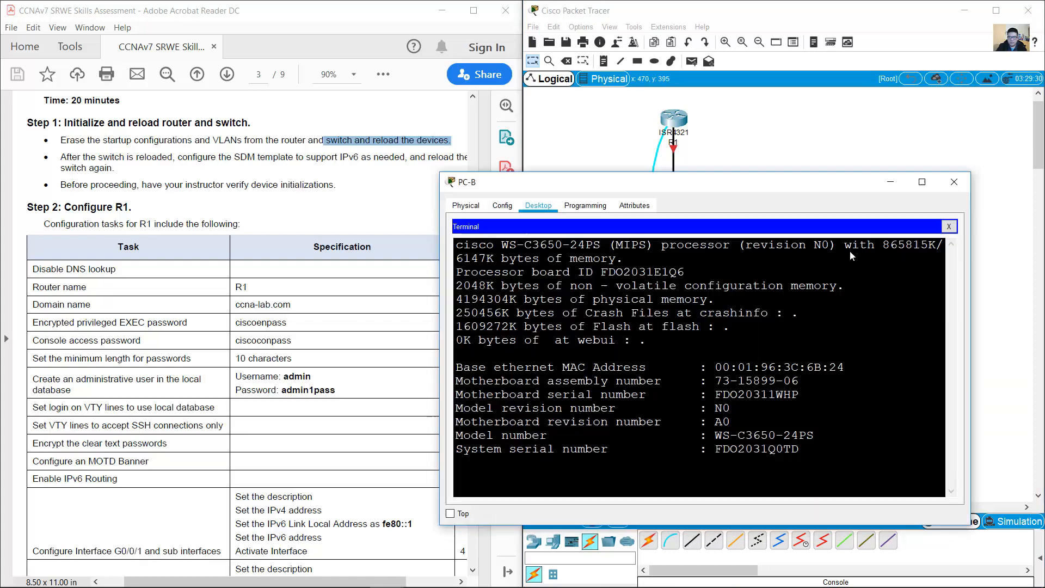
left_click(948, 226)
left_click(953, 182)
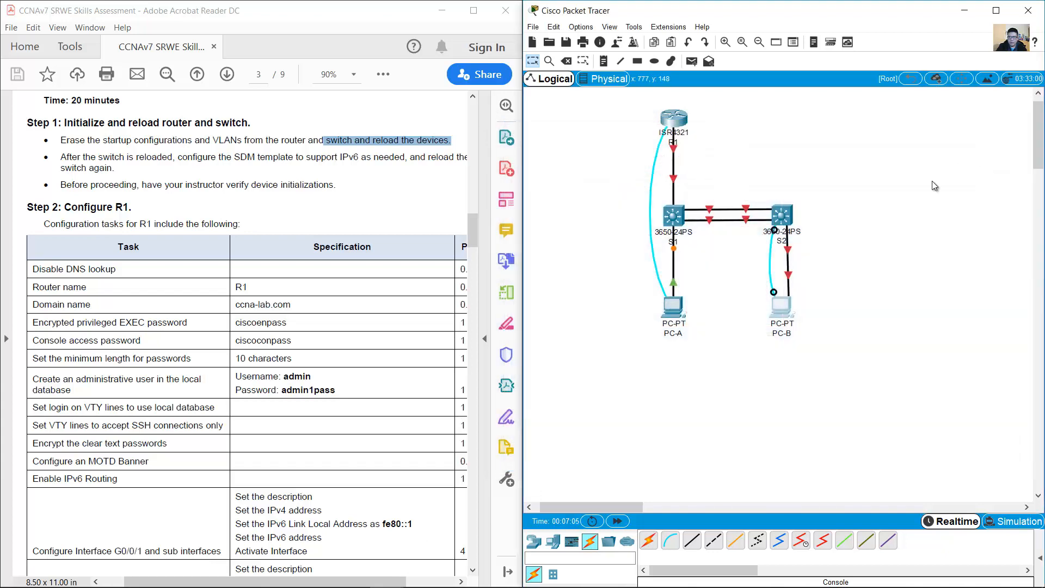
Step: Install an AC-POWER-SUPPLY module into S2's empty power slot in the Physical view
left_click(782, 219)
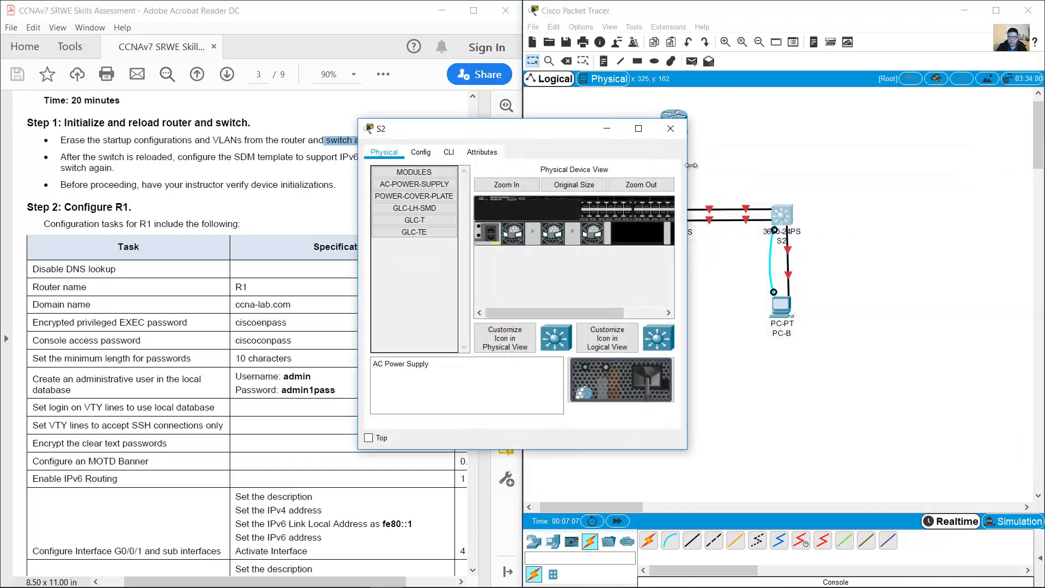
left_click_drag(691, 165, 939, 165)
left_click(576, 183)
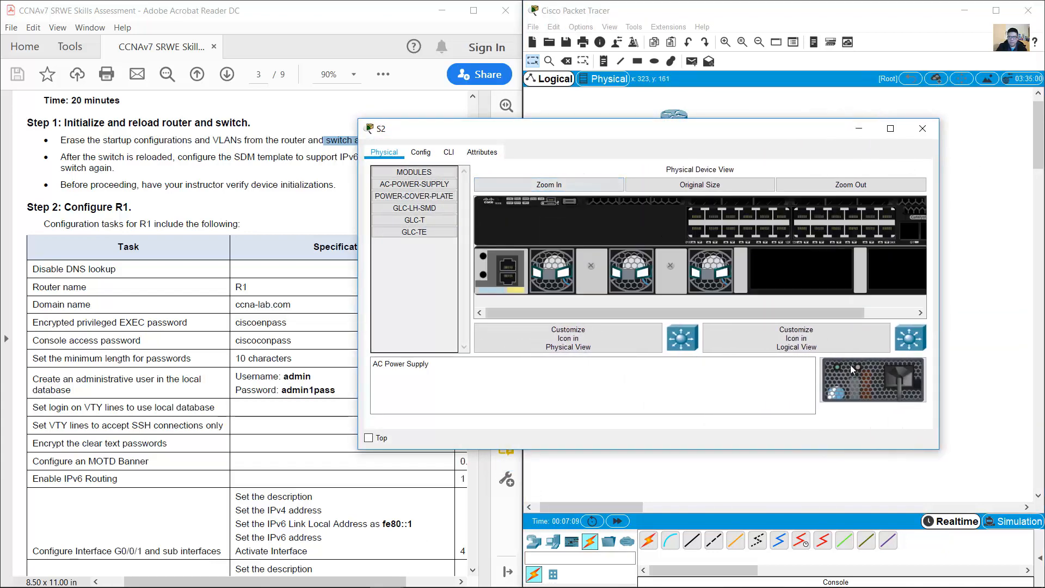
left_click_drag(850, 364, 793, 278)
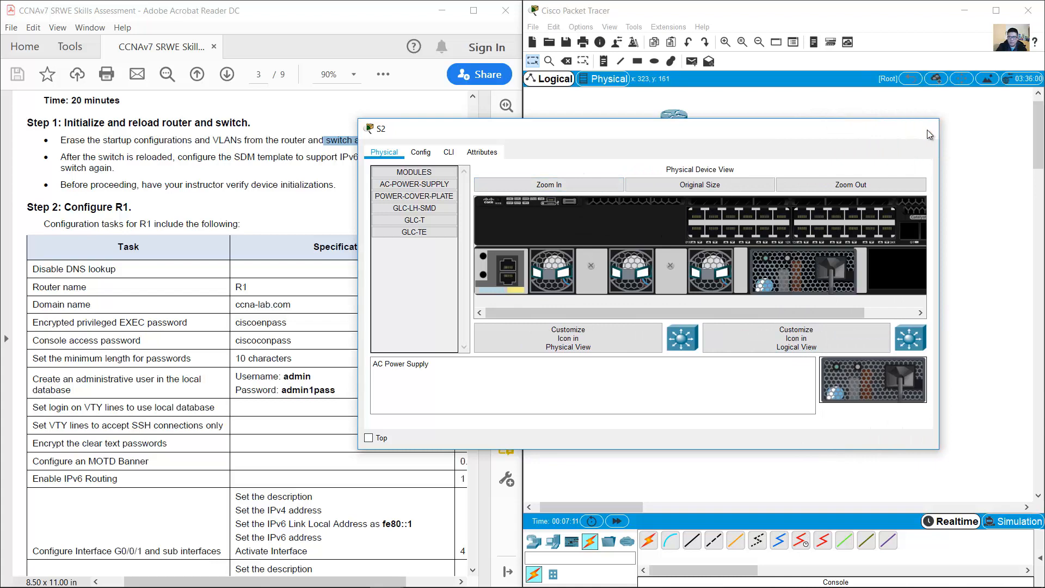
left_click(923, 129)
Step: Open PC-B's terminal with default settings, decline S2's setup dialog, and enter privileged mode
left_click(778, 315)
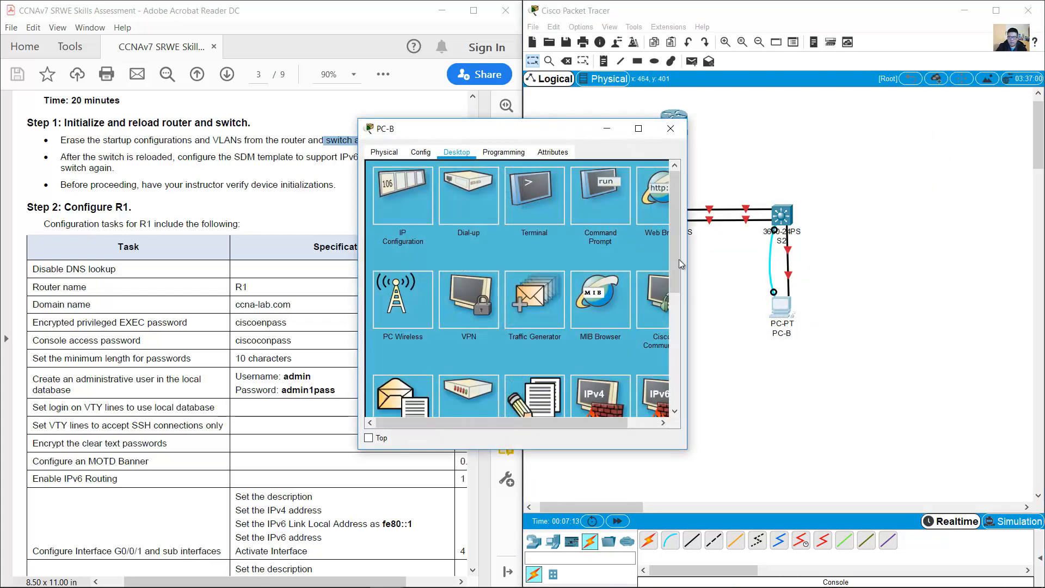
left_click_drag(699, 147, 865, 150)
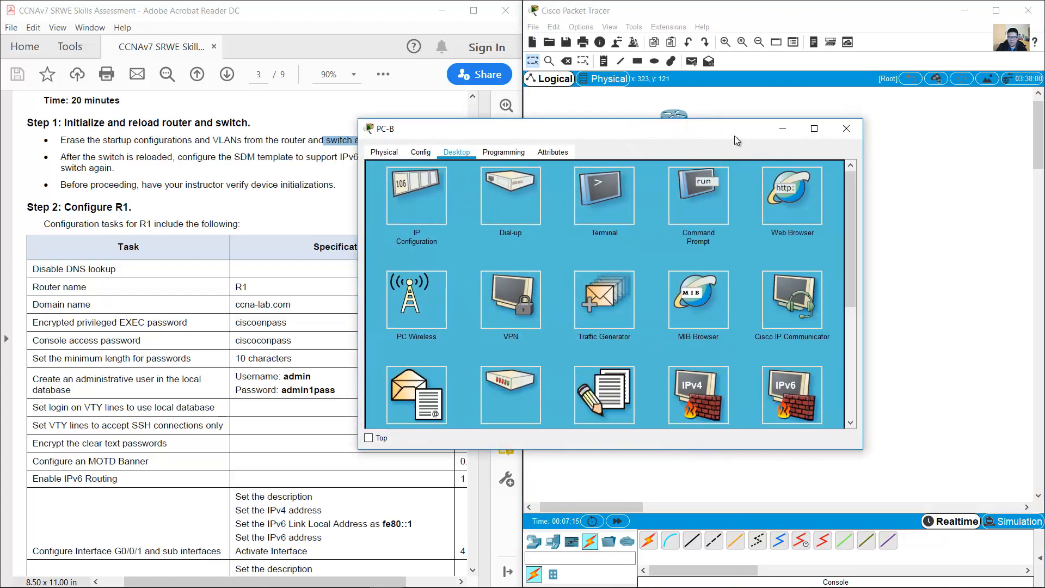
left_click_drag(734, 140, 878, 248)
left_click(773, 313)
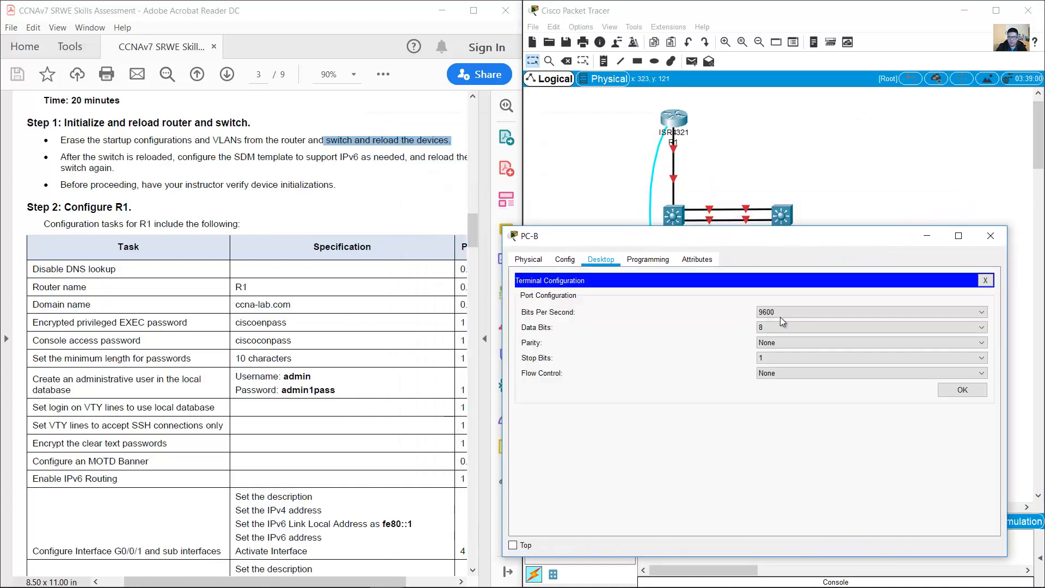
left_click(960, 389)
left_click_drag(859, 228, 860, 207)
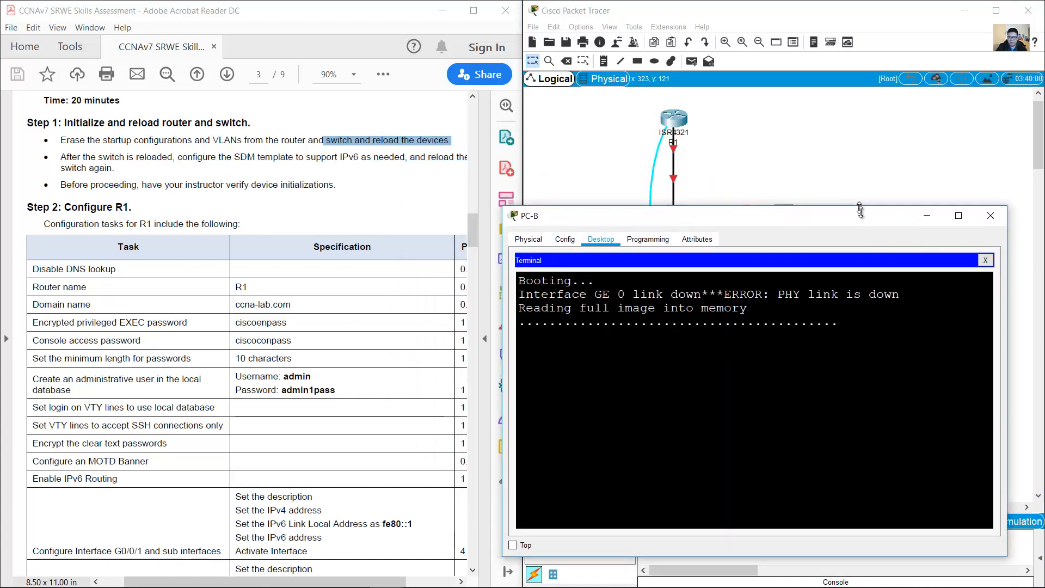
left_click_drag(1007, 298, 1026, 301)
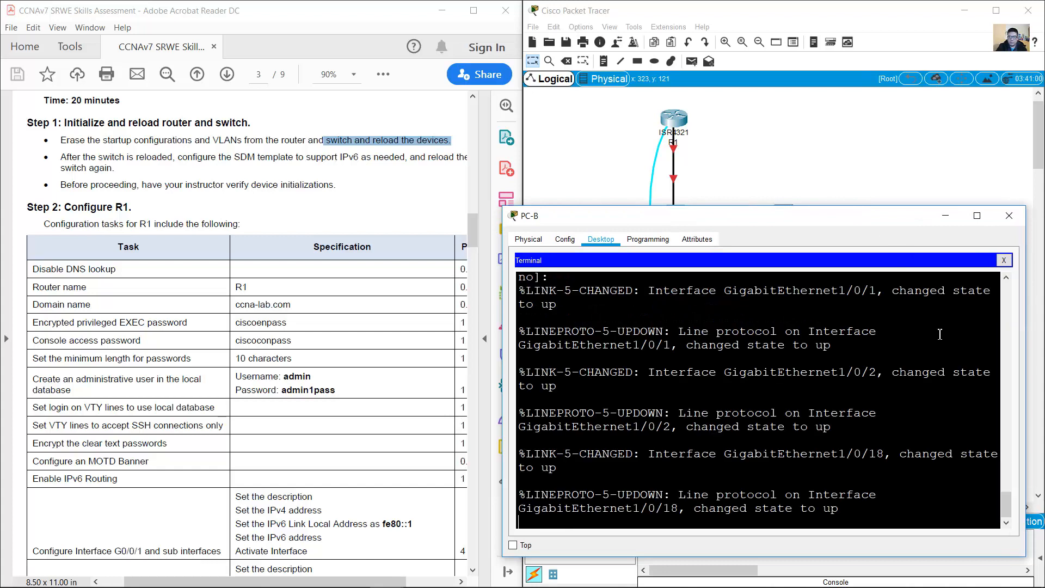
key("Return")
type("no")
key("Return")
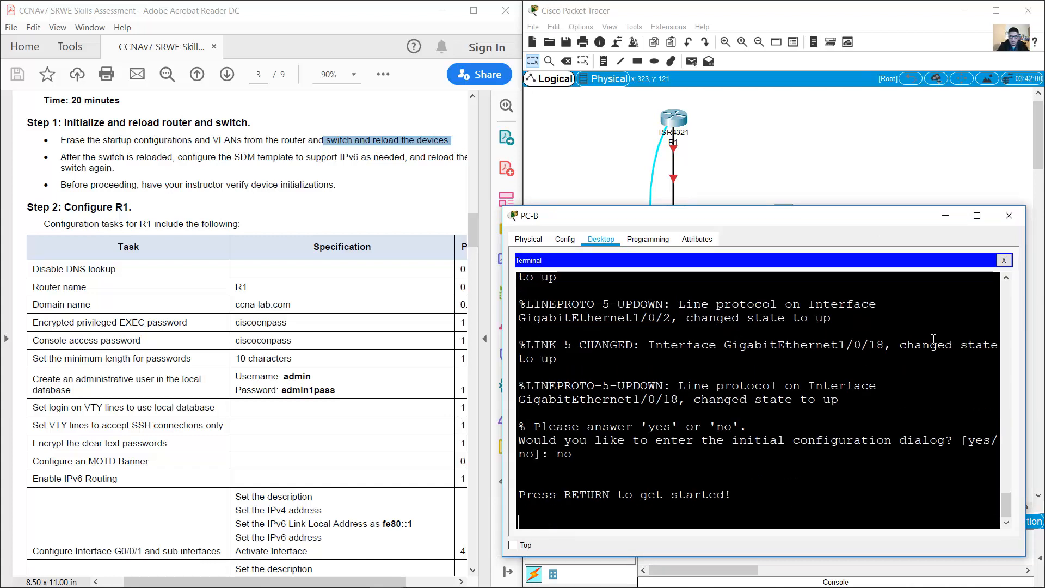
key("Return")
type("en")
key("Return")
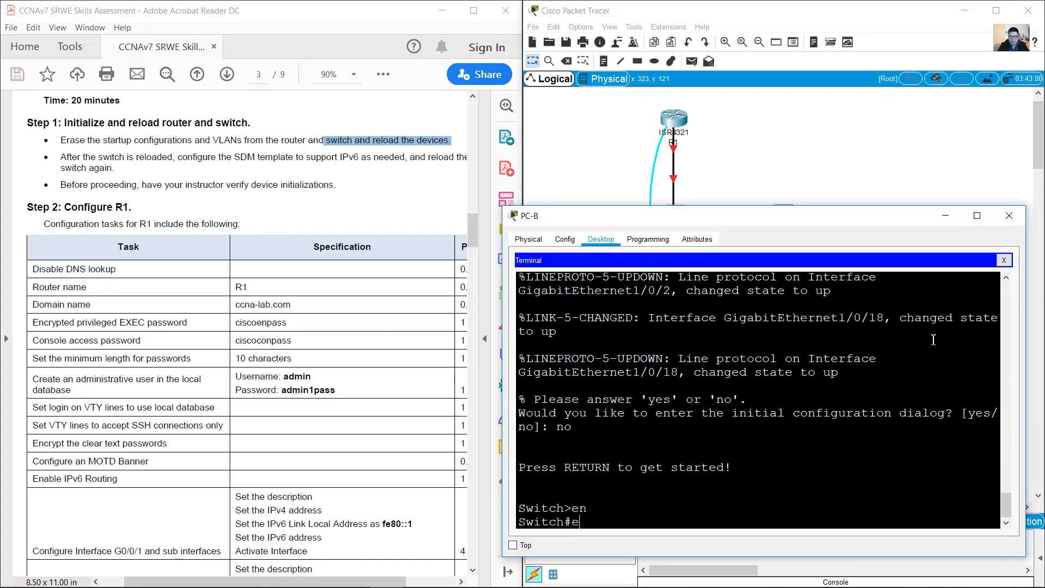
Step: Erase S2's startup-config, try deleting vlan.dat, and issue reload, confirming each
type("erase startup-config")
key("Return")
key("Return")
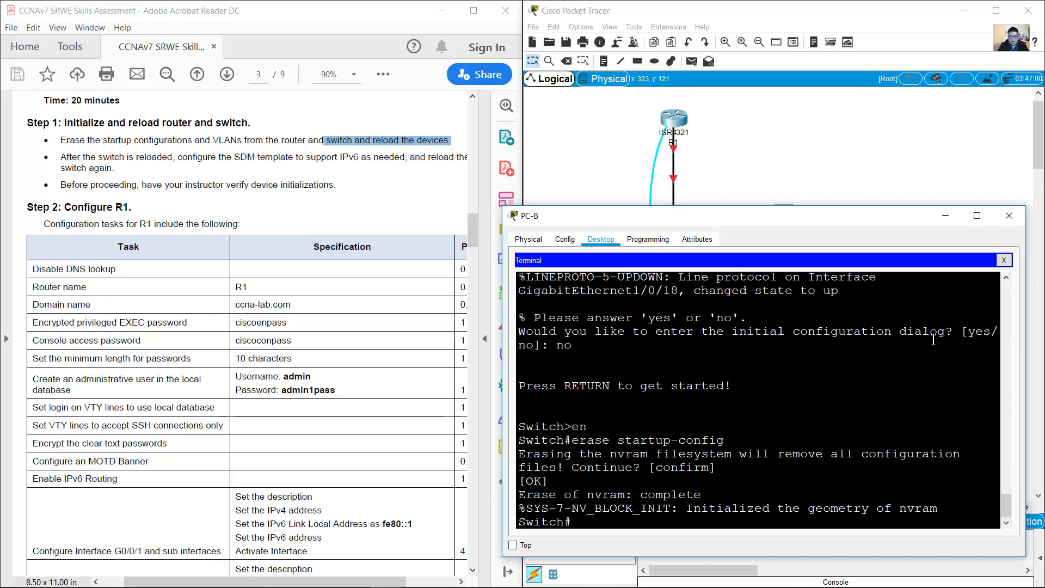
type("eras")
key("BackSpace")
key("BackSpace")
type("dele")
type("at")
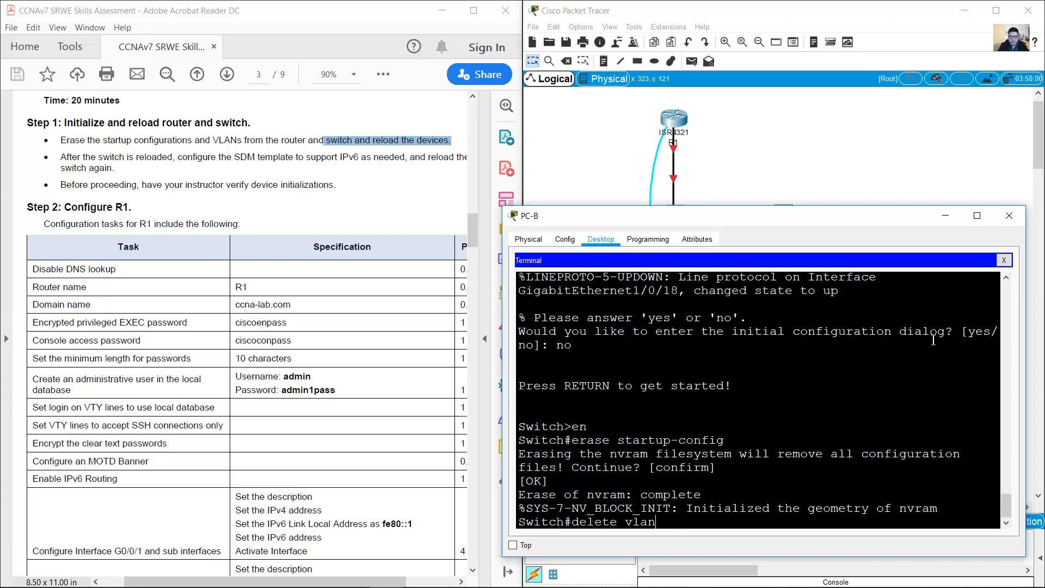
type("t")
key("Return")
key("Return")
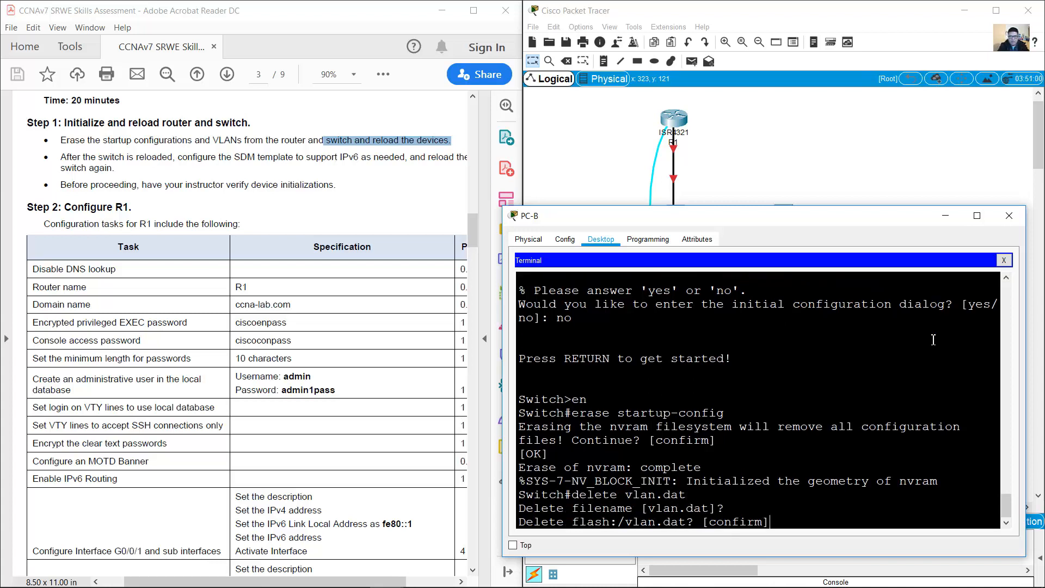
key("Return")
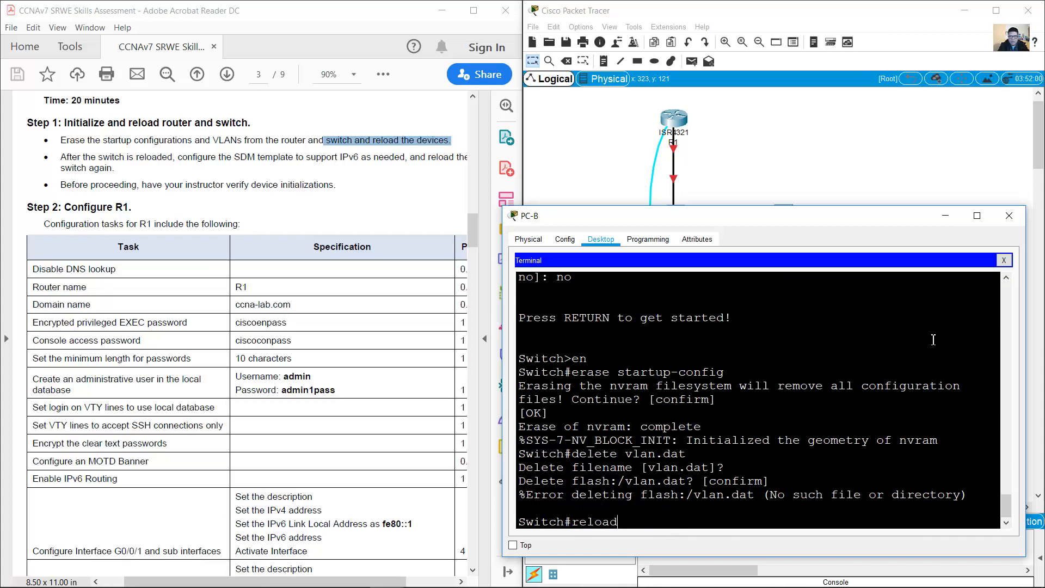
type("reload")
key("Return")
key("Return")
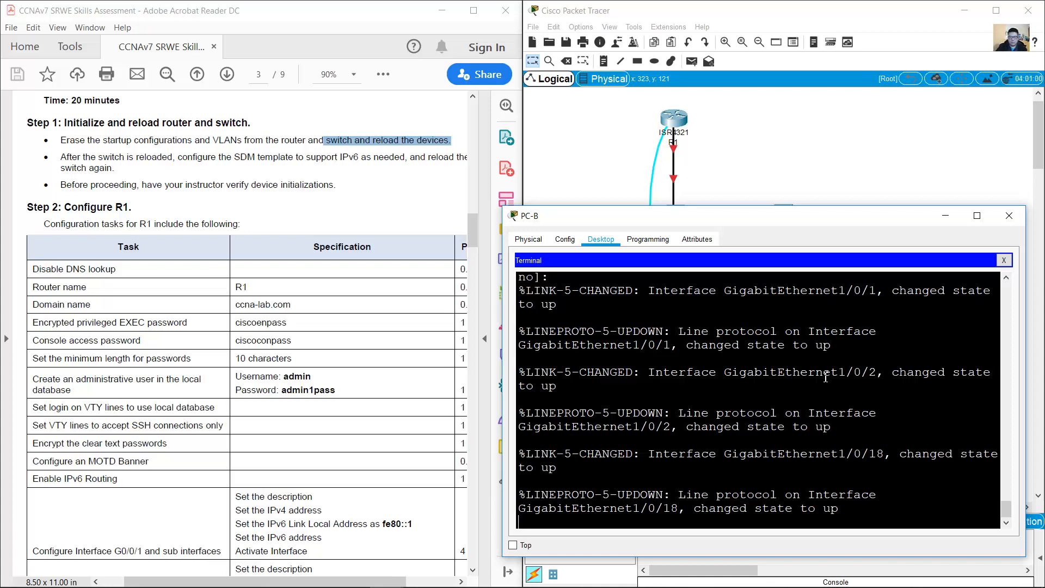
Step: Answer no to S2's post-reboot initial configuration dialog and bring the topology forward
key("Return")
type("no")
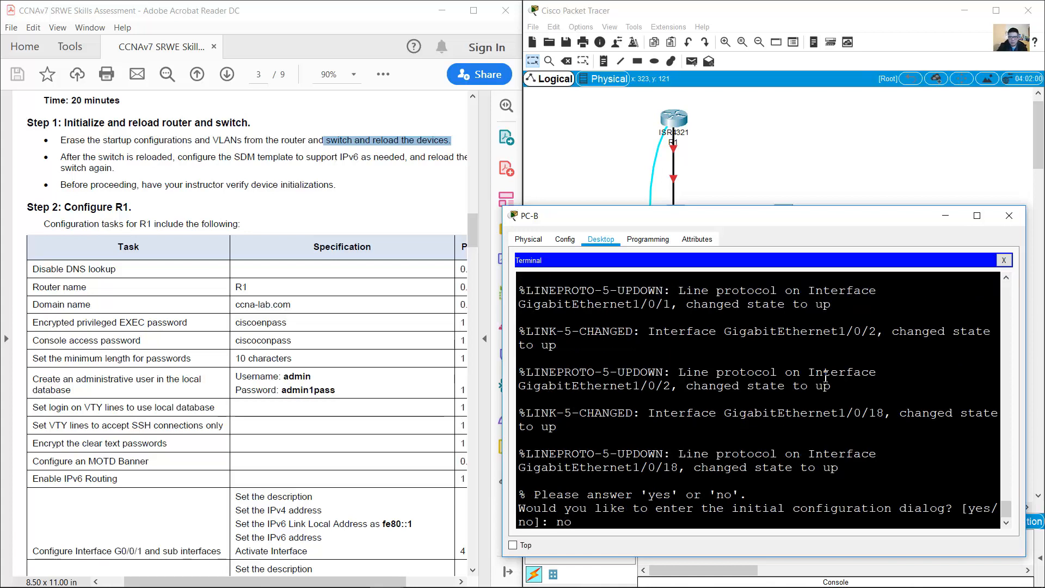
key("Return")
key("Return")
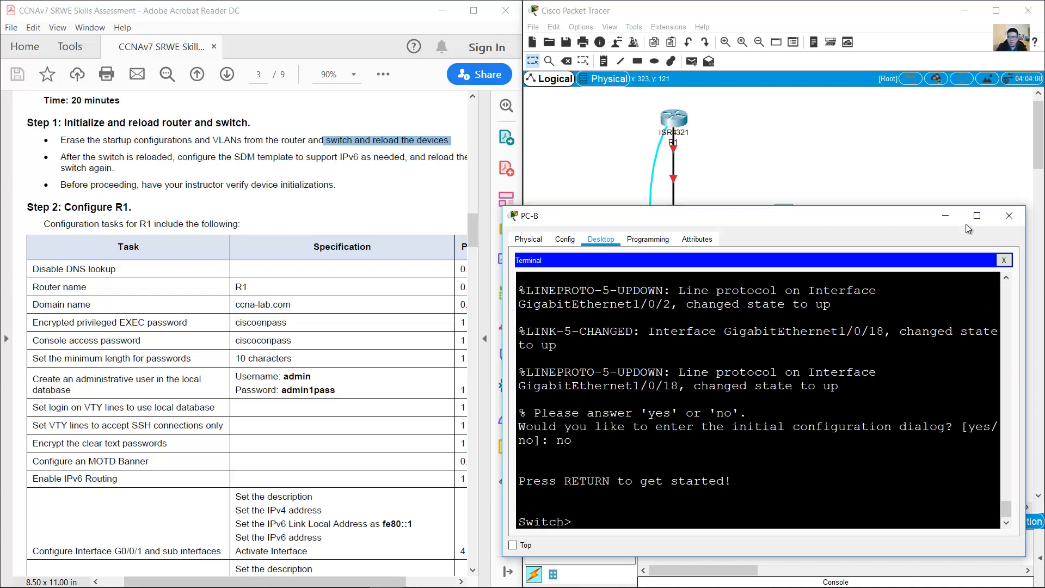
left_click(909, 169)
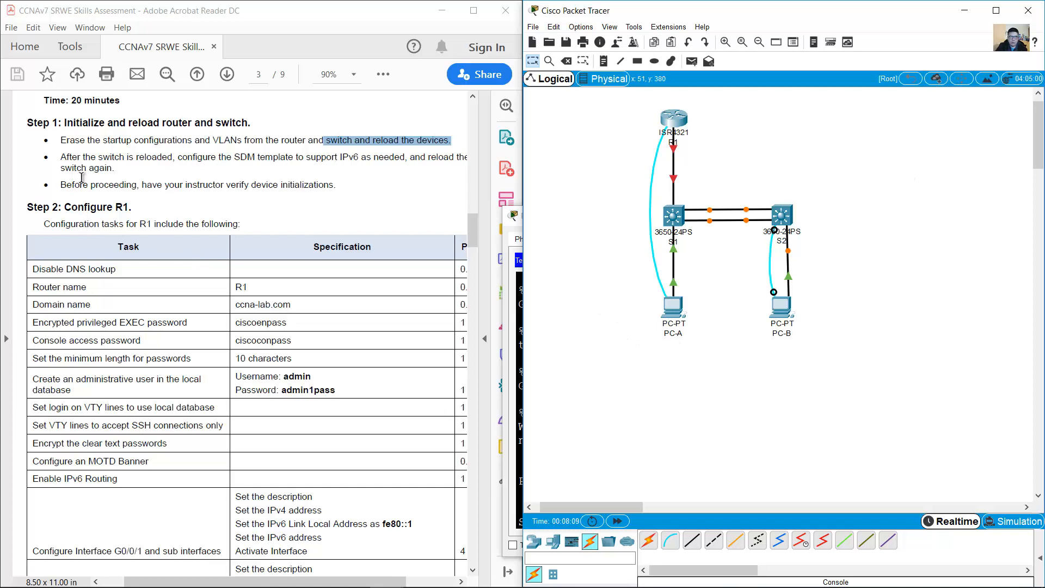
Step: Highlight the 'After the switch is reloaded' SDM template bullet, then reopen PC-B's terminal
left_click_drag(61, 158, 441, 180)
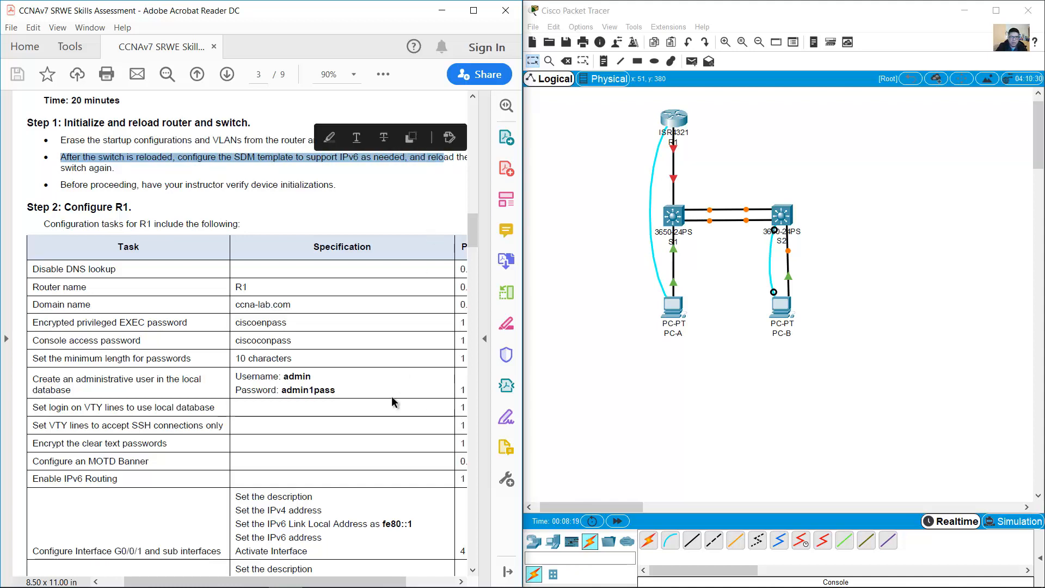
left_click_drag(361, 582, 372, 583)
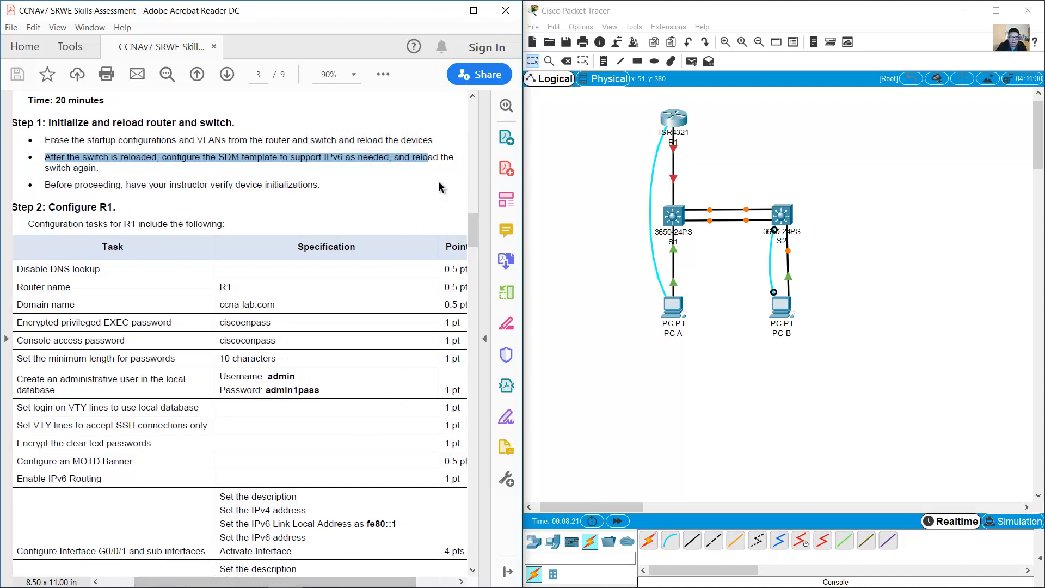
left_click(429, 161)
double_click(428, 163)
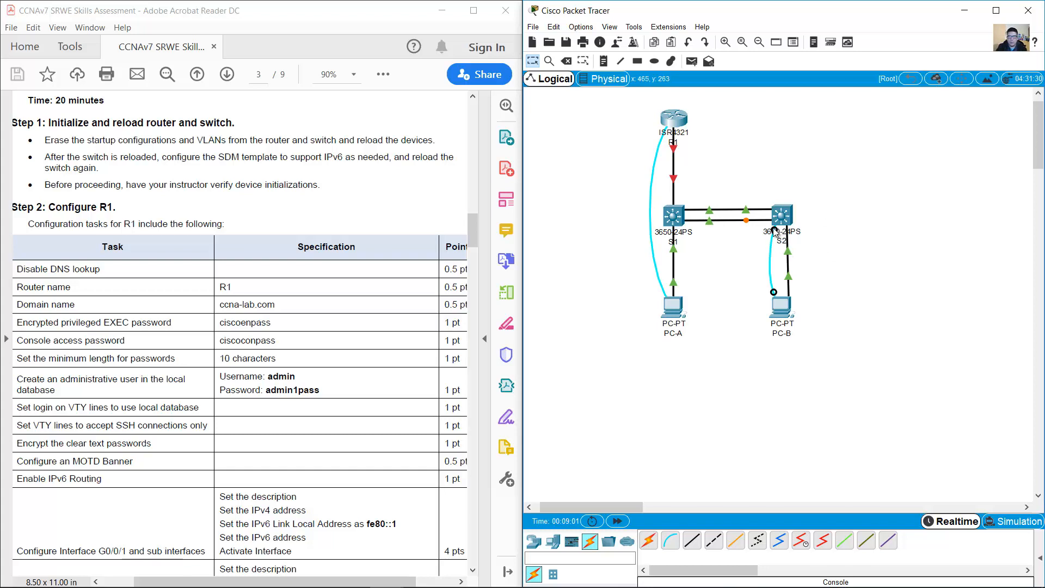
left_click(785, 312)
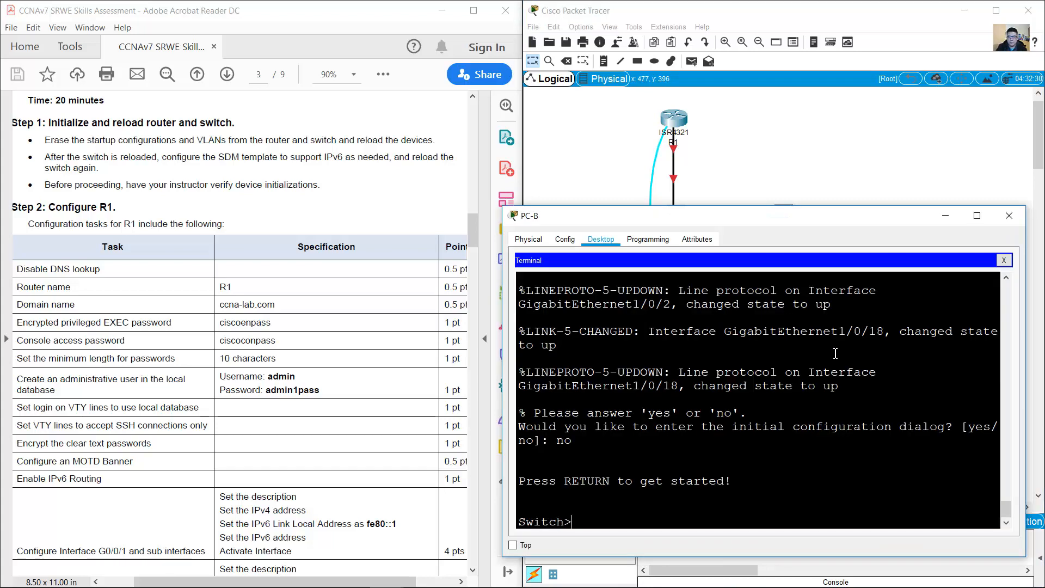
left_click_drag(572, 523, 517, 524)
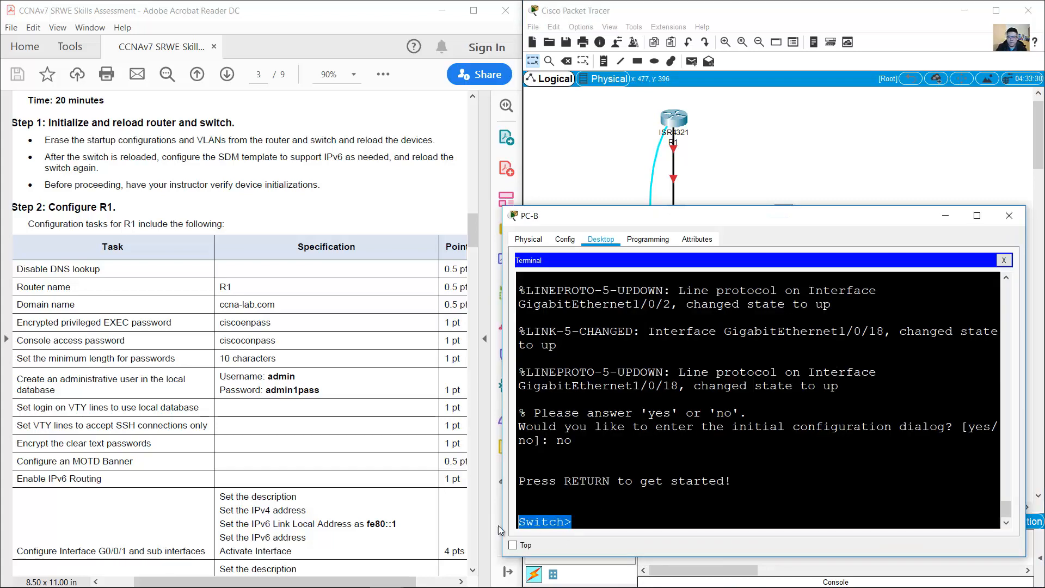
left_click(630, 525)
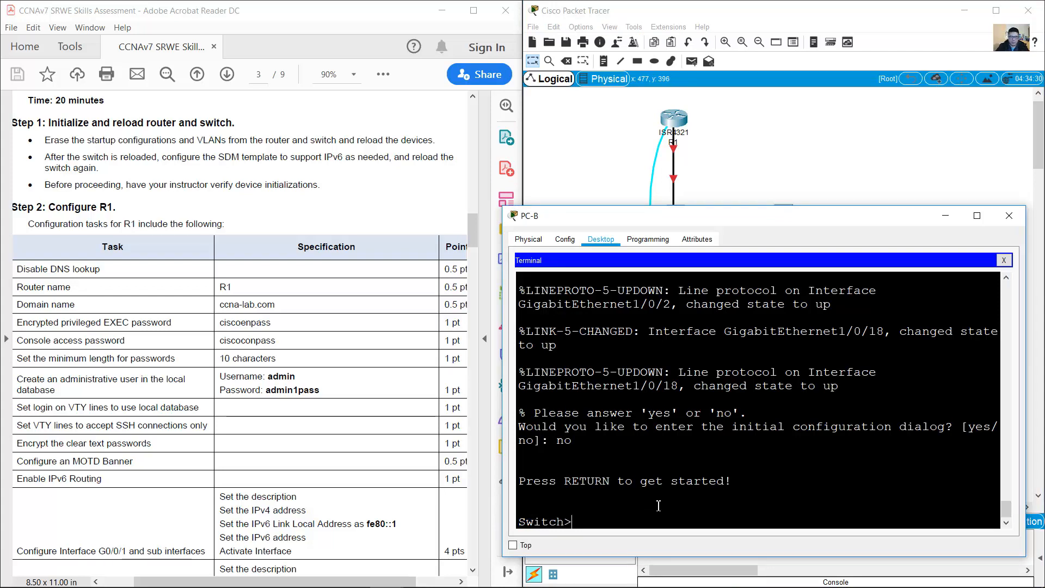
type("enable")
key("Return")
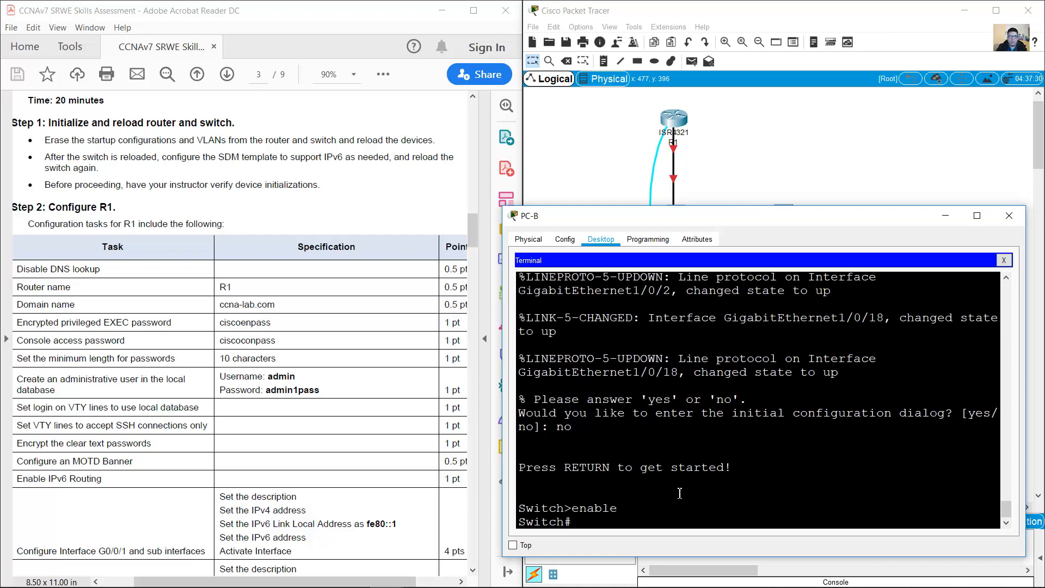
type("show sdm pref")
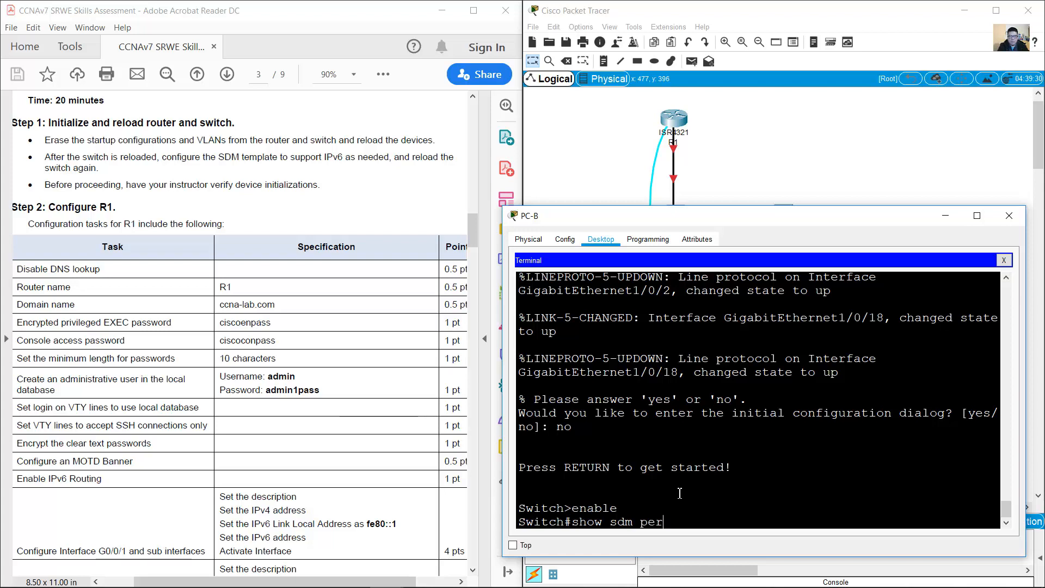
type("er")
key("Return")
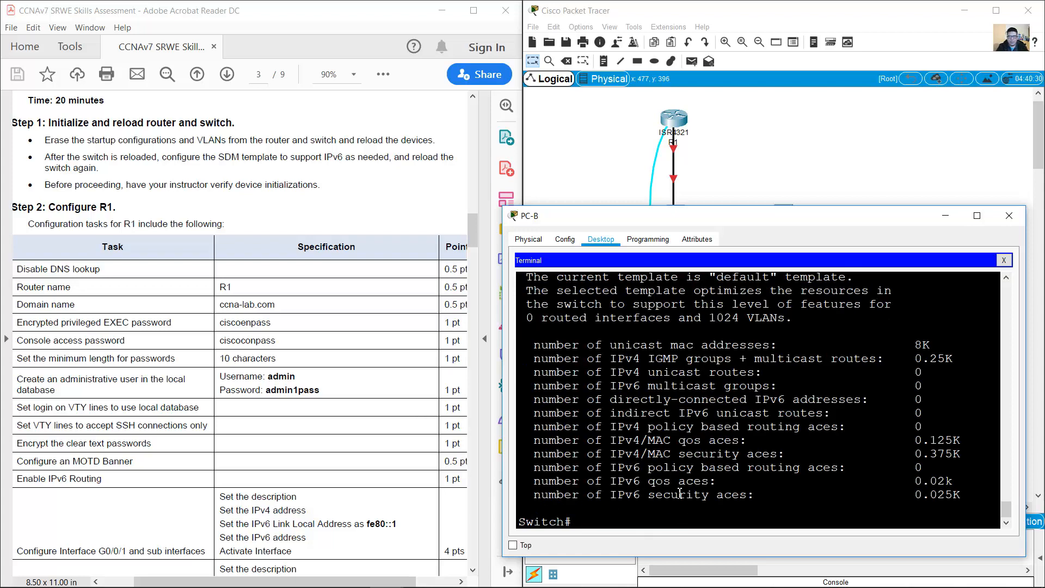
left_click_drag(877, 208, 877, 178)
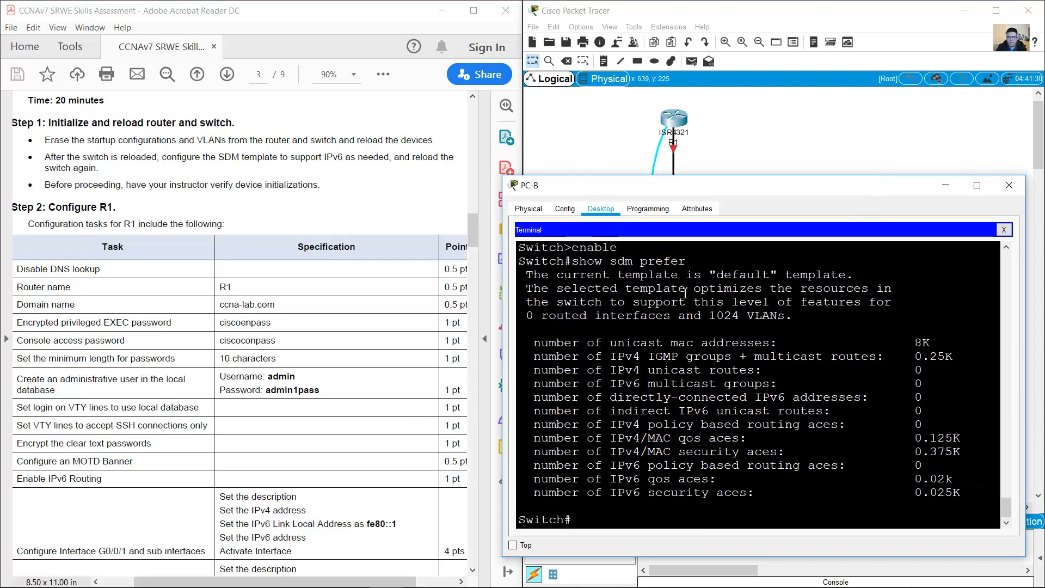
left_click_drag(567, 282, 960, 494)
left_click(733, 426)
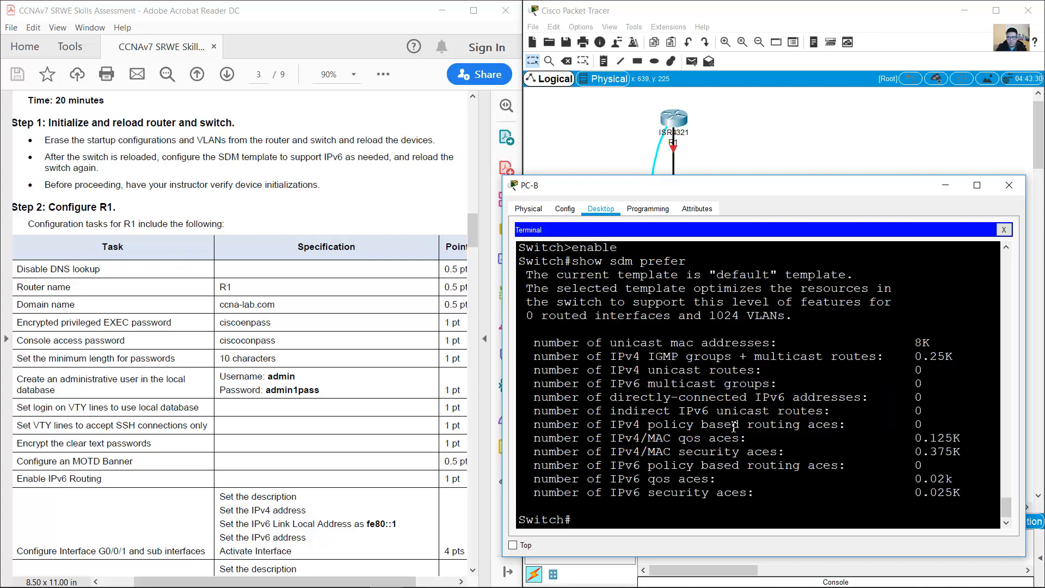
left_click_drag(611, 385, 763, 385)
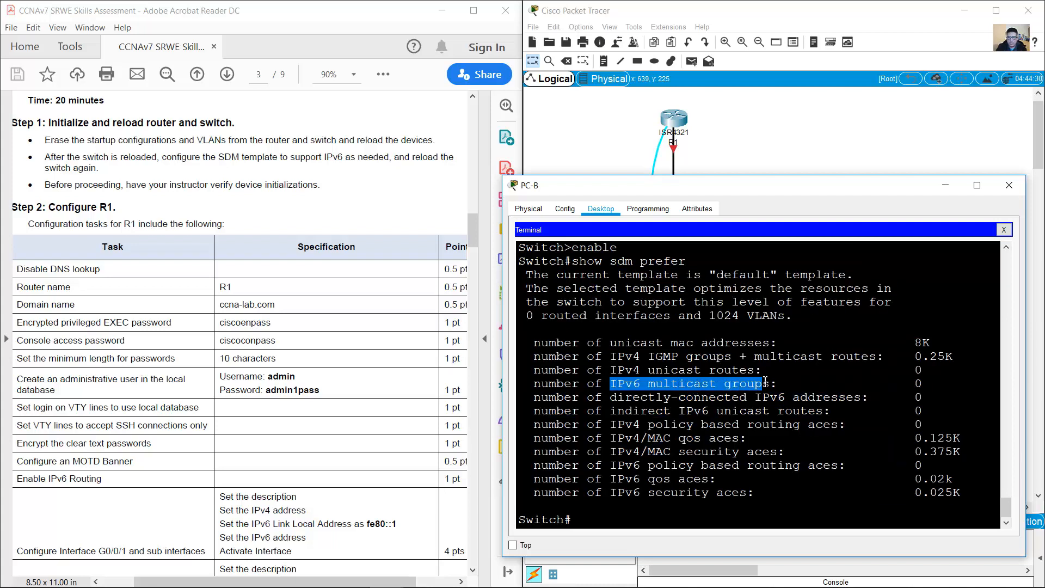
left_click_drag(611, 466, 654, 492)
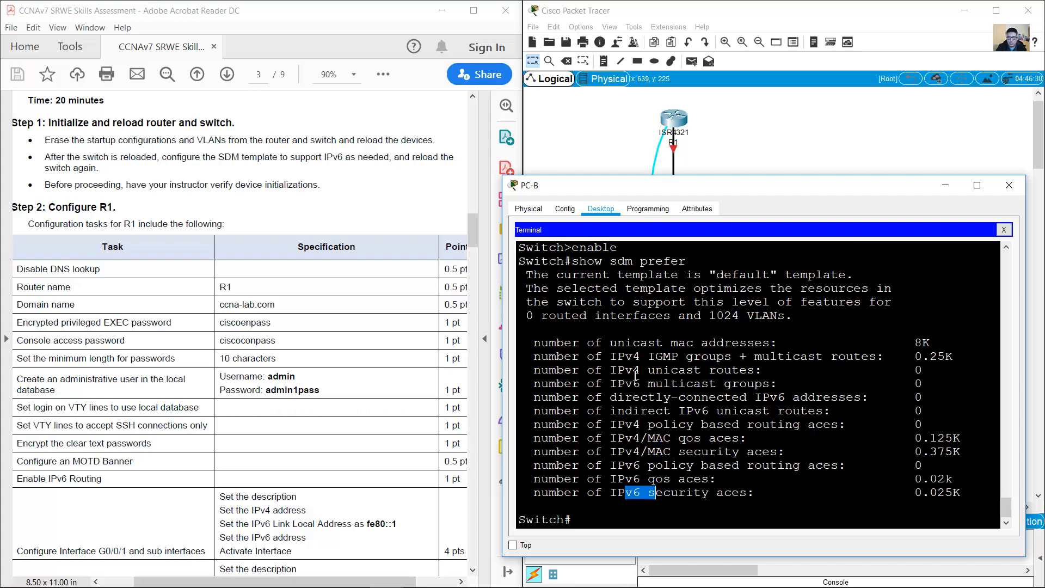
left_click_drag(605, 386, 642, 383)
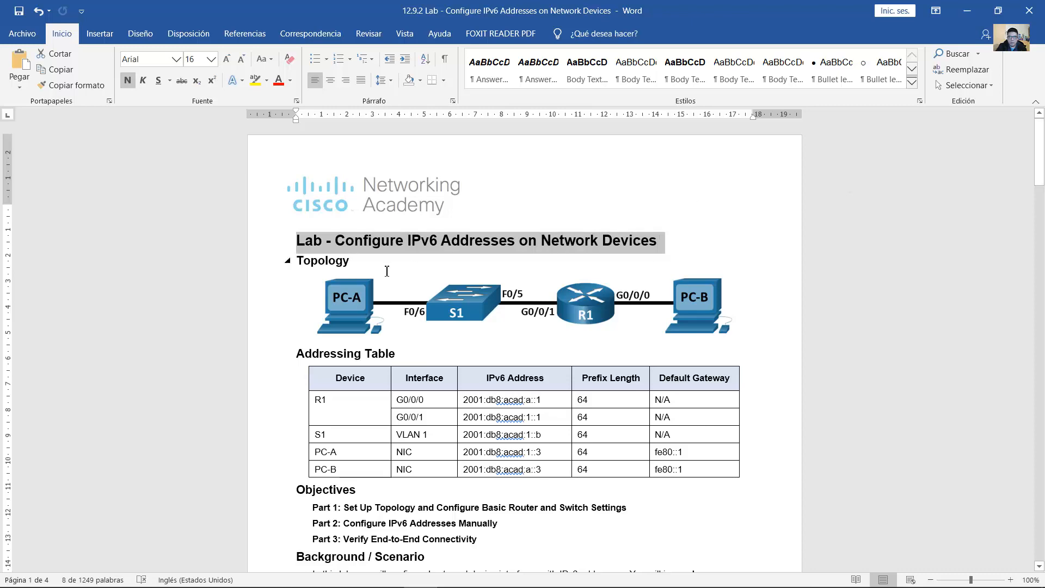
Step: In Word, review the lab title, default bias template note, and show sdm prefer command
left_click(390, 242)
left_click_drag(335, 241, 658, 241)
left_click_drag(1041, 162, 1030, 234)
scroll(1007, 226, "up", 2)
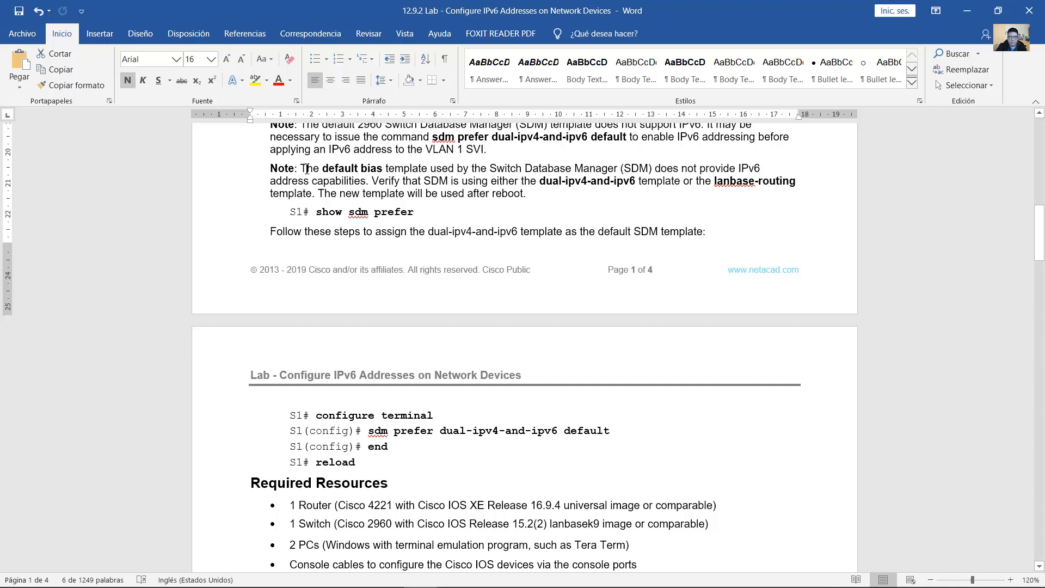
left_click_drag(301, 168, 756, 171)
left_click_drag(567, 172, 795, 182)
left_click_drag(563, 193, 529, 194)
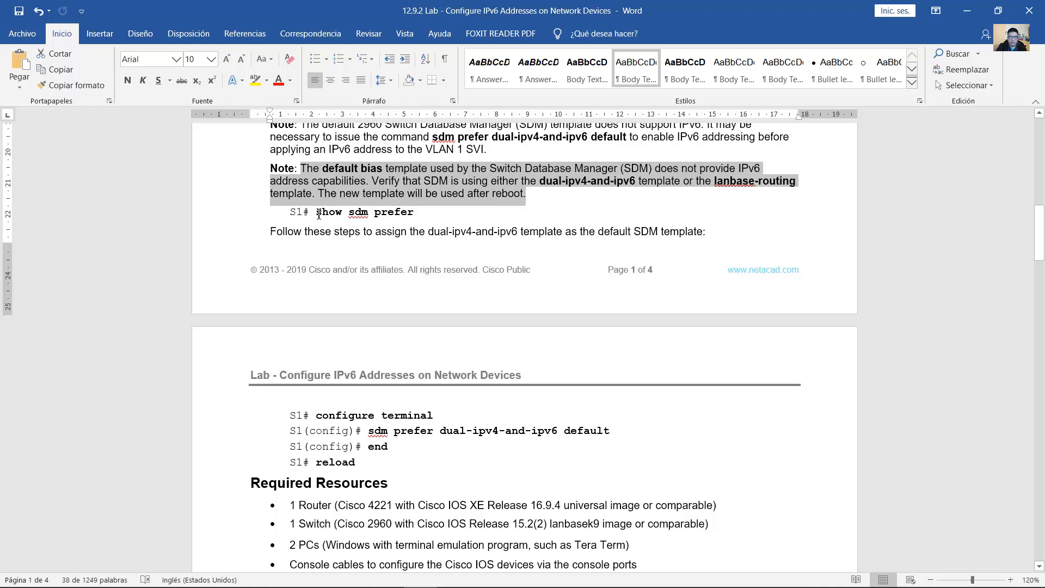
left_click_drag(319, 213, 413, 213)
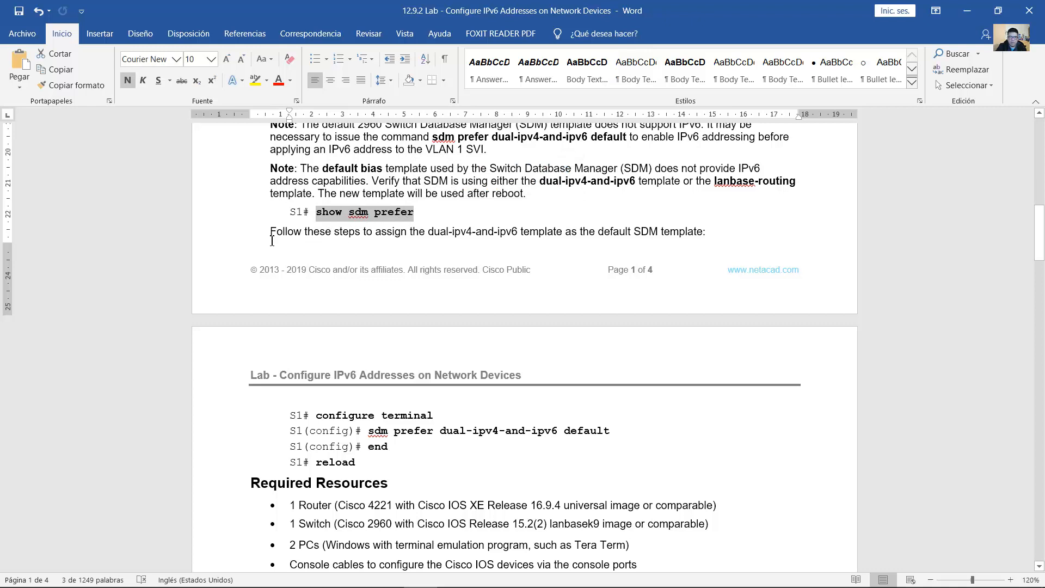
left_click_drag(277, 235, 702, 234)
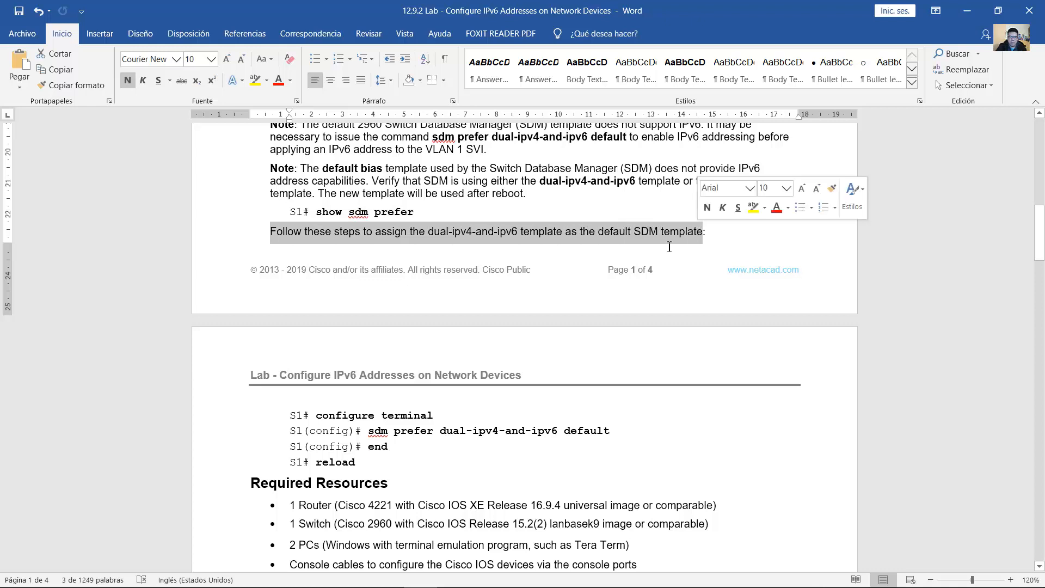
Step: Review configure terminal, sdm prefer dual-ipv4-and-ipv6 default, end and reload, then minimize Word
scroll(456, 318, "down", 1)
left_click_drag(316, 337, 439, 337)
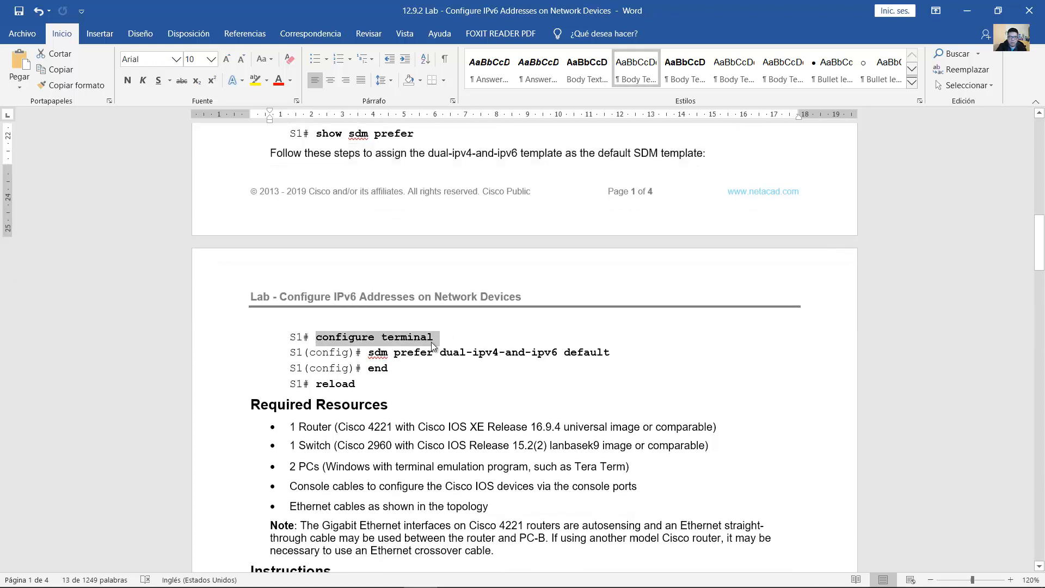
left_click_drag(366, 354, 614, 353)
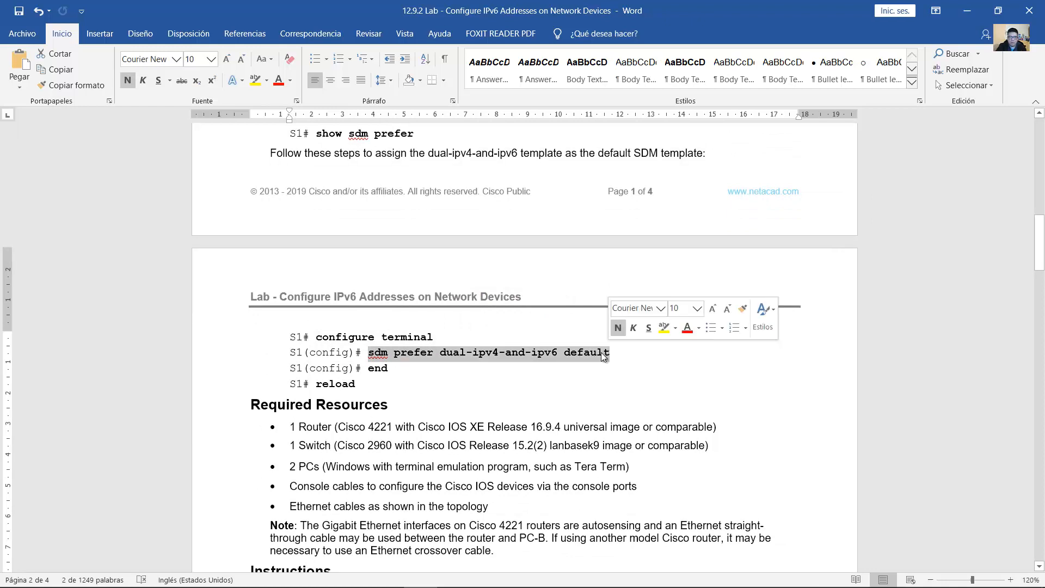
left_click(388, 370)
double_click(375, 369)
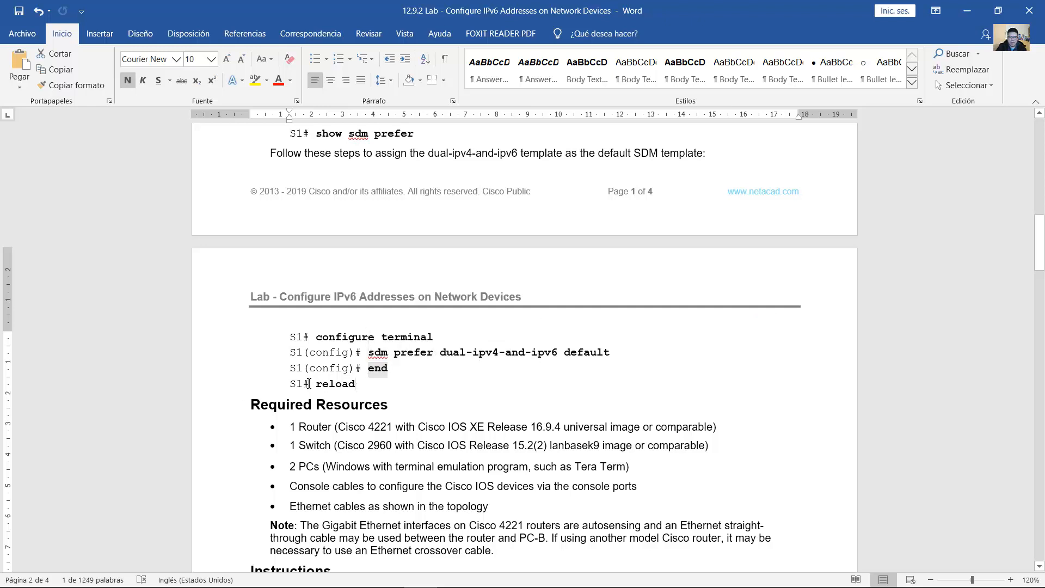
left_click_drag(355, 384, 307, 385)
left_click(610, 348)
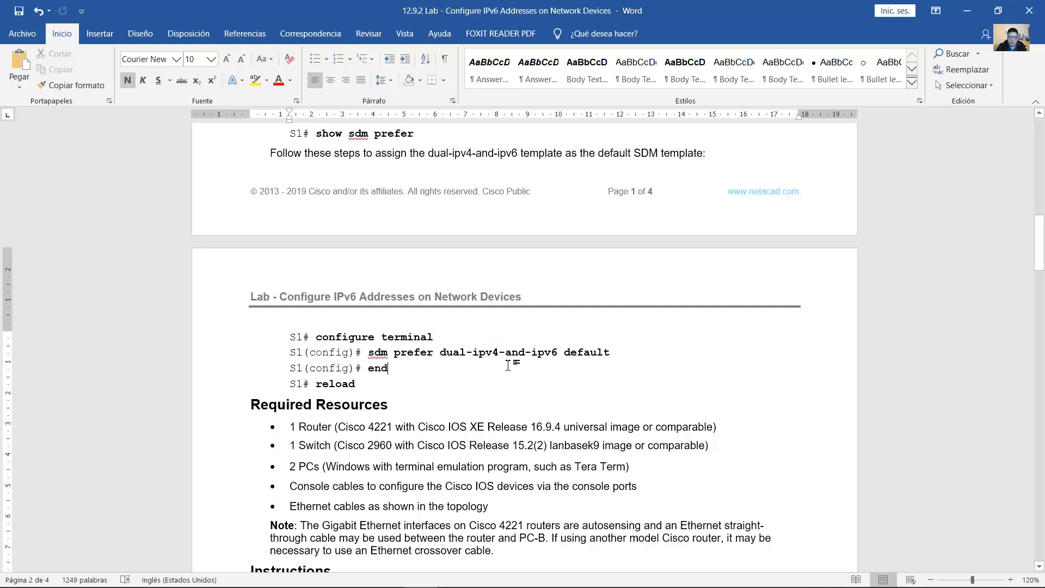
scroll(507, 364, "up", 2)
scroll(507, 363, "up", 1)
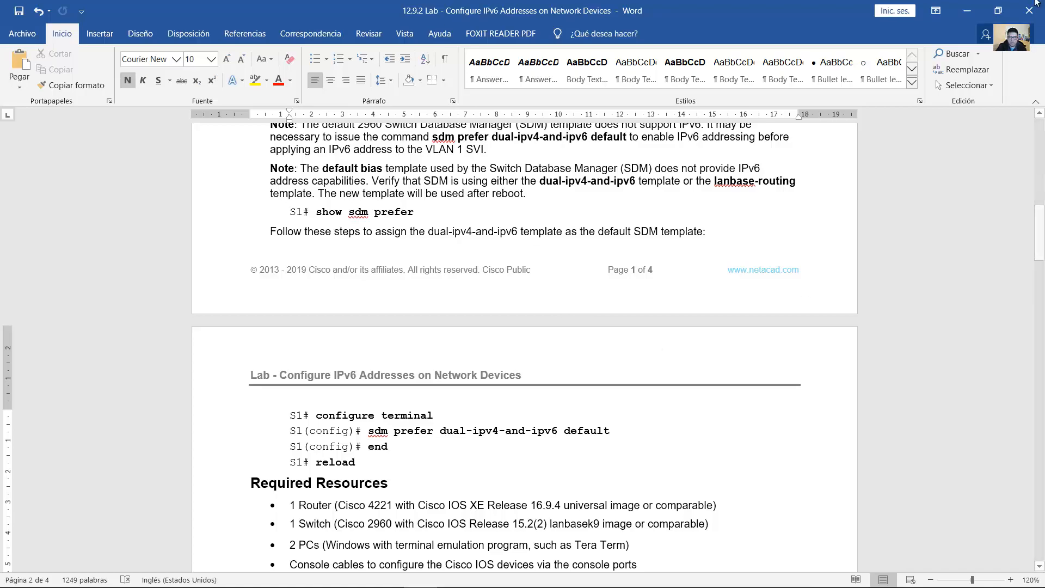
left_click(966, 10)
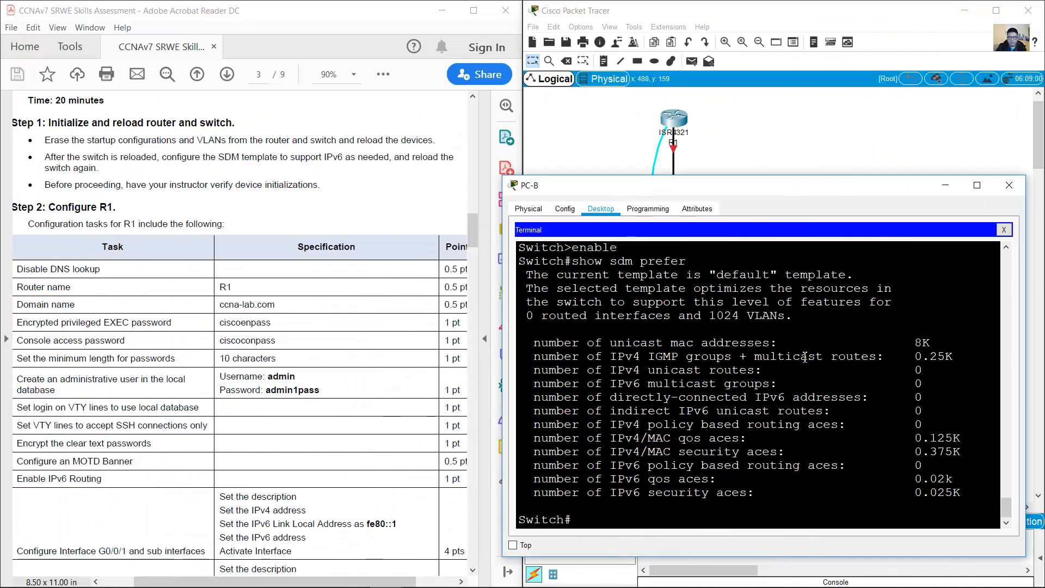
Step: Bring the topology in front of PC-B's terminal, select switch S2, and check S1's port status
left_click_drag(580, 261, 761, 424)
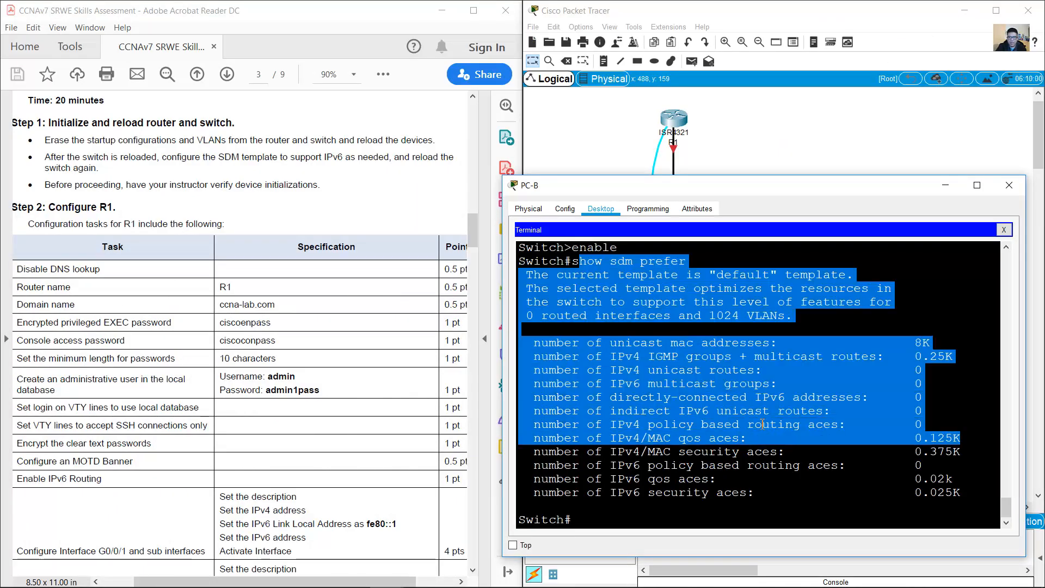
left_click(814, 143)
left_click_drag(822, 186, 759, 242)
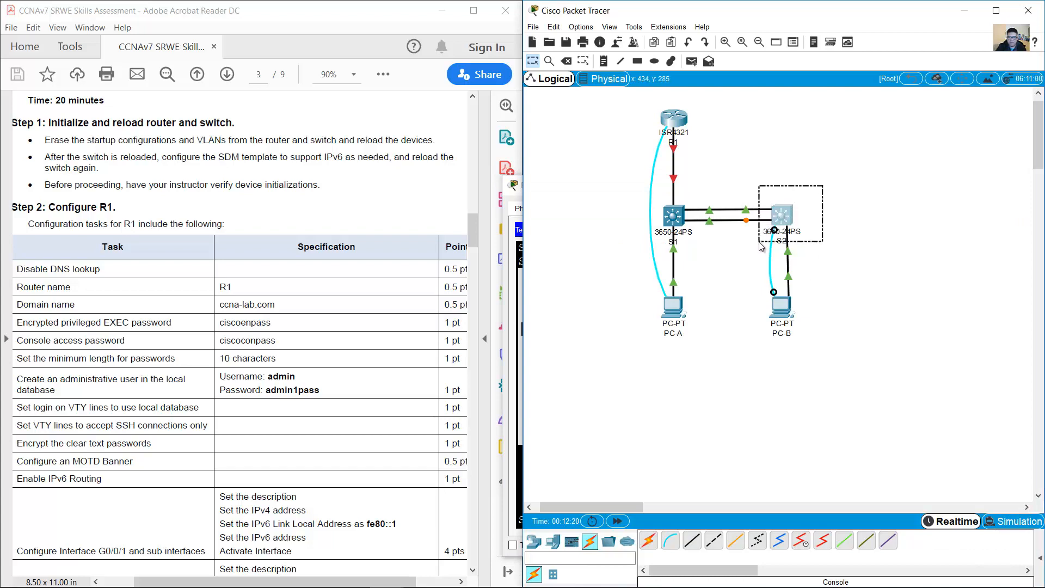
left_click(786, 204)
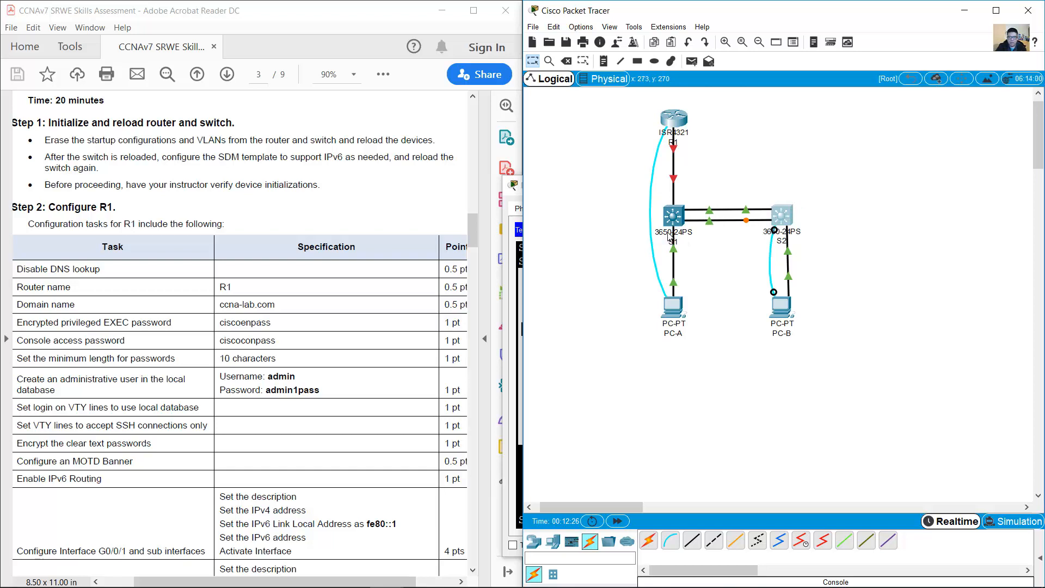
mouse_move(672, 235)
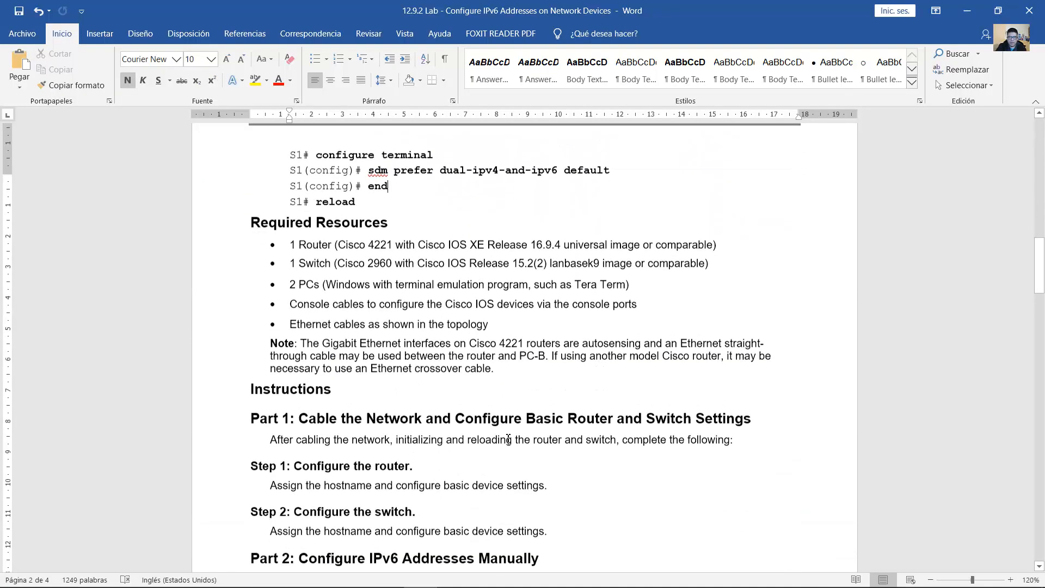
scroll(508, 439, "up", 4)
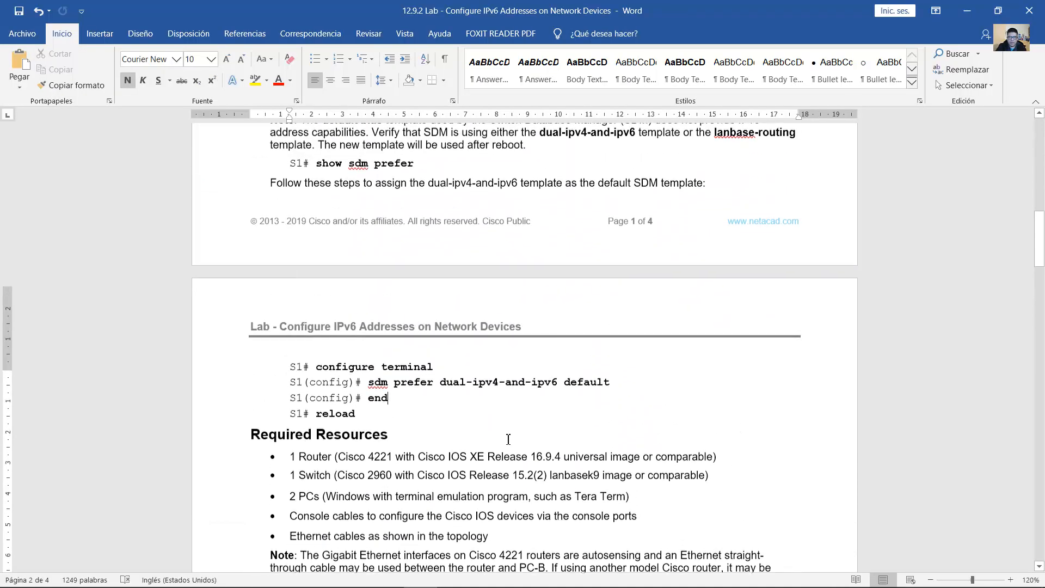
Step: Highlight Cisco 2960, dual-ipv4-and-ipv6 and lanbase-routing in the lab text, then minimize Word
left_click_drag(340, 488, 392, 487)
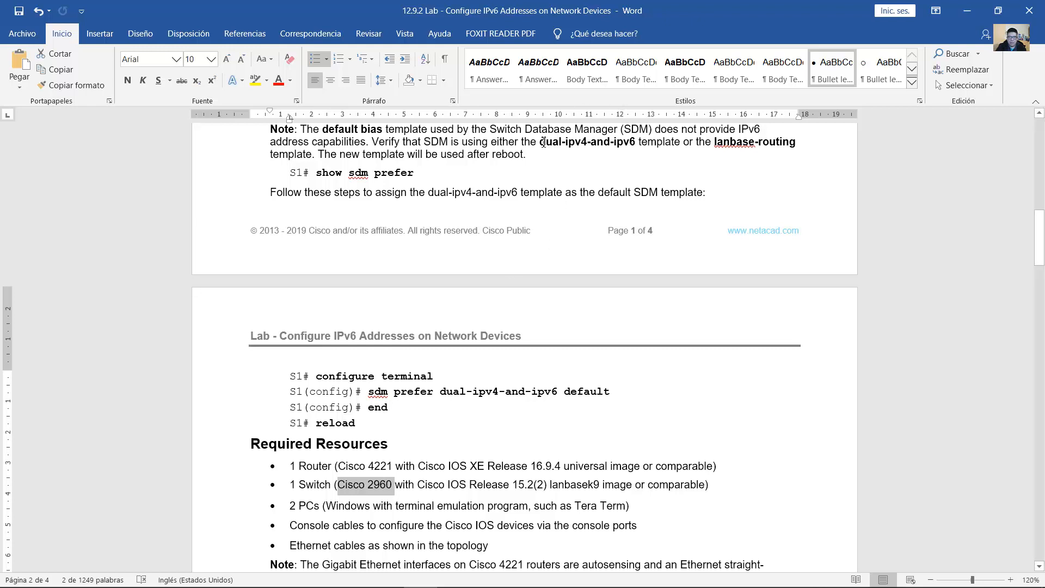
left_click_drag(542, 142, 637, 143)
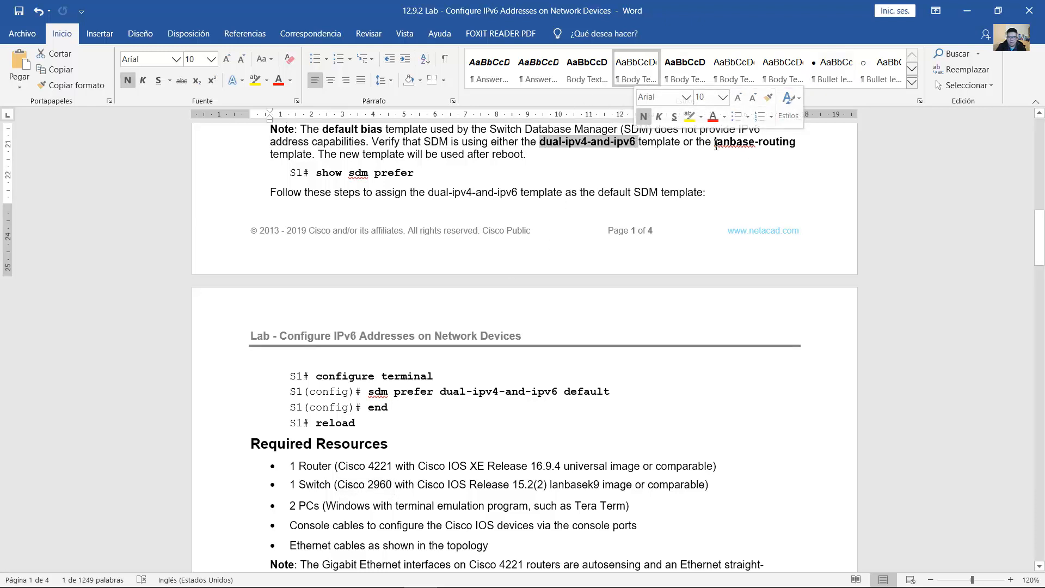
left_click_drag(714, 145, 799, 144)
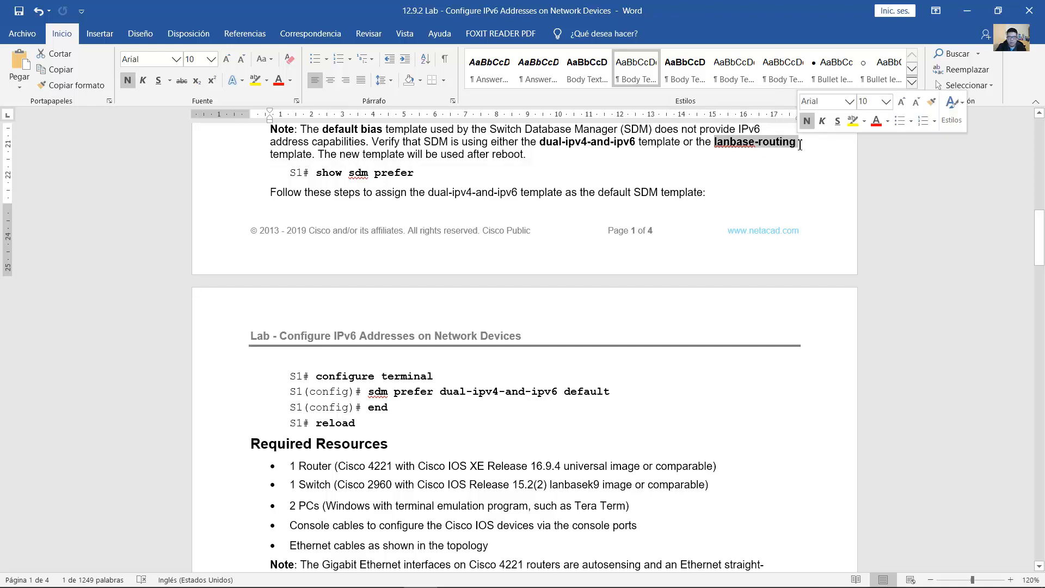
left_click(965, 13)
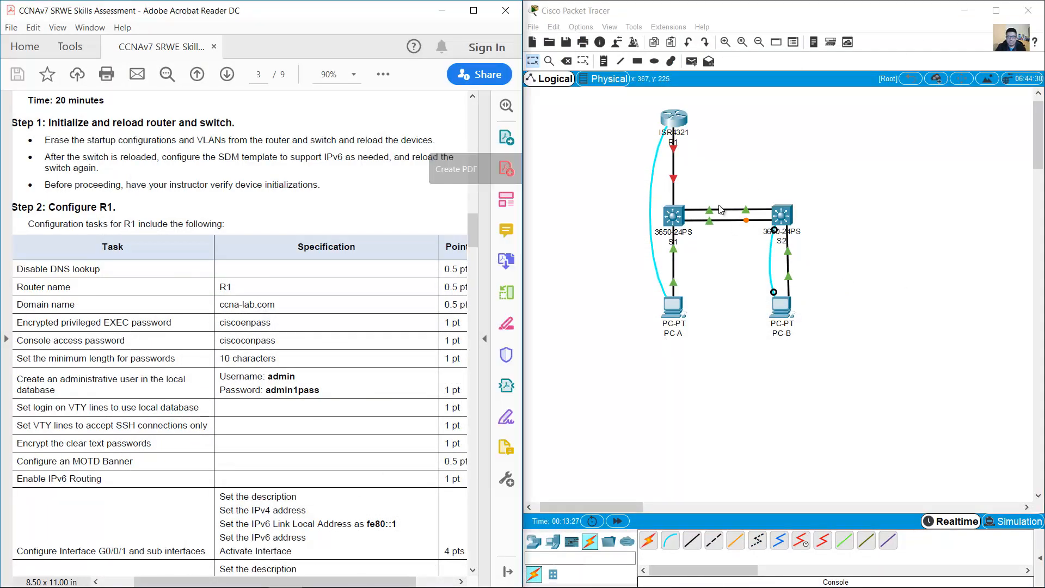
Step: Select and then deselect switches S1 and S2 on the topology
left_click_drag(700, 190, 636, 245)
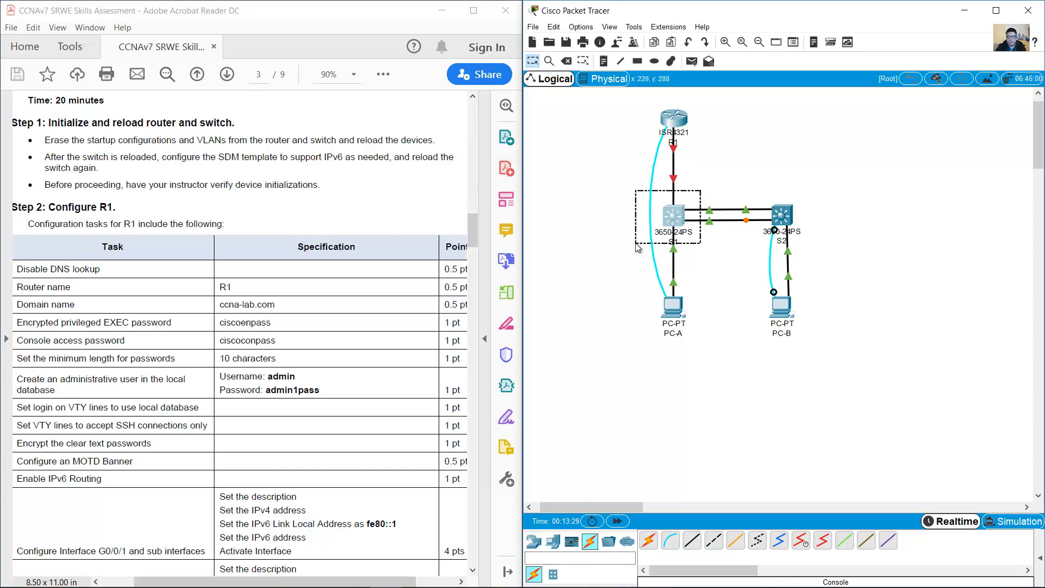
left_click(685, 229)
left_click(702, 245)
left_click_drag(695, 183, 647, 246)
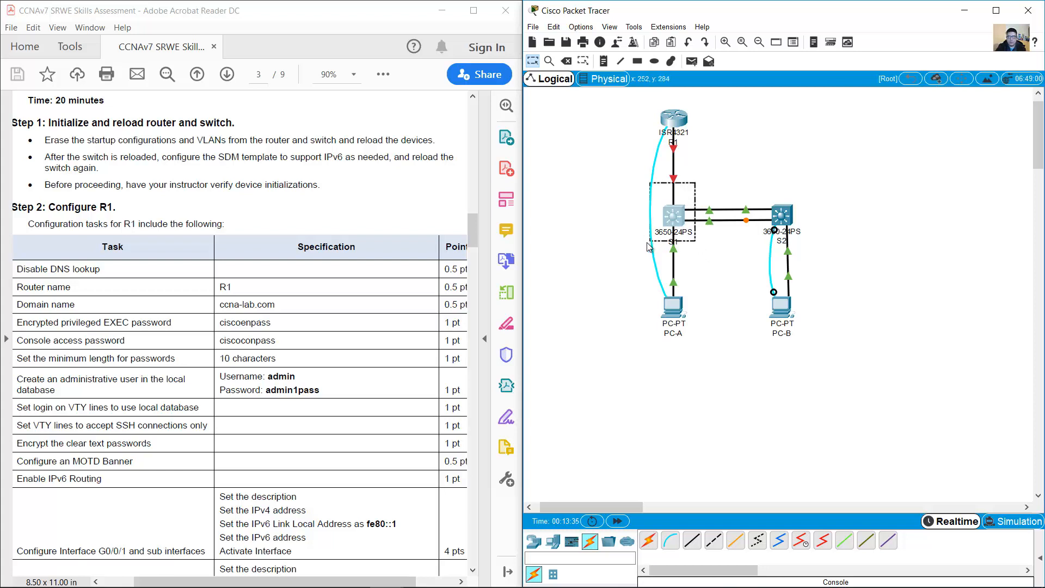
left_click(693, 246)
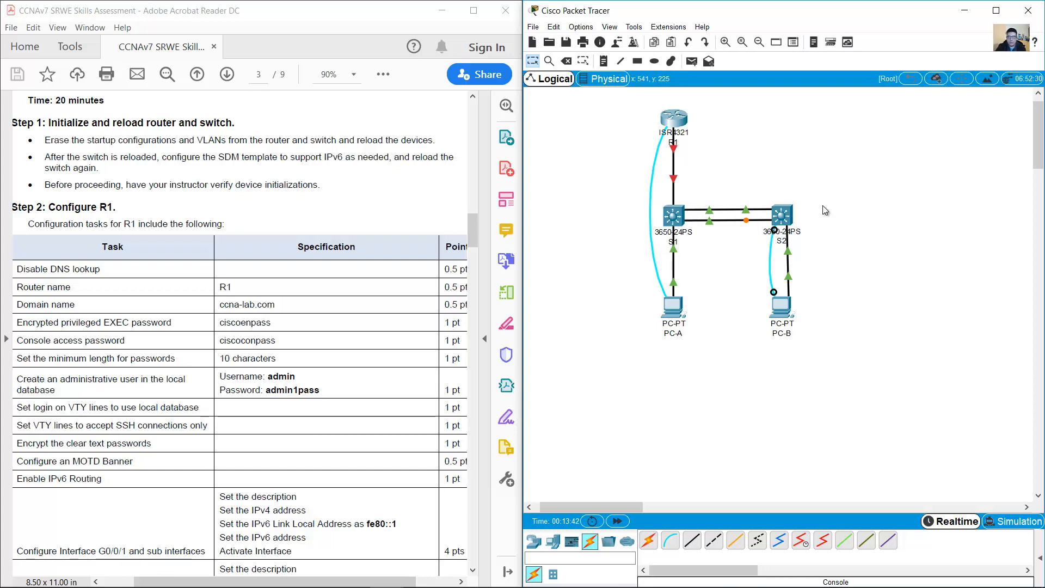
left_click_drag(833, 188, 610, 238)
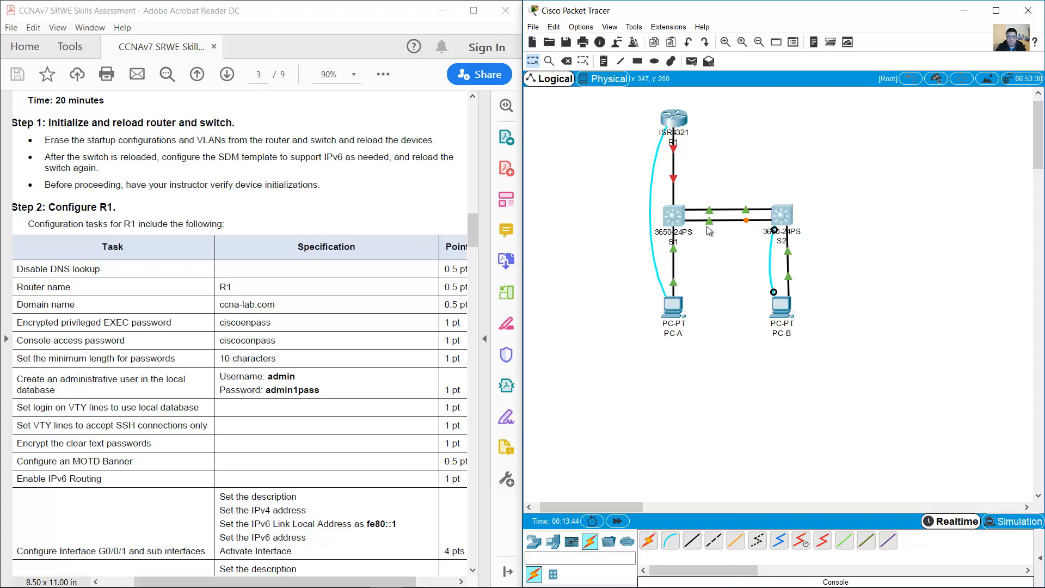
left_click(726, 257)
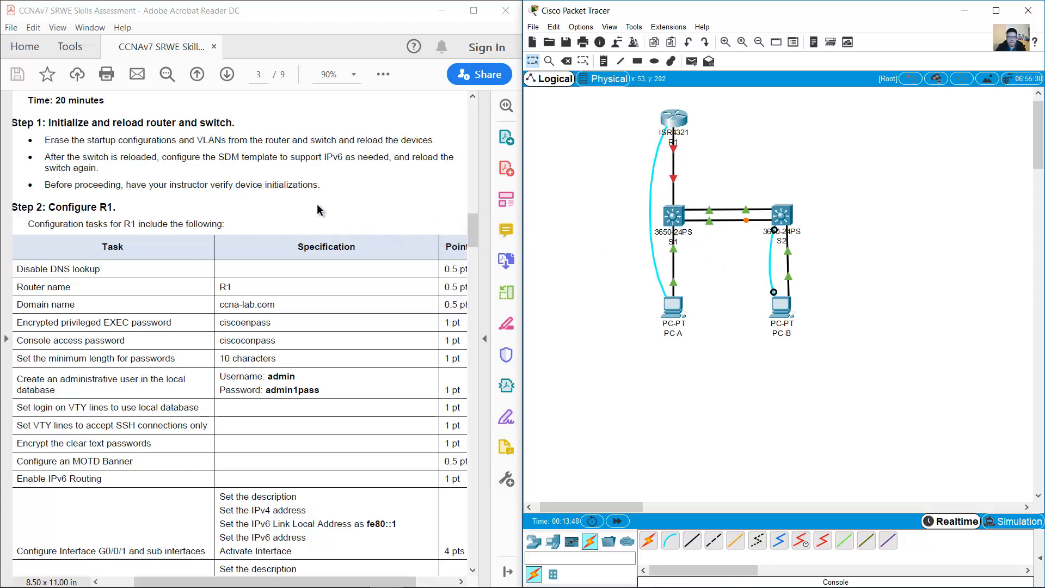
Step: Scroll the PDF to the Configure R1 task table and bring up PC-A's terminal to R1
scroll(302, 202, "down", 2)
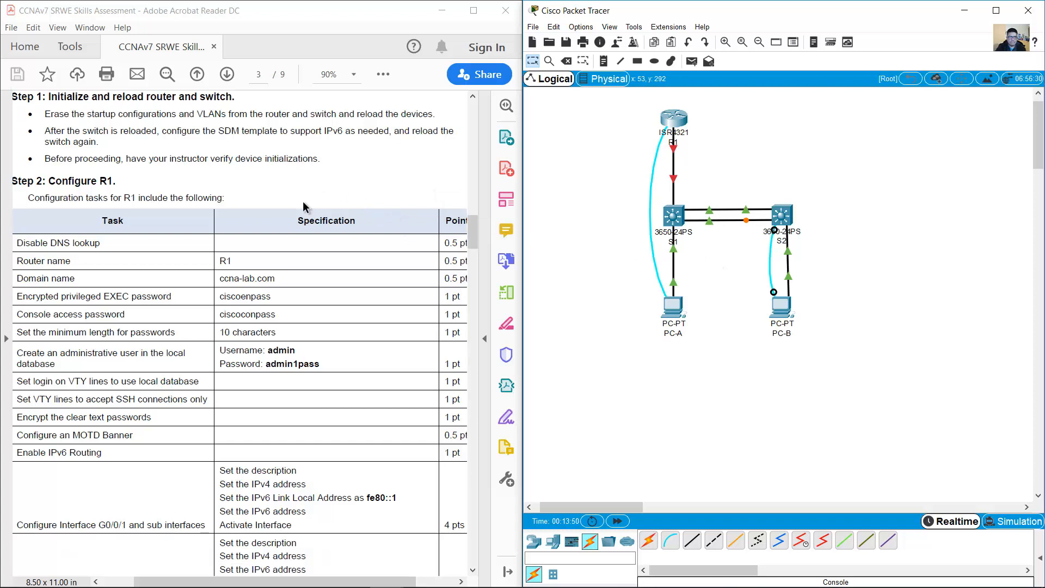
scroll(302, 200, "down", 1)
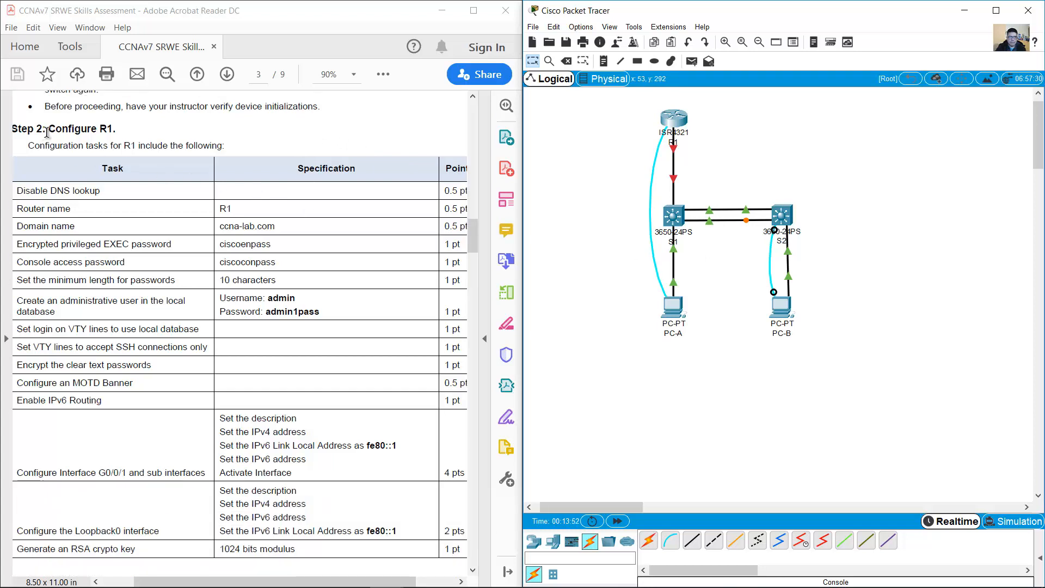
left_click_drag(49, 130, 116, 131)
left_click(316, 122)
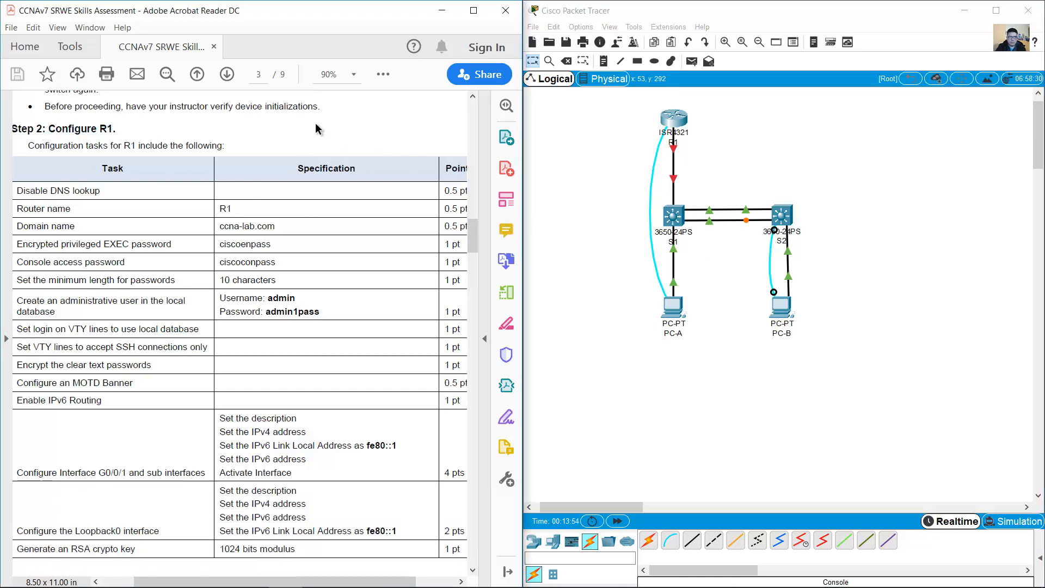
scroll(312, 124, "down", 1)
scroll(312, 124, "down", 1)
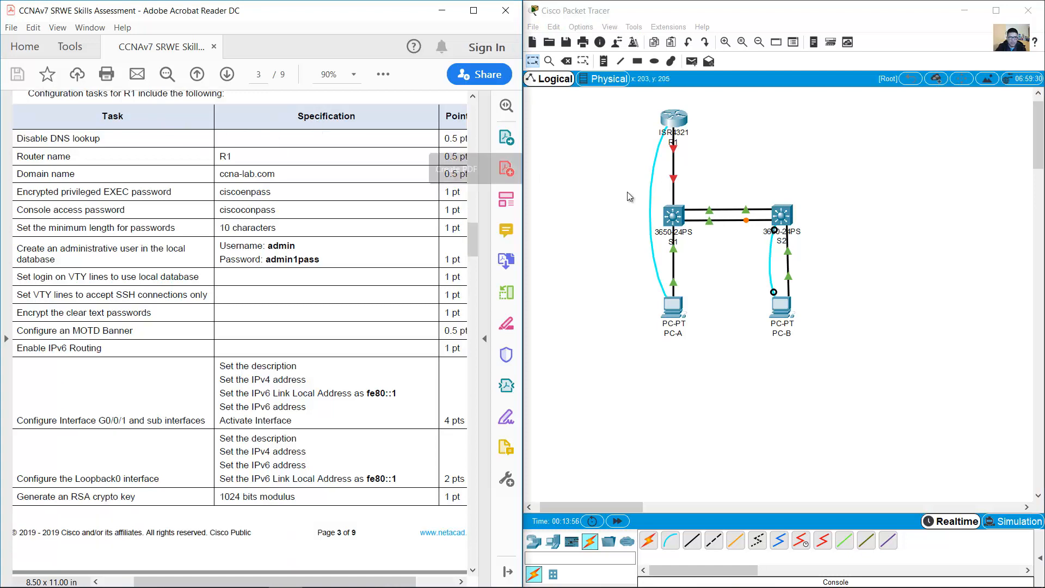
left_click(680, 314)
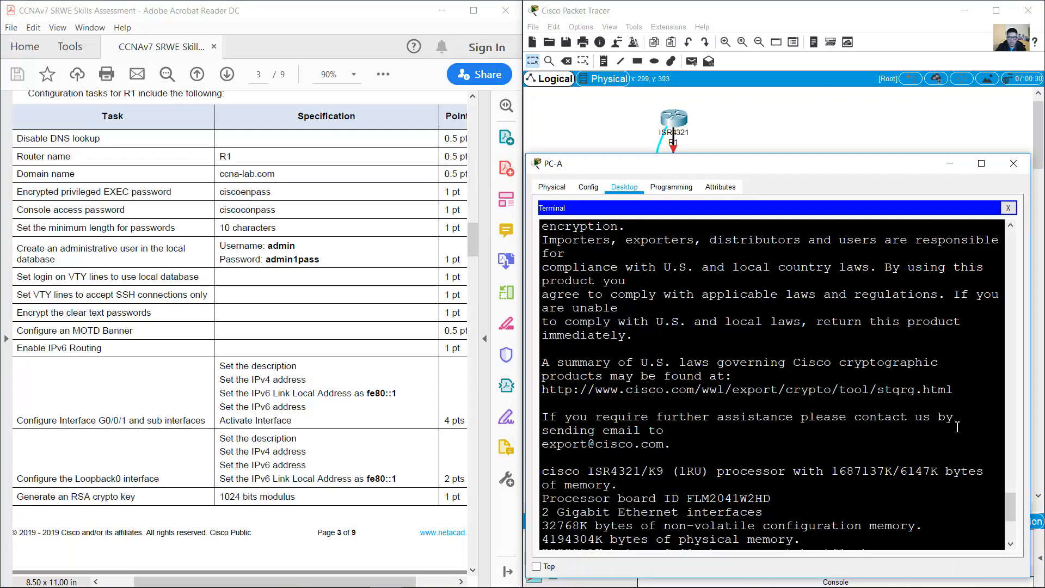
Step: Enter global configuration mode on R1 and disable DNS lookup with 'no ip domain lookup'
left_click_drag(1029, 299, 1034, 298)
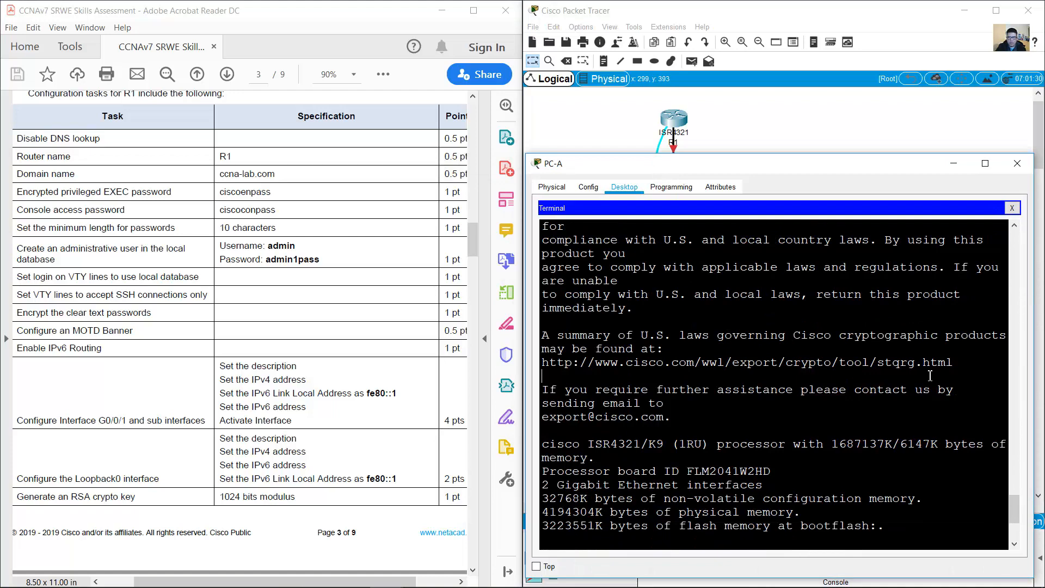
left_click(912, 375)
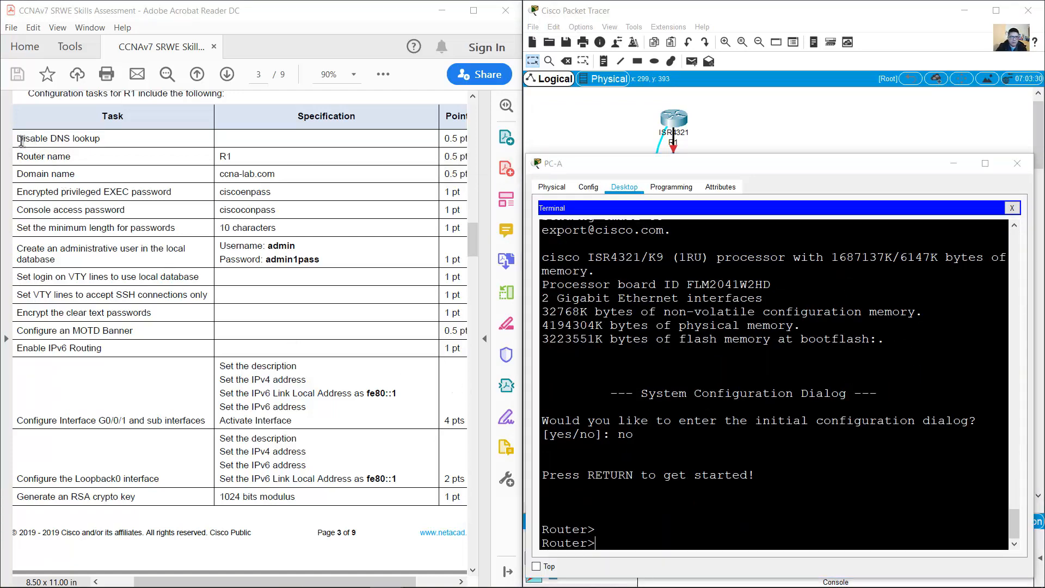
left_click_drag(17, 138, 100, 139)
type("en")
key("Return")
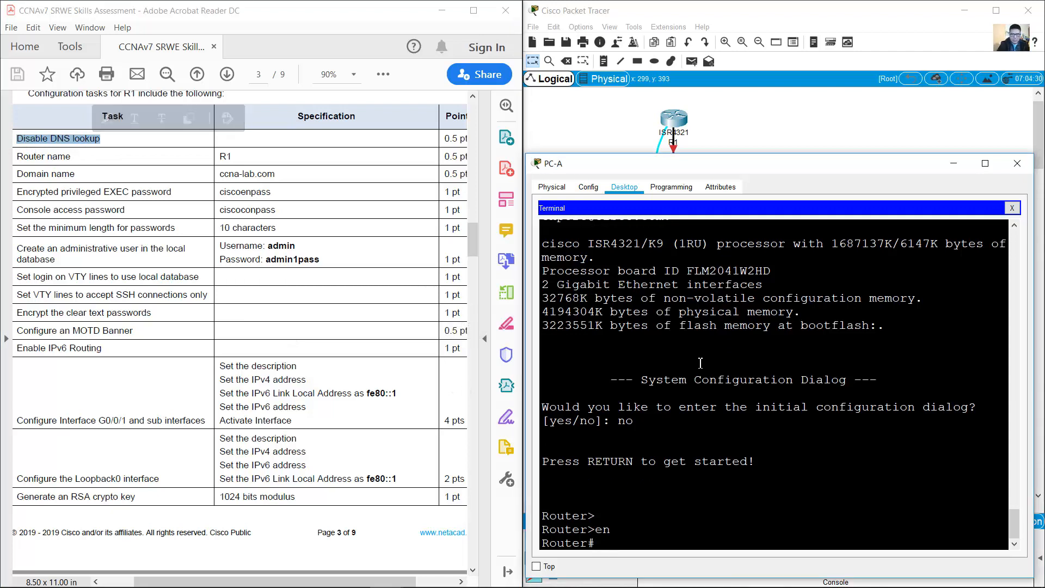
type("conf term")
key("Return")
type("no")
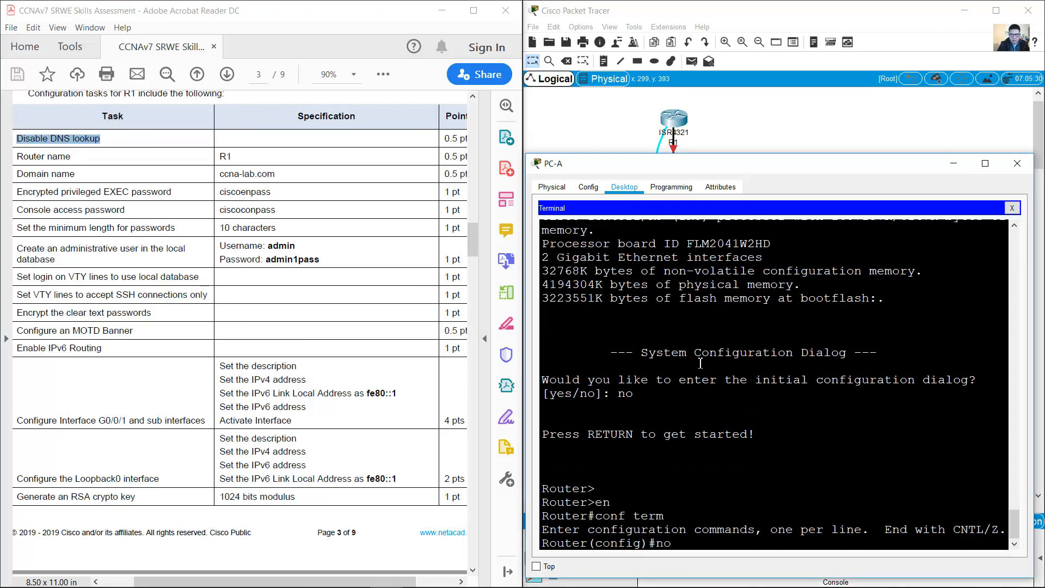
type(" ip domain lookup")
key("Return")
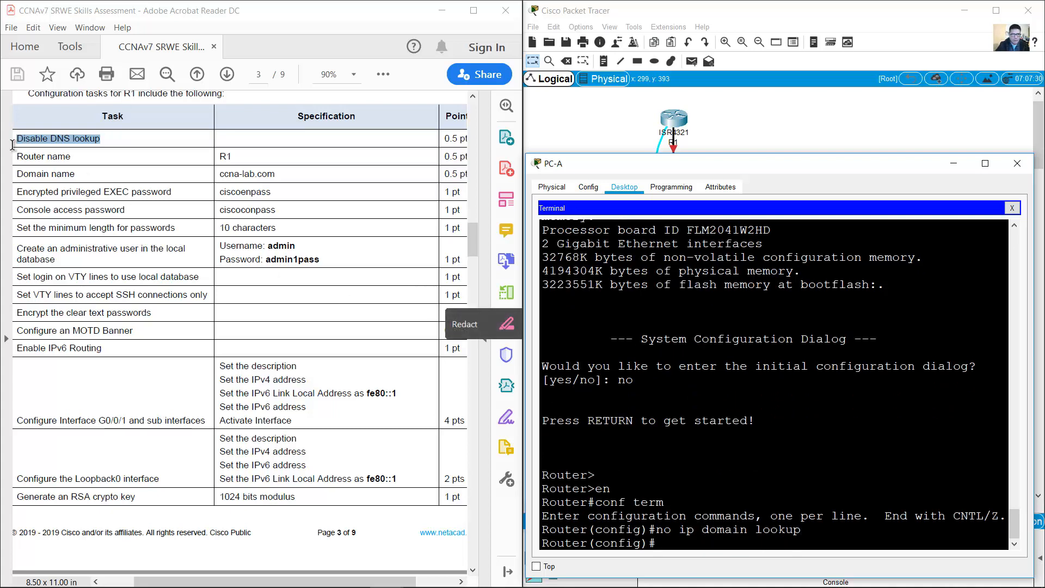
Step: Set R1's hostname to R1 and its domain name to ccna-lab.com
left_click_drag(15, 156, 232, 158)
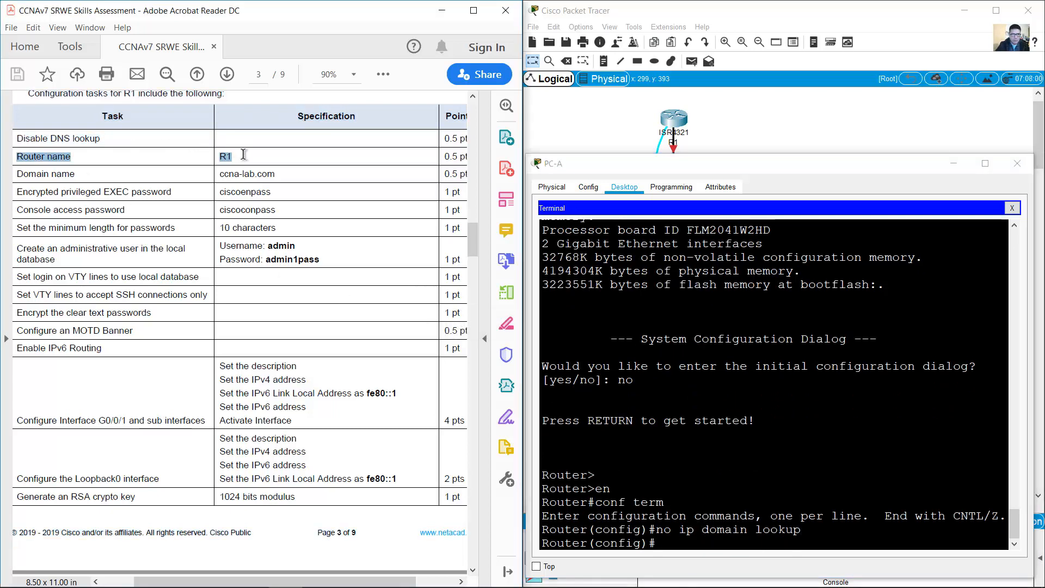
left_click(757, 323)
type("hostname ")
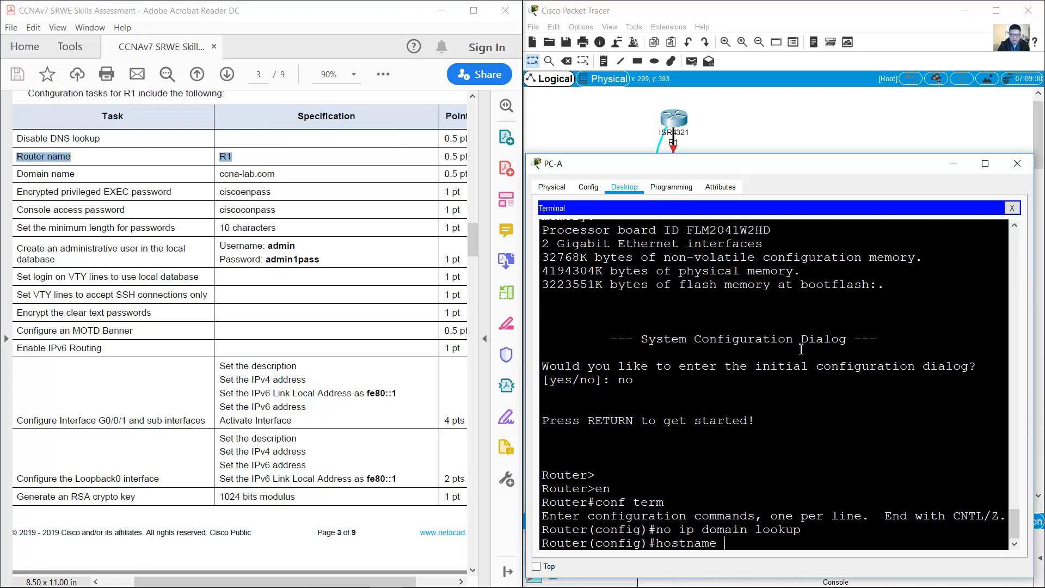
type("R1")
key("Return")
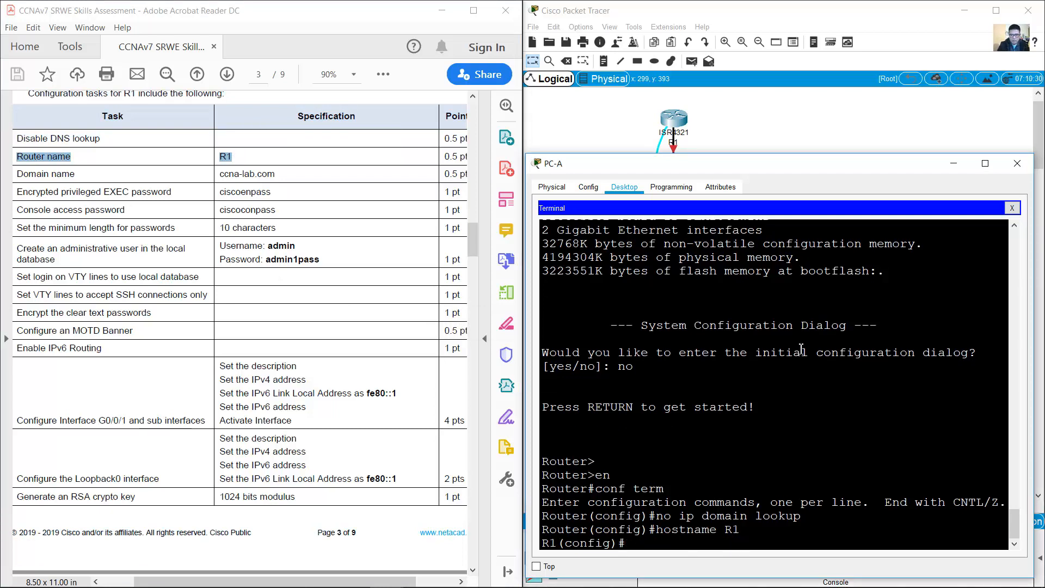
left_click_drag(15, 173, 276, 173)
left_click(758, 375)
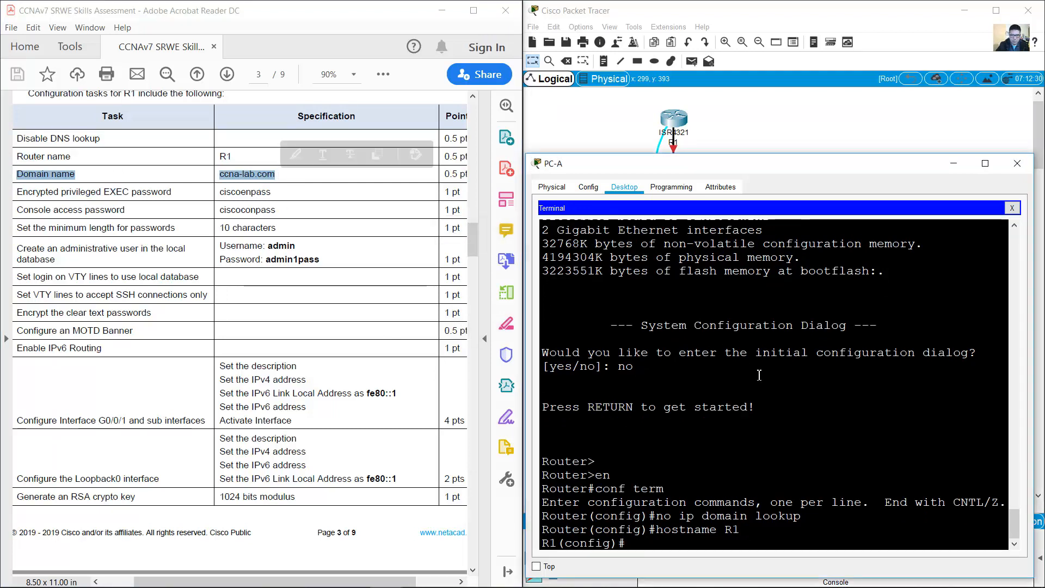
type("ip domain-n")
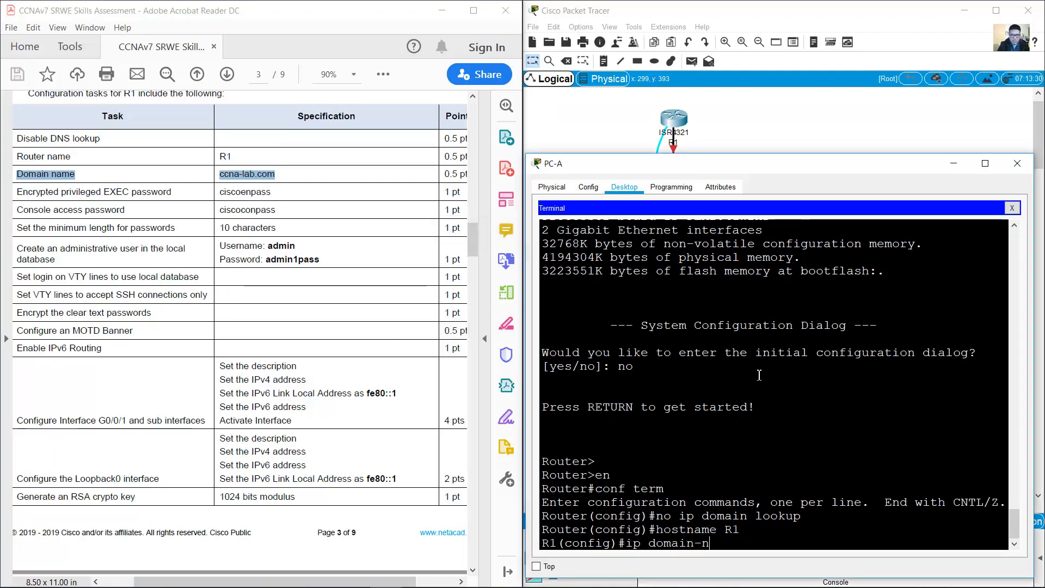
type("ame ccna-lba")
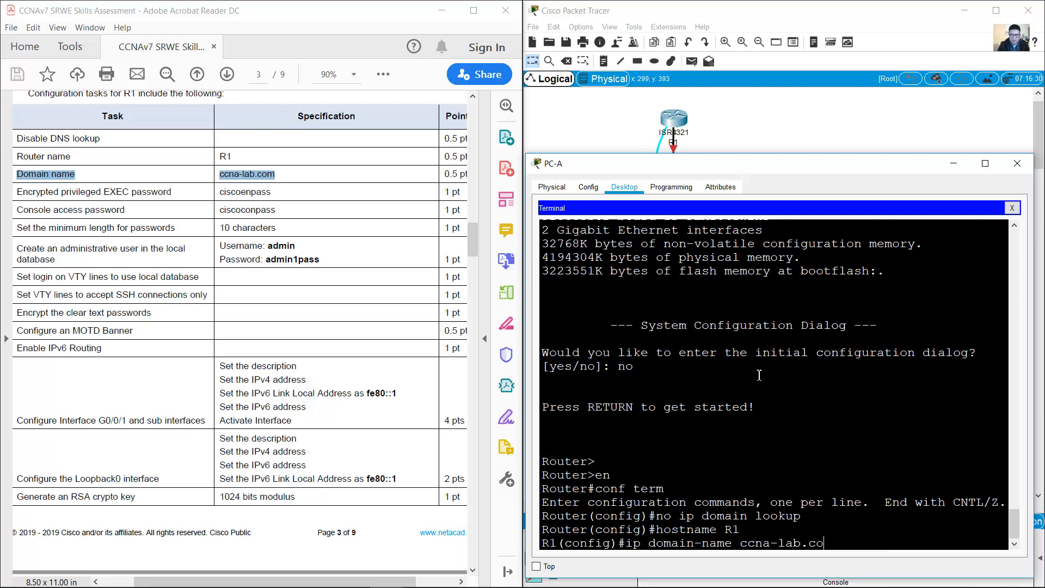
key("Return")
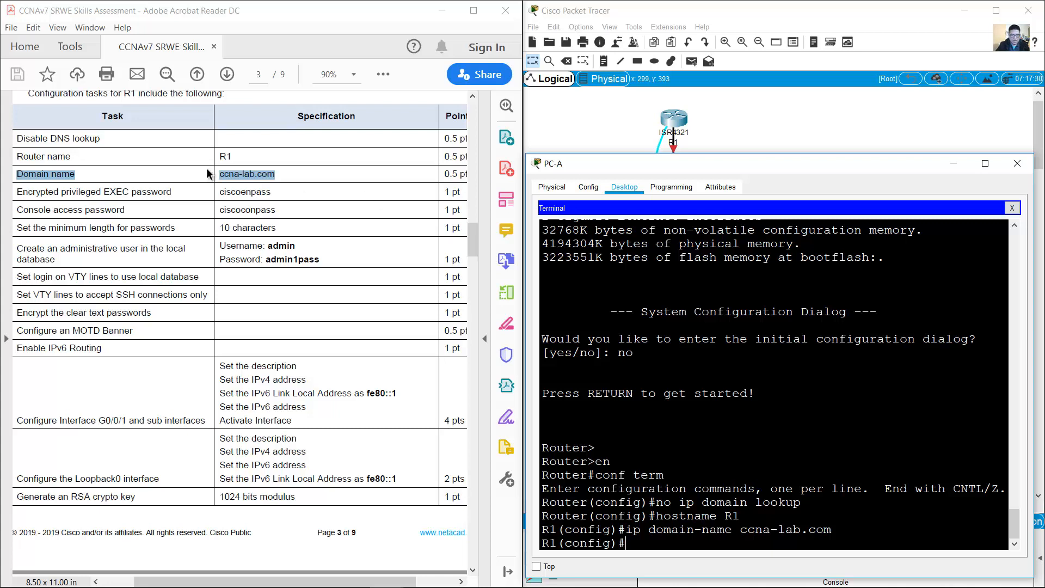
Step: Set an encrypted enable secret for privileged EXEC mode
left_click_drag(17, 191, 449, 192)
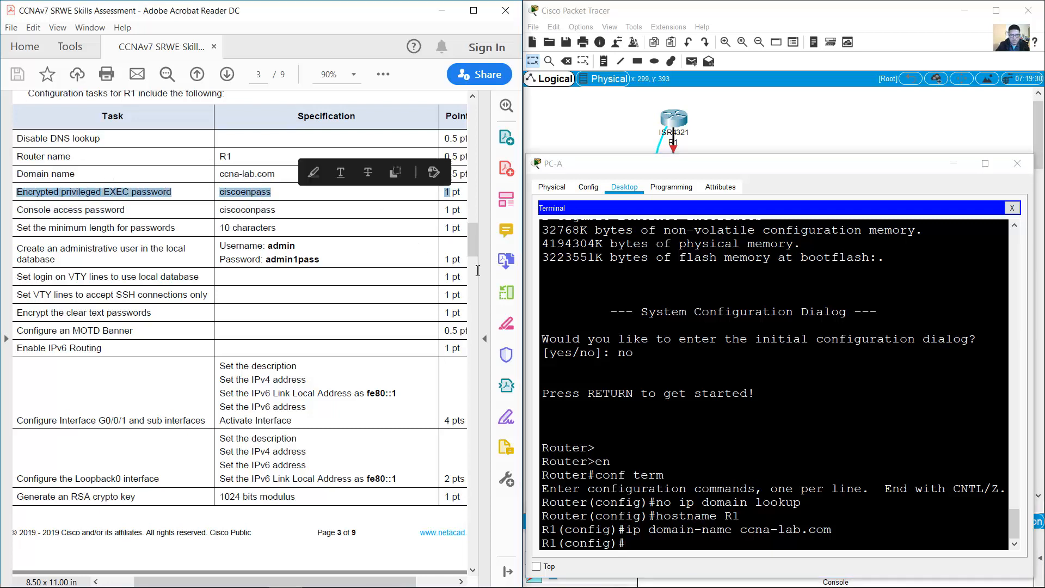
left_click(887, 409)
type("enable s")
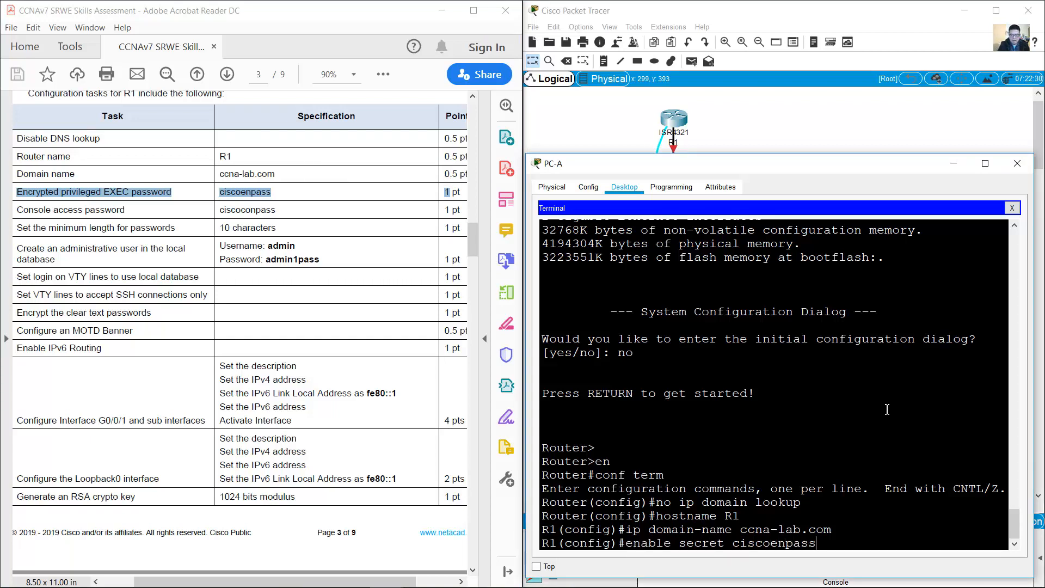
type("ecret ciscoenpass")
key("Return")
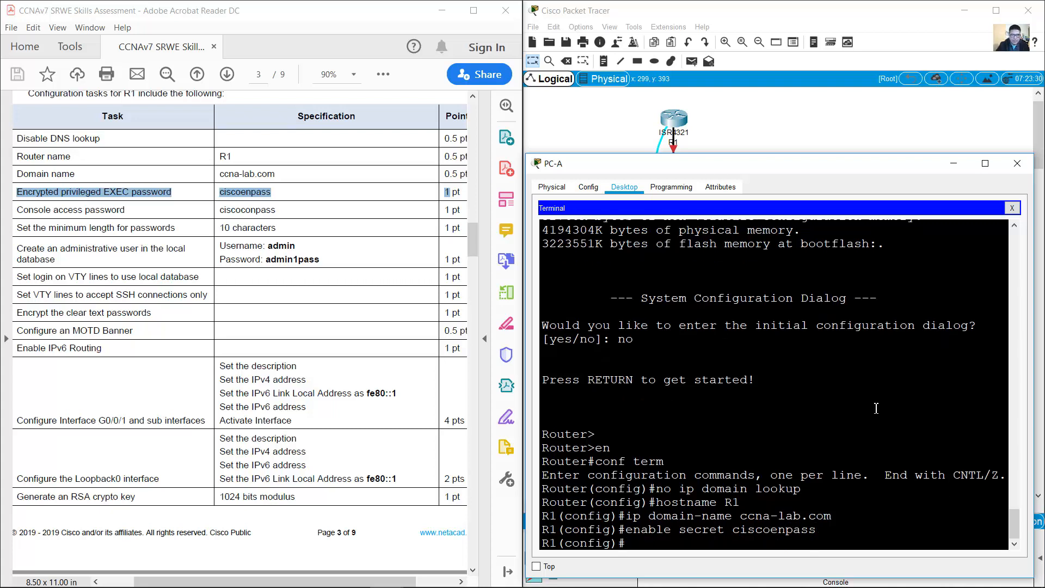
Step: Give line console 0 a password and require login on it
left_click_drag(32, 211, 273, 212)
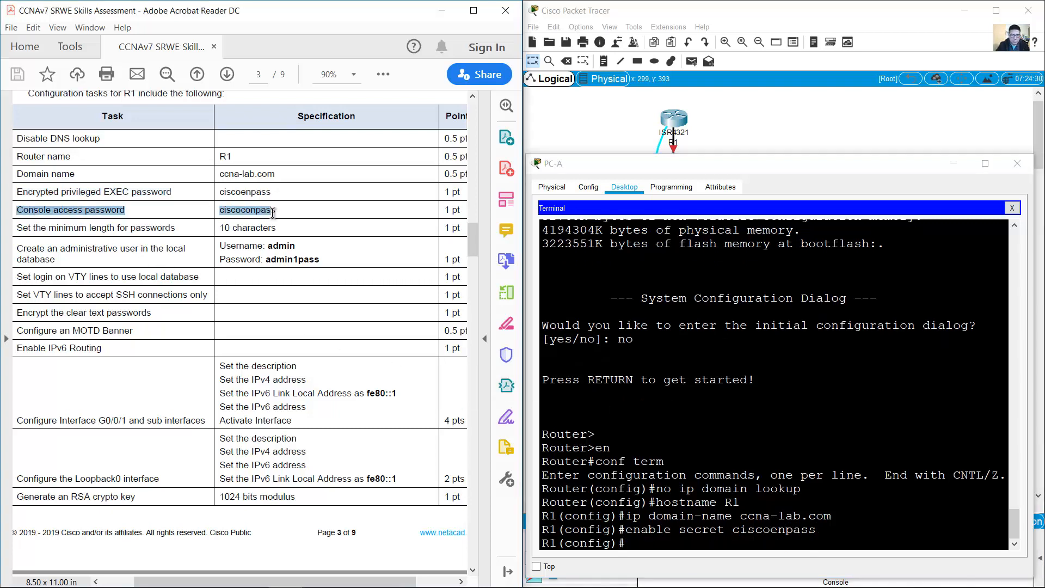
left_click(698, 368)
type("consol")
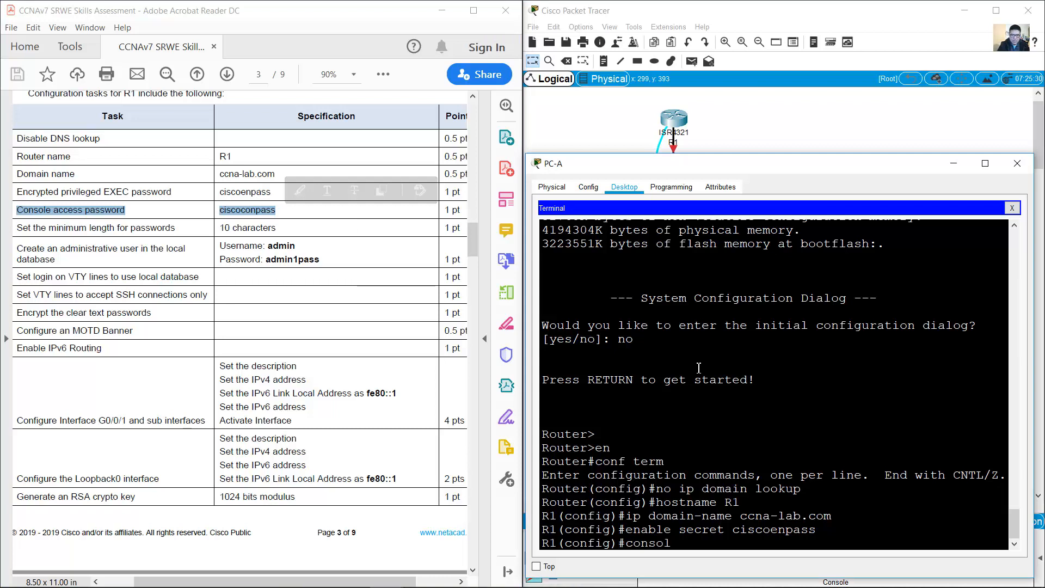
type("e 0")
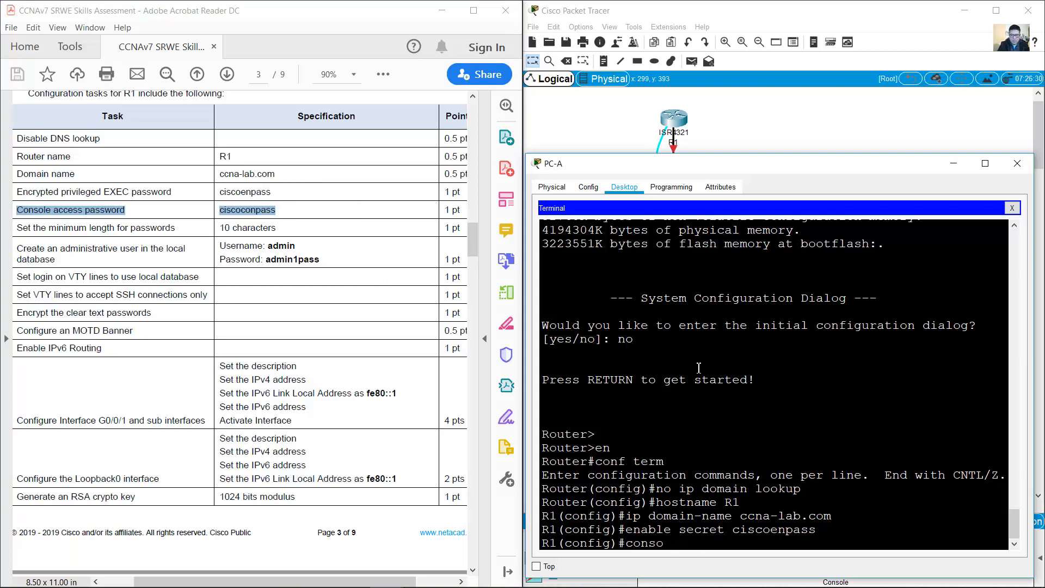
key("BackSpace")
key("BackSpace")
key("BackSpace")
key("BackSpace")
key("BackSpace")
type("line console 0")
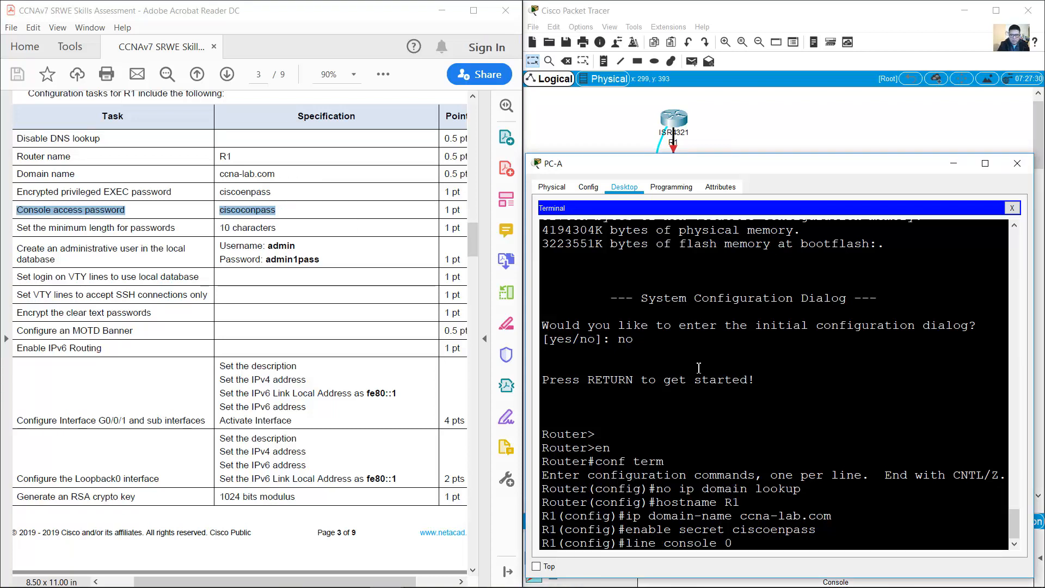
key("Return")
type("password")
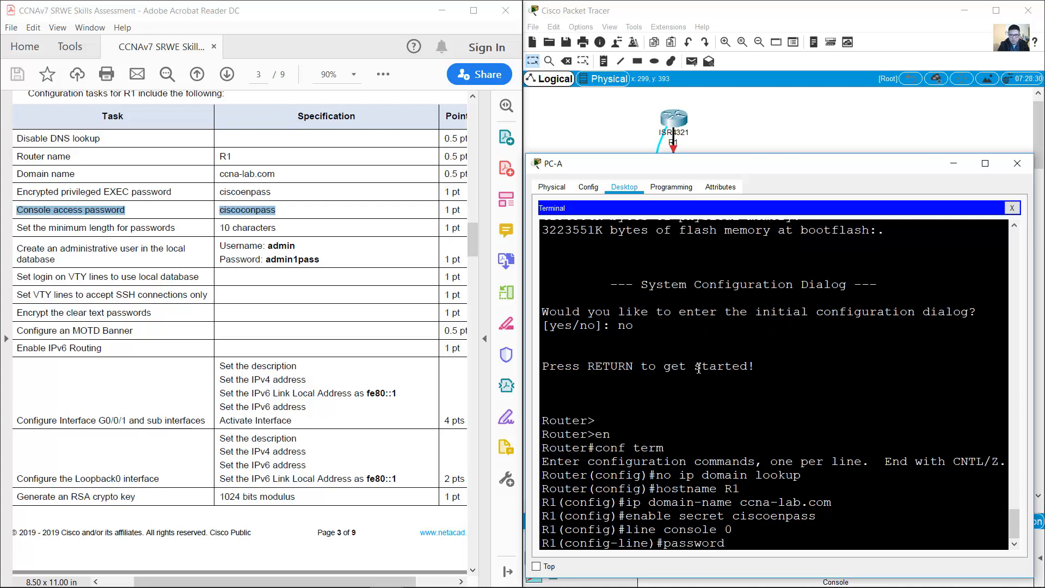
type(" ciscoconpass")
key("Return")
type("line)#l")
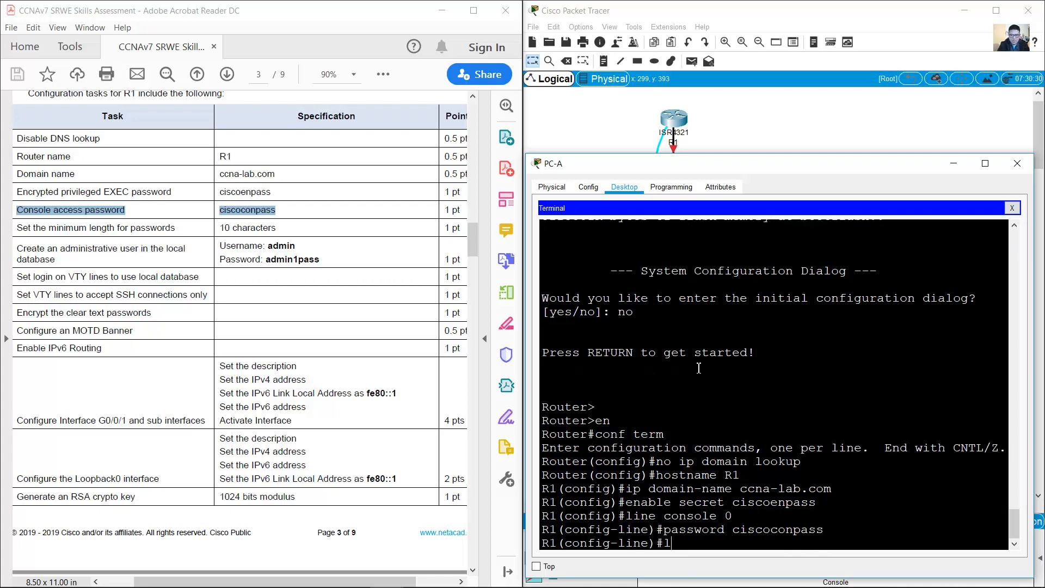
type("ogin")
key("Return")
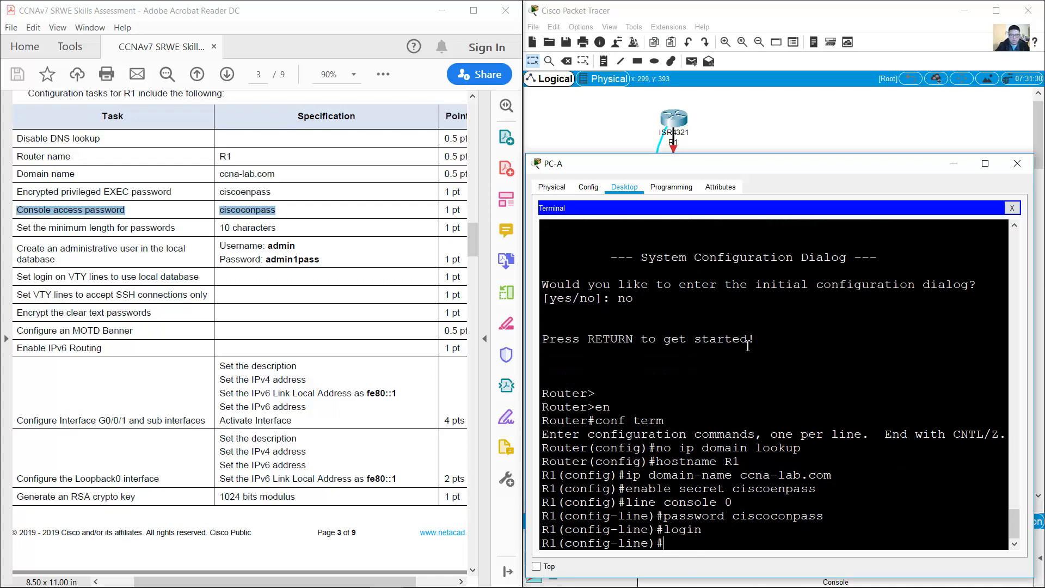
Step: Leave console line configuration and enforce a 10-character minimum password length
left_click_drag(20, 227, 280, 226)
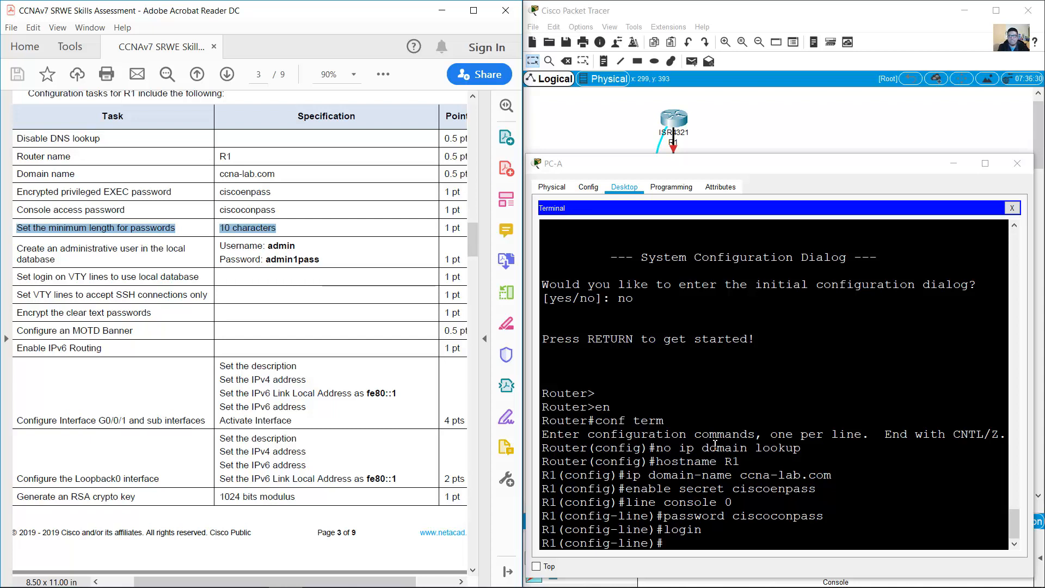
left_click(756, 474)
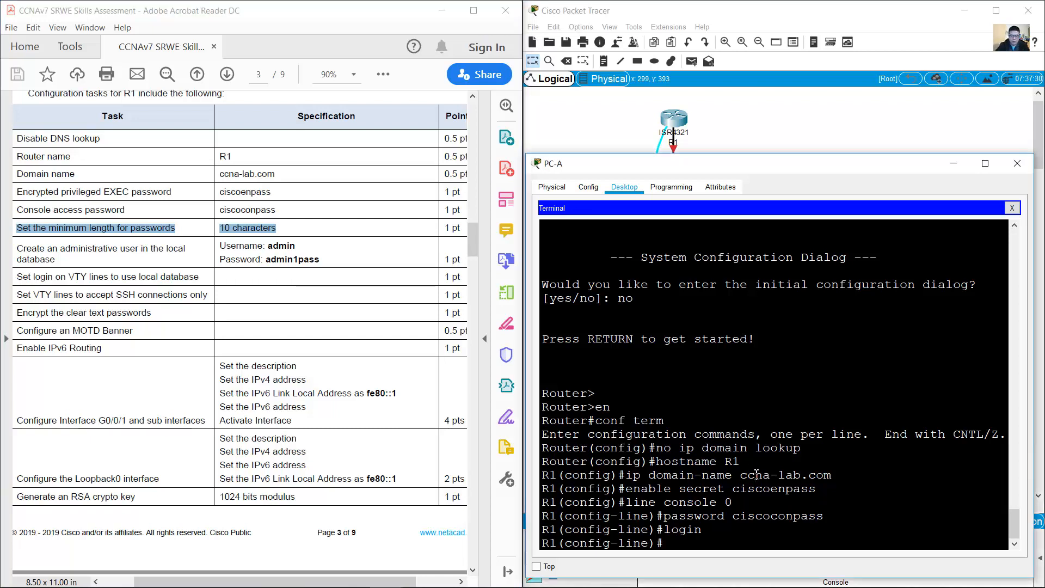
type("exit")
key("Return")
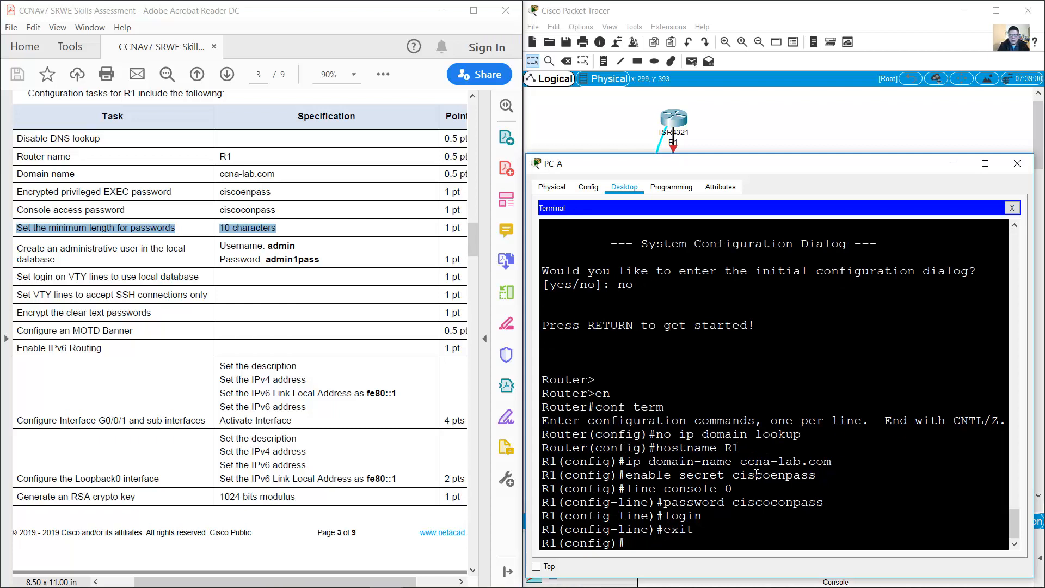
type("security passwords min-length 10")
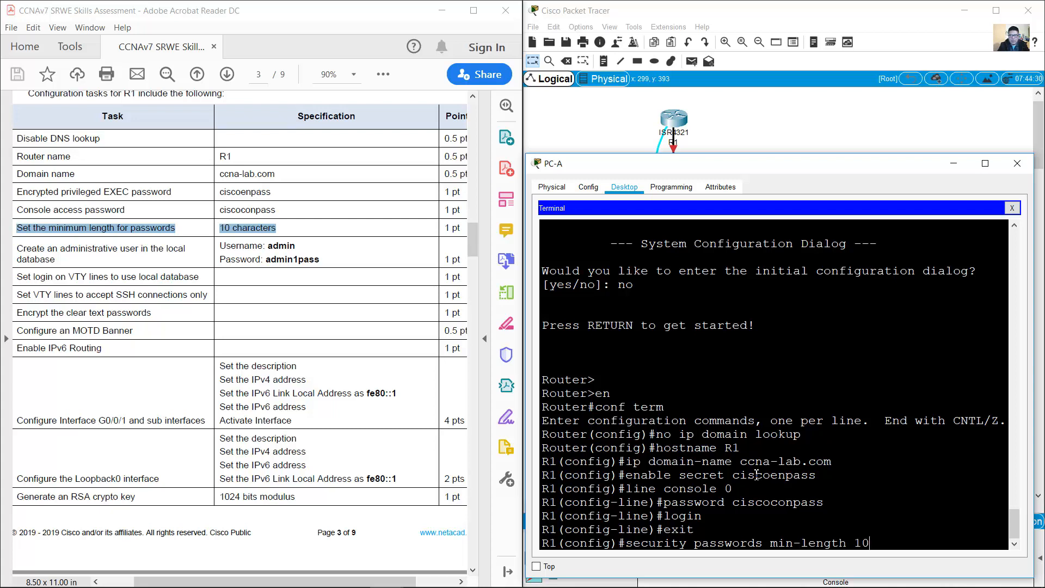
key("Return")
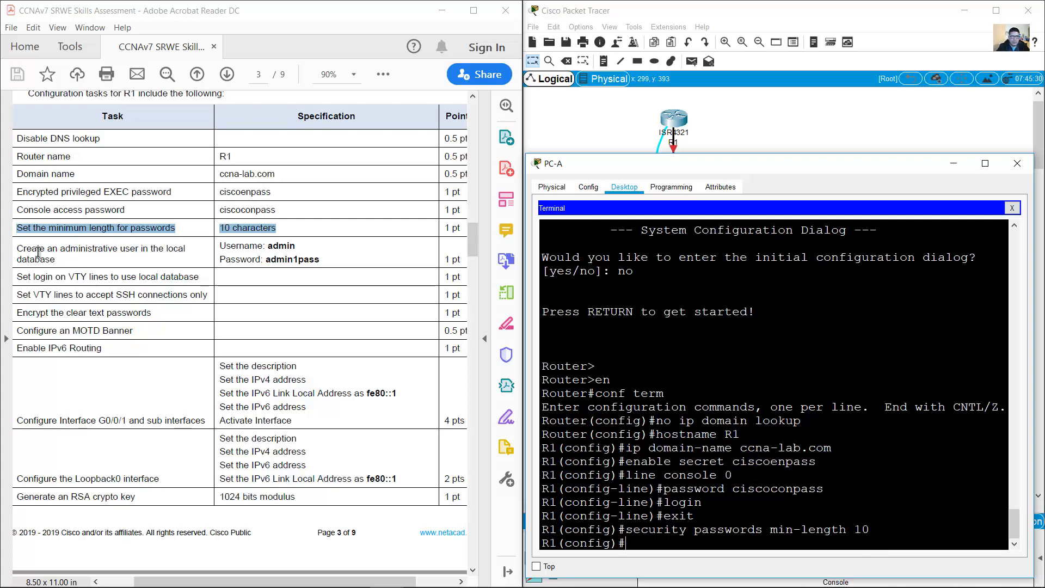
Step: Create the local admin user with an encrypted secret from the task table
left_click_drag(17, 249, 75, 259)
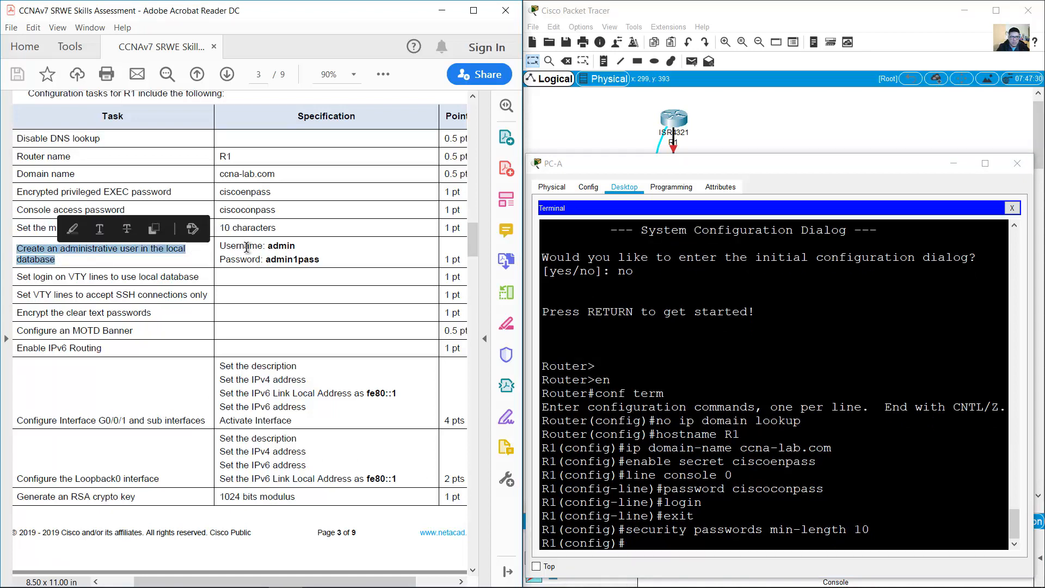
left_click_drag(238, 245, 391, 267)
left_click(777, 425)
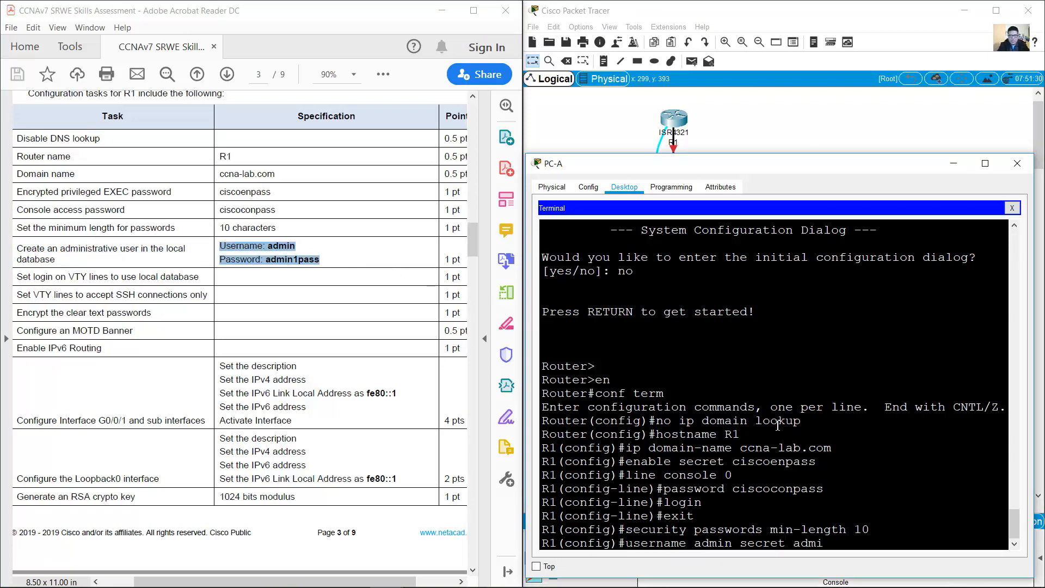
type("pass")
key("Return")
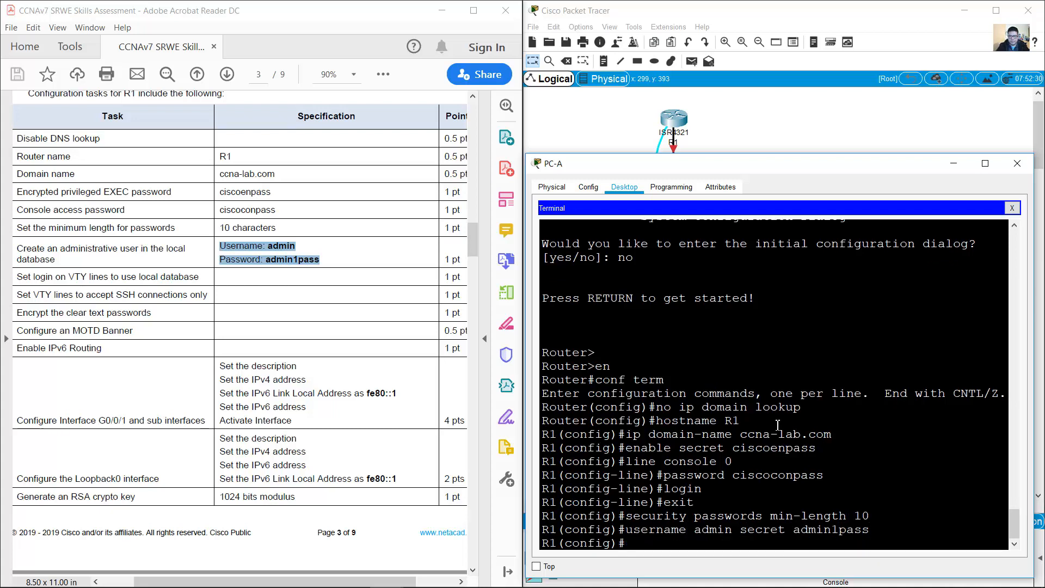
Step: Configure line vty 0 15 with 'login local' to use the local user database
left_click_drag(17, 276, 199, 277)
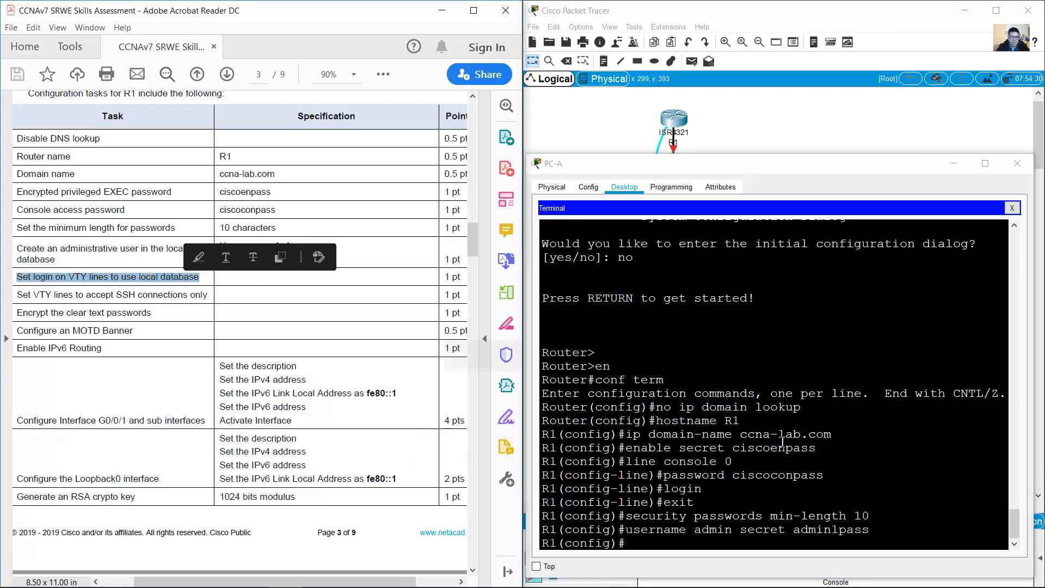
type("ne vty 0 2")
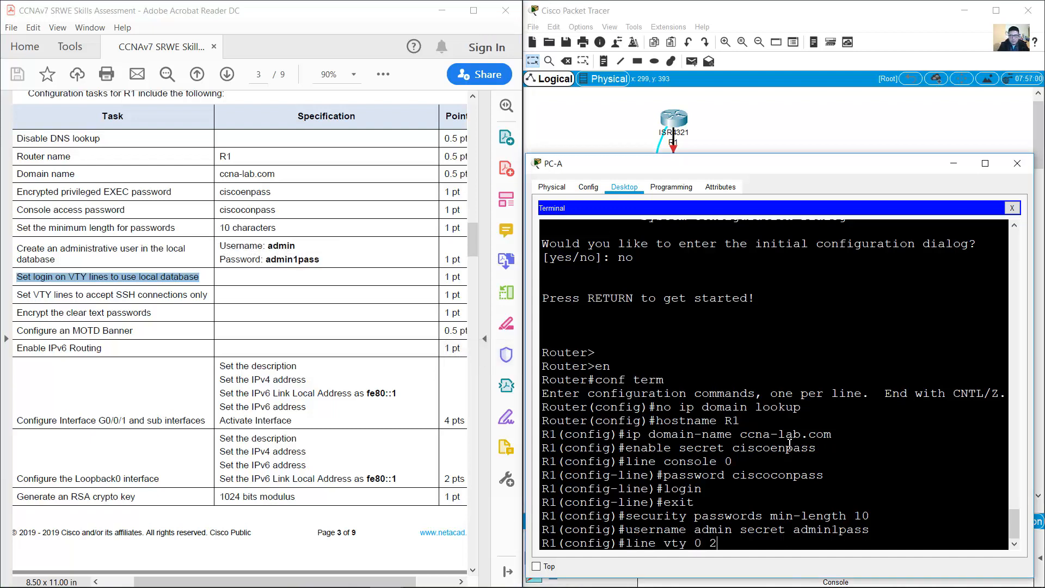
key("BackSpace")
type("15")
key("Return")
type("login local")
key("Return")
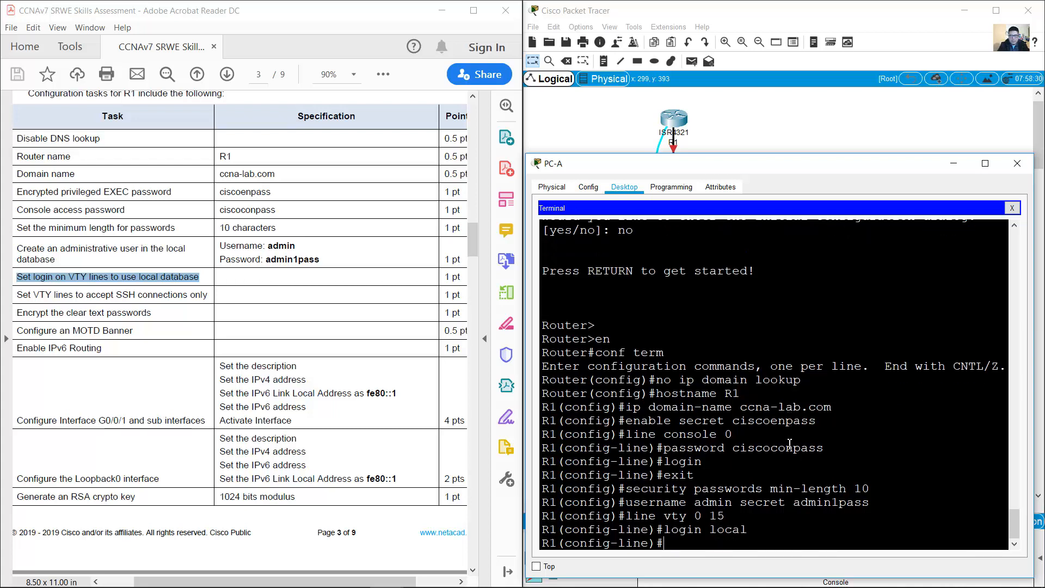
left_click_drag(16, 295, 241, 306)
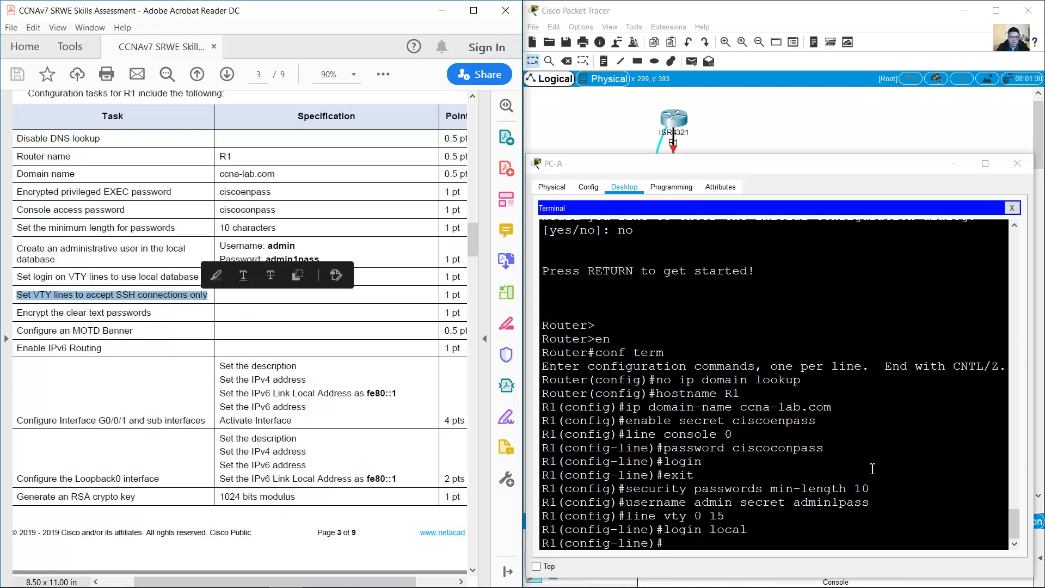
Step: Restrict the VTY lines to SSH only and enable service password-encryption
left_click(859, 466)
type("trs")
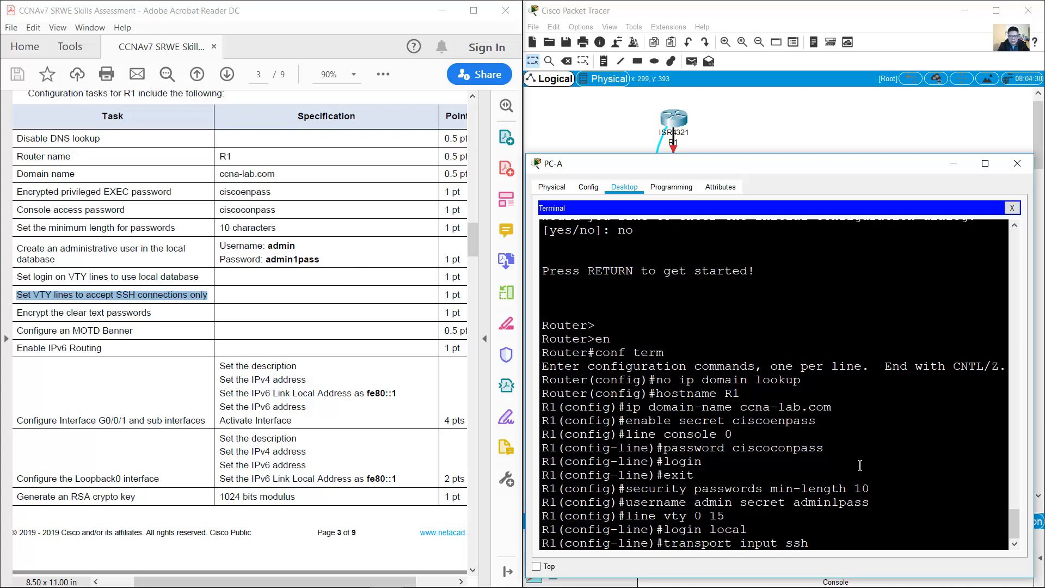
key("Return")
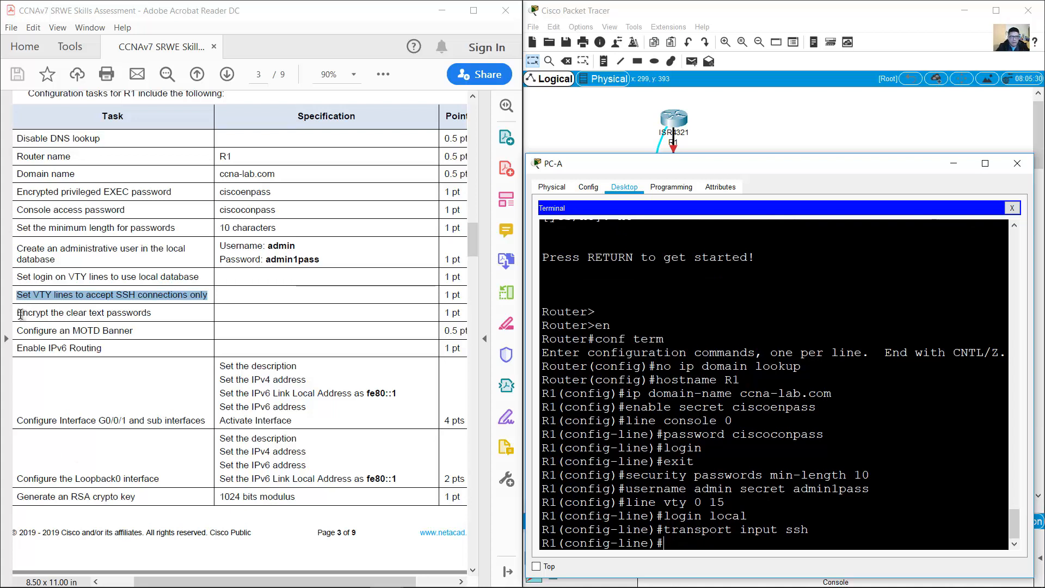
left_click_drag(20, 314, 152, 314)
left_click(761, 497)
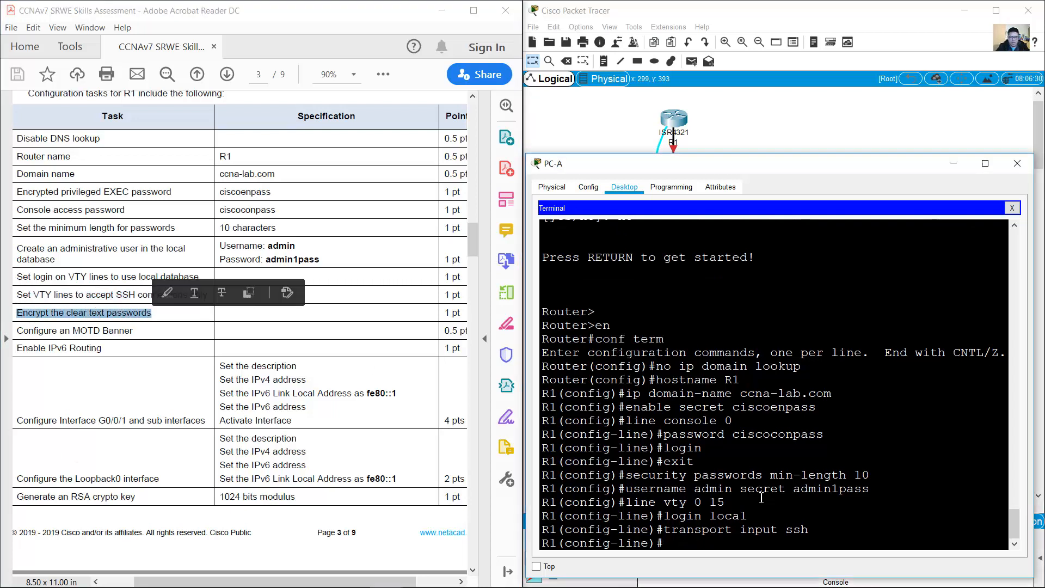
type("exit")
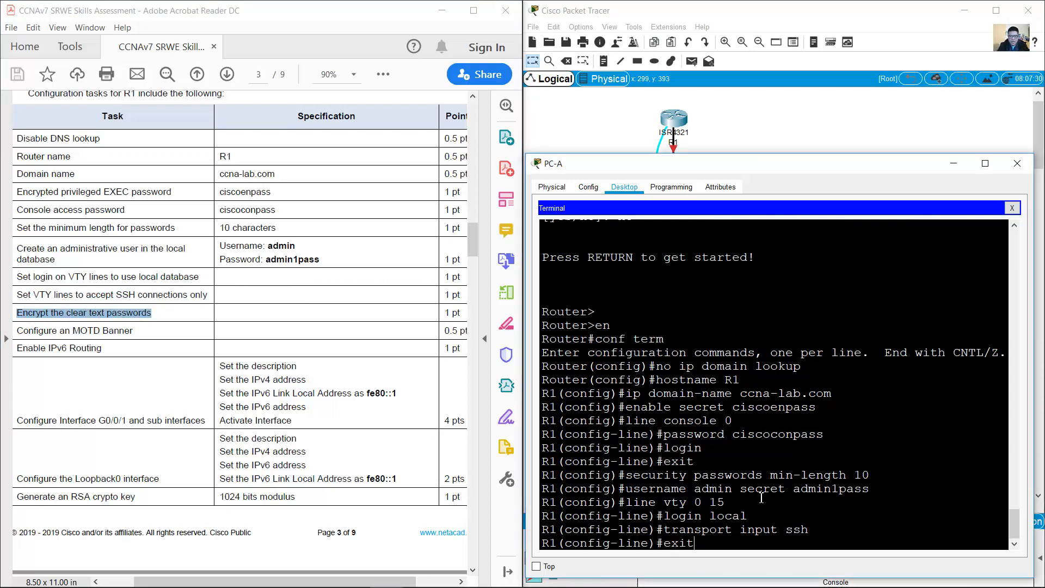
key("Return")
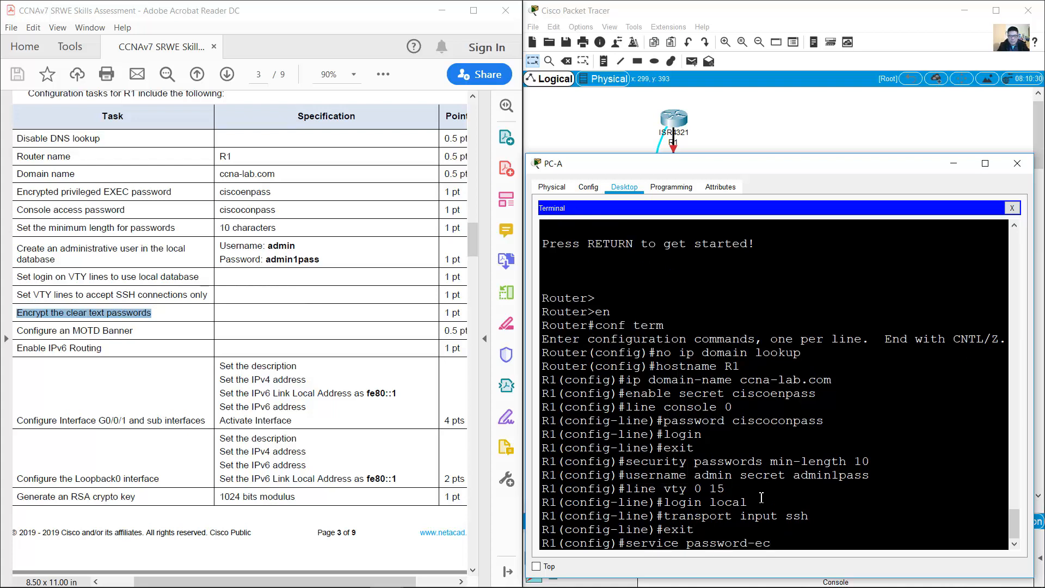
key("BackSpace")
type("ncryption")
key("Return")
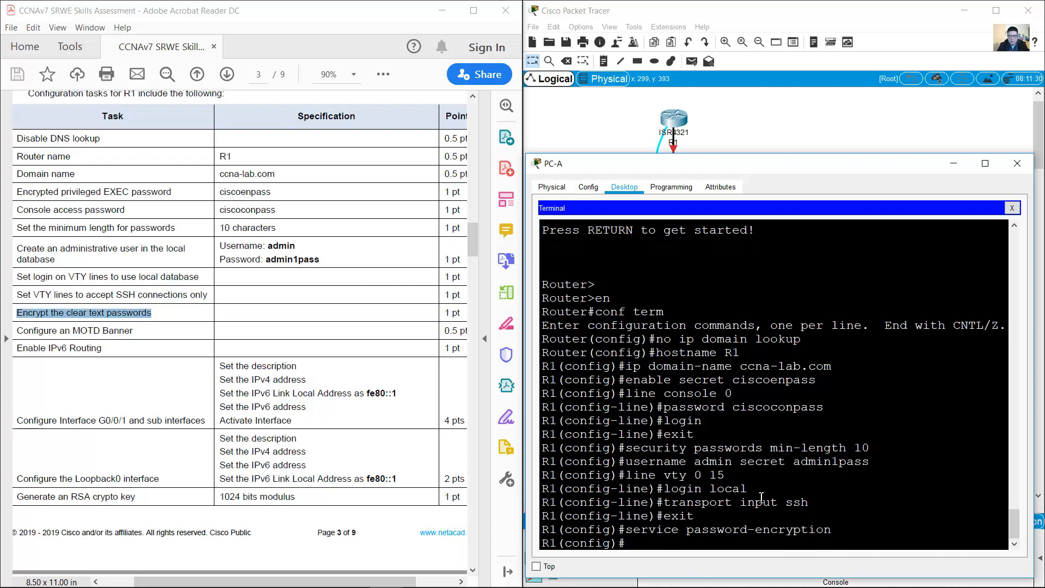
Step: Add the MOTD banner 'Unauthorized Access is Prohibited!'
left_click_drag(18, 333, 117, 333)
left_click(669, 493)
type("b")
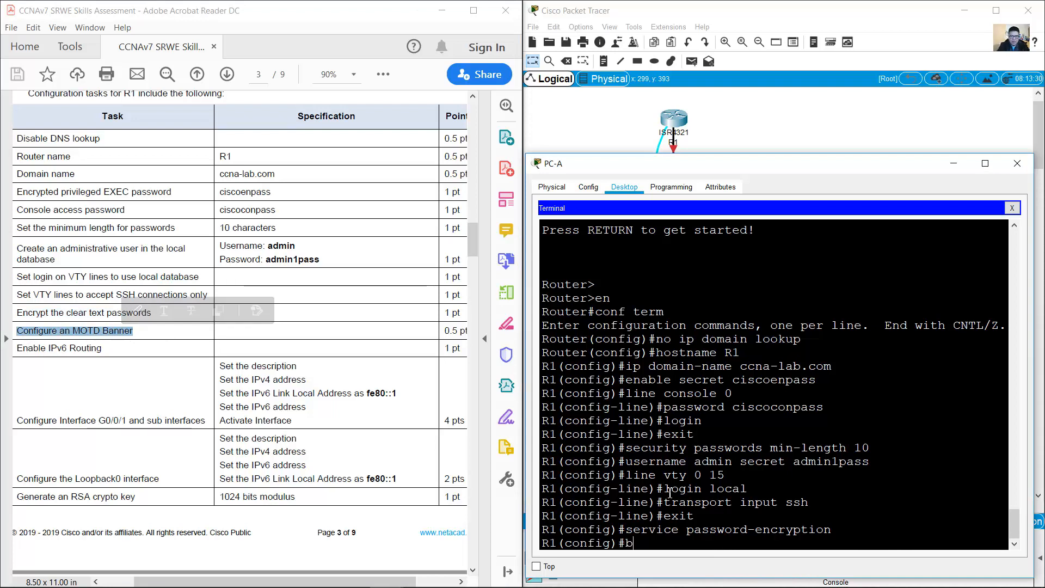
type("anner motd")
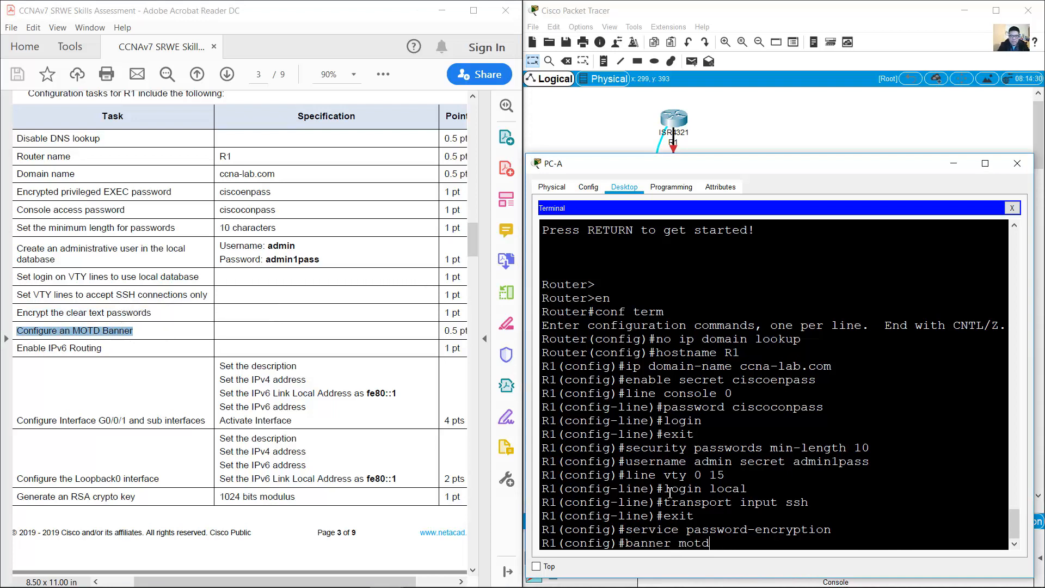
type(" %%Unauthorized")
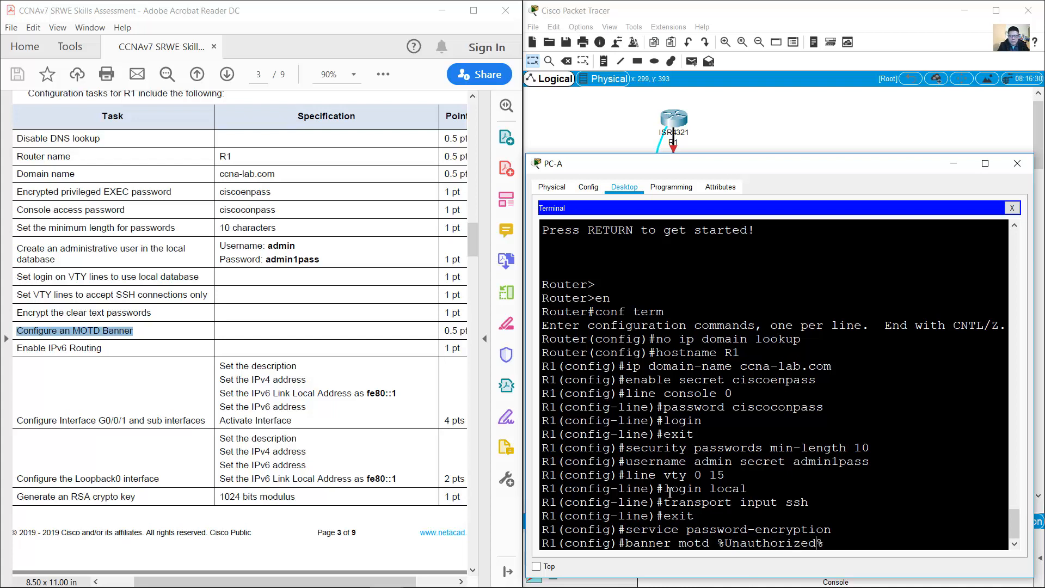
type(" Access is Prohibited!")
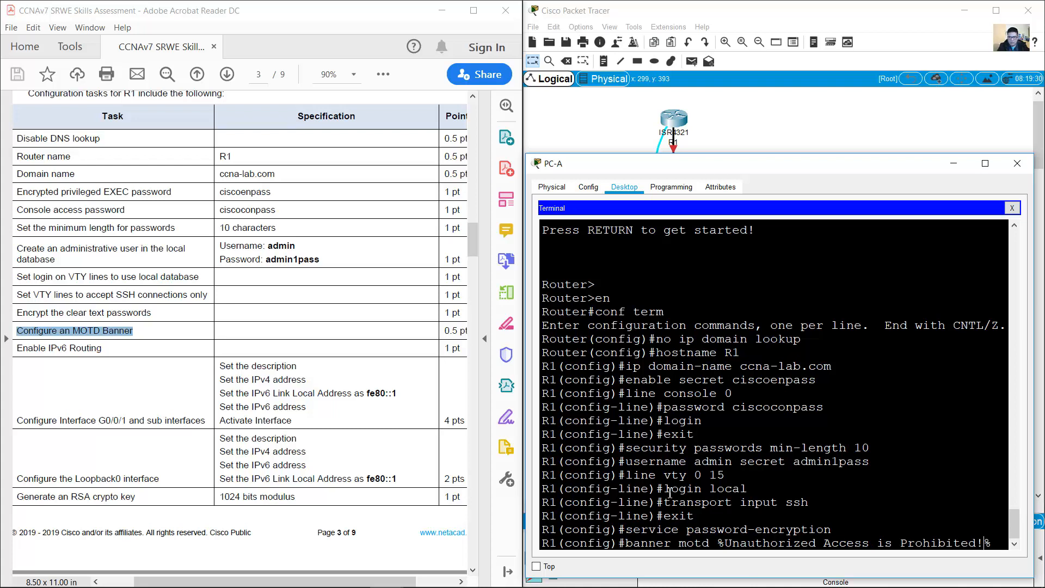
key("Return")
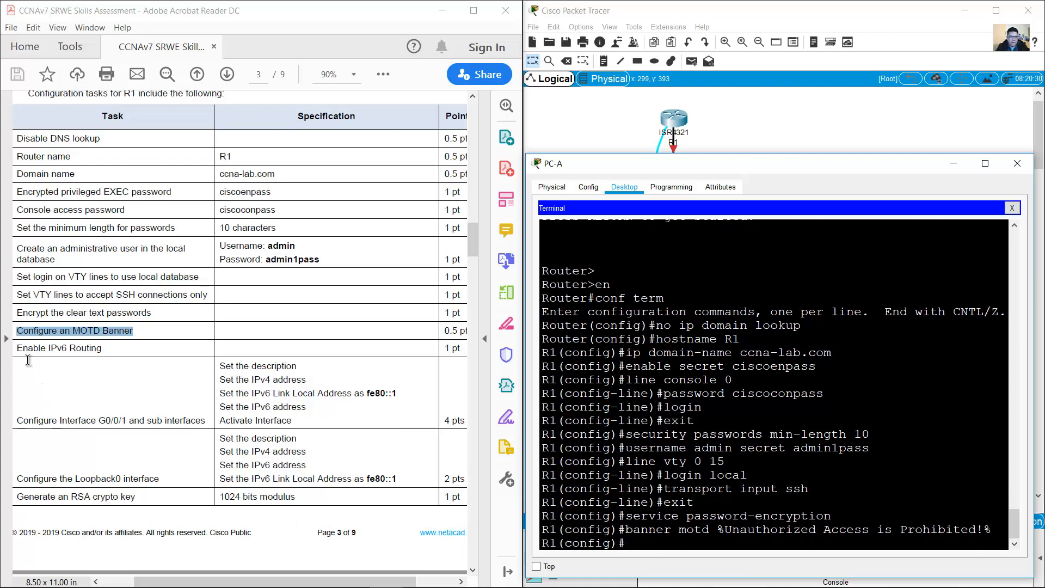
Step: Enable IPv6 unicast routing on R1
left_click_drag(16, 348, 102, 348)
left_click(716, 426)
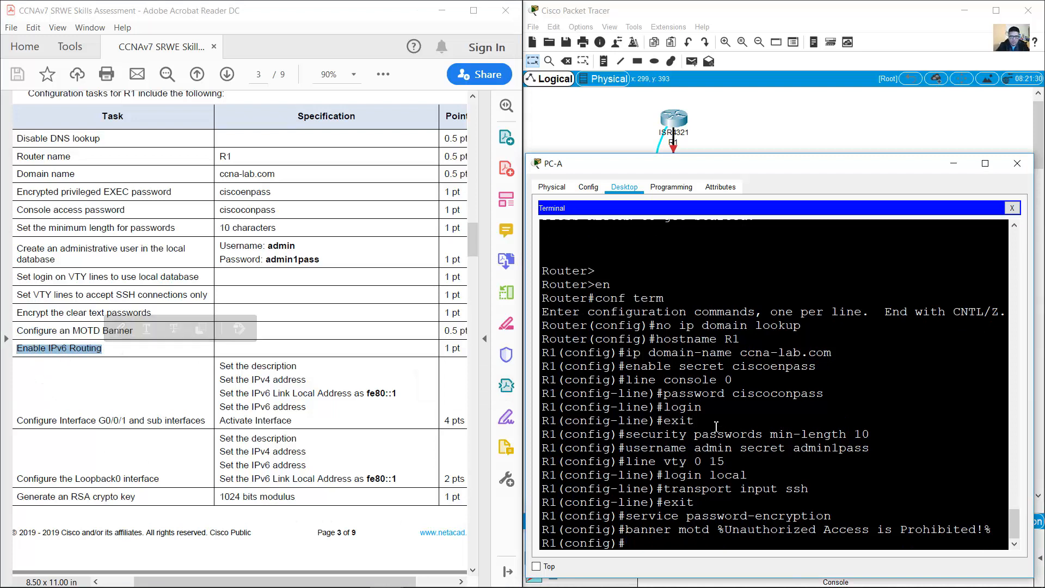
type("ipv6 unicast-routing")
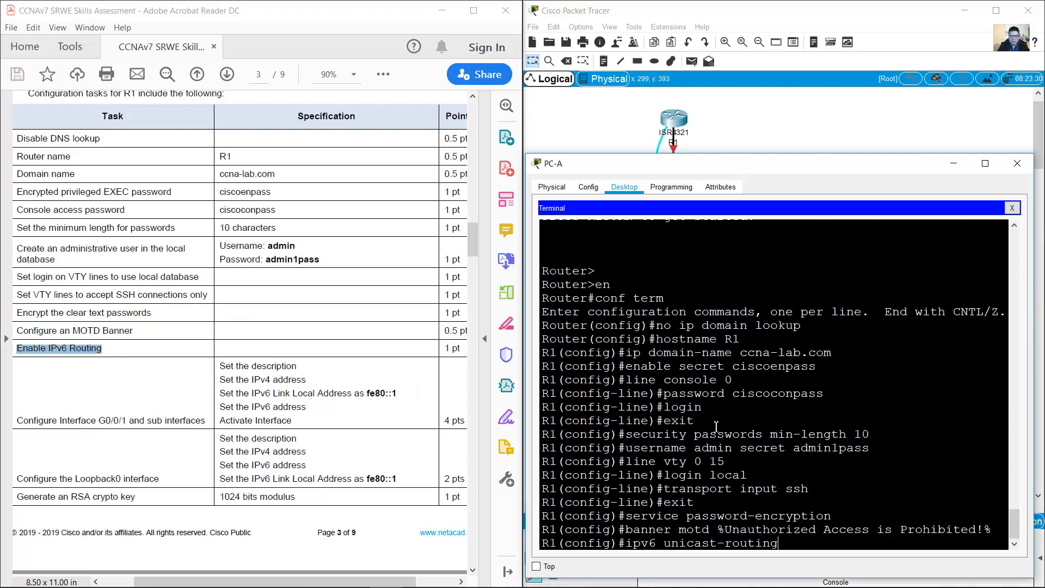
key("Return")
left_click(297, 397)
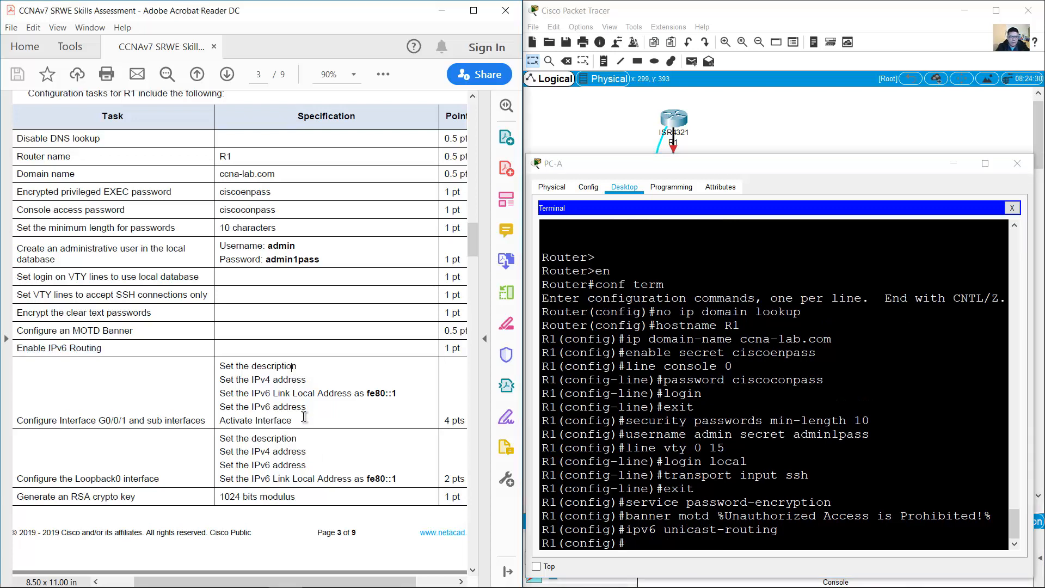
scroll(302, 416, "down", 3)
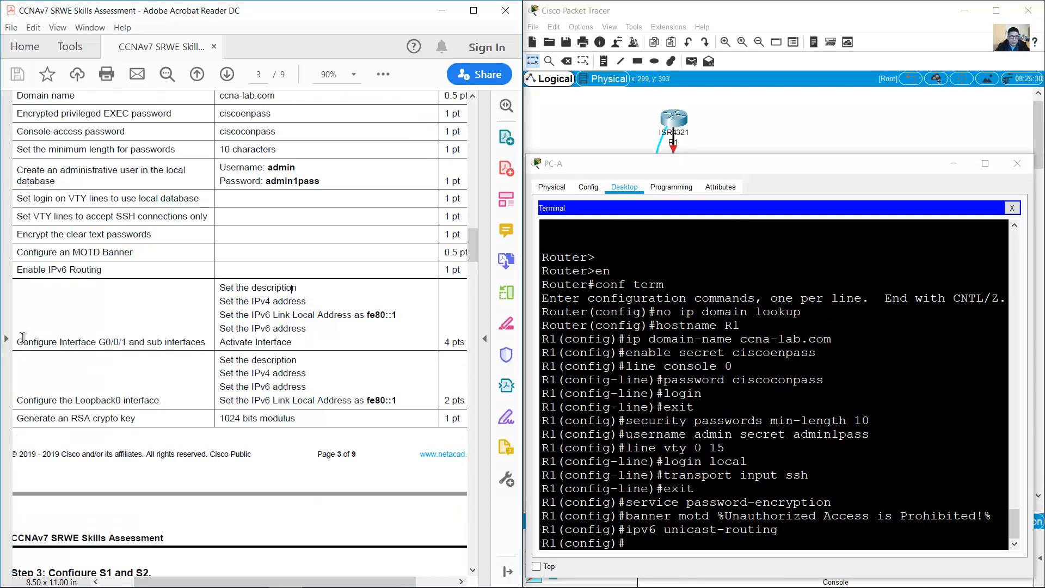
Step: Mark the Configure Interface G0/0/1 task and select R1's subinterface rows G0/0/1.2 to 1.6
left_click_drag(17, 342, 188, 341)
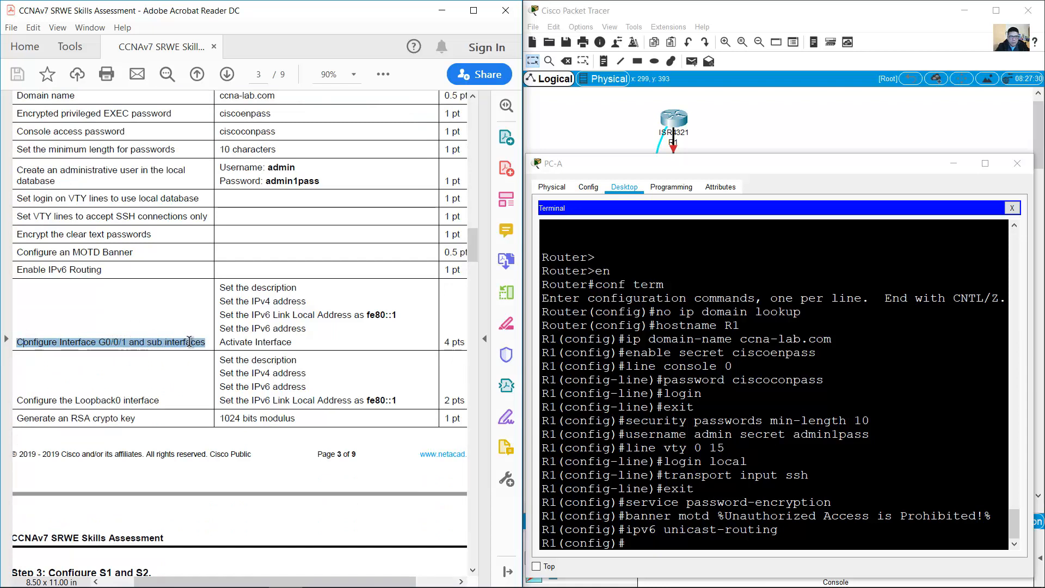
left_click_drag(220, 288, 296, 343)
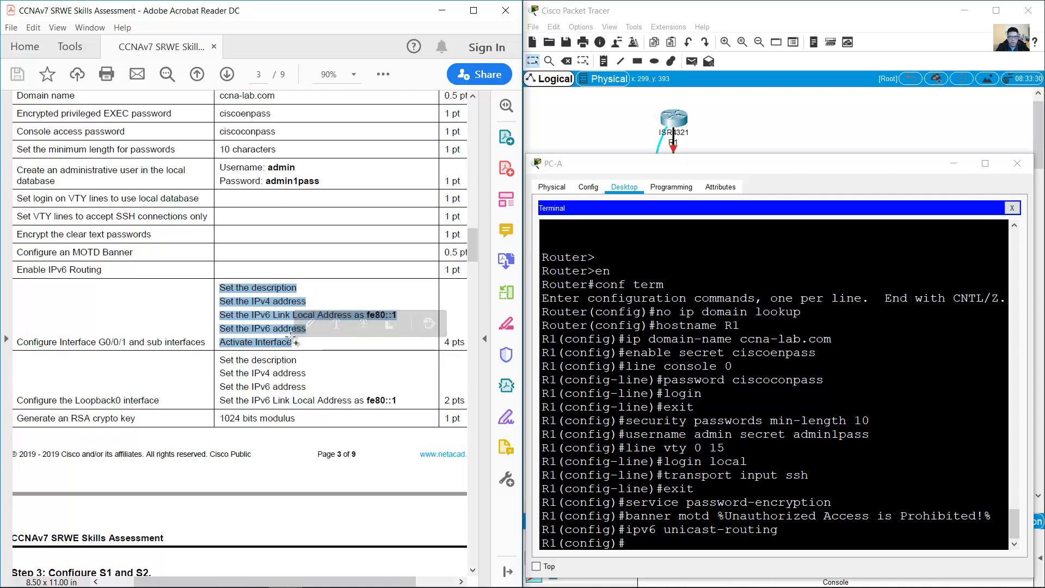
left_click_drag(479, 250, 477, 188)
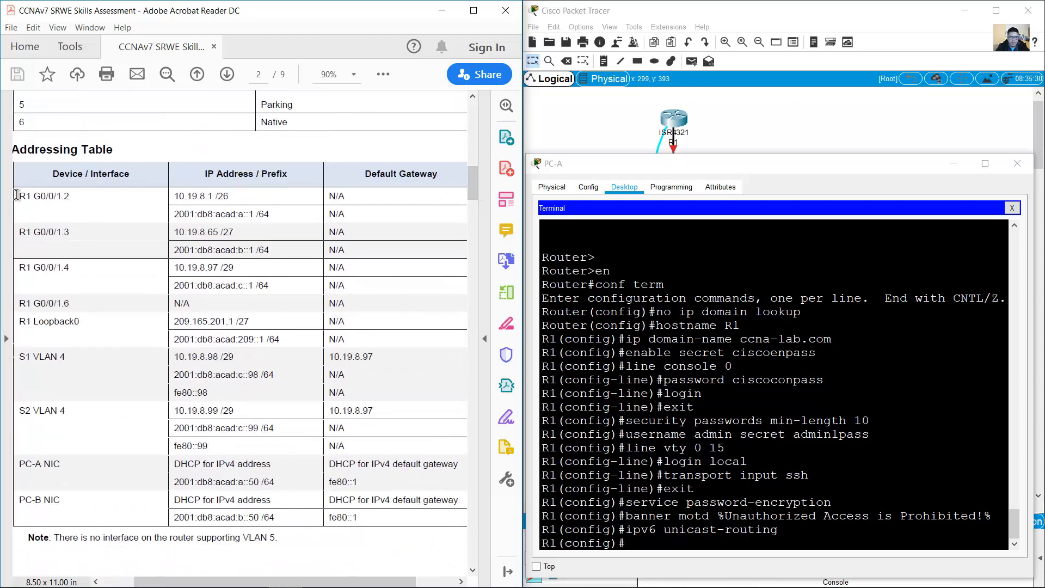
left_click_drag(19, 195, 363, 305)
left_click_drag(362, 314, 193, 306)
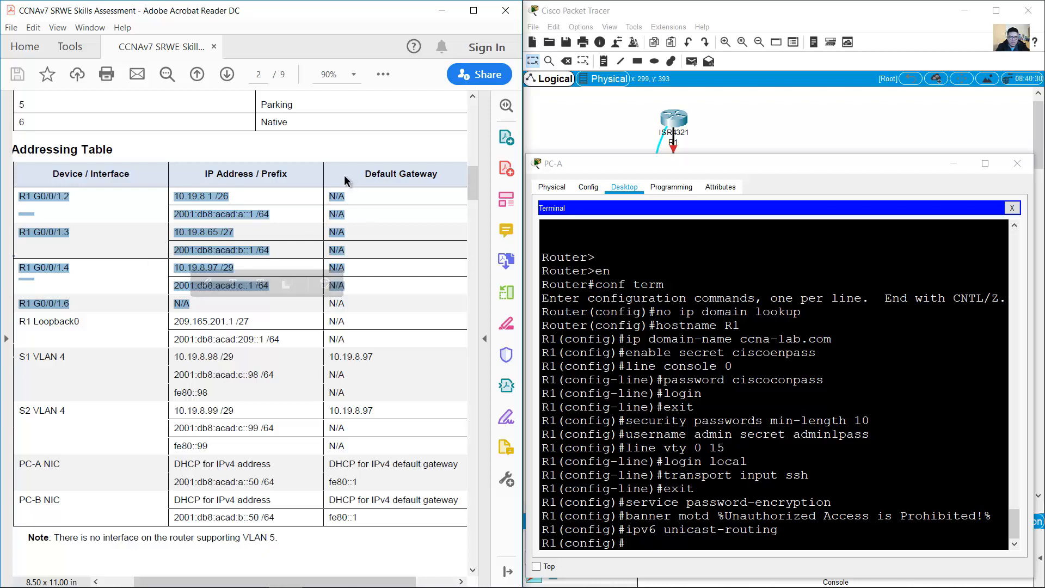
Step: Zoom the PDF to 100% and highlight the R1 G0/0/1.2 interface name
left_click(353, 74)
left_click(381, 175)
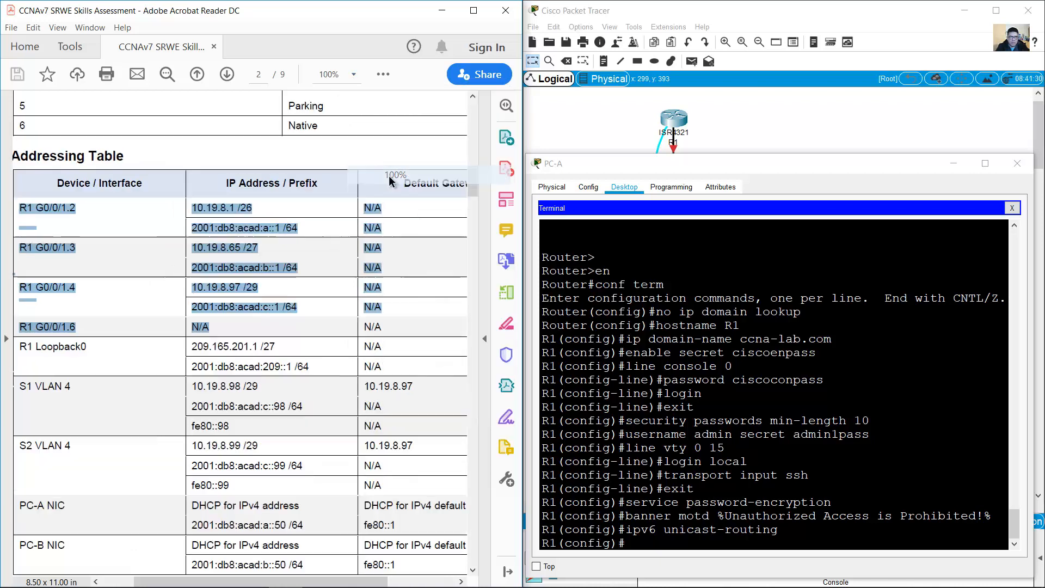
left_click(333, 298)
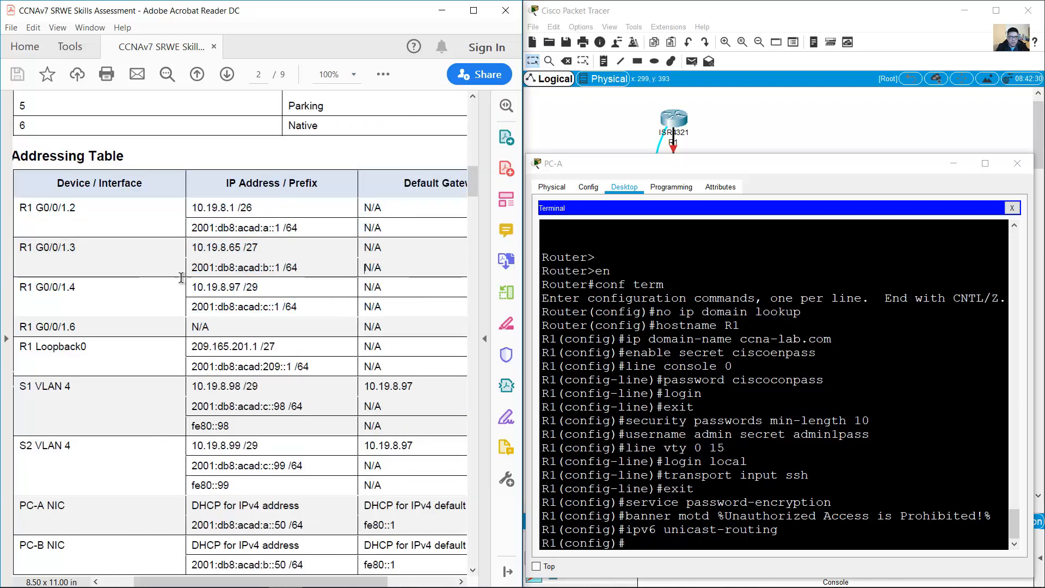
left_click_drag(20, 208, 73, 208)
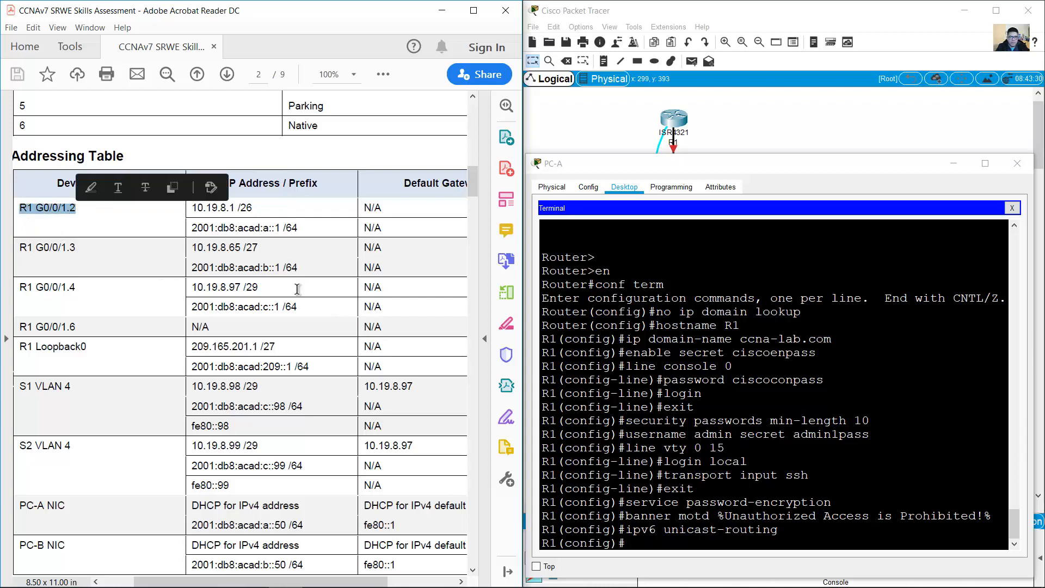
left_click(694, 434)
Step: Enter configuration of subinterface G0/0/1.2 on R1
type("i")
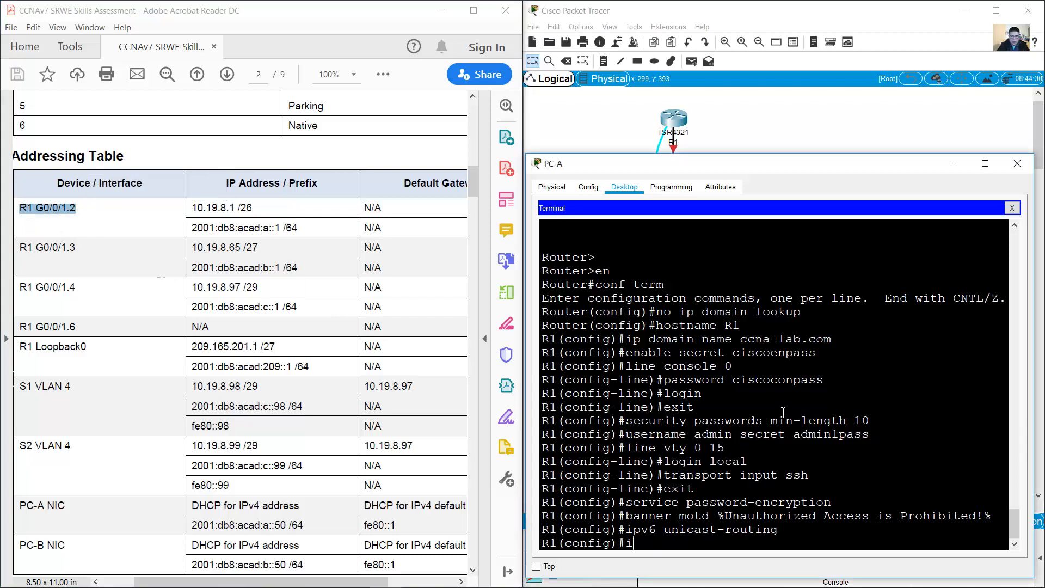
type("nt g0/0/1")
left_click(748, 128)
mouse_move(673, 153)
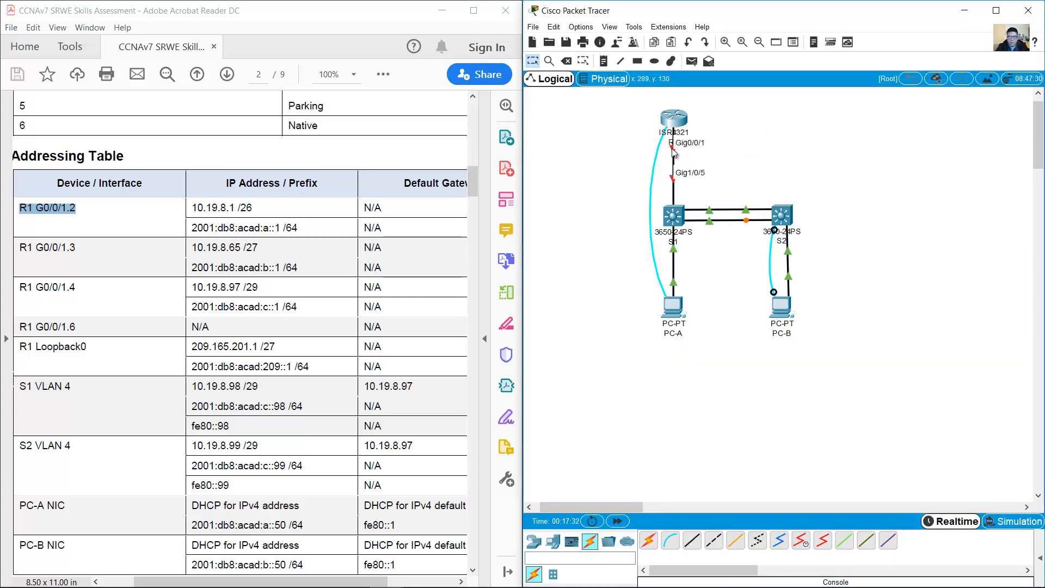
left_click(673, 302)
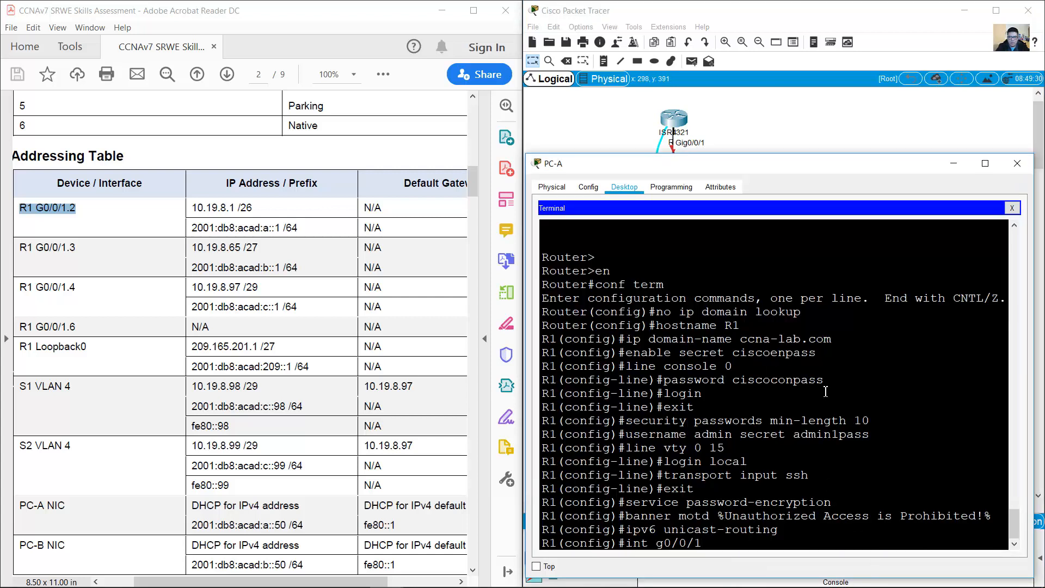
type(".2")
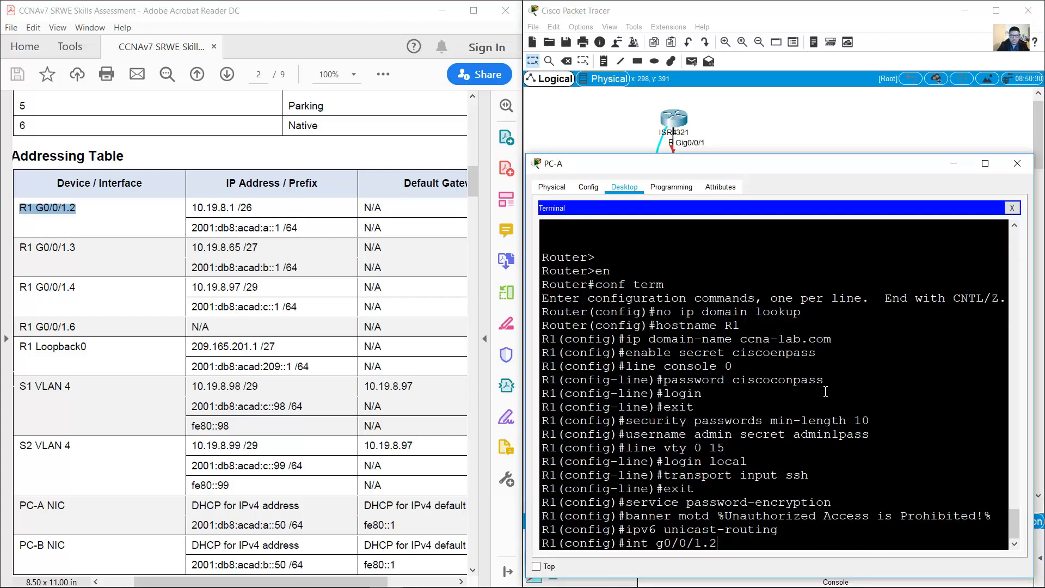
key("Return")
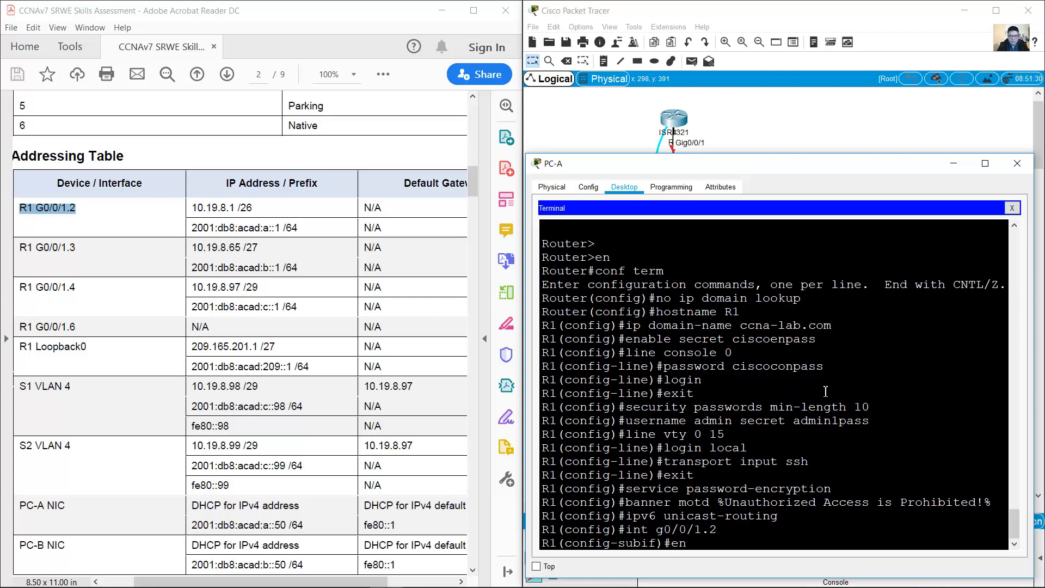
Step: Set 'encapsulation dot1q 2' and the description Bikes on G0/0/1.2
type("encapsulation")
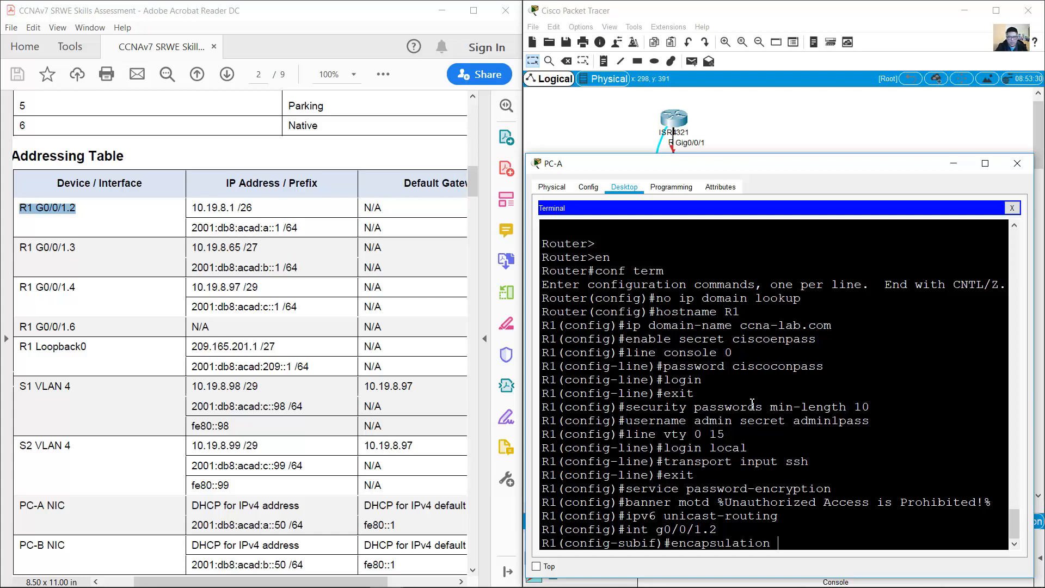
type(" dot1q")
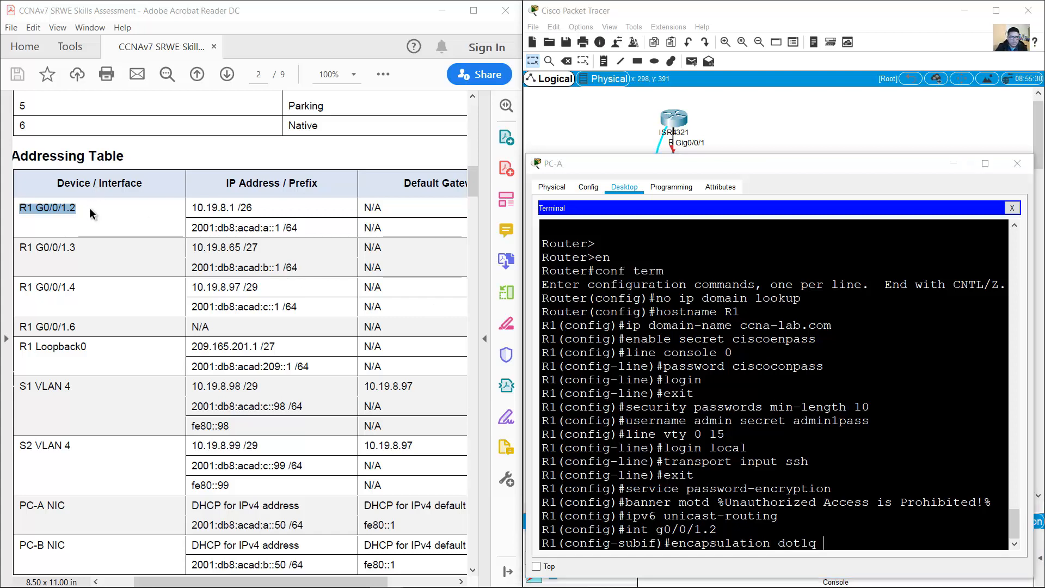
left_click_drag(89, 207, 69, 208)
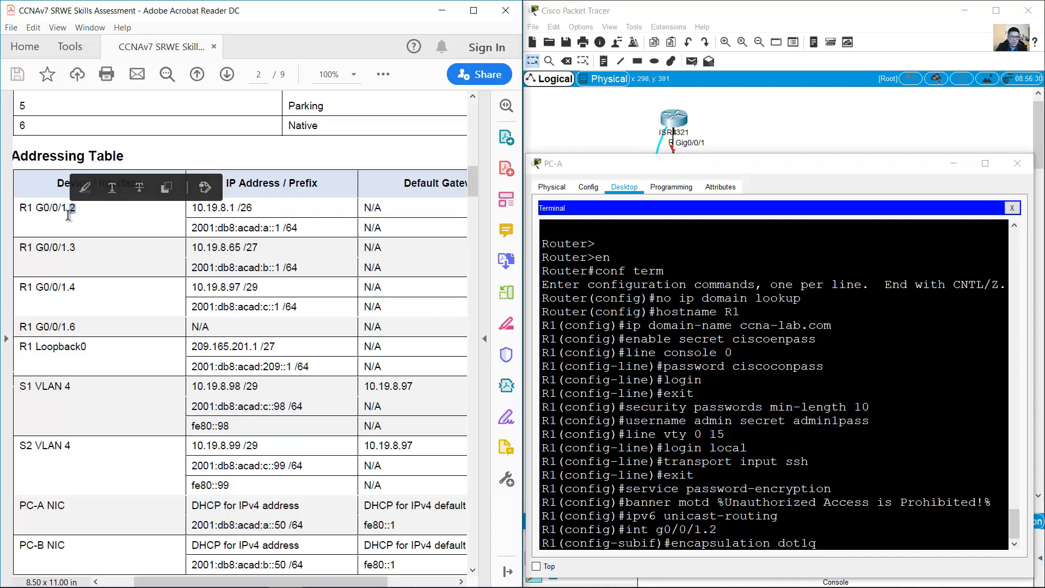
left_click(183, 157)
scroll(188, 155, "up", 3)
scroll(188, 154, "up", 1)
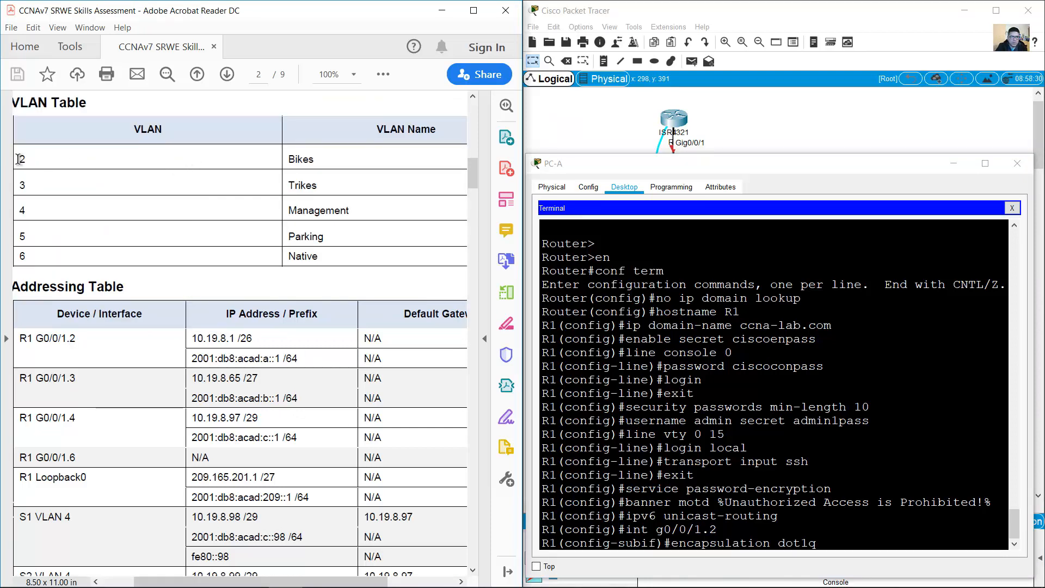
left_click_drag(18, 159, 34, 160)
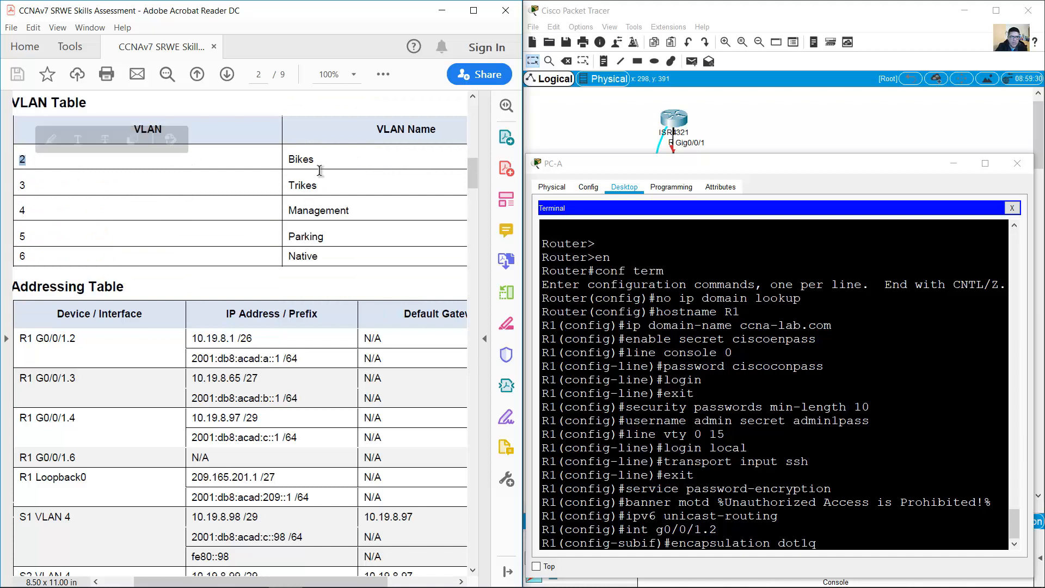
double_click(301, 159)
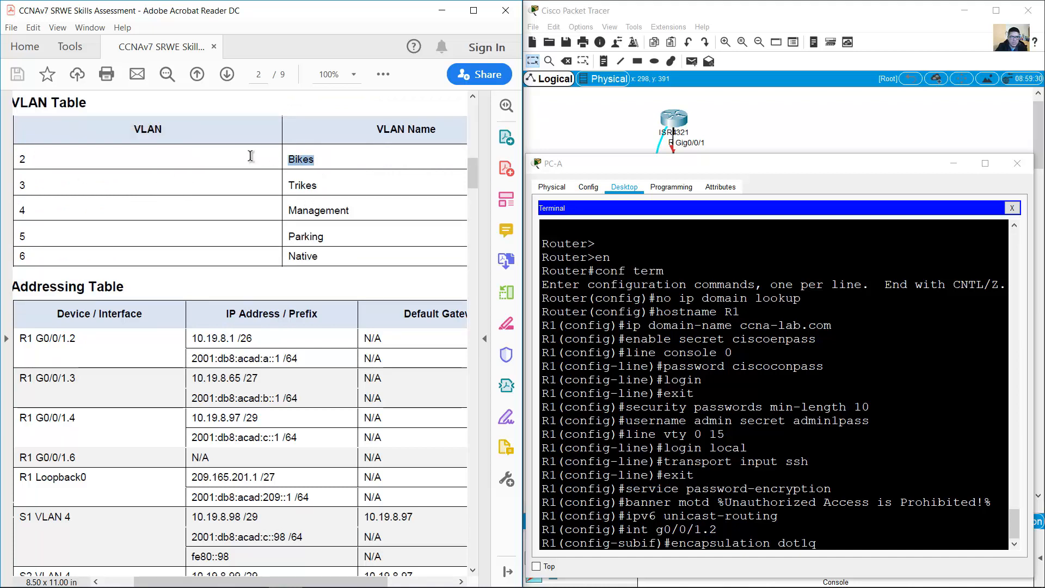
left_click(868, 547)
type("2")
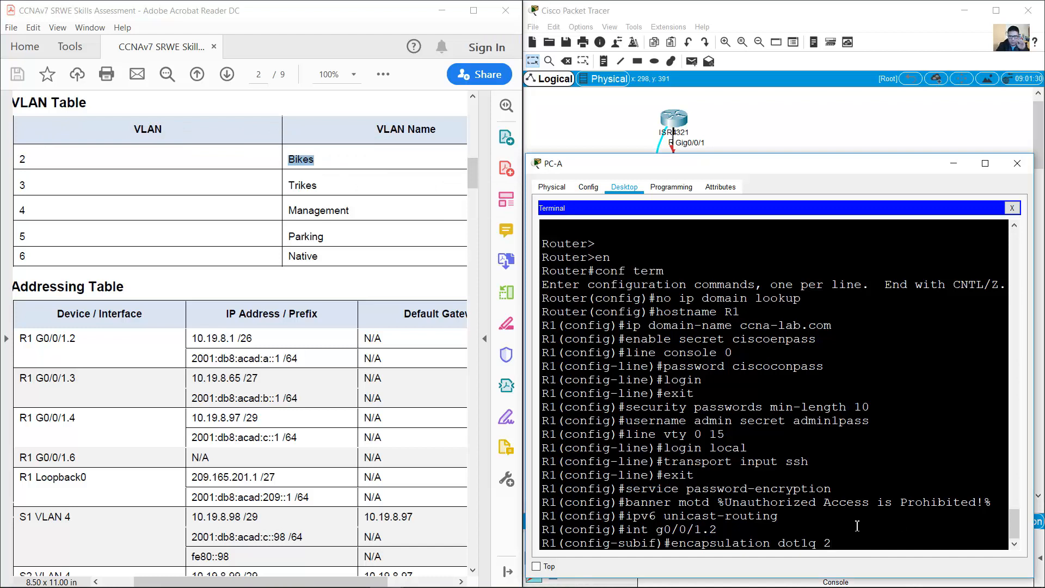
key("Return")
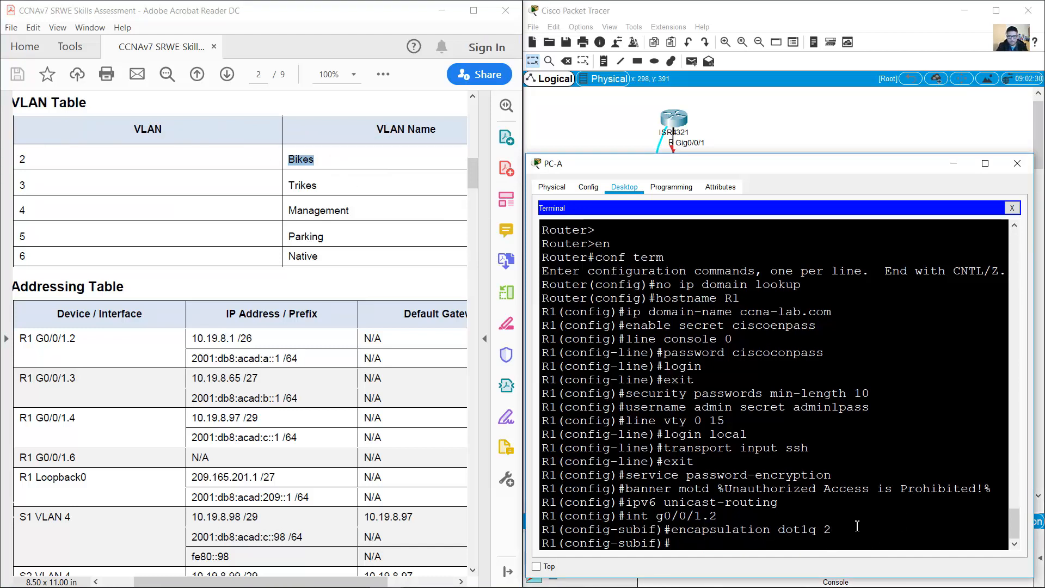
type("description ")
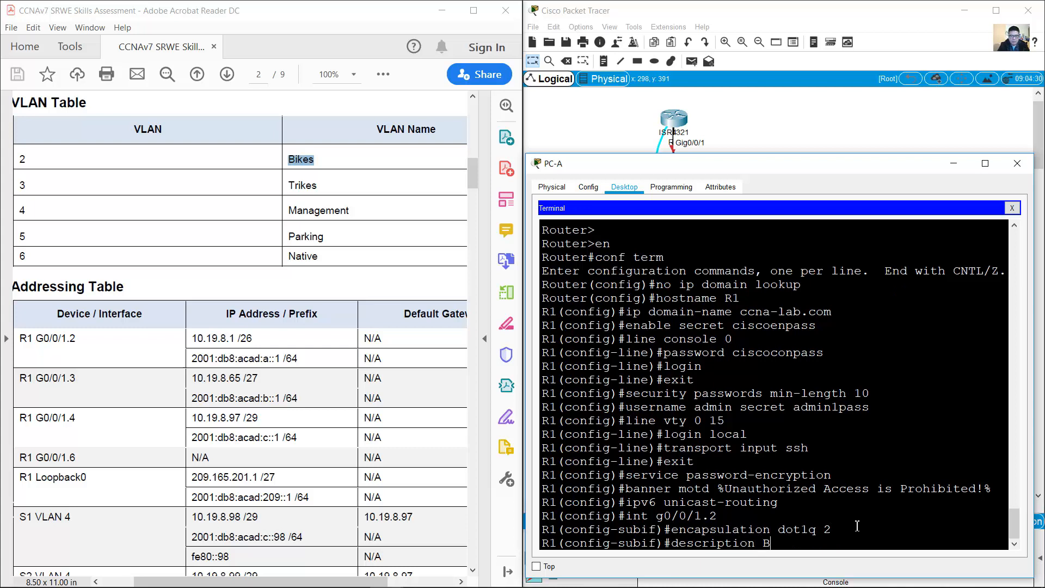
type("Bikes")
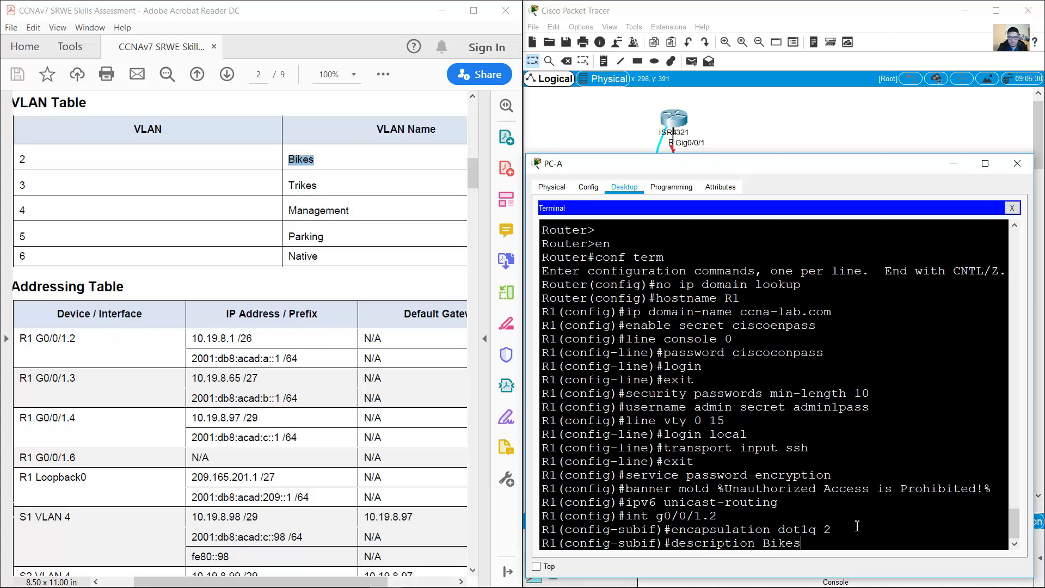
key("Return")
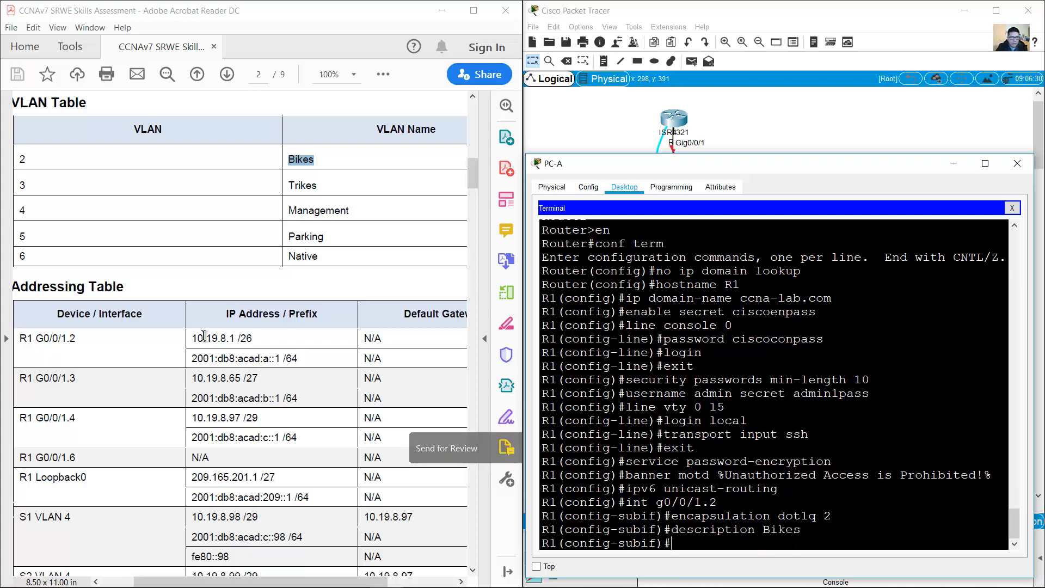
Step: Assign 10.19.8.1 255.255.255.192 and 2001:db8:acad:a::1/64 to G0/0/1.2
left_click_drag(192, 338, 316, 358)
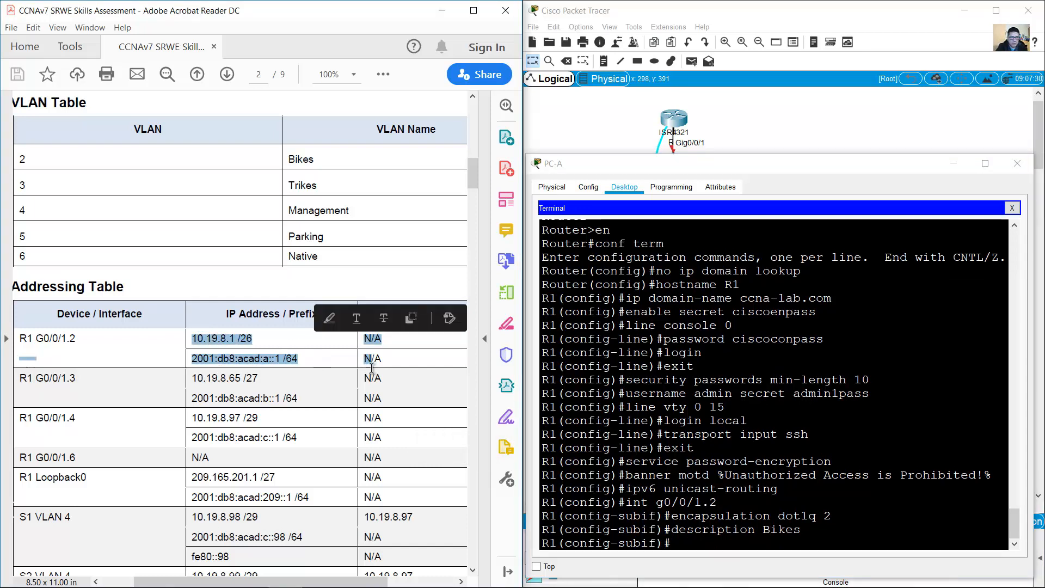
left_click(739, 469)
type("ip addres")
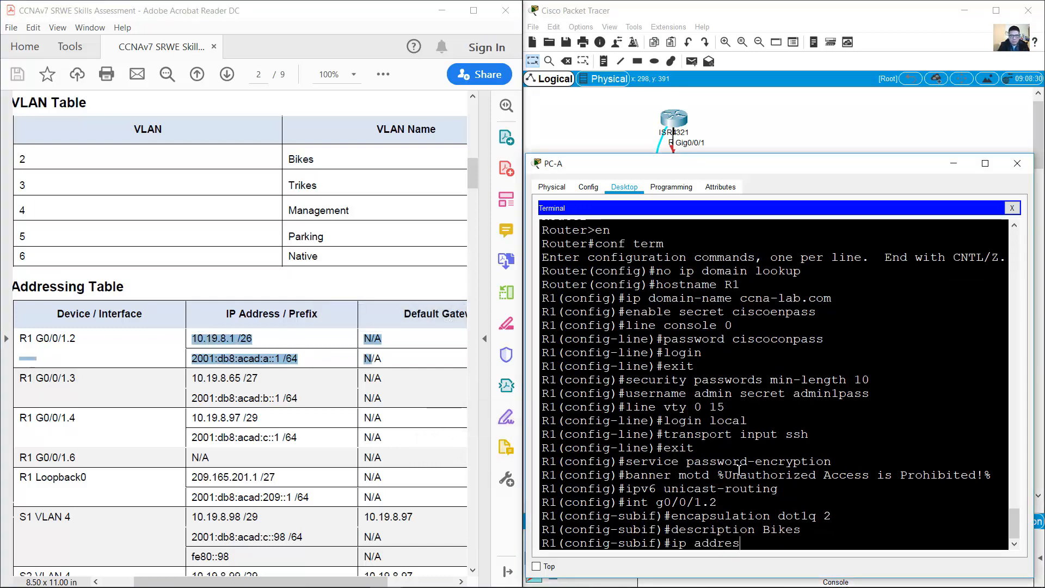
type("s 10.19.8")
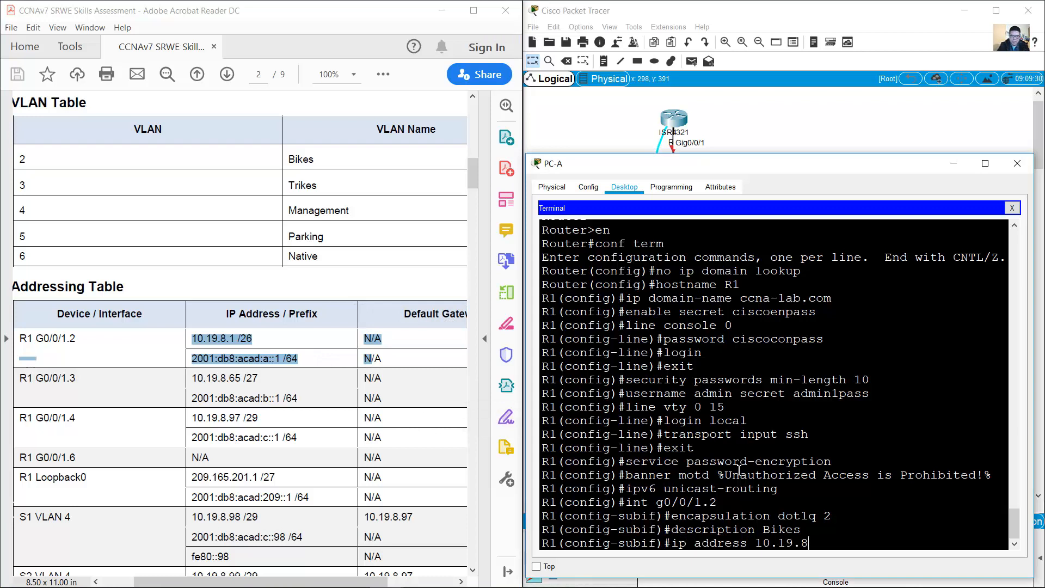
type(".1 255.255.255.192")
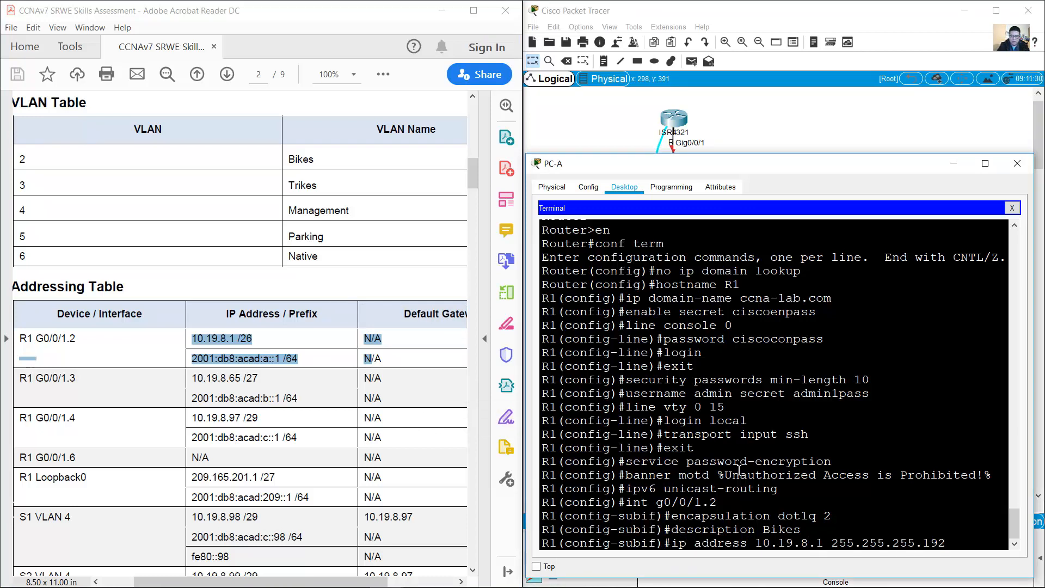
key("Return")
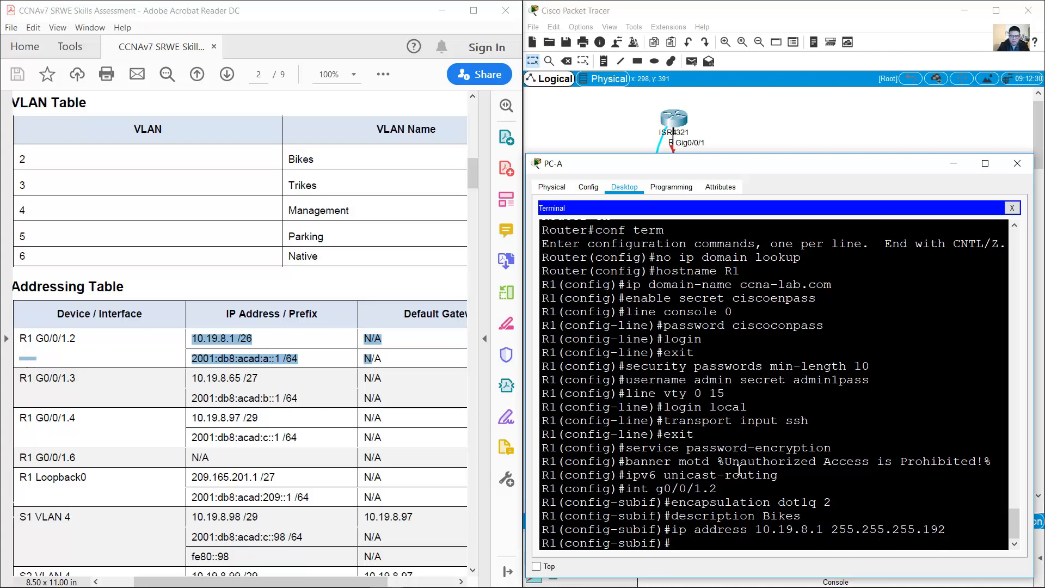
type("ipv6 address 2001:db8:acad:a::1")
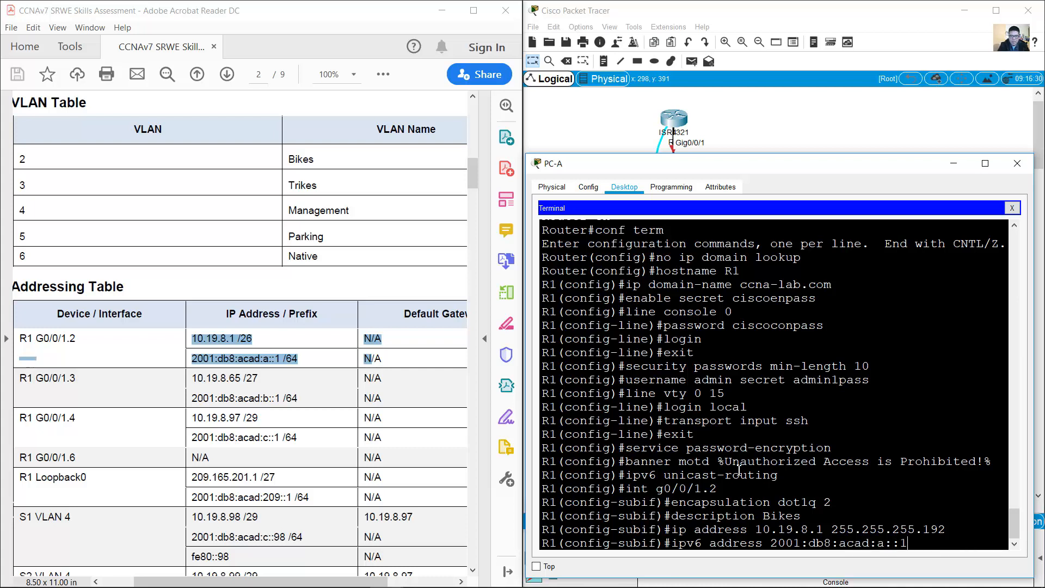
type("/64")
key("Return")
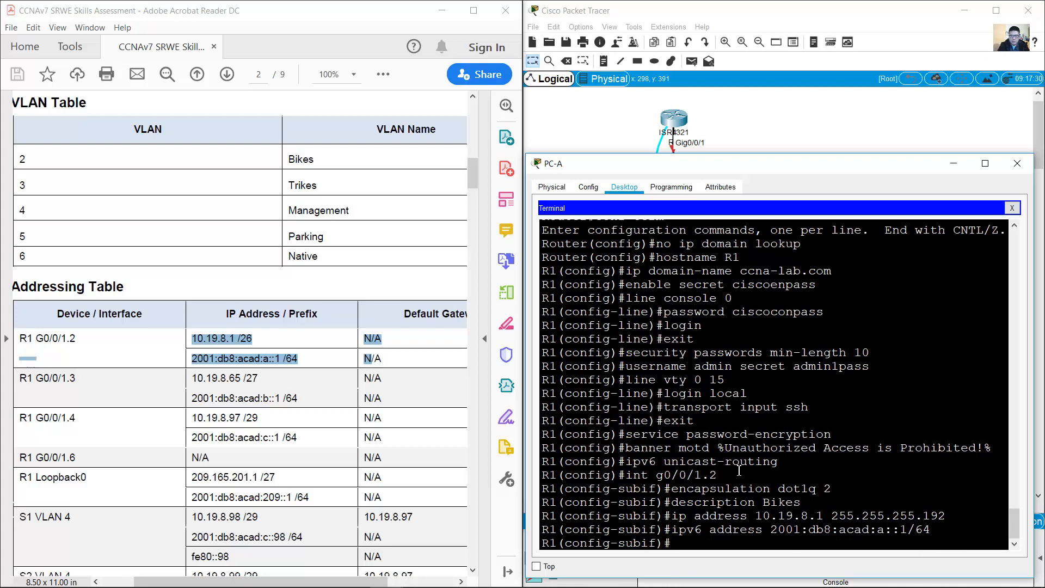
key("Up")
key("BackSpace")
key("BackSpace")
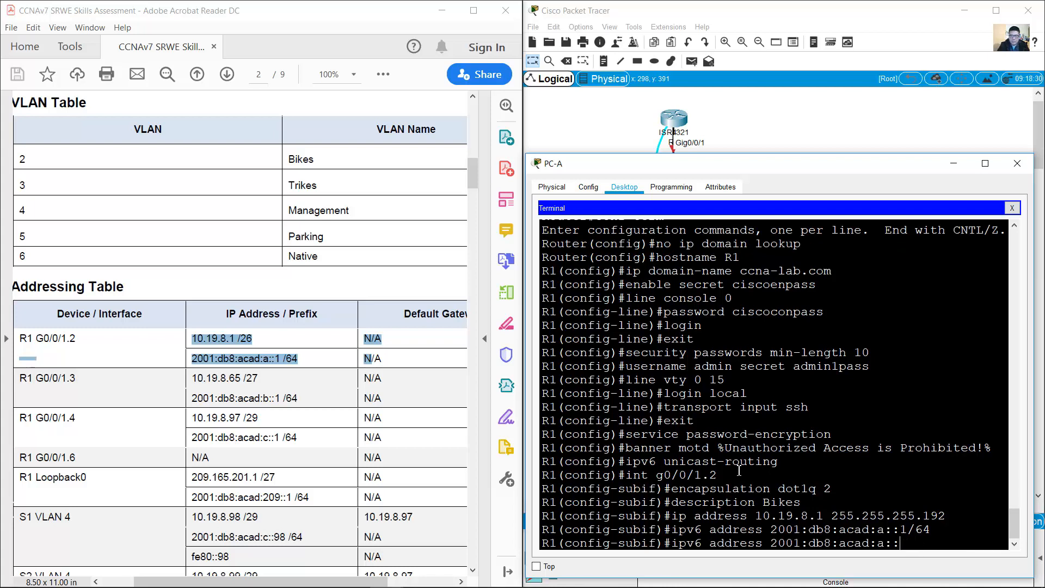
key("BackSpace")
key("BackSpace")
key("BackSpace")
key("BackSpace")
key("BackSpace")
key("BackSpace")
key("BackSpace")
key("BackSpace")
key("BackSpace")
key("BackSpace")
key("BackSpace")
key("BackSpace")
key("BackSpace")
key("BackSpace")
key("BackSpace")
Step: Add the link-local IPv6 address fe80::1 to G0/0/1.2
type("fe8")
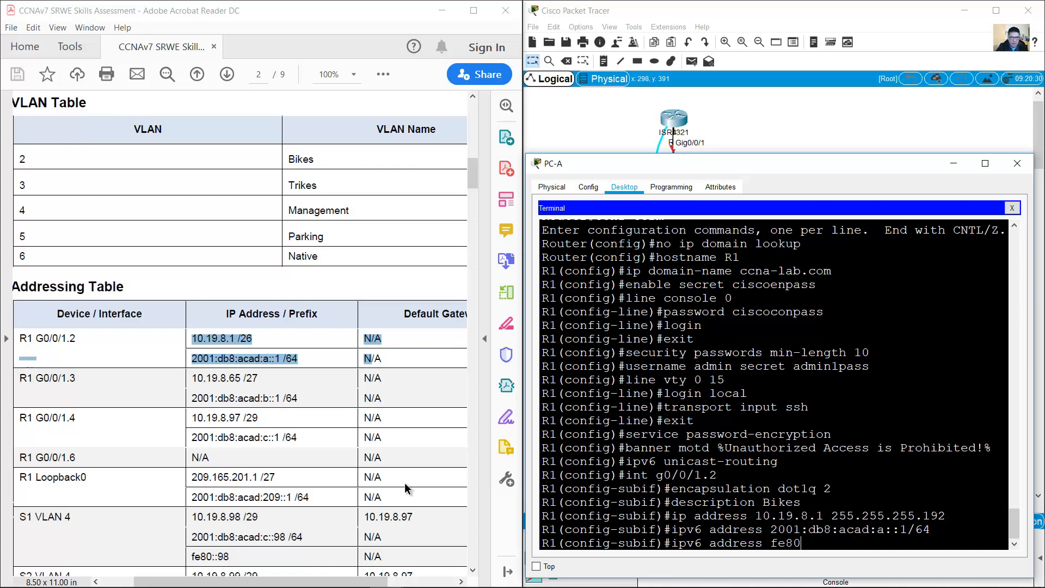
left_click_drag(475, 182, 462, 261)
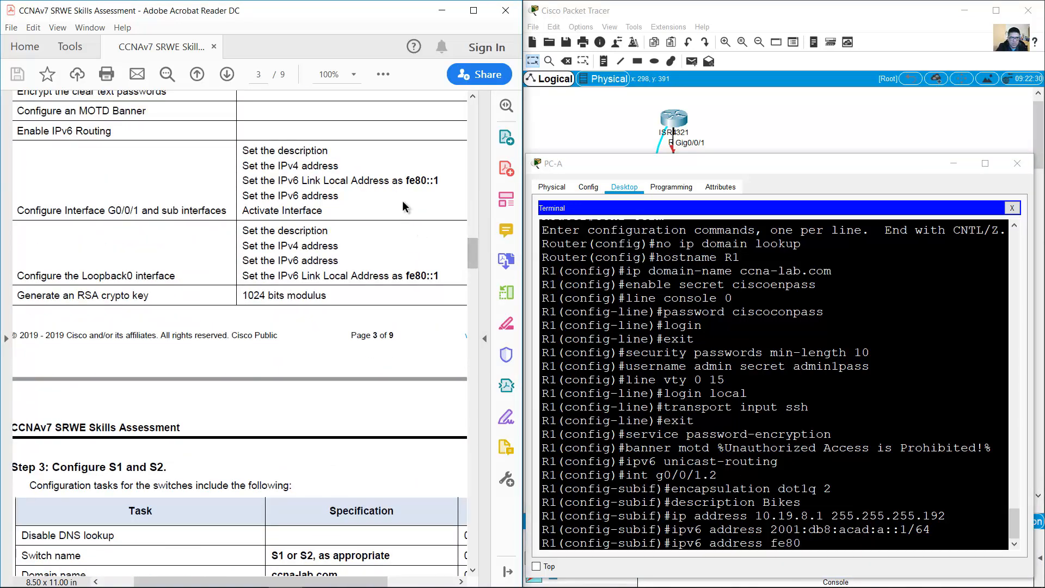
left_click_drag(405, 180, 445, 180)
left_click_drag(473, 253, 476, 185)
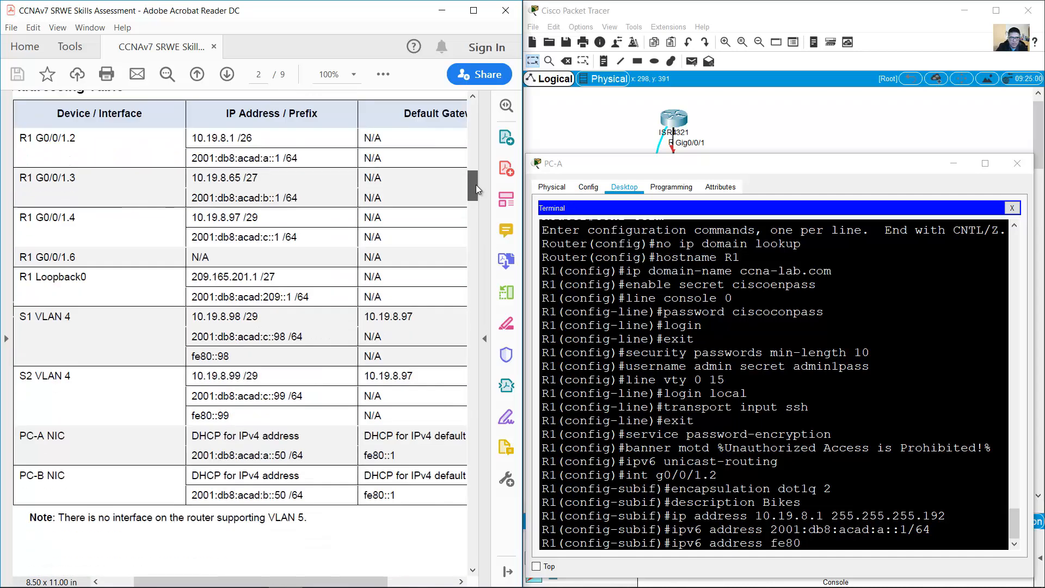
left_click(815, 536)
type("::1")
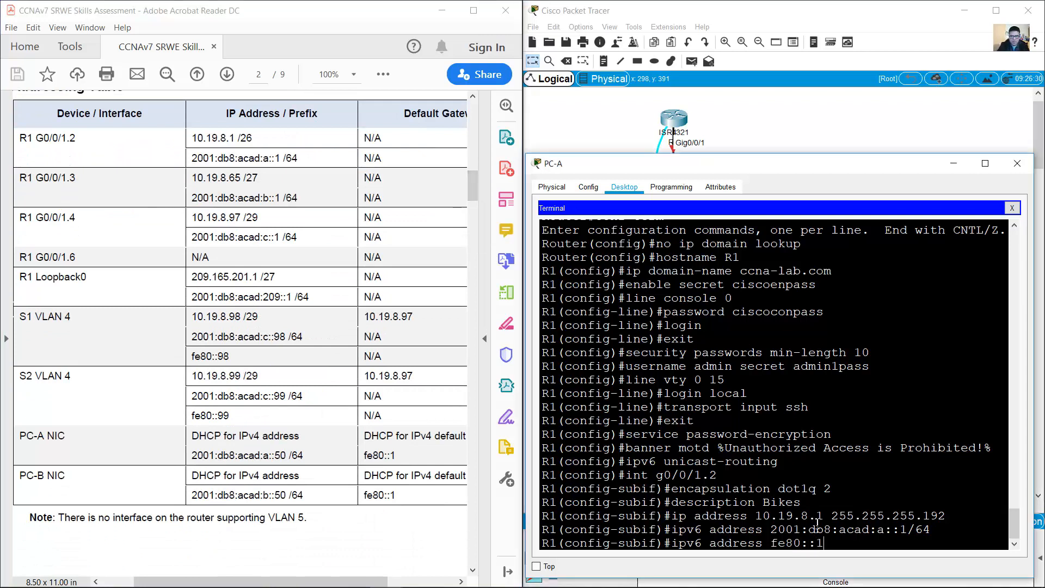
type(" link-local")
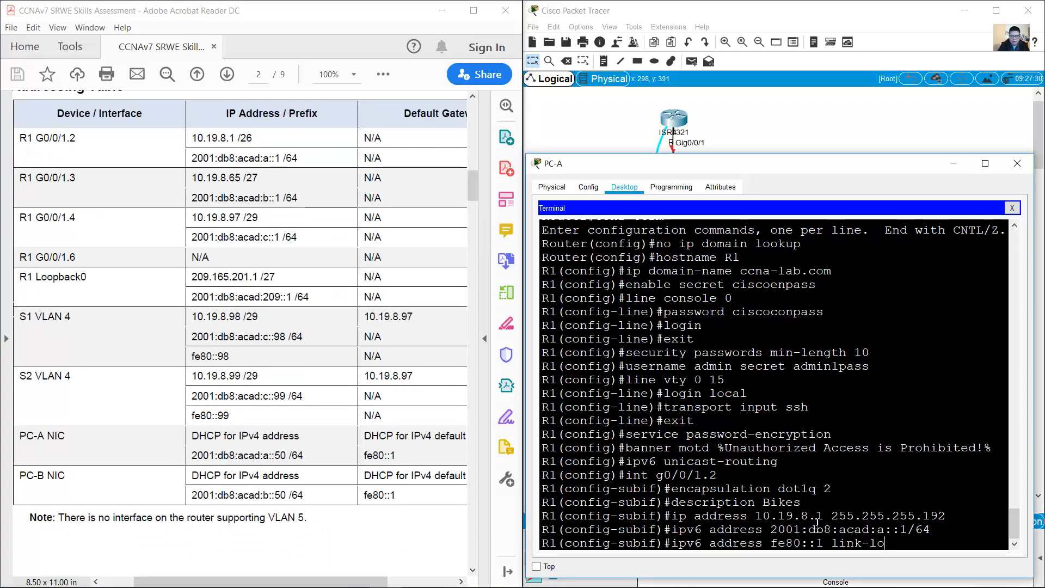
key("Return")
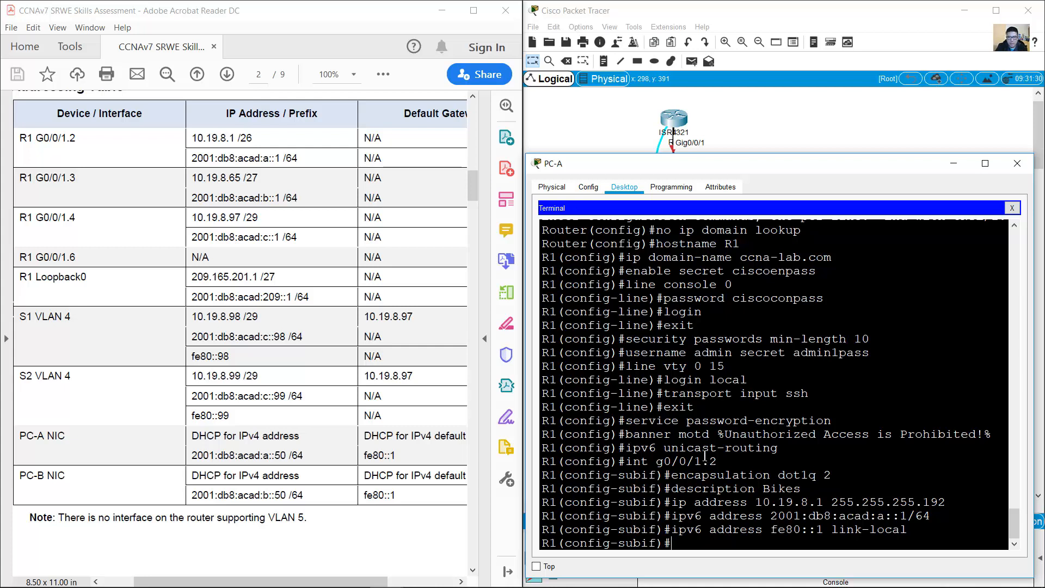
Step: Create subinterface G0/0/1.3 and tag it with encapsulation dot1q 3
left_click_drag(703, 461, 627, 461)
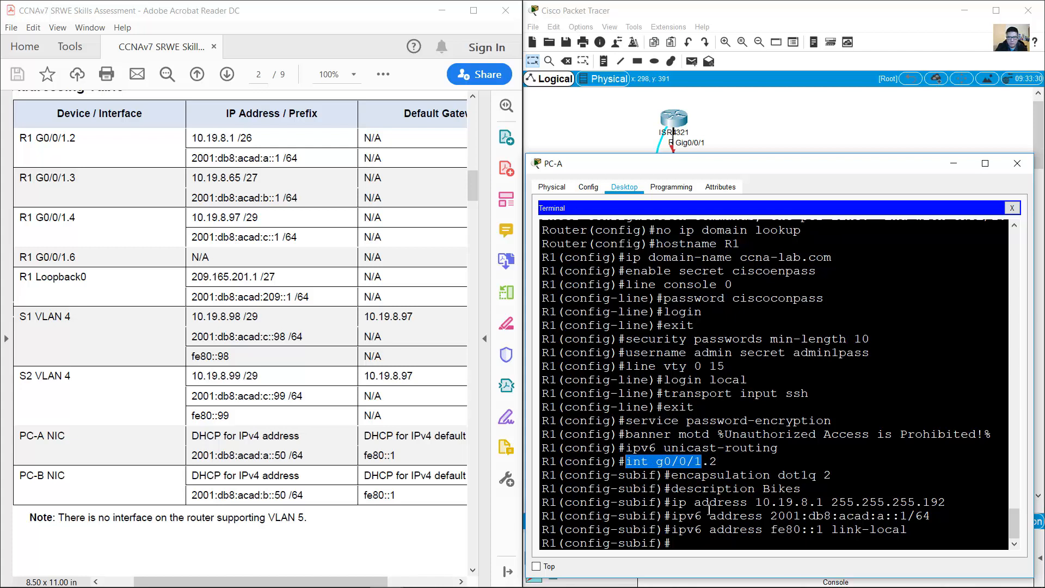
left_click(696, 544)
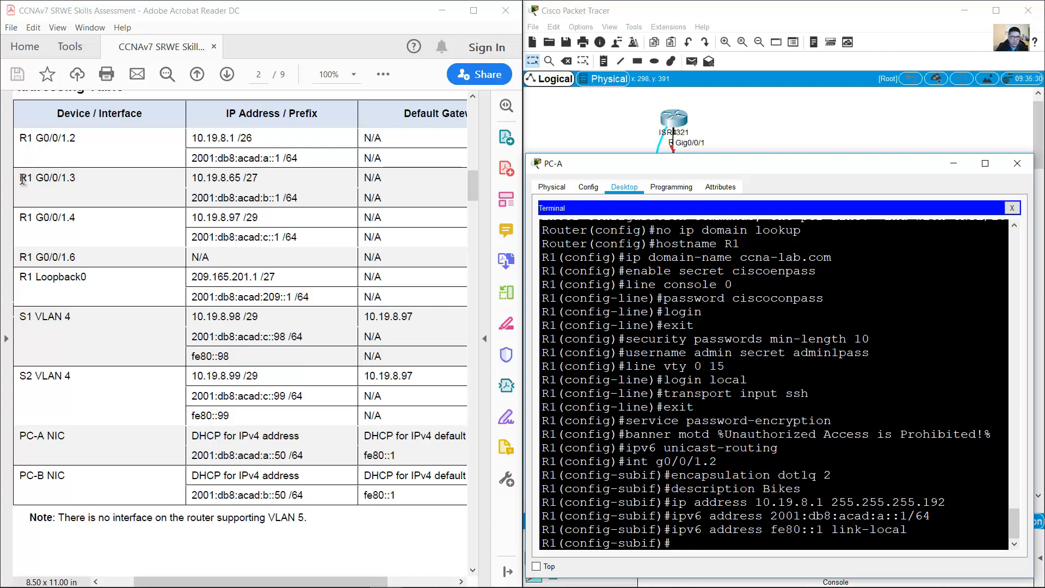
left_click_drag(20, 177, 396, 207)
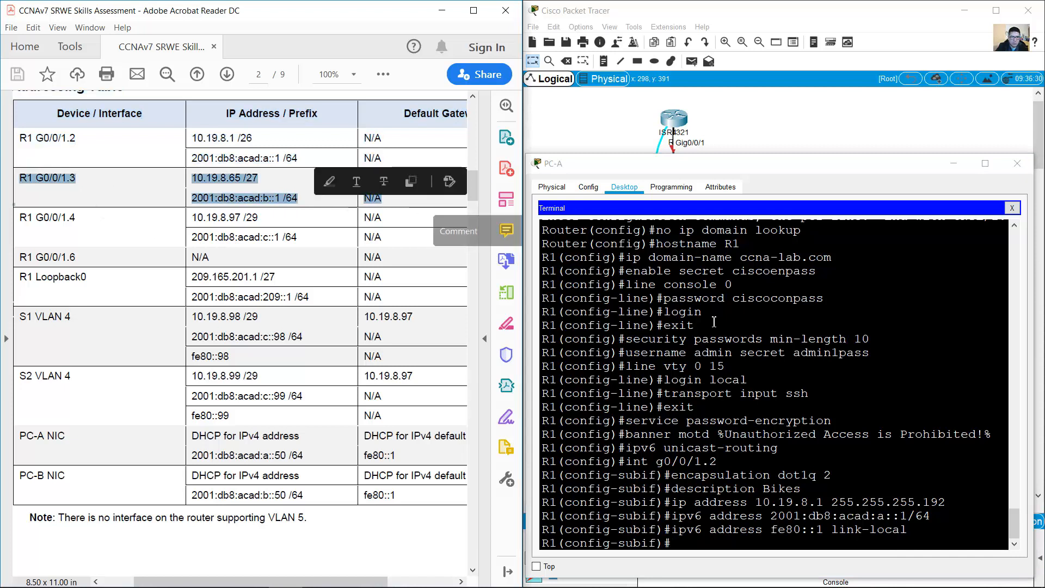
left_click(828, 404)
key("Up")
key("Up")
key("Up")
key("Up")
key("Up")
key("Up")
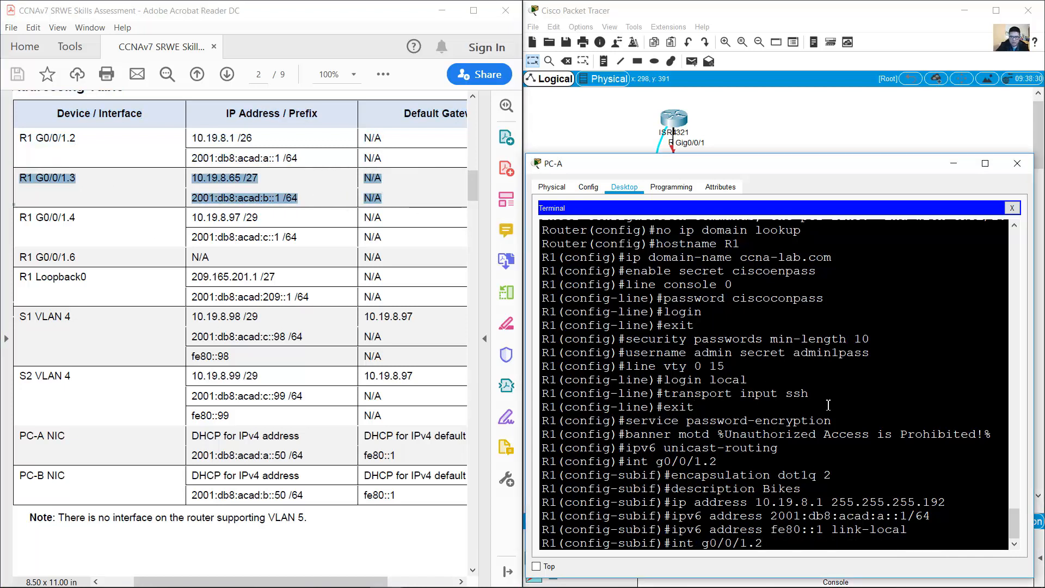
key("BackSpace")
type("3")
key("Return")
key("Up")
key("Up")
key("Up")
key("Up")
key("Up")
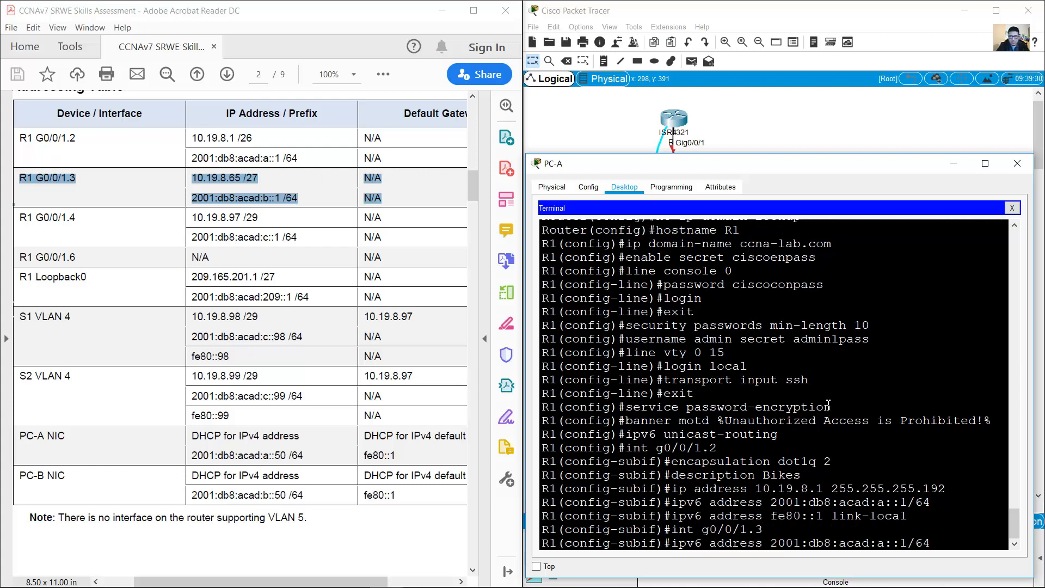
key("Up")
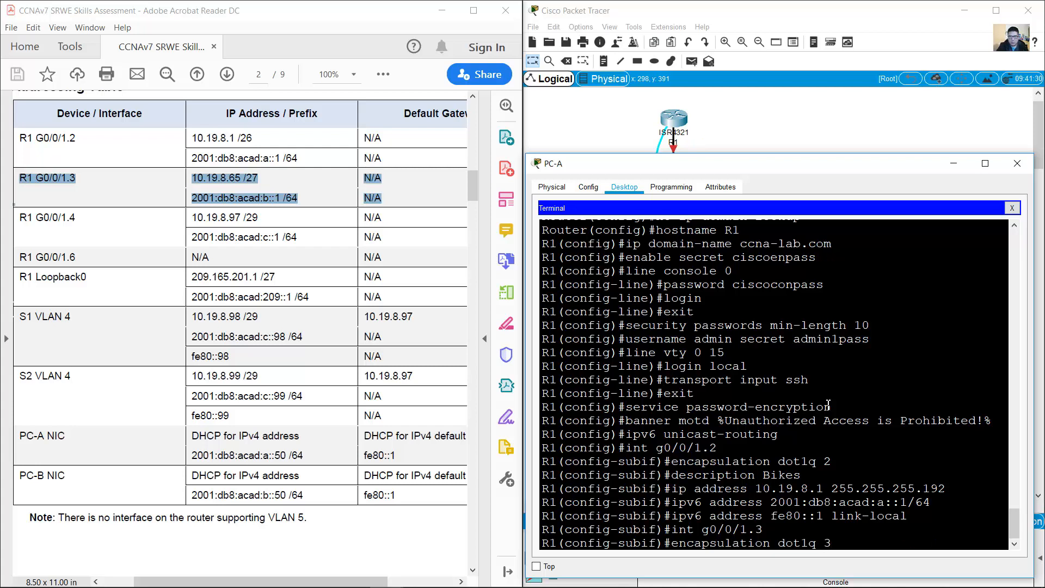
key("Return")
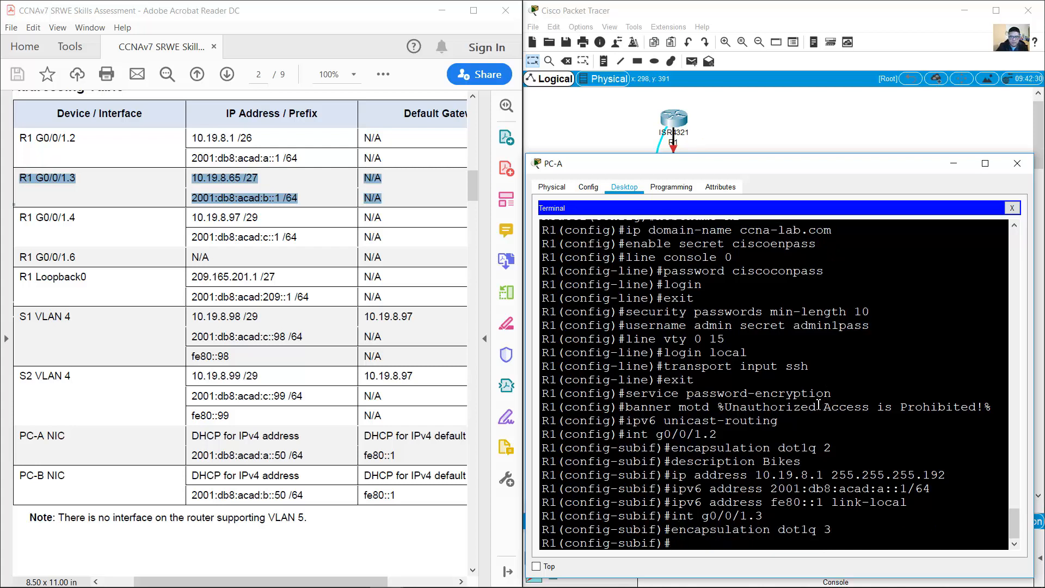
Step: Give G0/0/1.3 the description Trikes
left_click(418, 250)
scroll(418, 249, "up", 5)
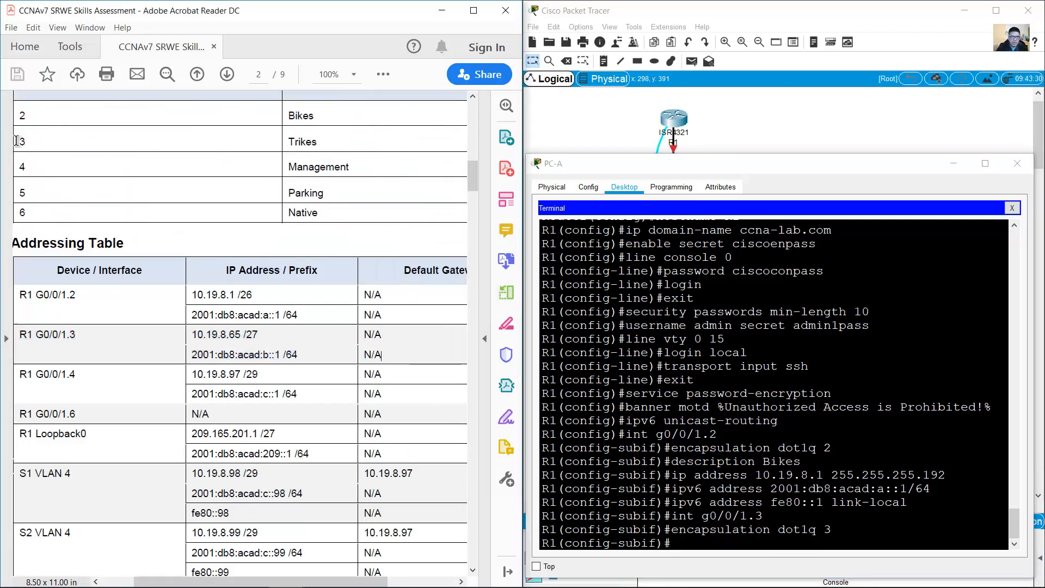
double_click(302, 141)
left_click(825, 400)
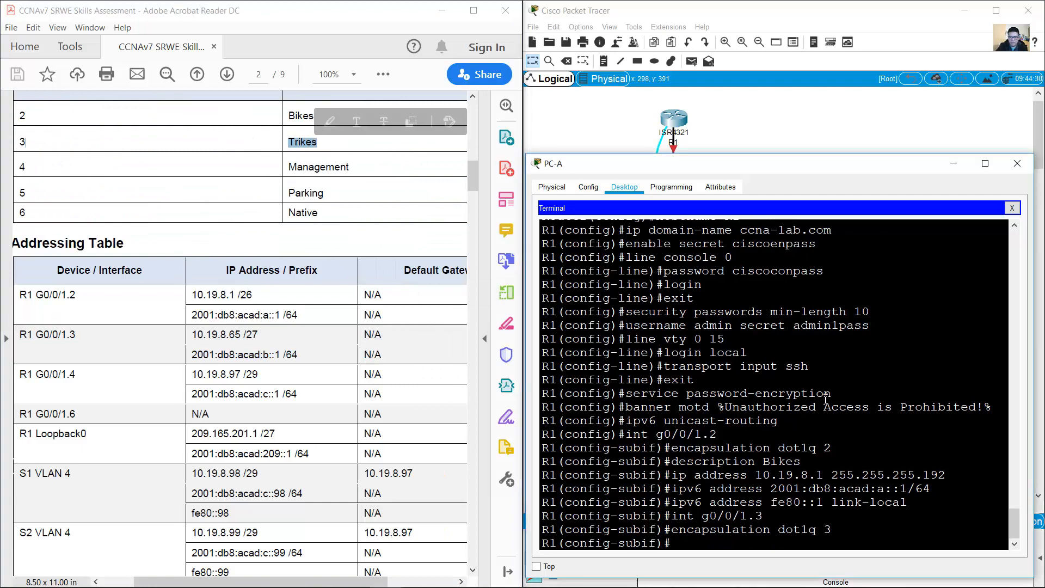
key("Up")
key("Up")
key("Up")
key("Up")
key("Up")
key("Up")
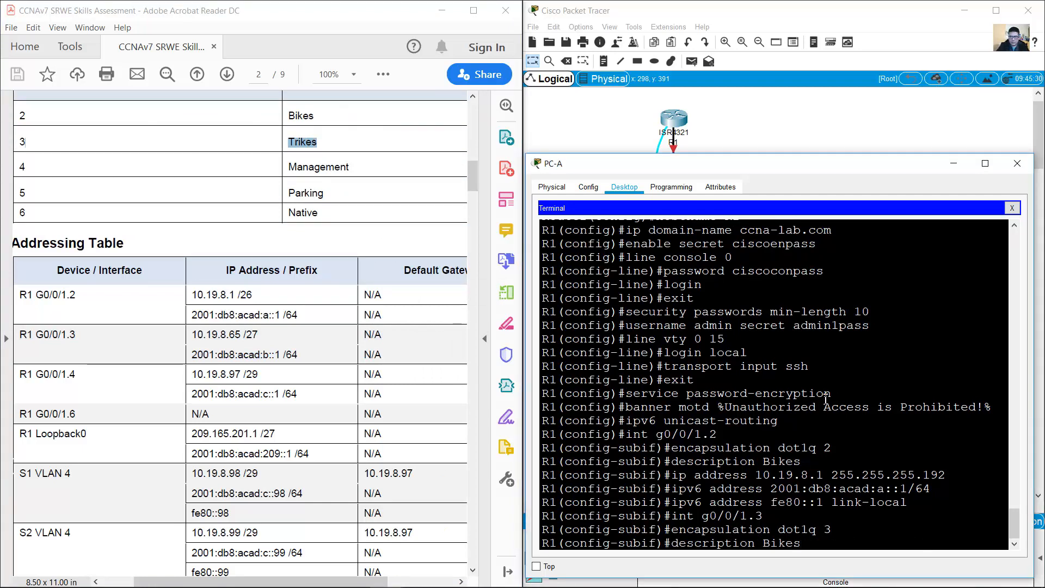
key("BackSpace")
type("Tr")
key("Return")
Step: Assign IPv4 address 10.19.8.65 with a /27 mask to G0/0/1.3
scroll(383, 313, "down", 1)
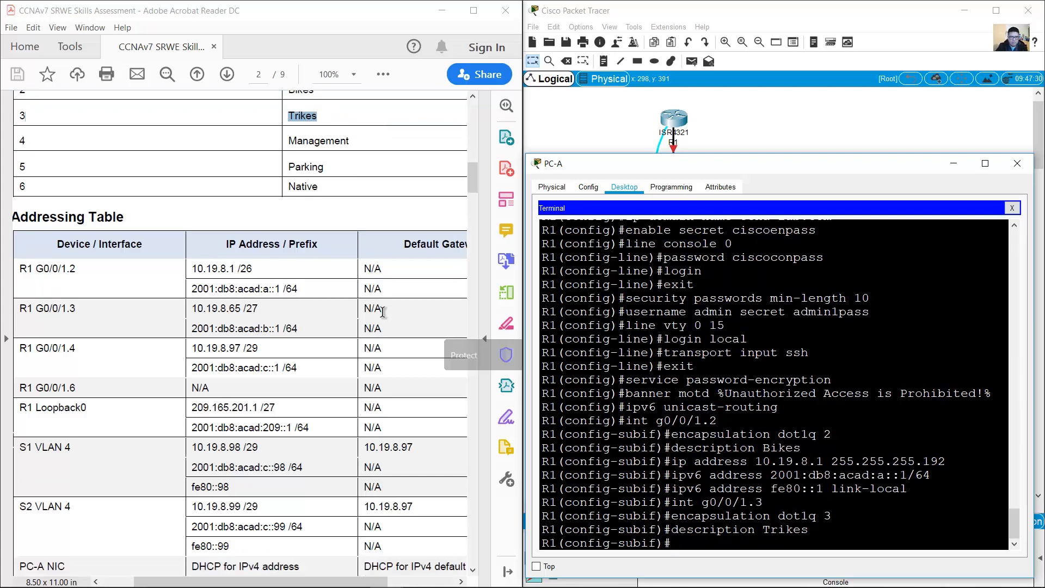
left_click_drag(25, 309, 307, 330)
left_click(819, 438)
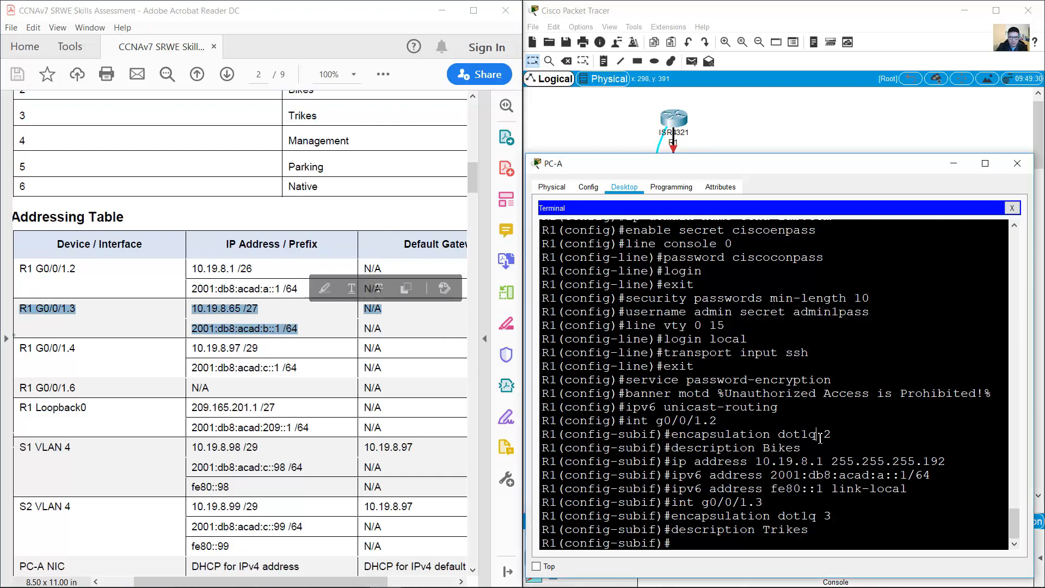
key("Up")
key("Up")
key("Up")
key("Up")
key("Up")
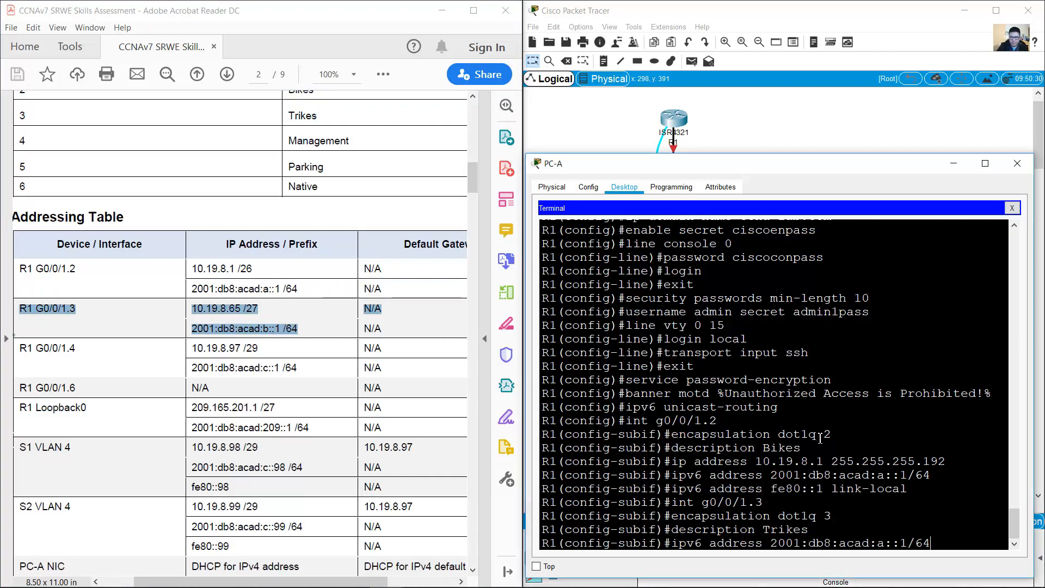
key("Up")
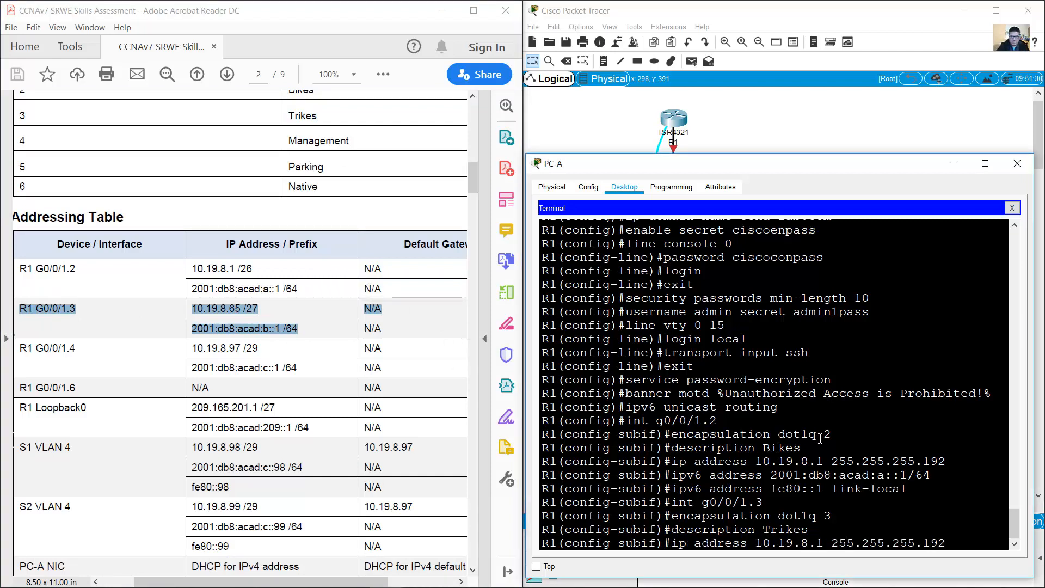
key("Left")
key("Left")
key("Left")
key("Left")
key("Left")
key("Left")
key("Left")
key("Left")
key("Left")
key("Left")
key("Left")
key("Left")
key("Left")
key("Left")
key("Left")
key("Left")
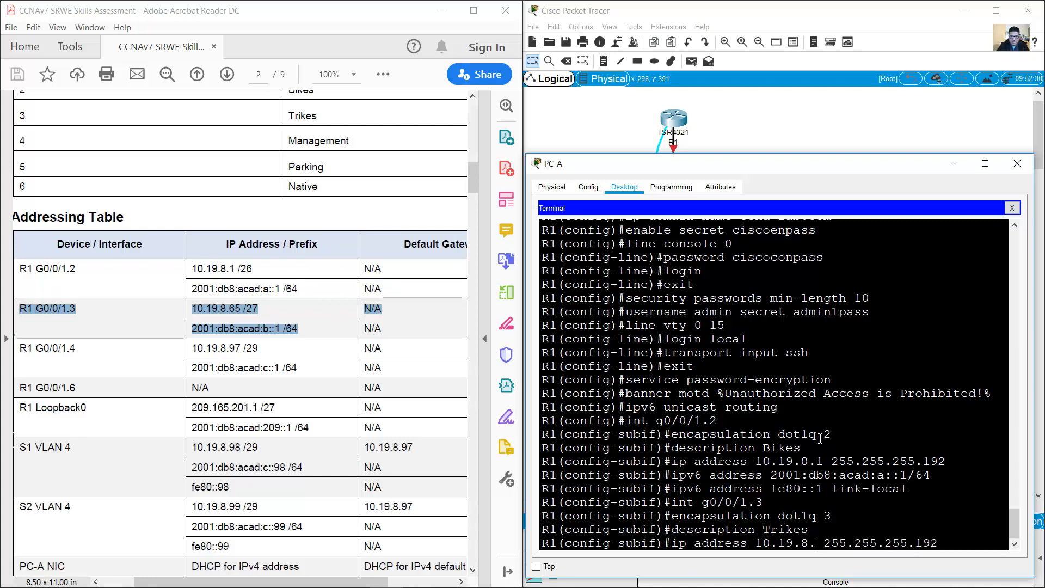
key("BackSpace")
type("65")
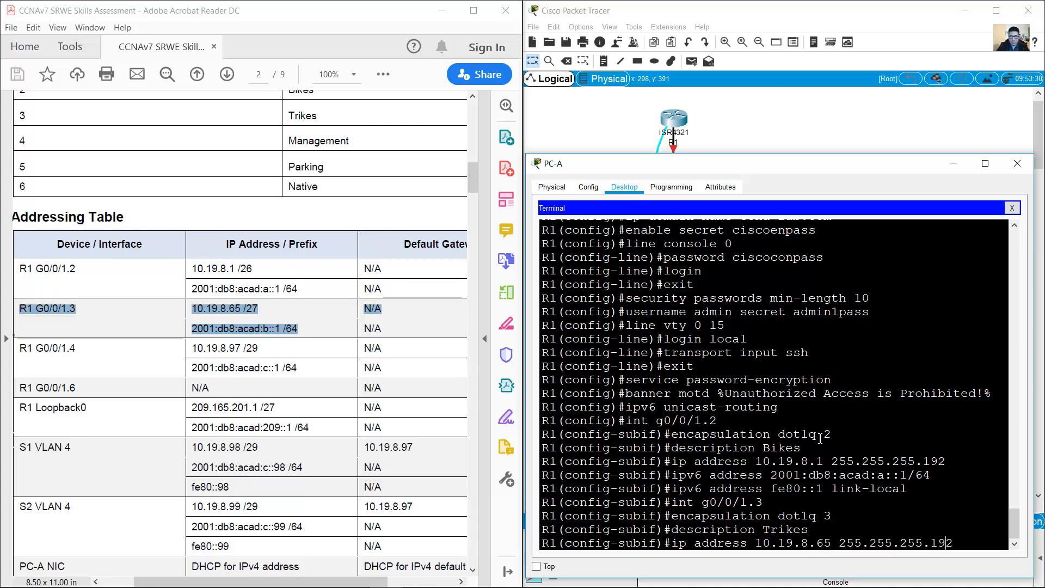
type("224")
key("Return")
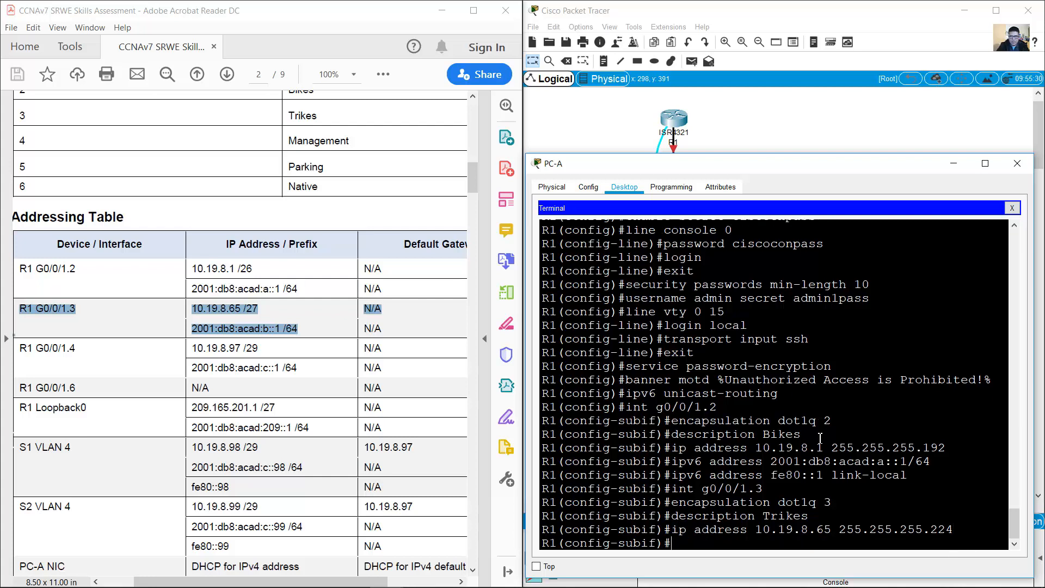
Step: Add 2001:db8:acad:b::1/64 and link-local fe80::1 to G0/0/1.3
type("ipv6 address 2001:db8:acad:a::1/64")
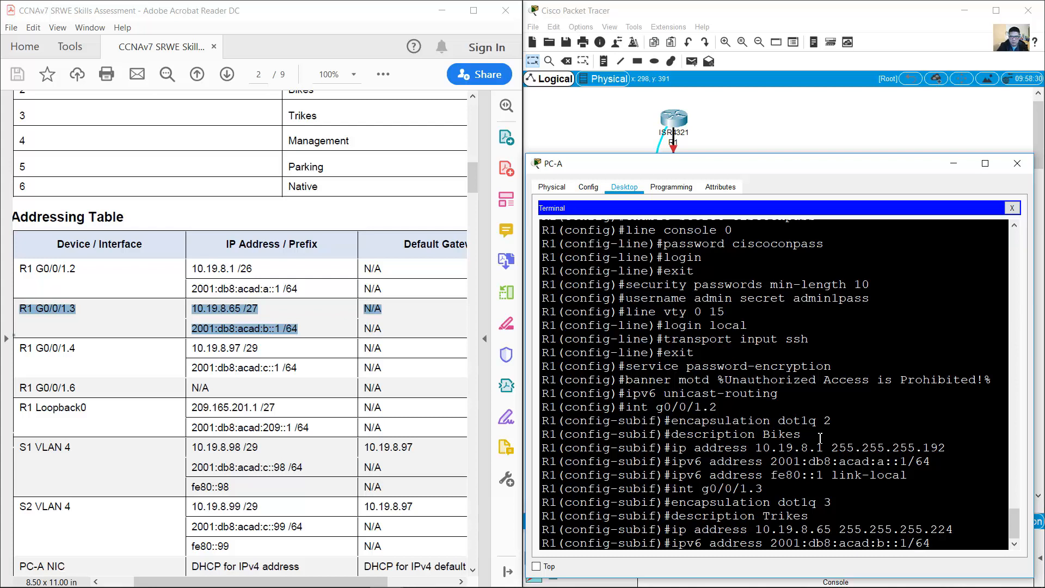
key("Return")
type("ipv6 address fe80::1 link-local")
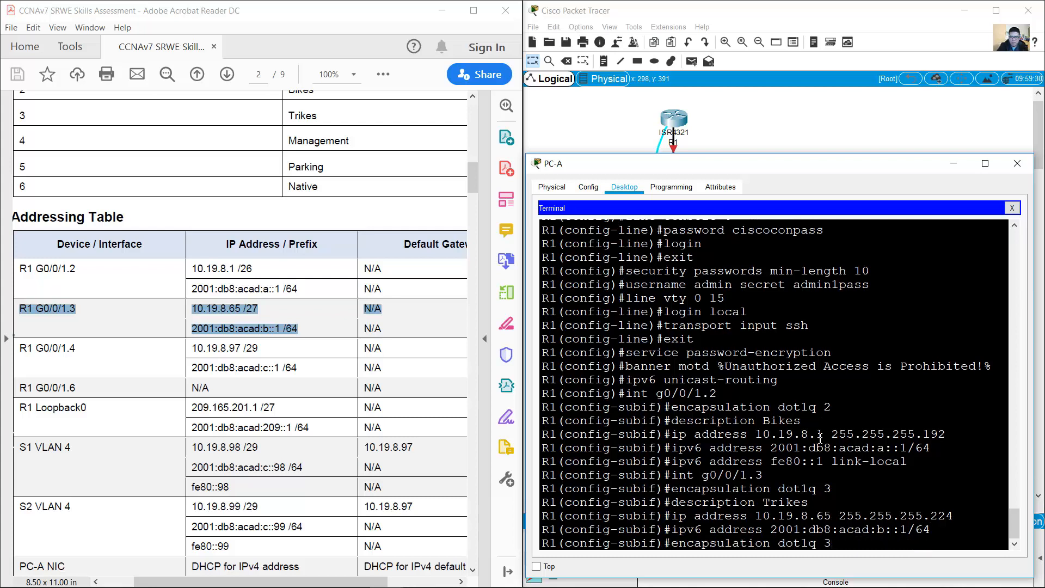
key("Return")
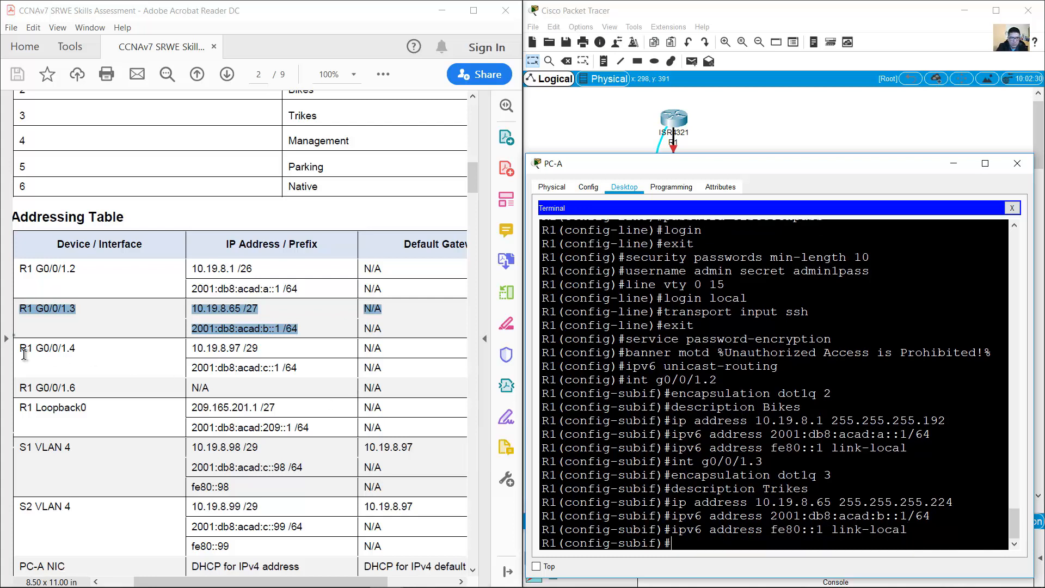
left_click_drag(22, 351, 301, 372)
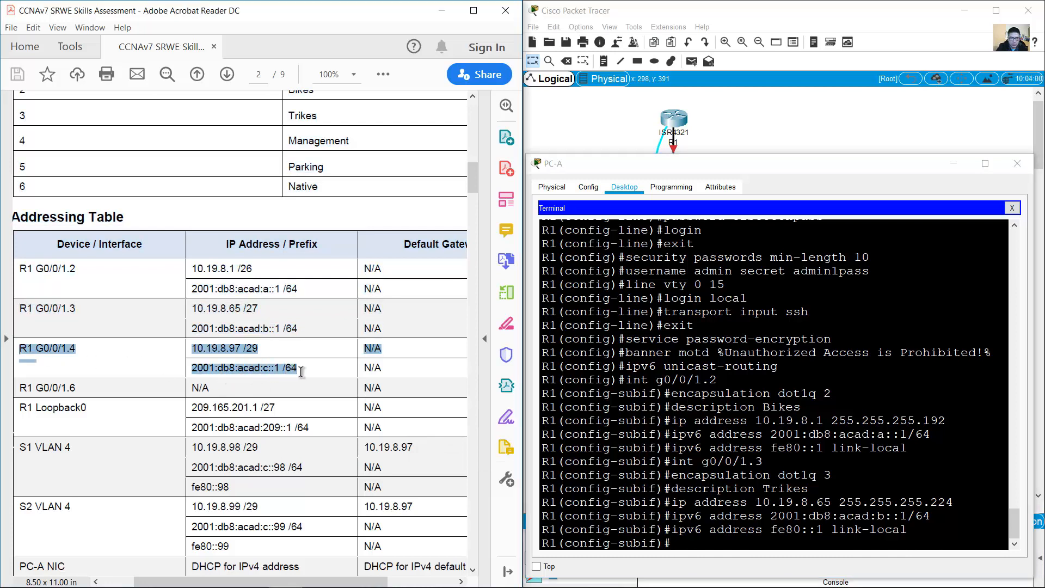
Step: Create subinterface G0/0/1.4 with encapsulation dot1q 4
left_click(766, 428)
key("Up")
key("Up")
key("Up")
key("Up")
key("Up")
key("Up")
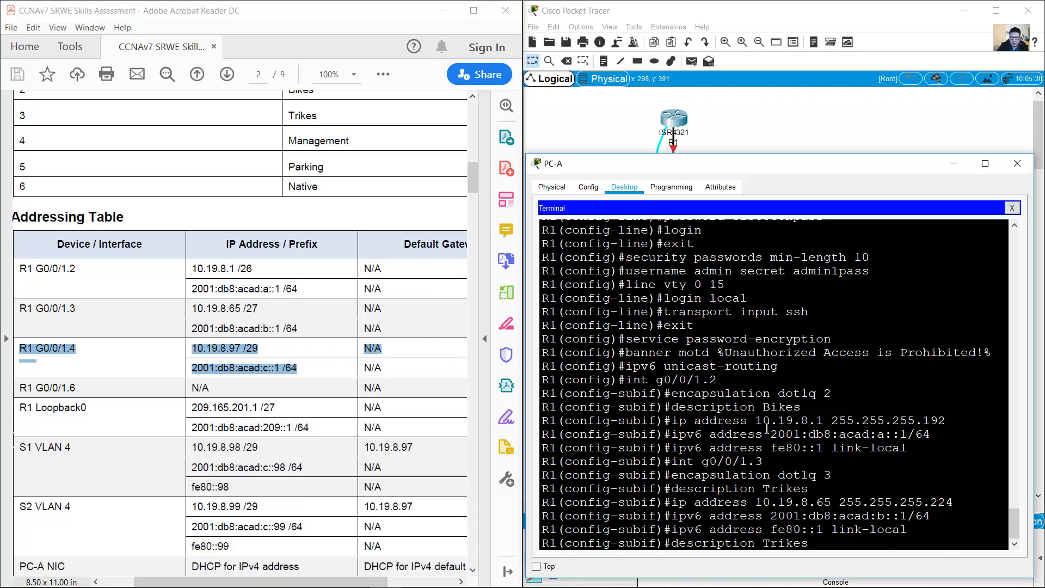
type("4")
key("Return")
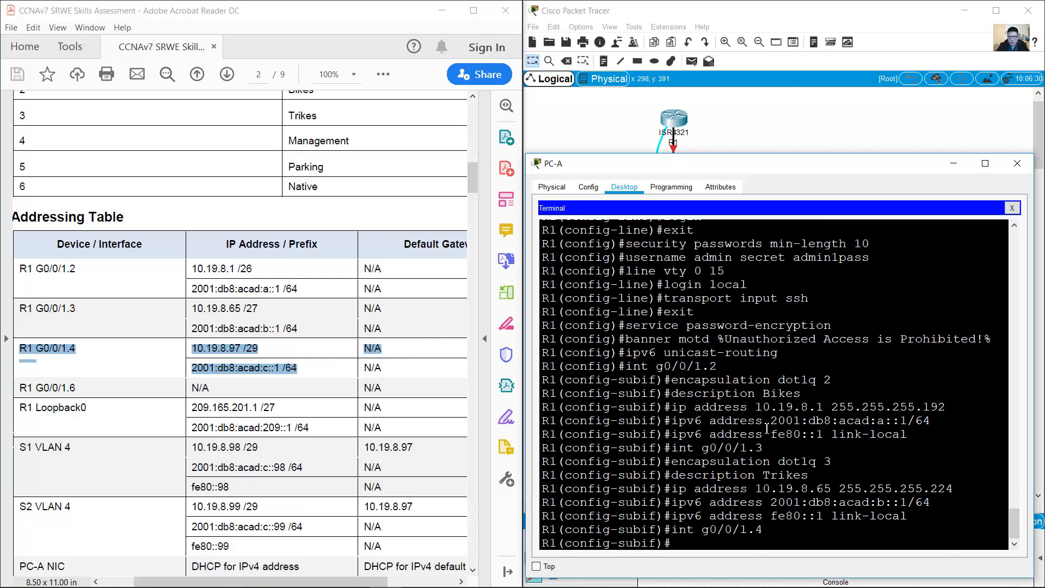
key("Up")
key("Up")
key("Up")
key("Up")
key("Up")
key("Up")
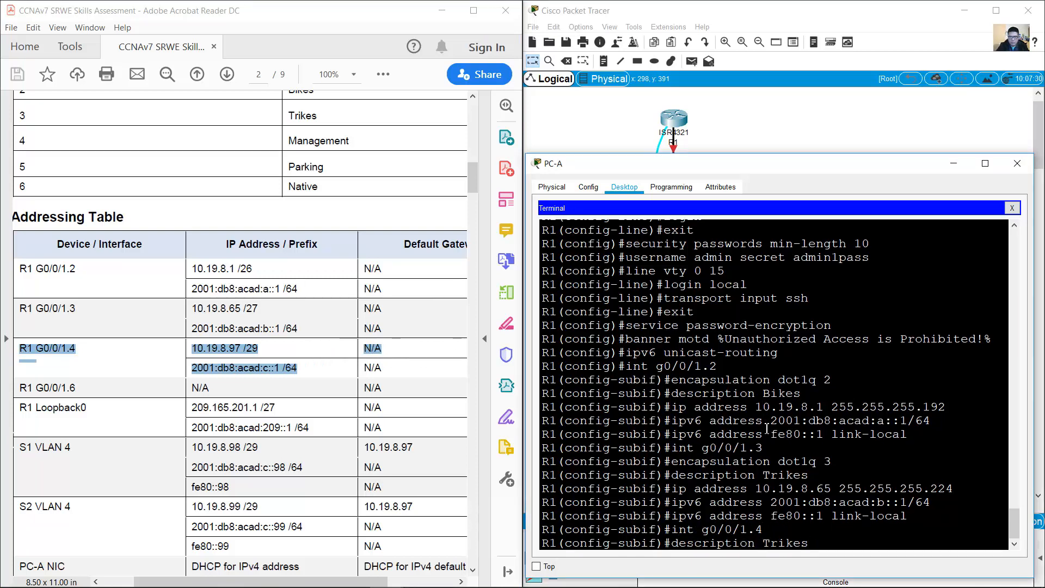
key("Return")
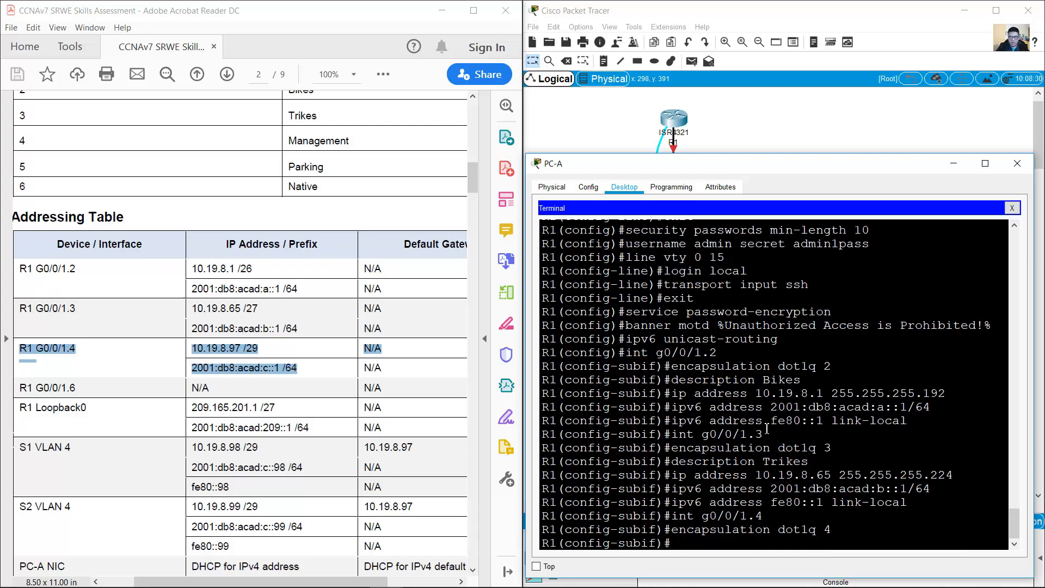
Step: Set the G0/0/1.4 description to Management
left_click_drag(16, 141, 351, 143)
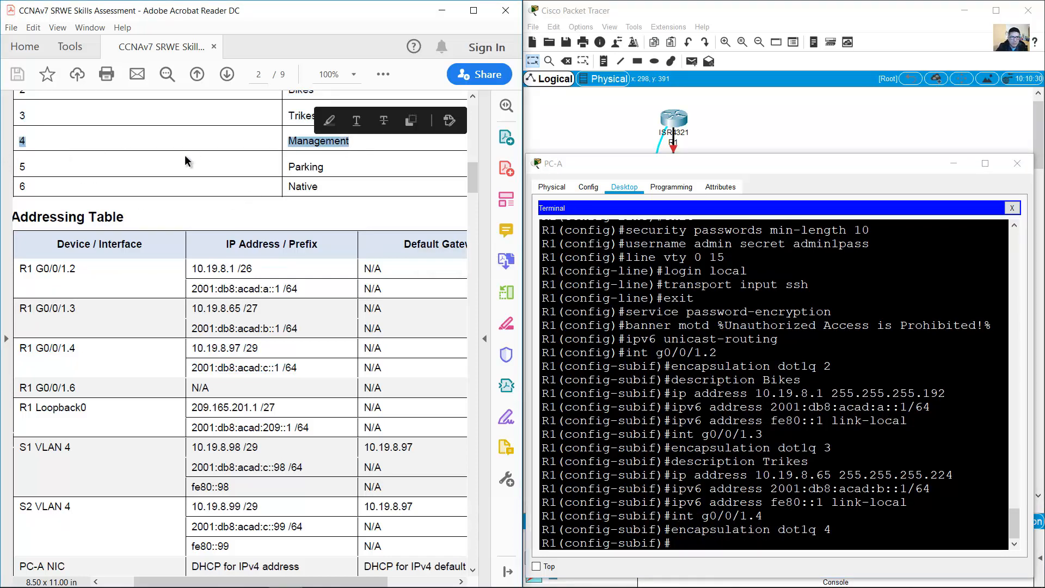
scroll(343, 159, "up", 3)
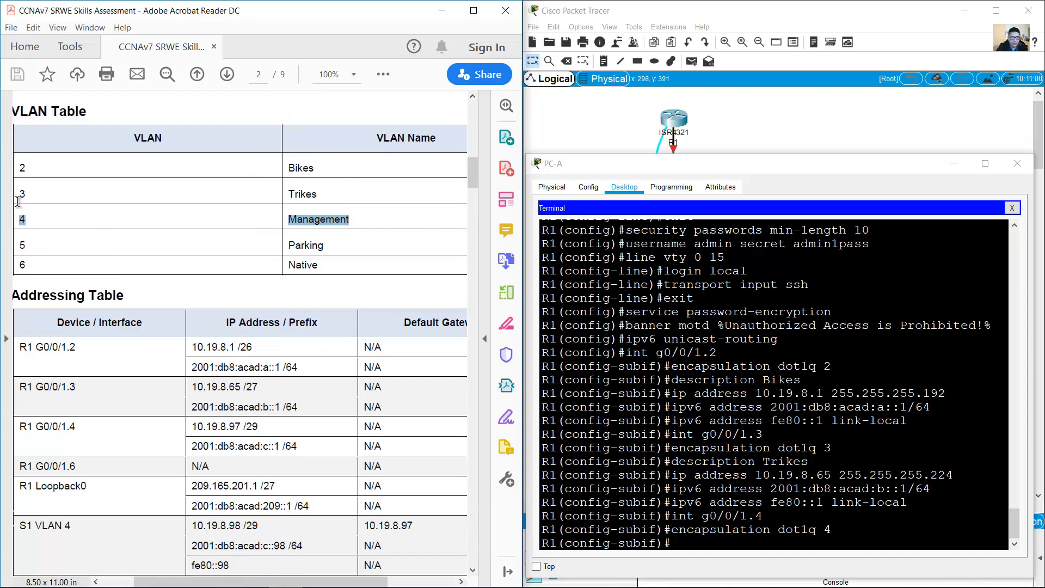
scroll(350, 226, "down", 3)
scroll(350, 226, "down", 1)
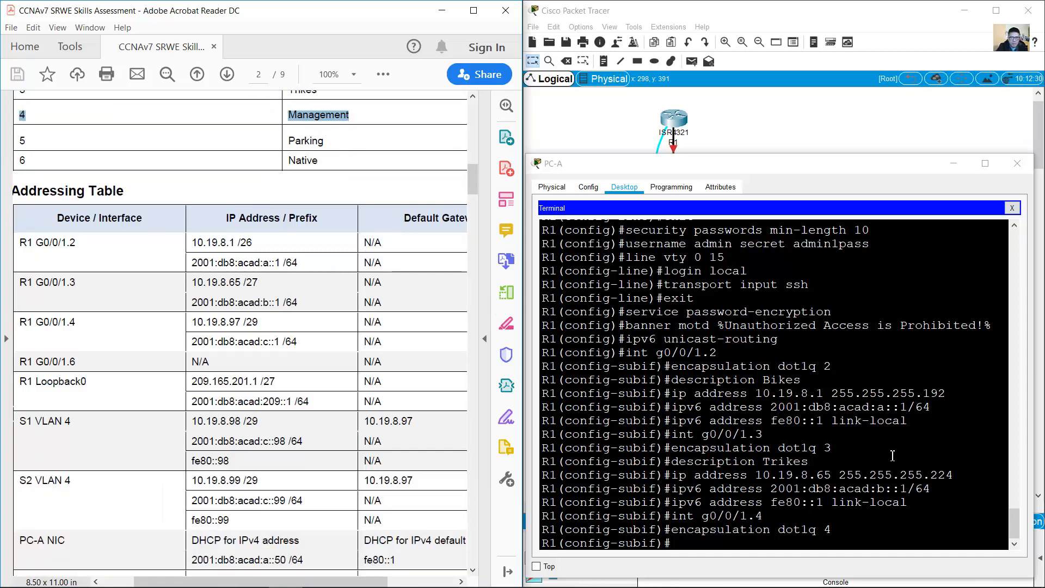
left_click(841, 487)
key("Up")
key("Up")
key("Up")
key("Up")
key("Up")
key("Up")
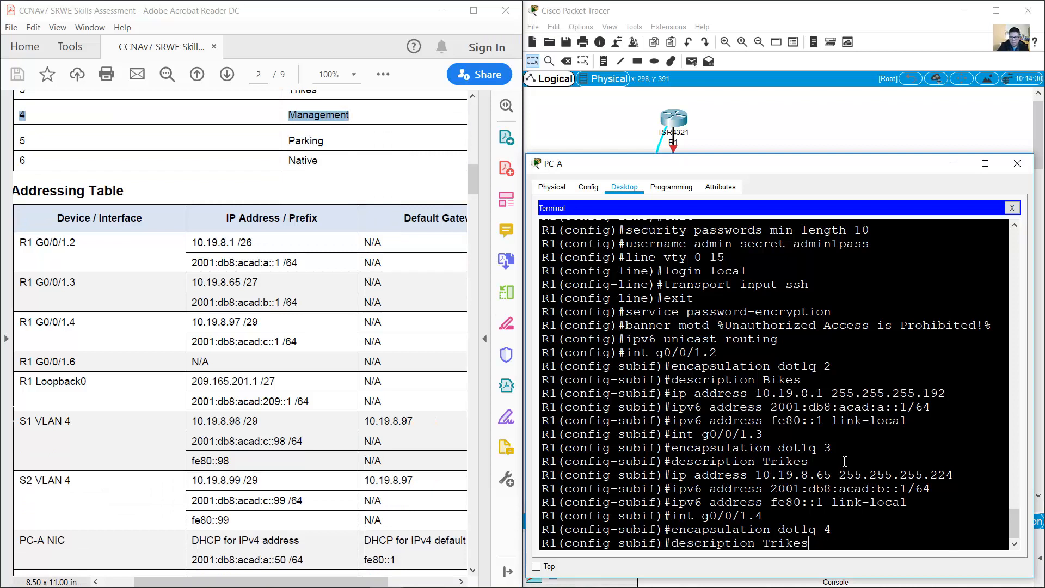
key("BackSpace")
key("BackSpace")
key("BackSpace")
key("BackSpace")
type("Management")
key("Return")
Step: Assign 10.19.8.97 255.255.255.248 to G0/0/1.4
key("Up")
key("Up")
key("Up")
key("Up")
key("Up")
key("Up")
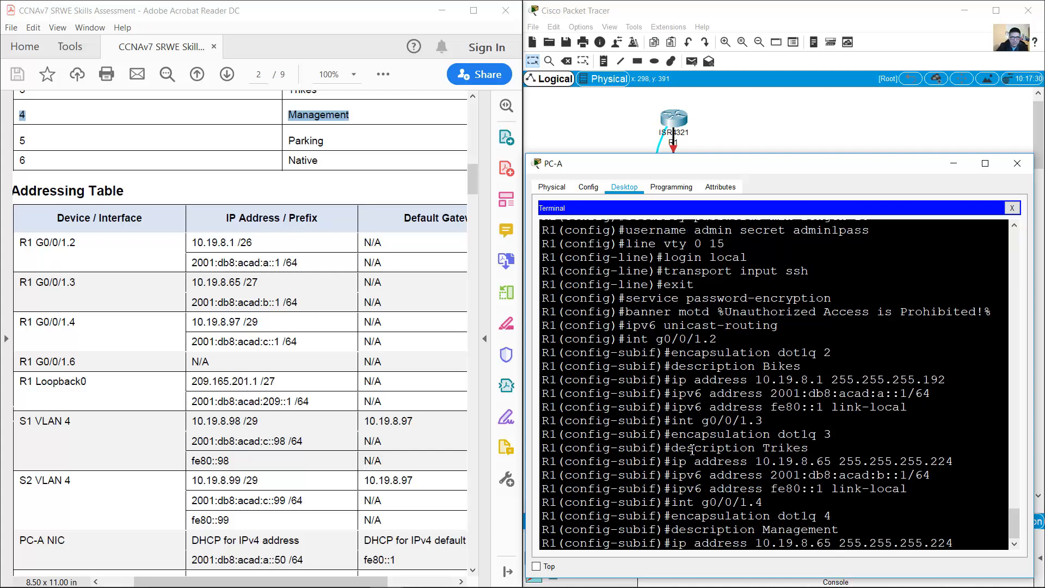
left_click_drag(20, 322, 300, 336)
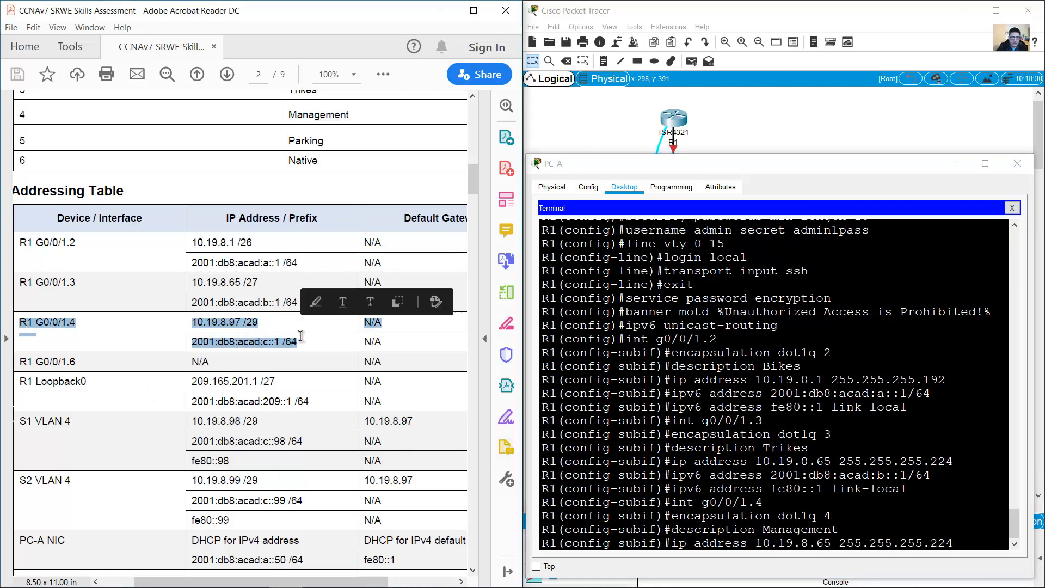
left_click(897, 461)
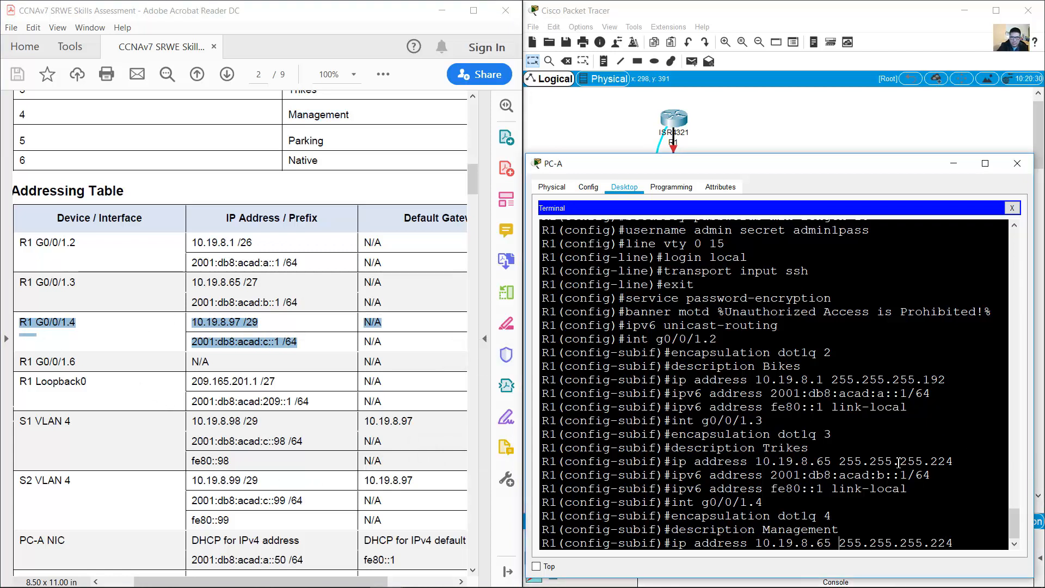
key("BackSpace")
key("BackSpace")
type("97")
type("4")
key("Return")
Step: Add 2001:db8:acad:c::1/64 and link-local fe80::1 to G0/0/1.4
key("Up")
key("Up")
key("Up")
key("Up")
key("Up")
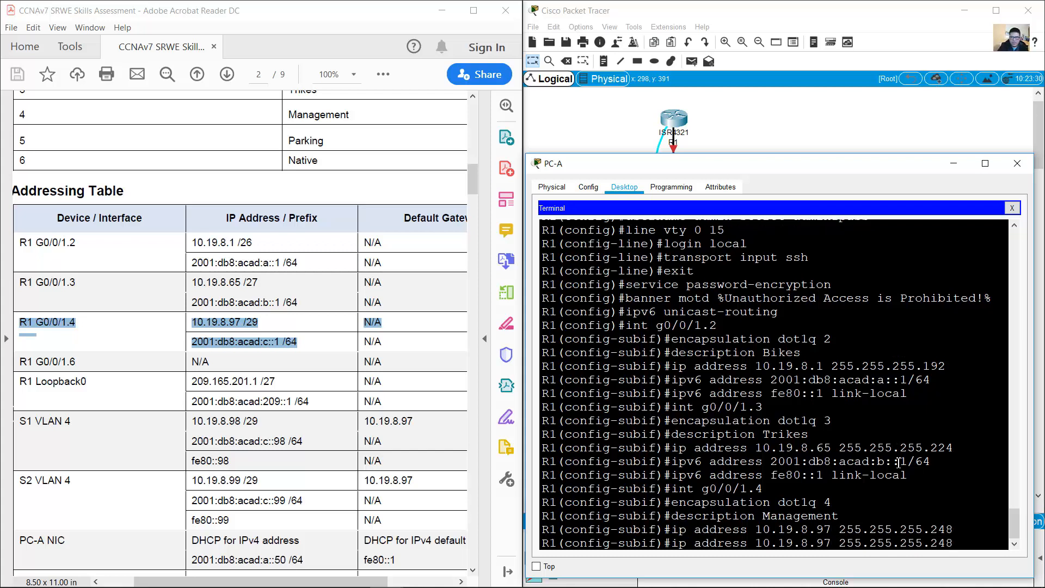
key("Up")
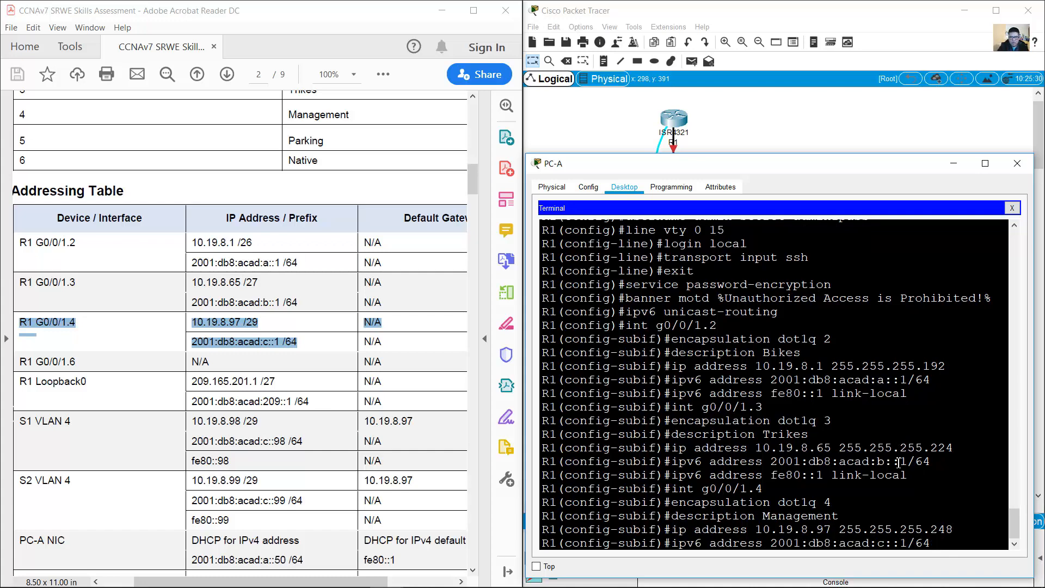
key("Return")
key("Up")
key("Up")
key("Up")
key("Up")
key("Up")
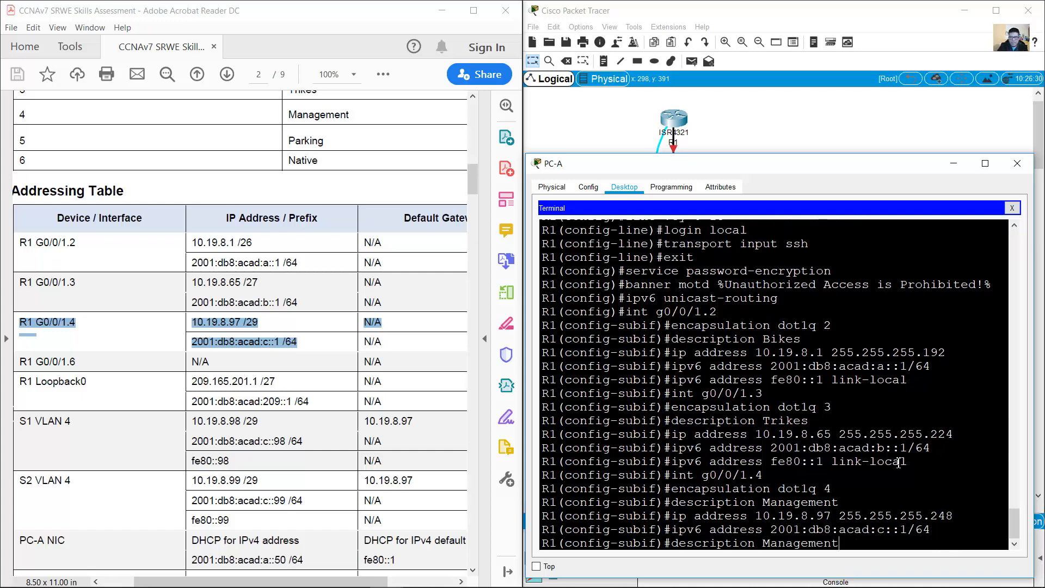
key("Up")
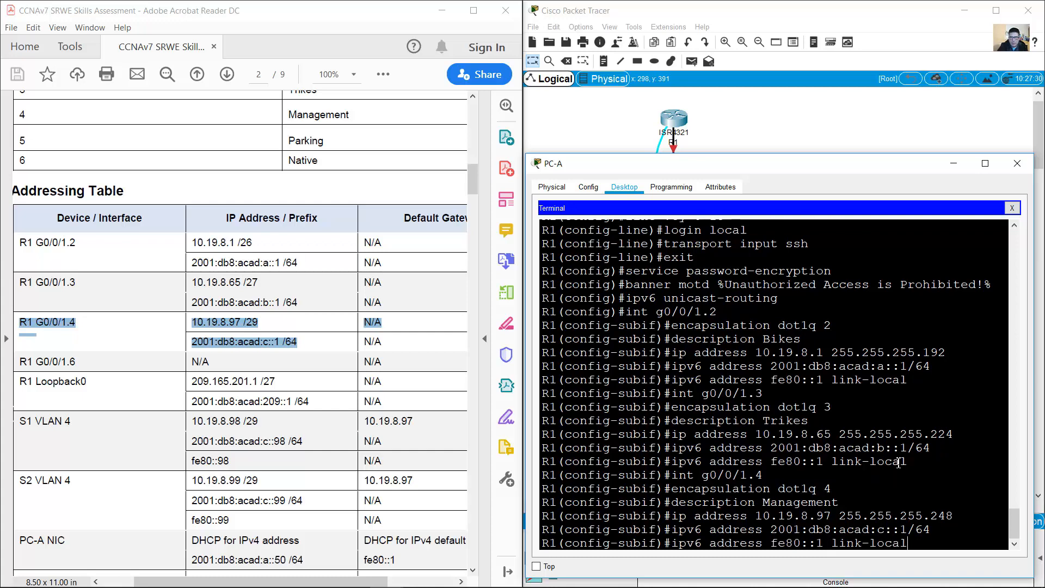
key("Return")
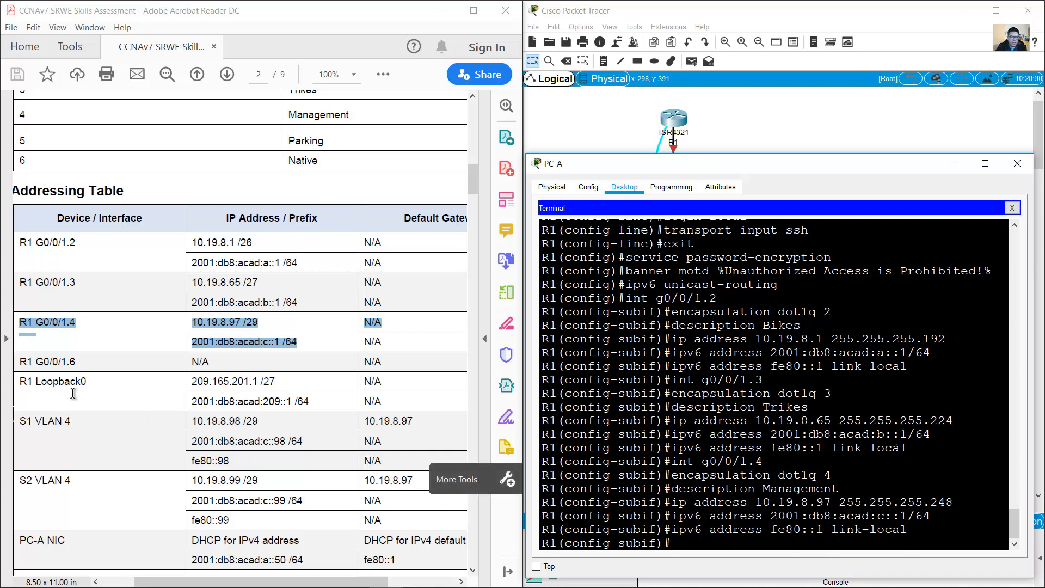
left_click_drag(16, 362, 211, 362)
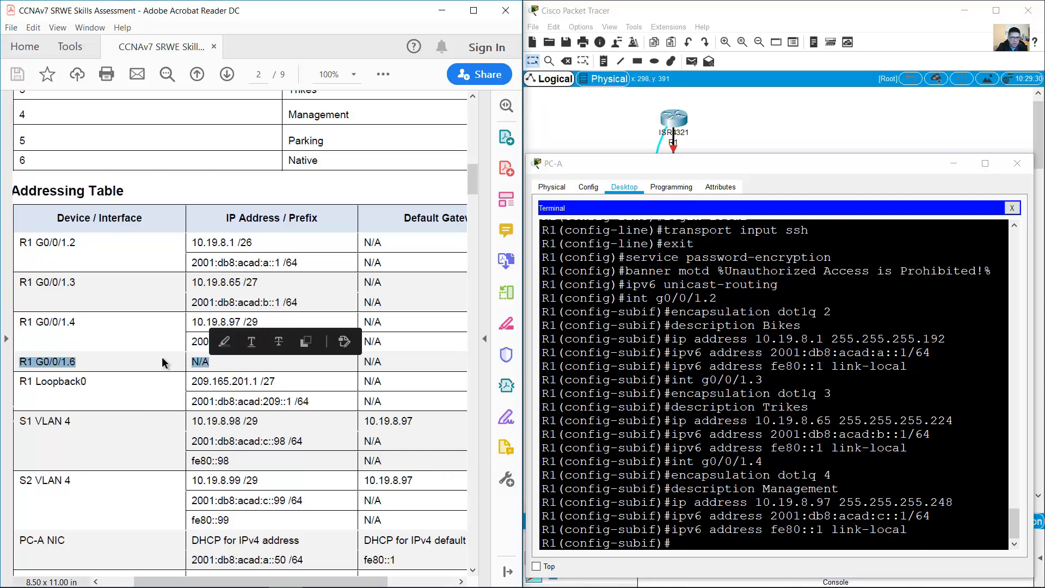
Step: Create subinterface G0/0/1.6 with encapsulation dot1q 6 native
left_click(719, 477)
key("Up")
key("Up")
key("Up")
key("Up")
key("Up")
key("Up")
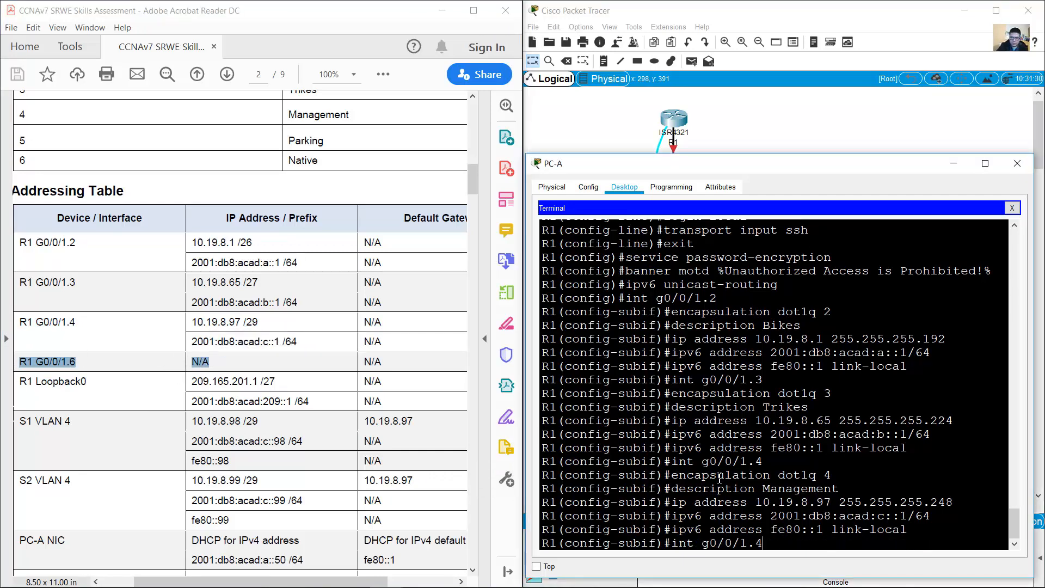
type("6")
key("Return")
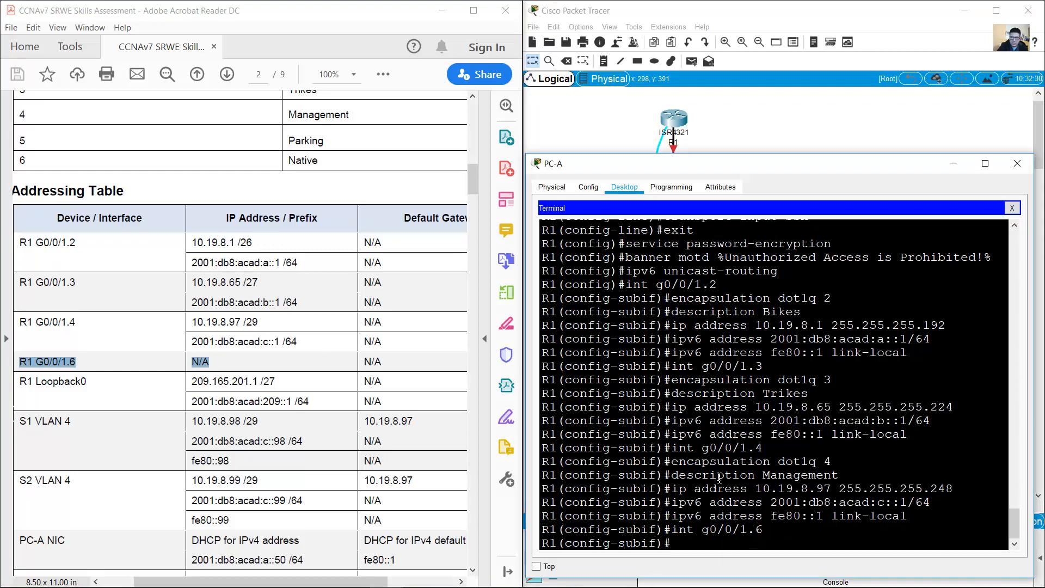
key("Up")
key("Up")
key("Up")
key("Up")
key("Up")
key("Up")
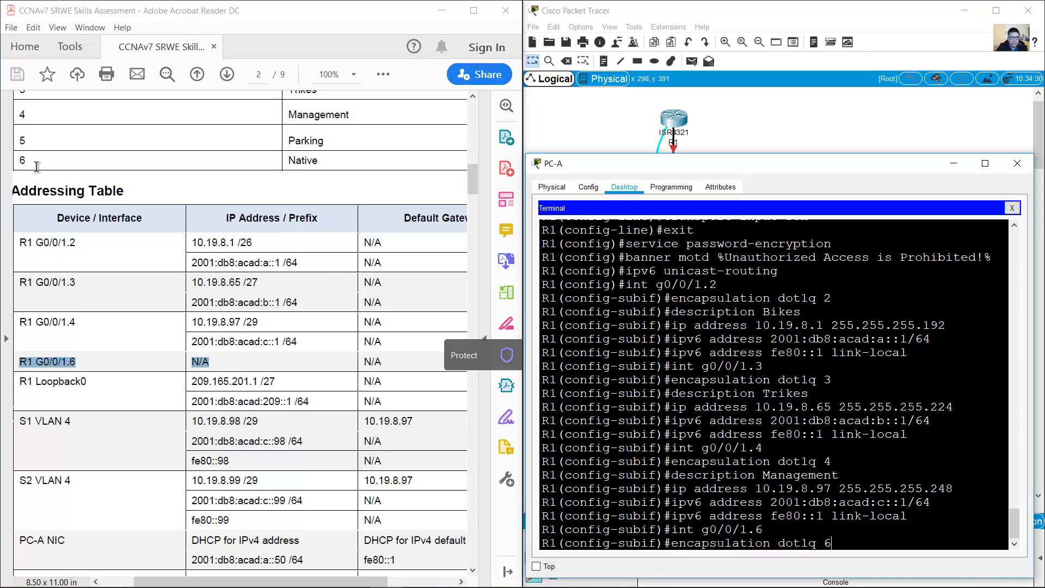
left_click_drag(19, 160, 330, 165)
left_click(876, 552)
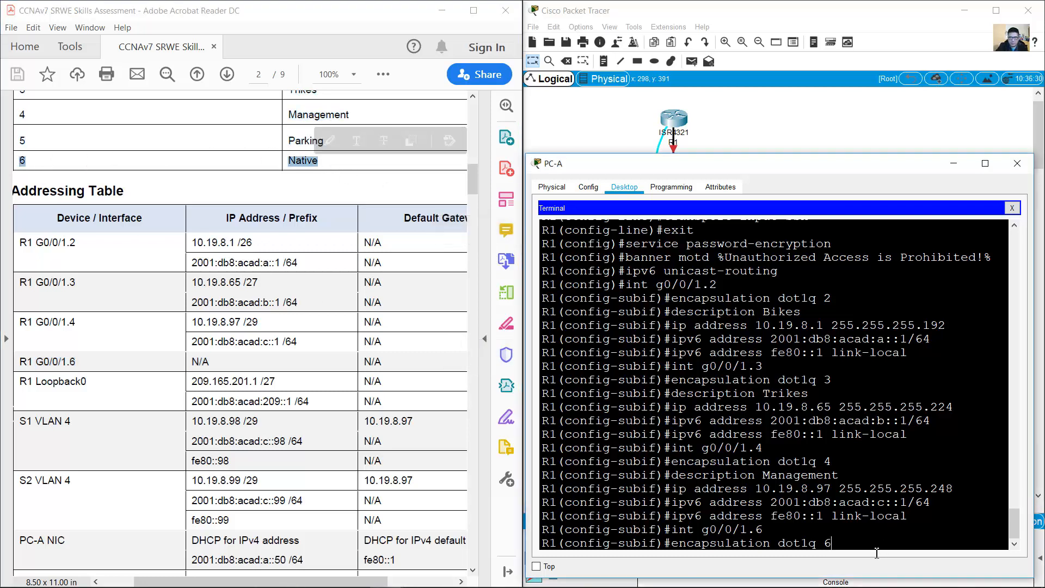
type("native")
key("Return")
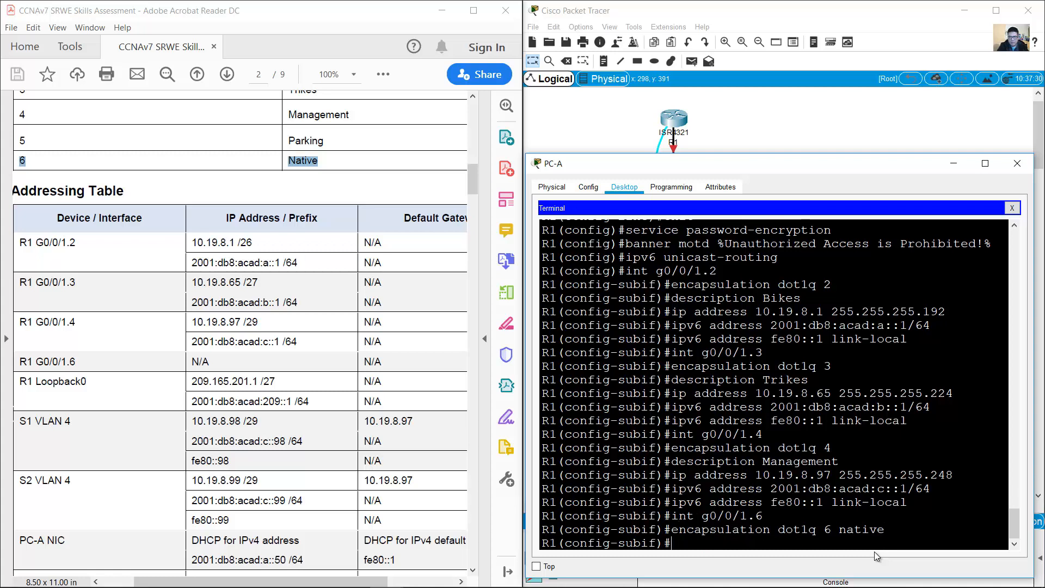
left_click_drag(681, 528, 887, 529)
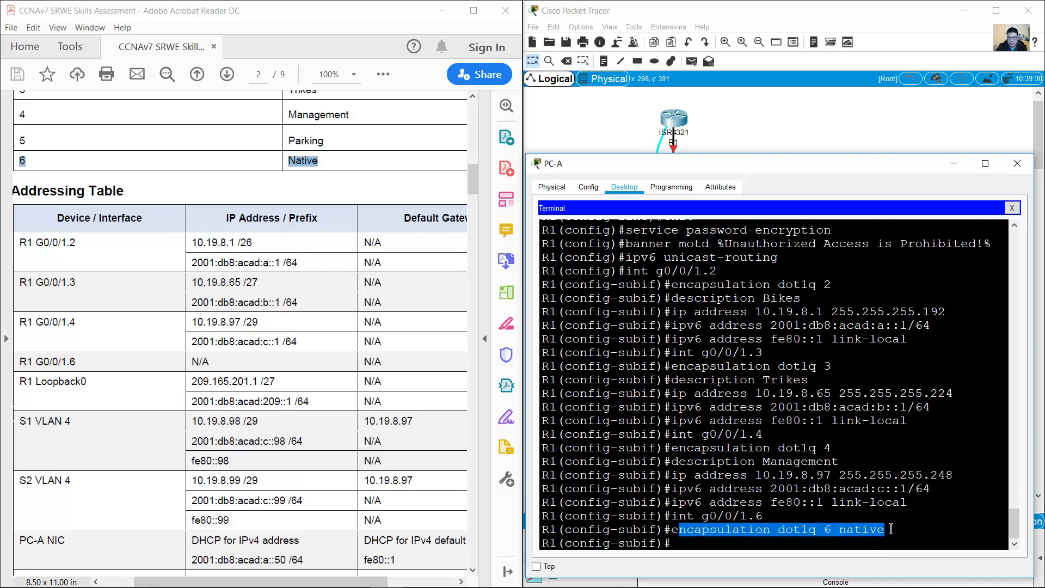
left_click(913, 513)
Step: Give G0/0/1.6 the description Native
type("description Management")
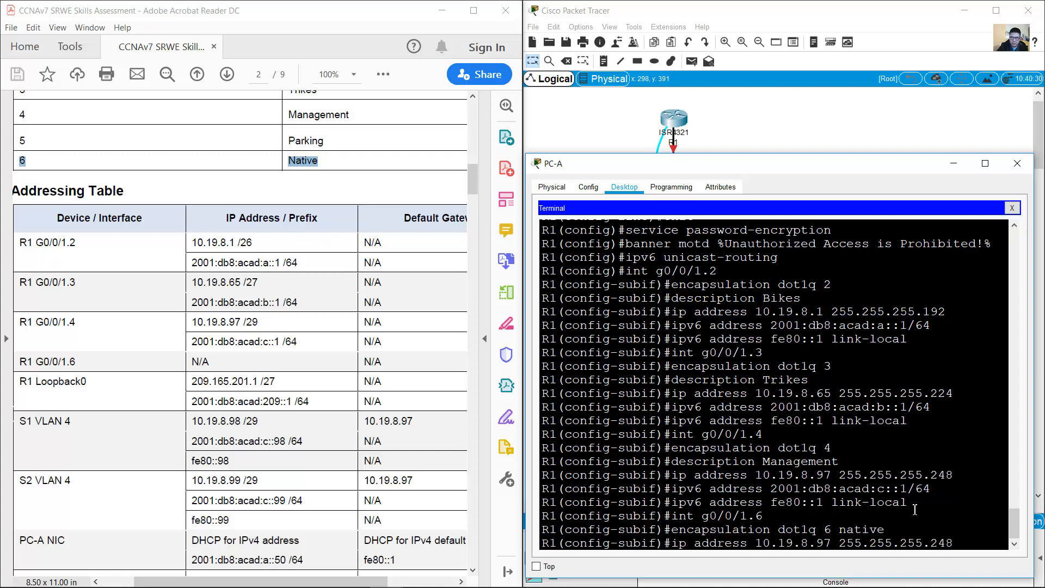
key("BackSpace")
key("BackSpace")
key("BackSpace")
key("BackSpace")
key("BackSpace")
key("BackSpace")
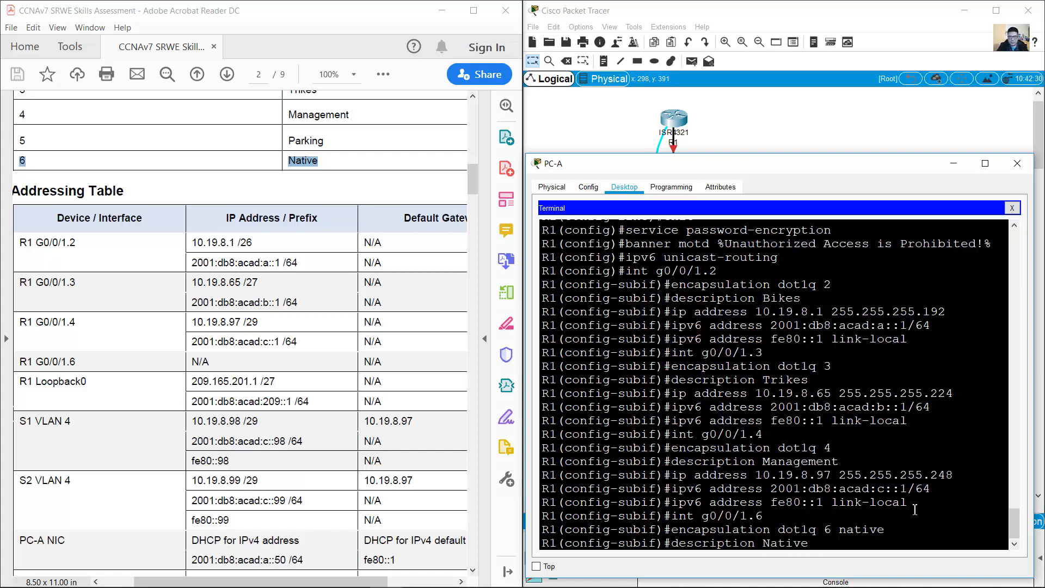
key("Return")
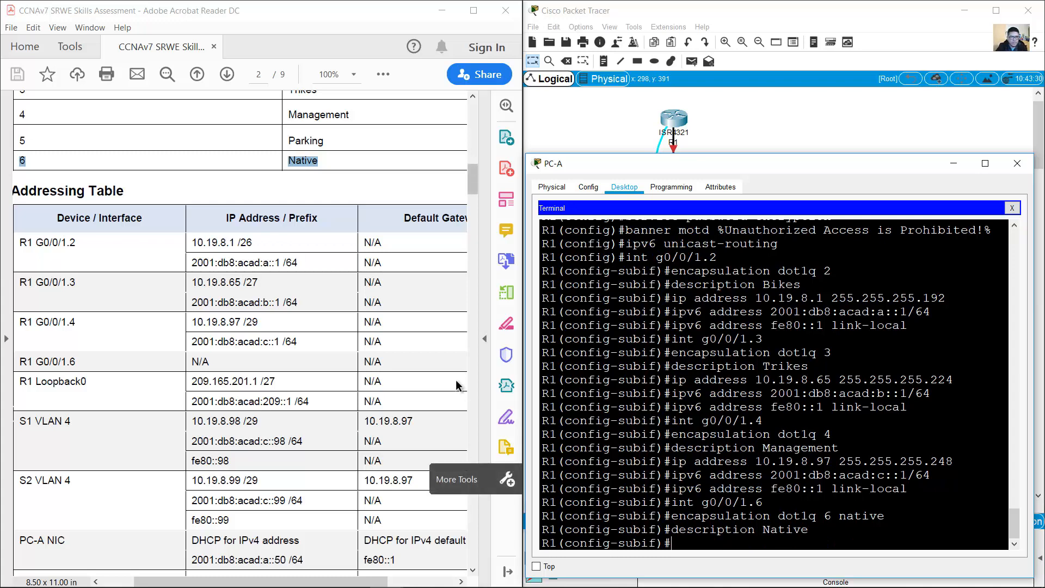
left_click_drag(28, 366, 396, 363)
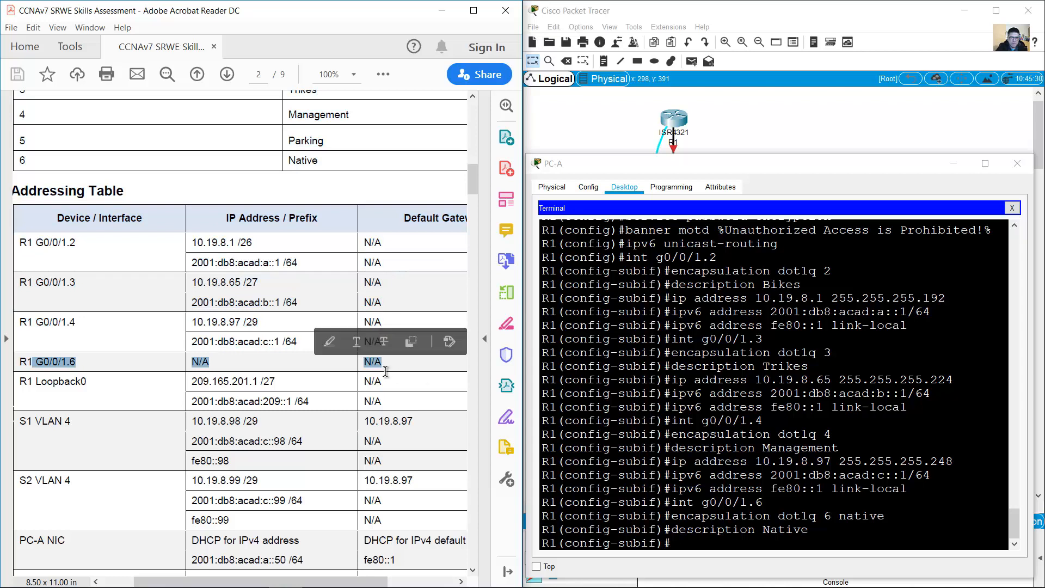
Step: Run no shutdown on G0/0/1 and confirm the .2, .3, .4 and .6 subinterfaces come up
left_click(741, 542)
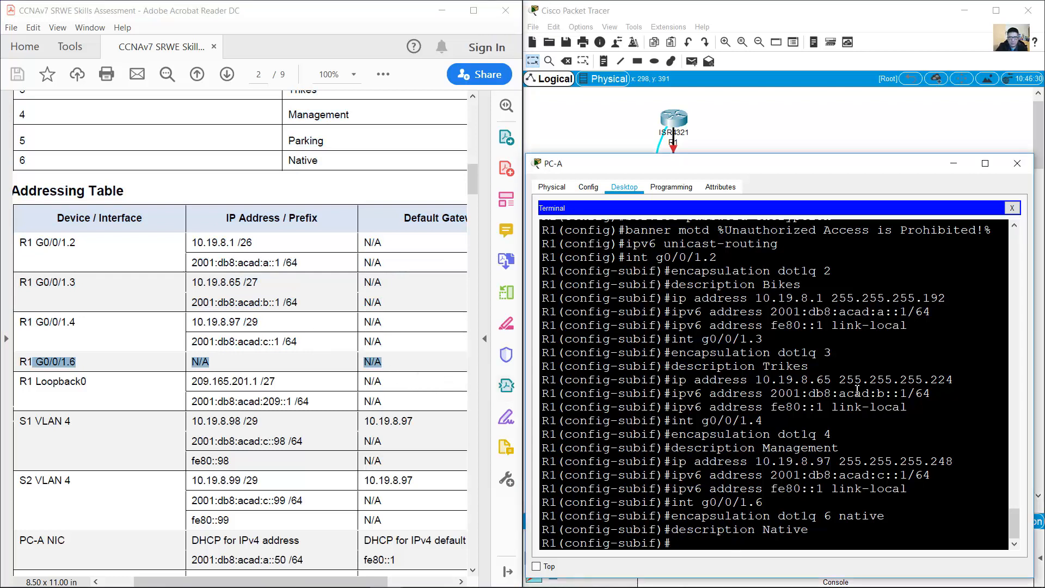
type("int g0/0/1")
key("Return")
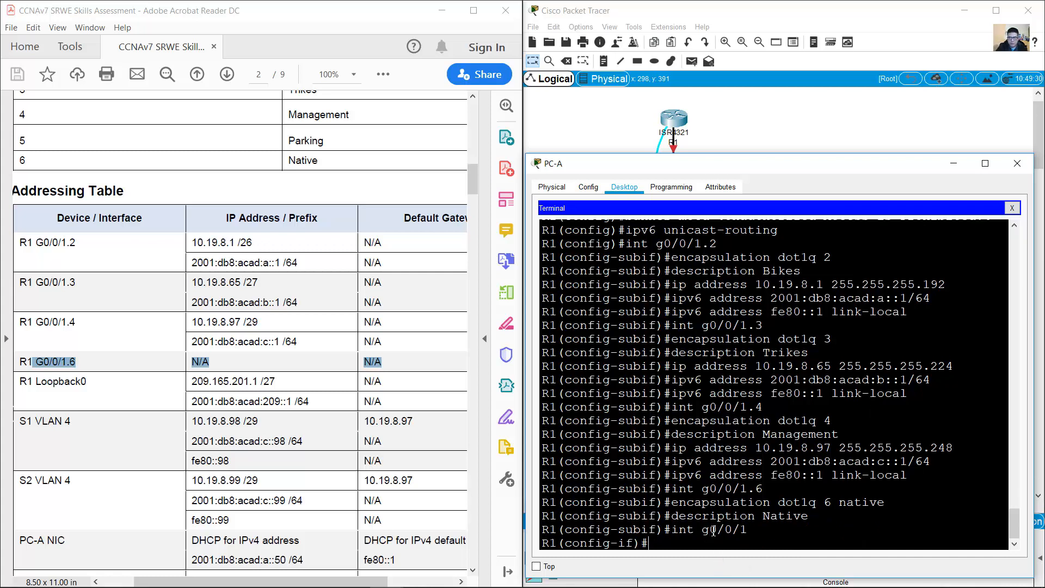
left_click_drag(712, 529, 748, 529)
left_click(739, 541)
type("no shutdown")
key("Return")
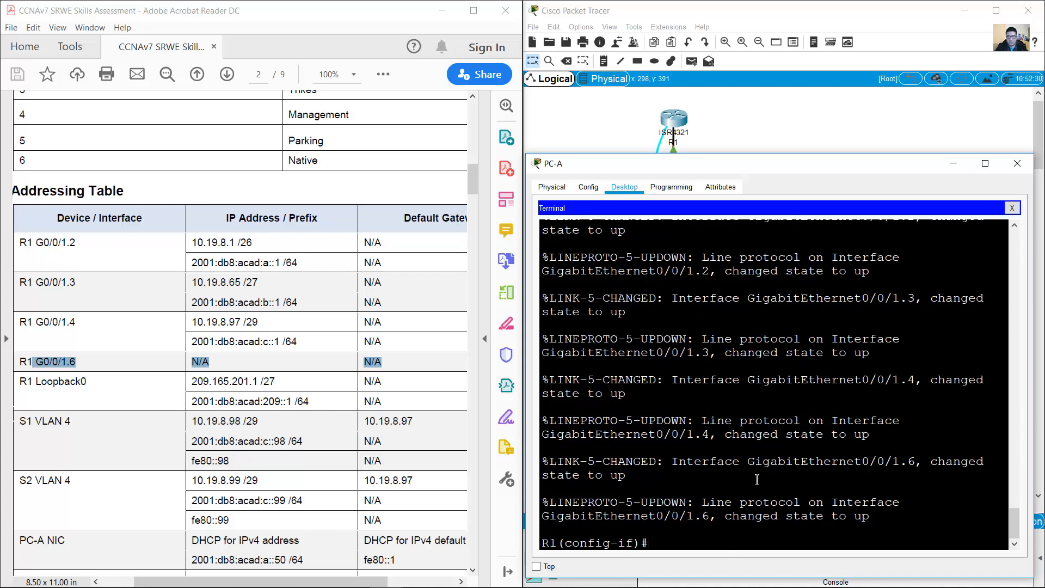
scroll(757, 478, "up", 8)
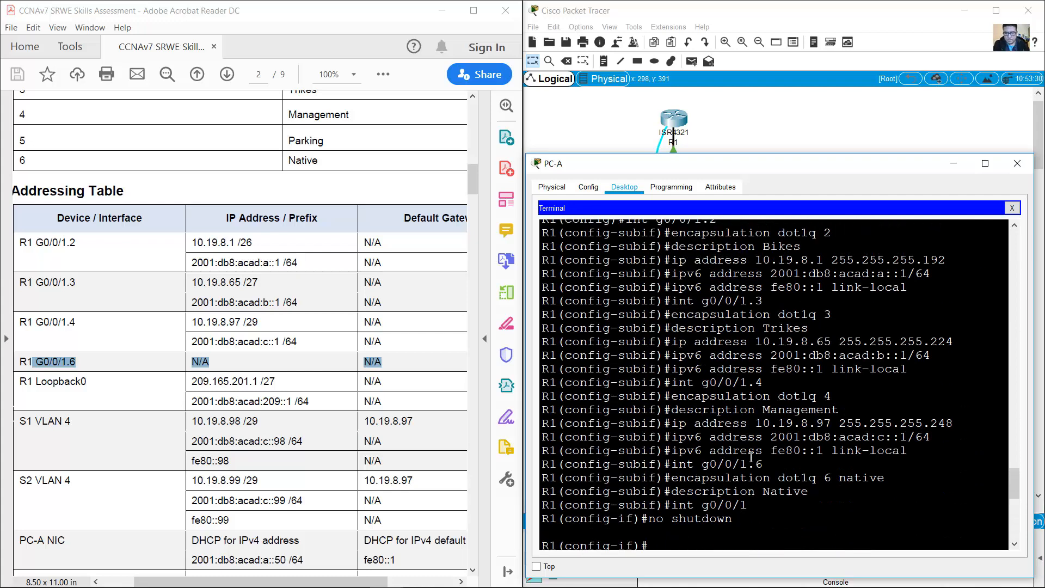
scroll(751, 457, "up", 3)
scroll(751, 458, "down", 12)
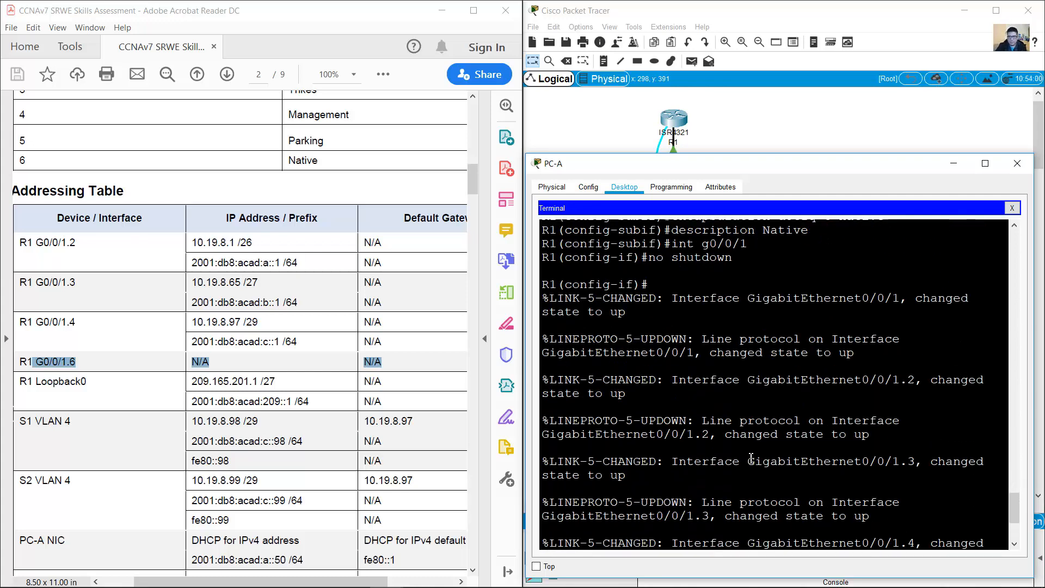
left_click(144, 327)
left_click_drag(474, 178, 472, 257)
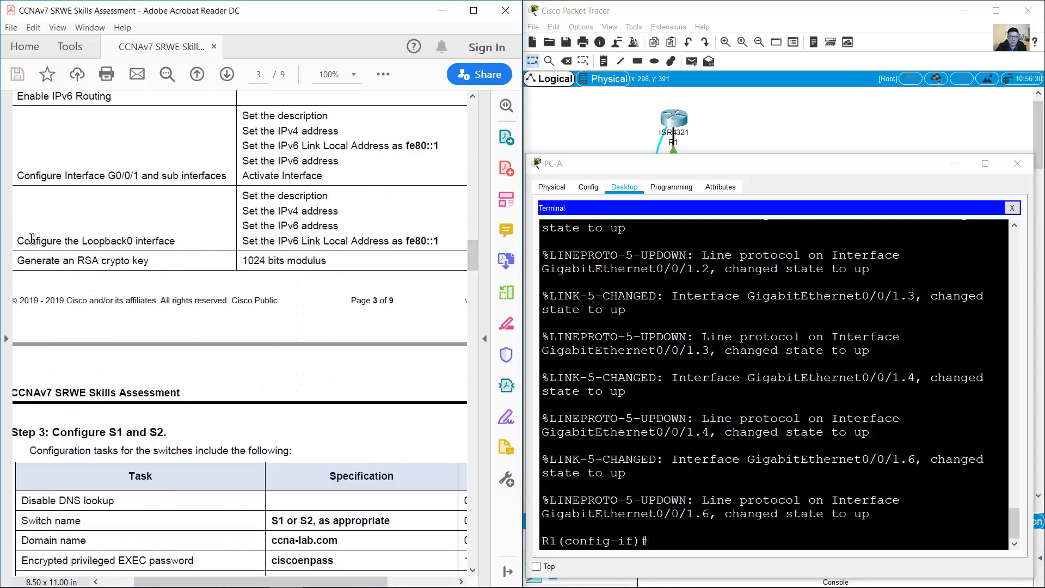
Step: Review the Loopback0 tasks, then mark R1 Loopback0's 209.165.201.1/27 and 2001:db8:acad:209::1/64 rows
left_click_drag(32, 238, 181, 244)
left_click(264, 198)
left_click_drag(263, 196, 442, 244)
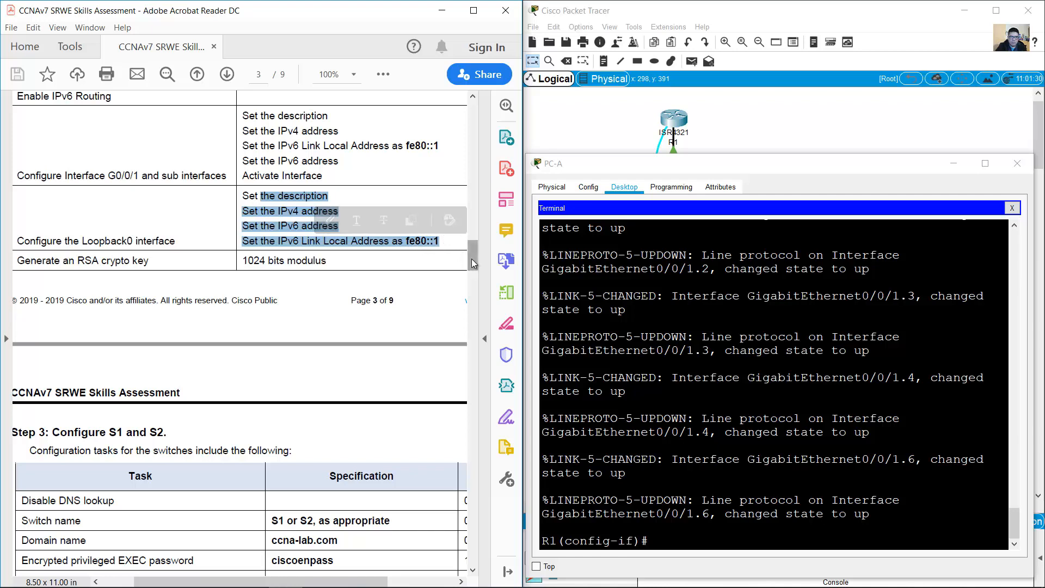
left_click_drag(473, 263, 473, 186)
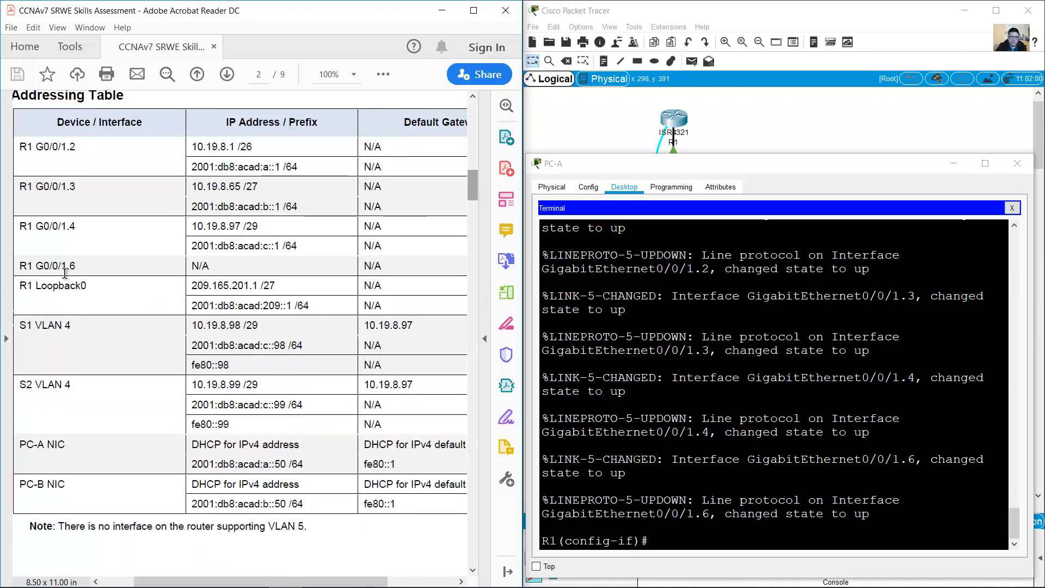
left_click_drag(19, 284, 394, 309)
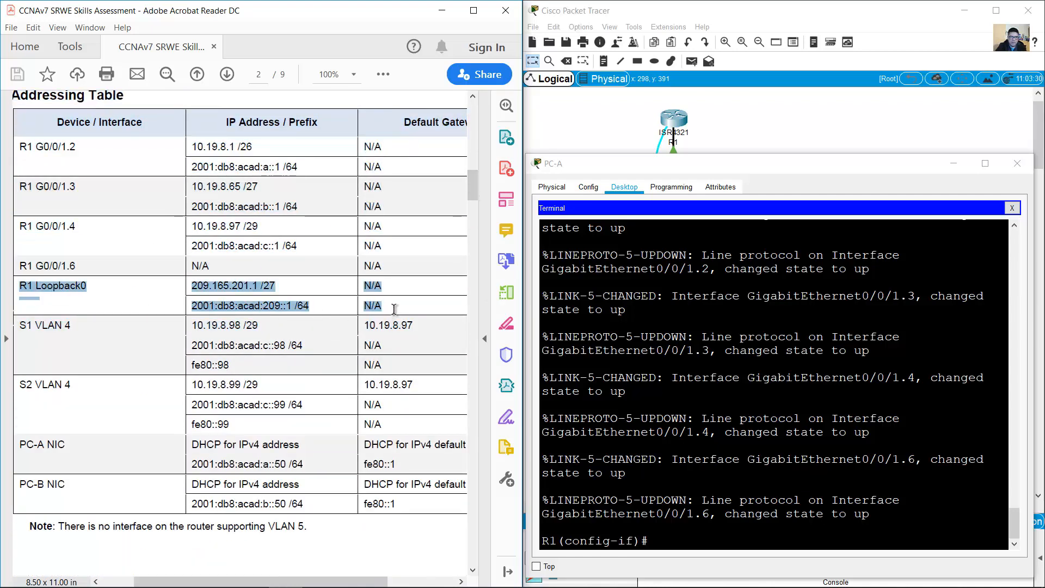
Step: Enter interface Loopback0 and assign 209.165.201.1 255.255.255.224
left_click(822, 474)
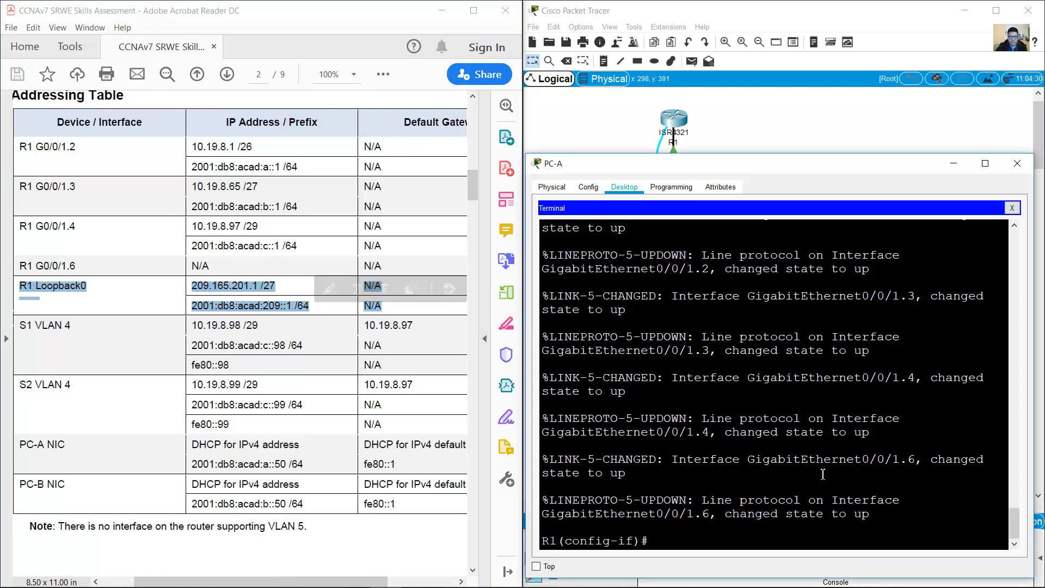
type("int loop")
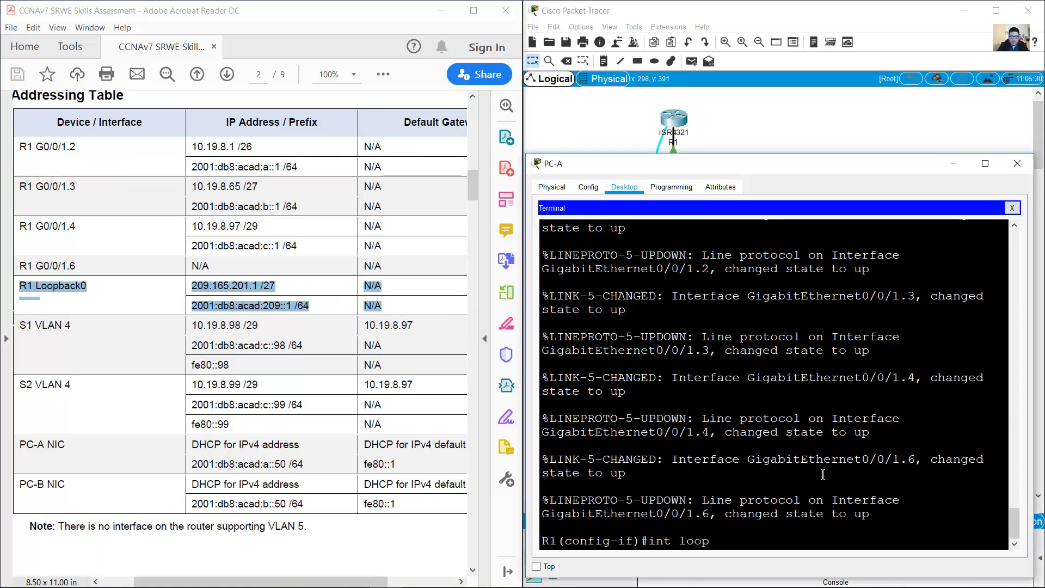
type("back 0")
key("Return")
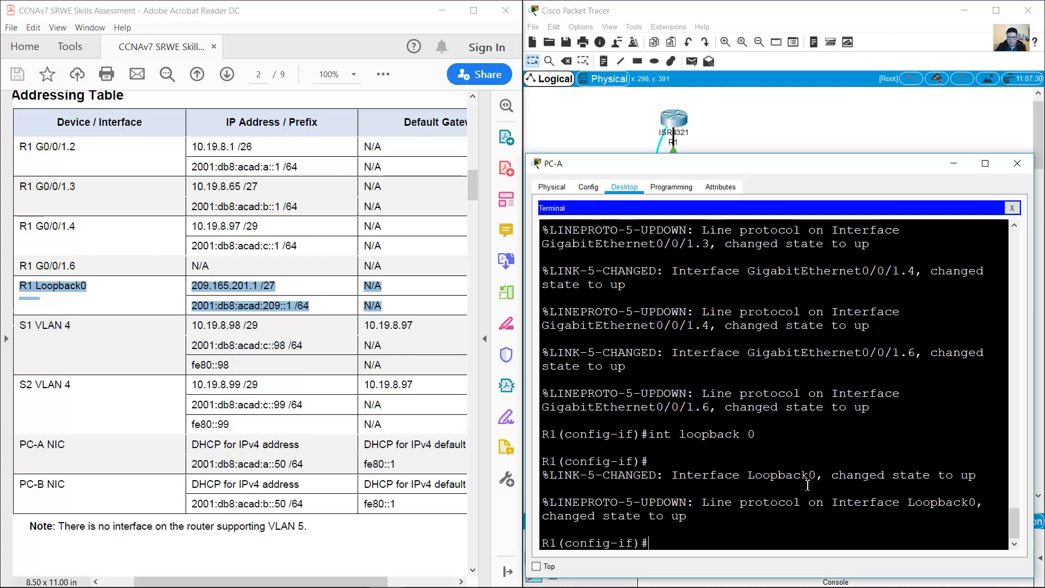
left_click_drag(832, 476, 968, 481)
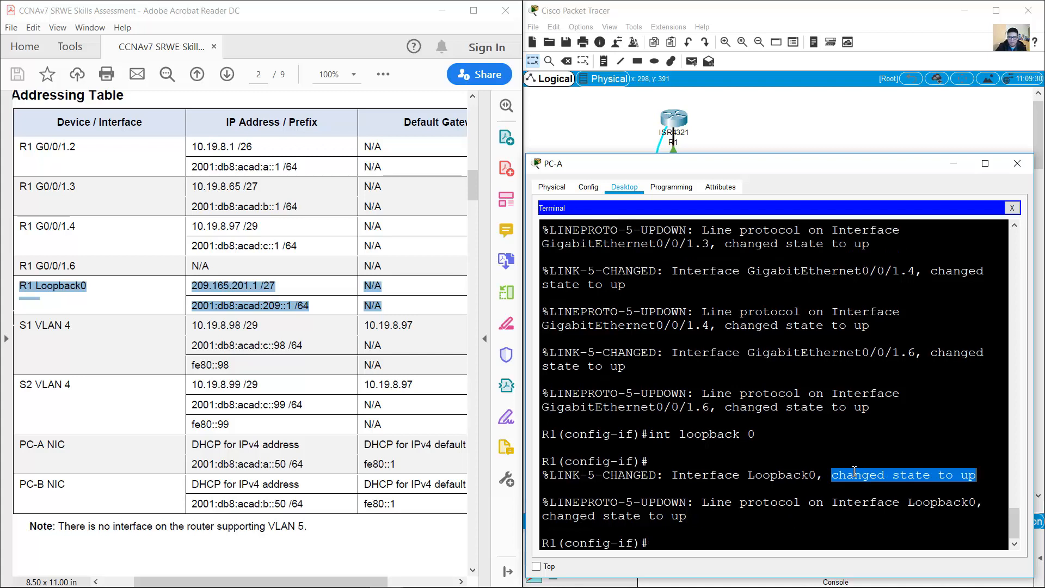
left_click(765, 515)
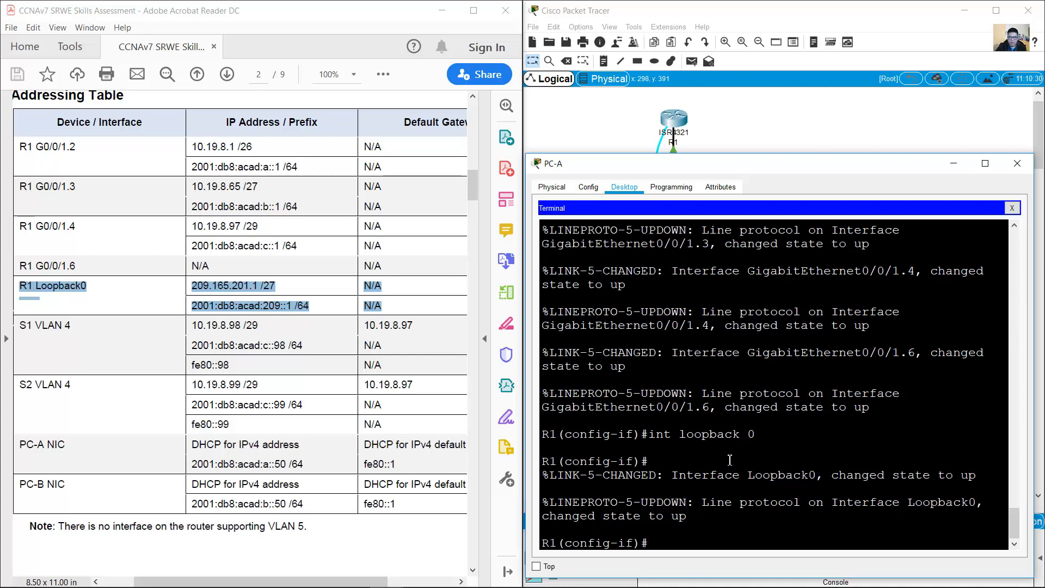
type("ip addres")
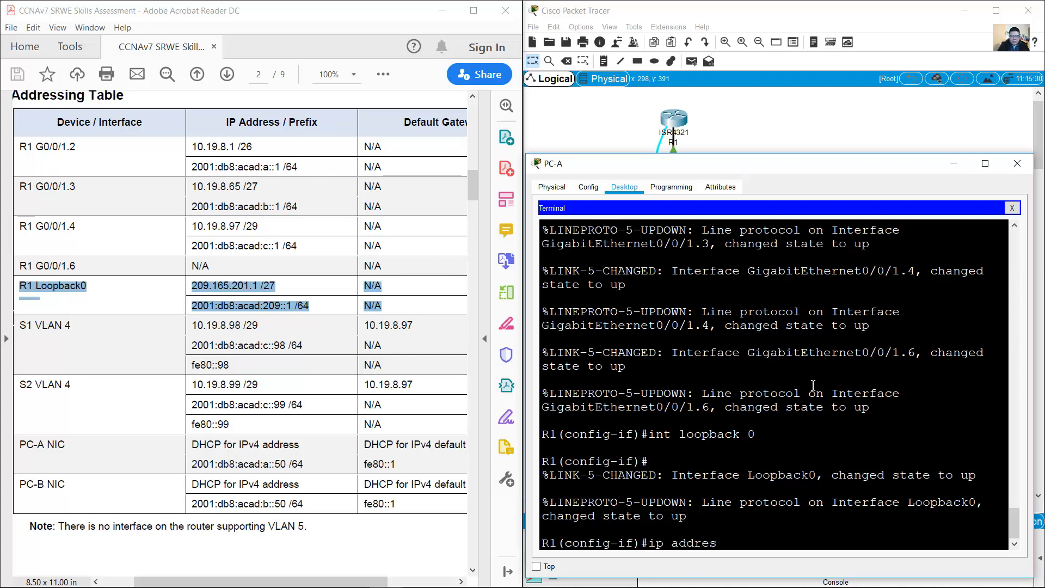
type("s 209.165.201.")
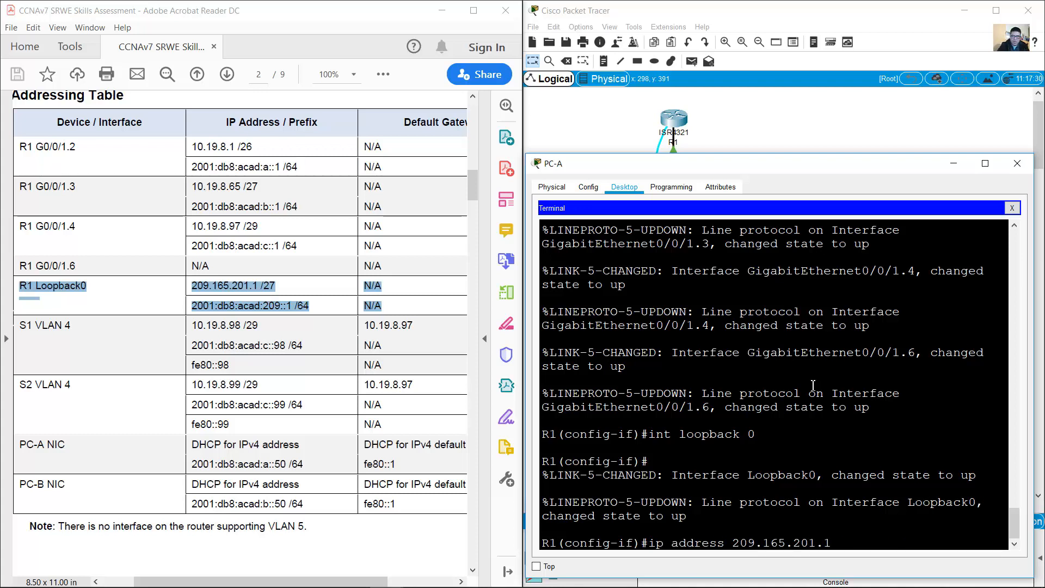
type("1 255.255.255.224")
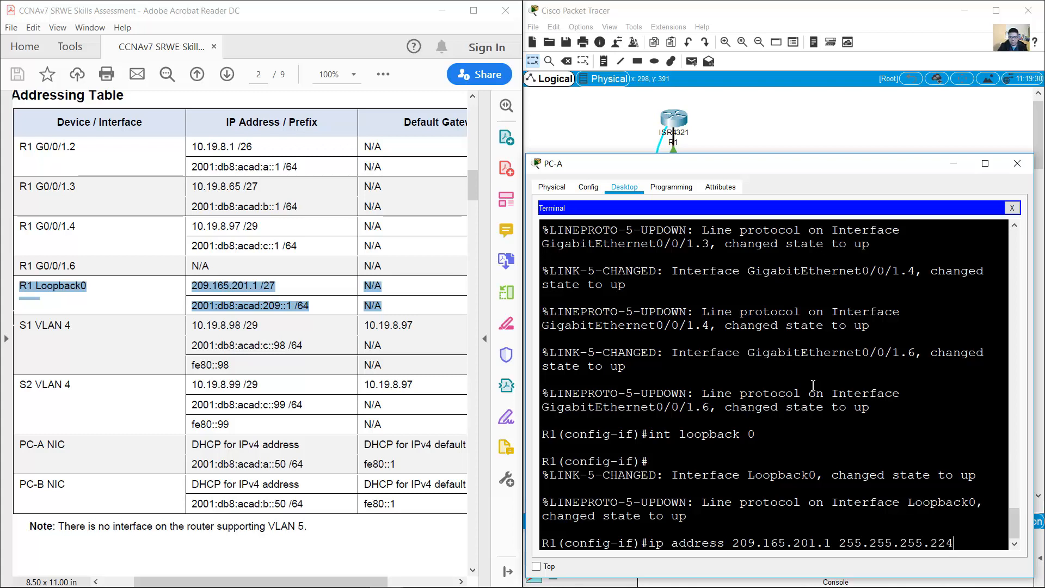
key("Return")
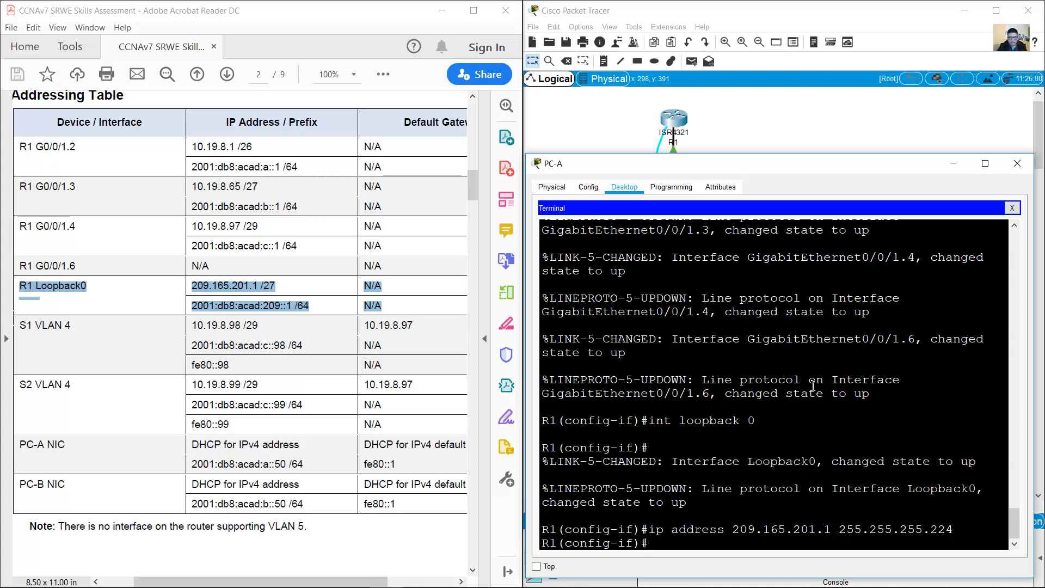
Step: Add 2001:db8:acad:209::1/64 and link-local fe80::1 to Loopback0
key("Up")
key("Up")
key("Up")
key("Up")
key("Up")
key("Up")
key("Up")
key("Up")
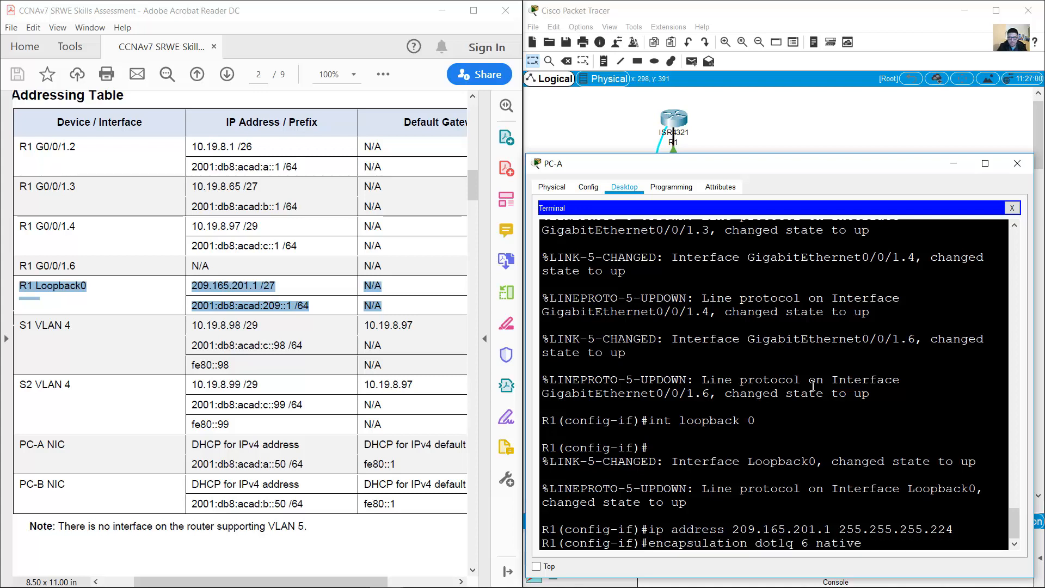
key("Up")
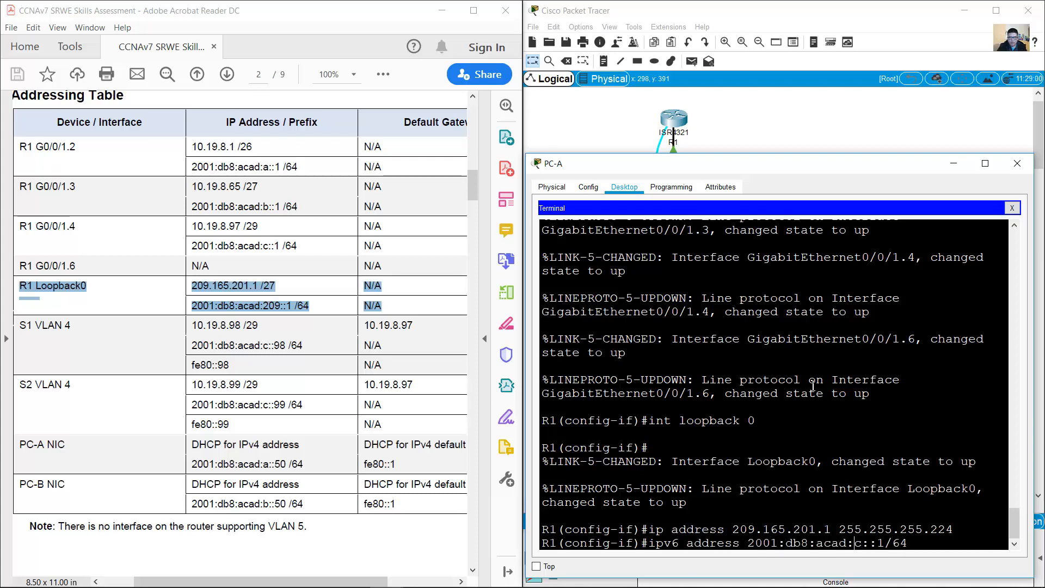
key("Delete")
type("209")
key("Return")
type("description Native")
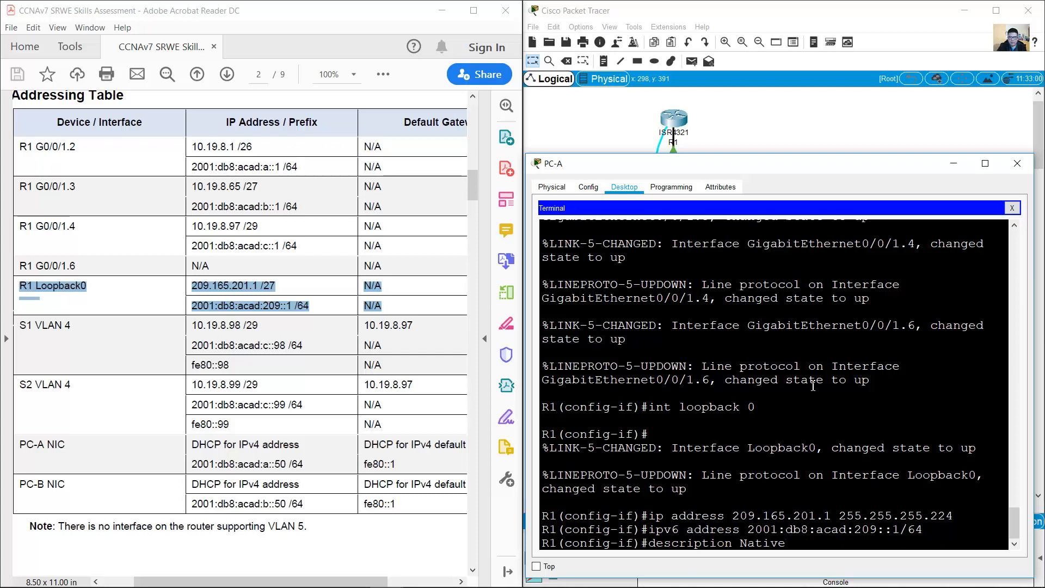
key("Up")
key("Up")
key("Up")
key("Up")
key("Up")
key("Up")
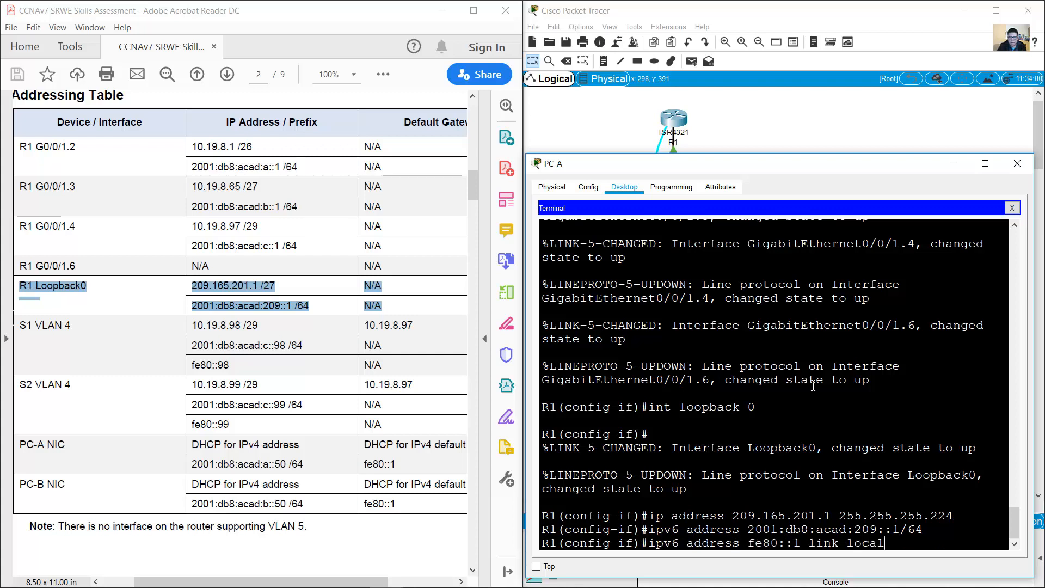
key("Return")
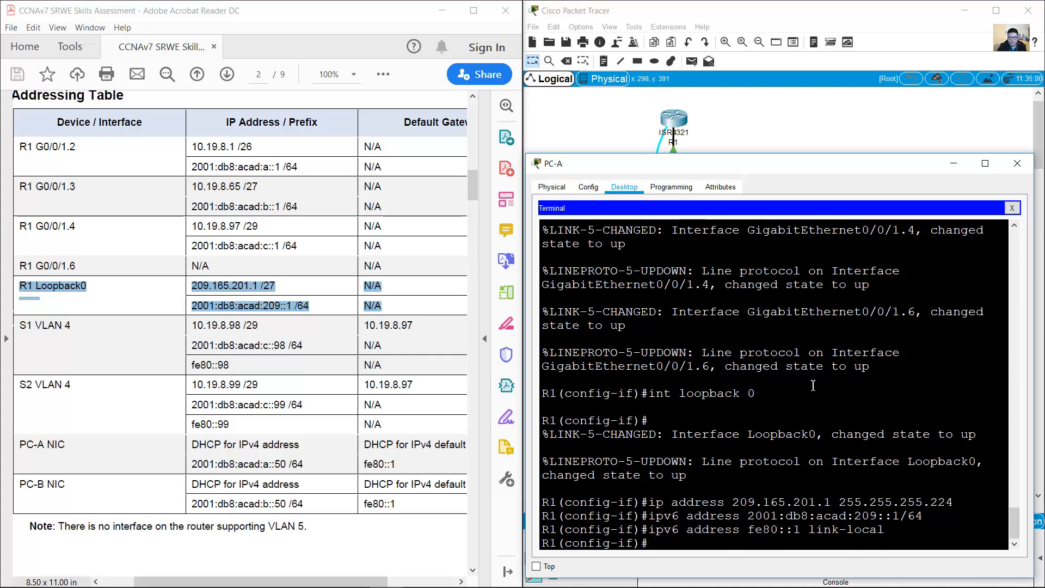
Step: Recall the description command and erase the old Native text for Loopback0
key("Up")
key("Up")
key("Up")
key("Up")
key("Up")
key("Up")
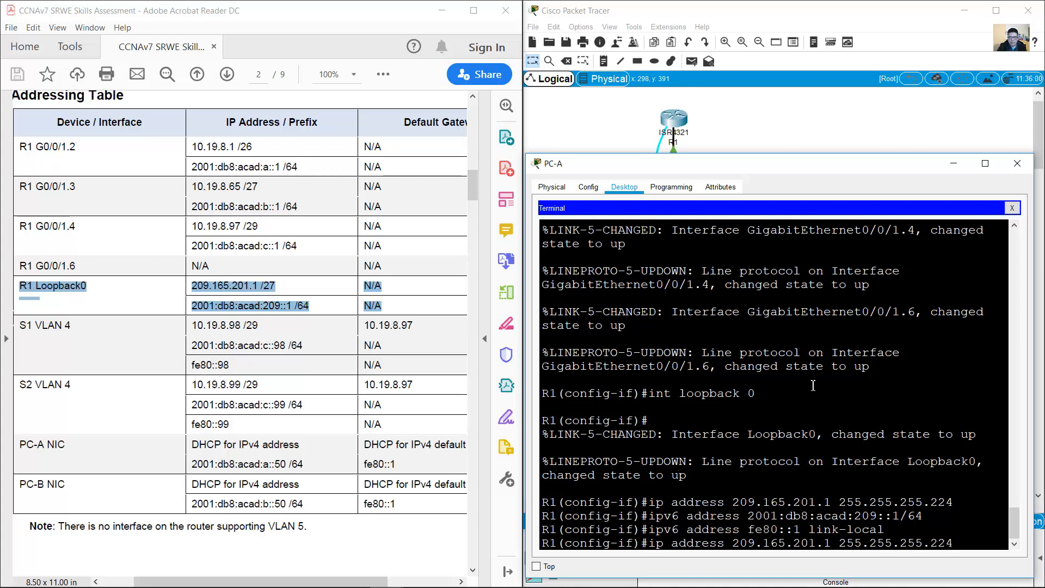
key("Up")
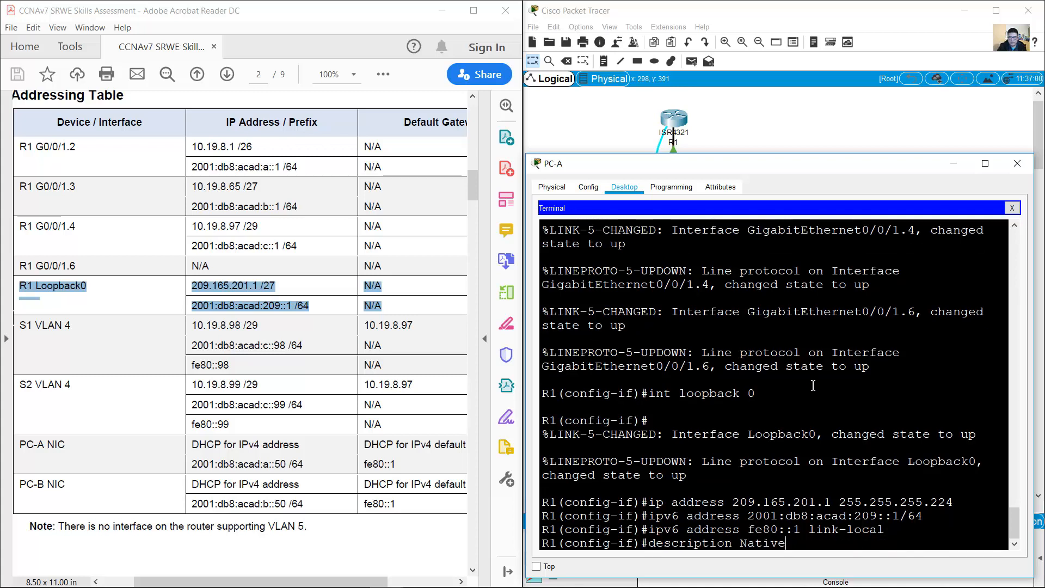
key("BackSpace")
key("BackSpace")
key("BackSpace")
key("BackSpace")
key("BackSpace")
Step: Add a 'Lo0' text note beside R1 on the topology
left_click(698, 120)
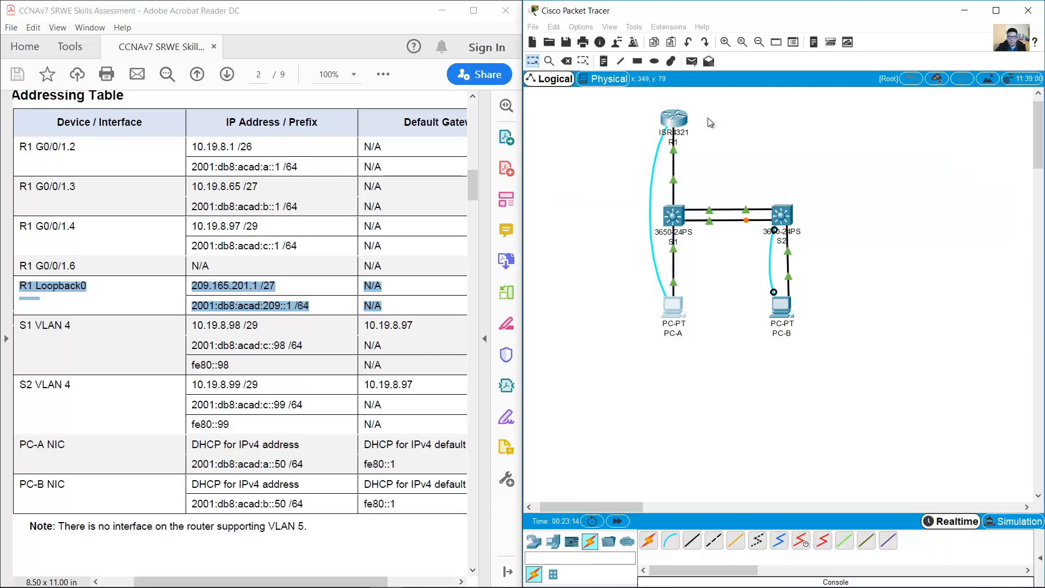
left_click(603, 61)
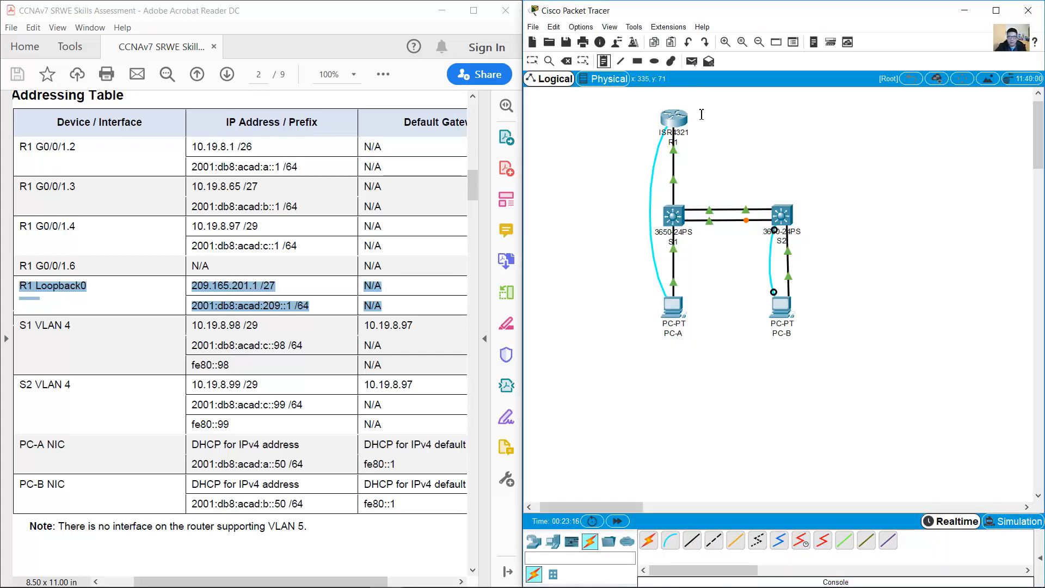
left_click(700, 115)
type("Lo0")
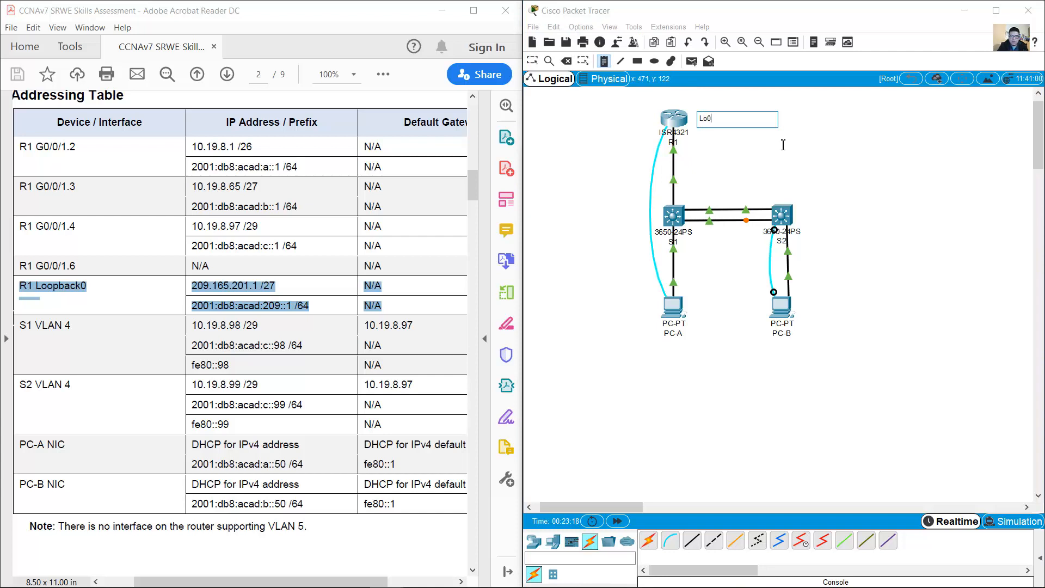
left_click(774, 163)
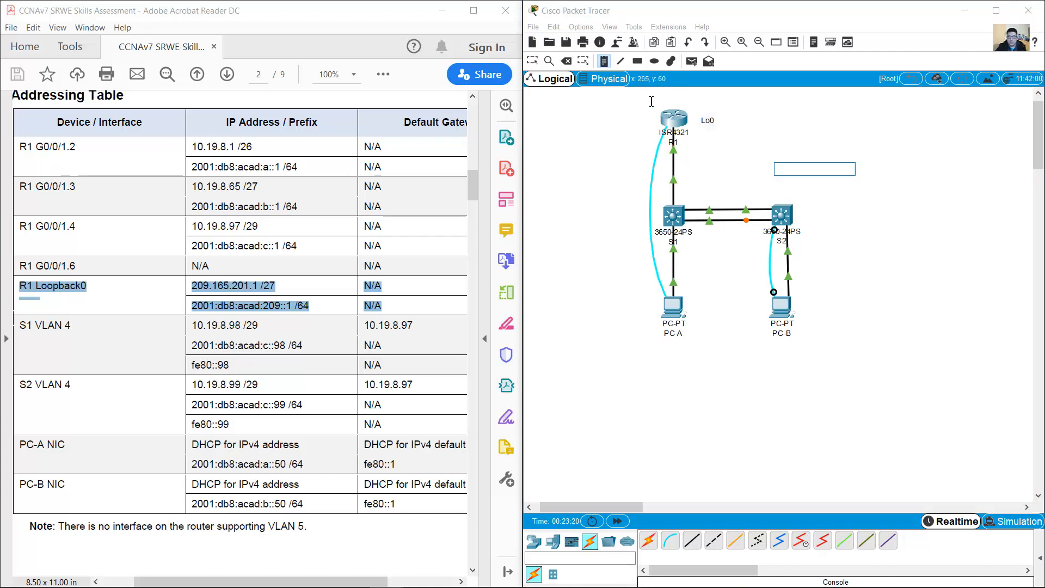
left_click(532, 60)
left_click_drag(706, 120, 700, 117)
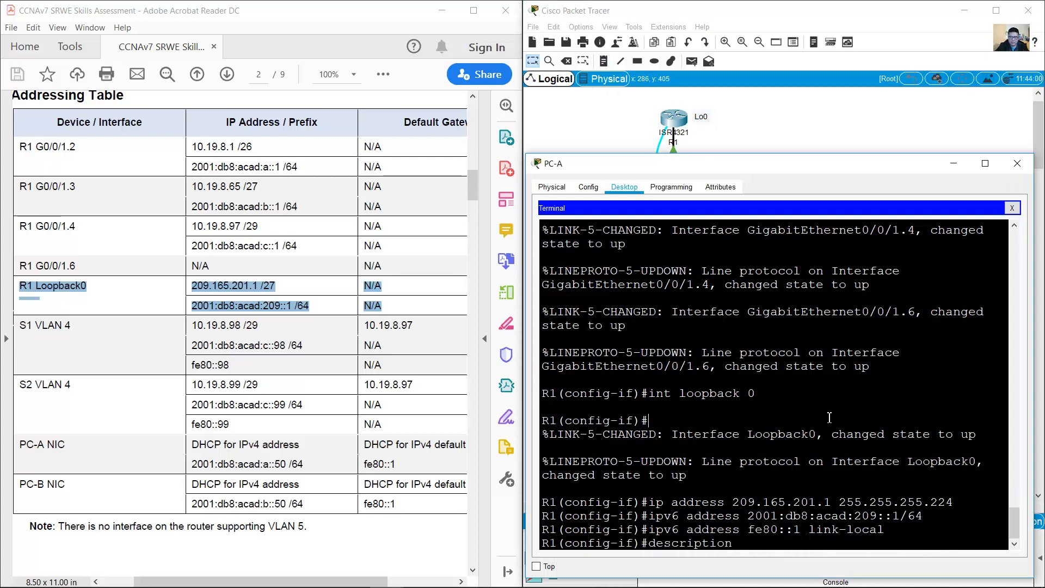
Step: Set Loopback0's description to Internet and exit interface configuration
type("ternet")
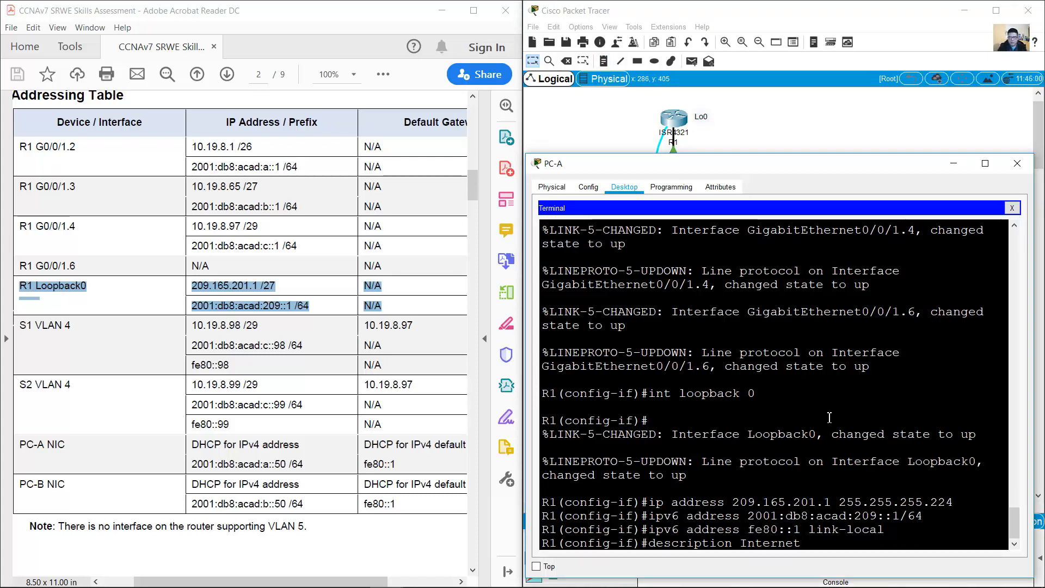
key("Return")
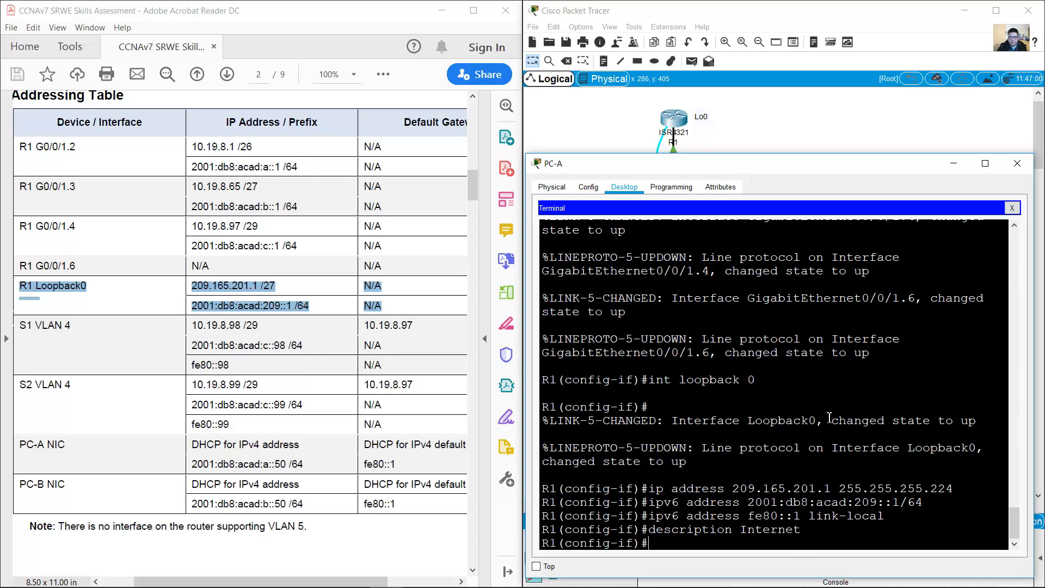
left_click_drag(473, 186, 468, 255)
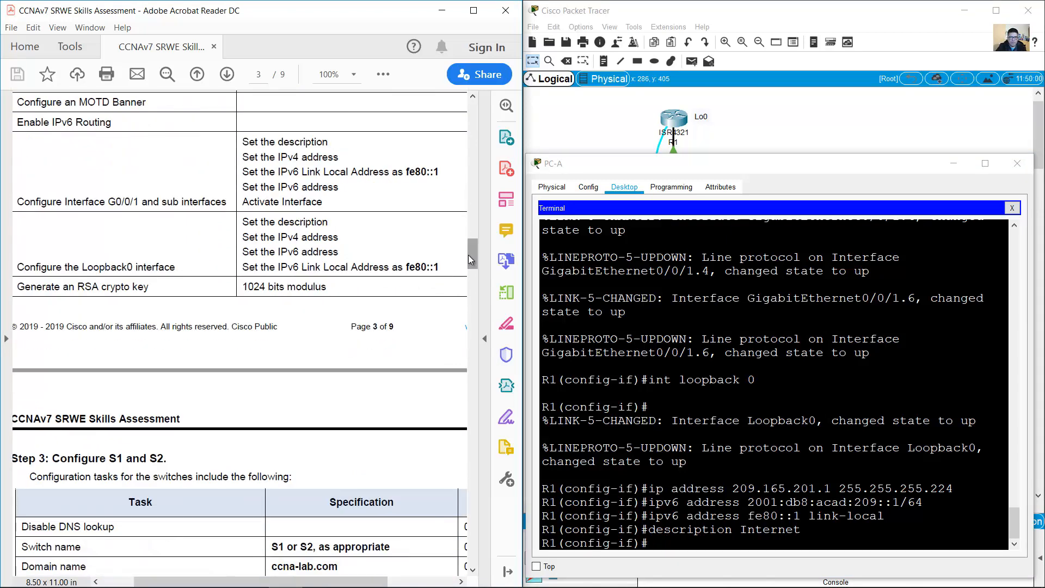
left_click_drag(21, 287, 284, 287)
left_click(910, 443)
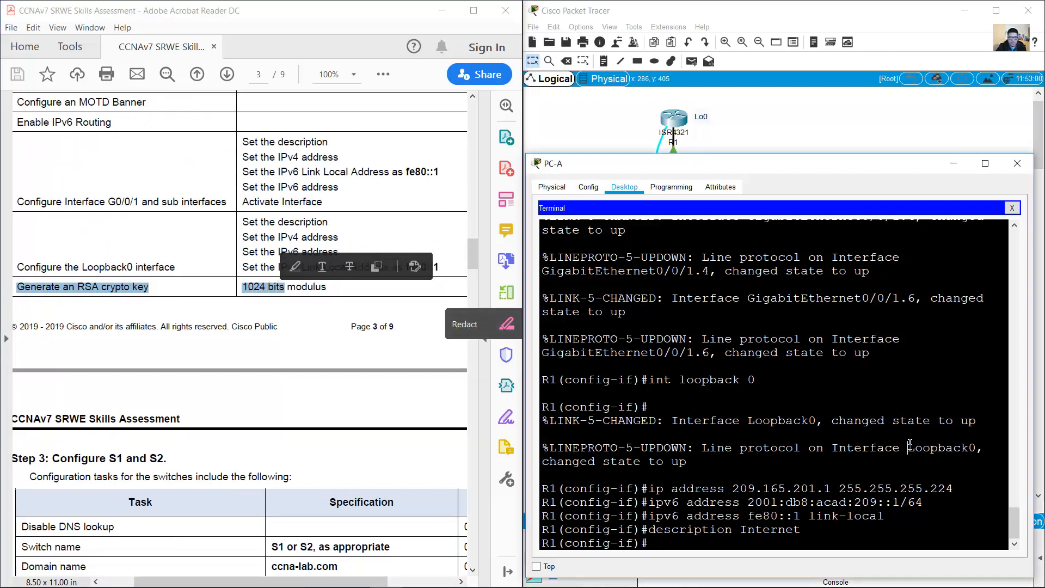
type("exit")
key("Return")
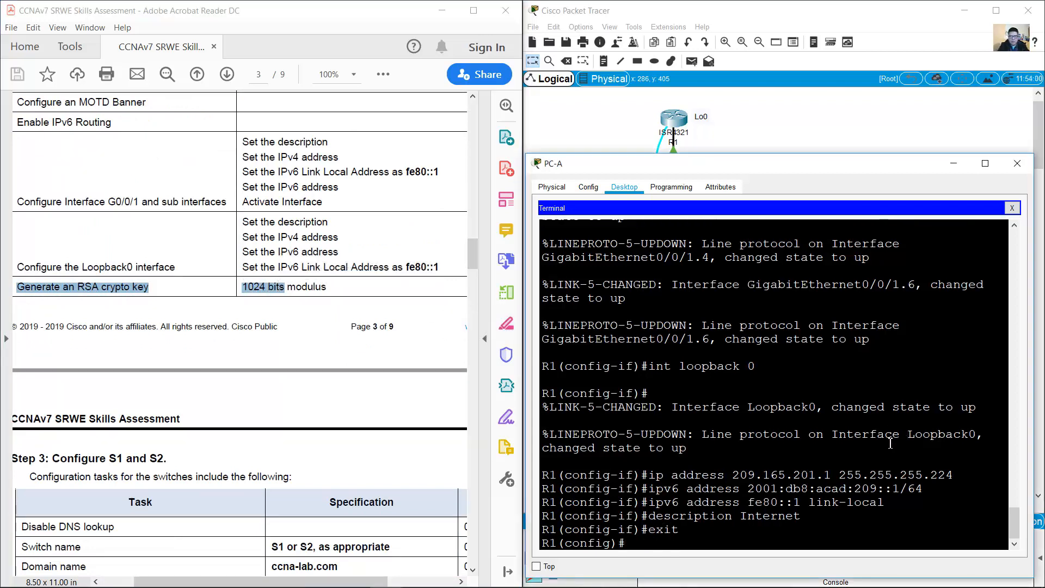
Step: Generate RSA keys on R1 with a 1024-bit modulus entered at the prompt
type("crypto key generate rs")
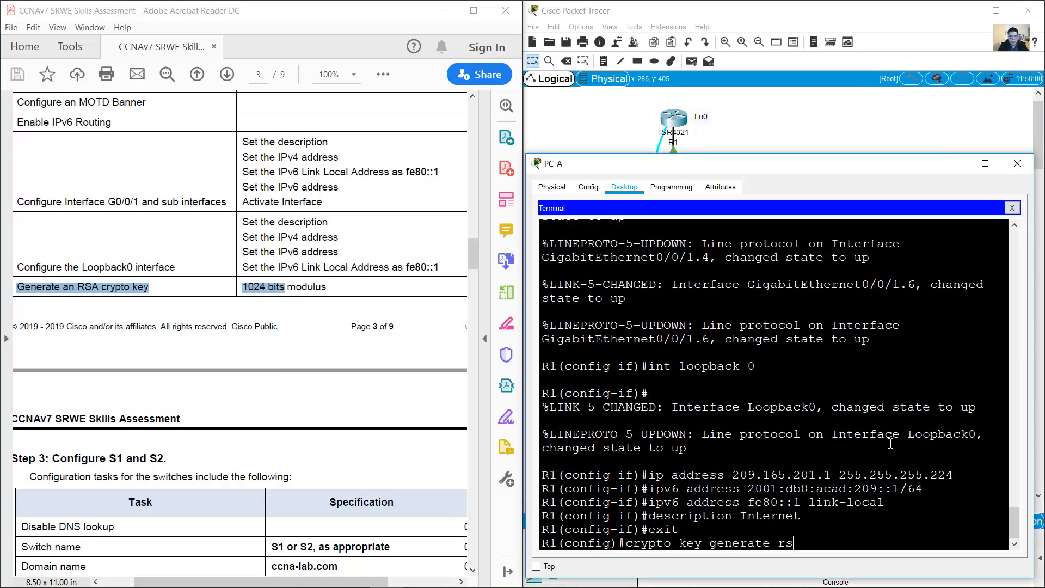
type("a modulus 1024")
key("Return")
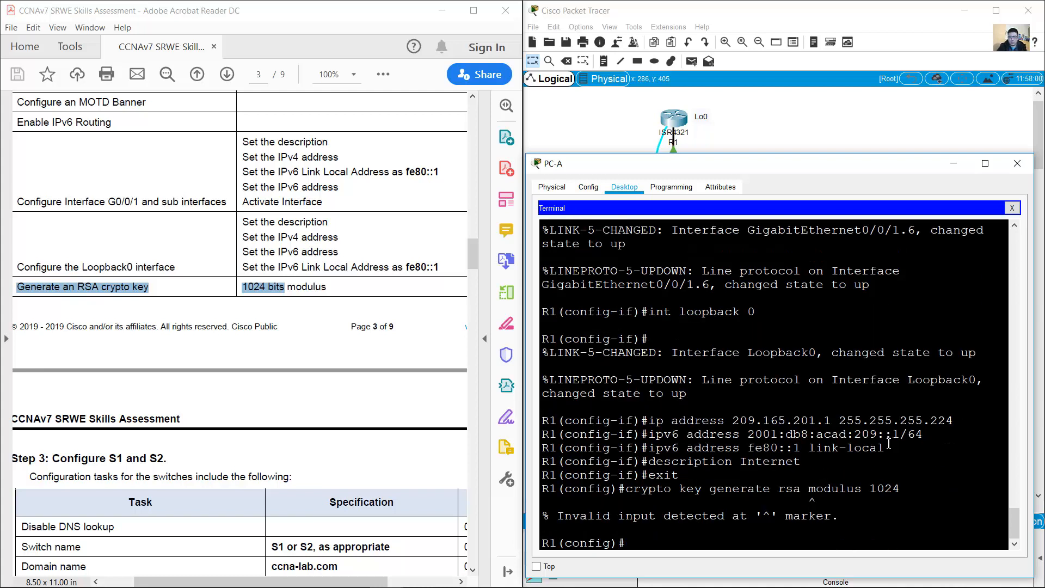
left_click(912, 489, "shift")
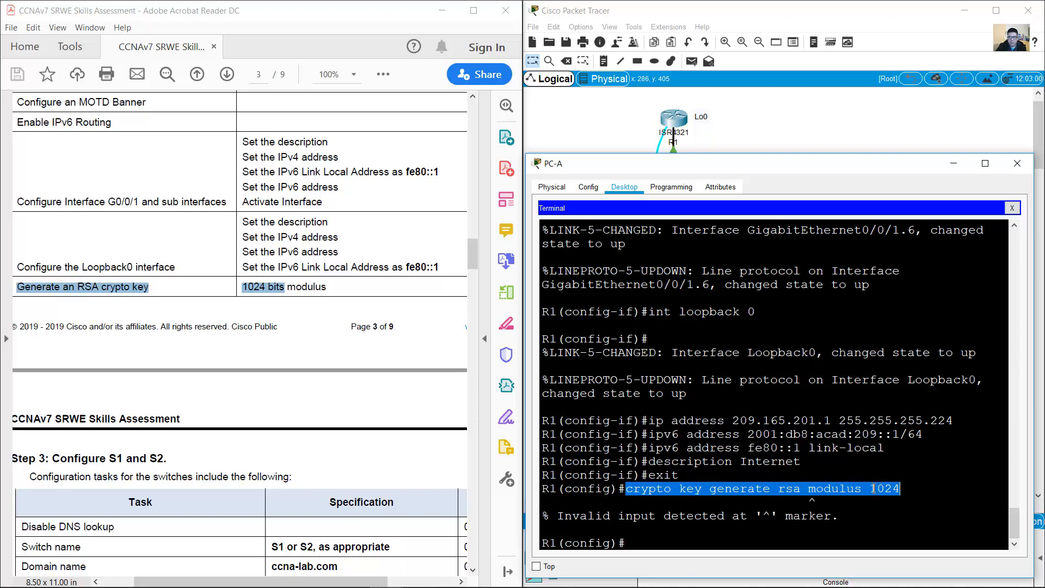
left_click(835, 539)
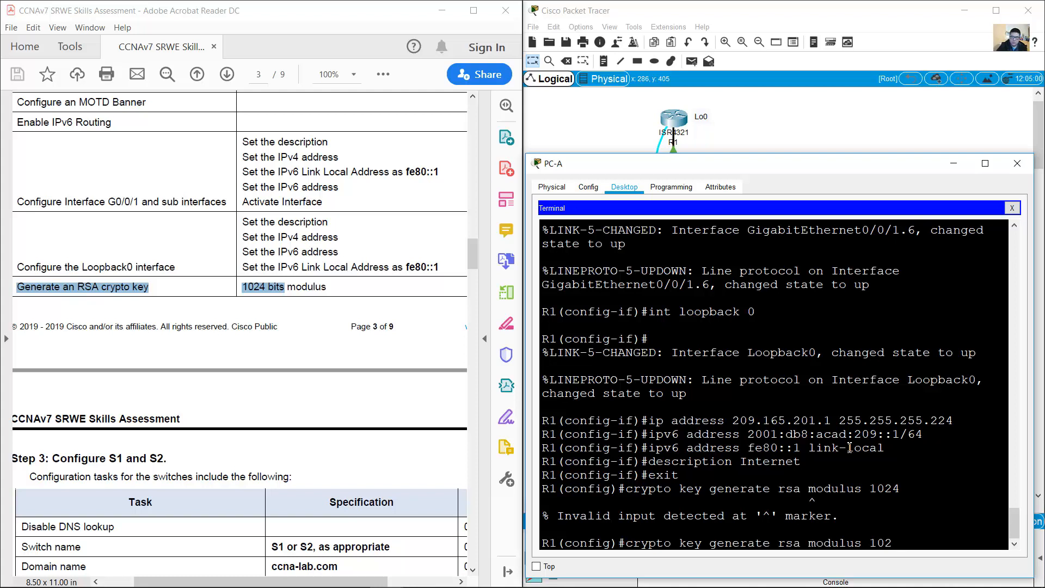
key("BackSpace")
key("BackSpace")
key("BackSpace")
key("BackSpace")
key("BackSpace")
key("BackSpace")
key("BackSpace")
key("BackSpace")
key("BackSpace")
key("BackSpace")
key("BackSpace")
key("Return")
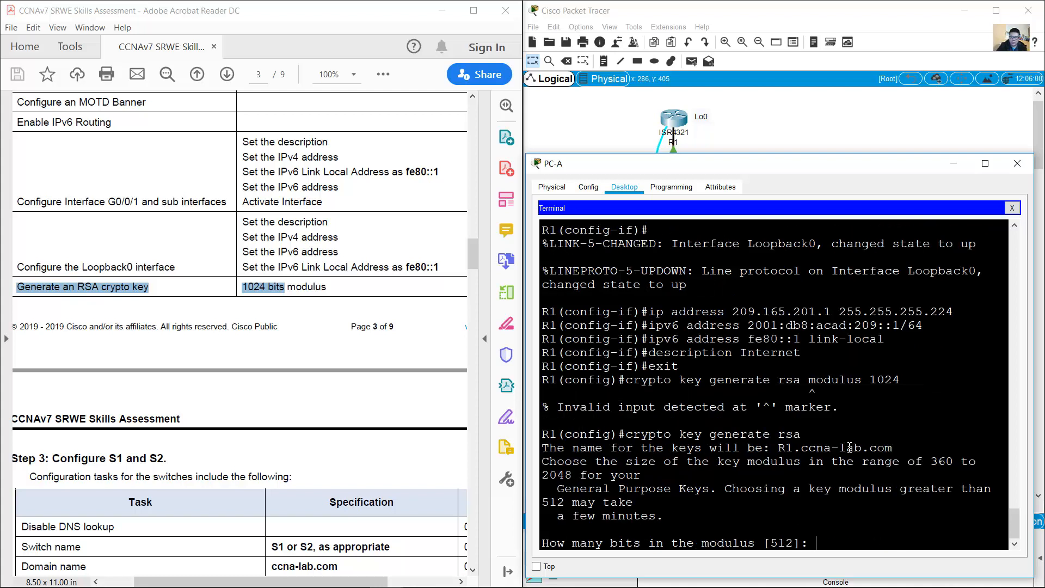
type("1024")
key("Return")
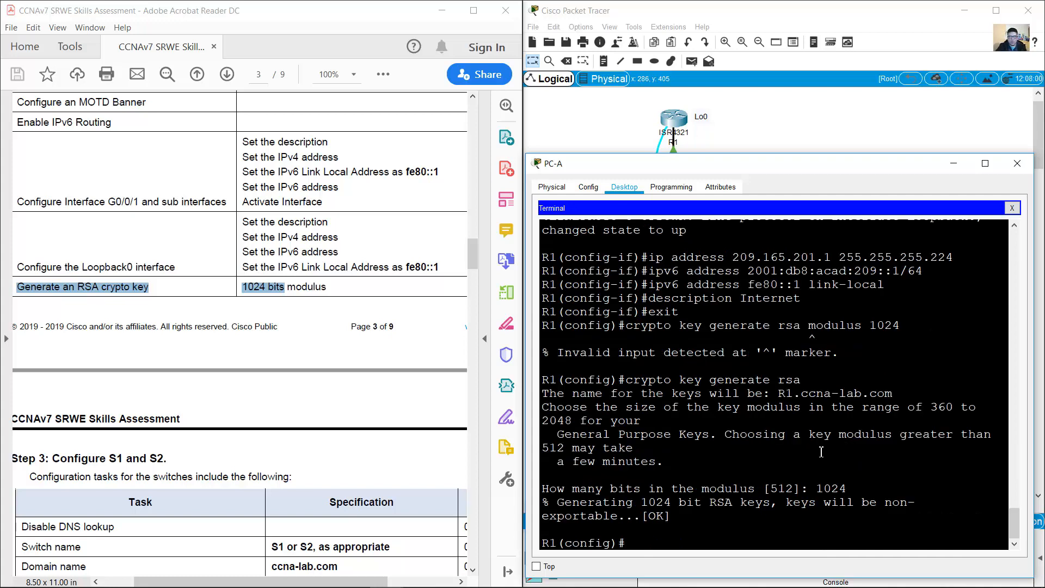
left_click(307, 297)
Step: Highlight the 'Configure S1 and S2' heading in the lab instructions
scroll(306, 295, "down", 10)
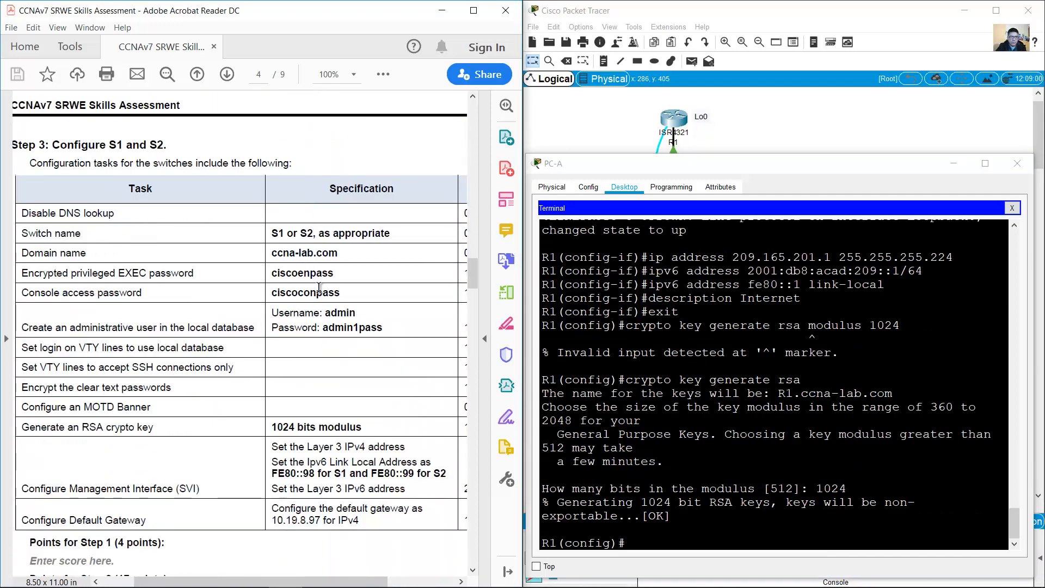
left_click_drag(55, 145, 166, 146)
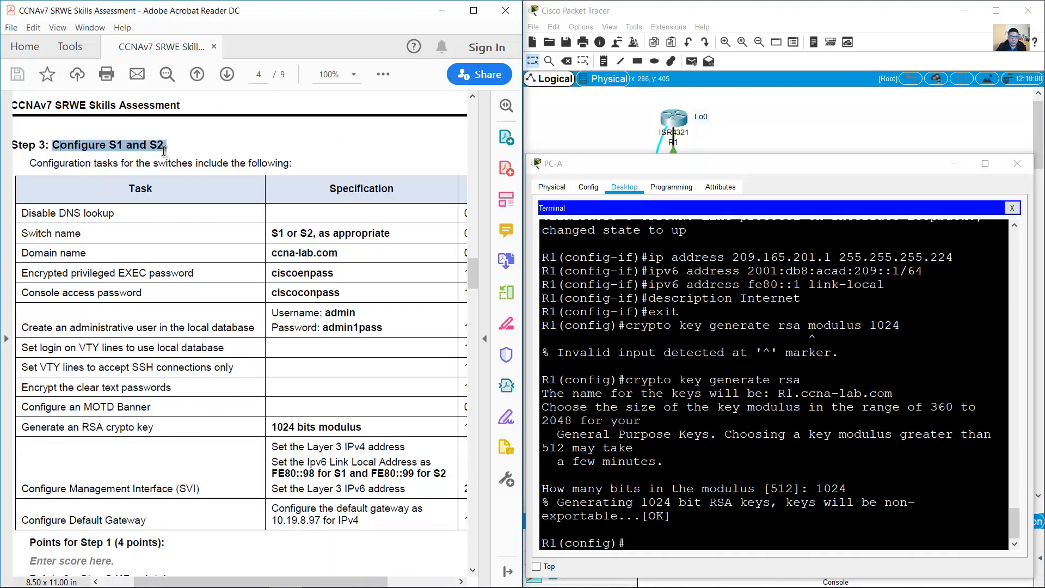
left_click(369, 170)
left_click(847, 125)
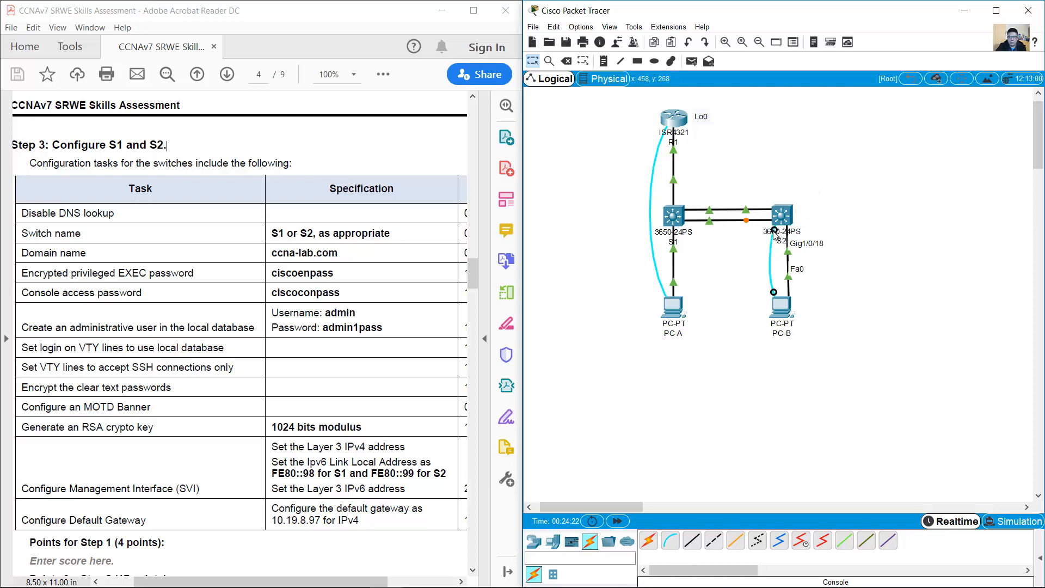
Step: Move PC-B's console cable from S2 to S1's console port and open PC-B's terminal at 9600 baud
left_click_drag(774, 234, 676, 220)
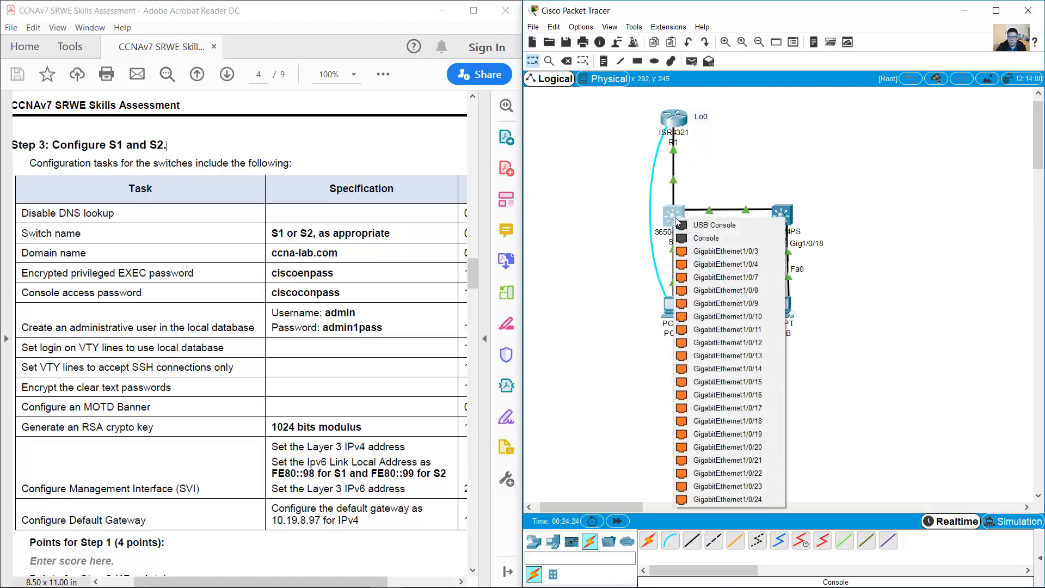
left_click(707, 238)
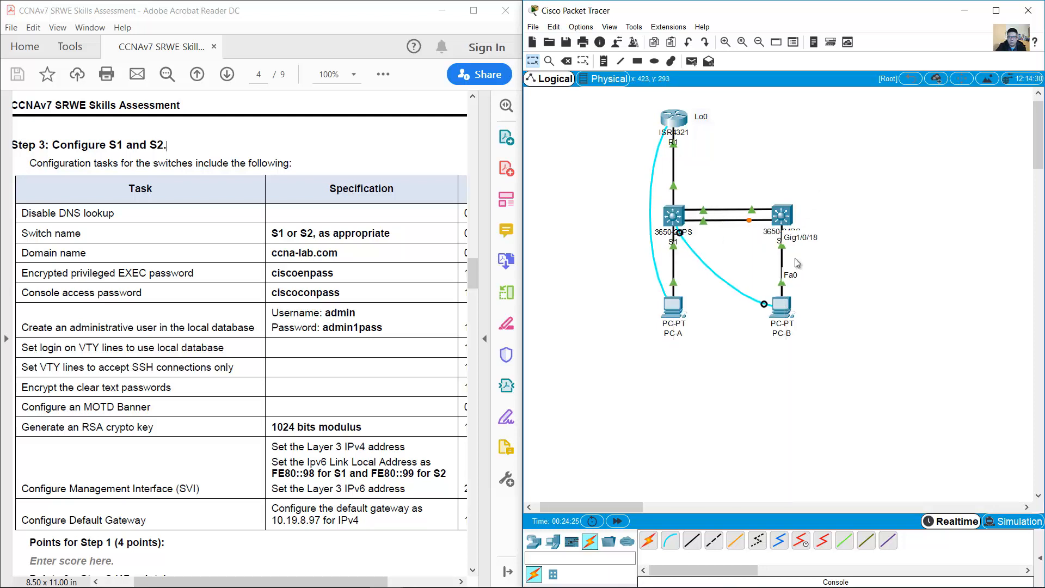
left_click(790, 306)
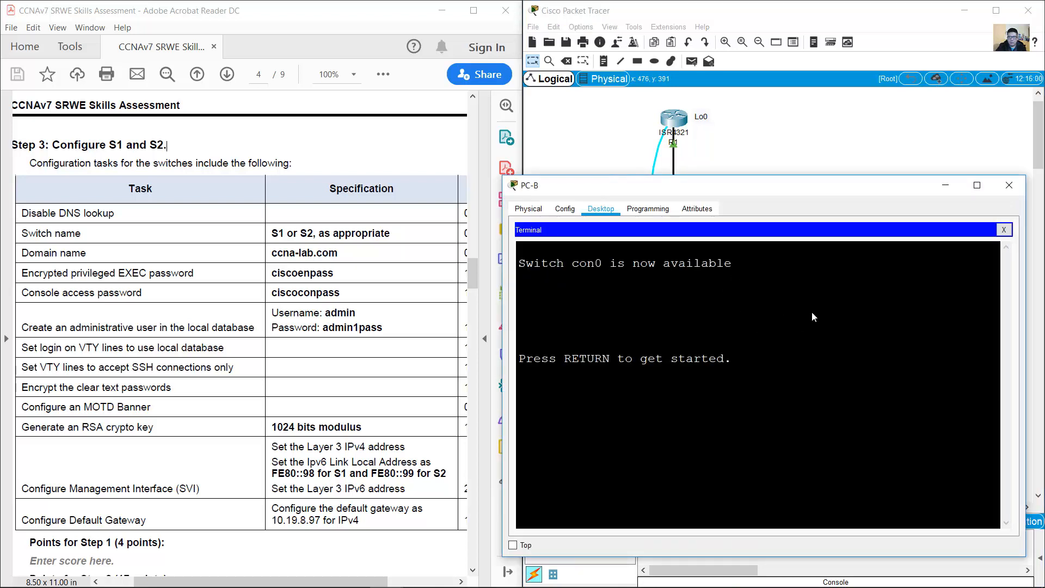
left_click(1004, 229)
left_click(774, 254)
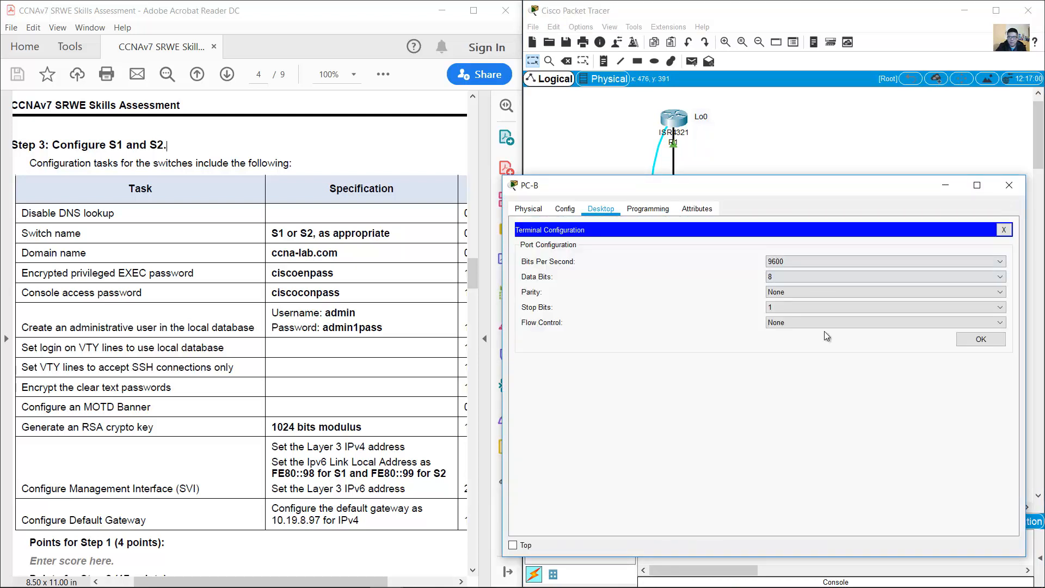
left_click(975, 340)
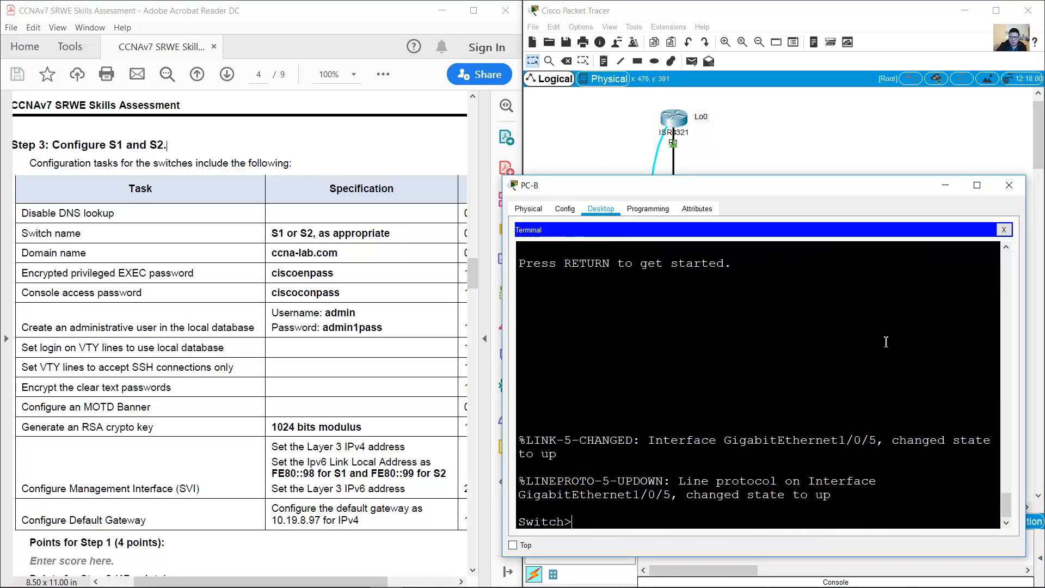
Step: Enter global configuration mode and disable DNS lookup with no ip domain lookup
type("en")
key("Return")
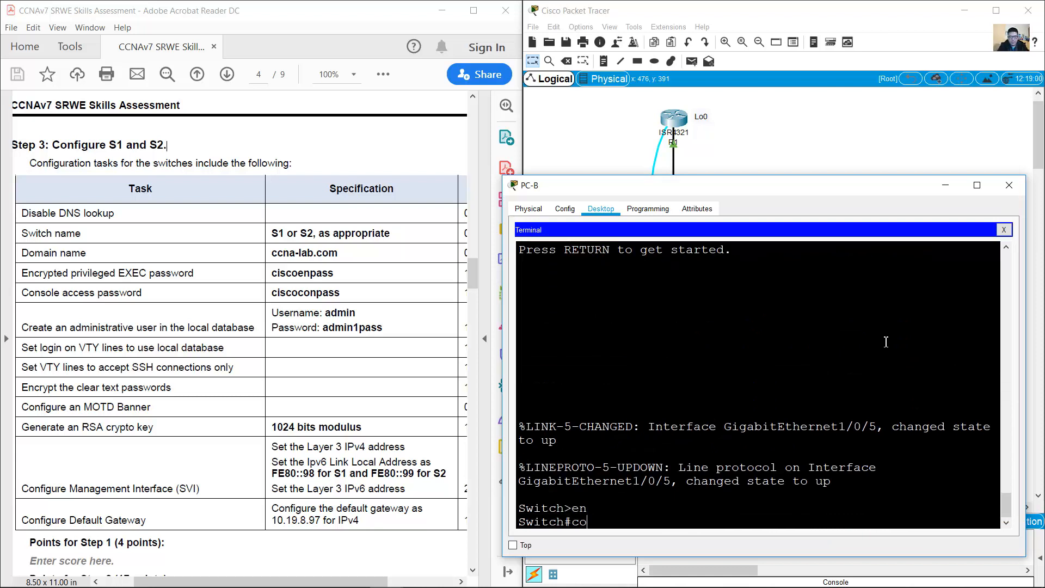
type("conf term")
key("Return")
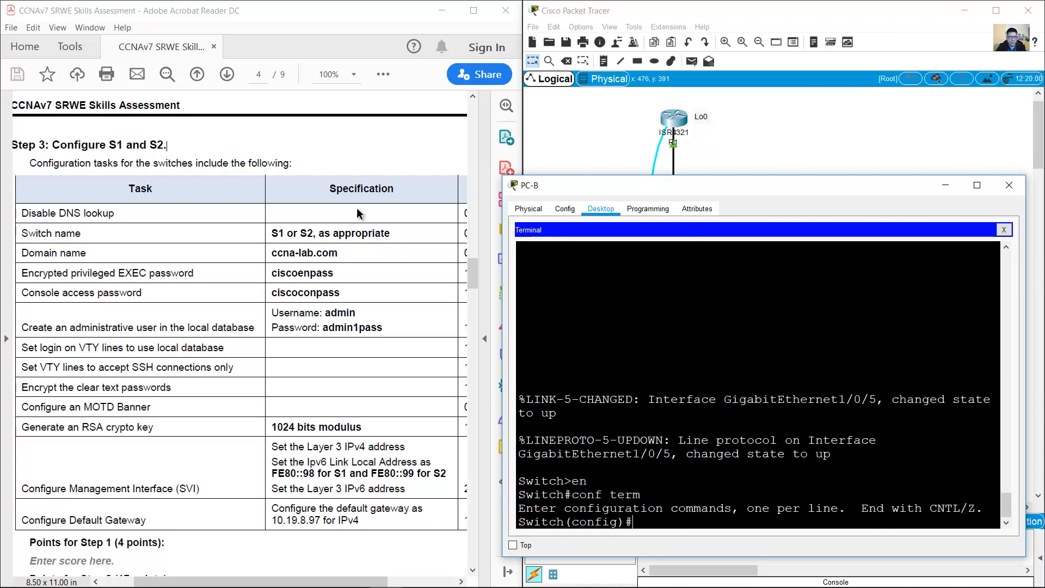
left_click_drag(21, 213, 104, 216)
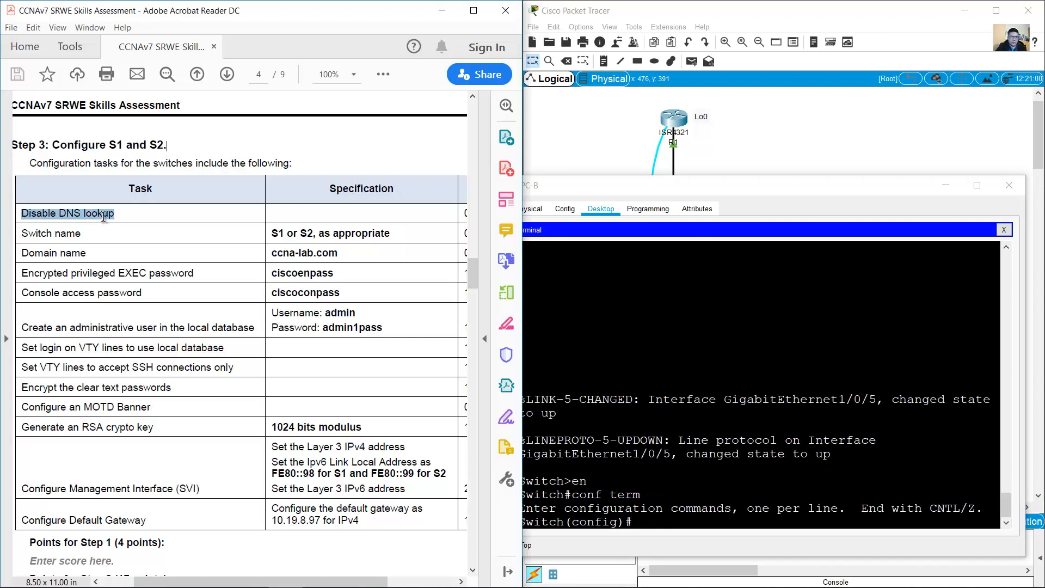
left_click(738, 399)
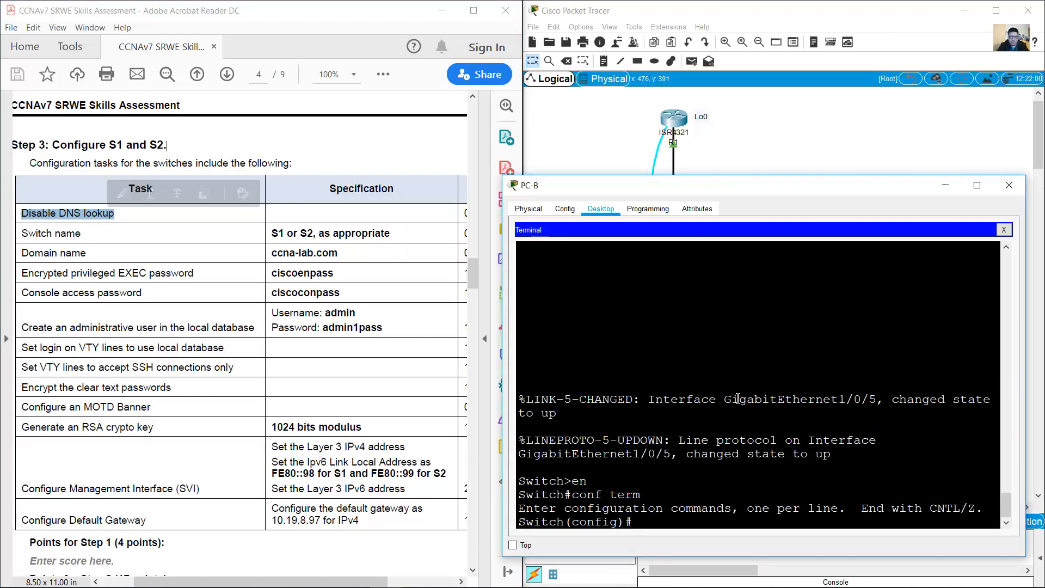
type("no ip domain lookup")
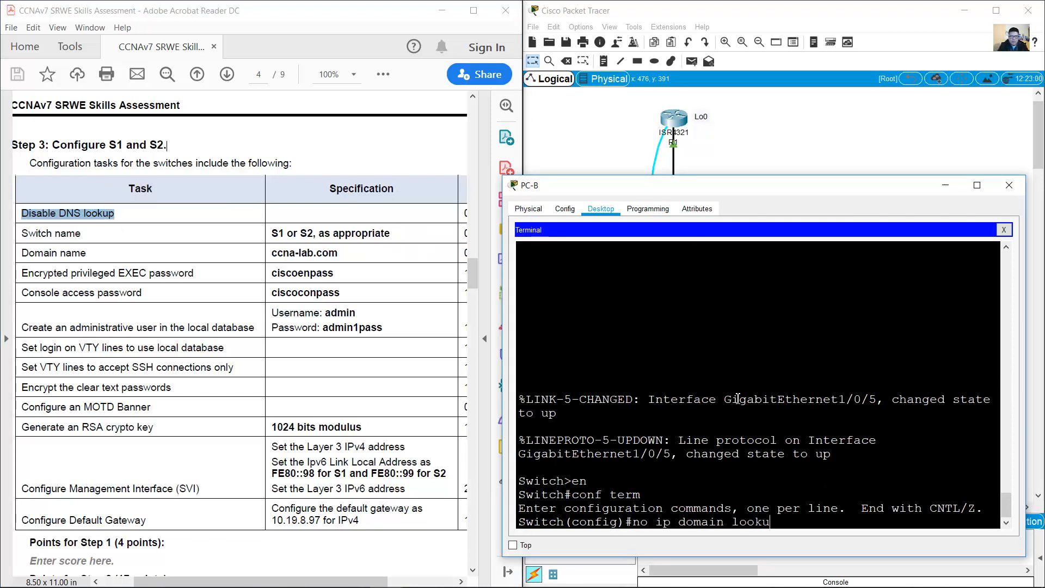
key("Return")
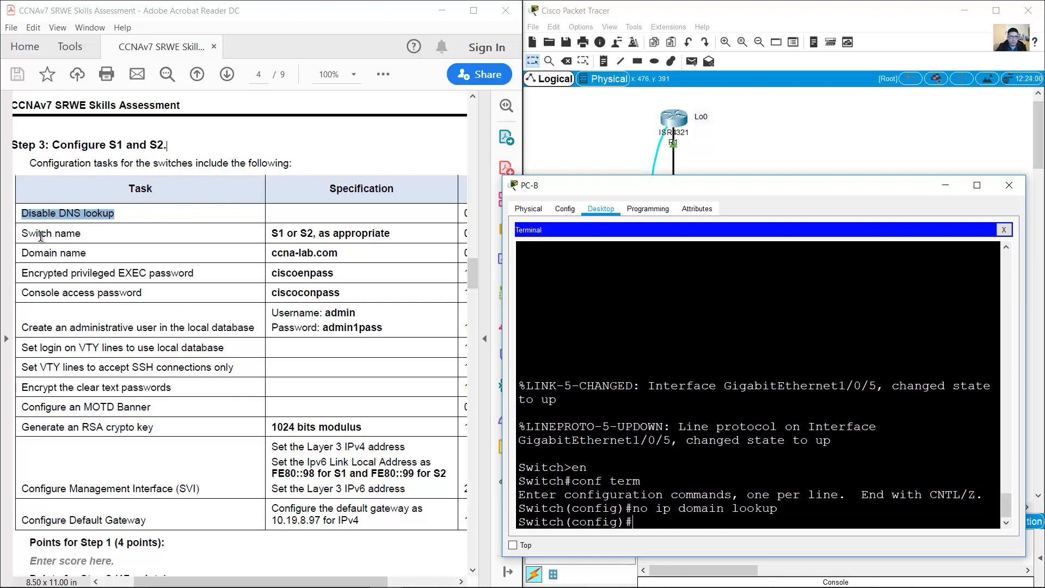
Step: Name the switch S1 and set its domain name to ccna-lab.com
left_click_drag(23, 233, 286, 234)
left_click(898, 487)
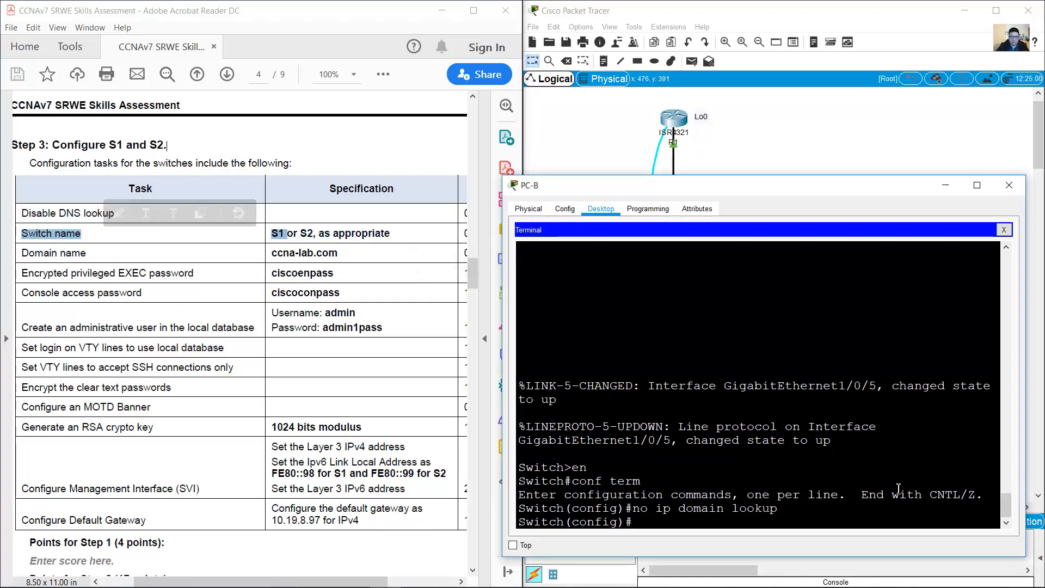
type("hostname ")
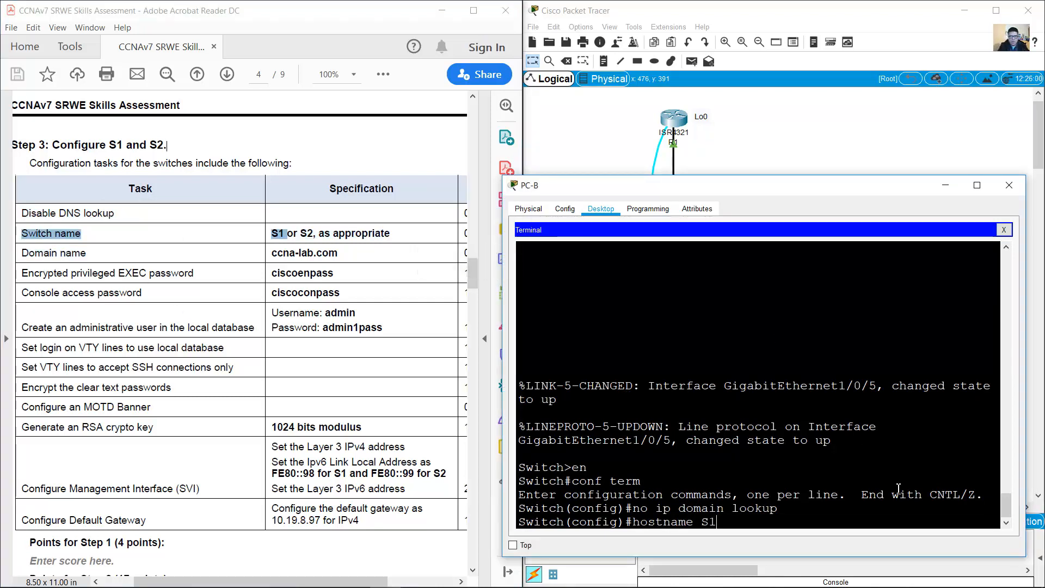
type("S1")
key("Return")
left_click_drag(19, 253, 339, 254)
left_click(702, 438)
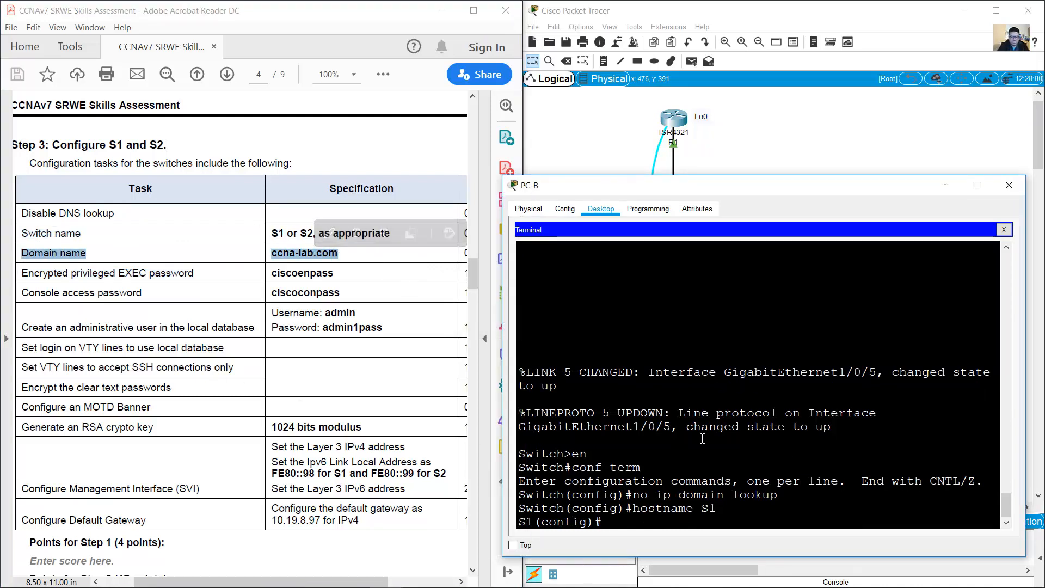
type("ip domain-name")
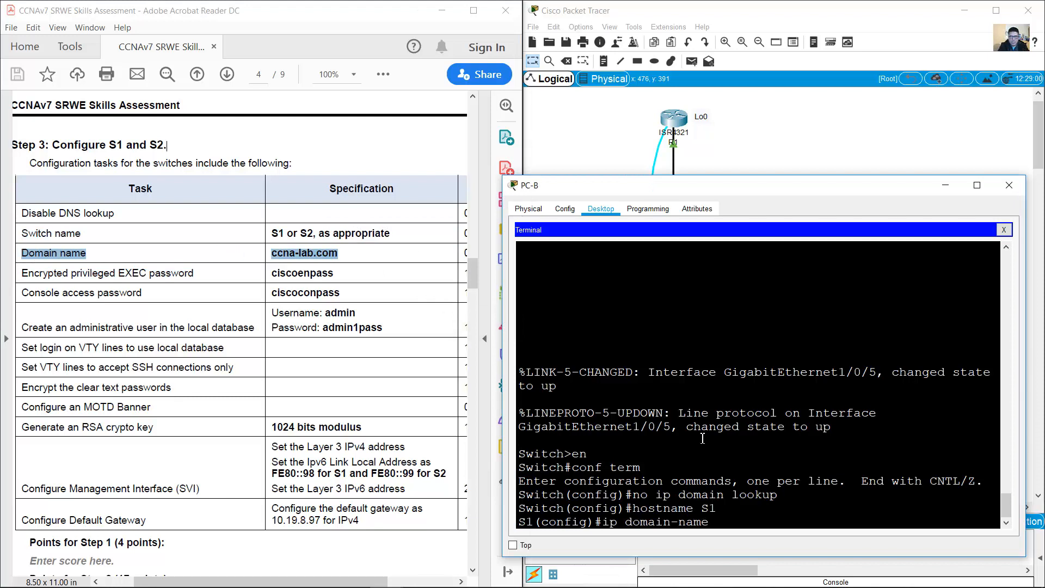
type(" ccna-lab.com")
key("Return")
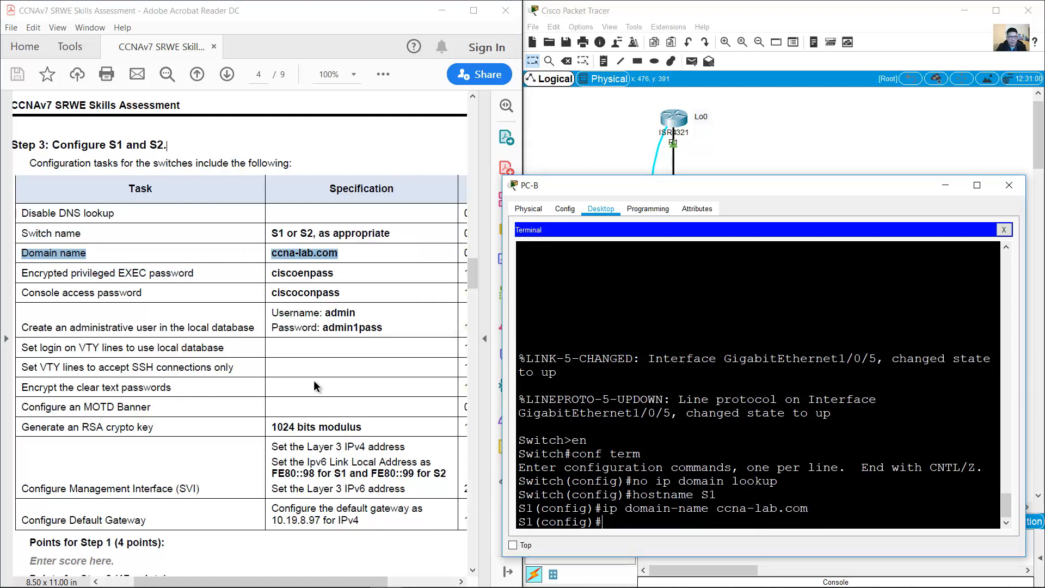
Step: Set an encrypted enable secret for privileged EXEC mode
left_click_drag(34, 272, 344, 279)
left_click(724, 414)
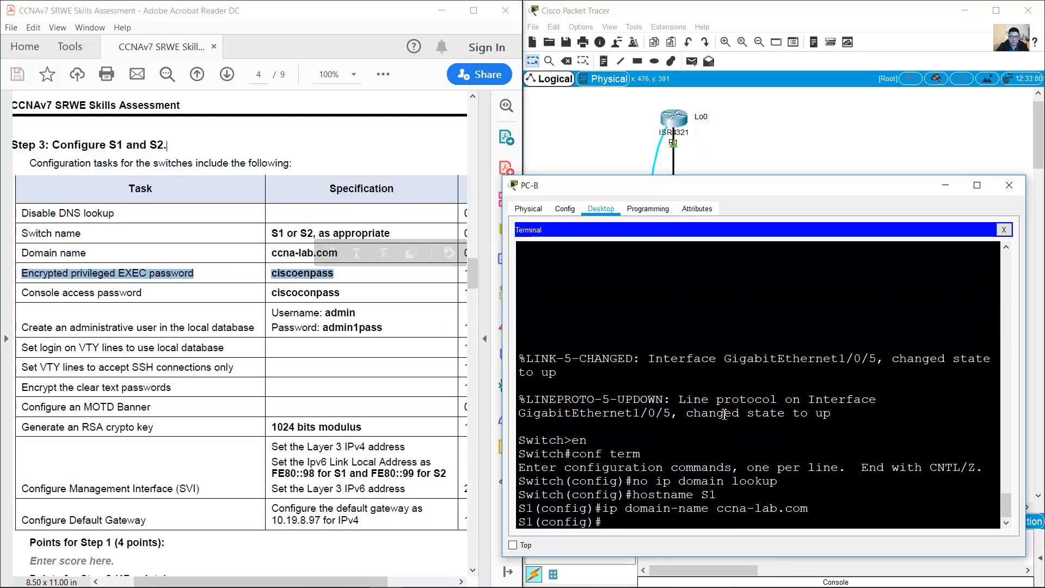
type("enable se")
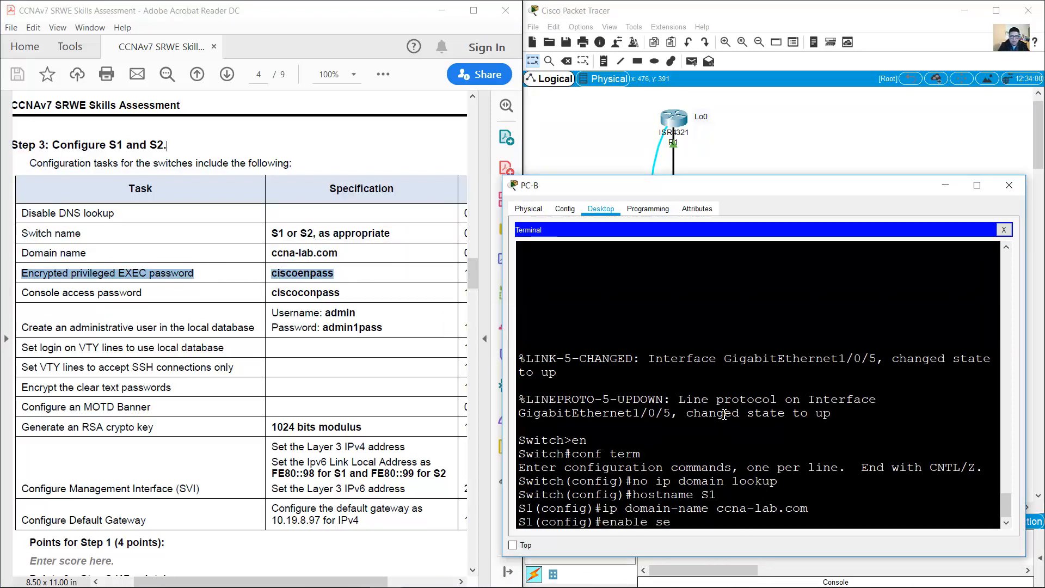
type("cret ciscoenpass")
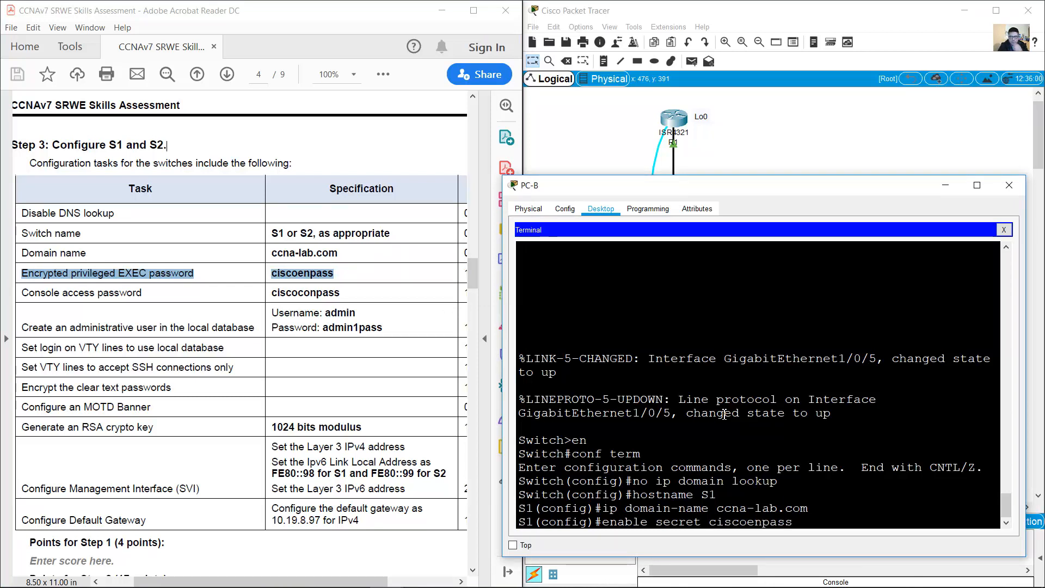
key("Return")
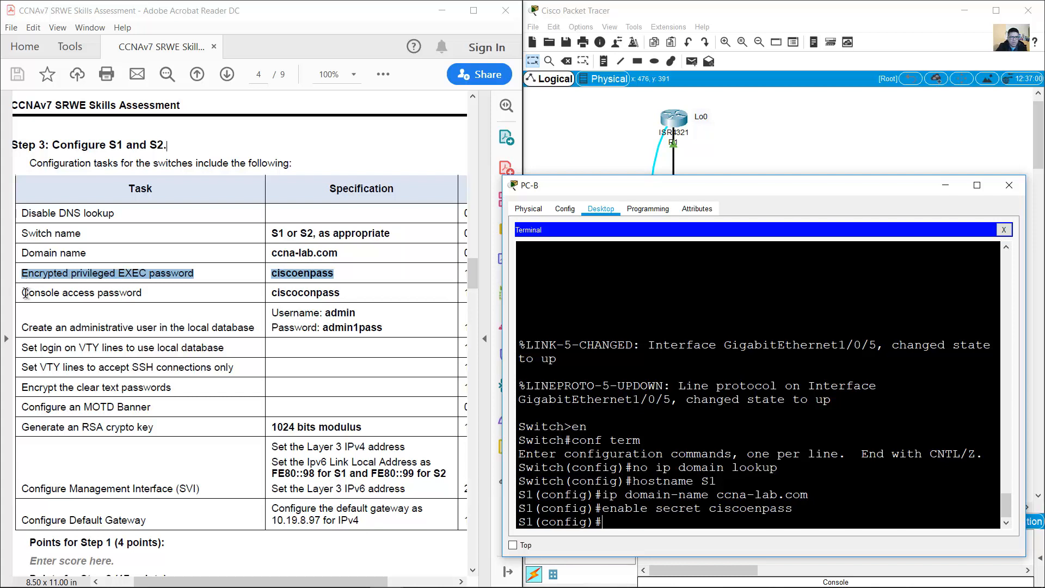
Step: Protect console line 0 with a password and require login
left_click_drag(22, 293, 389, 306)
left_click(726, 417)
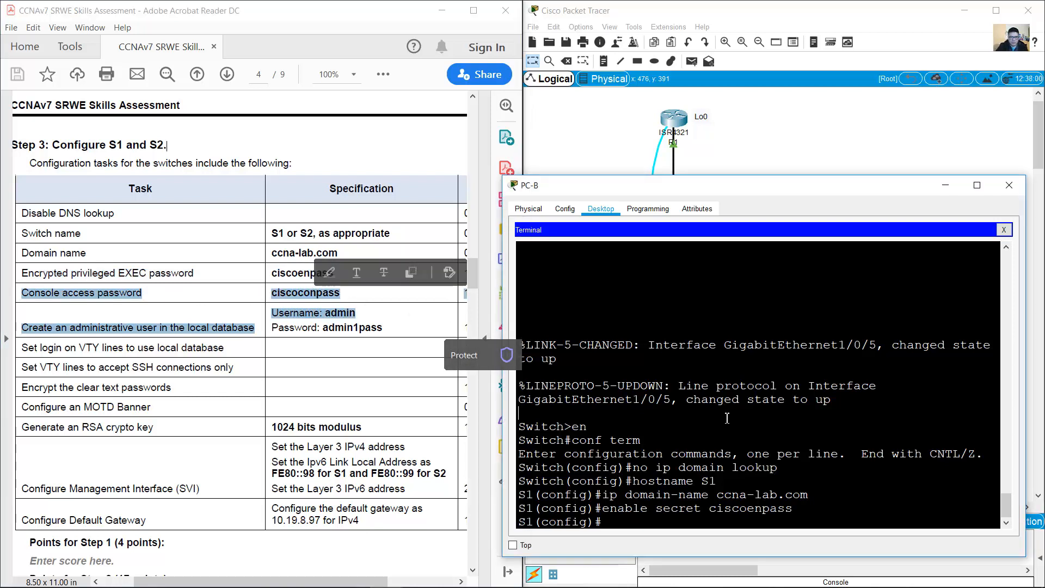
type("line console")
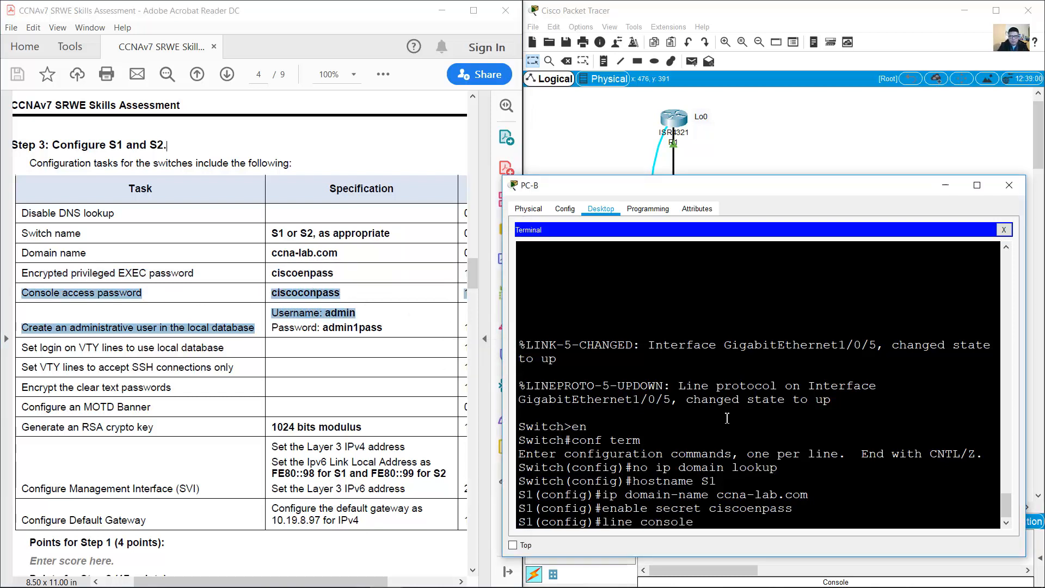
type(" 0")
key("Return")
type("password")
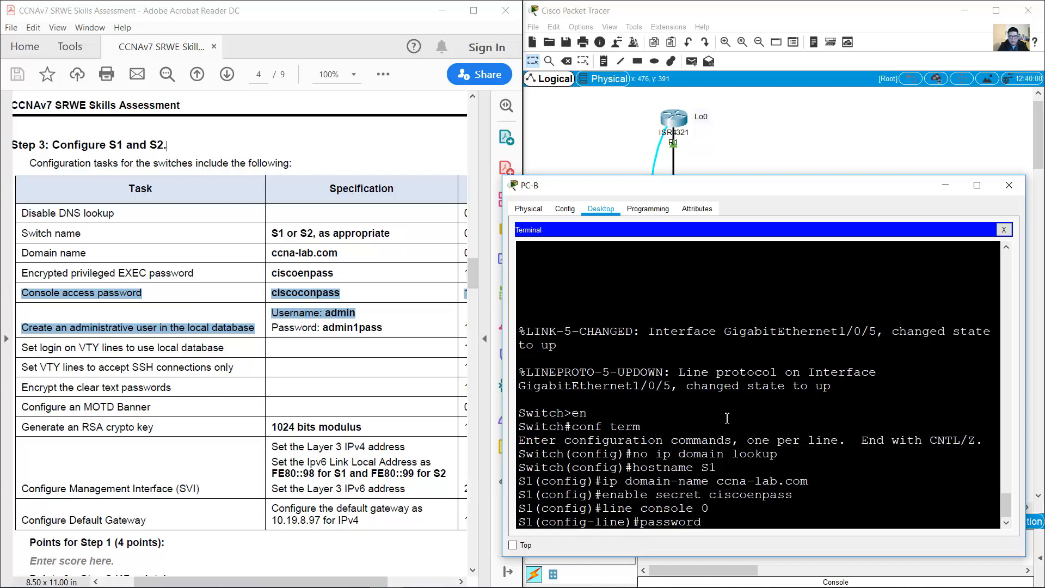
type(" ciscoconpass")
key("Return")
type("login")
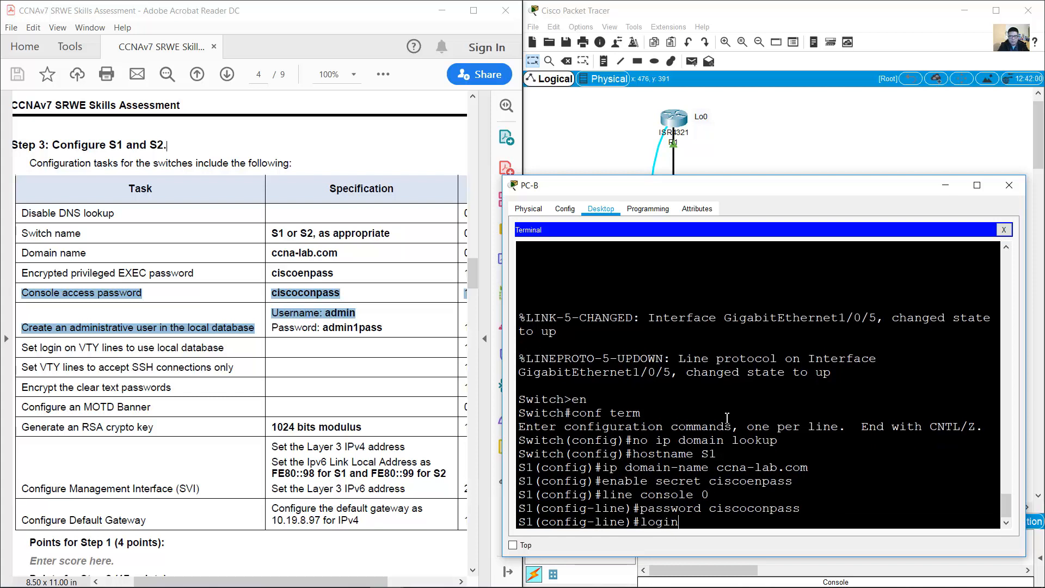
key("Return")
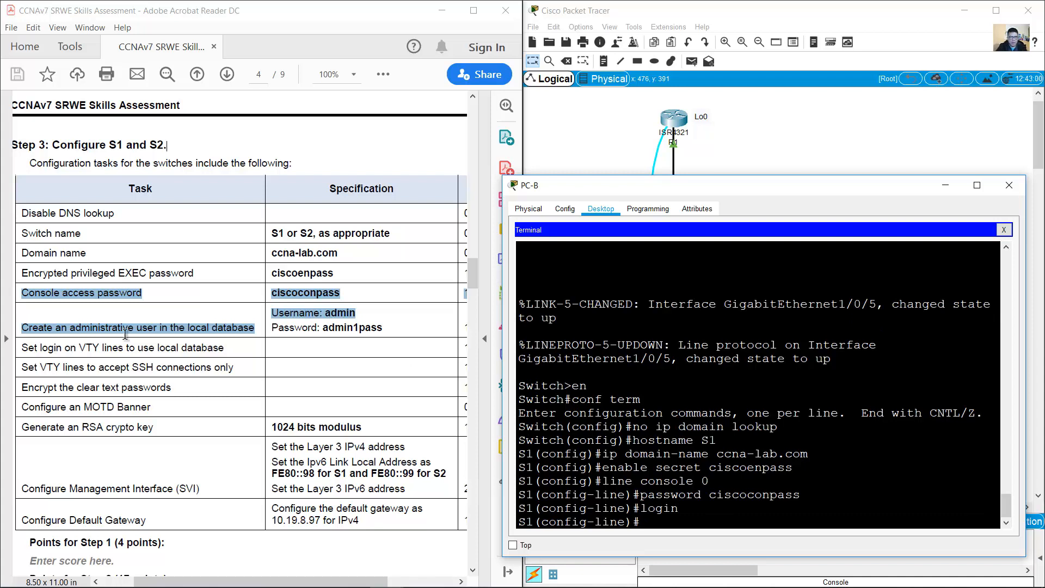
Step: Leave console line config and create the local admin user with an encrypted secret
left_click(22, 328)
left_click_drag(22, 327, 383, 328)
left_click(793, 467)
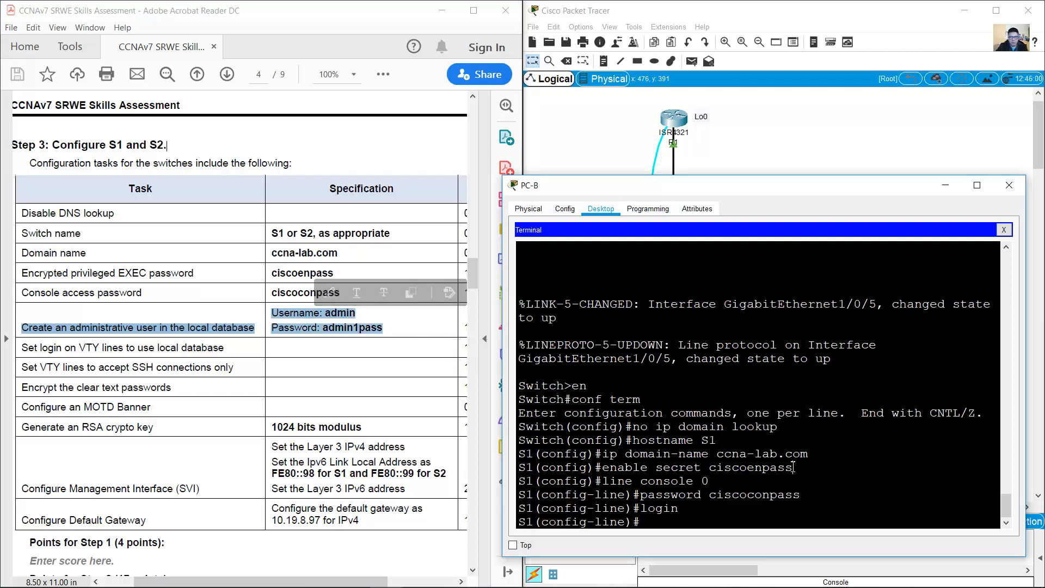
type("exit")
key("Return")
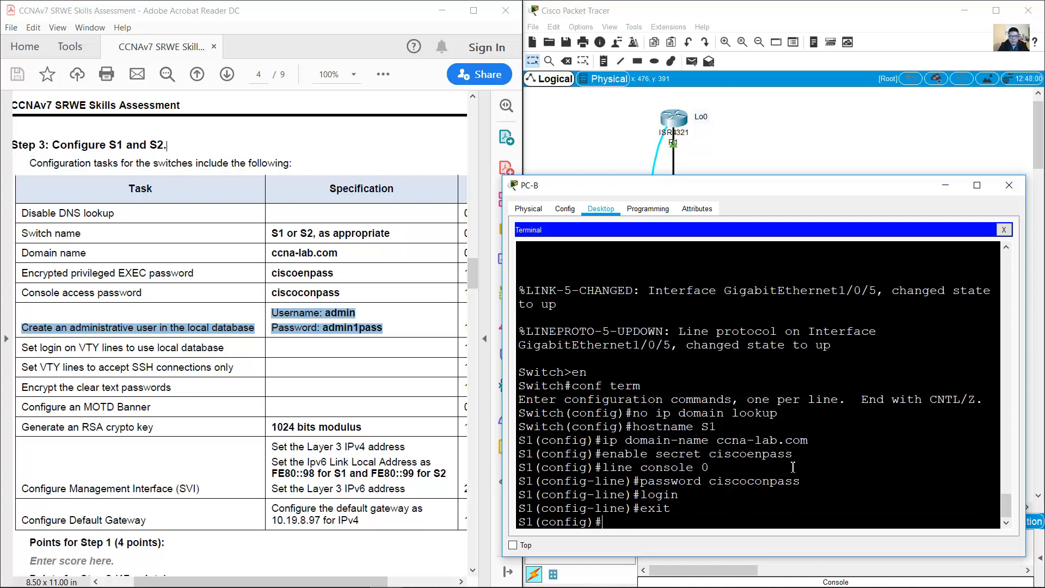
type("username admin secret")
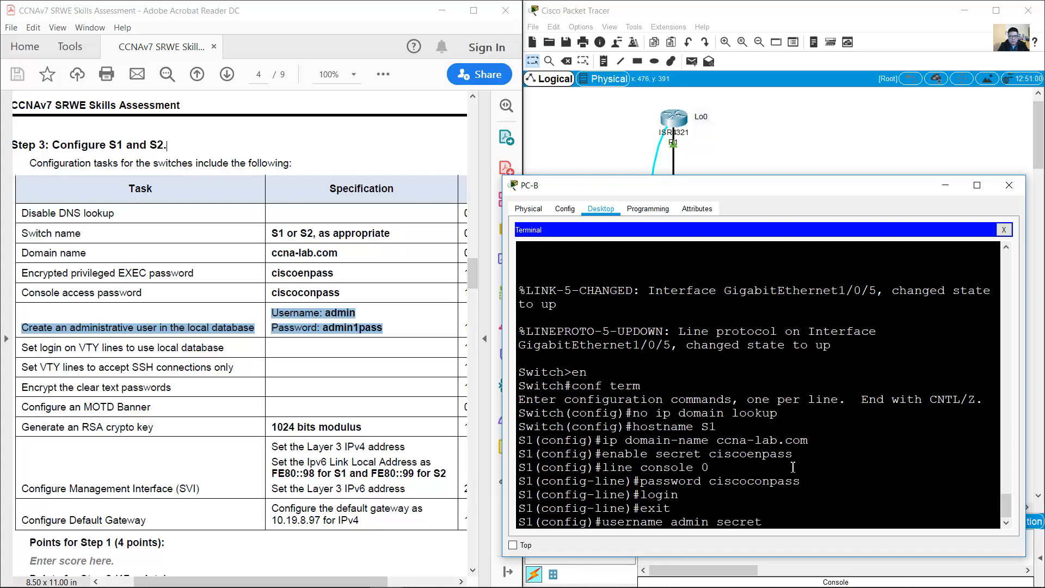
type(" admin1pass")
key("Return")
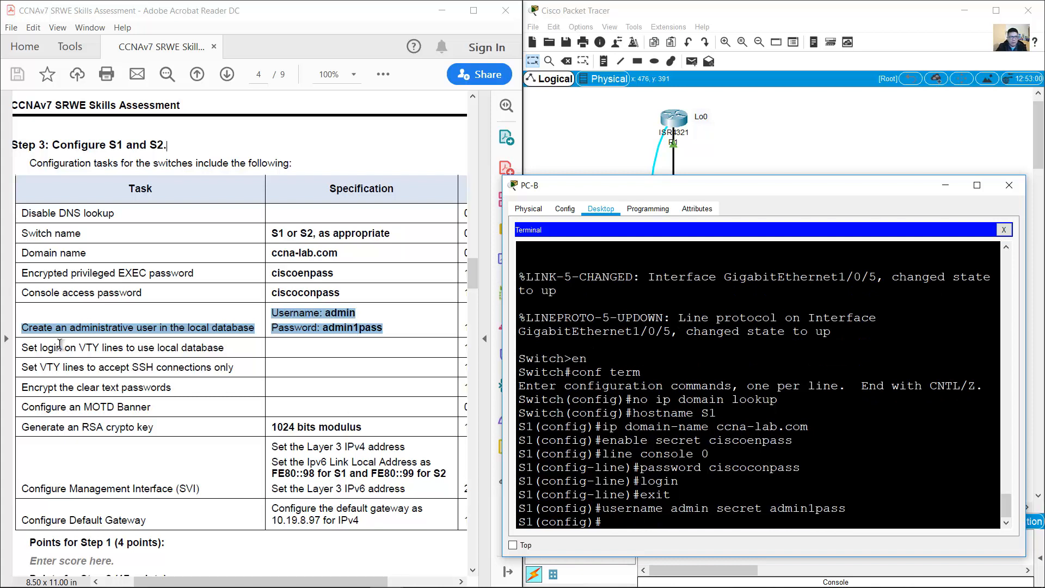
Step: Begin configuring VTY lines 0 to 15 with line vty 0 15
left_click_drag(24, 347, 229, 348)
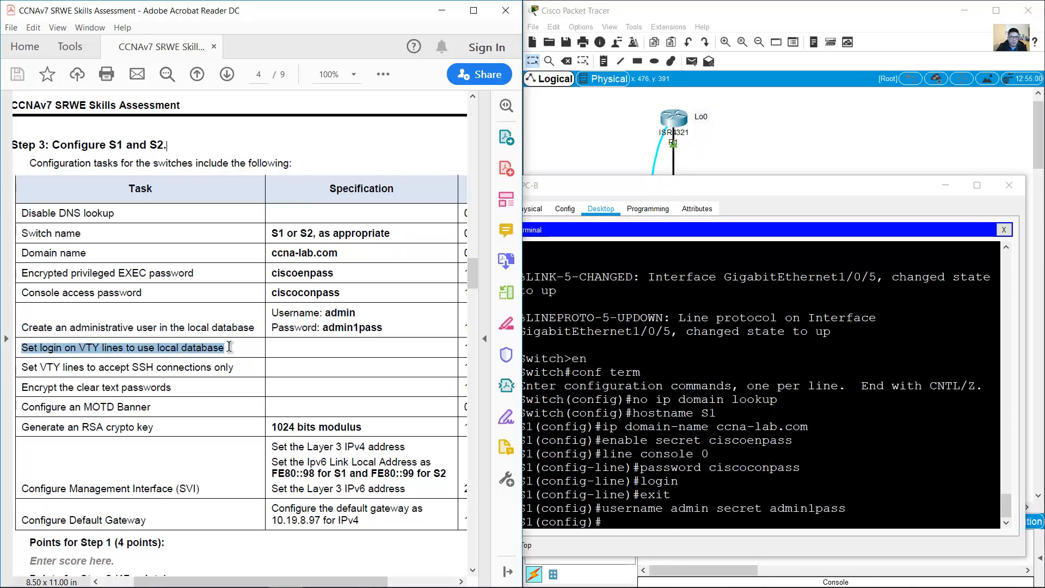
left_click(710, 452)
type("line vt")
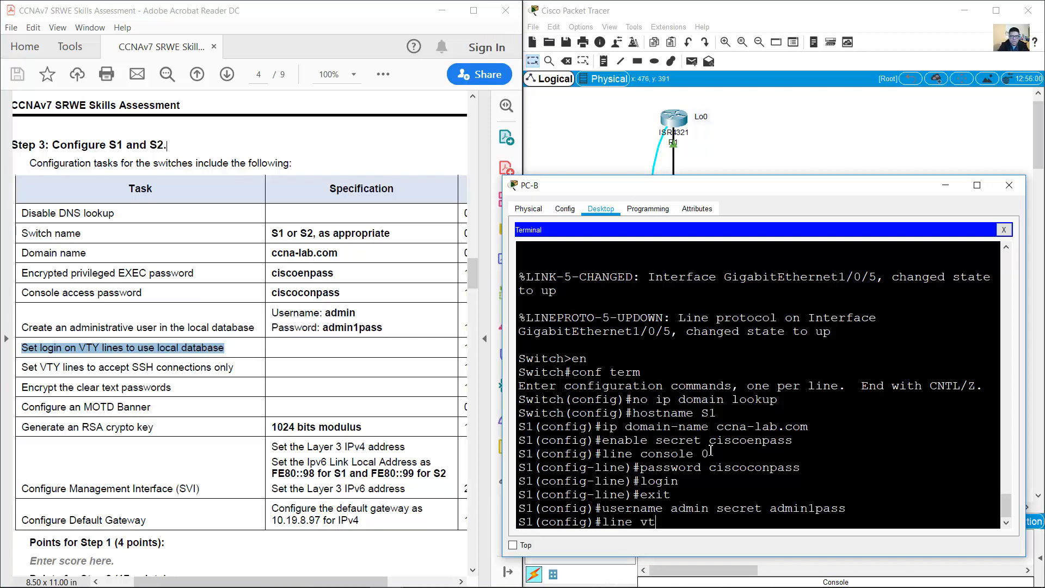
type("y 0 15")
Step: Set VTY lines 0–15 to login local and transport input ssh
key("Return")
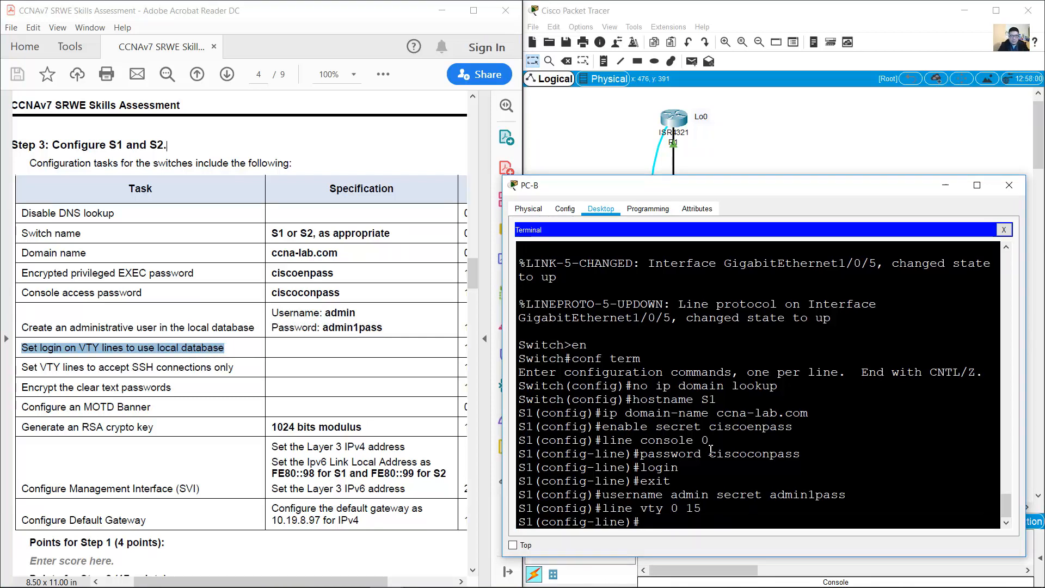
type("login lo")
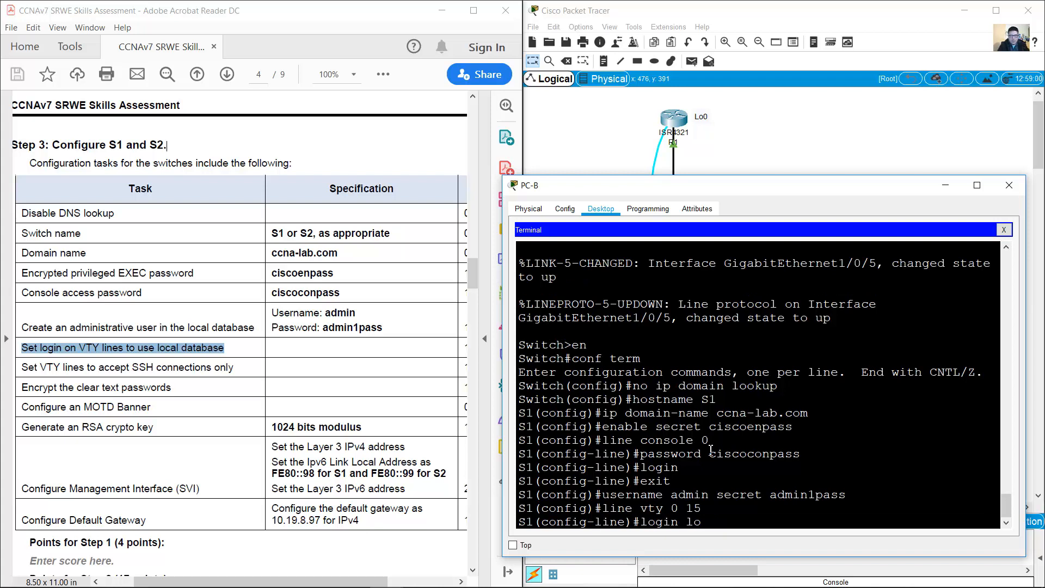
type("cal")
key("Return")
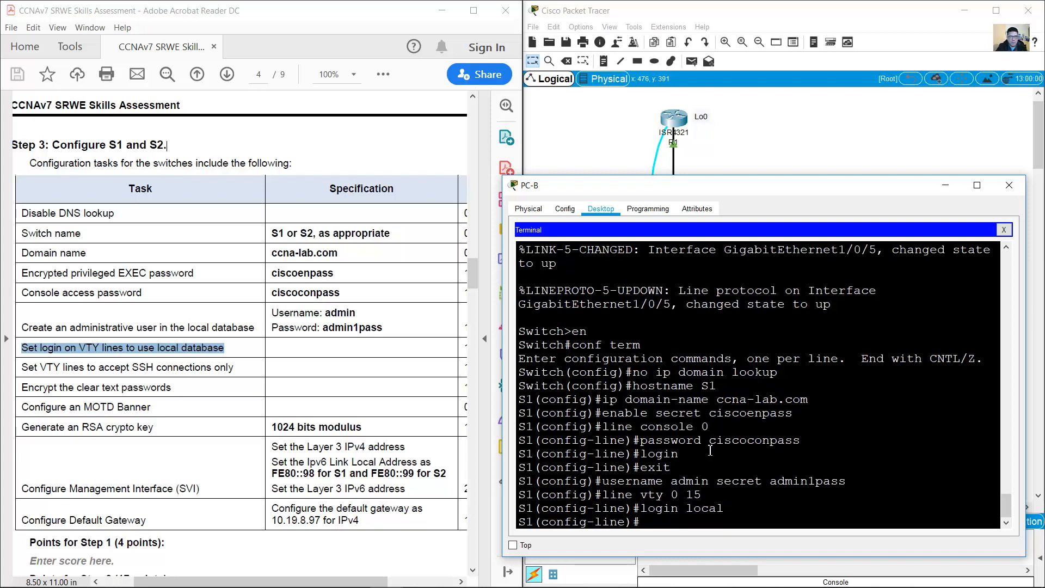
left_click_drag(20, 367, 239, 372)
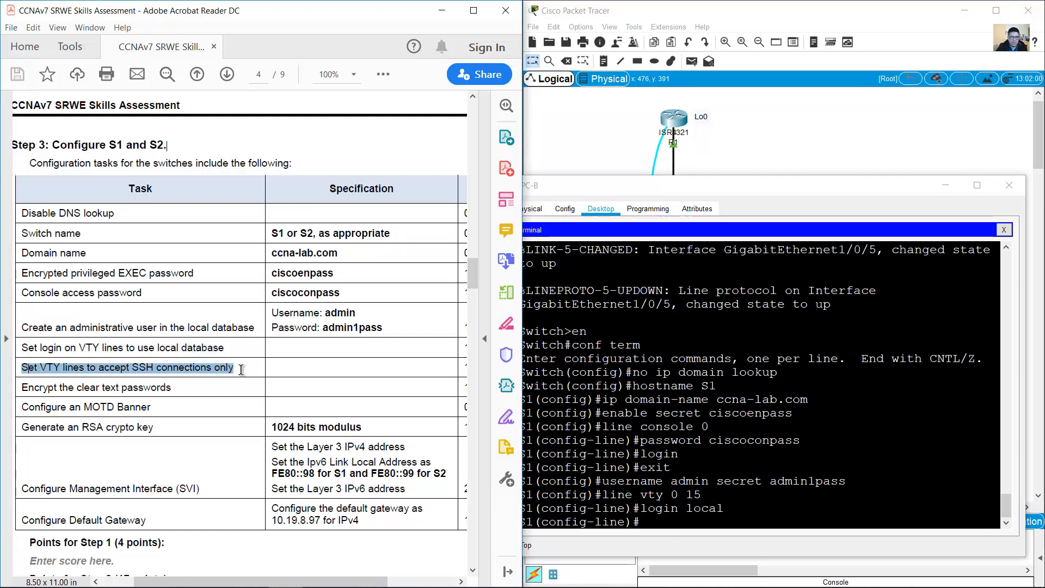
left_click(658, 521)
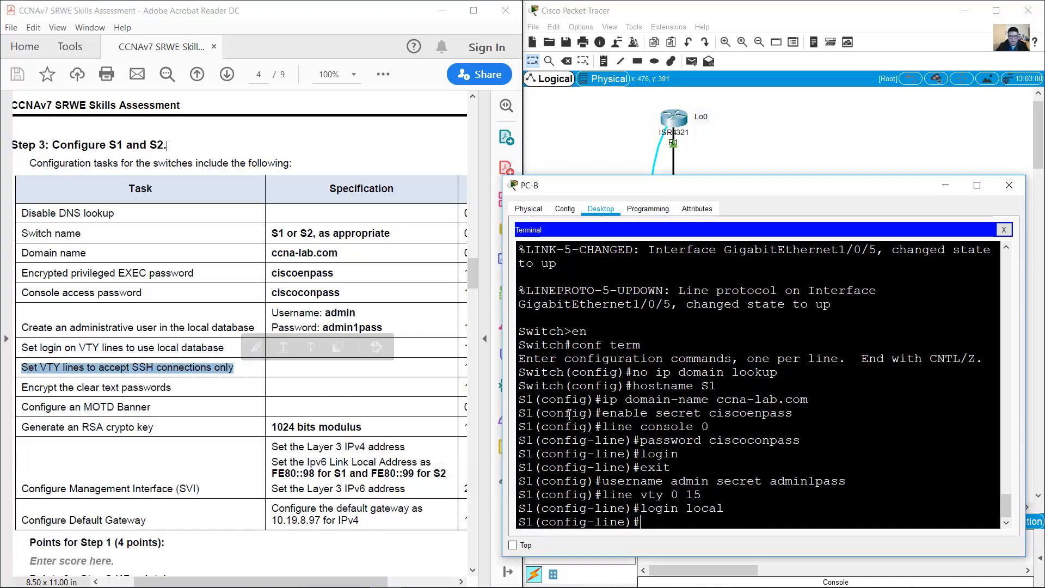
type("transpo")
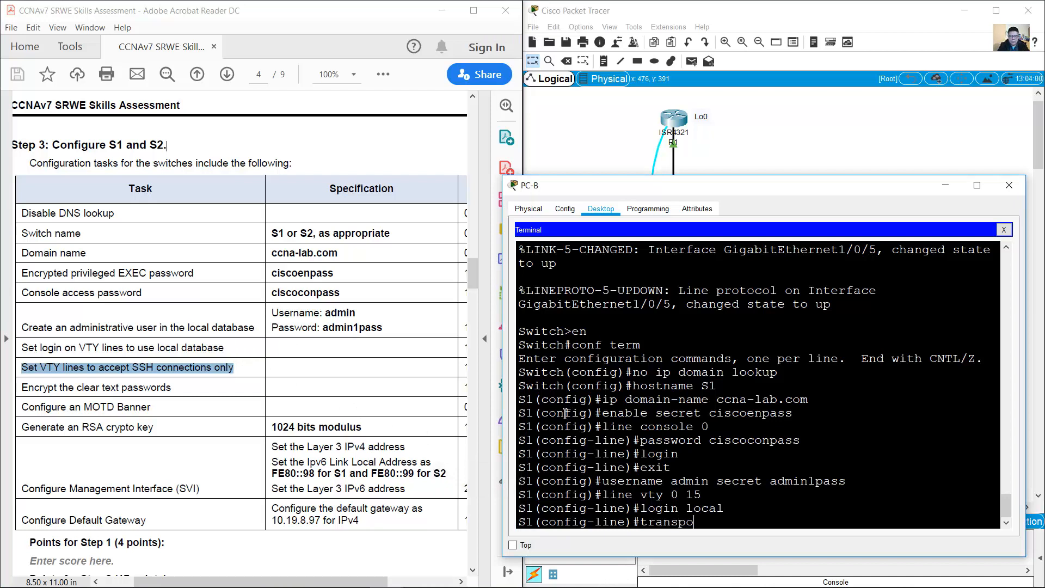
type("rt input ssh")
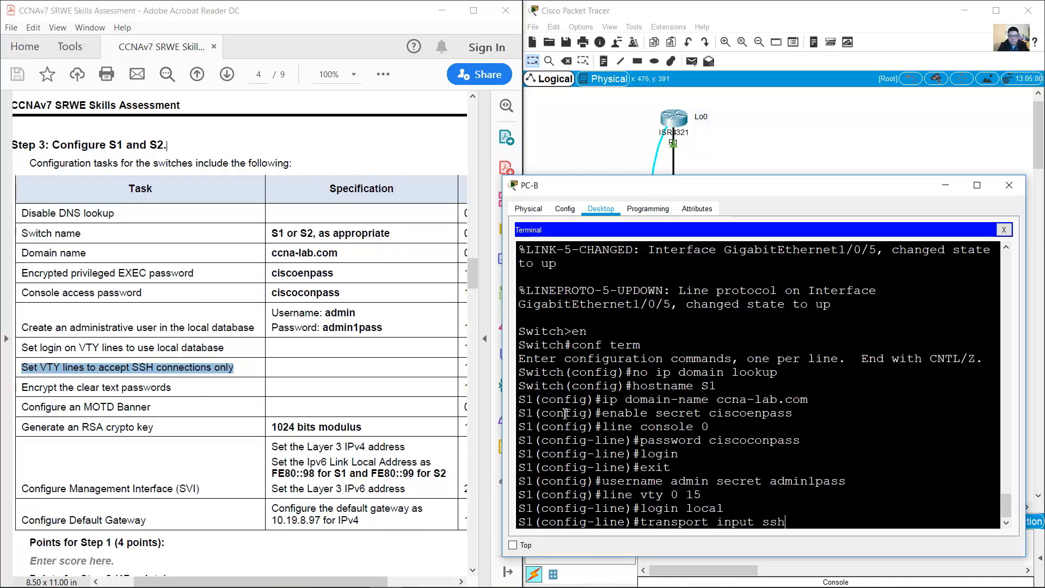
key("Return")
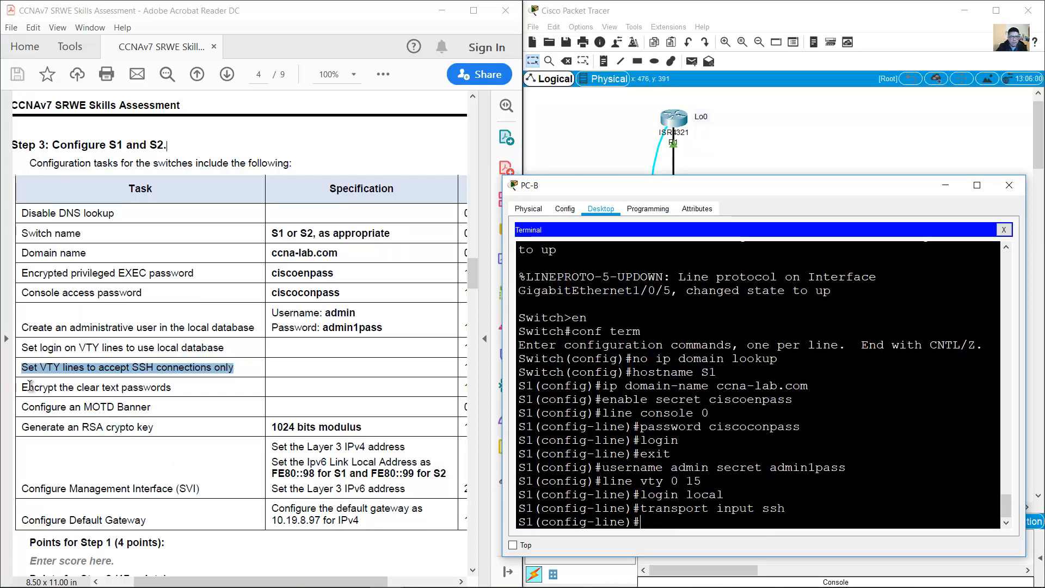
left_click_drag(22, 387, 172, 385)
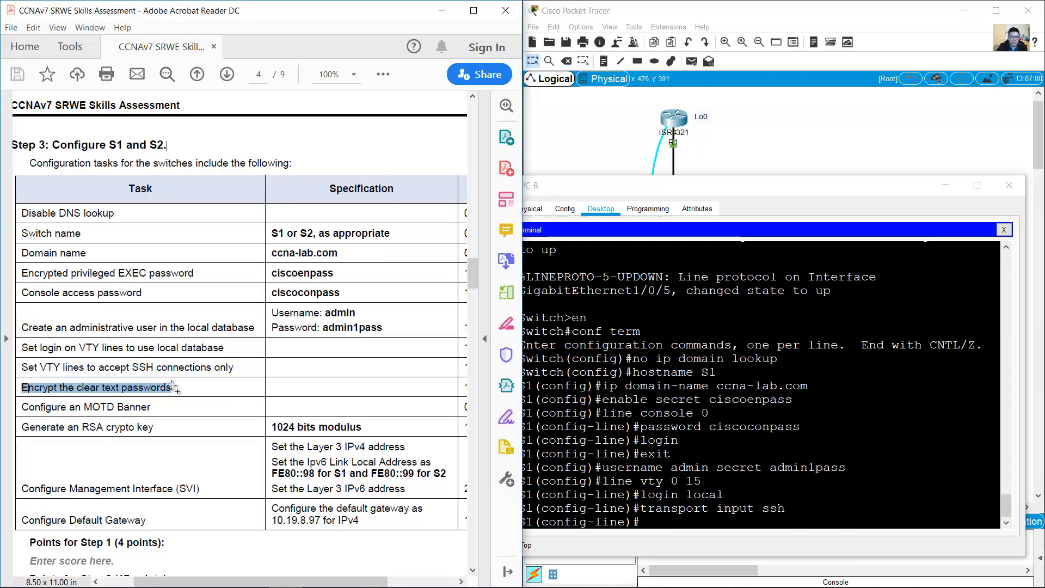
Step: Exit VTY configuration and enable service password-encryption
left_click(599, 467)
type("exit")
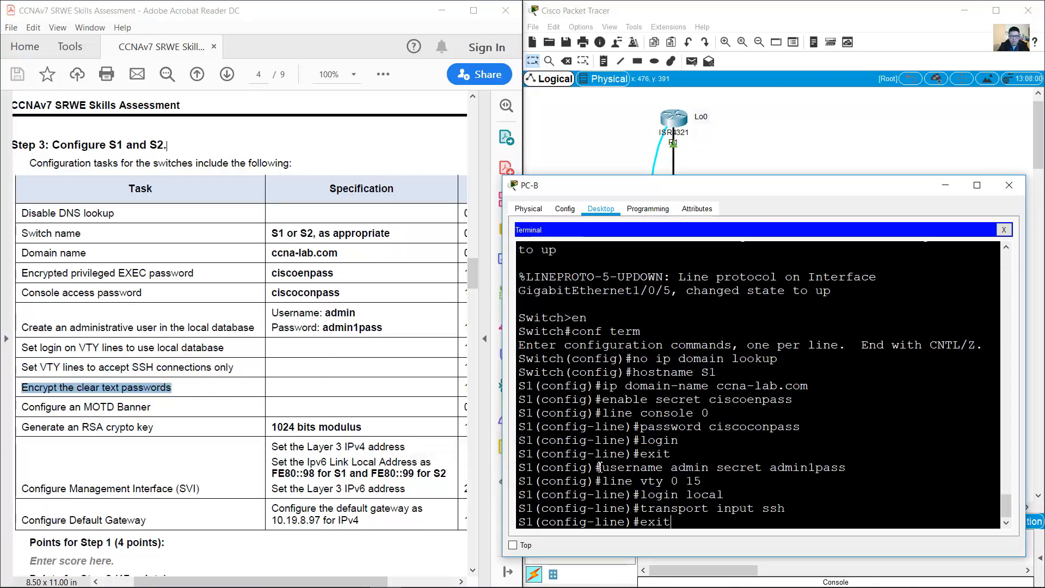
key("Return")
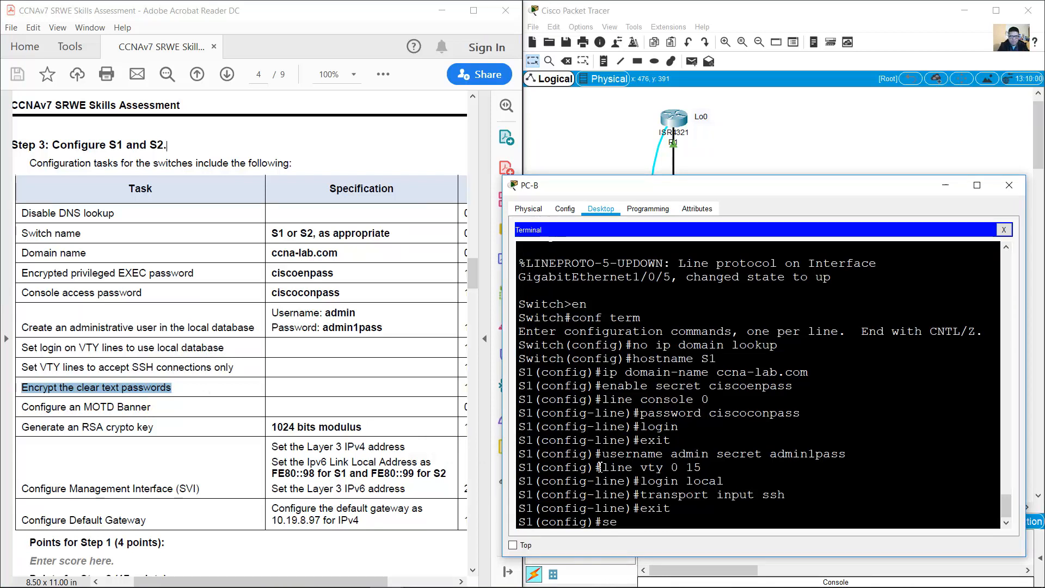
type("service password-")
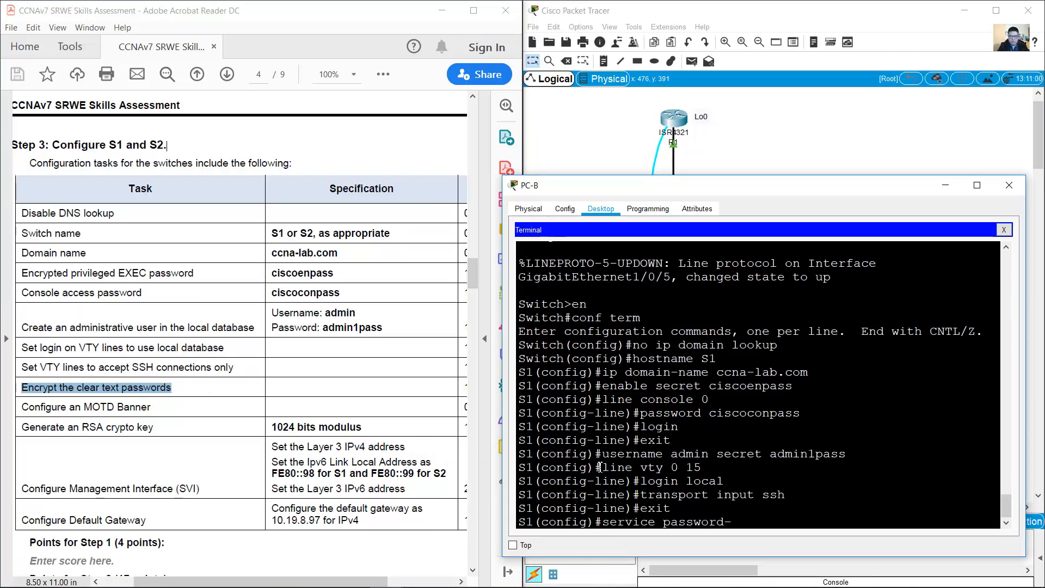
type("encryption")
key("Return")
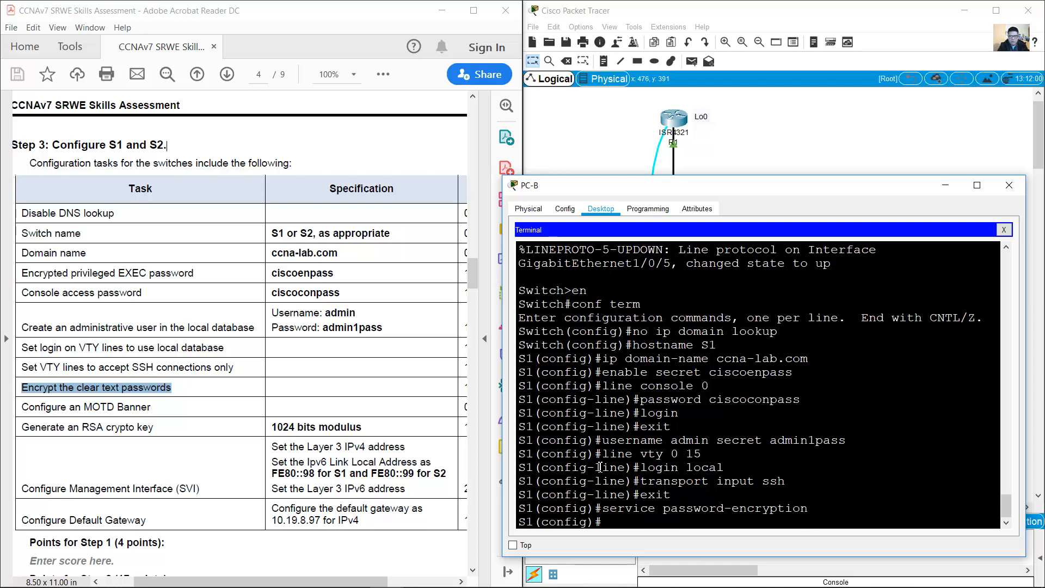
Step: Set the MOTD banner to 'Unauthorized Access is Prohibited!'
left_click_drag(22, 407, 165, 416)
left_click(668, 505)
type("banner motd ")
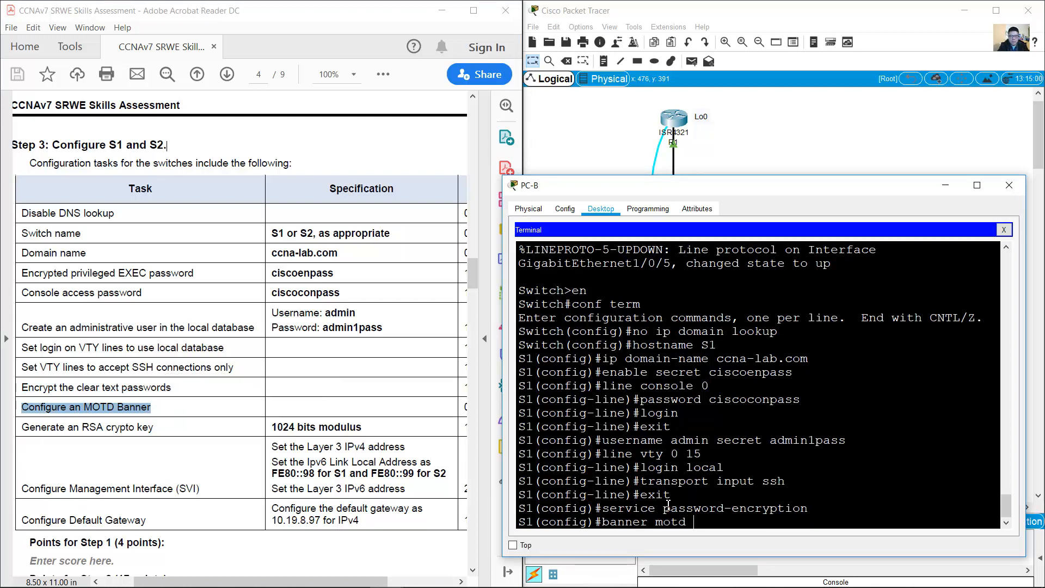
type("&Unauthorized")
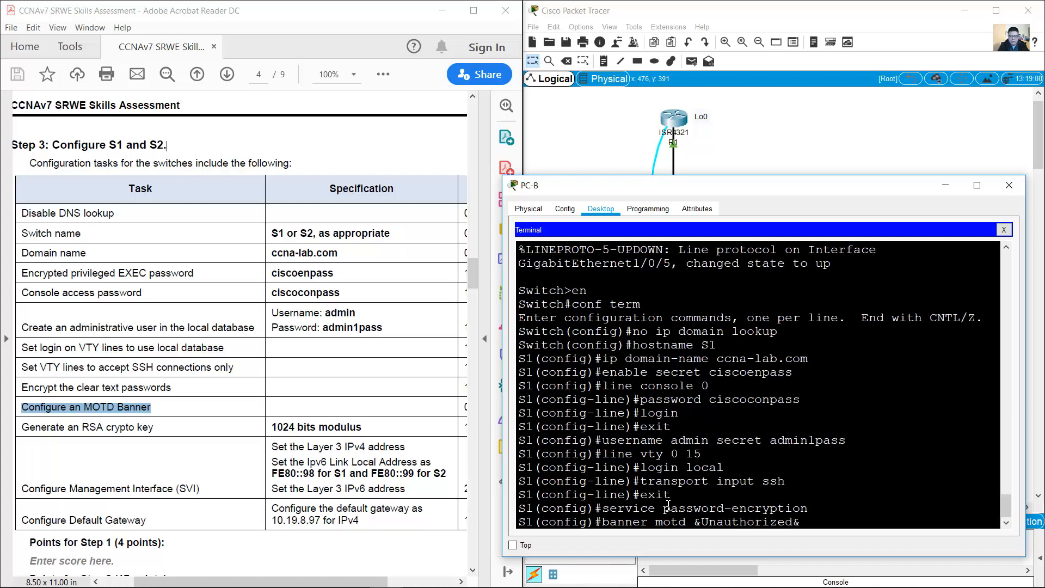
type(" Access is Prohibited!")
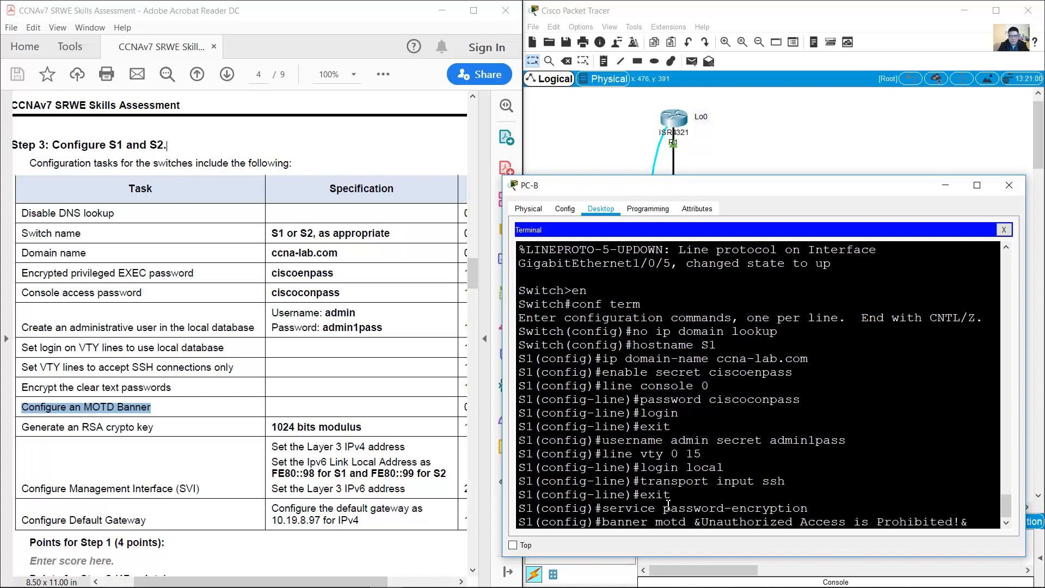
key("Return")
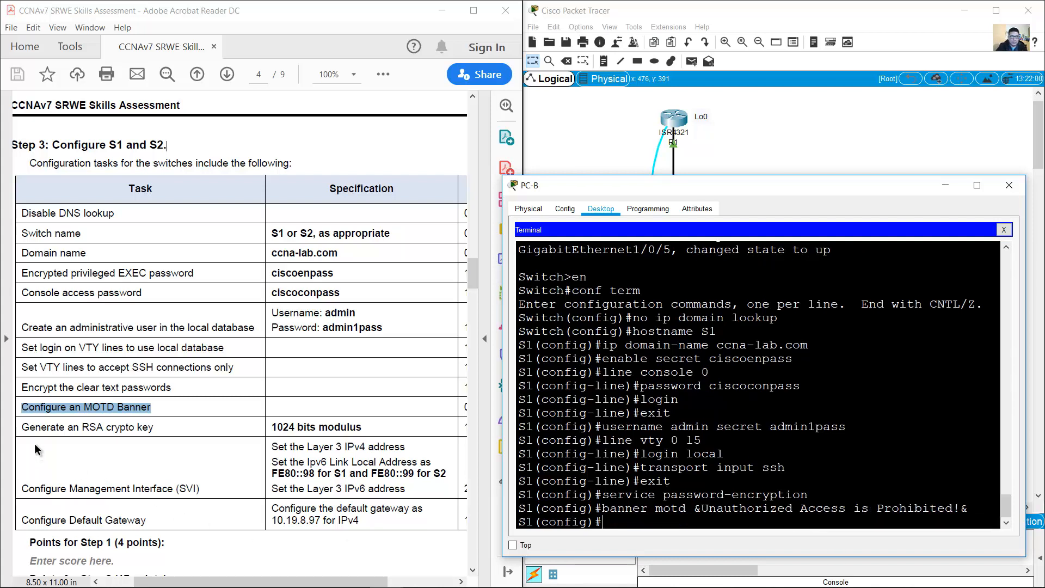
left_click_drag(22, 427, 155, 427)
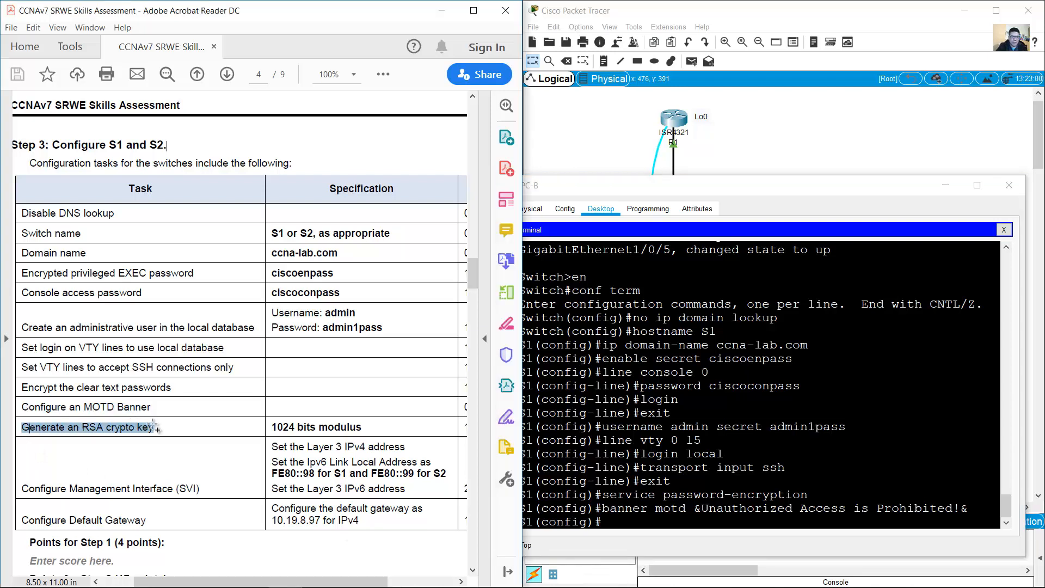
Step: Generate 1024-bit RSA keys with crypto key generate rsa after the one-line command was rejected
left_click(763, 525)
type("crypt")
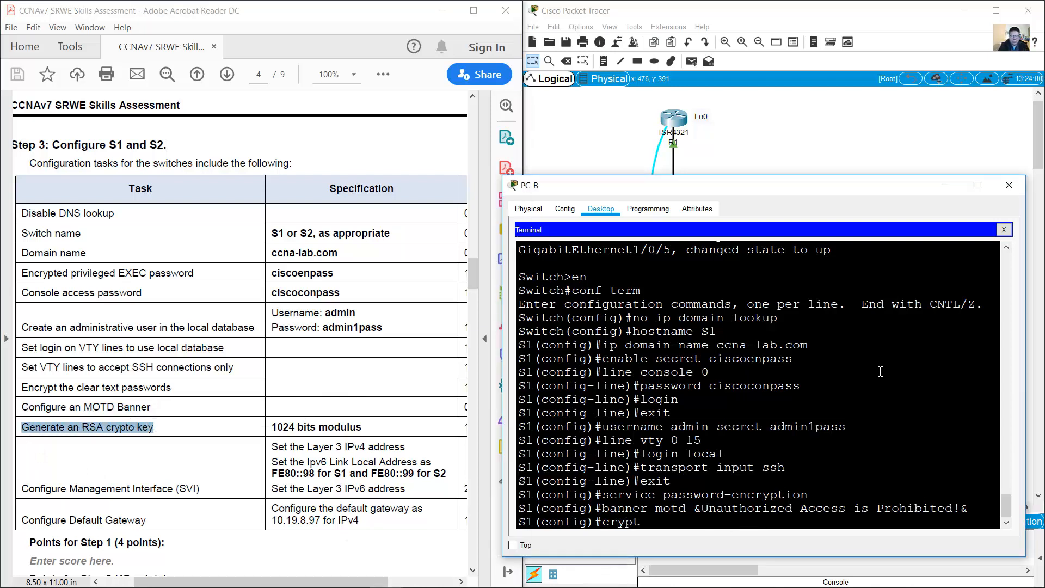
type("o j")
type("key gene")
type("rate rsa m")
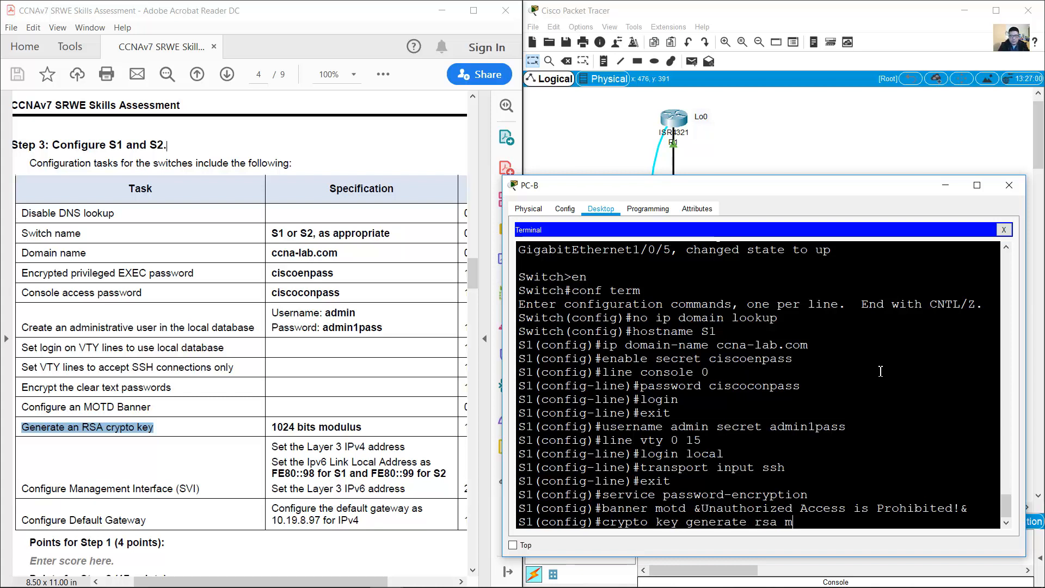
type("odulu")
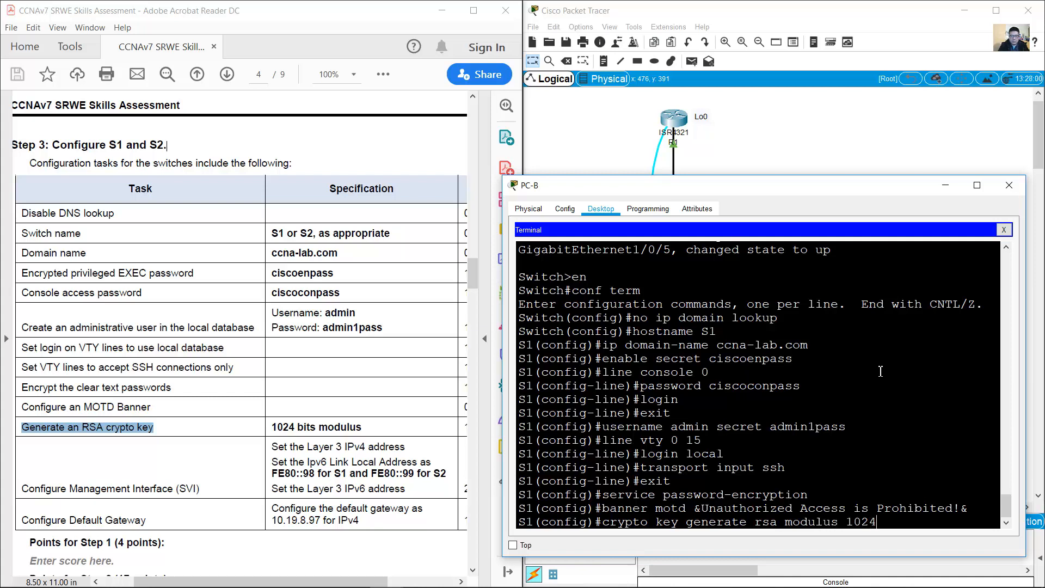
type("s 1024")
key("Return")
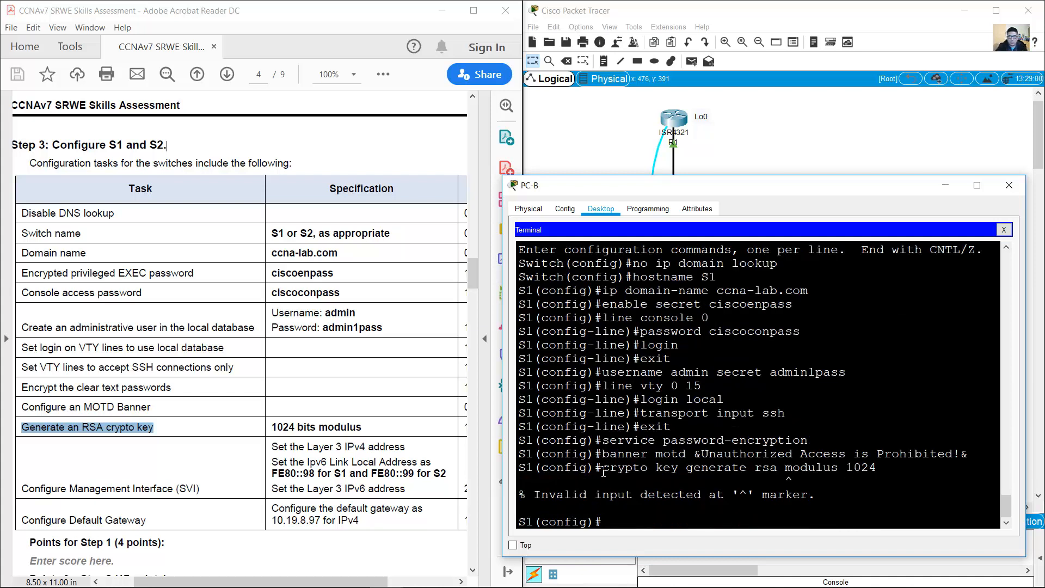
left_click_drag(602, 472, 879, 467)
key("ctrl+c")
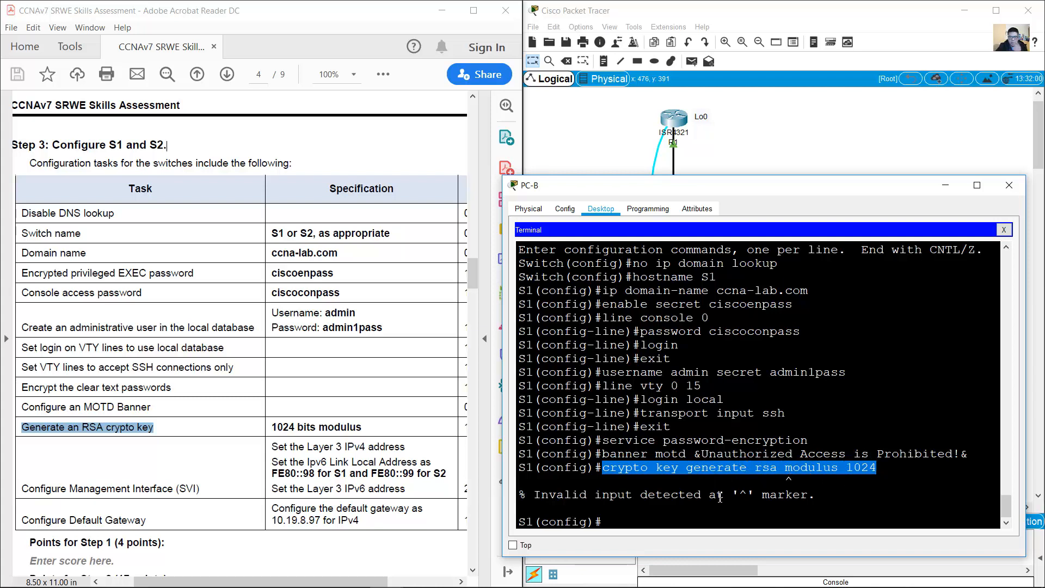
left_click(729, 520)
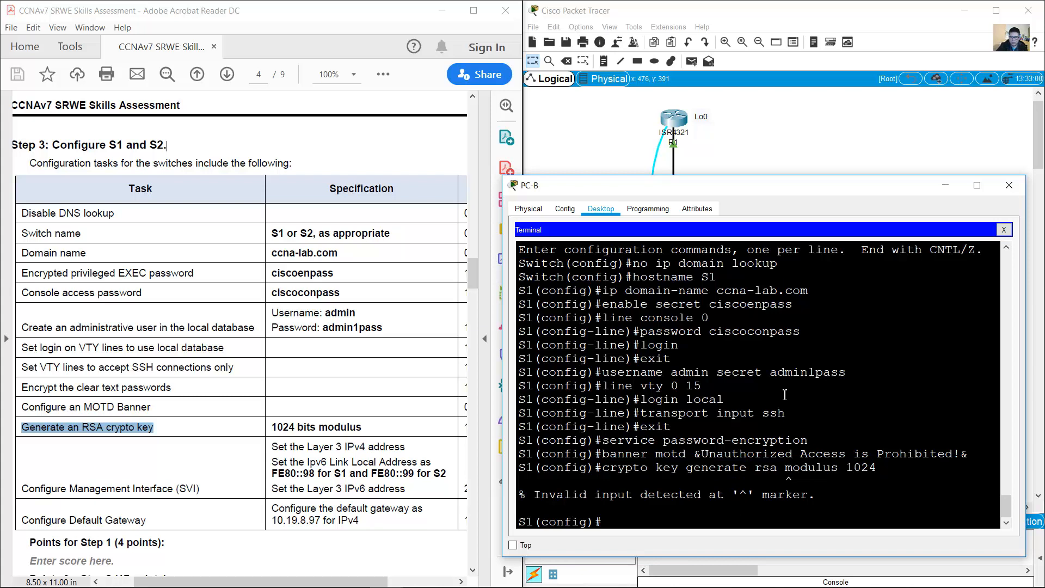
key("ctrl+v")
key("BackSpace")
key("BackSpace")
key("BackSpace")
key("BackSpace")
key("BackSpace")
key("BackSpace")
key("BackSpace")
key("BackSpace")
key("BackSpace")
key("BackSpace")
key("BackSpace")
key("BackSpace")
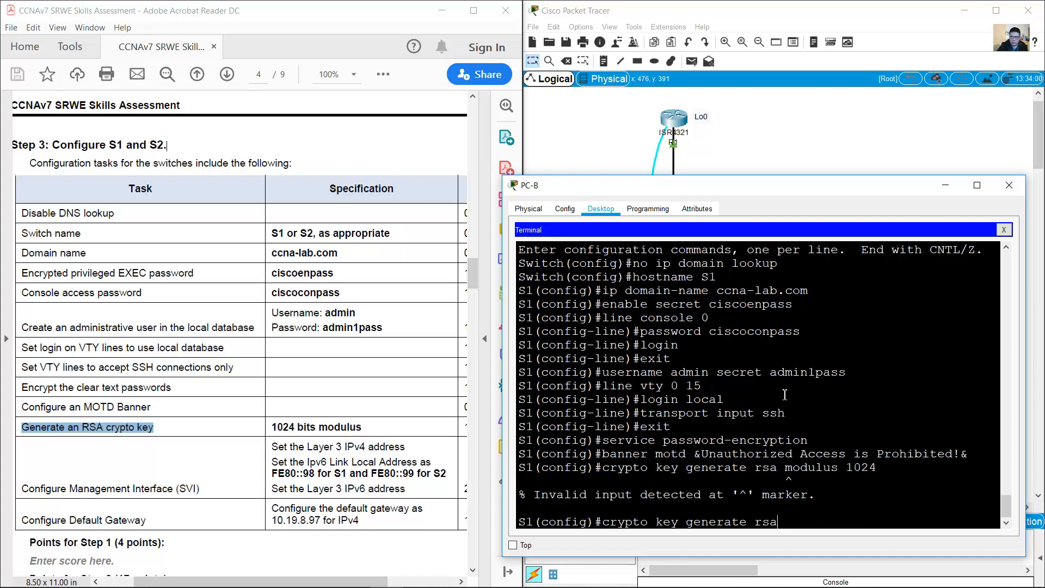
key("Return")
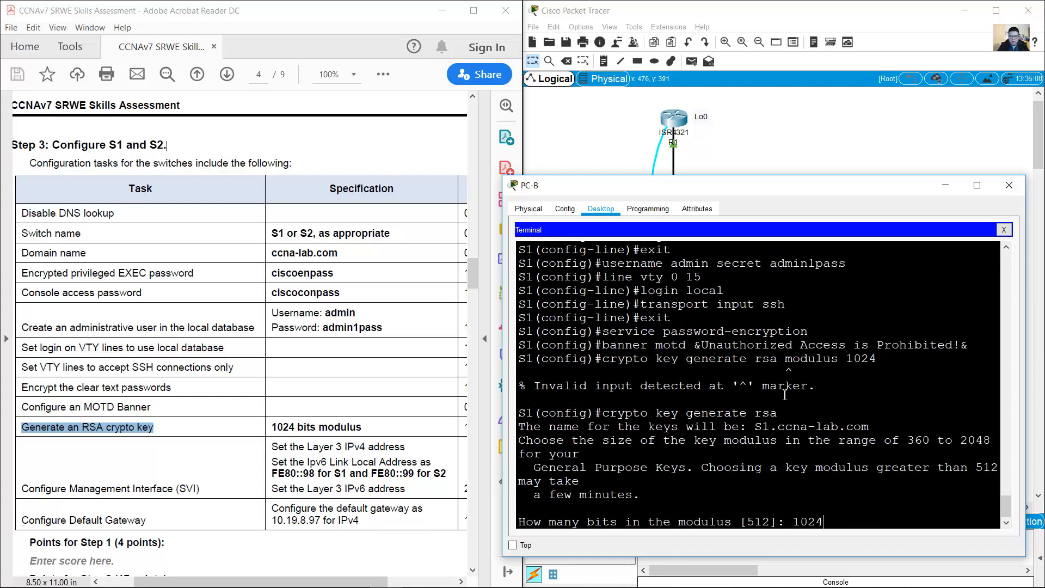
key("Return")
Step: Scroll the assessment document down and highlight the next task
left_click(90, 427)
scroll(223, 411, "down", 2)
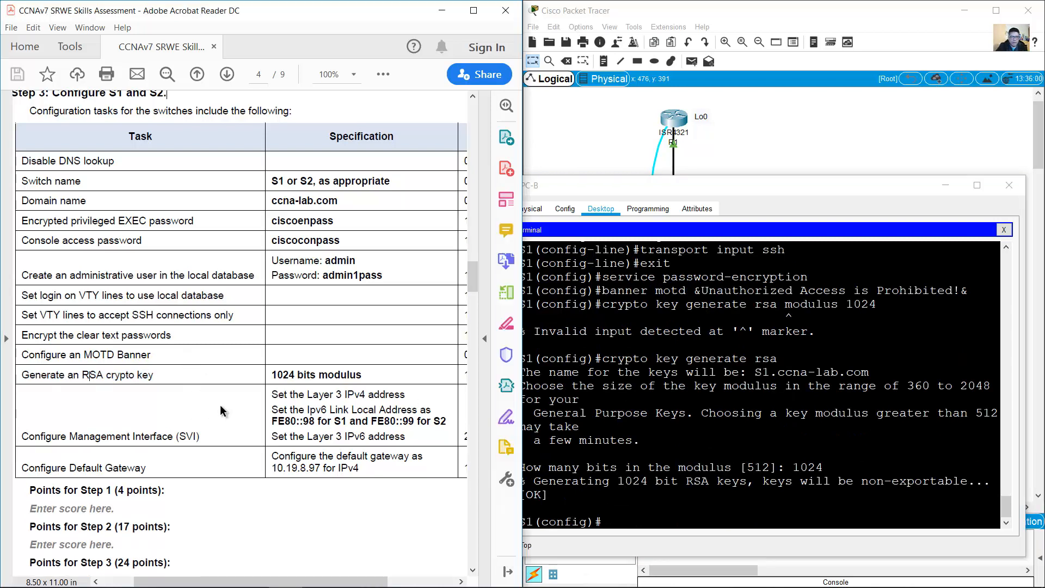
scroll(222, 410, "down", 3)
left_click_drag(23, 359, 199, 360)
Step: Highlight the SVI task and S1's VLAN 4 rows in page 2's Addressing Table
left_click(303, 316)
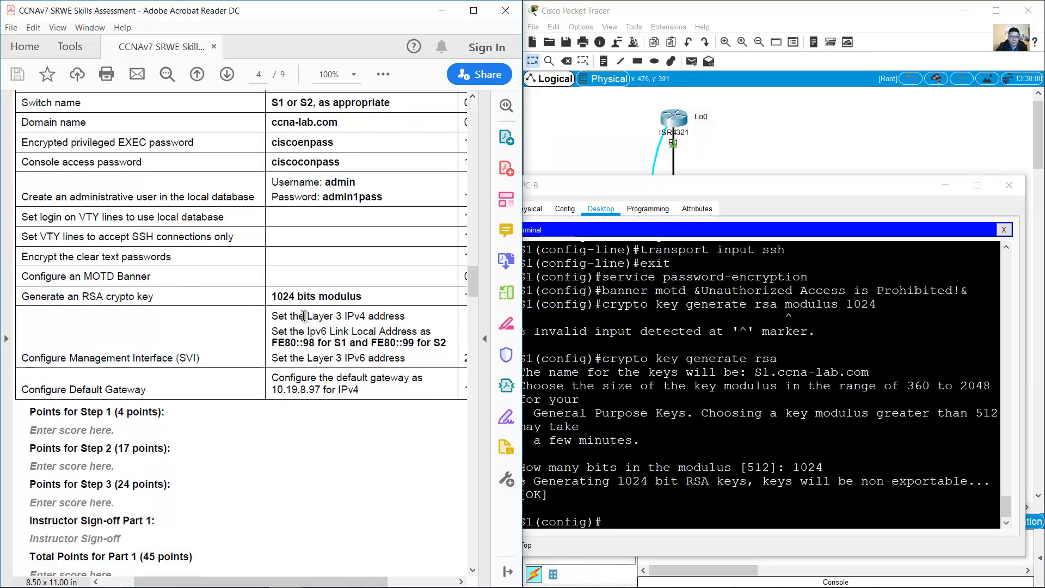
left_click_drag(304, 316, 401, 357)
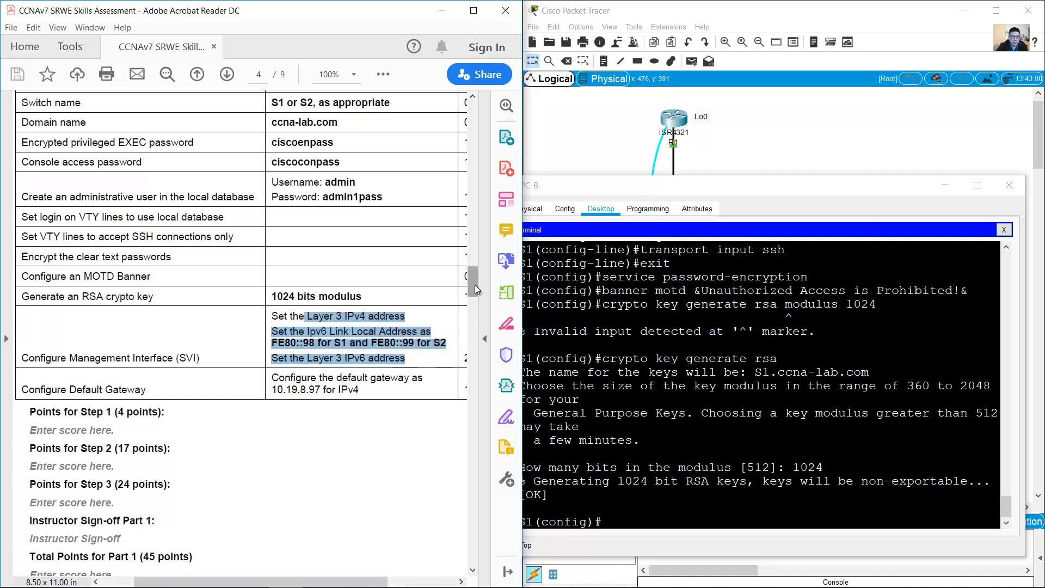
left_click_drag(474, 285, 486, 193)
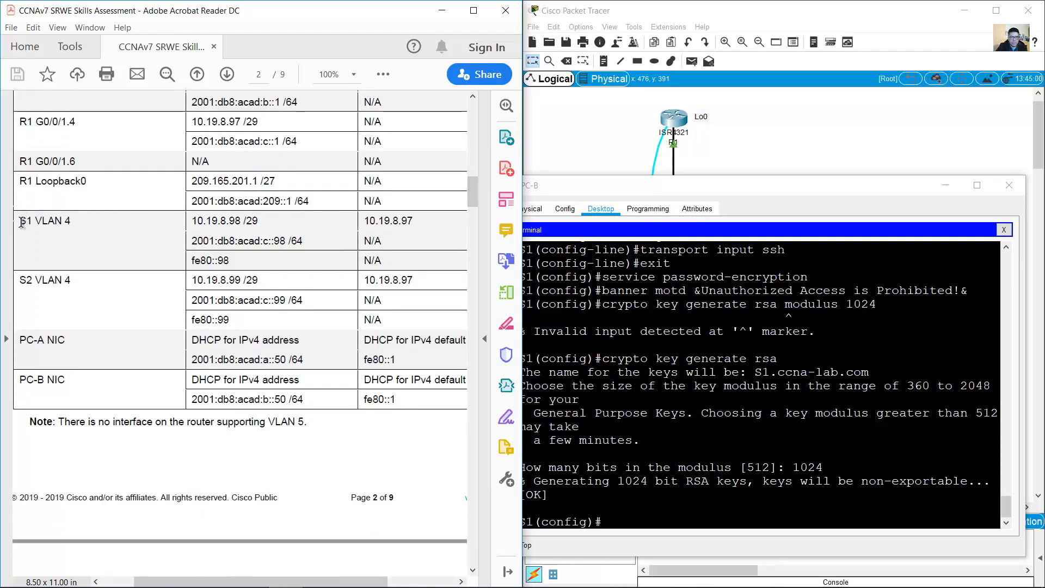
left_click_drag(21, 218, 379, 265)
left_click_drag(76, 221, 36, 222)
left_click(675, 411)
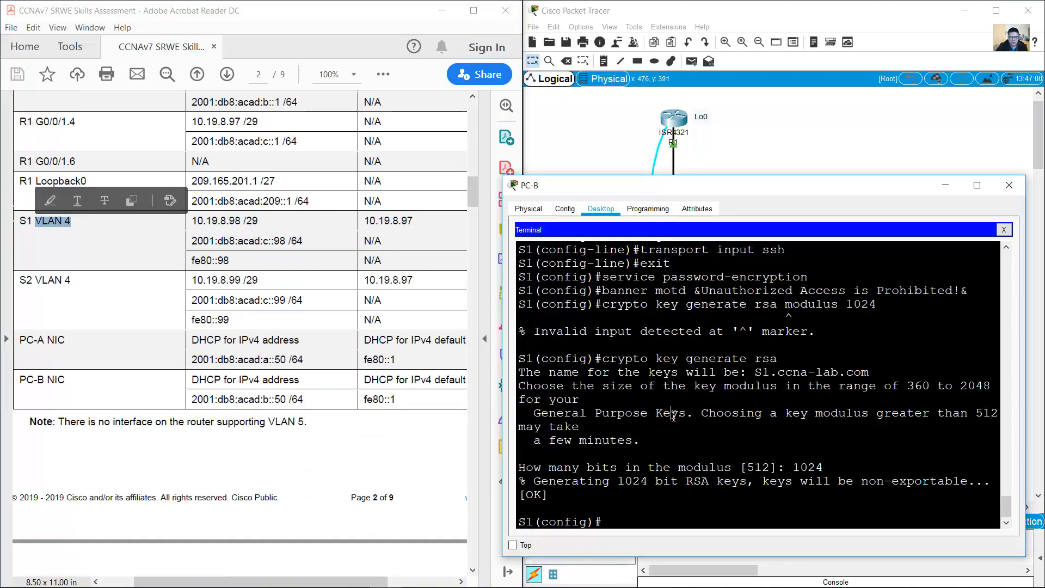
Step: Enter interface VLAN 4 and assign IPv4 address 10.19.8.98 255.255.255.248
type("int vlan 4")
key("Return")
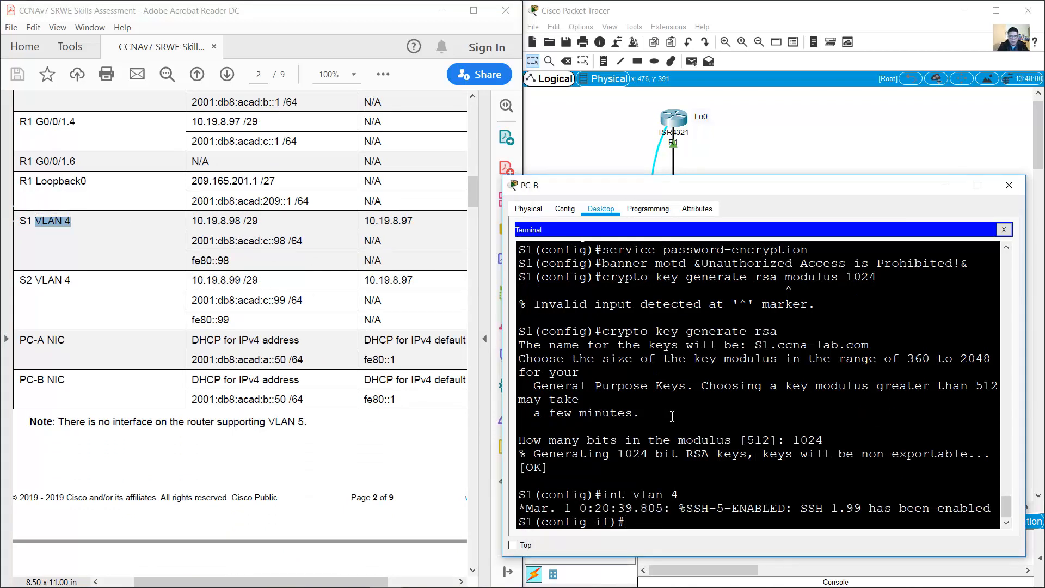
left_click_drag(197, 220, 244, 220)
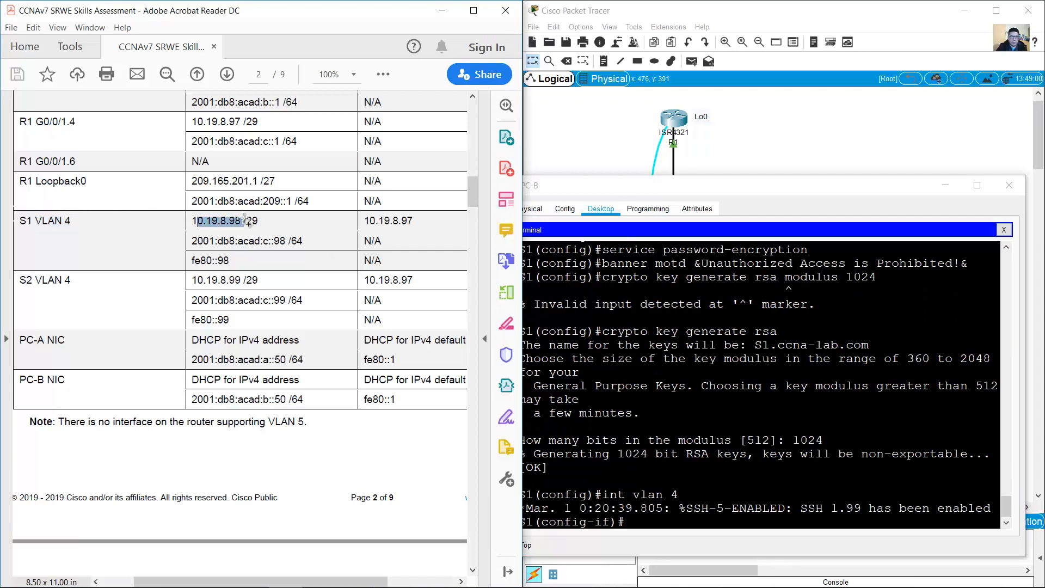
left_click(728, 381)
type("ip add")
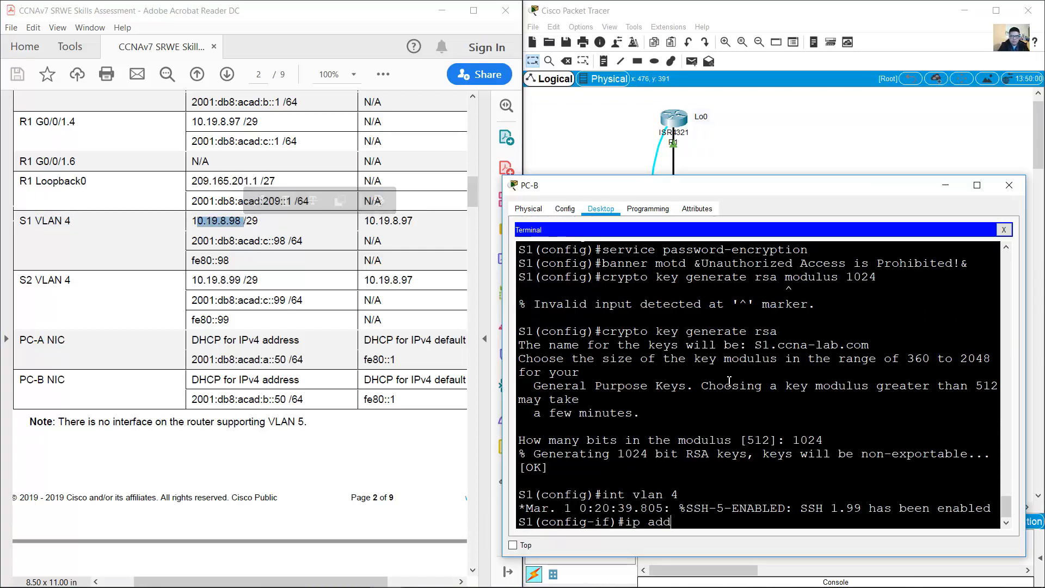
type("ress 10.1")
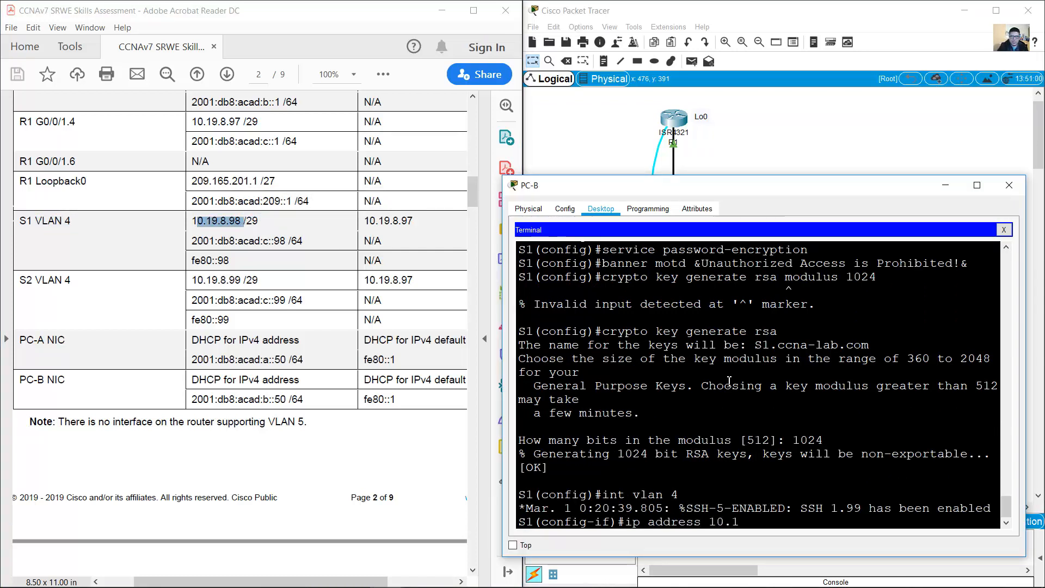
type("9.8.98 255.255.255.248")
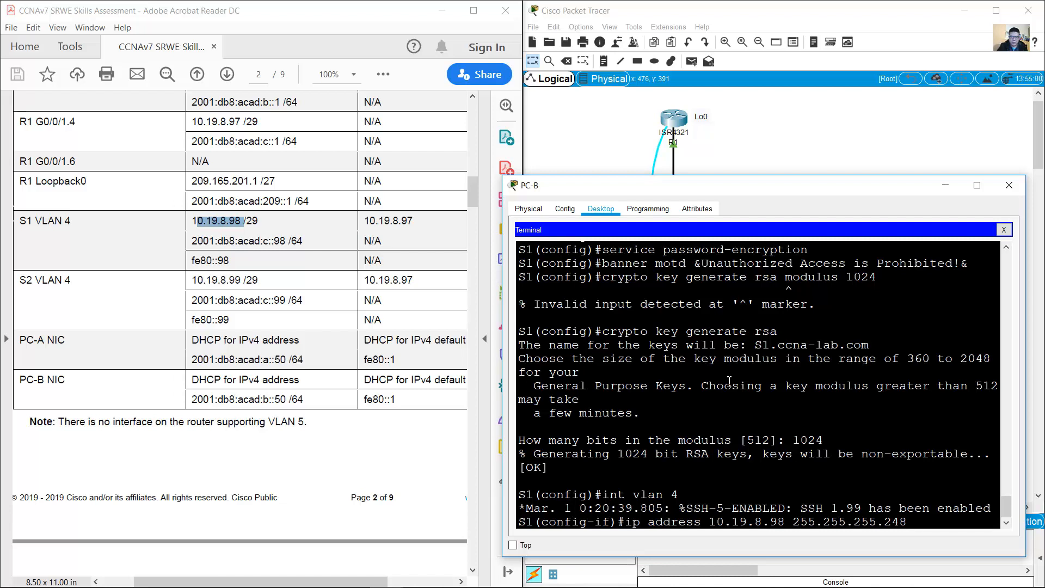
key("Return")
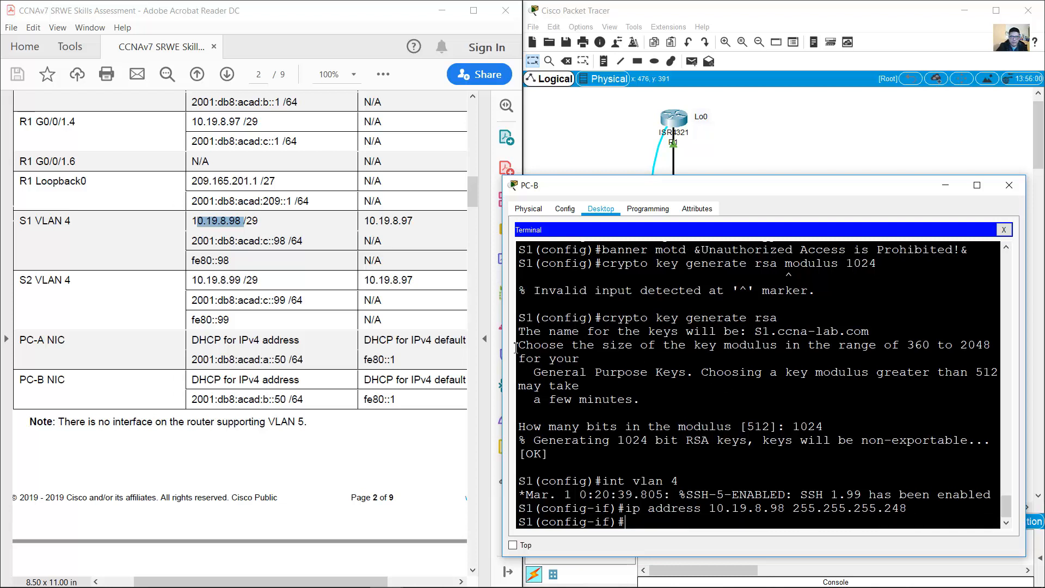
Step: Add the IPv6 address 2001:db8:acad:c::98/64 to VLAN 4
left_click_drag(192, 240, 308, 241)
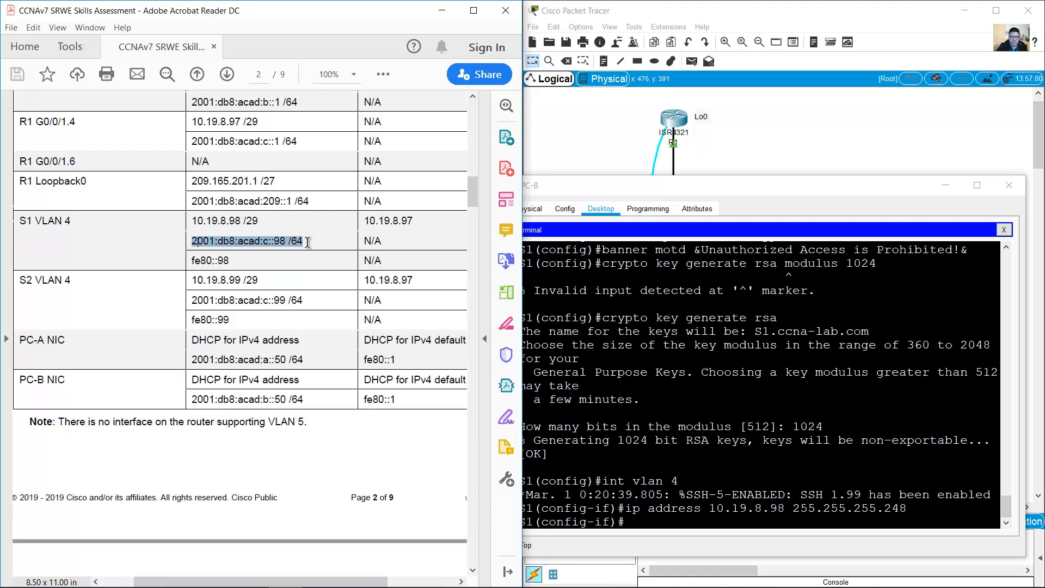
left_click(728, 481)
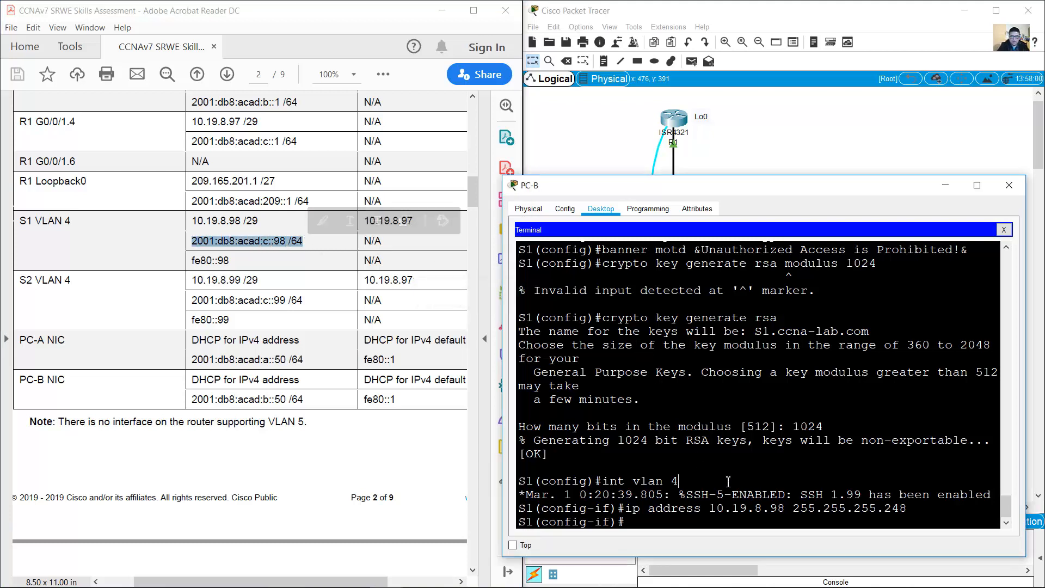
type("ipv6 address 2")
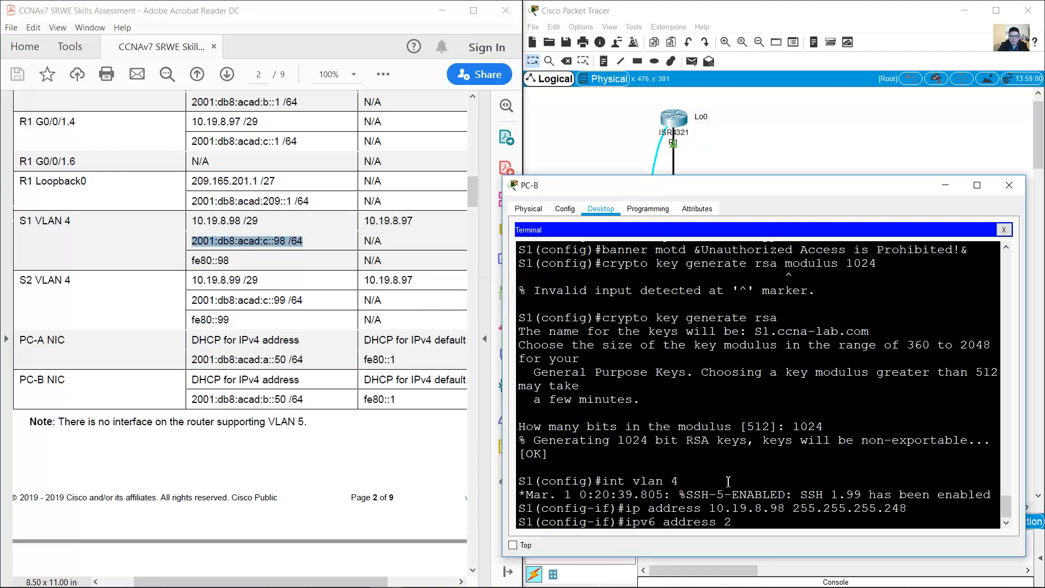
type("001:db8:acad")
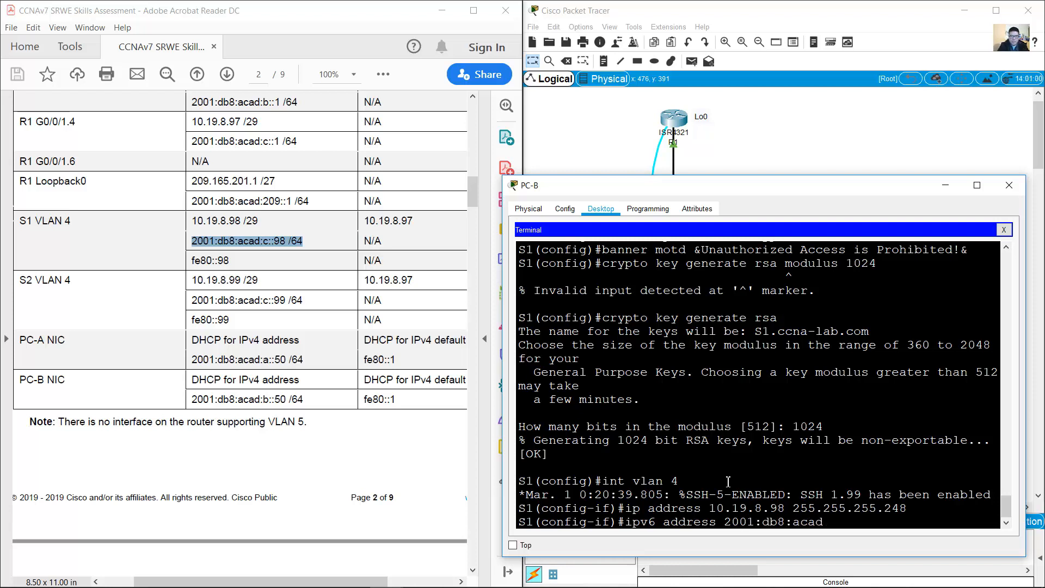
type(":c::98/64")
key("Return")
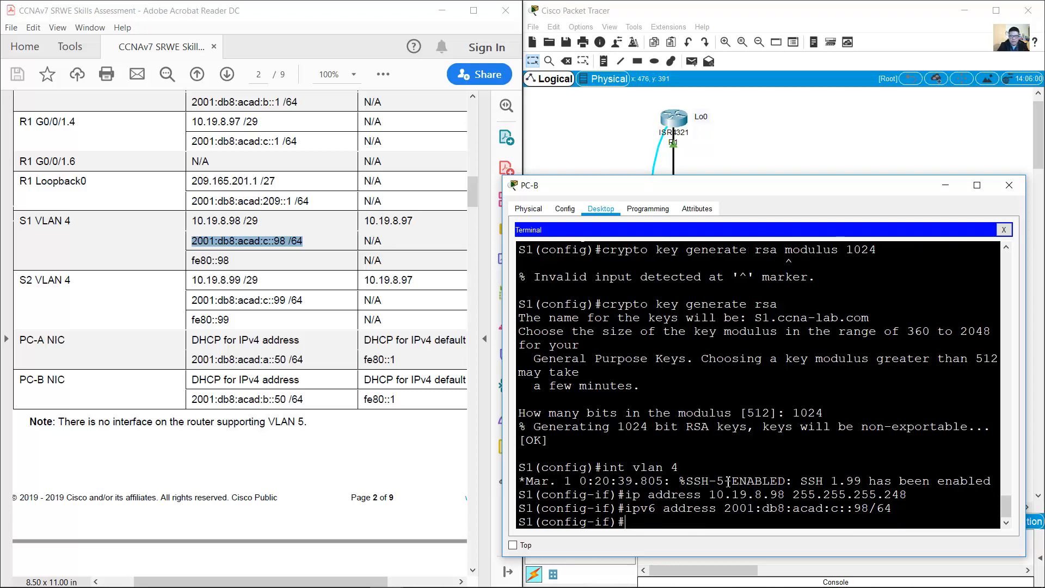
Step: Add link-local address fe80::98 by editing the recalled IPv6 command
key("Up")
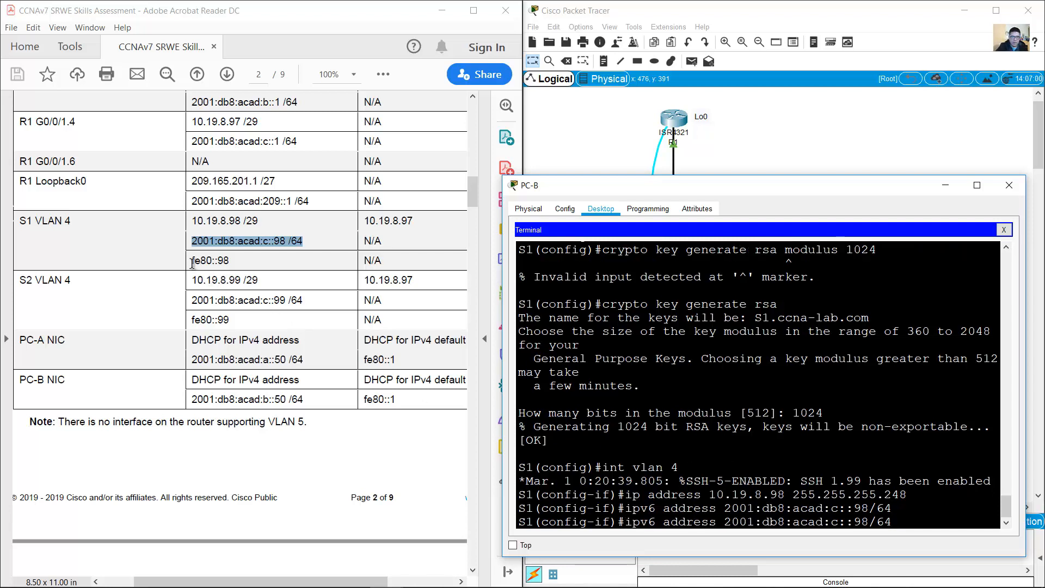
left_click_drag(192, 260, 226, 259)
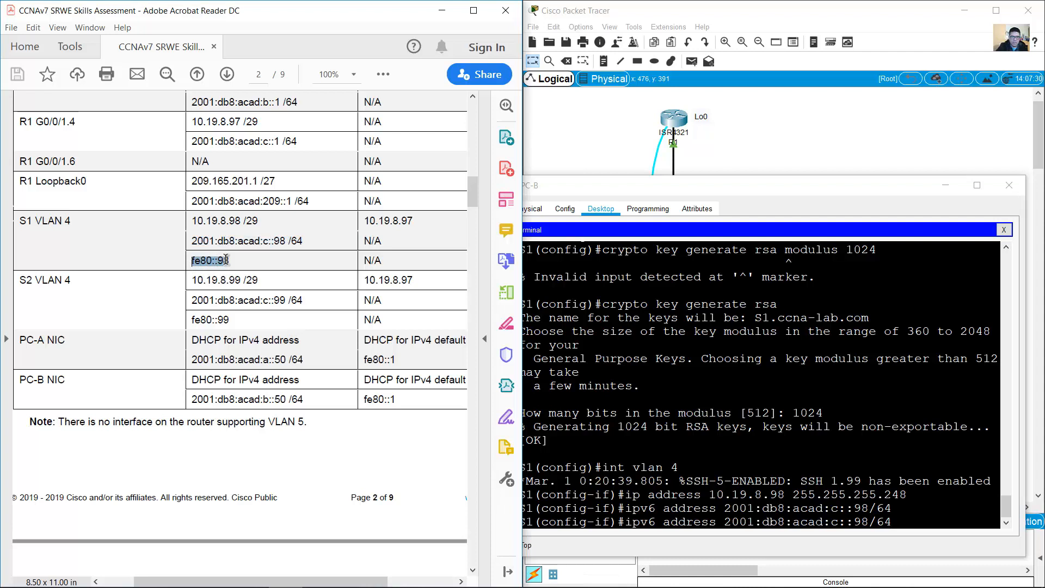
left_click(912, 528)
key("BackSpace")
key("BackSpace")
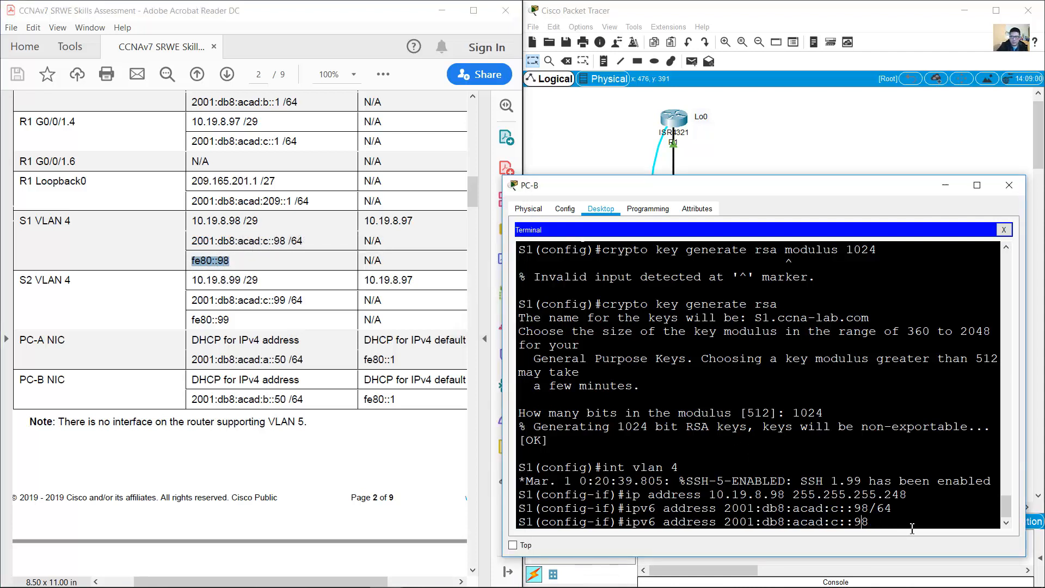
key("Left")
key("Left")
key("Left")
key("BackSpace")
key("BackSpace")
key("BackSpace")
key("BackSpace")
key("BackSpace")
key("BackSpace")
key("BackSpace")
key("BackSpace")
key("BackSpace")
key("BackSpace")
key("BackSpace")
key("BackSpace")
key("BackSpace")
key("BackSpace")
key("BackSpace")
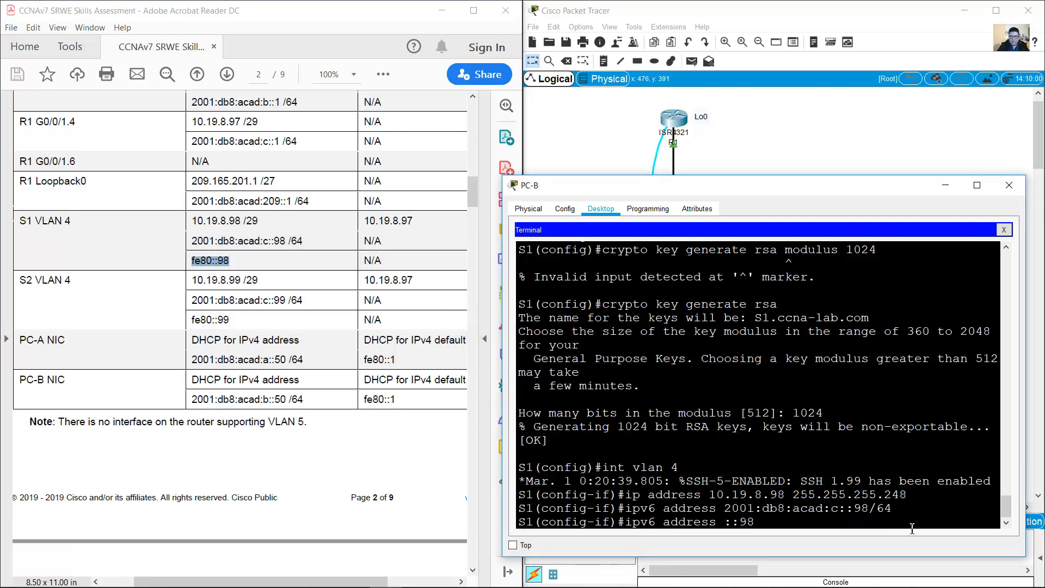
type("fe80::98 link-local")
key("Return")
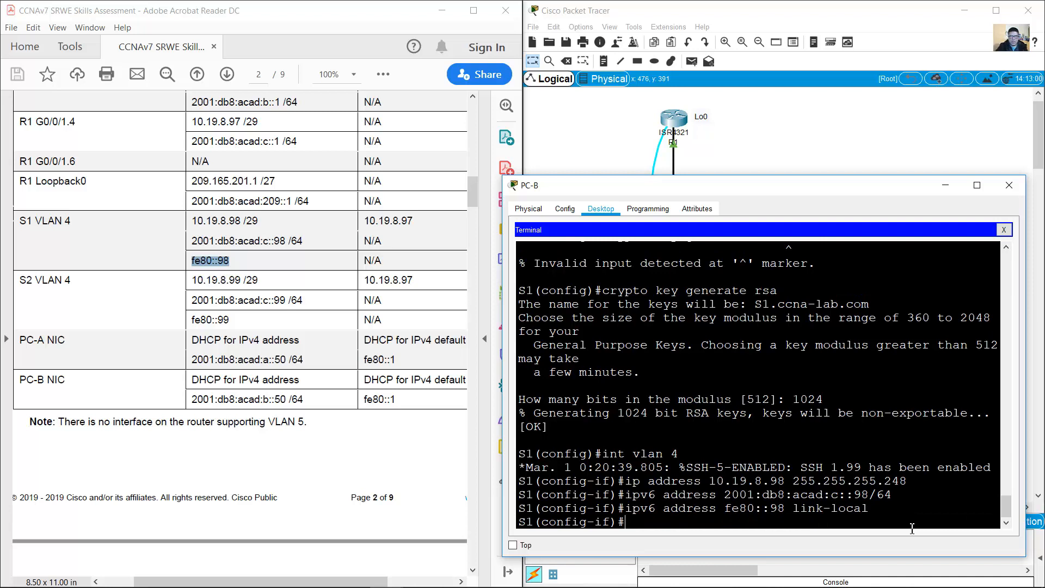
Step: Describe VLAN 4 as 'Management Interface' and enable it with no shutdown
left_click(760, 517)
type("description")
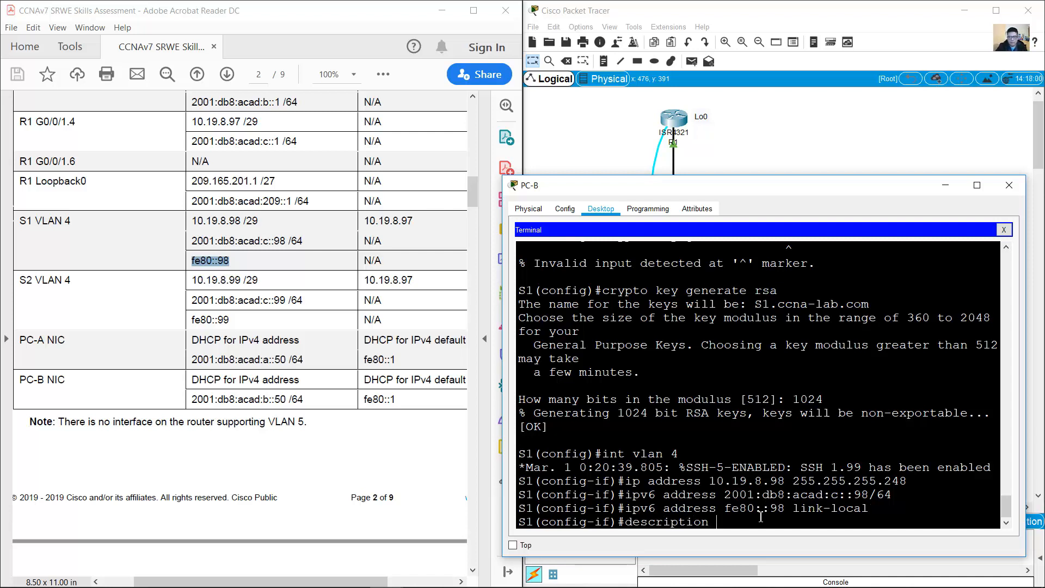
scroll(318, 234, "up", 4)
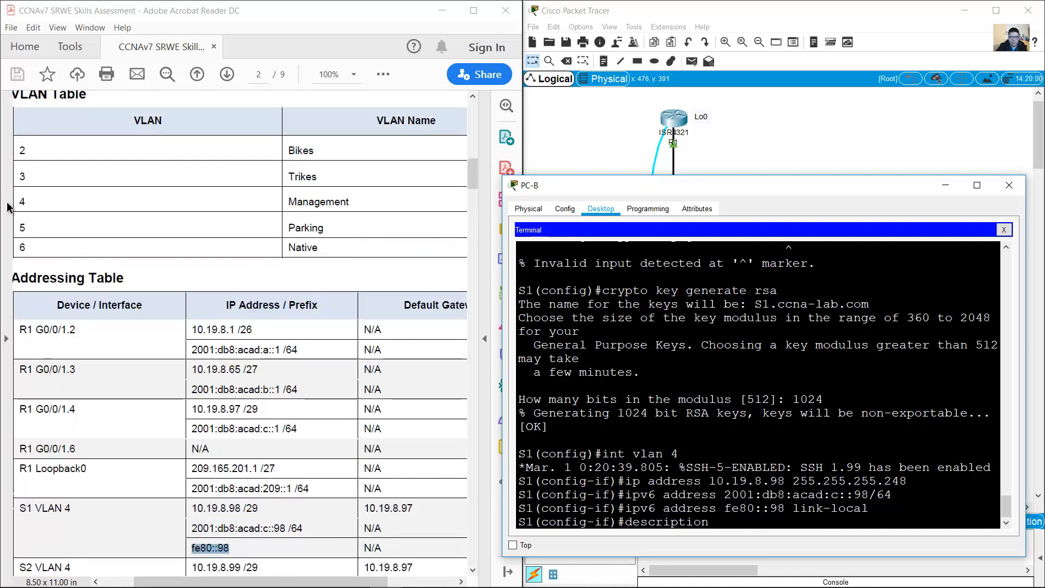
left_click_drag(18, 201, 371, 205)
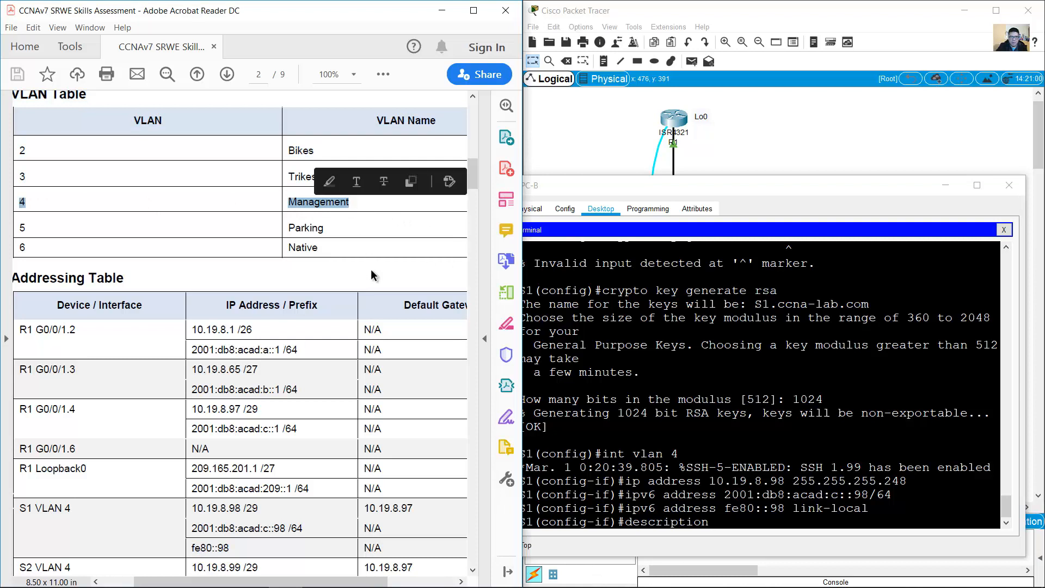
scroll(381, 288, "down", 4)
left_click(779, 408)
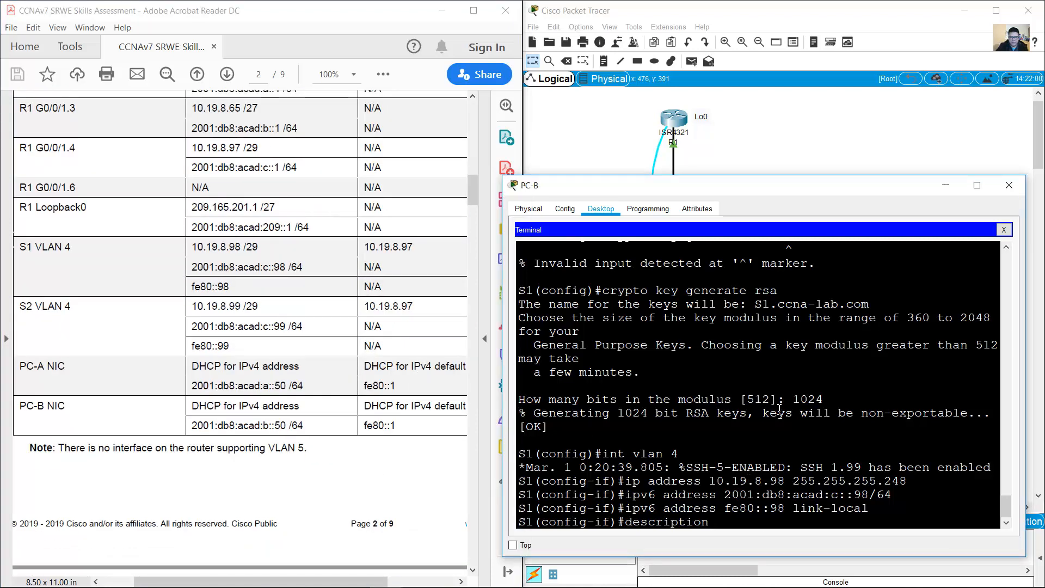
type("Manan")
type("ement")
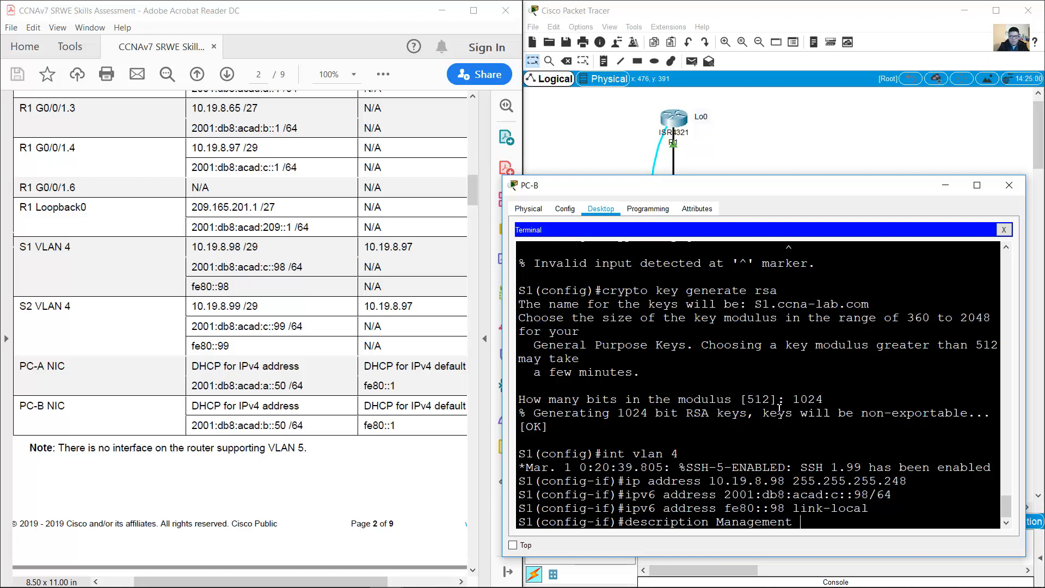
type(" Interface")
key("Return")
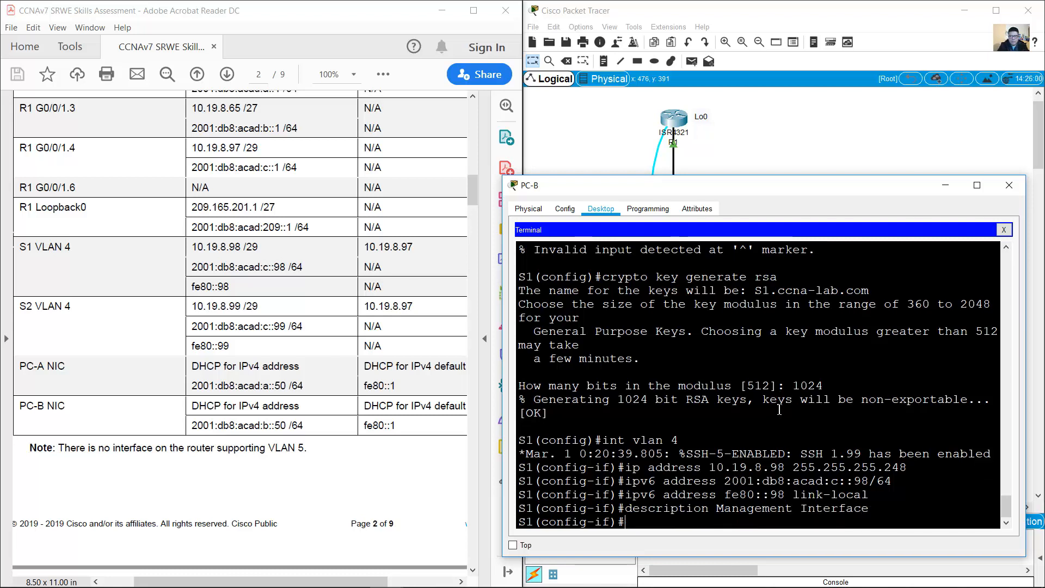
type("no shutdown")
key("Return")
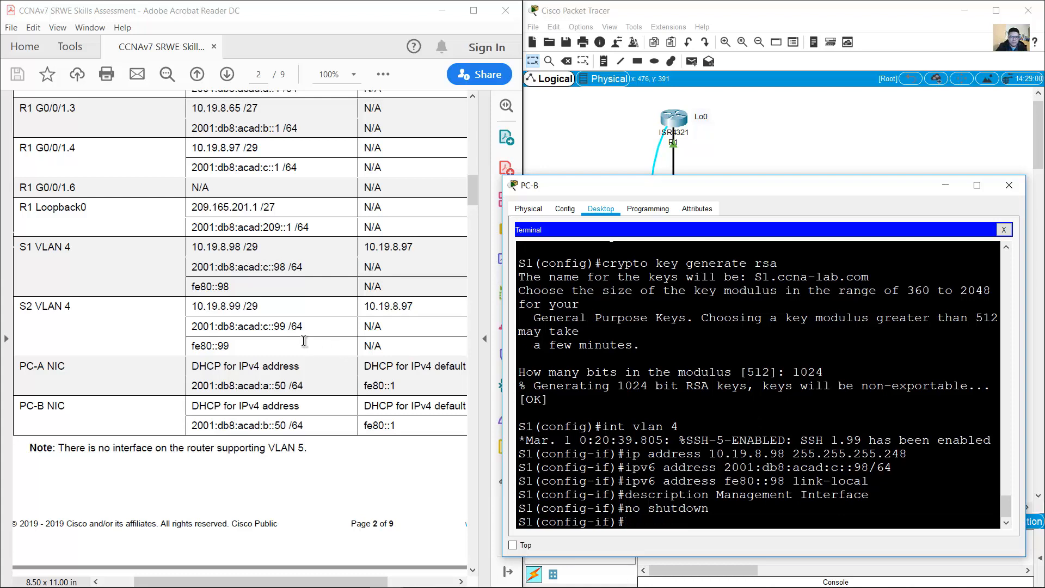
Step: Highlight the default gateway task and S1's gateway address in the lab instructions
left_click(272, 275)
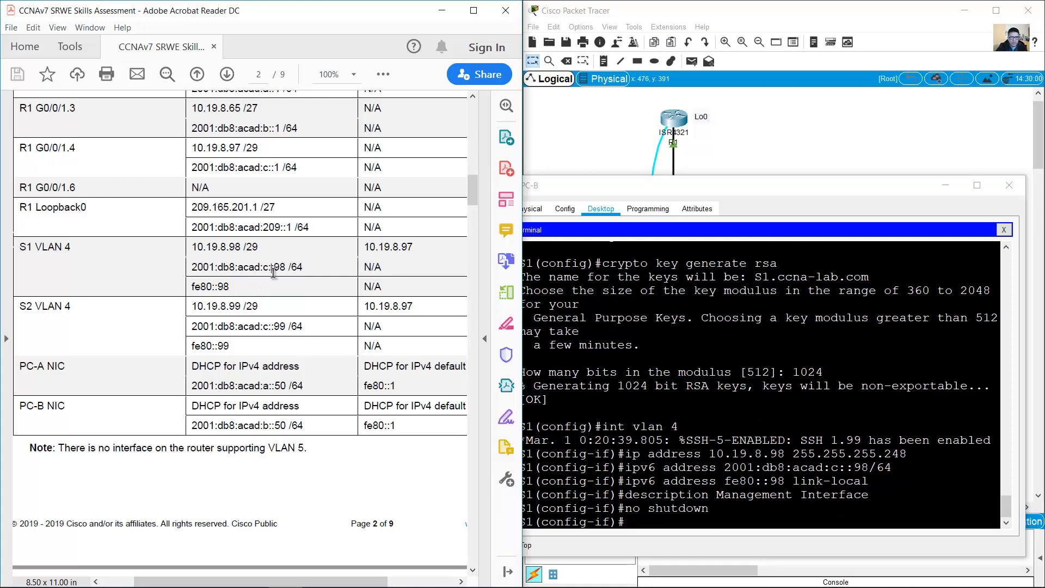
left_click_drag(472, 191, 465, 287)
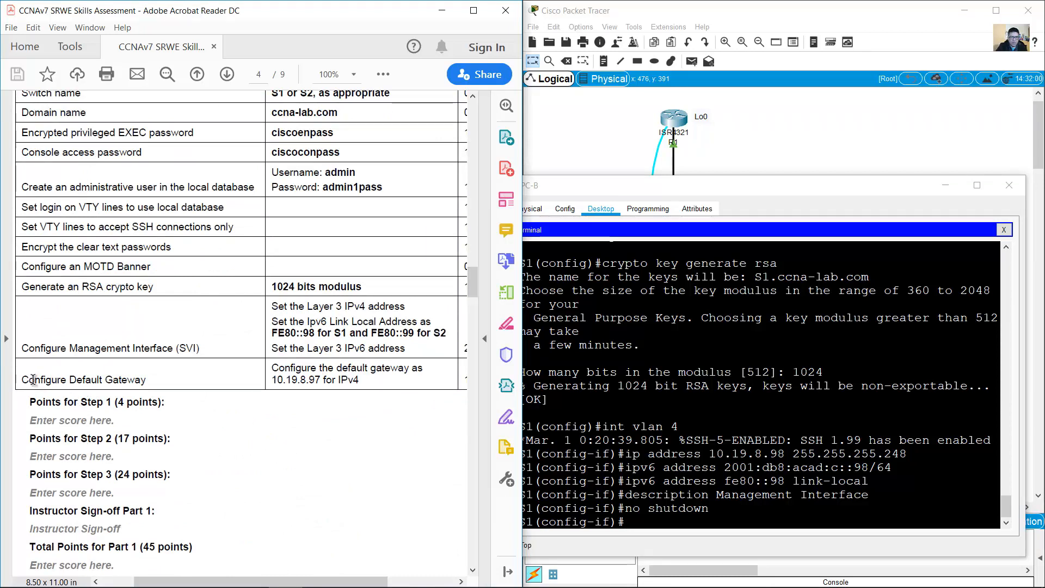
left_click_drag(29, 379, 41, 380)
scroll(213, 333, "up", 3)
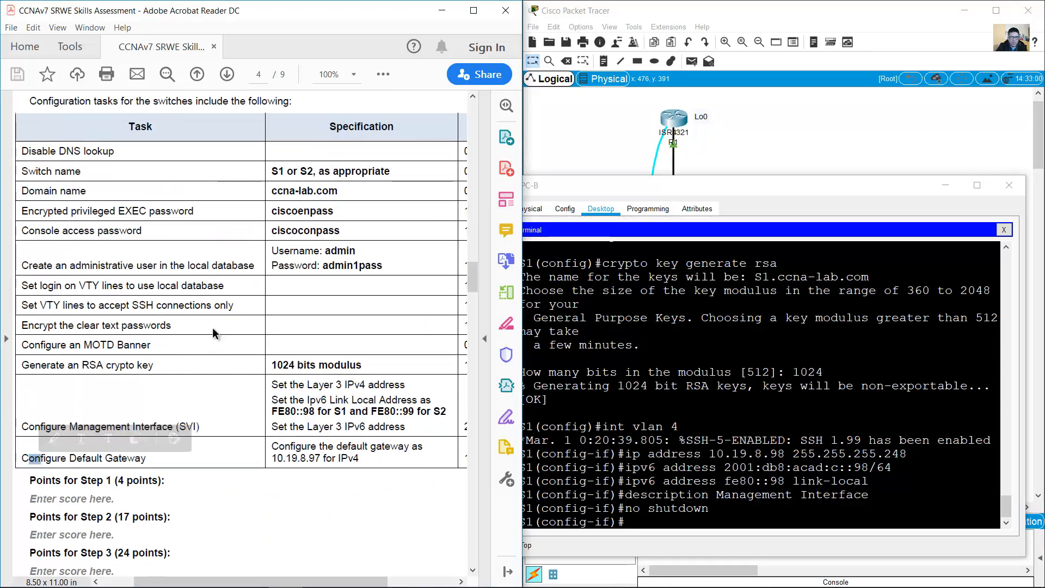
left_click_drag(31, 458, 143, 458)
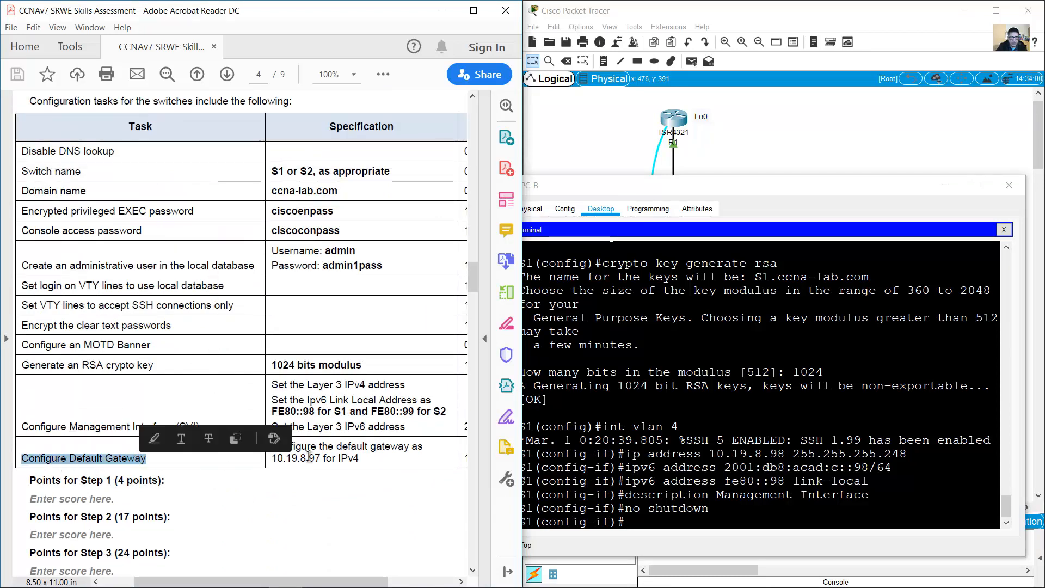
left_click_drag(271, 444, 361, 459)
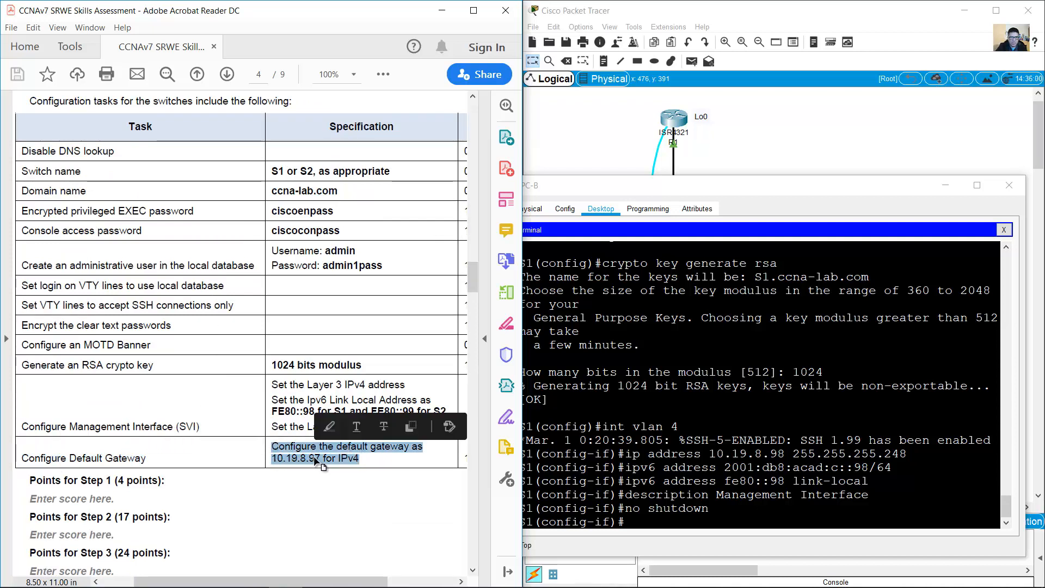
left_click_drag(472, 291, 468, 189)
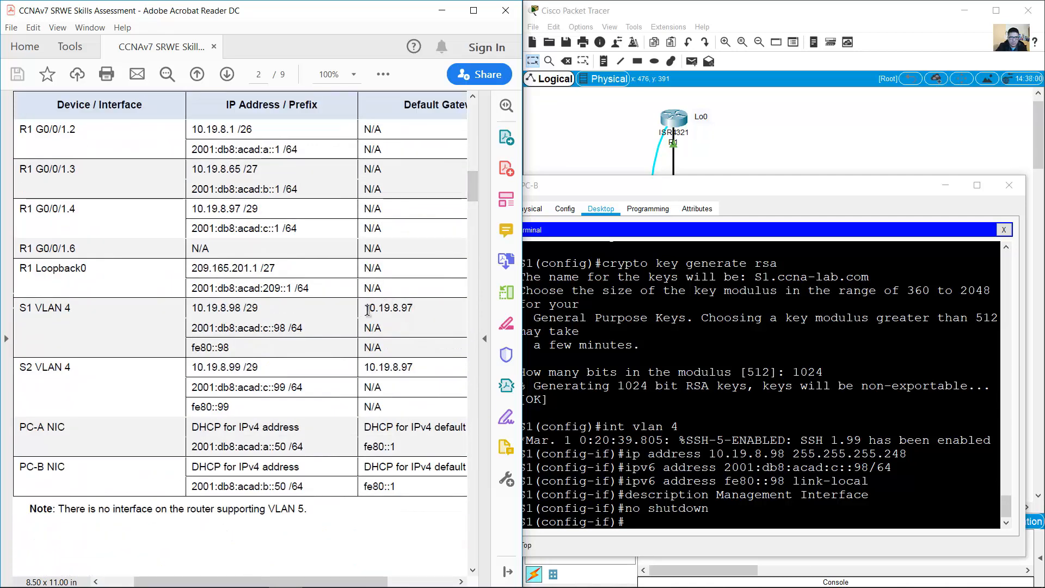
left_click_drag(368, 309, 415, 308)
Step: Exit interface configuration and set S1's default gateway to 10.19.8.97
left_click(735, 462)
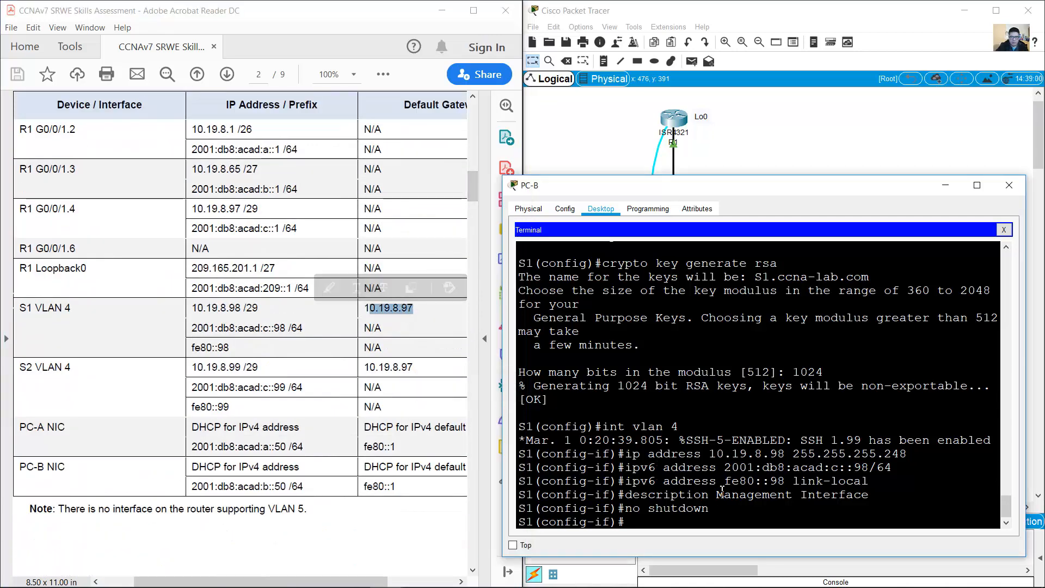
type("exit")
key("Return")
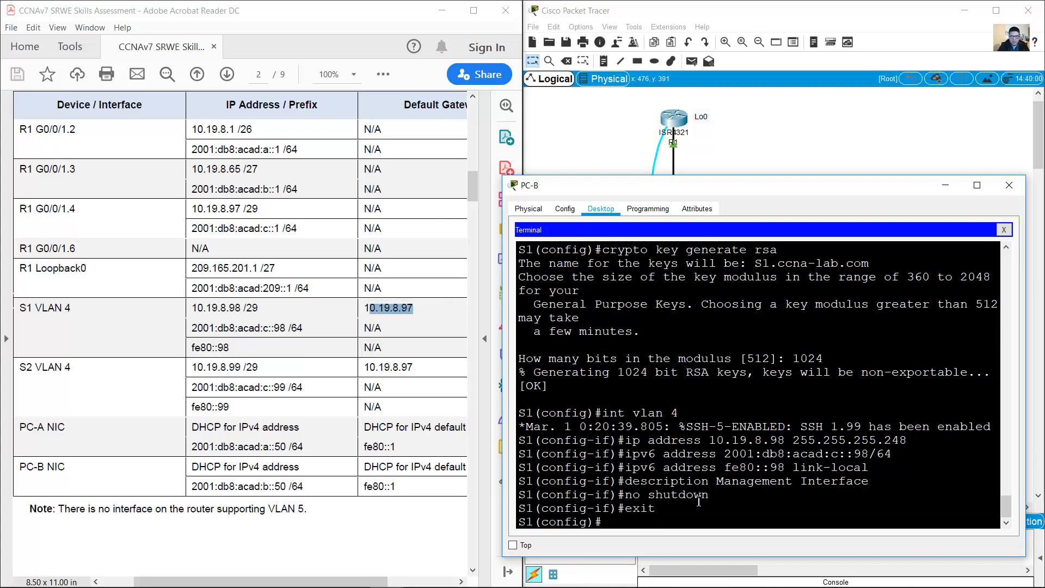
type("ip default-gat")
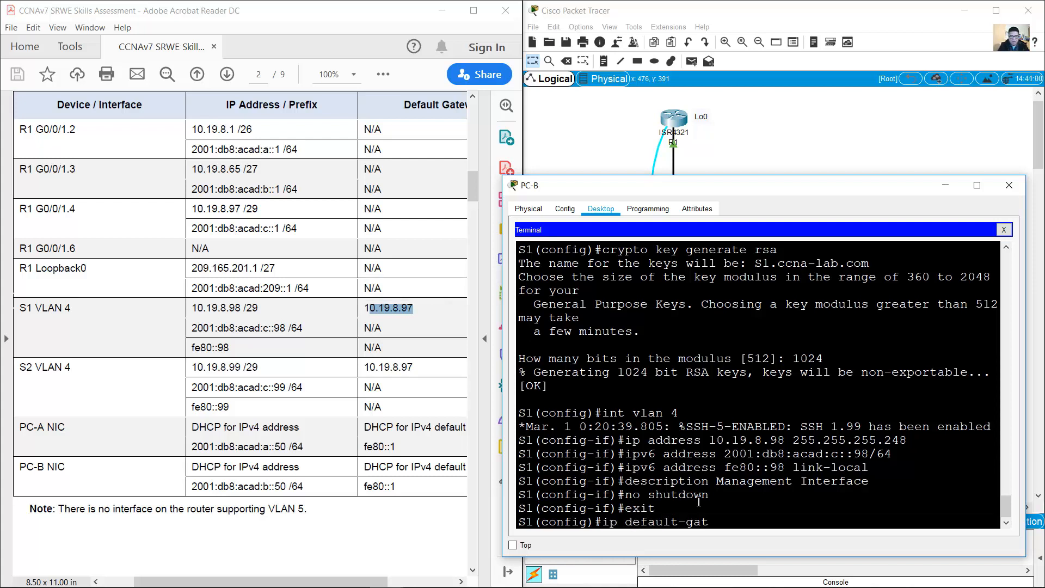
type("eway 10.19.8.97")
key("Return")
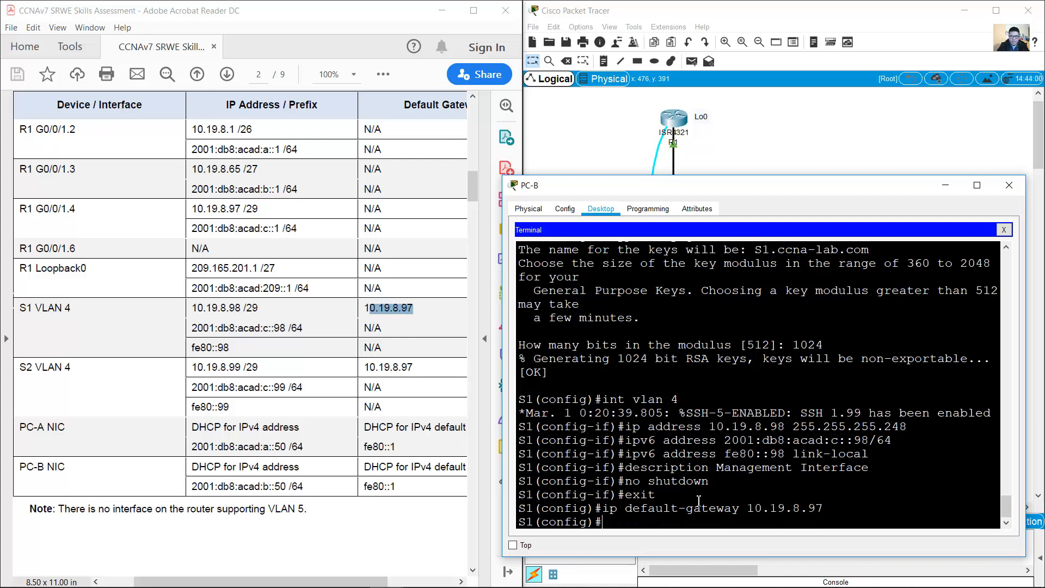
left_click(380, 331)
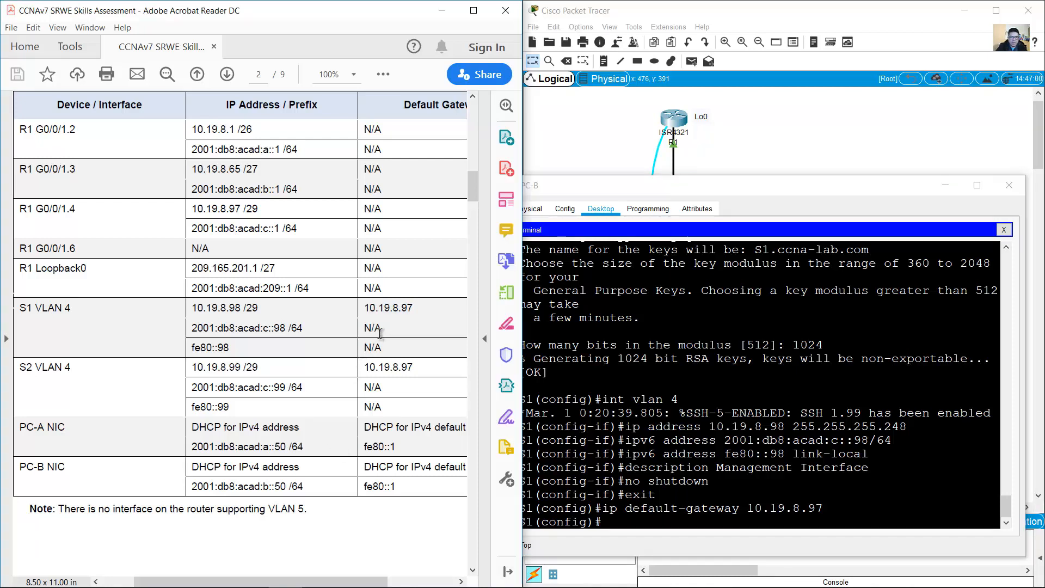
Step: Review the assessment PDF, highlighting the fe80::98 row and scrolling on to the next tasks
left_click_drag(379, 332, 390, 347)
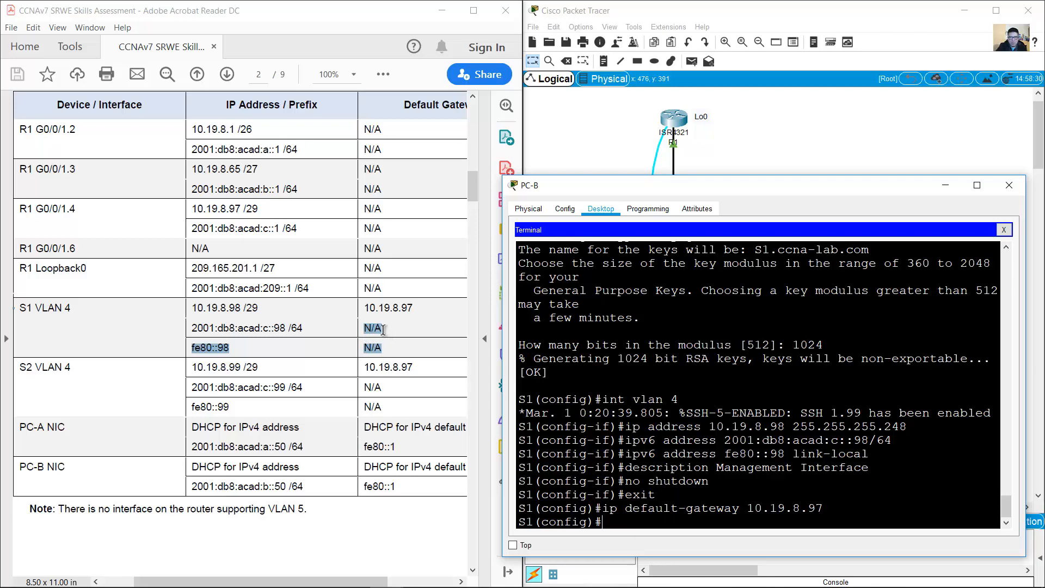
left_click(382, 329)
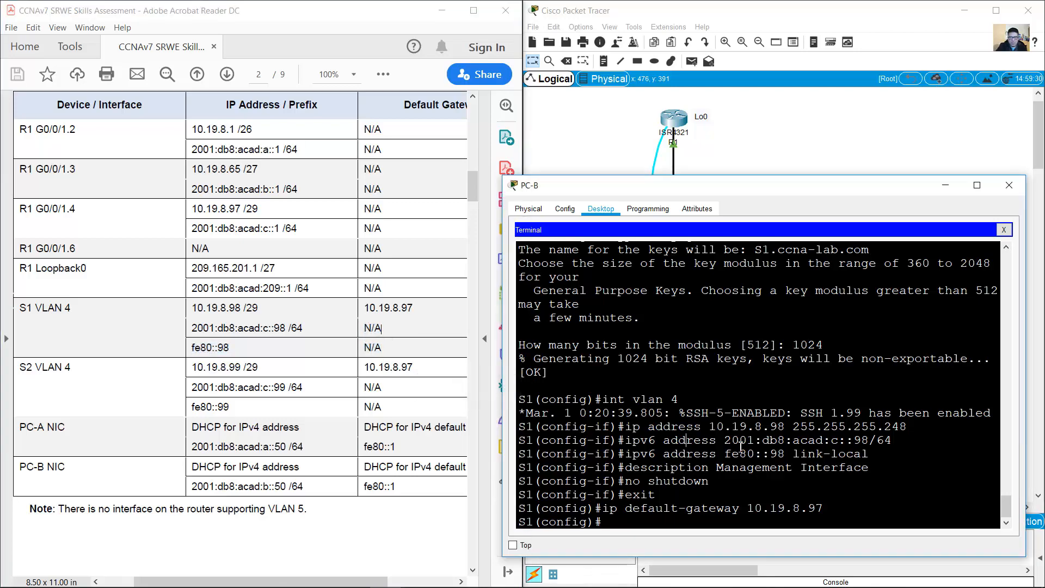
scroll(475, 205, "down", 3)
left_click_drag(475, 201, 488, 243)
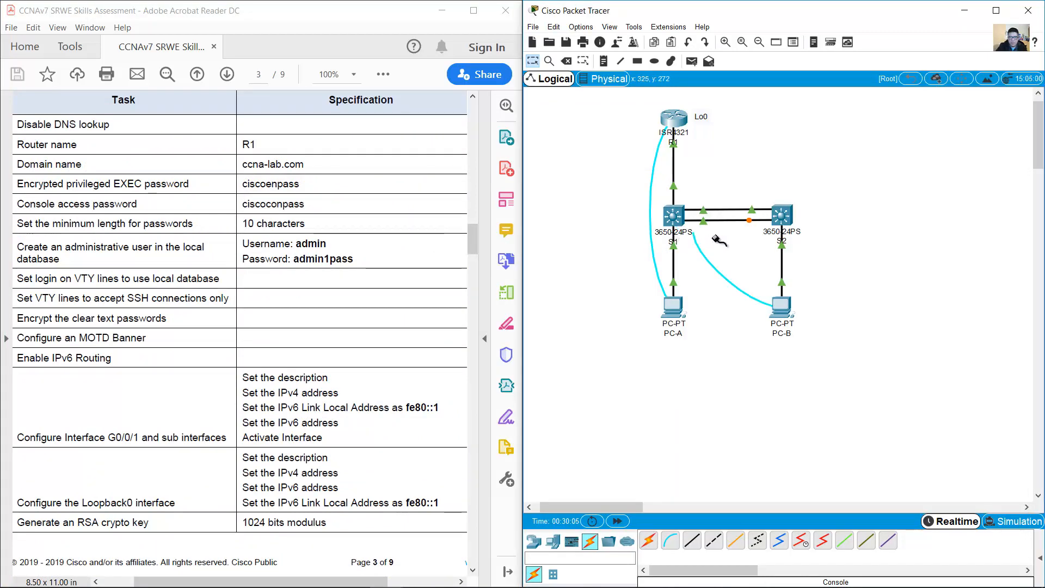
Step: Plug PC-B's console cable into S2's Console port and start a fresh terminal session with default settings
left_click(781, 223)
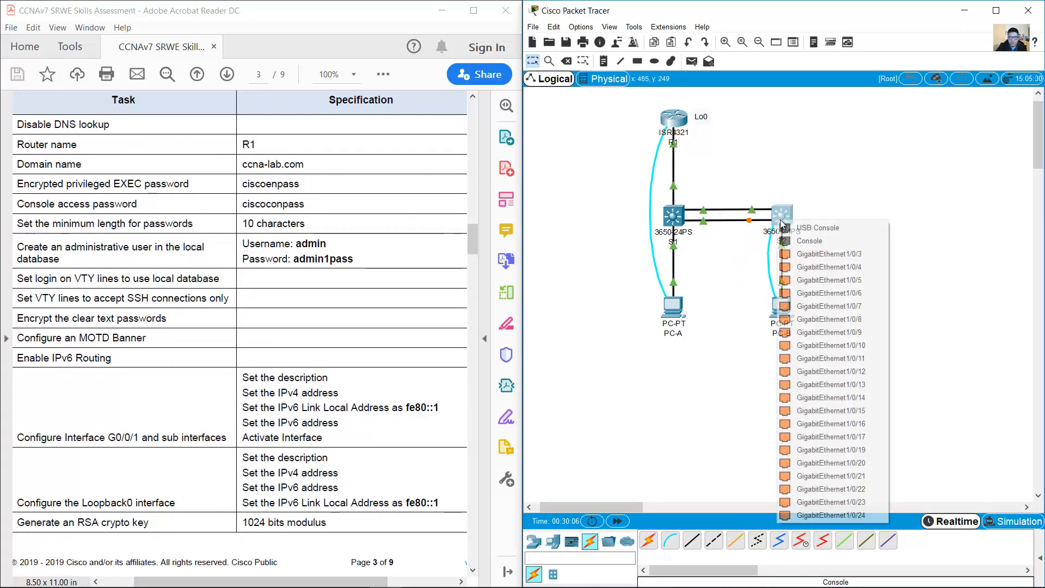
left_click(809, 240)
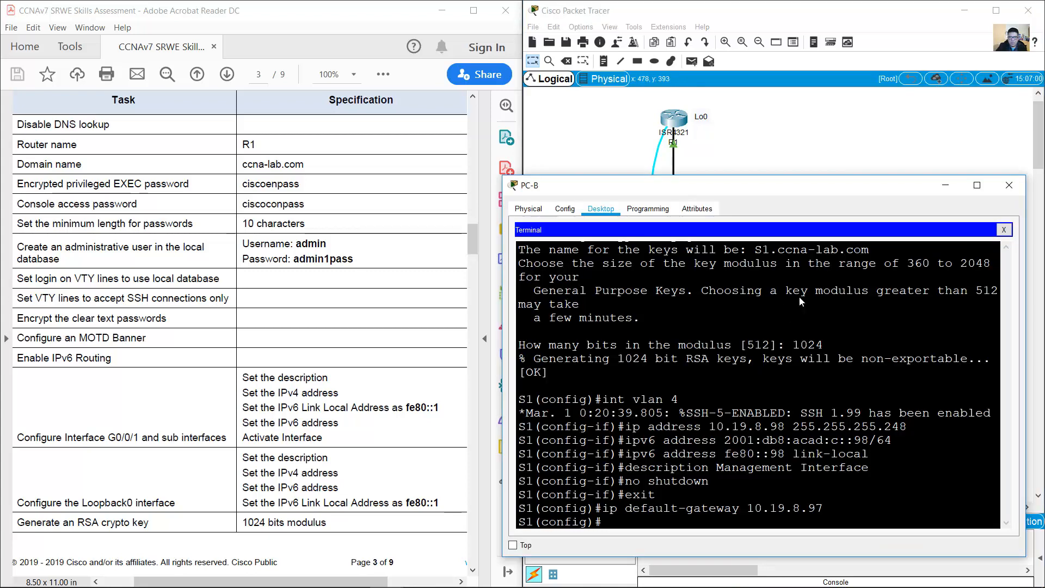
left_click(1004, 230)
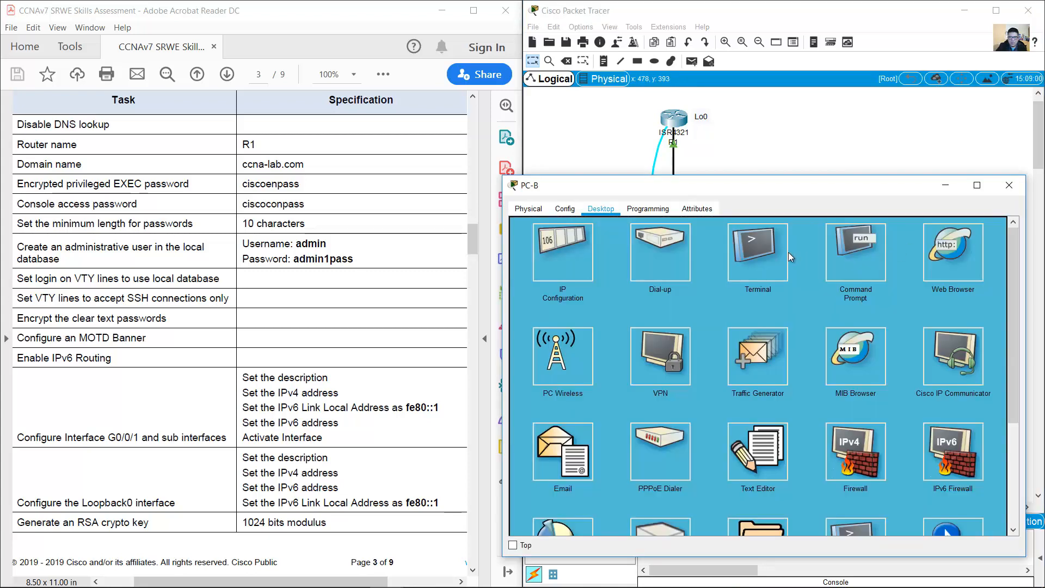
left_click(756, 252)
left_click(980, 339)
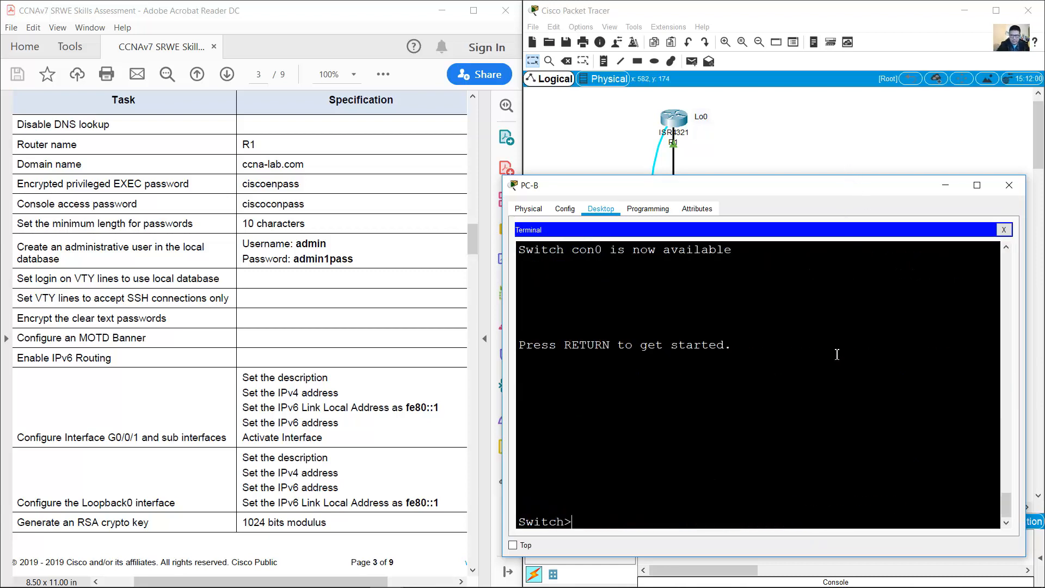
Step: Enter global configuration mode on the switch and disable DNS lookup with no ip domain lookup
type("en")
key("Return")
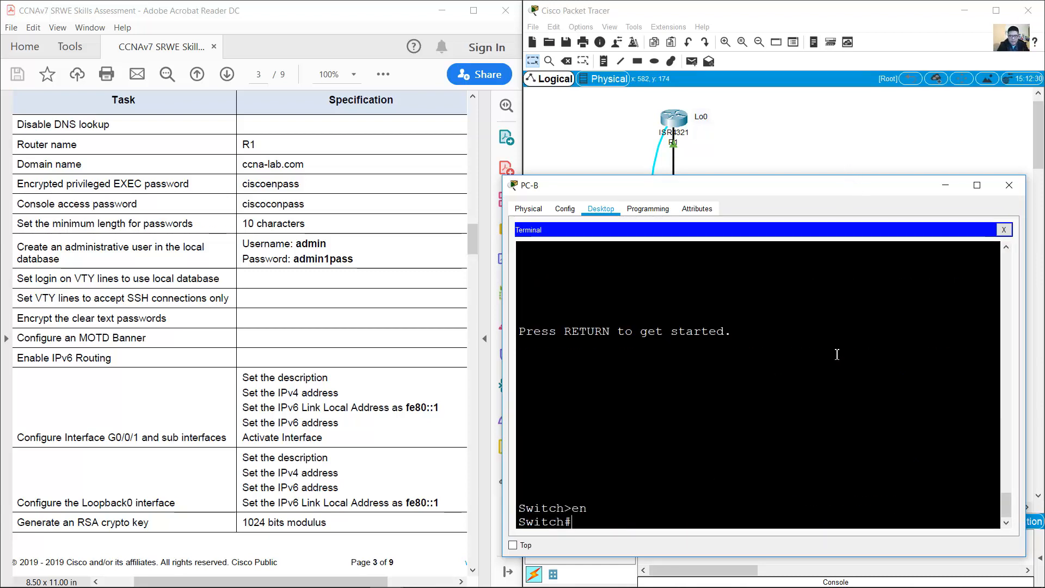
type("conf term")
key("Return")
type("no")
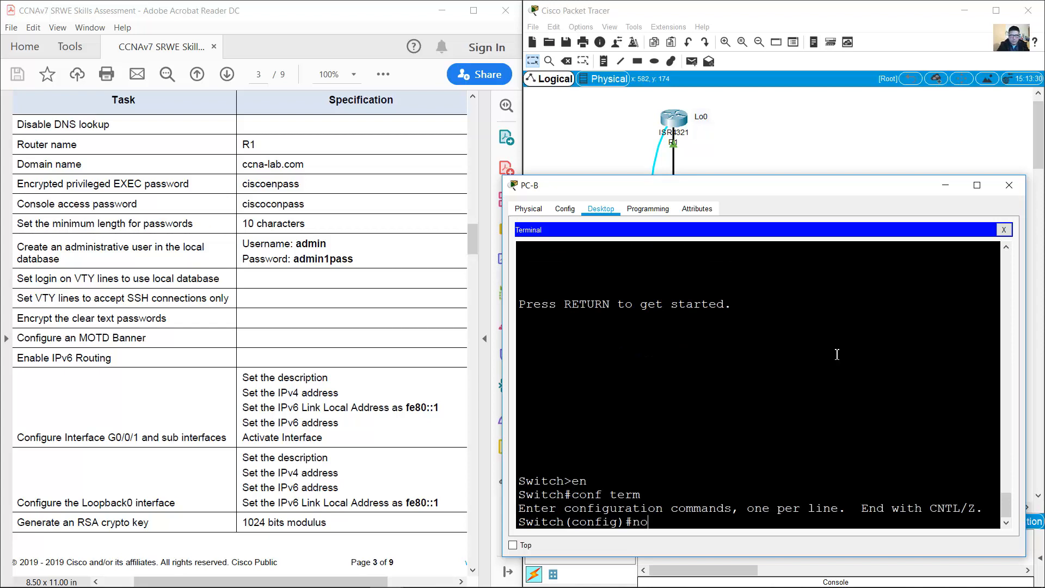
type(" ip doma")
key("BackSpace")
type("main lookup")
key("Return")
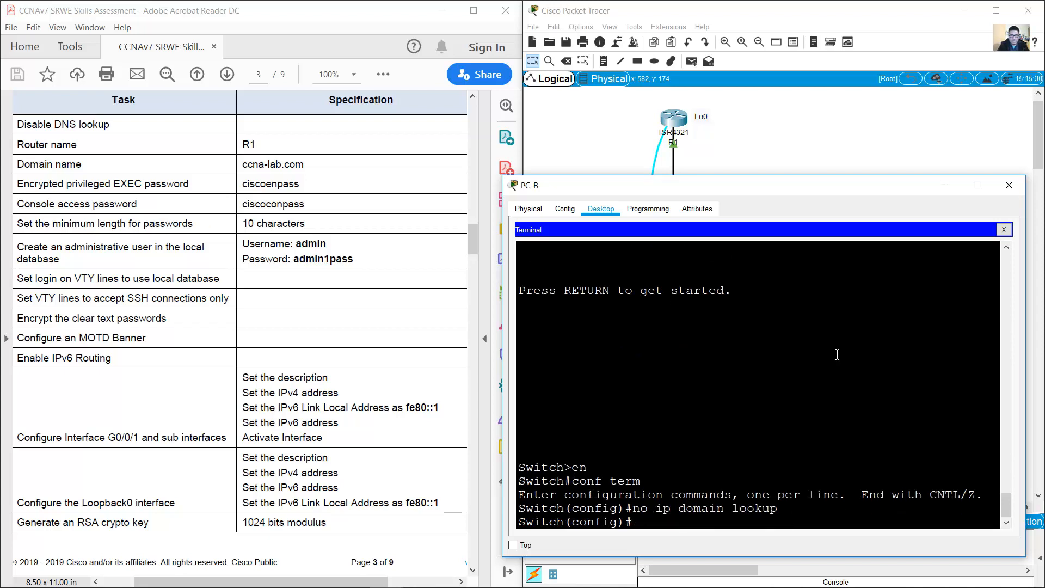
Step: Name the switch S2 and set its domain name to ccna-lab.com
type("hostname S2")
left_click(326, 249)
scroll(327, 249, "down", 10)
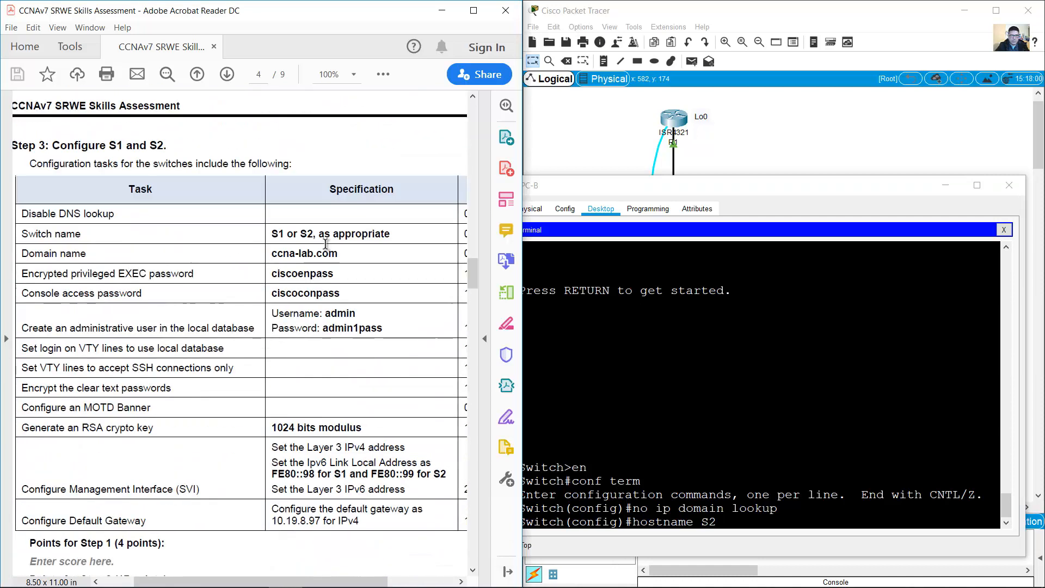
double_click(308, 208)
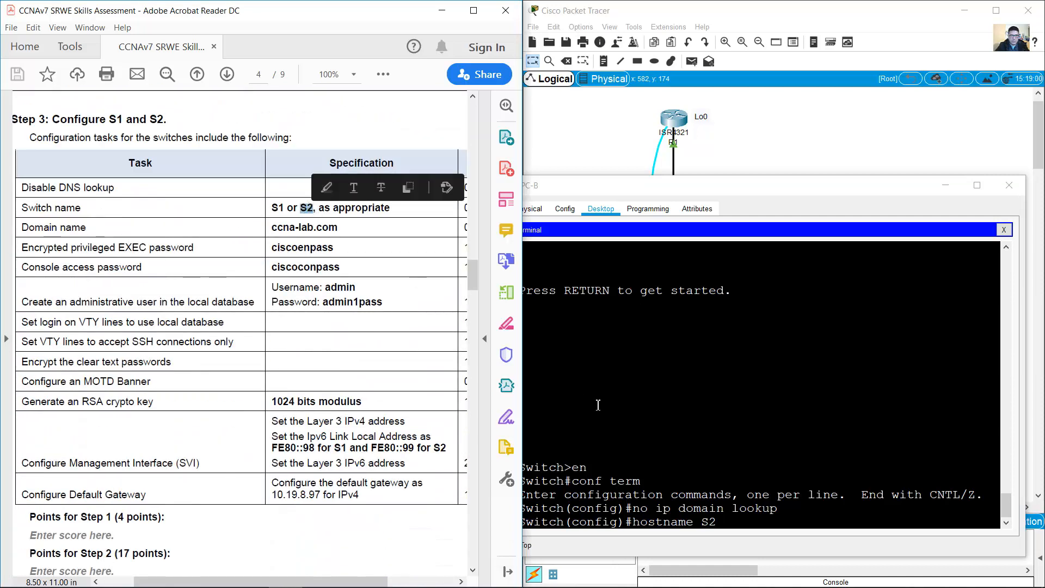
left_click(718, 409)
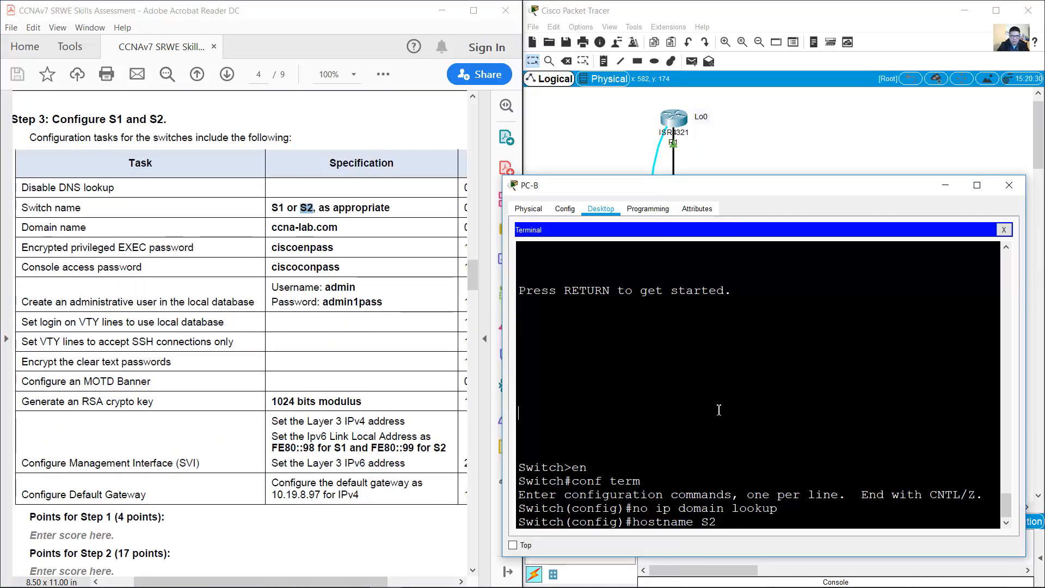
key("Return")
type("ip domain-name")
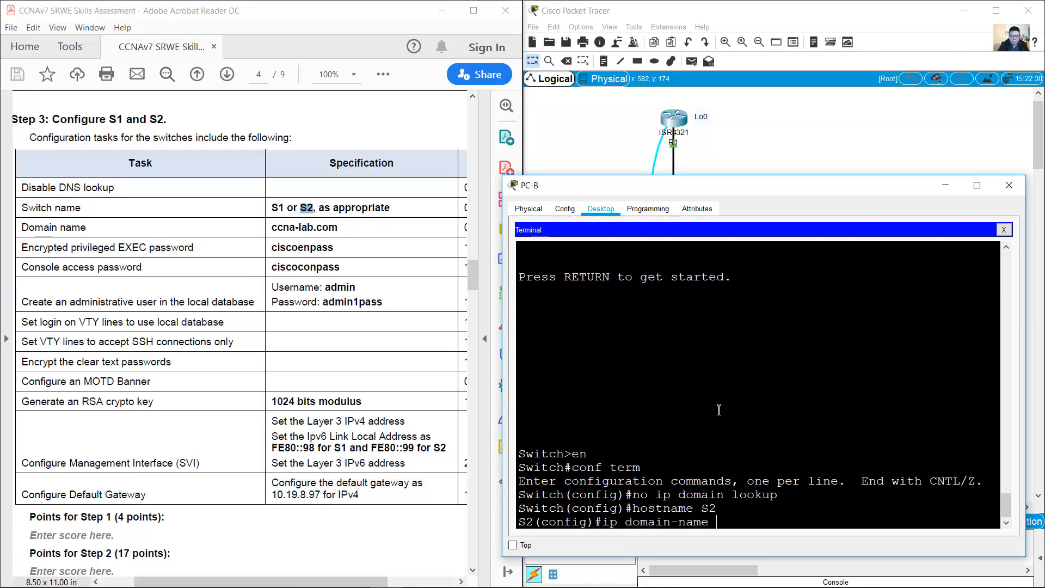
type(" ccna-lab.com")
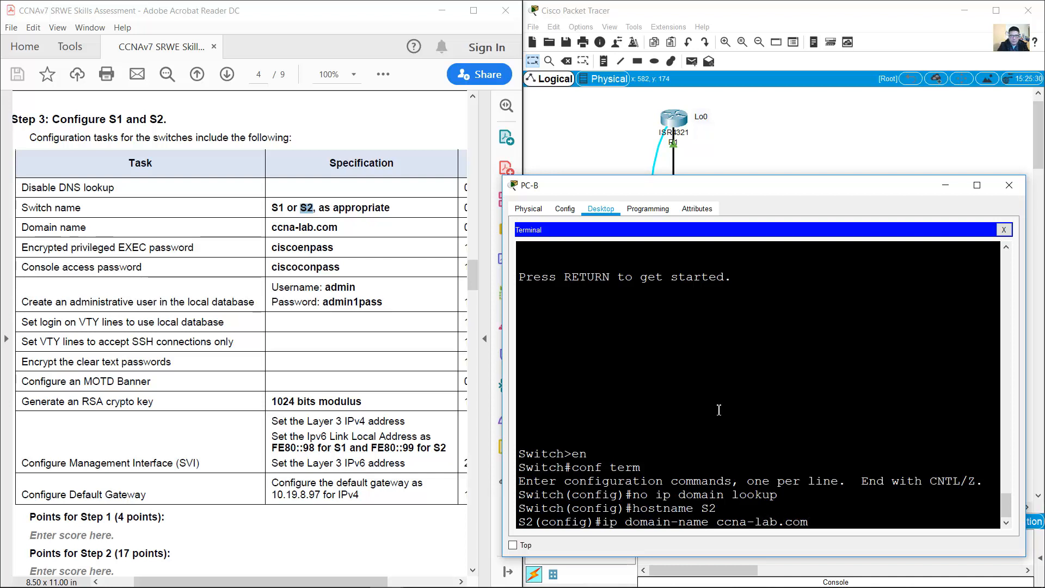
key("Return")
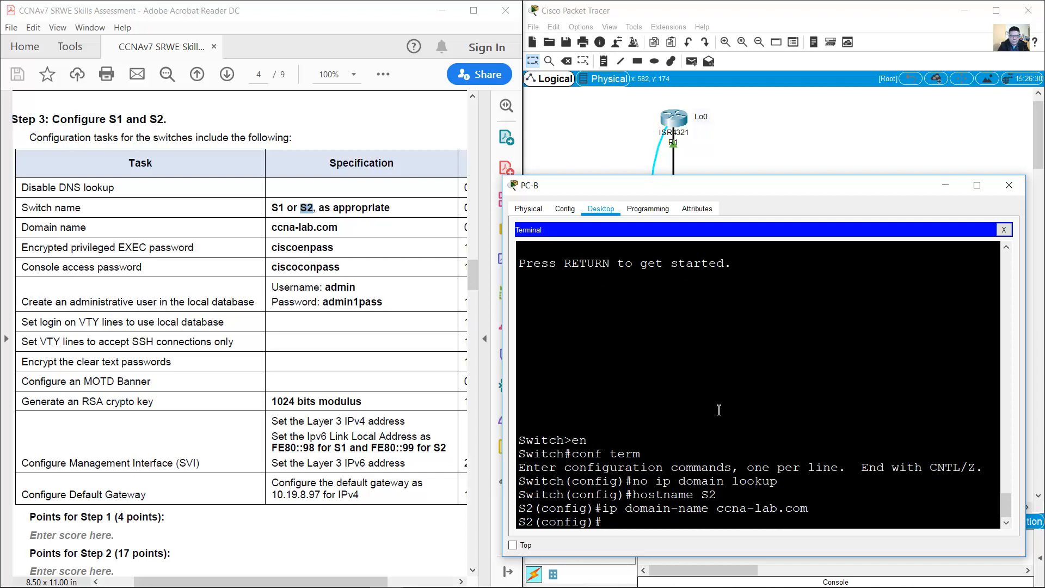
Step: Set the encrypted enable secret password for privileged EXEC mode
type("s")
key("BackSpace")
type("enable secret ciscoenpass")
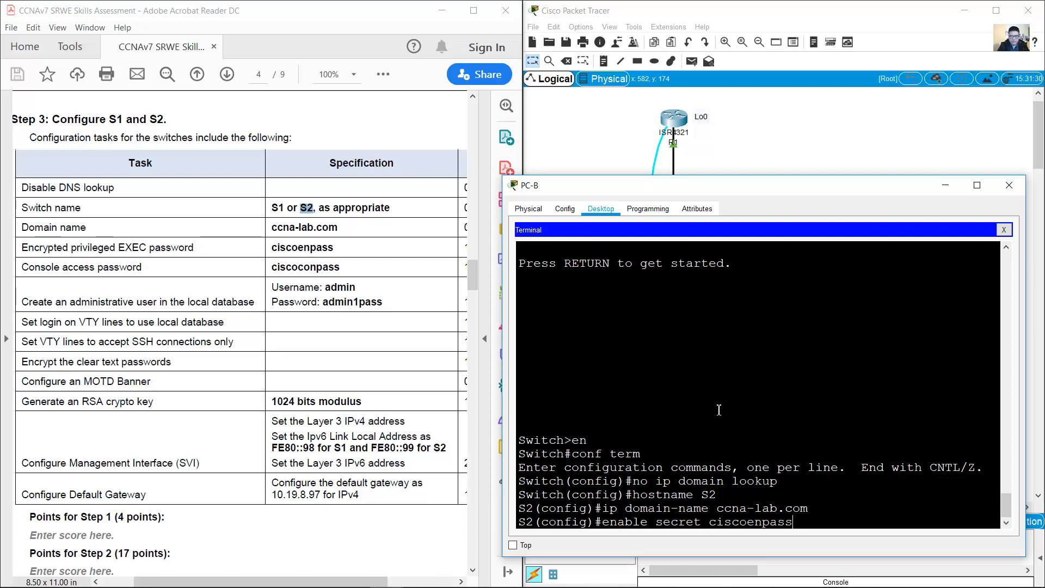
key("Return")
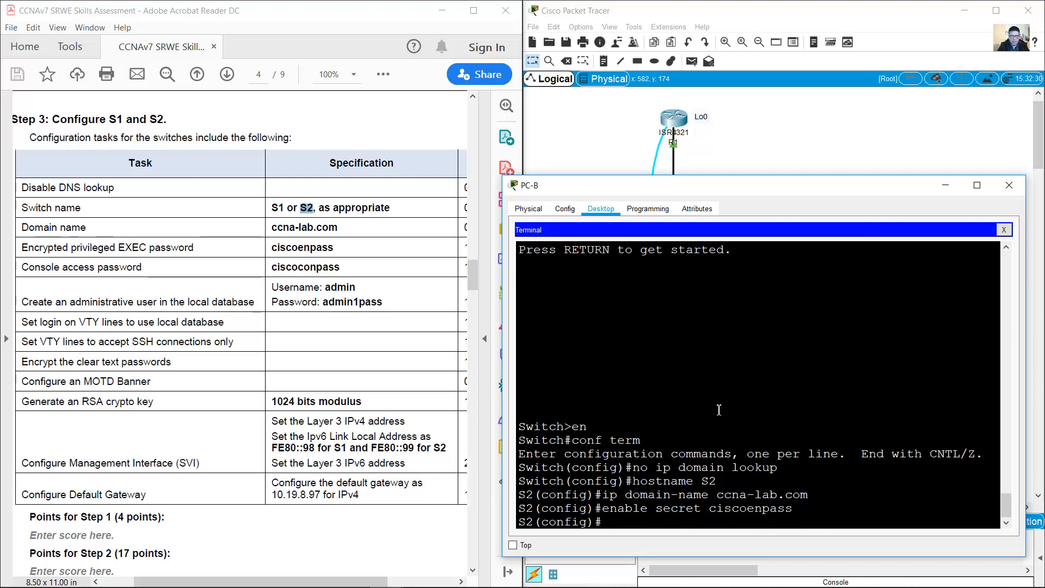
Step: Give console line 0 a password and require login on it
type("line con")
type("sole 0")
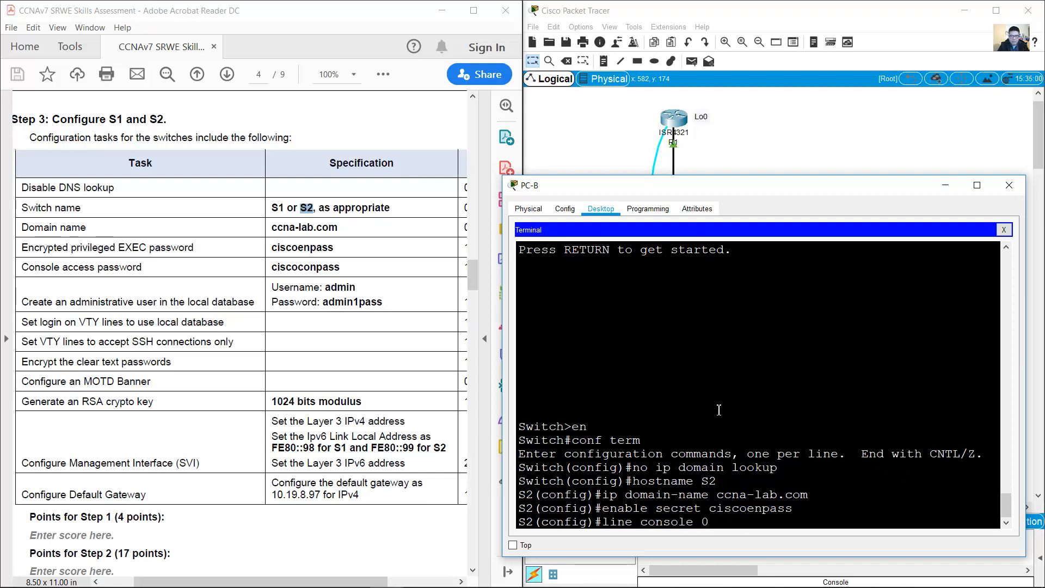
key("Return")
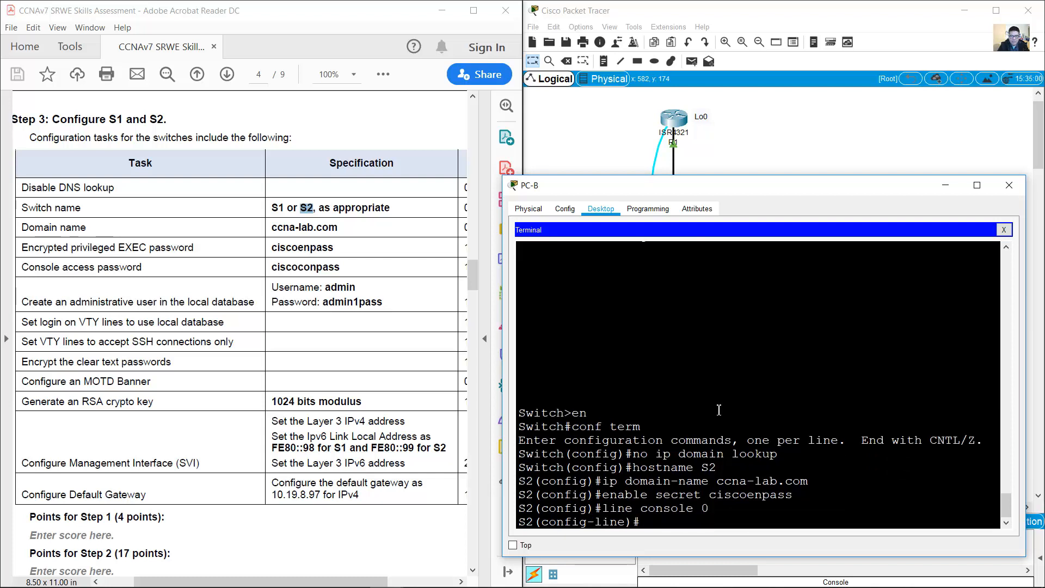
type("password ciscoconpass")
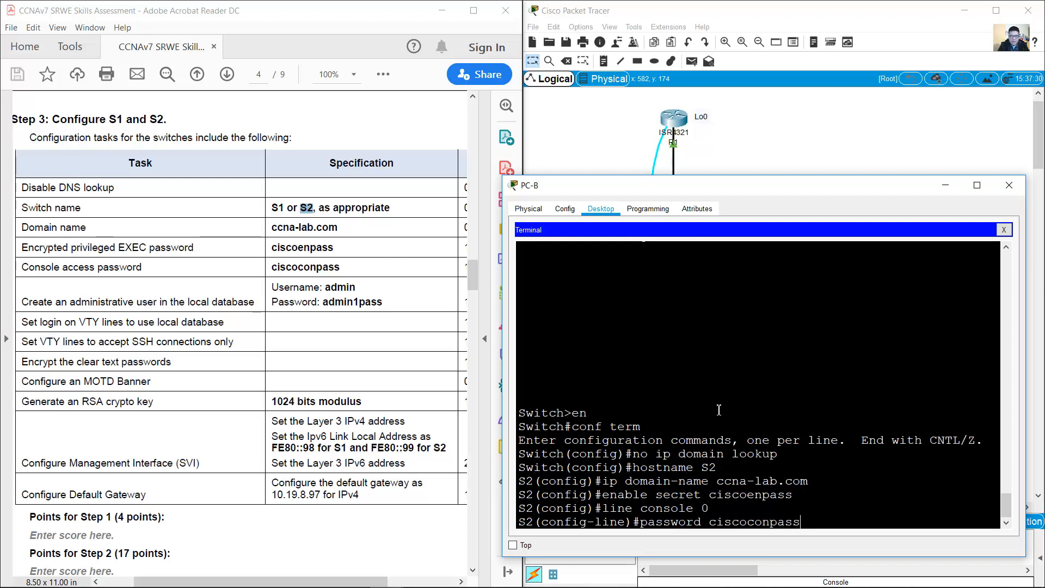
key("Return")
type("login")
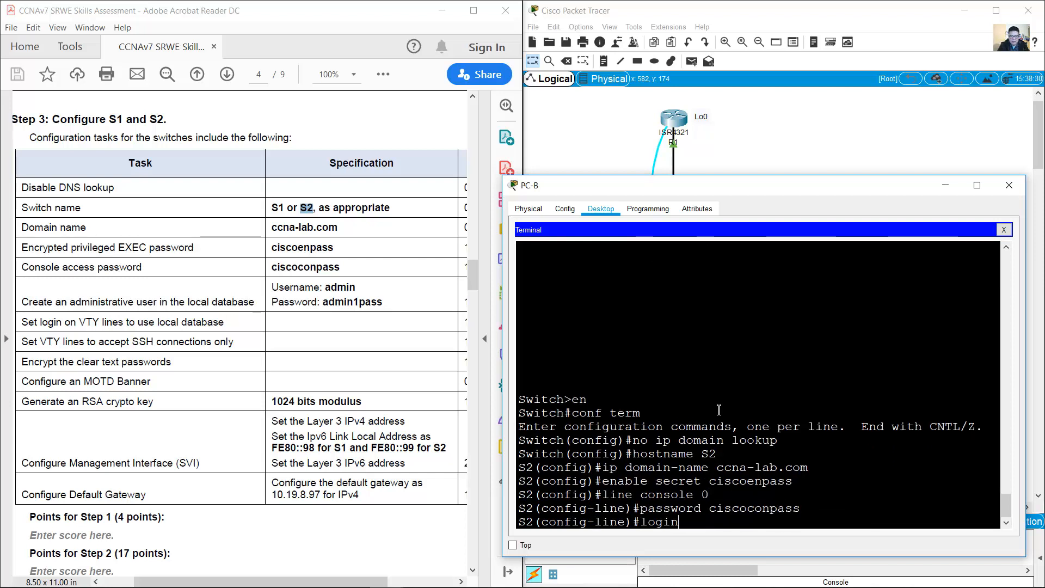
key("Return")
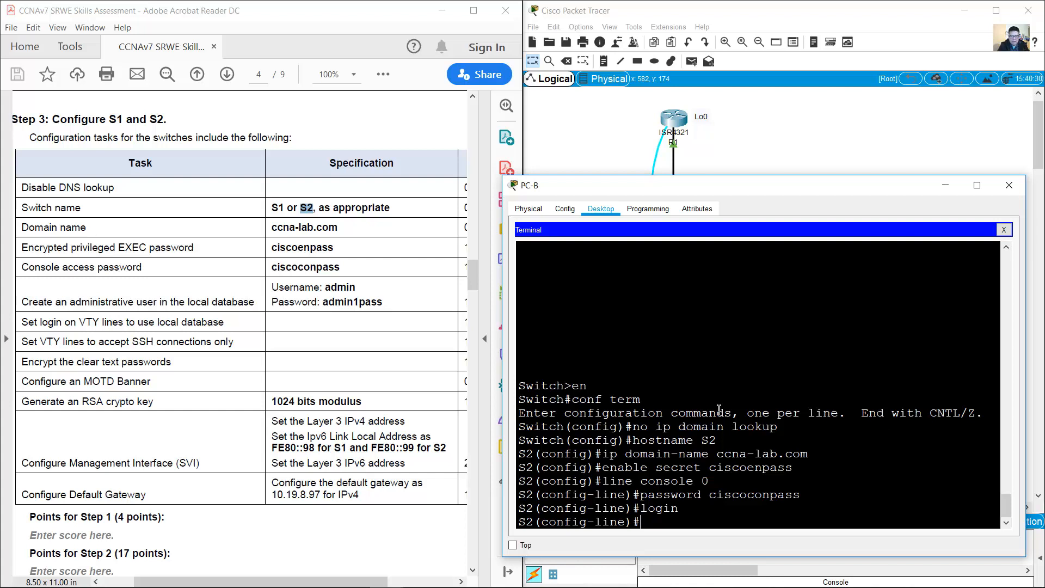
type("exit")
key("Return")
Step: Create local user admin with a secret, set VTY 0–15 to local login with SSH only, enable password encryption
type("use")
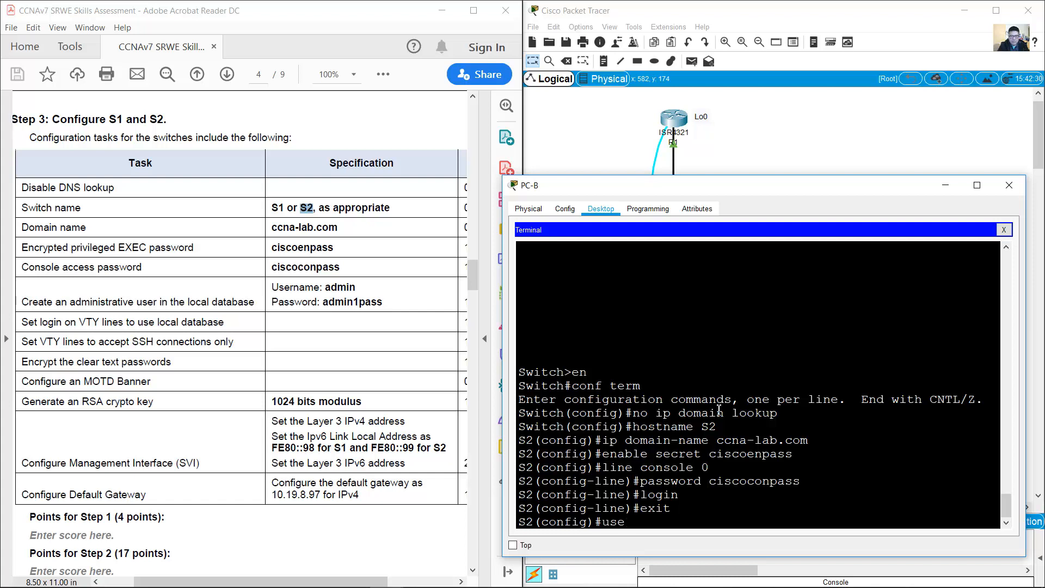
type("rname admin secret admin1pass")
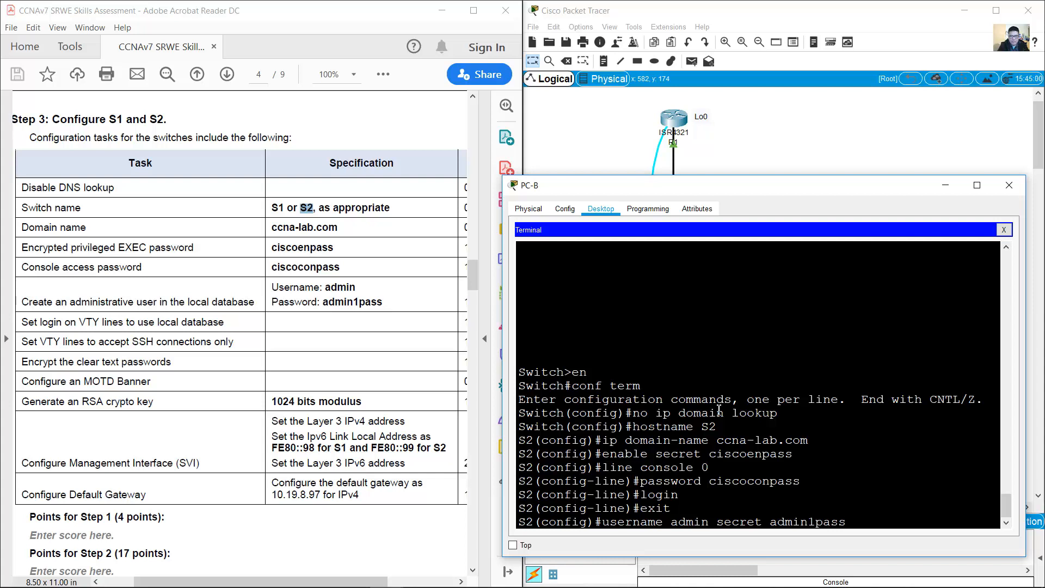
key("Return")
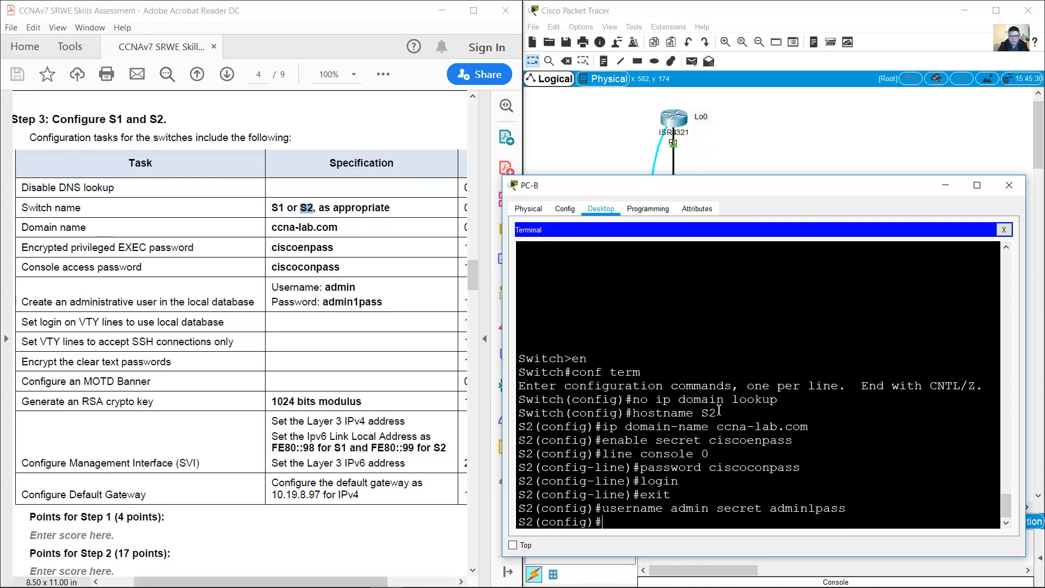
type("line vty 0 15")
key("Return")
type("login")
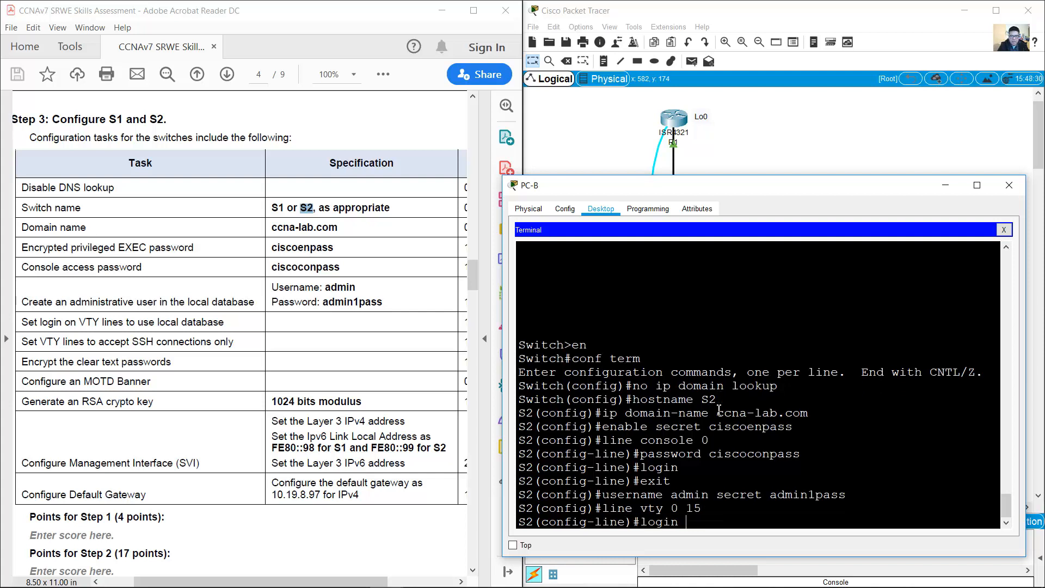
type(" local")
key("Return")
type("tran")
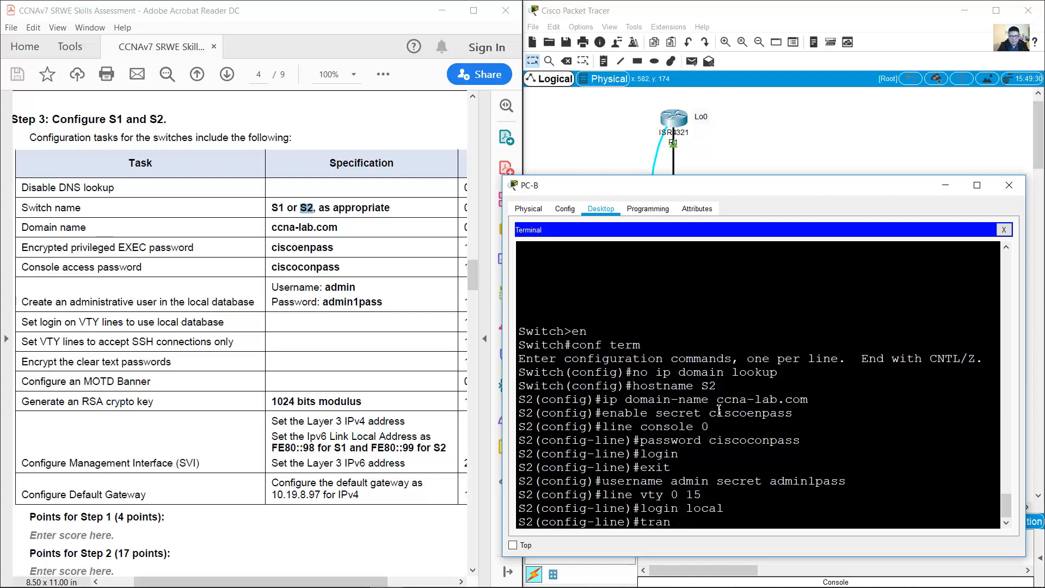
type("sport input ssh")
key("Return")
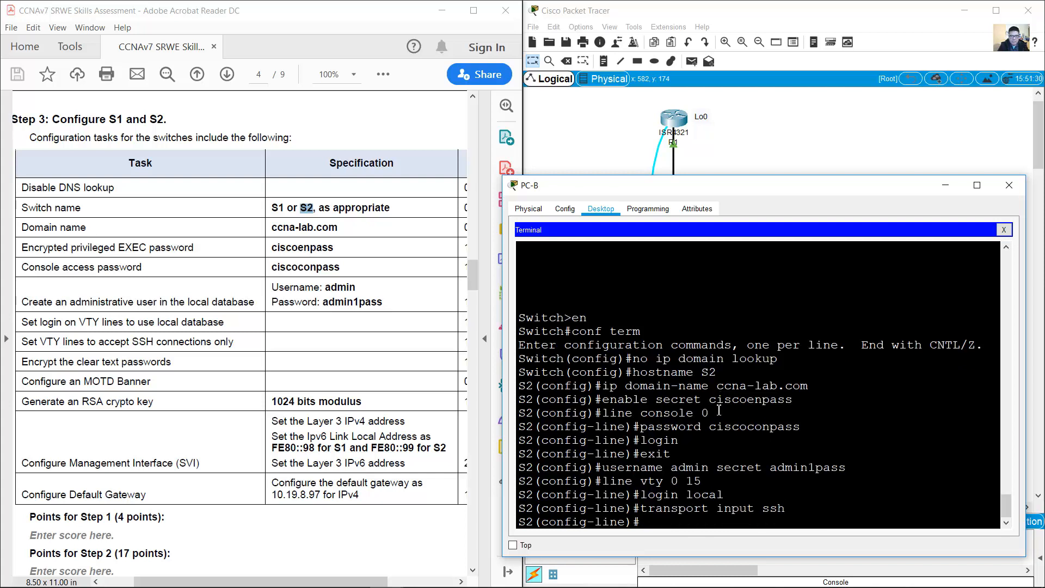
type("exit")
key("Return")
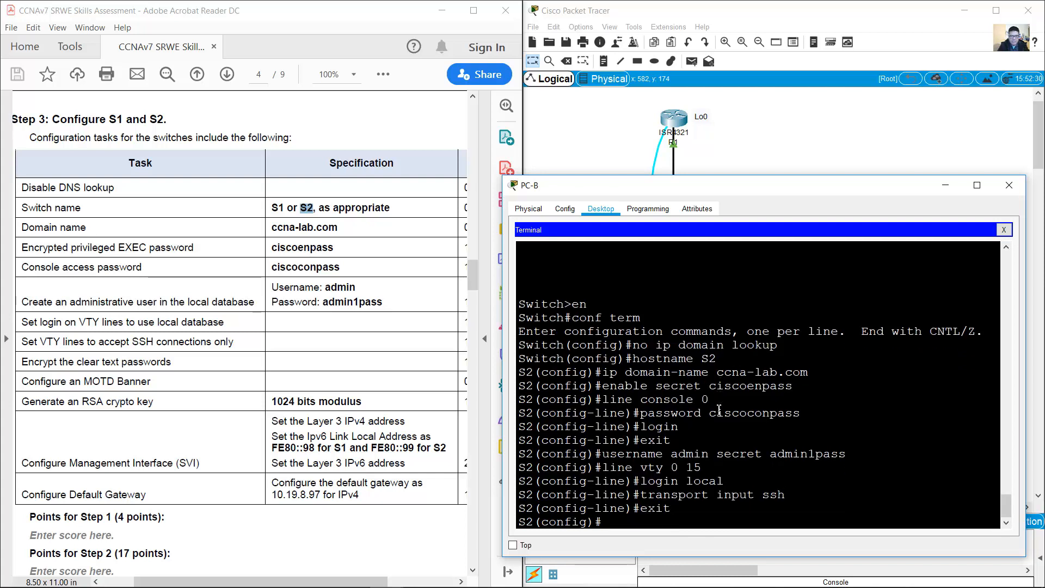
type("service pass")
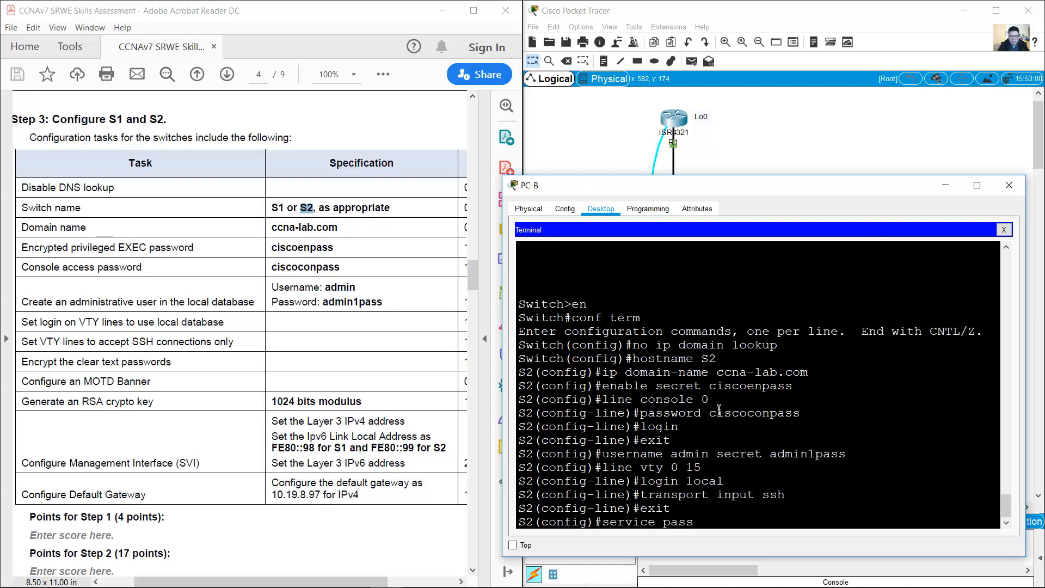
type("word-encrypt")
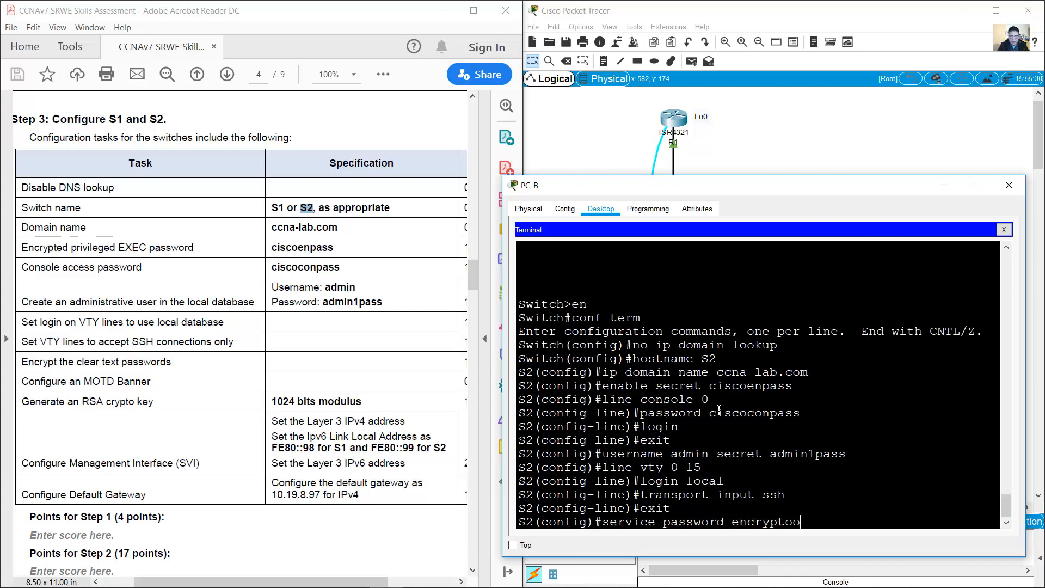
type("ion")
key("Return")
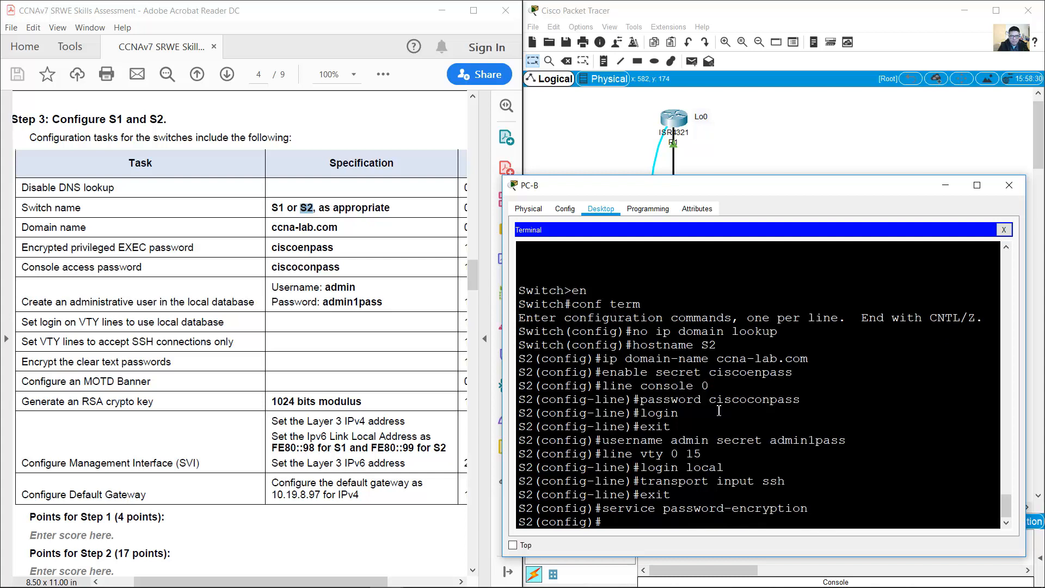
Step: Set the MOTD banner 'Unauthorized Access is Prohibited!' and attempt crypto key generate rsa modulus 1024
type("banner motd (")
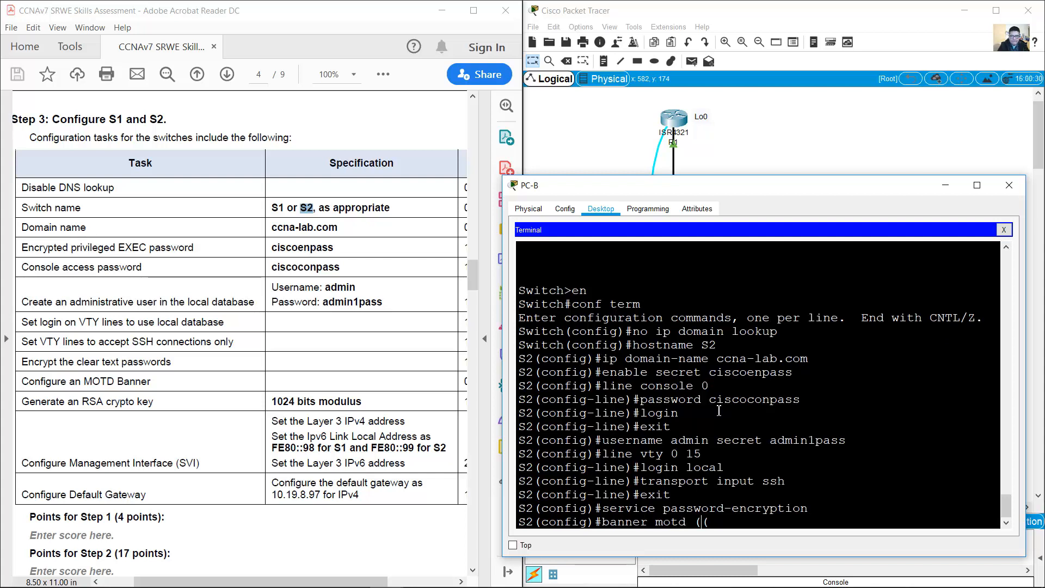
type("Un")
type("autho")
type("rized")
type(" Access is")
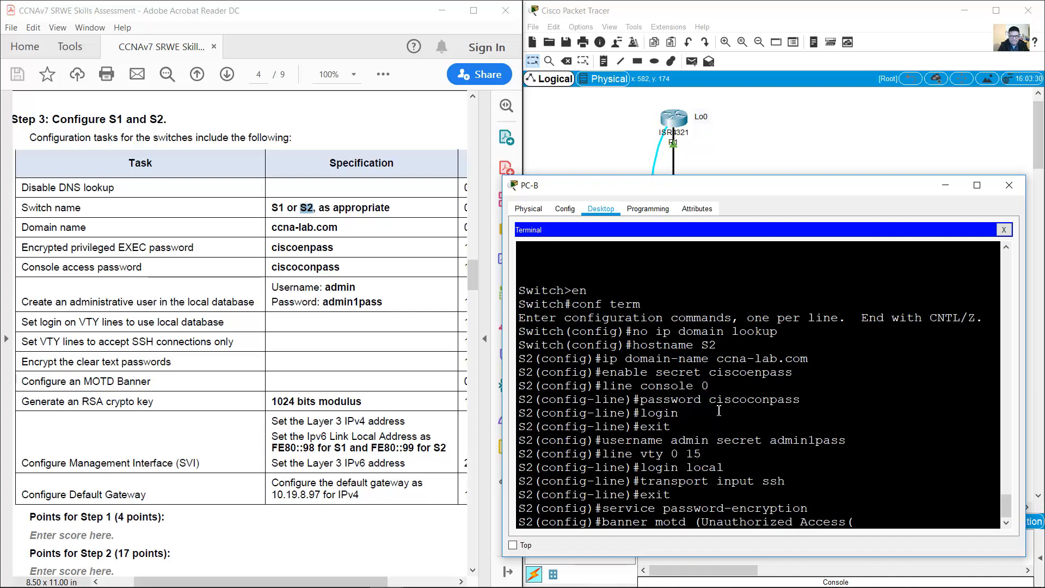
type(" Prohibited!")
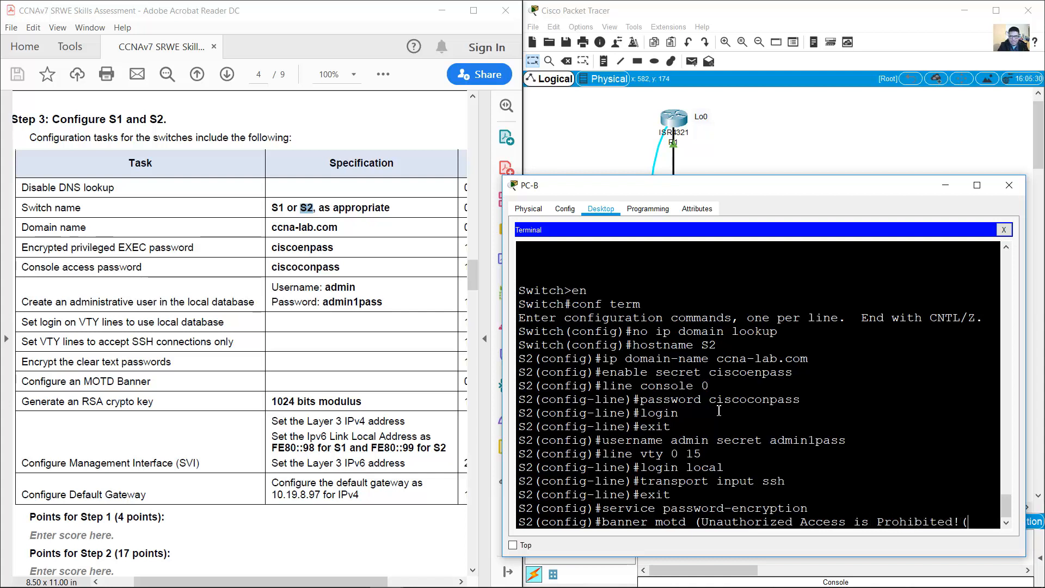
key("Return")
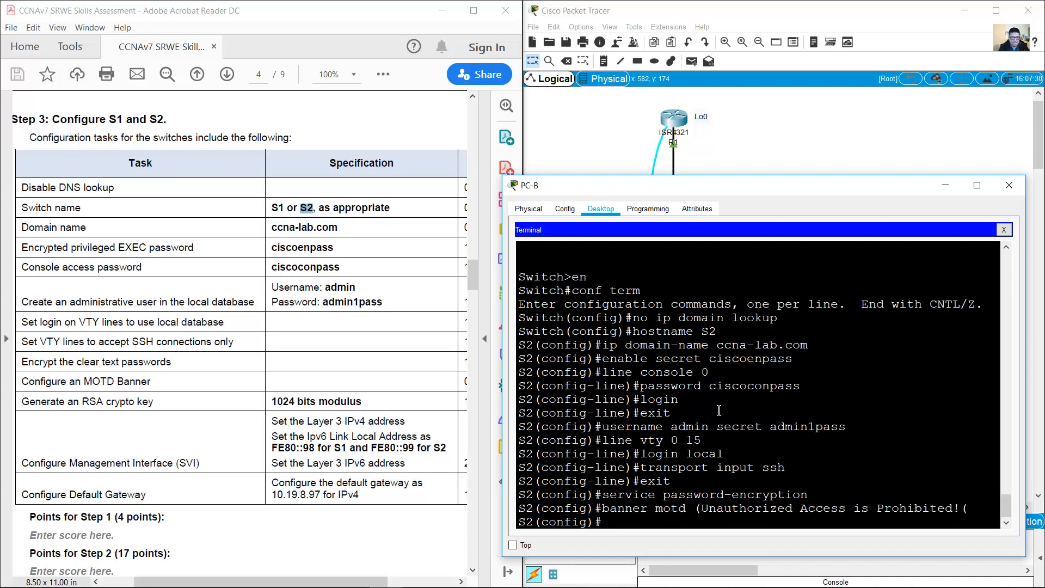
type("crypto key generate r")
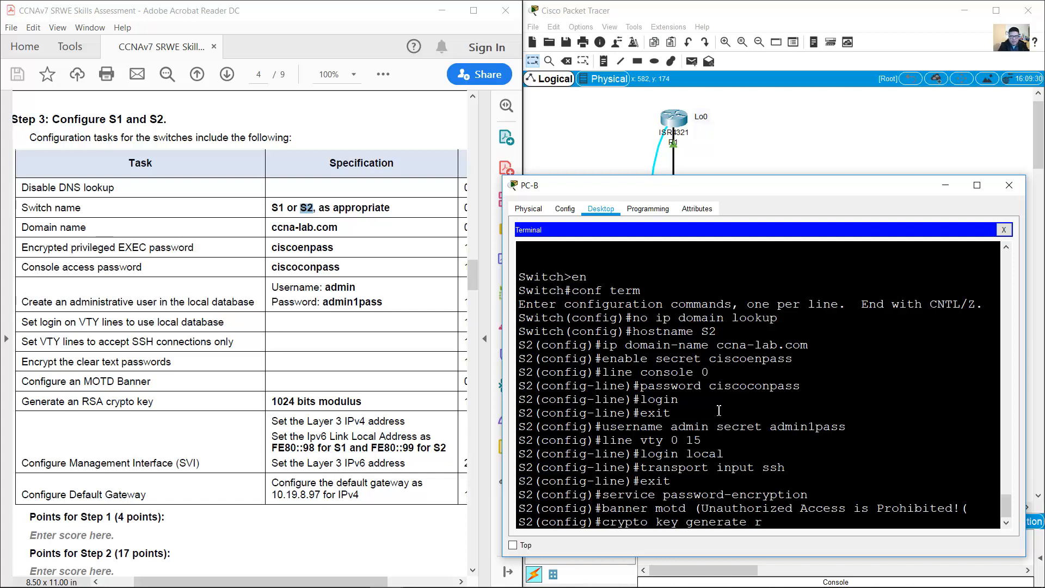
type("sa modulus 1024")
key("Return")
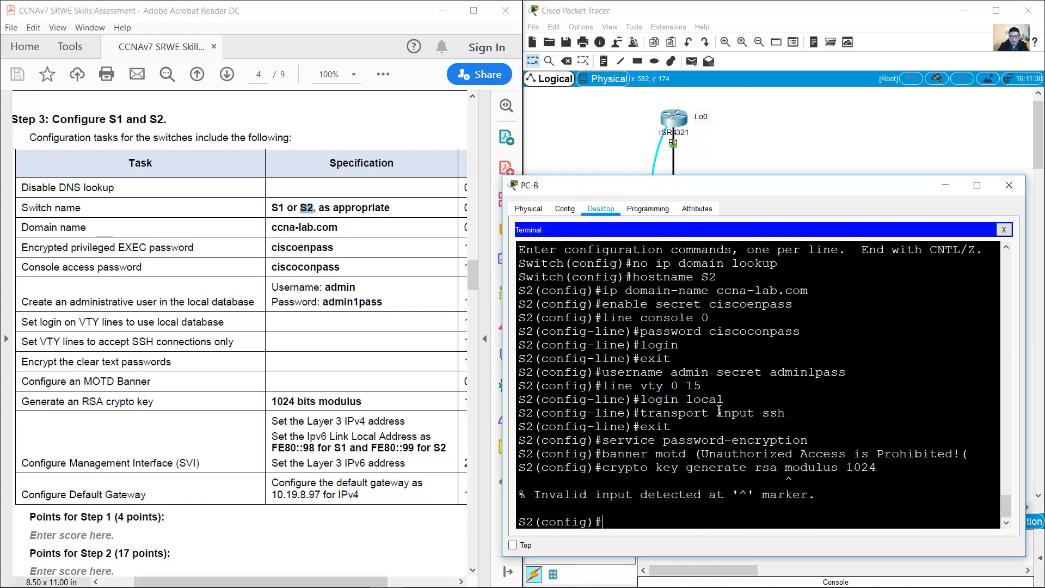
Step: Rerun crypto key generate rsa without the modulus option and answer 1024 at the prompt
left_click_drag(601, 469, 890, 471)
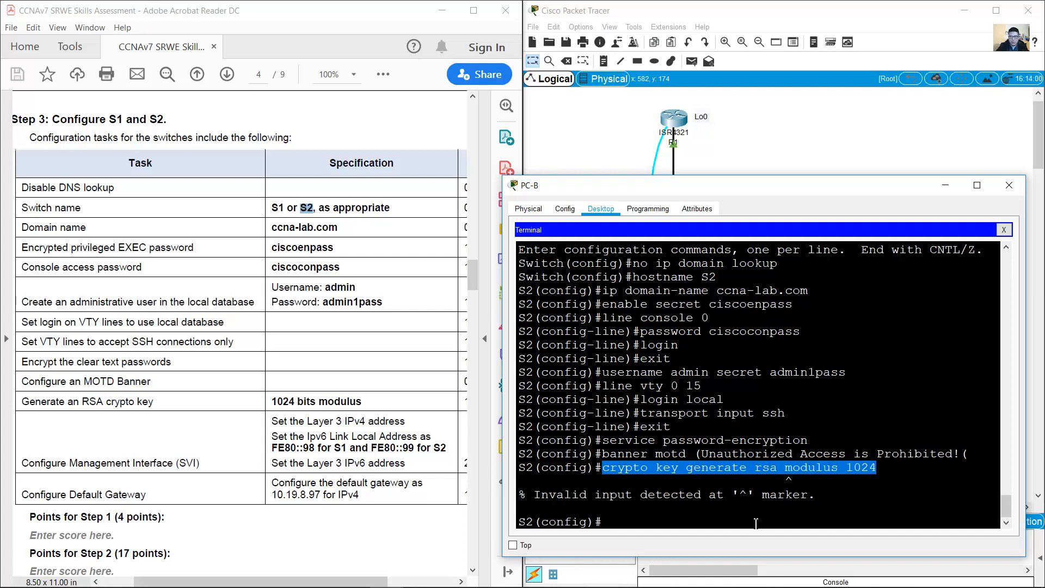
left_click(799, 436)
type("crypto key generate rsa modulus 1024")
key("BackSpace")
key("BackSpace")
key("BackSpace")
key("BackSpace")
key("BackSpace")
key("BackSpace")
key("BackSpace")
key("BackSpace")
key("BackSpace")
key("BackSpace")
key("BackSpace")
key("BackSpace")
key("BackSpace")
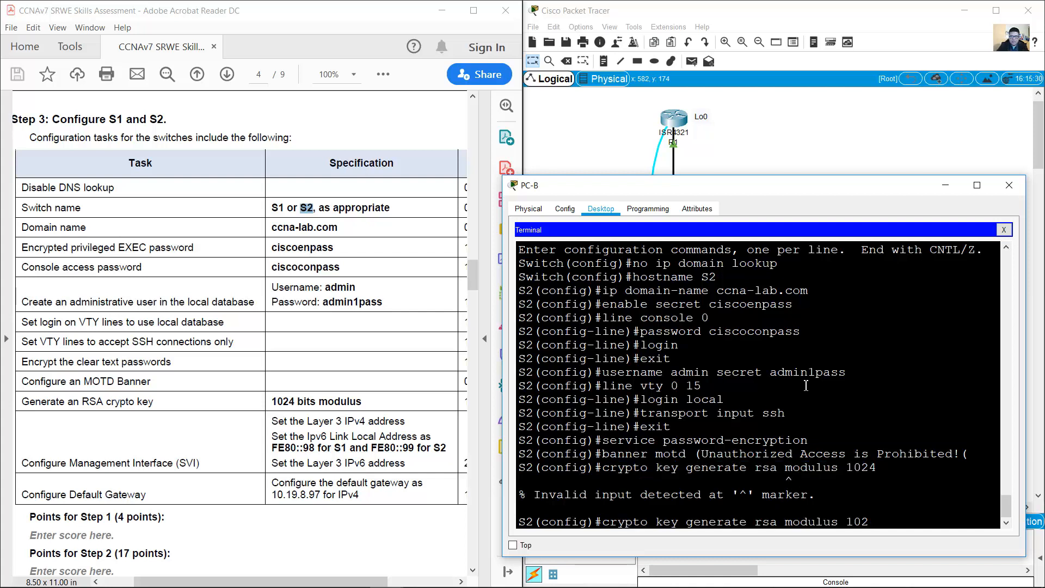
key("Return")
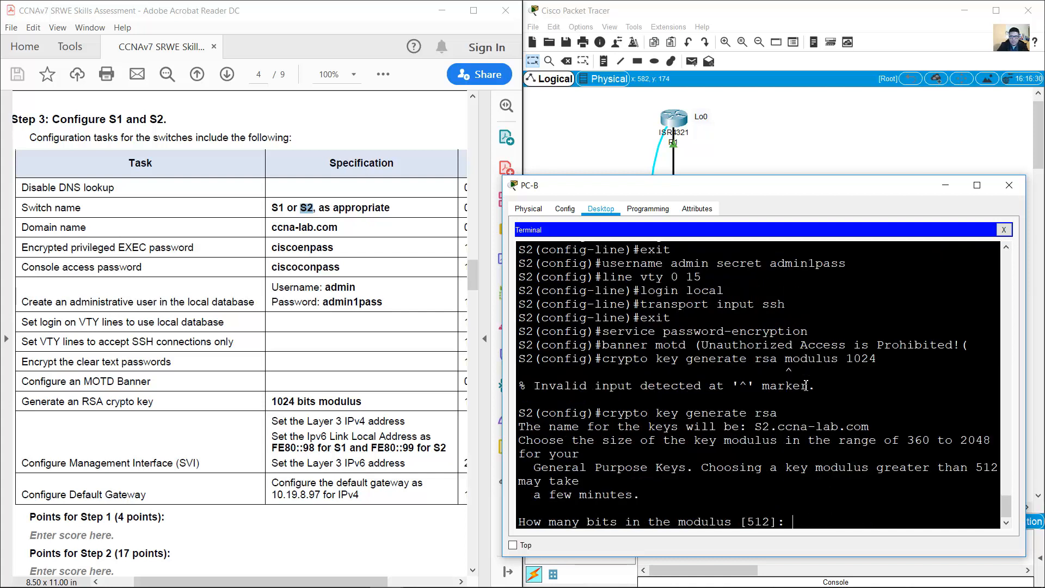
type("1024")
key("Return")
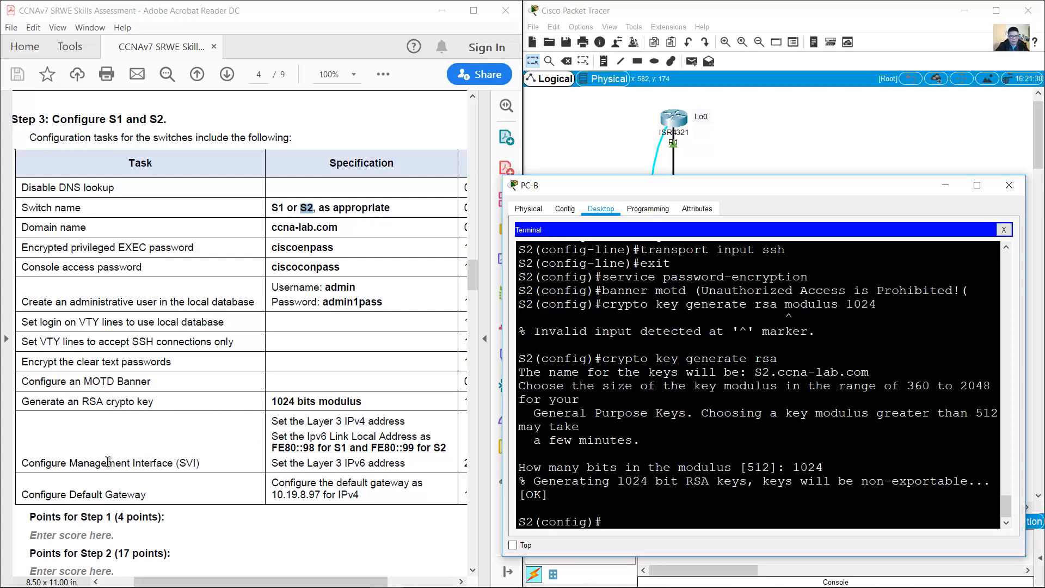
Step: Scroll the PDF back to the Addressing Table and select S2's VLAN 4 rows (10.19.8.99/29, gateway 10.19.8.97)
left_click_drag(272, 422, 362, 495)
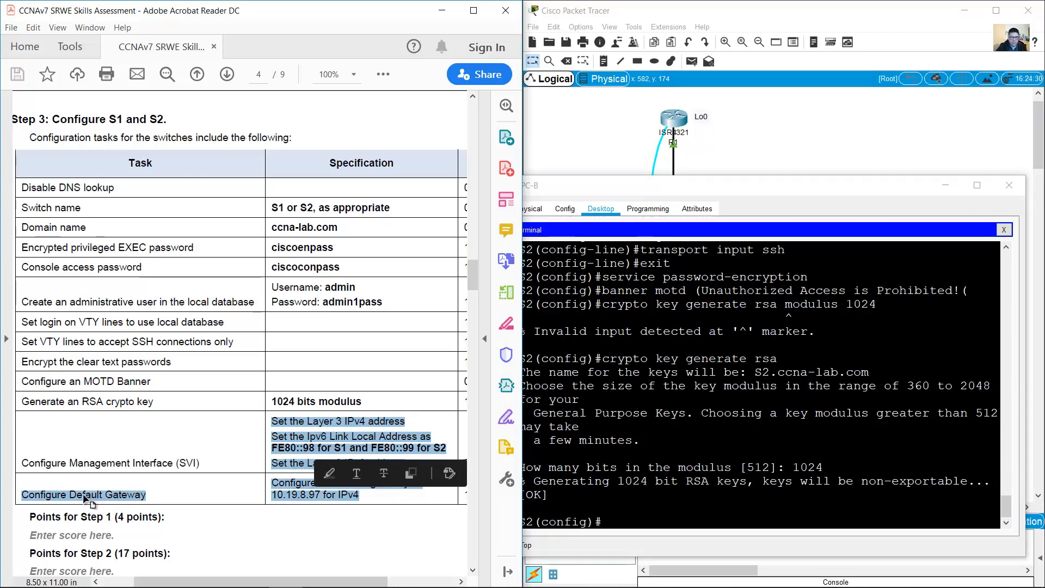
left_click(439, 300)
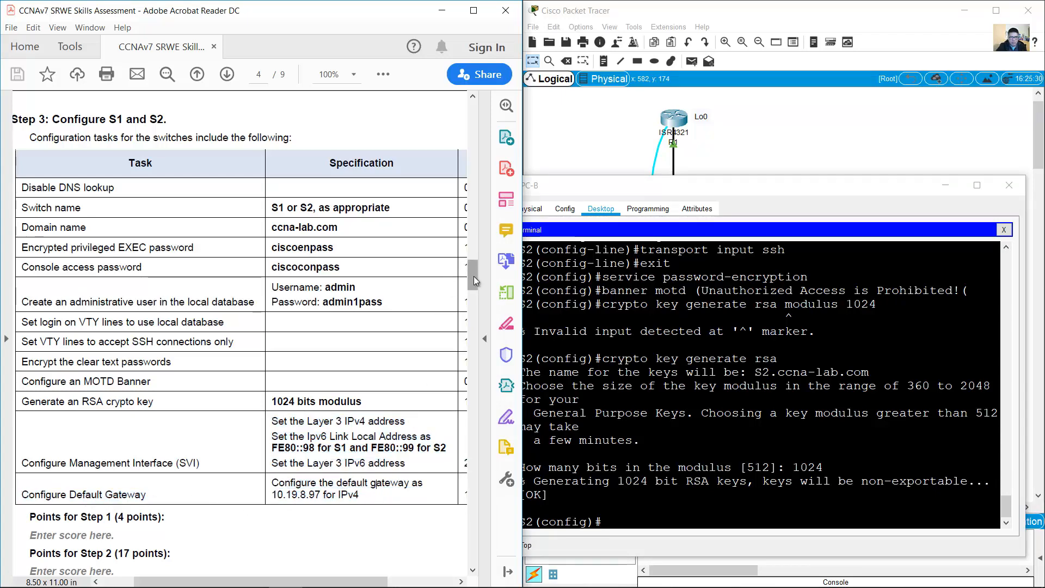
left_click_drag(473, 275, 488, 186)
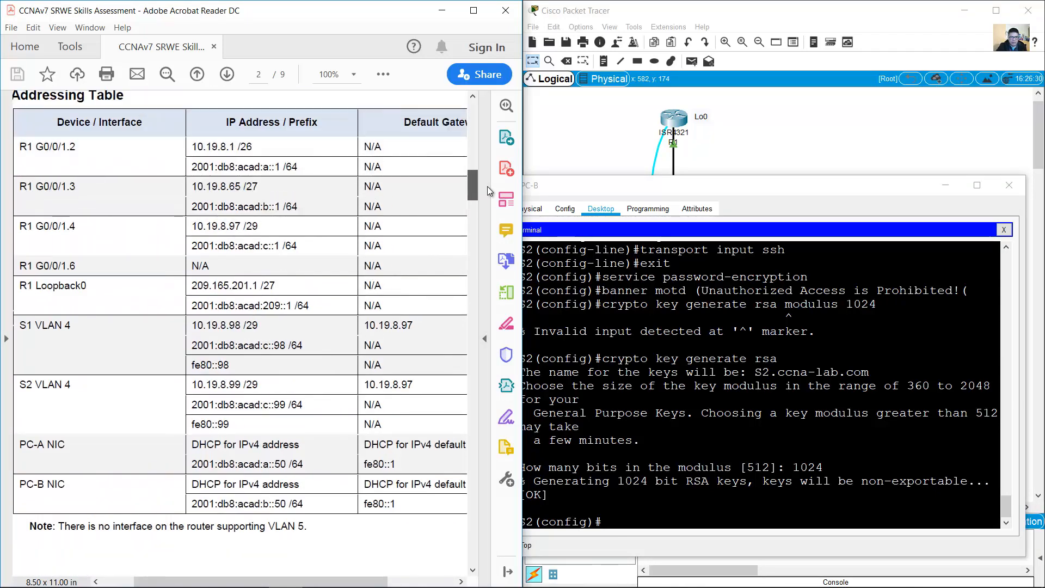
left_click_drag(19, 382, 378, 430)
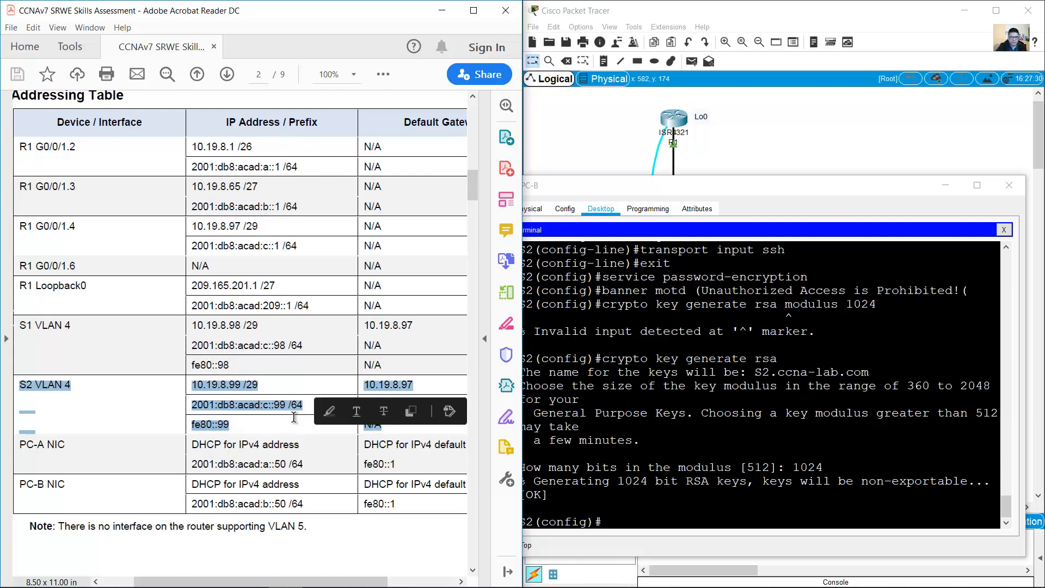
left_click(659, 538)
Step: Address interface VLAN 4 with 10.19.8.99 255.255.255.248 and type IPv6 address 2001:db8:acad:c::99/64
type("int vl")
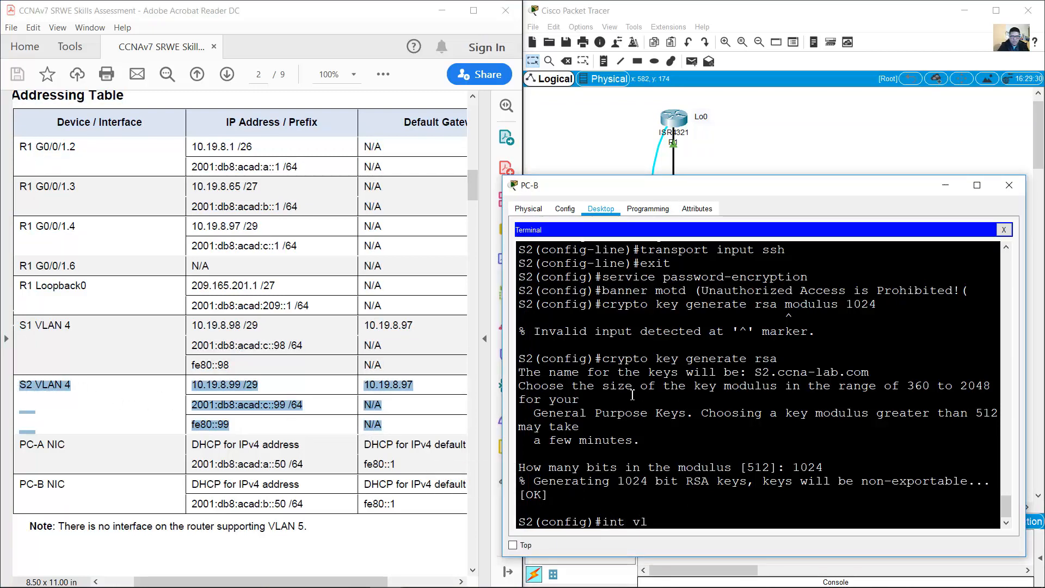
type("an 4")
key("Return")
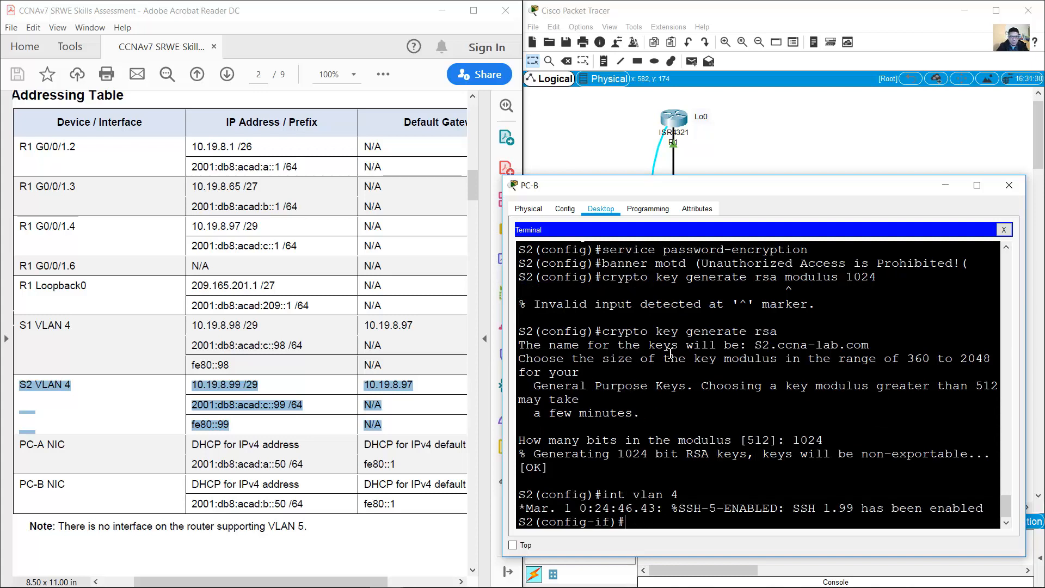
type("ip address 10.19.8.")
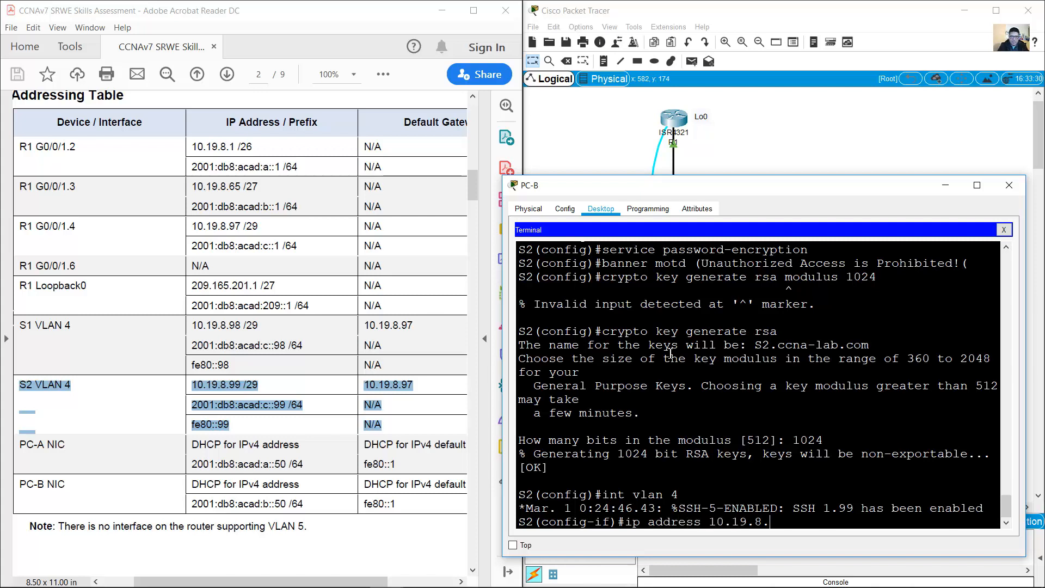
type("99 255.255")
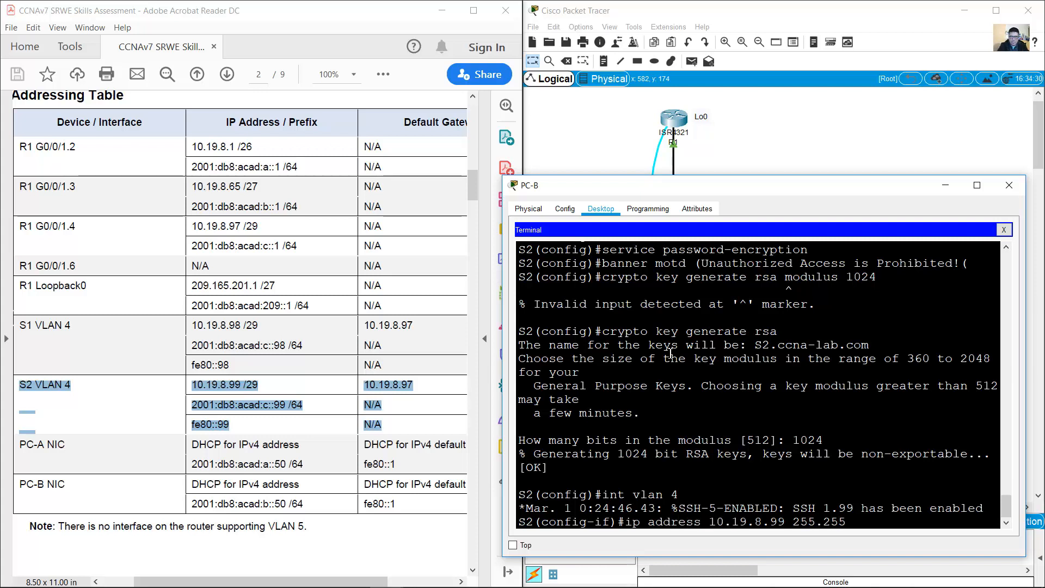
type(".255.248")
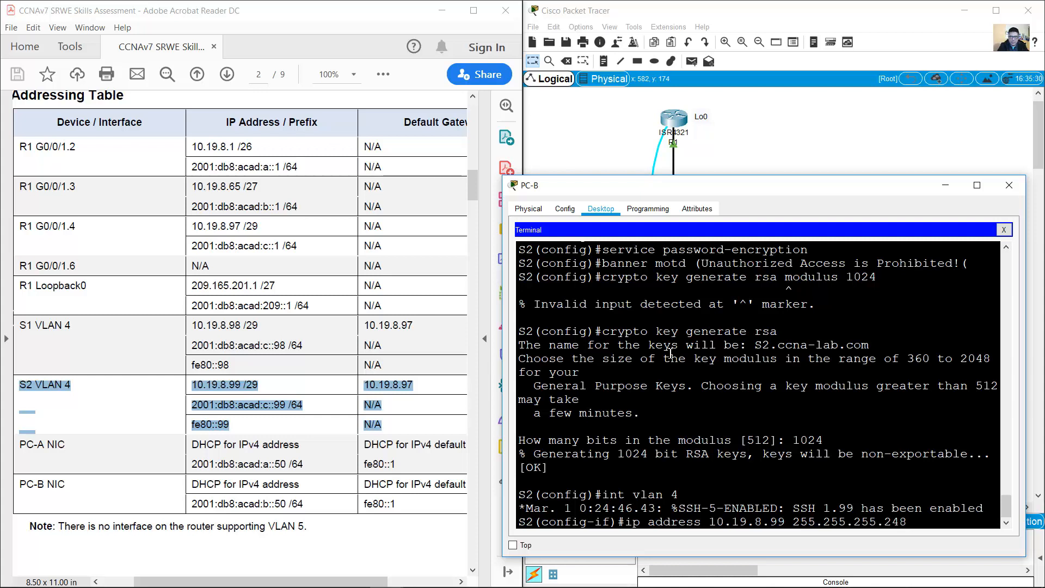
key("Return")
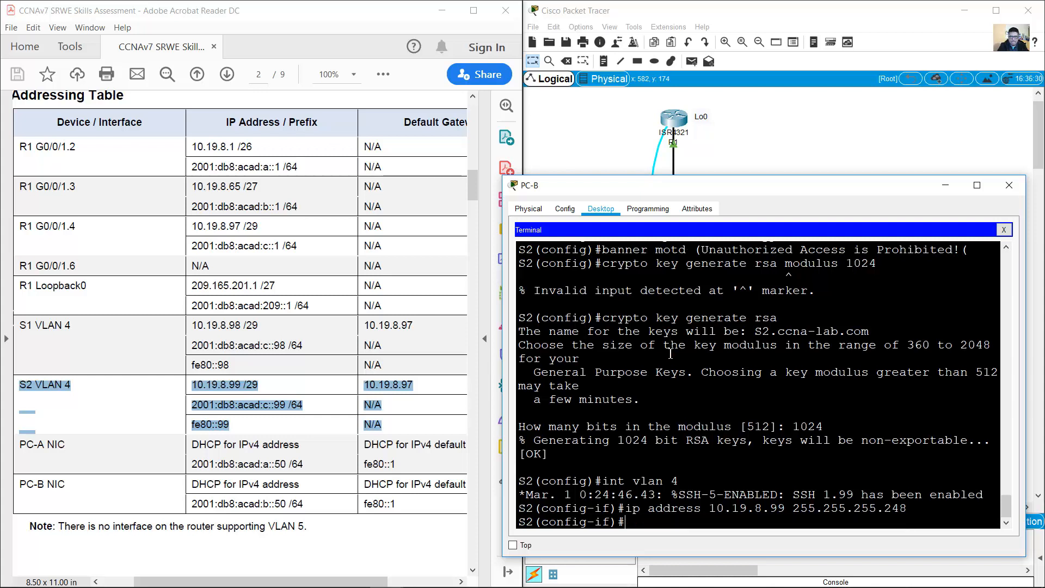
type("ipv6 address 2001")
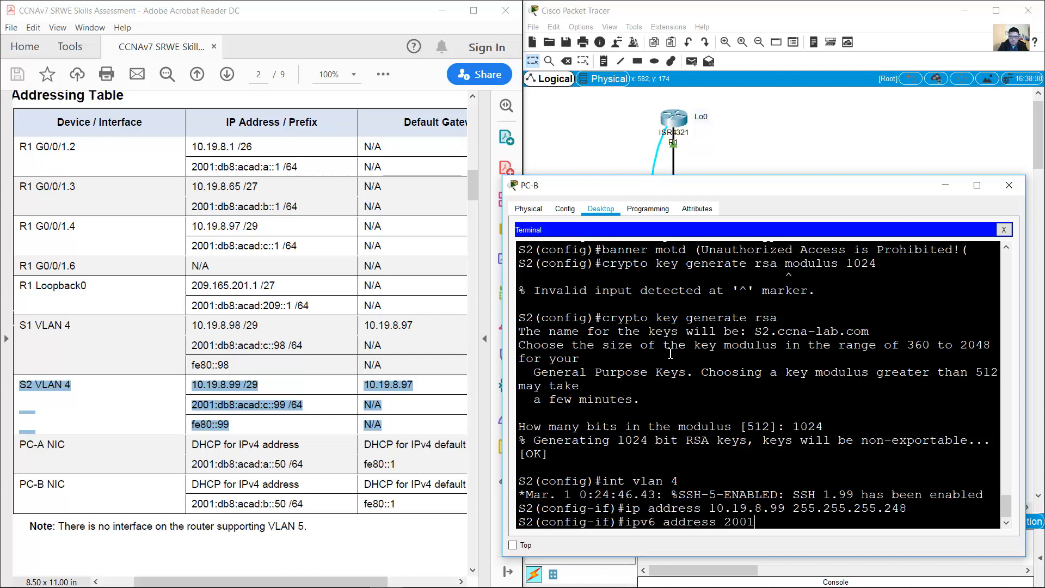
type(":db8:acad:c::99/64")
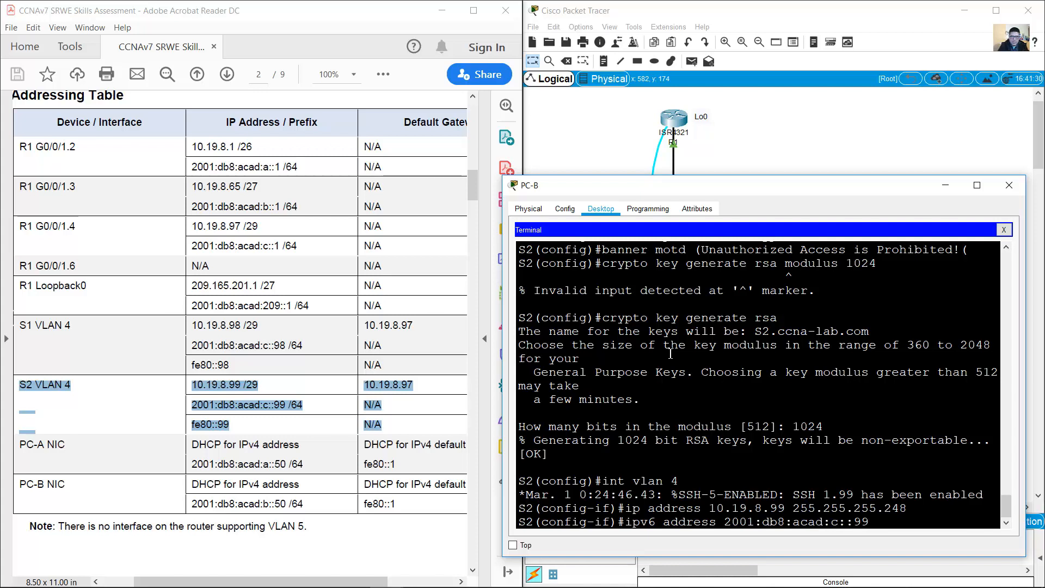
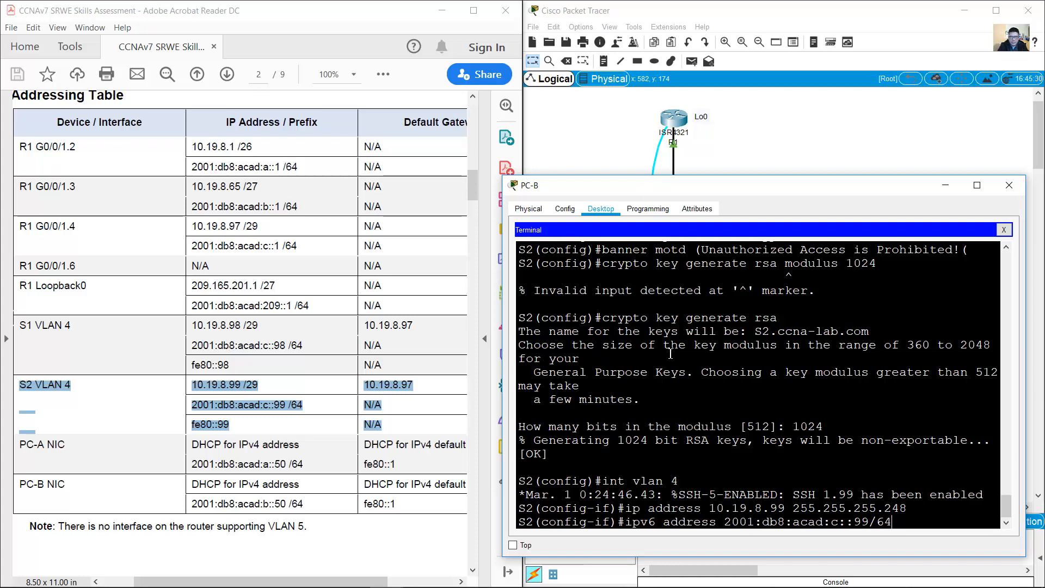
Step: Apply the global IPv6 address on VLAN 4 and add link-local address fe80::99
key("Return")
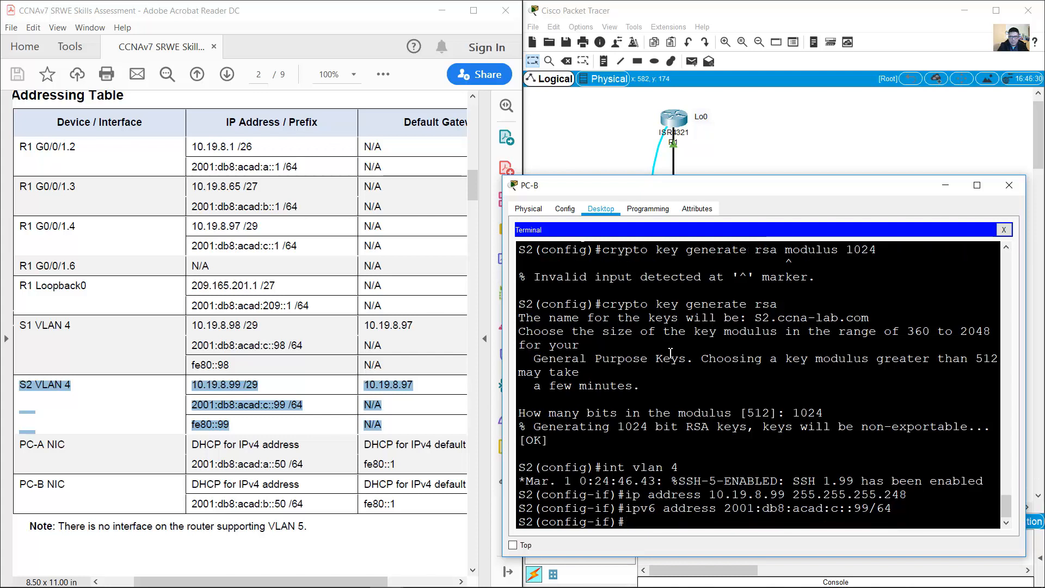
key("Up")
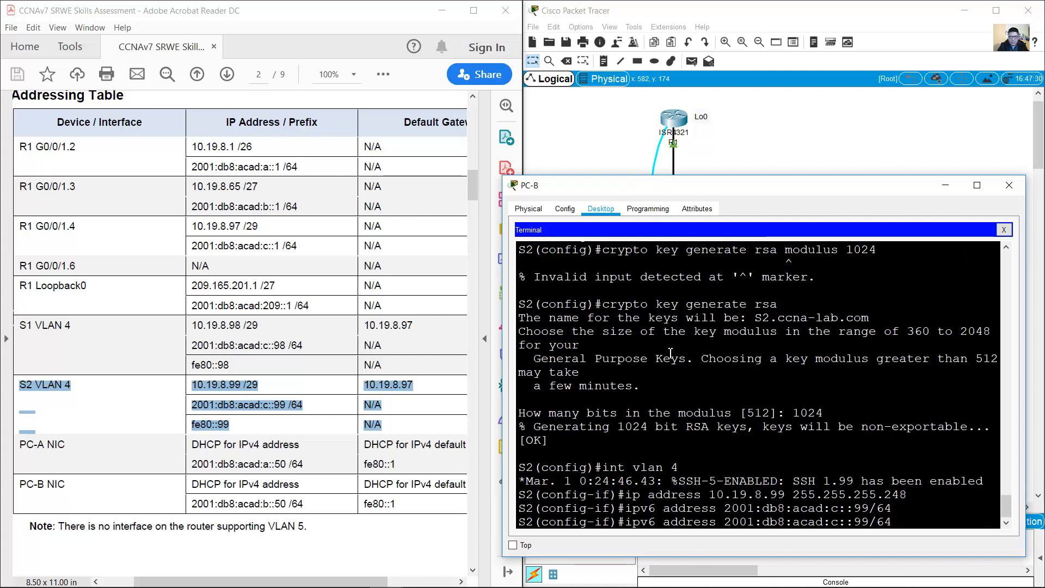
key("BackSpace")
key("BackSpace")
key("BackSpace")
key("Left")
key("Left")
key("Left")
key("Left")
key("BackSpace")
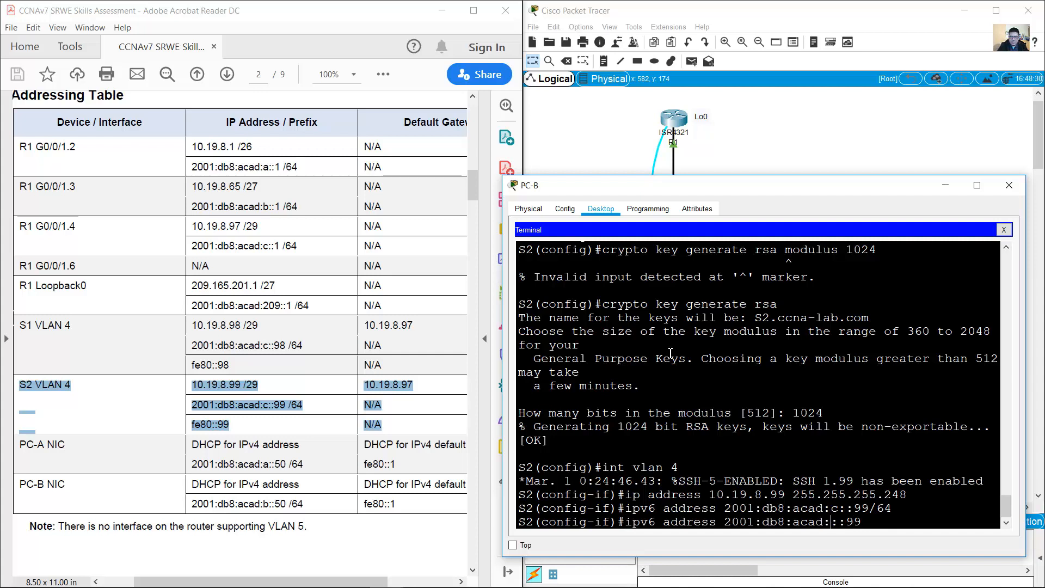
key("BackSpace")
key("BackSpace")
key("BackSpace")
key("BackSpace")
key("BackSpace")
key("BackSpace")
key("BackSpace")
key("BackSpace")
key("BackSpace")
key("BackSpace")
key("BackSpace")
key("BackSpace")
key("BackSpace")
key("BackSpace")
type("fe80::99 ")
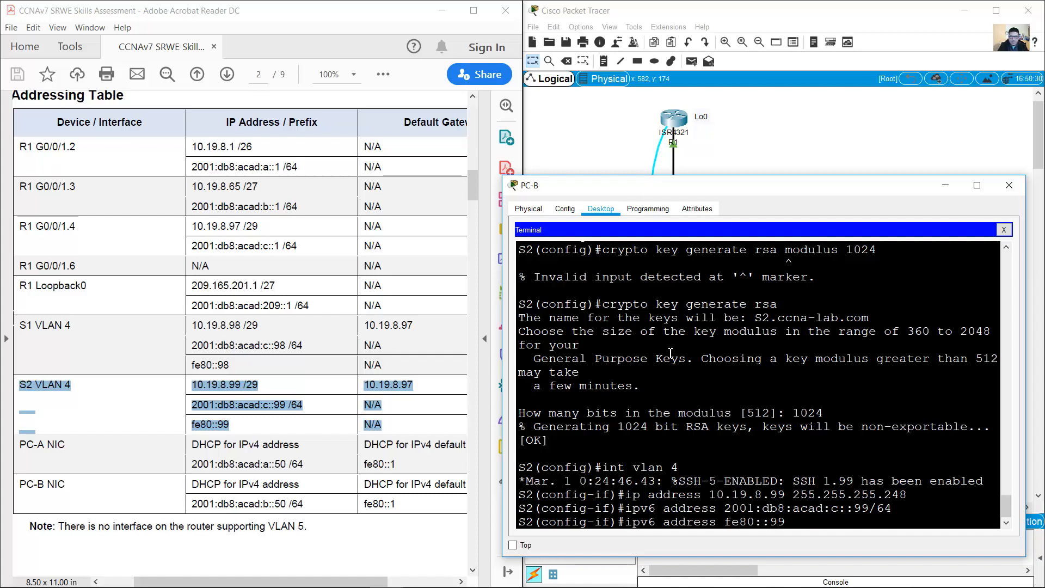
type("link-local")
key("Return")
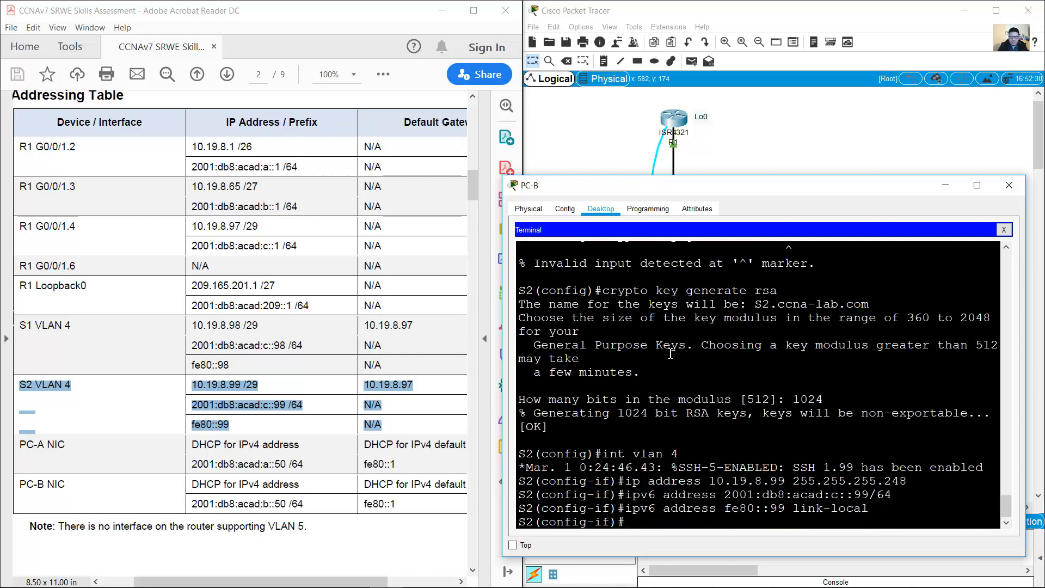
Step: Describe VLAN 4 as 'Management Interface' and enable it with no shutdown
type("description Manag")
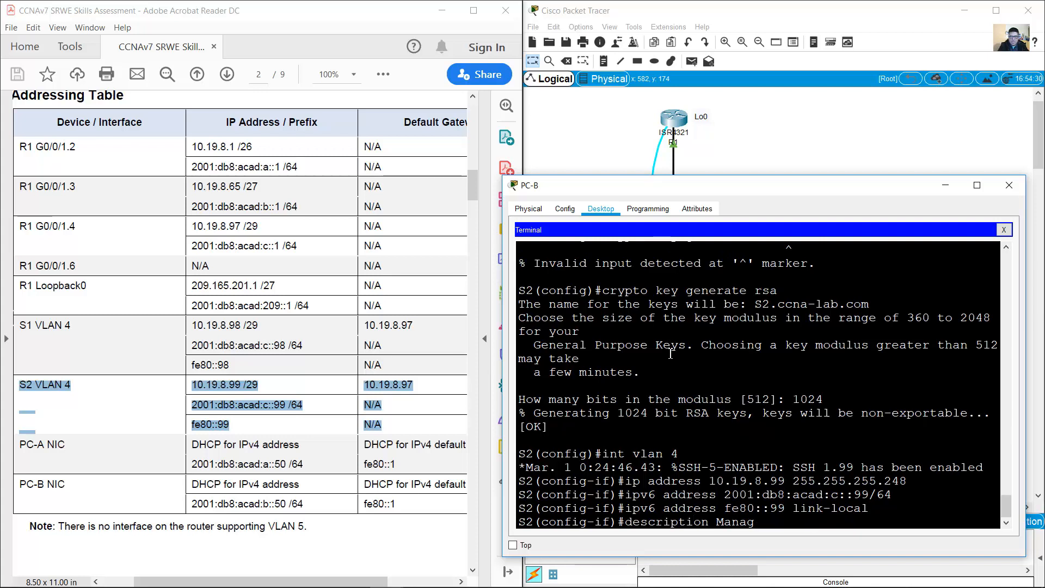
type("ement Interface")
key("Return")
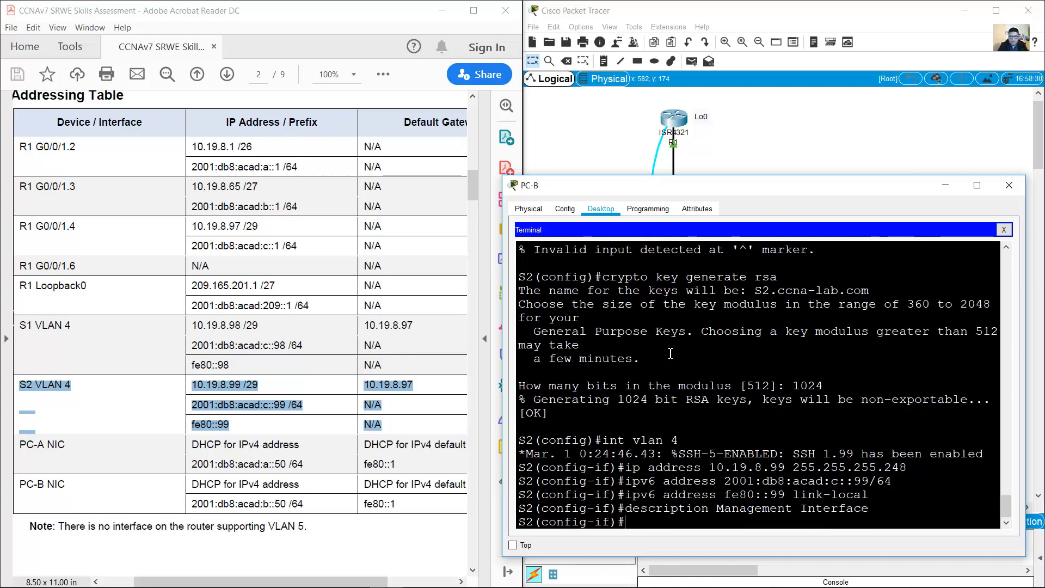
type("no")
type("o shutd")
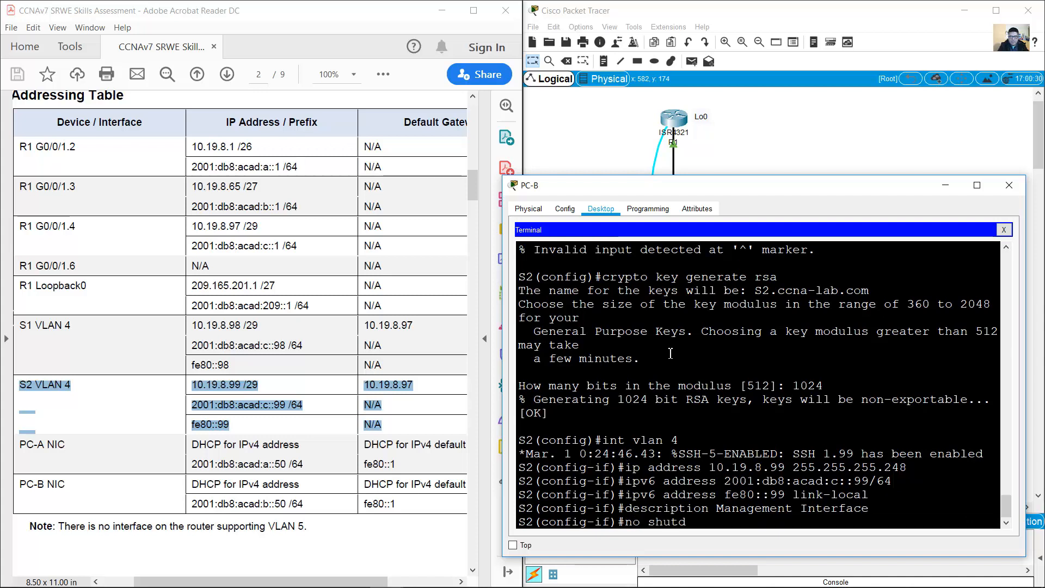
type("owenn")
key("Return")
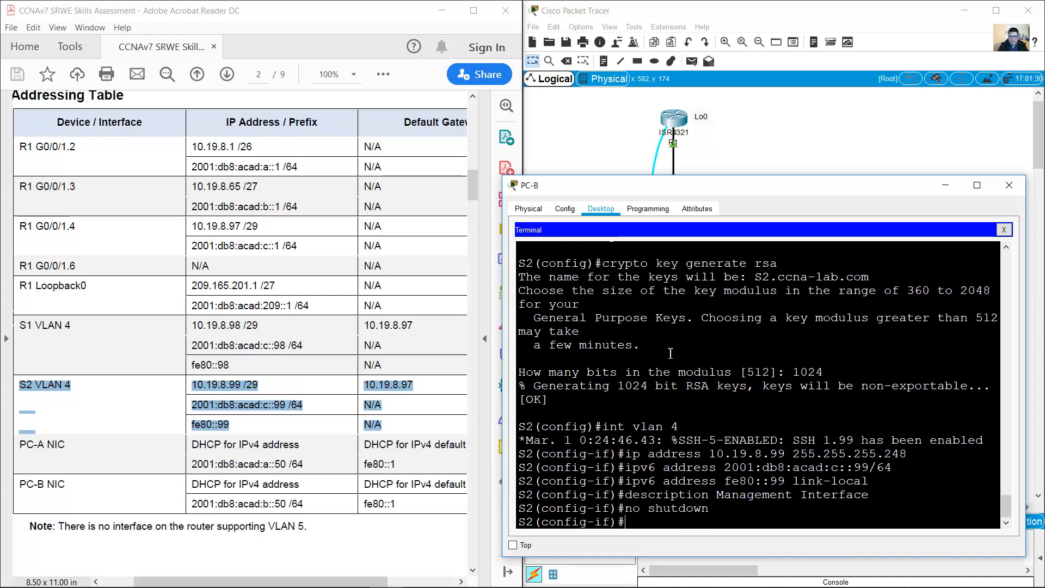
Step: Leave the interface and set S2's default gateway to 10.19.8.97
left_click(408, 385)
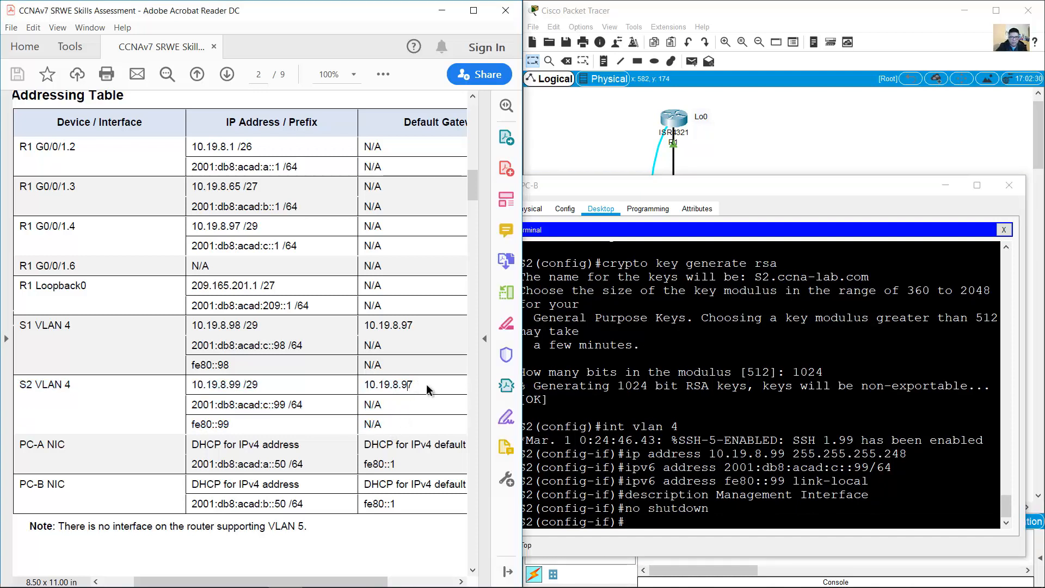
left_click_drag(362, 387, 414, 386)
left_click(665, 472)
type("e")
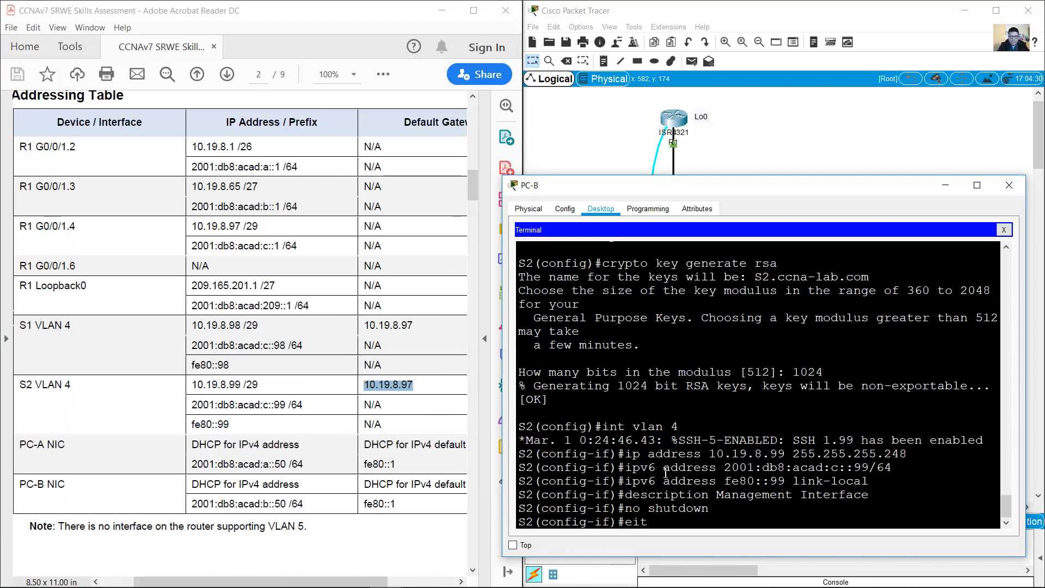
type("xit")
key("Return")
type("i")
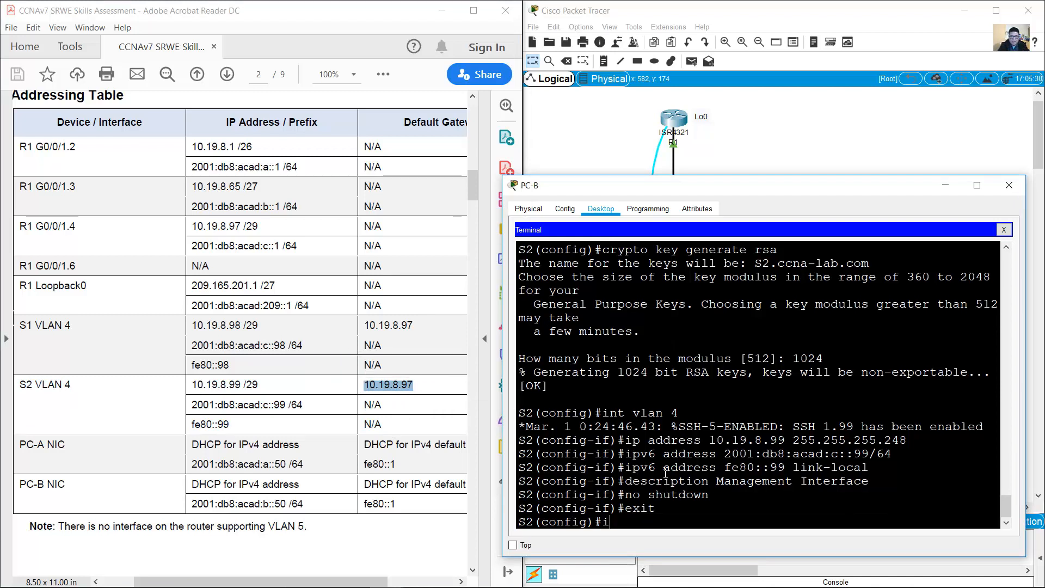
type("p default-gatew")
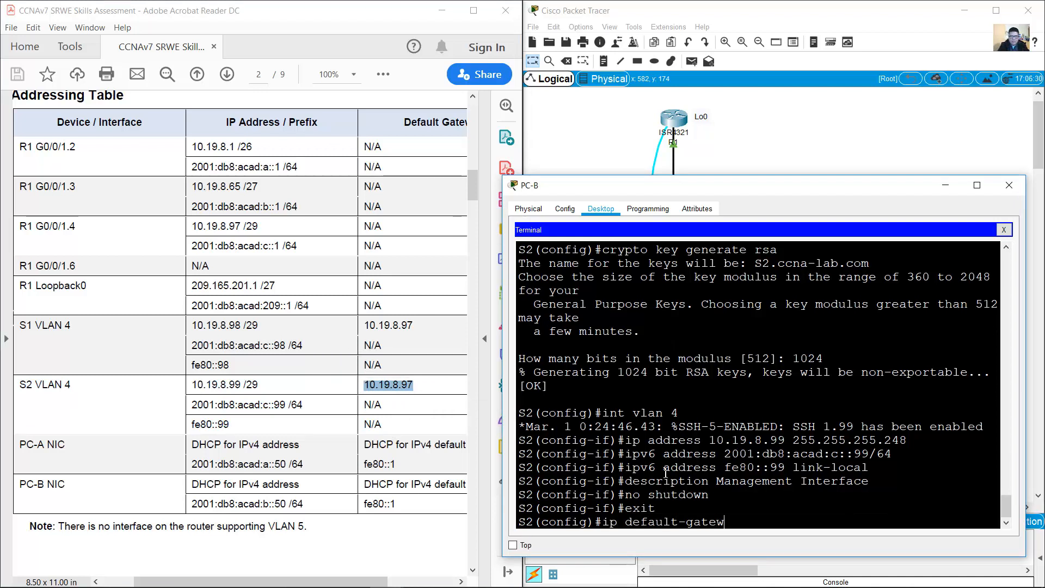
type("ay 10.19.8.97")
key("Return")
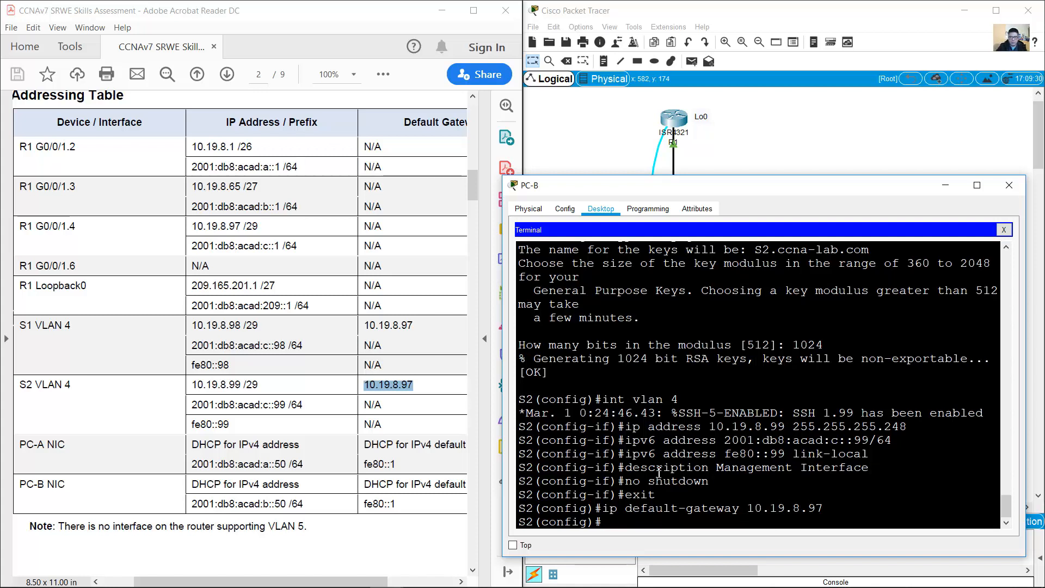
left_click(318, 419)
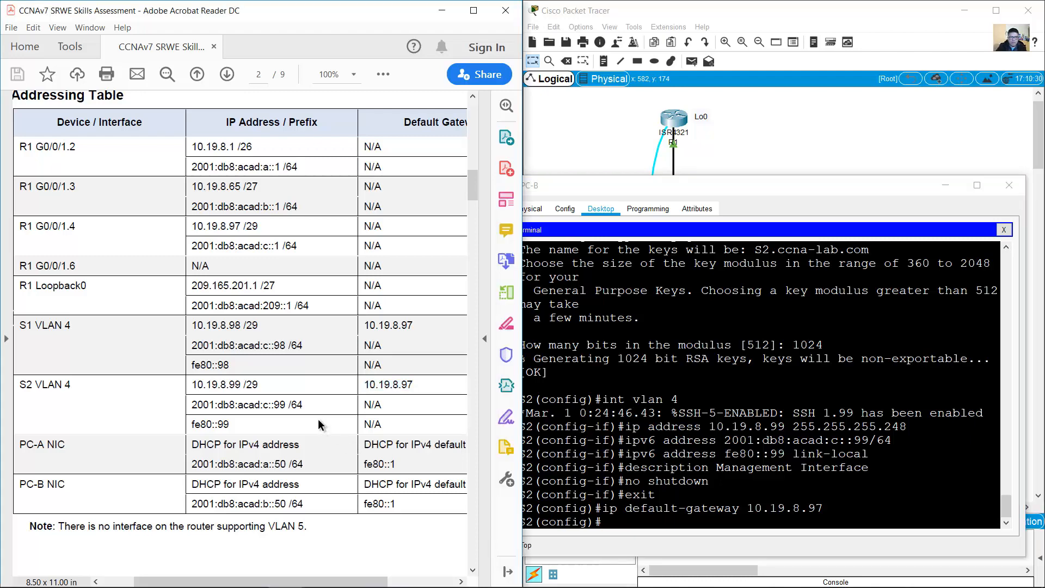
Step: Mark the Part 2, Configure S1 and Create VLANs headings in the assessment document
left_click_drag(473, 186, 449, 311)
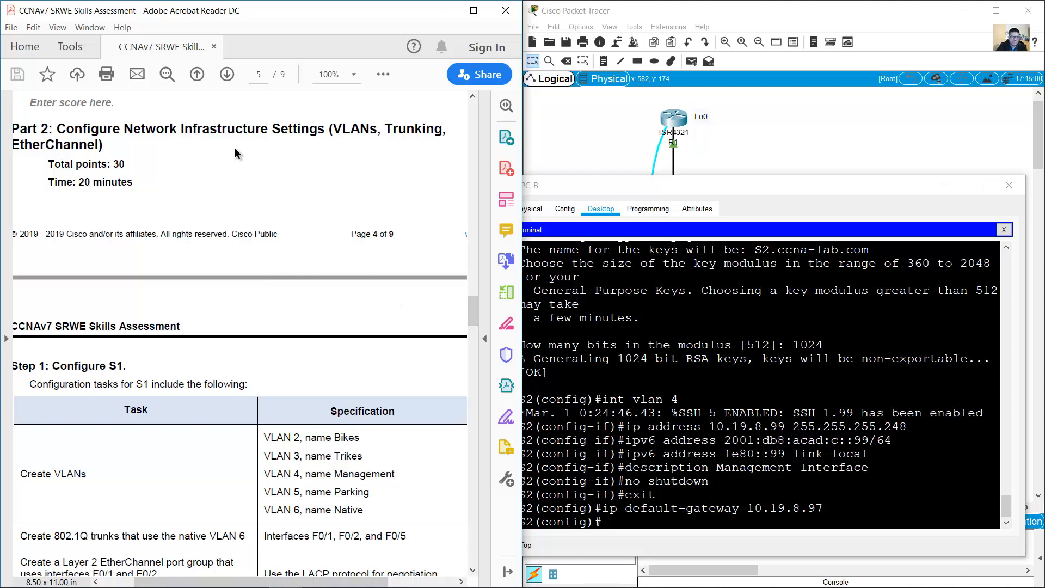
left_click_drag(327, 128, 171, 161)
left_click_drag(470, 312, 470, 321)
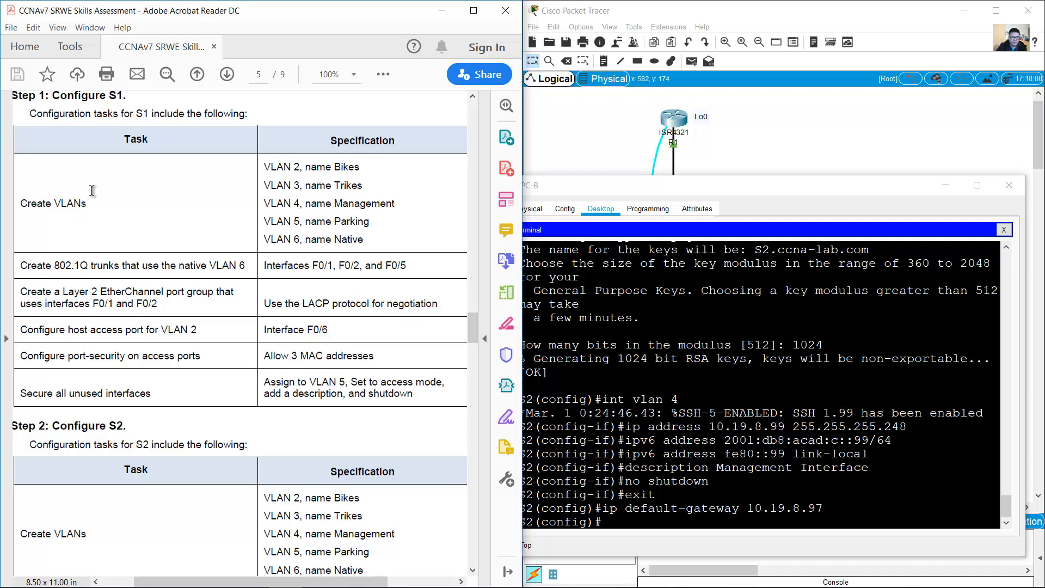
left_click_drag(62, 99, 126, 97)
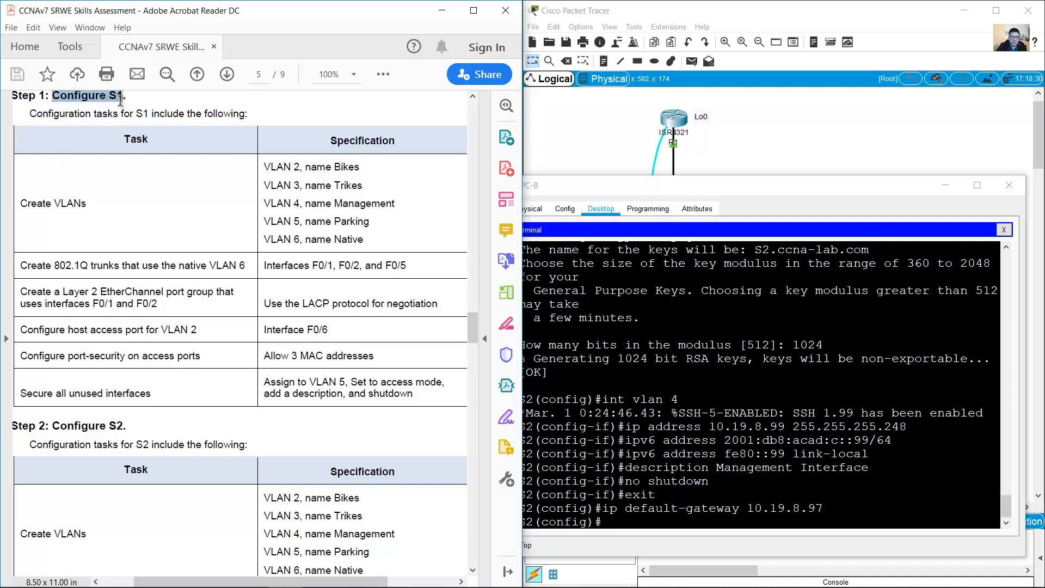
left_click_drag(22, 203, 86, 204)
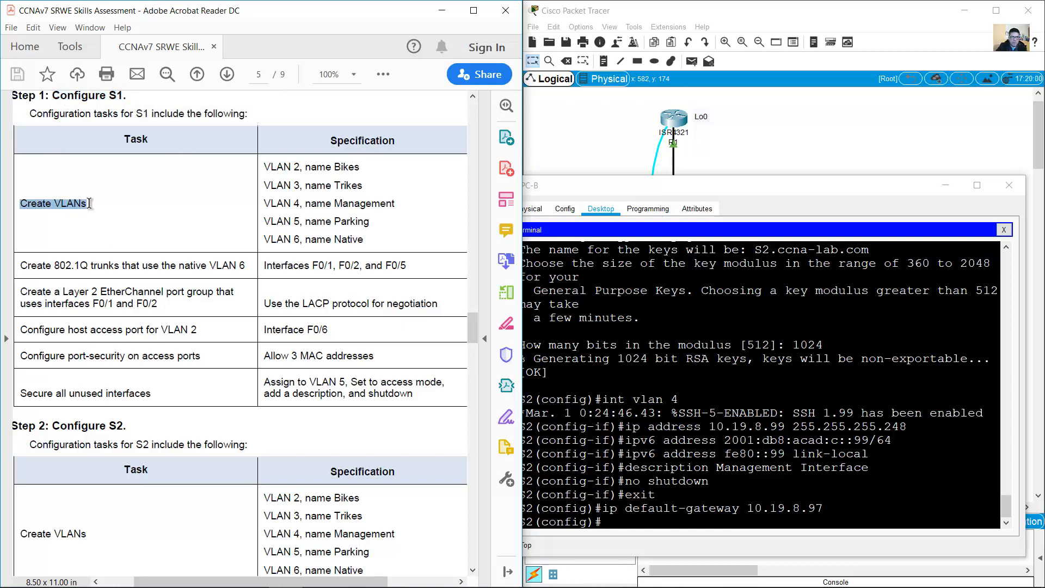
Step: Connect the console cable to S1's console port and reopen PC-B's terminal with default settings
left_click(778, 148)
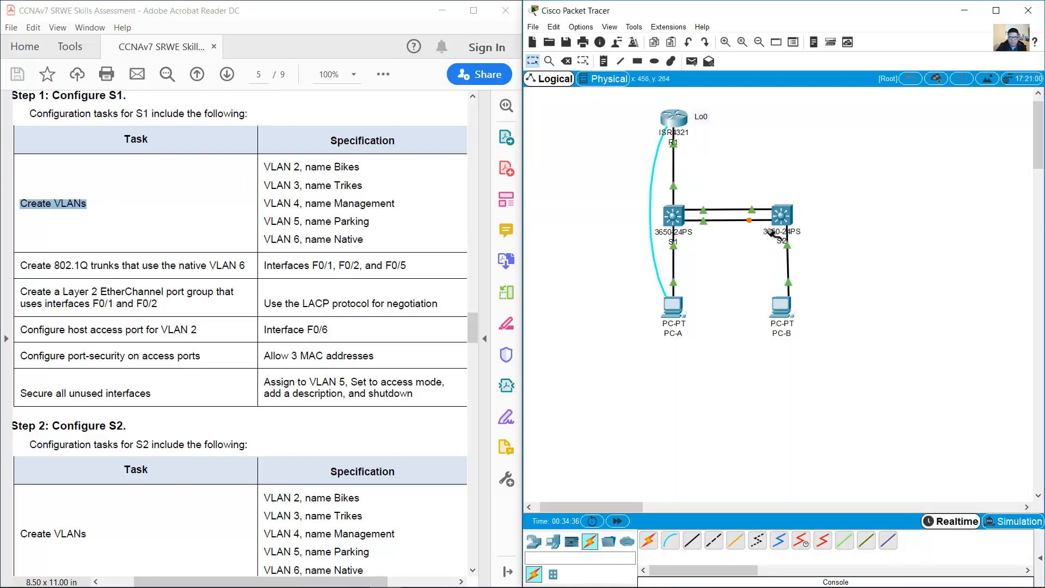
left_click(676, 214)
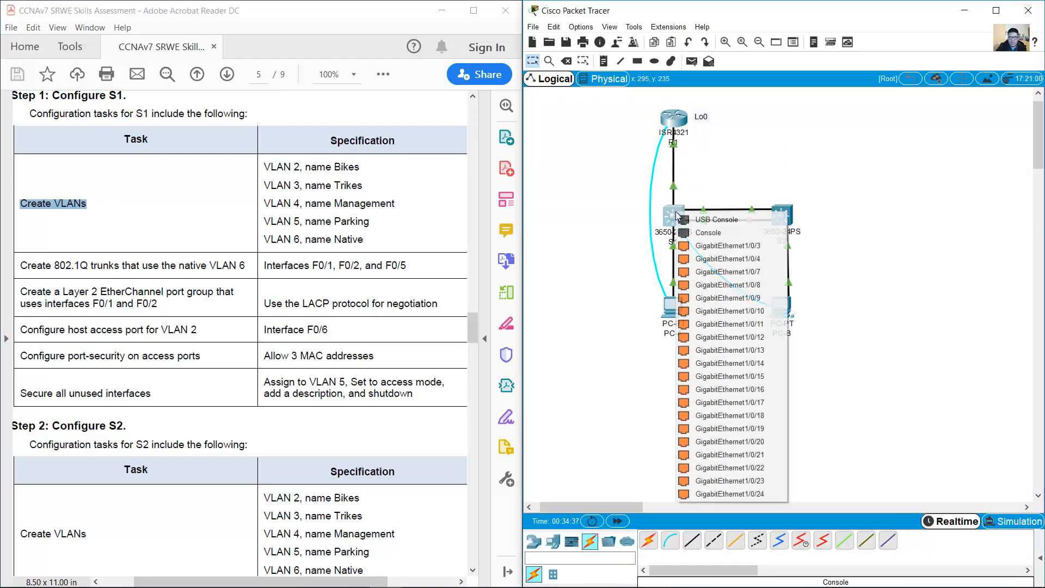
left_click(708, 232)
left_click(786, 307)
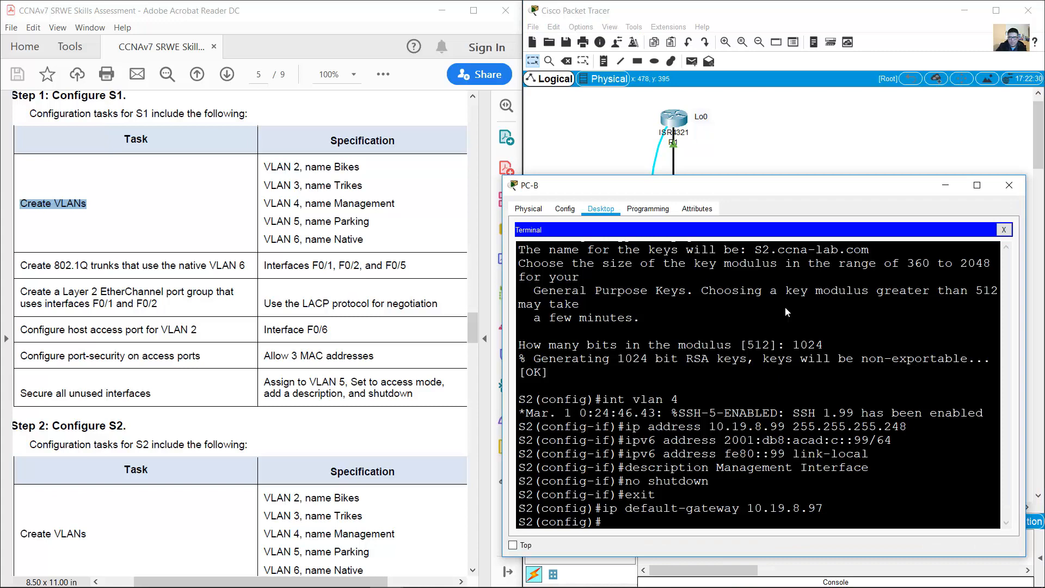
left_click(1004, 230)
left_click(766, 250)
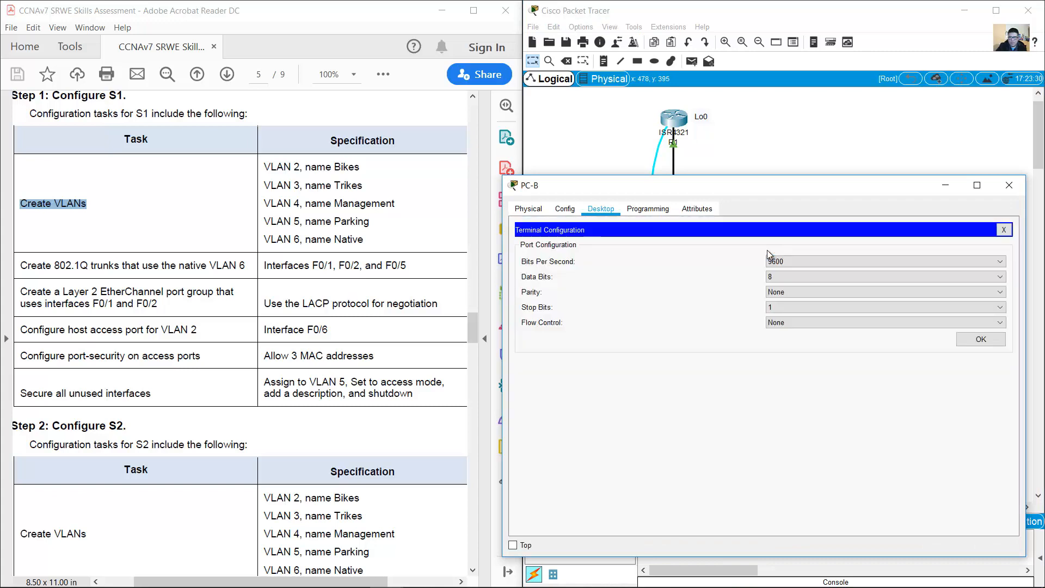
left_click(1000, 338)
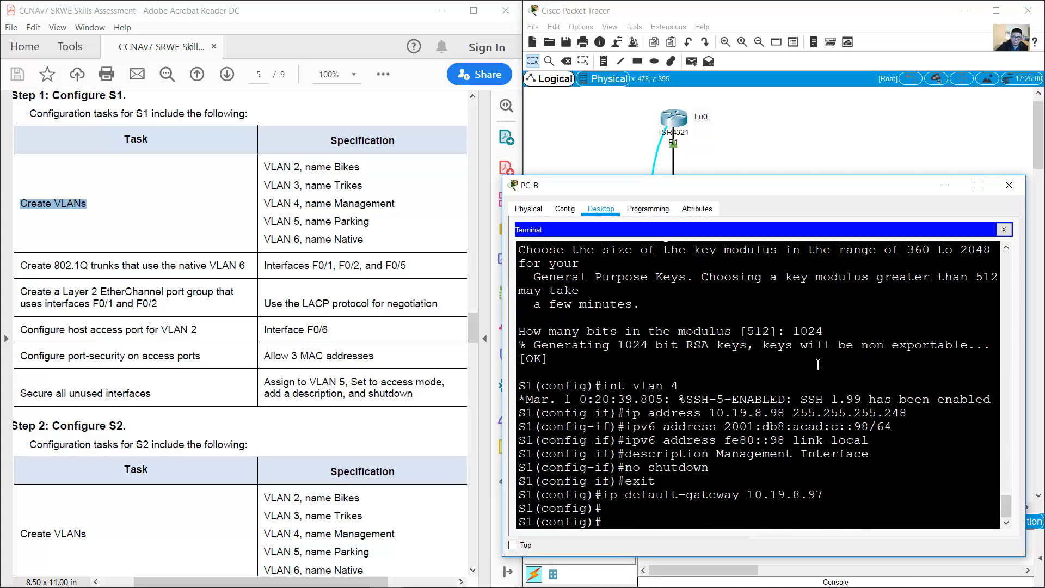
Step: Select the five VLAN specifications for S1 in the document
left_click(283, 195)
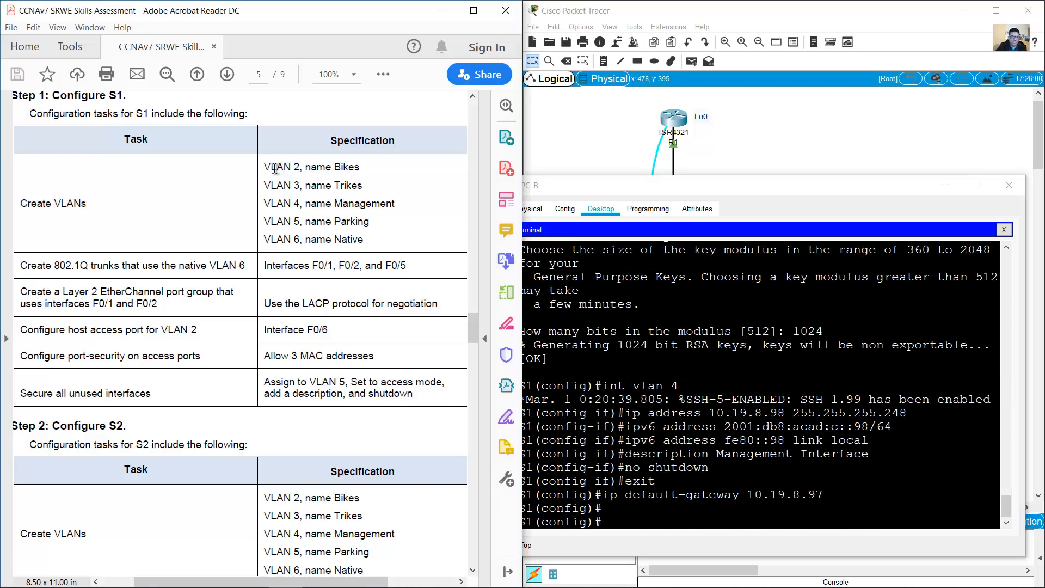
left_click_drag(265, 166, 364, 235)
left_click(786, 443)
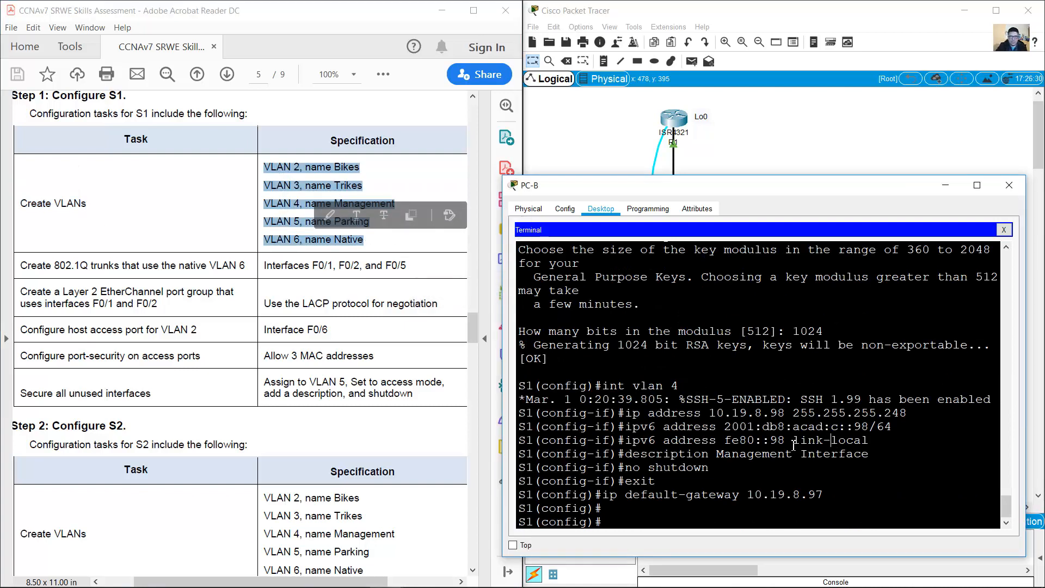
Step: Create VLAN 2 named Bikes and VLAN 3 named Trikes on S1
left_click_drag(611, 526, 532, 522)
left_click(625, 517)
type("vlan 2")
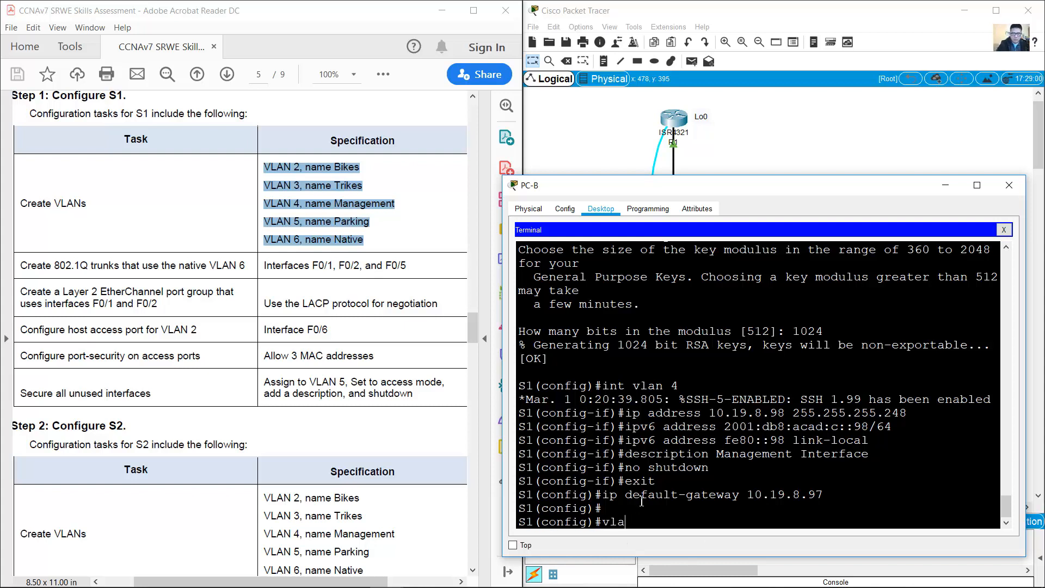
key("Return")
type("name")
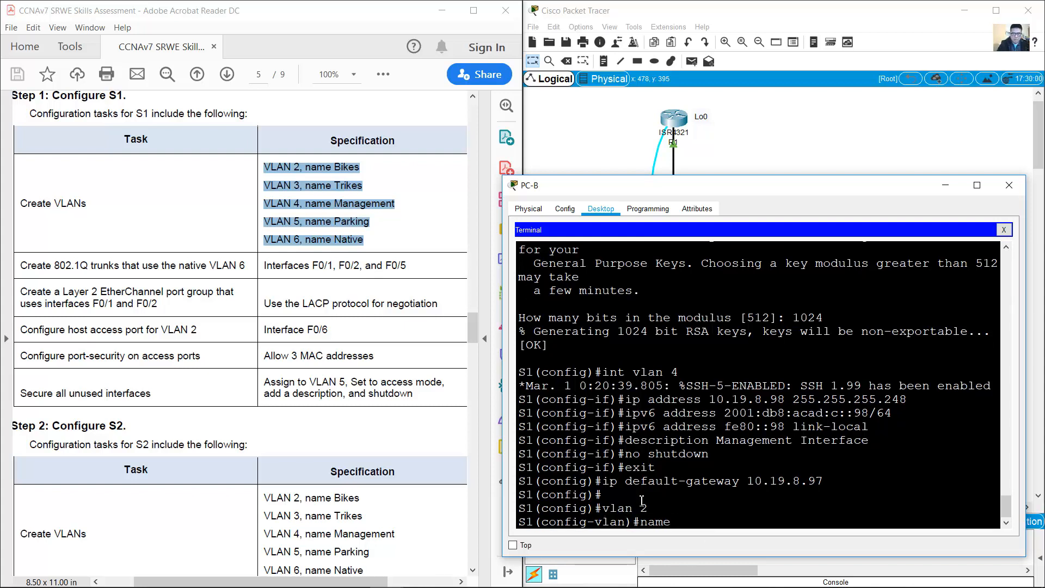
type(" Bikes")
key("Return")
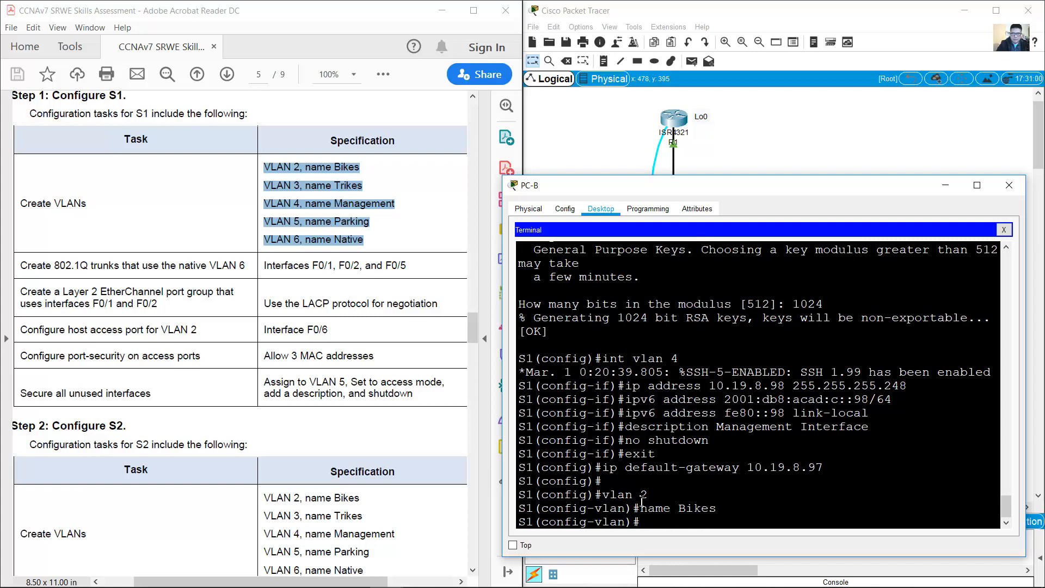
key("Up")
key("Up")
key("BackSpace")
type("3")
key("Return")
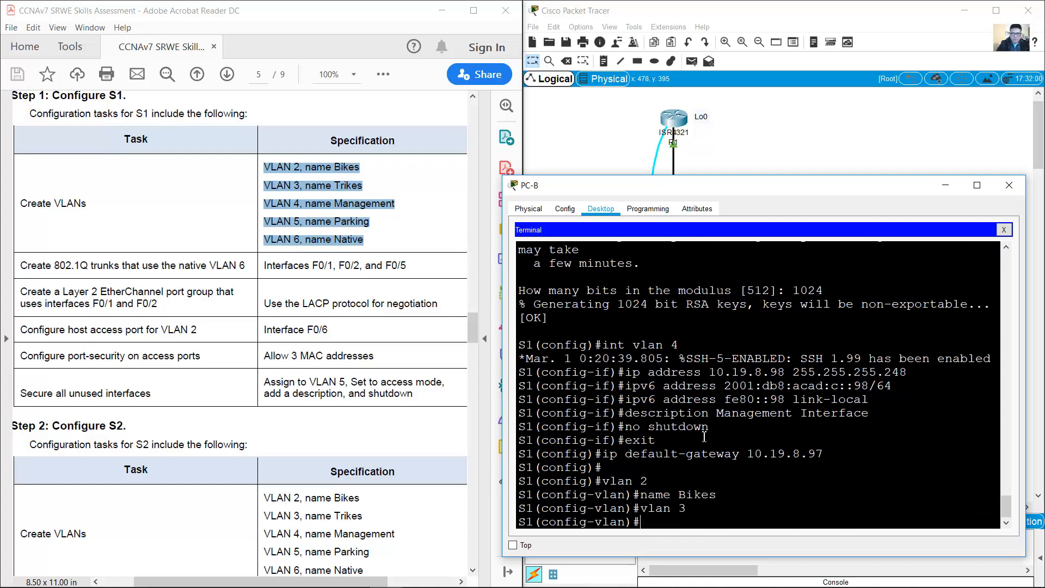
key("Up")
key("Up")
key("BackSpace")
type("Tr")
key("Return")
Step: Create VLAN 4 named Management
key("Up")
key("Up")
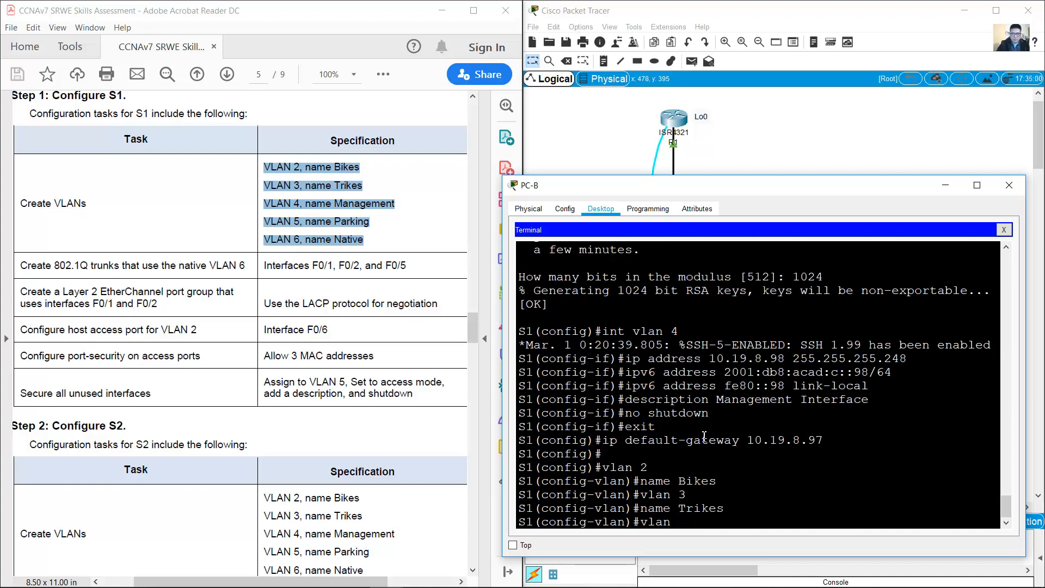
type("4")
key("Return")
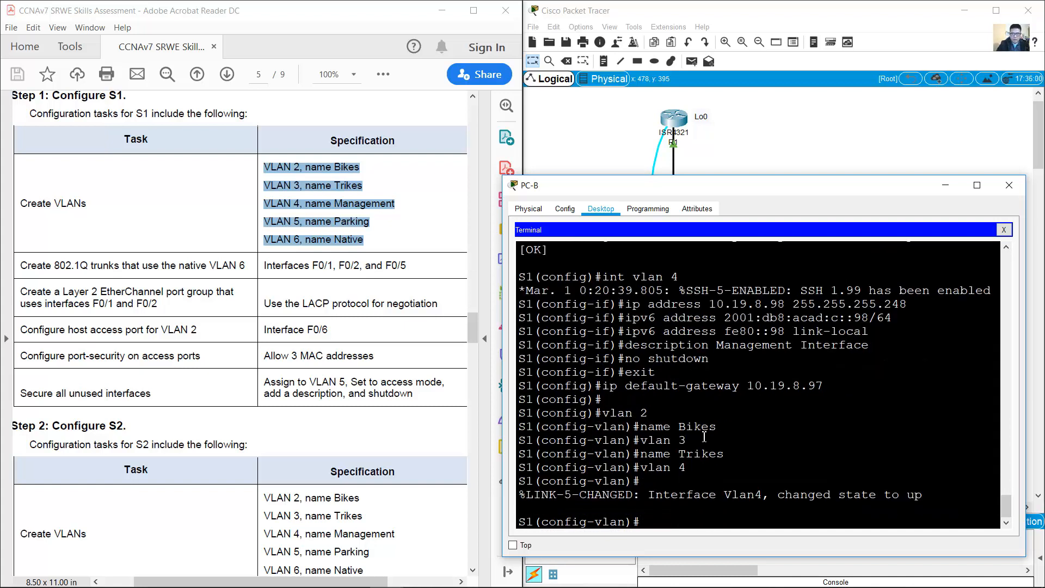
key("Up")
key("Up")
key("BackSpace")
type("Management")
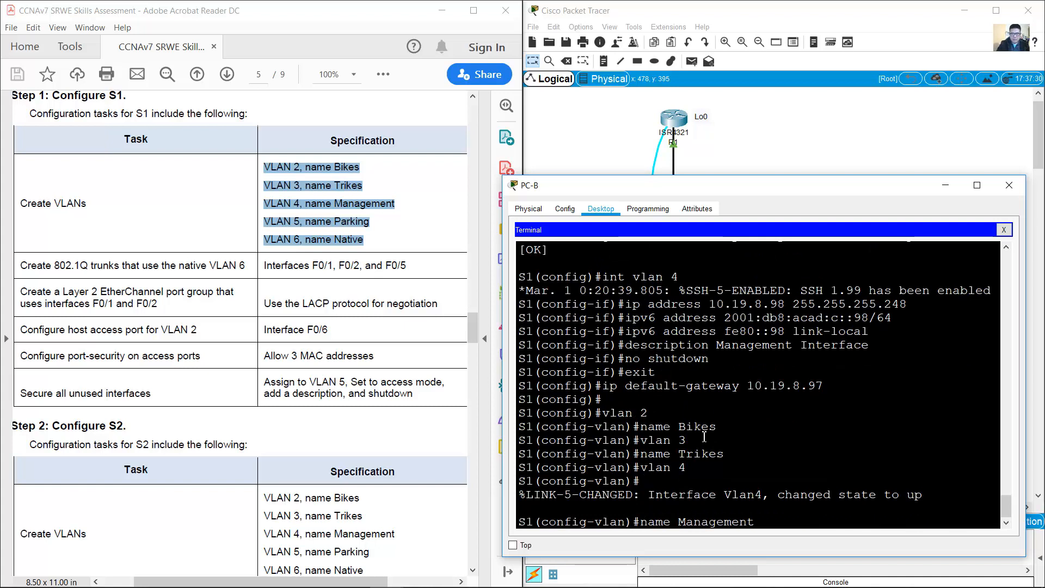
key("Return")
Step: Create VLAN 5 named Parking
type("vlan")
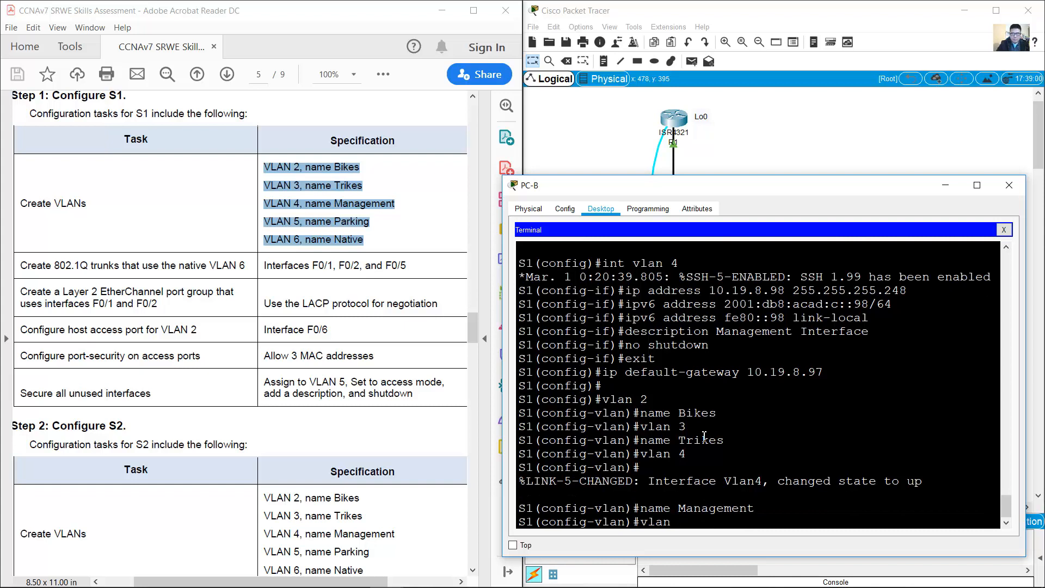
type(" 4 5")
key("Return")
type("name Managemen")
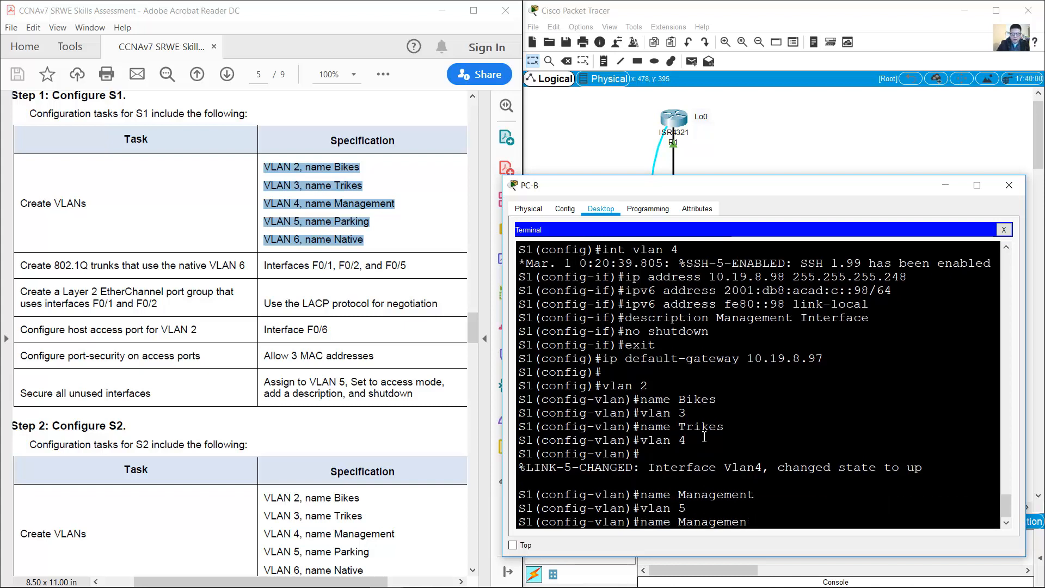
key("BackSpace")
key("BackSpace")
key("BackSpace")
key("BackSpace")
key("BackSpace")
key("BackSpace")
key("BackSpace")
key("BackSpace")
key("BackSpace")
type("Parking")
key("Return")
Step: Create VLAN 6 named Native
key("Up")
key("Up")
key("Up")
key("Down")
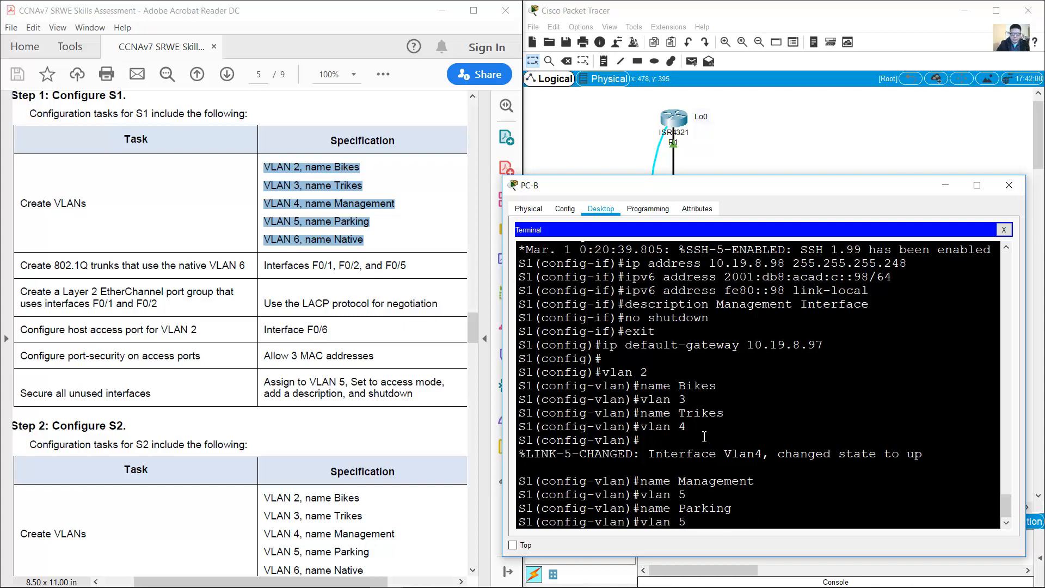
key("BackSpace")
type("6")
key("Return")
key("Up")
key("Up")
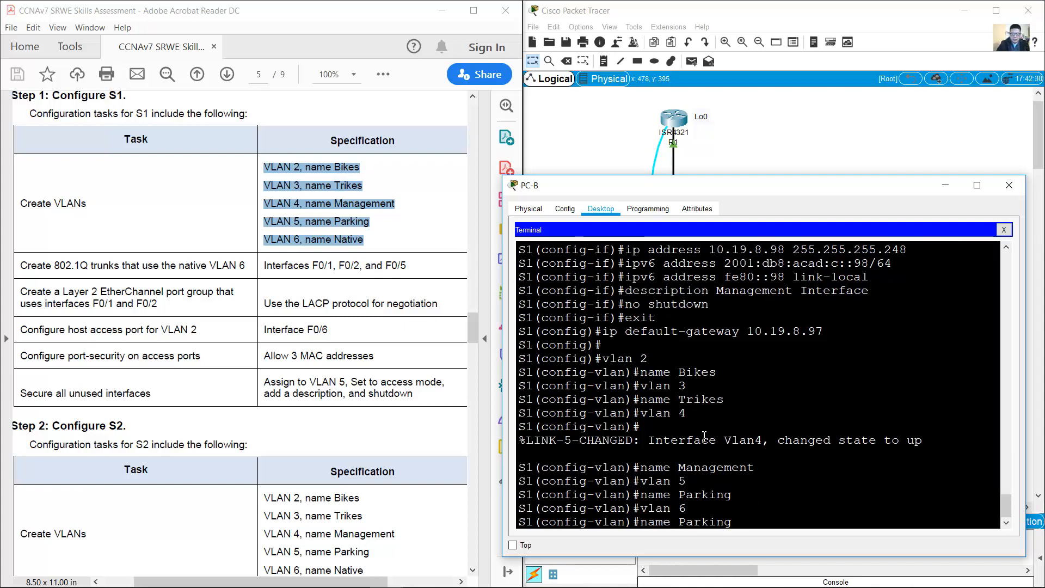
key("BackSpace")
key("BackSpace")
key("BackSpace")
type("Native")
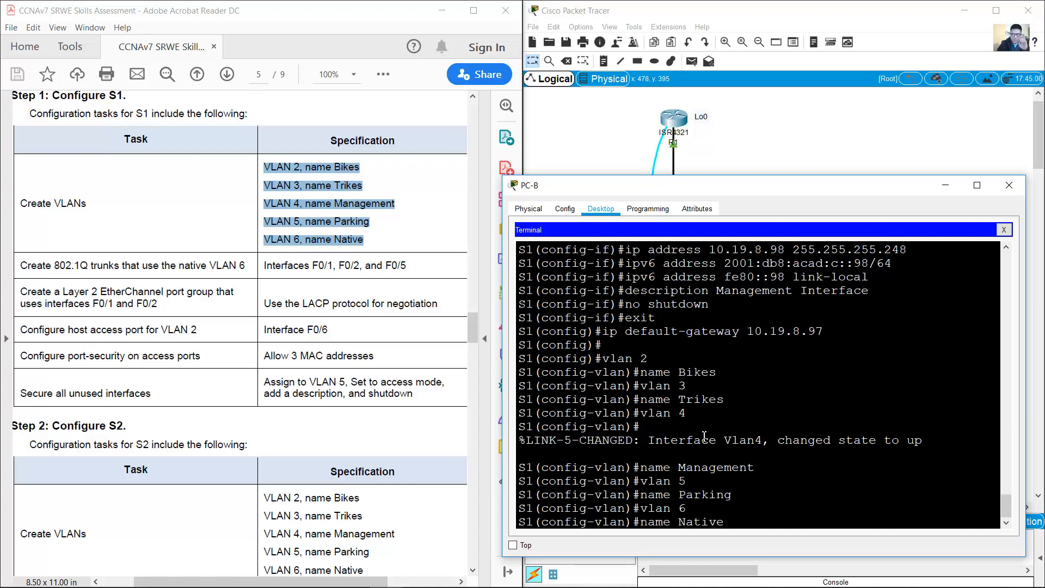
key("Return")
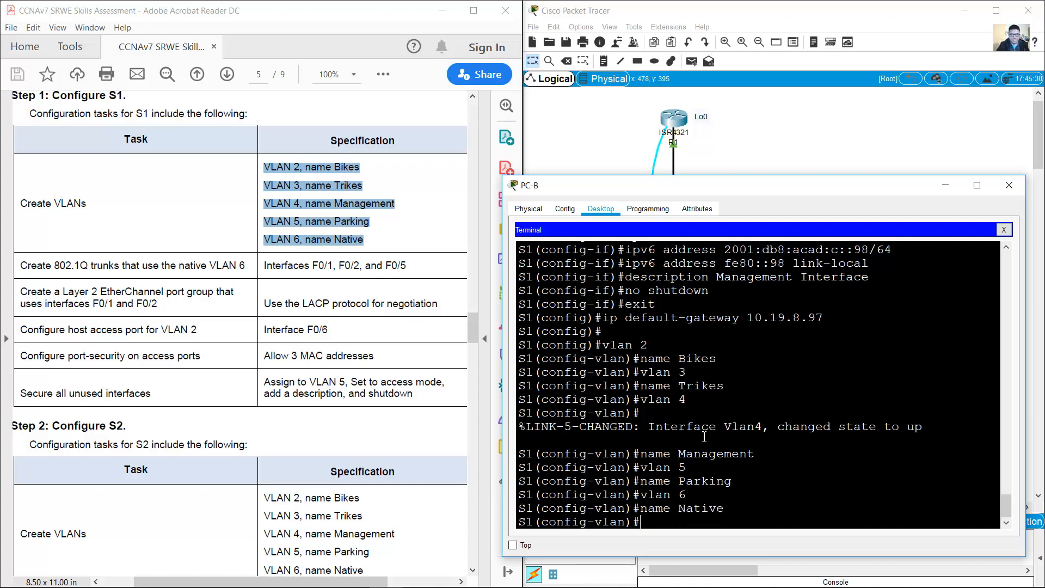
left_click(136, 263)
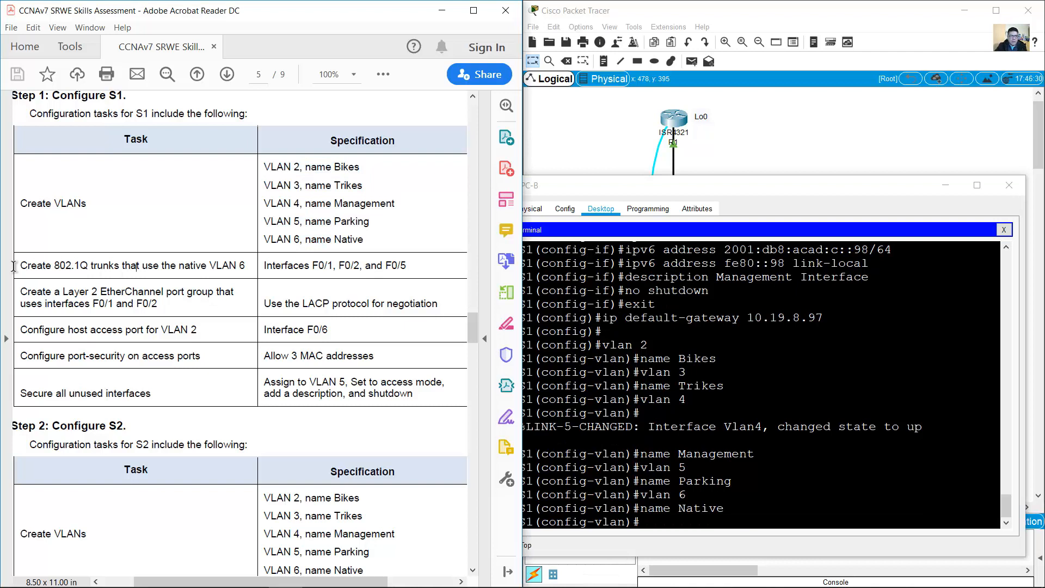
left_click_drag(18, 268, 427, 267)
left_click(409, 267)
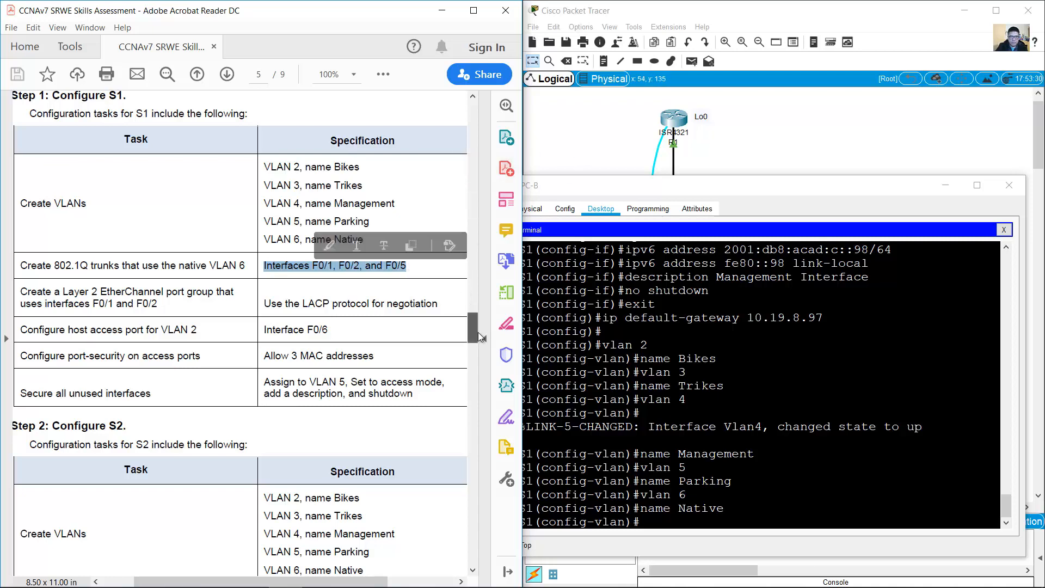
left_click_drag(473, 331, 473, 109)
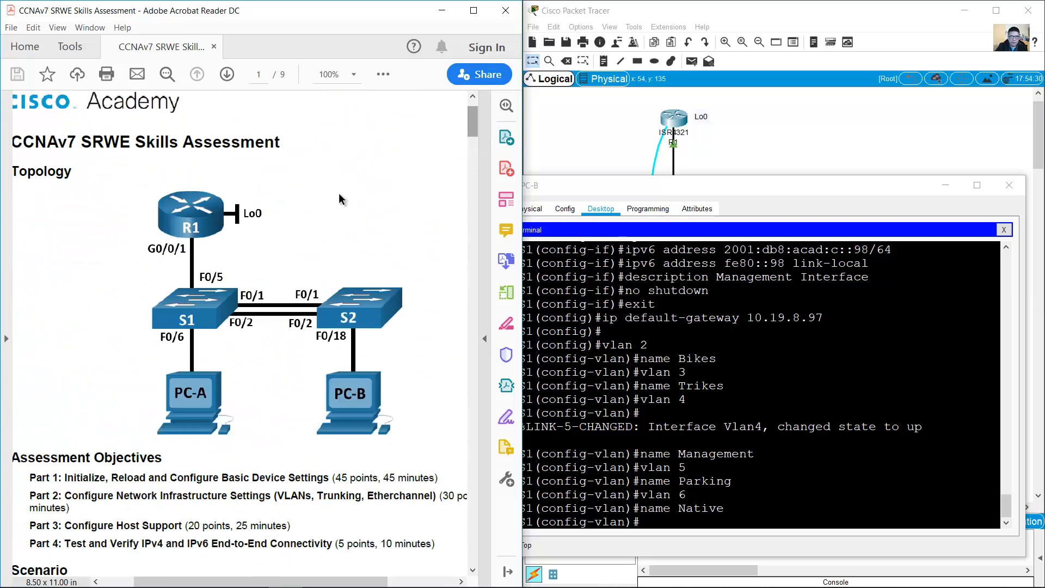
left_click_drag(268, 276, 233, 333)
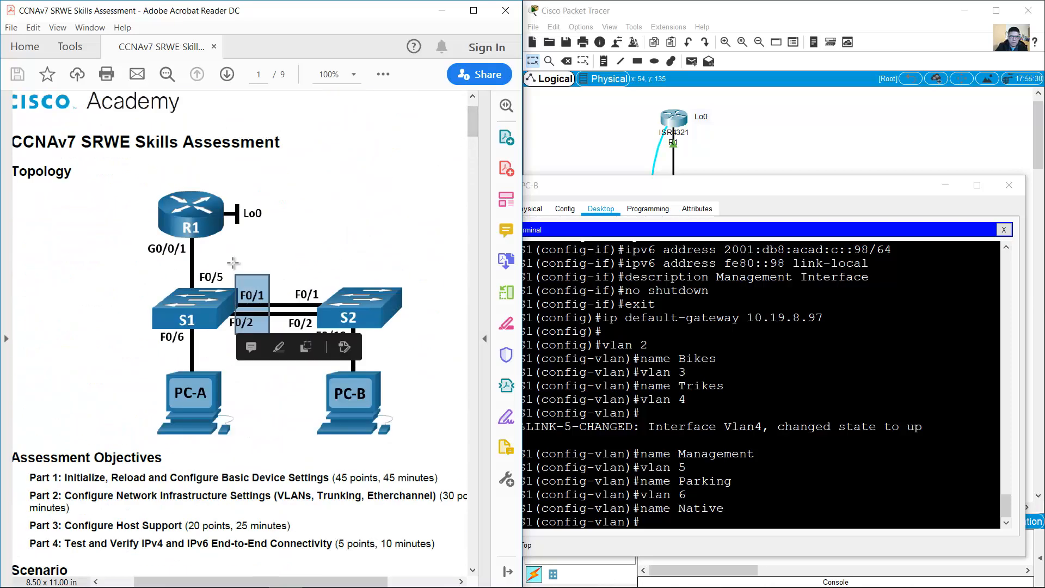
left_click_drag(234, 265, 188, 286)
left_click(739, 139)
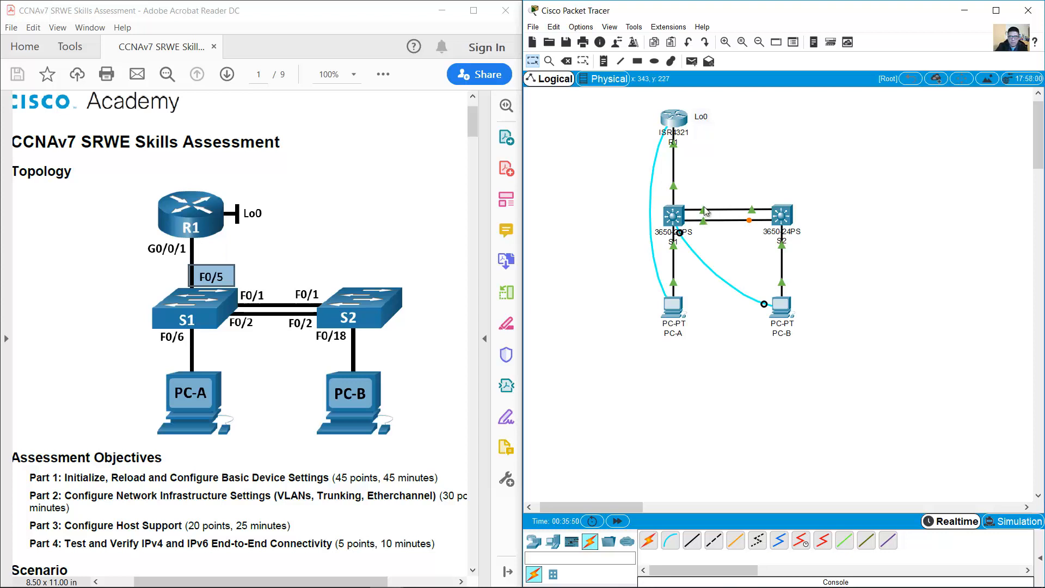
mouse_move(704, 212)
mouse_move(673, 186)
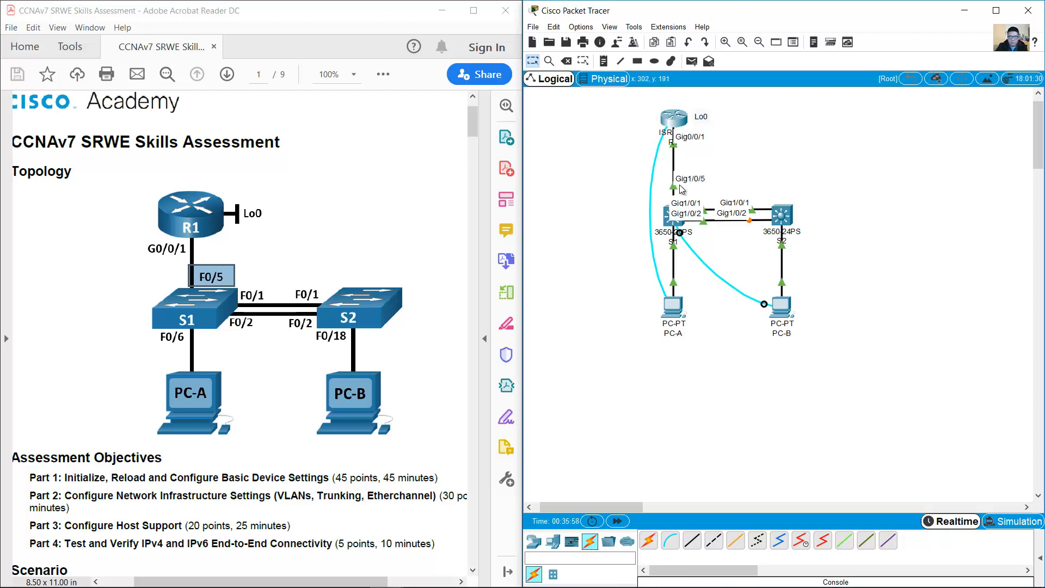
left_click_drag(469, 117, 466, 331)
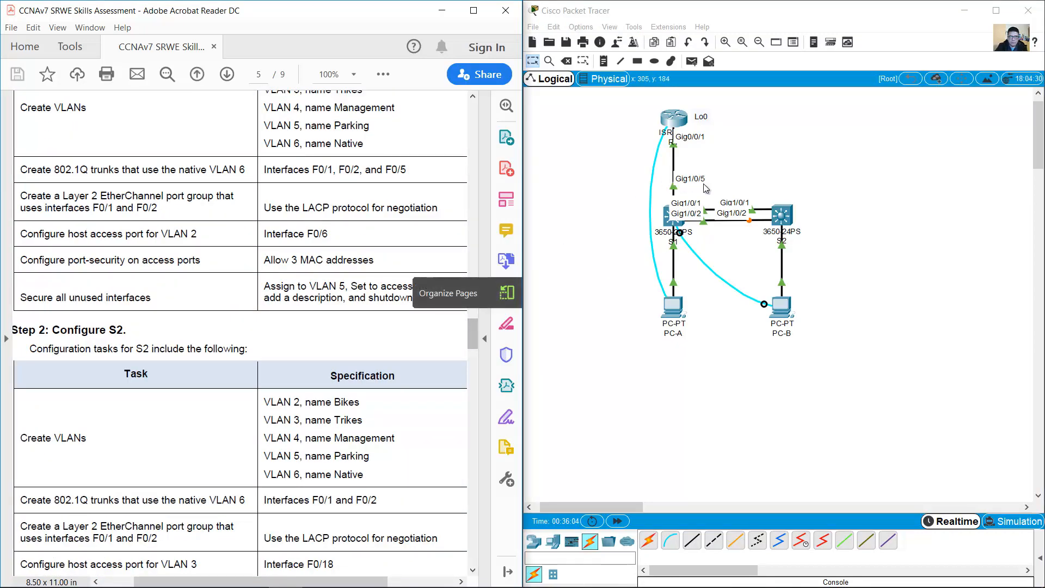
left_click(851, 237)
left_click(777, 305)
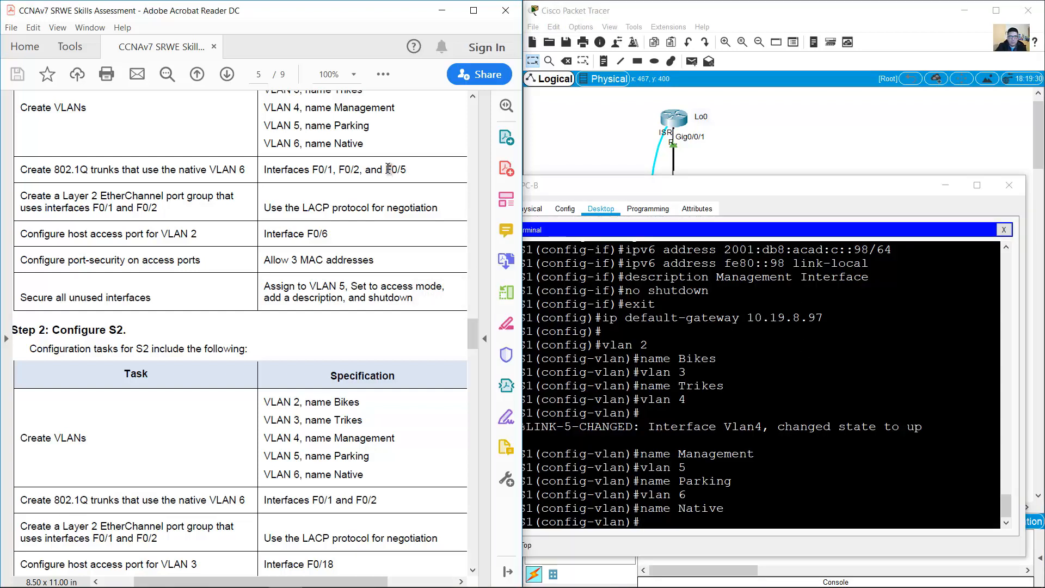
left_click_drag(385, 170, 412, 170)
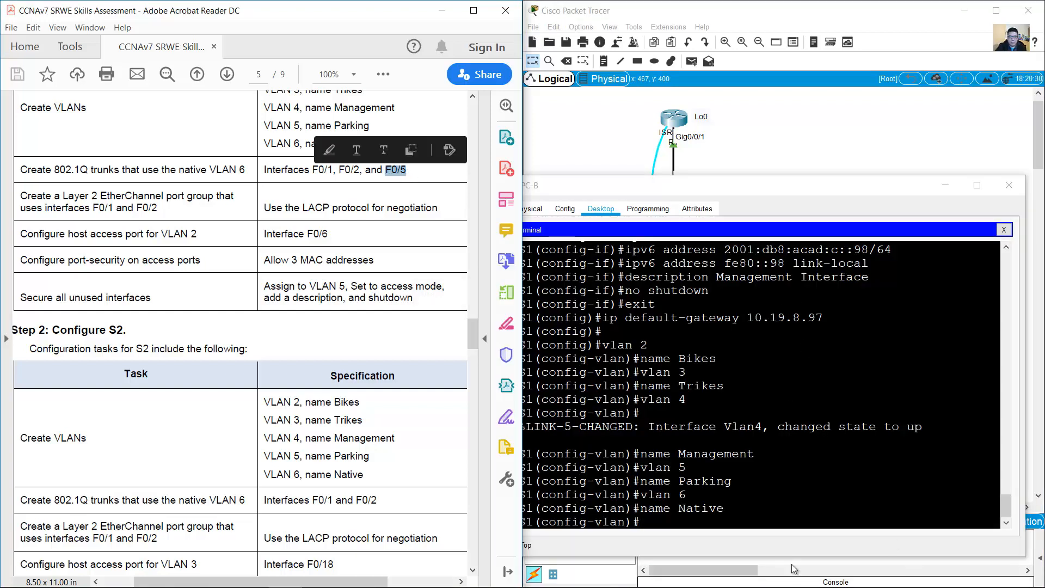
left_click(767, 512)
Step: Leave VLAN mode and select interface g1/0/5, checking the port name in the topology
type("e")
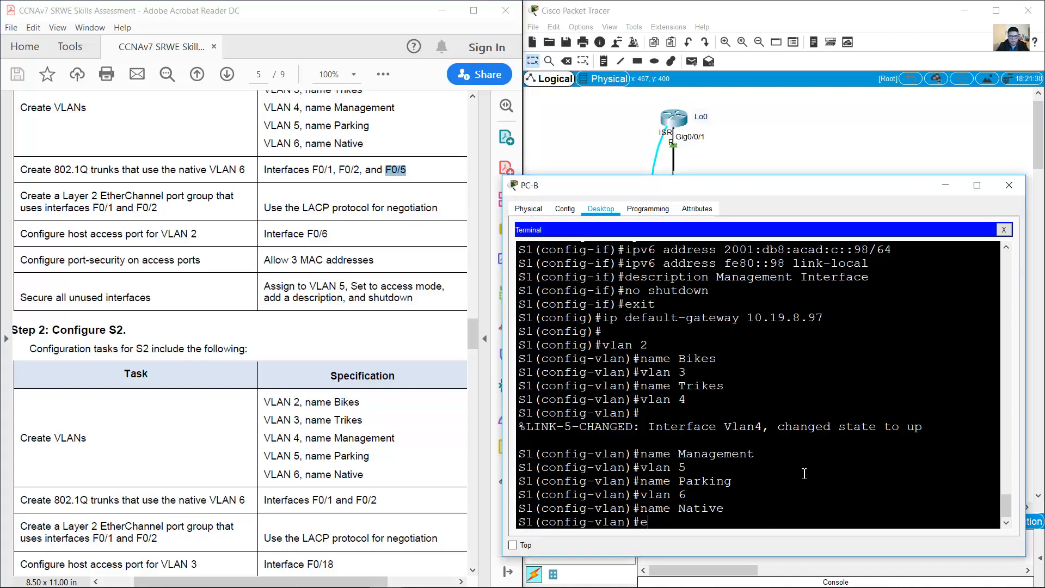
type("xit")
key("Return")
type("int ")
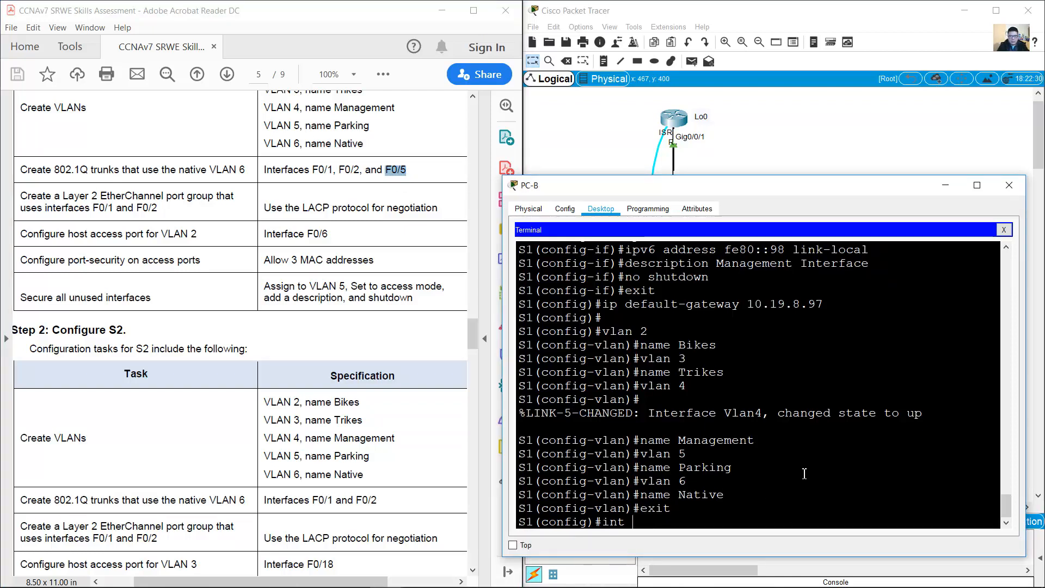
type("g1/0/5")
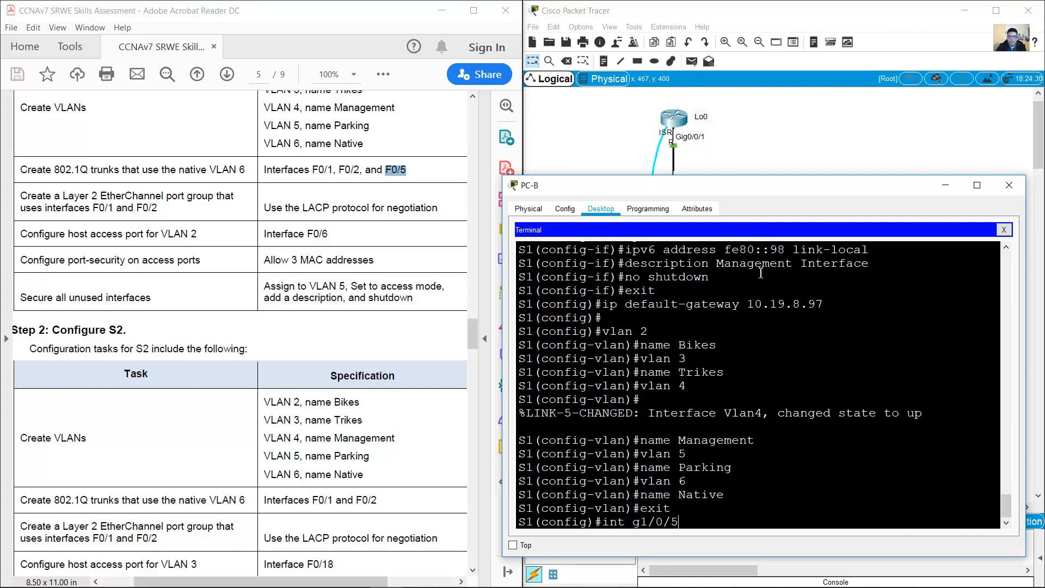
left_click(746, 165)
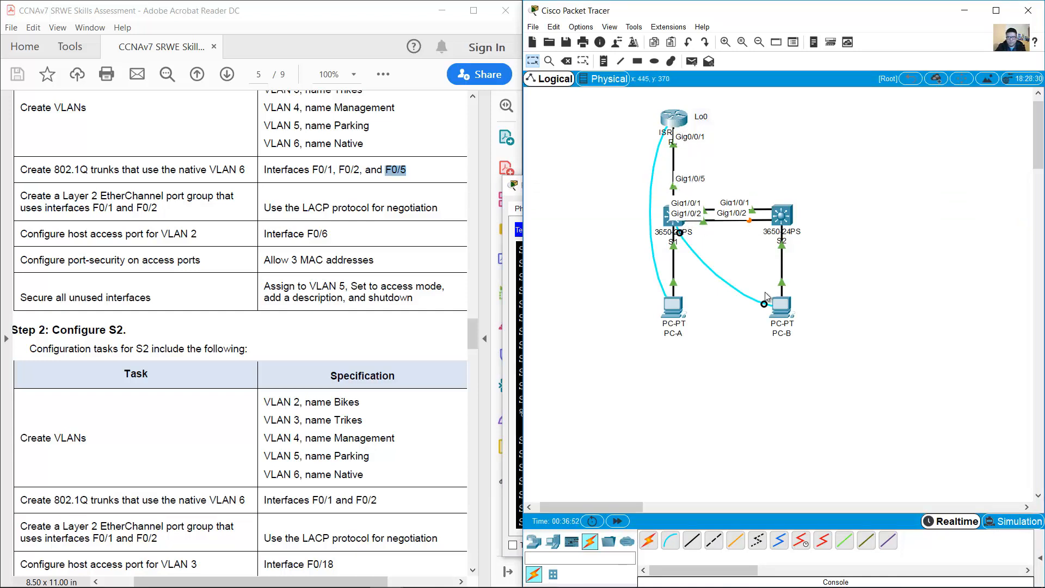
left_click(786, 316)
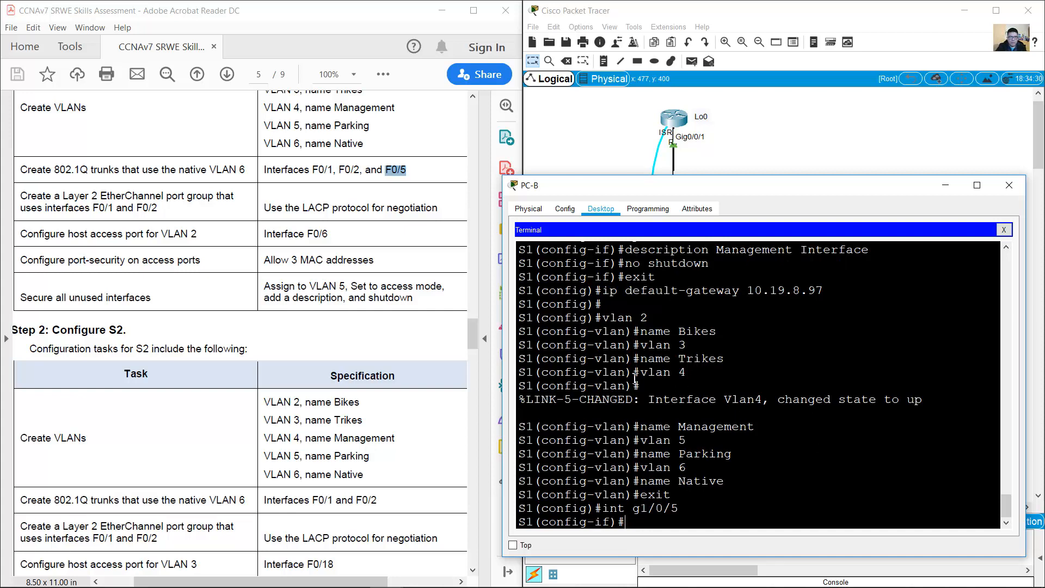
Step: Set dot1q trunk encapsulation on Gig1/0/5 and put it in trunk mode
type("siw")
type("witchpo")
type("rt t")
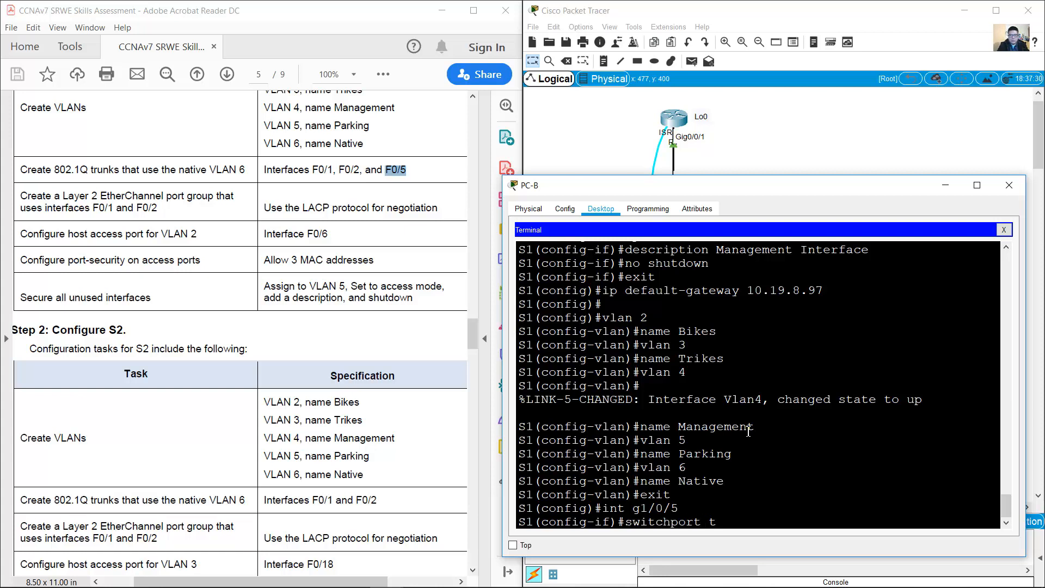
type("runk encapsulation dot1q")
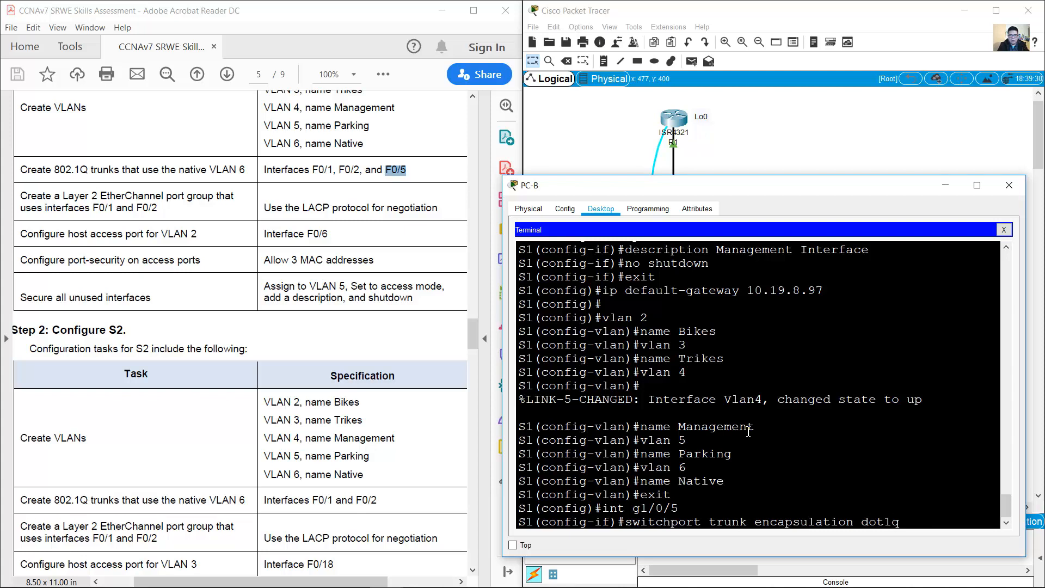
left_click_drag(626, 522, 901, 523)
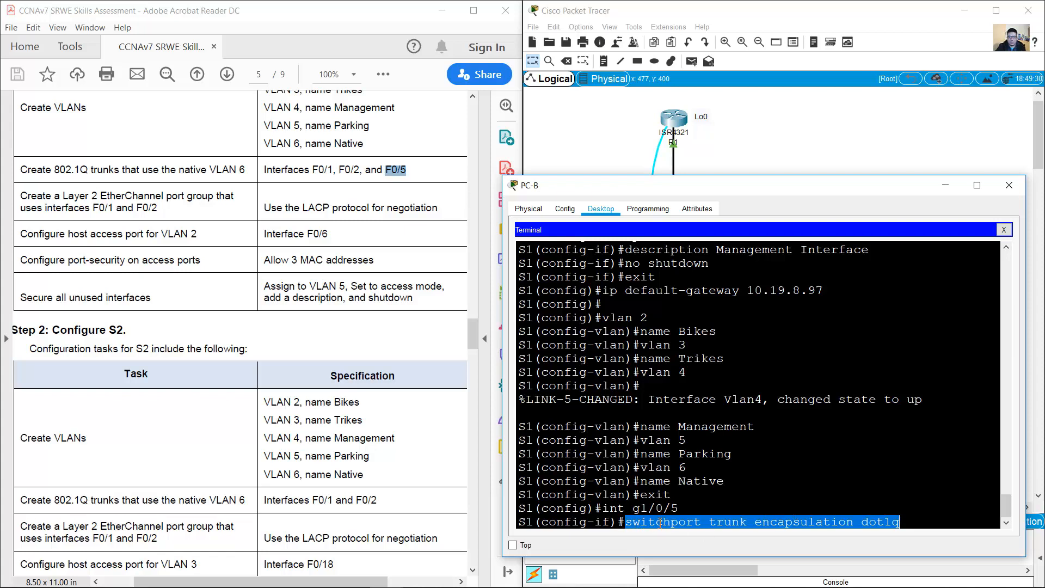
left_click(910, 523)
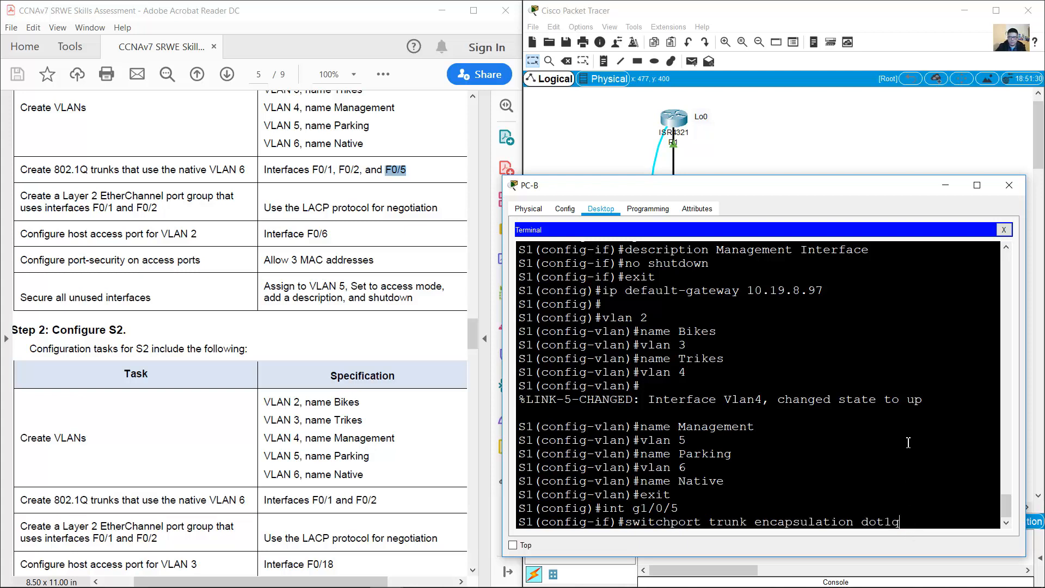
key("Return")
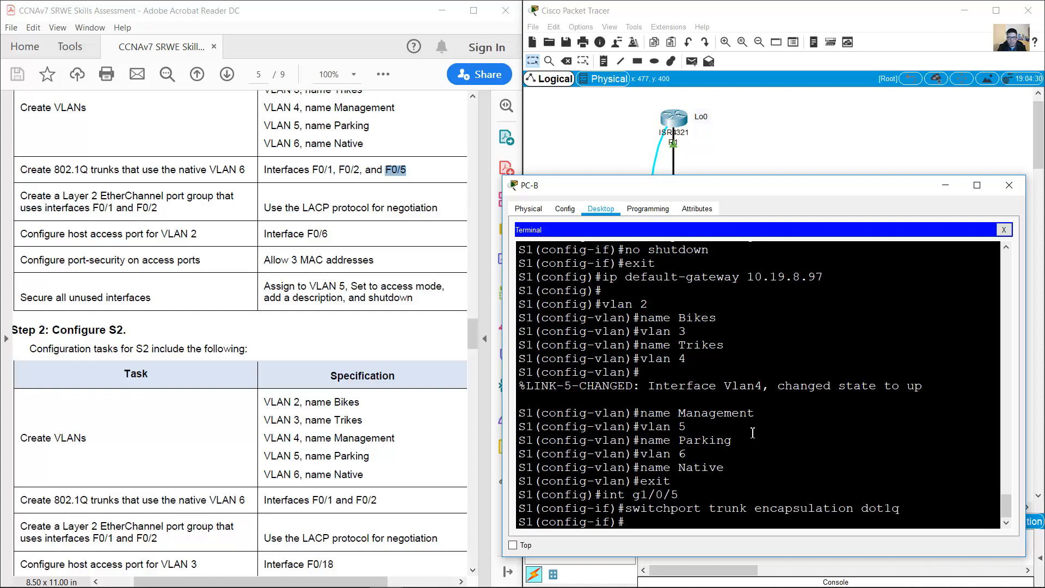
type("switchport mode trunk")
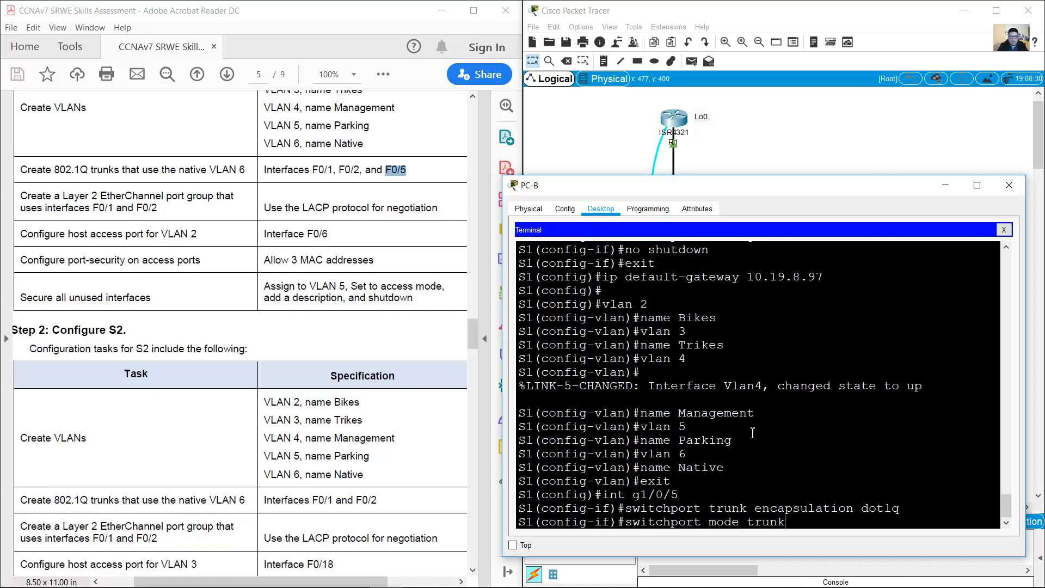
key("Return")
Step: Set native VLAN 6 on the Gig1/0/5 trunk
key("Up")
key("Up")
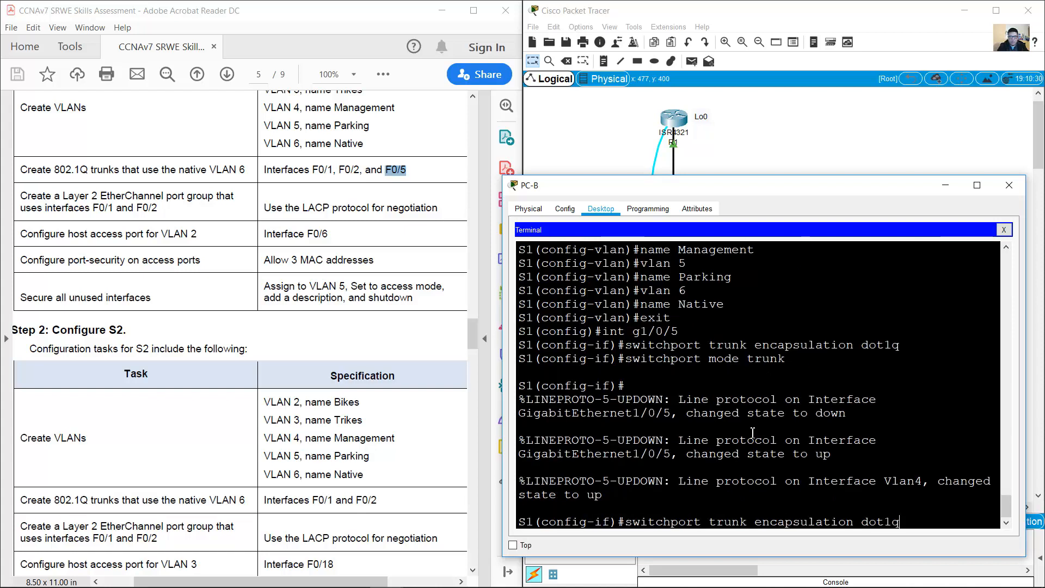
key("Down")
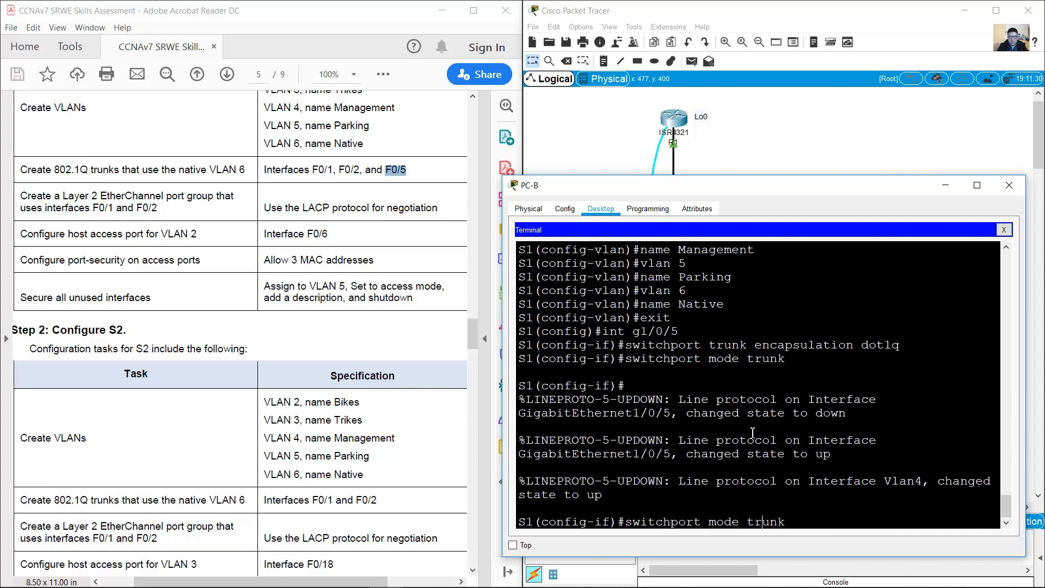
key("Left")
key("Left")
key("BackSpace")
key("BackSpace")
key("BackSpace")
key("BackSpace")
key("BackSpace")
type("native vlan")
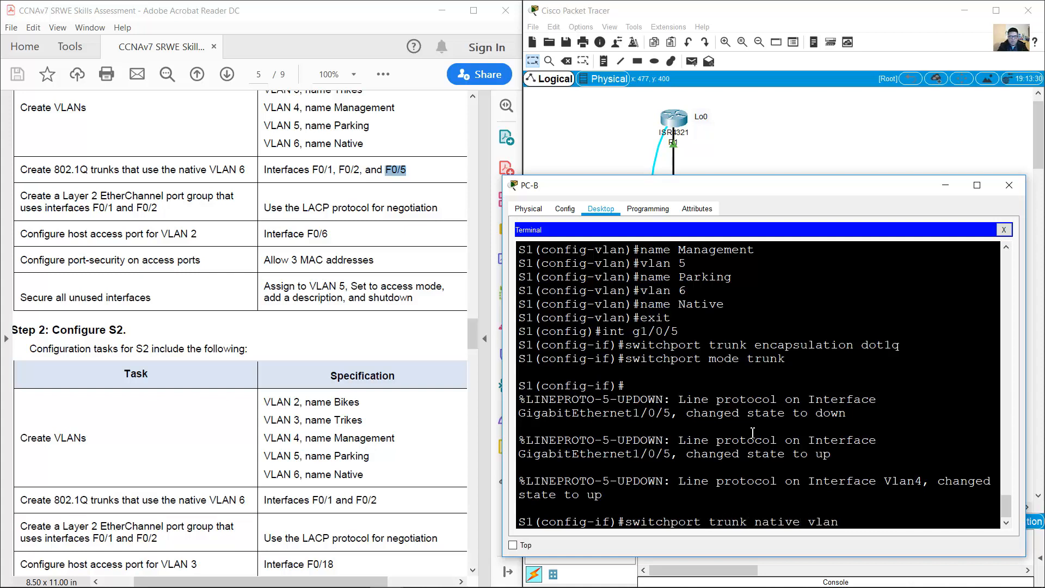
key("Return")
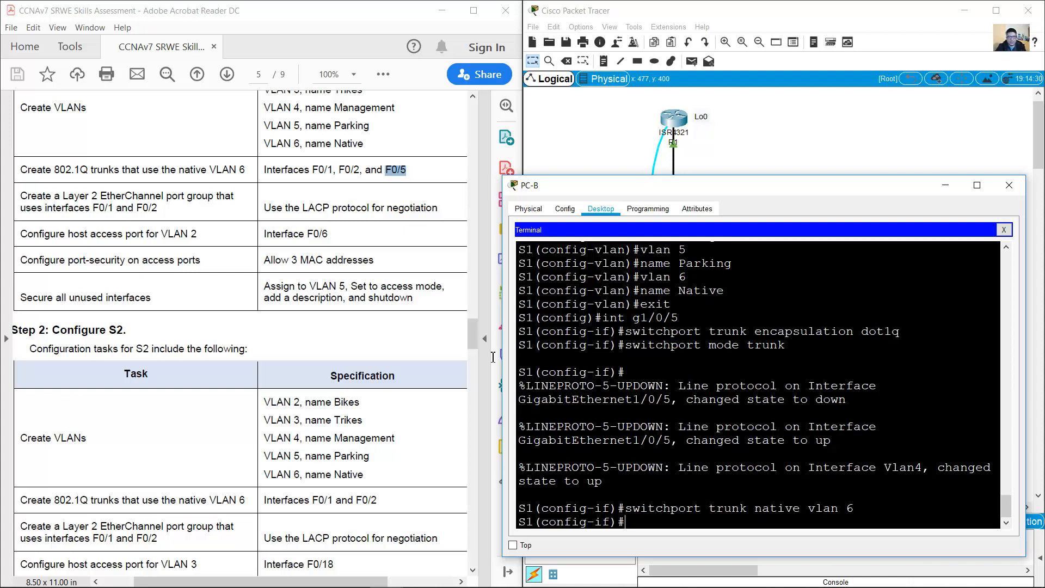
left_click(131, 225)
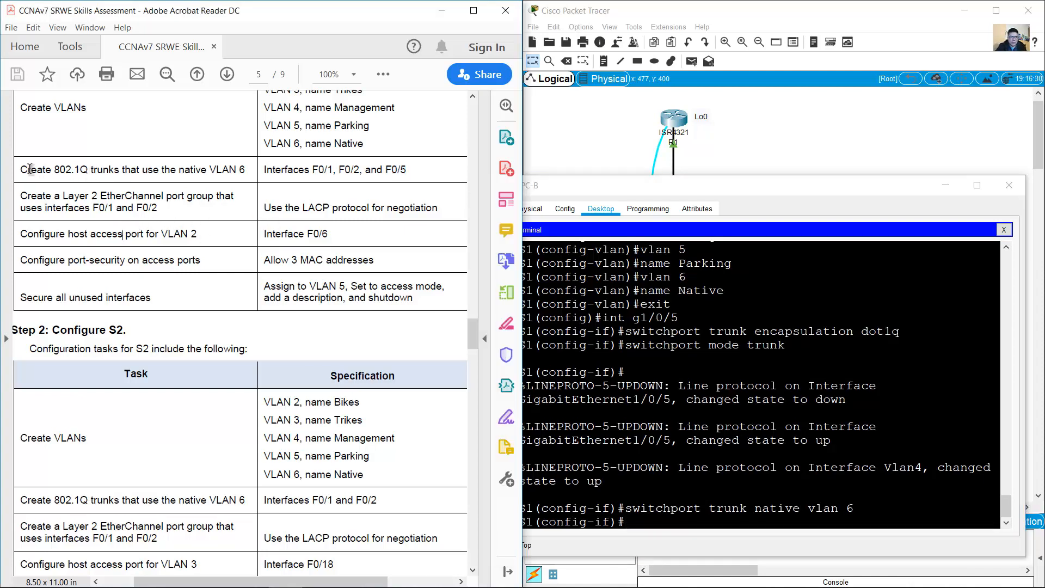
Step: Review the trunk task, earlier trunk commands and the F0/1–F0/2 interfaces in the requirement
left_click_drag(33, 170, 267, 181)
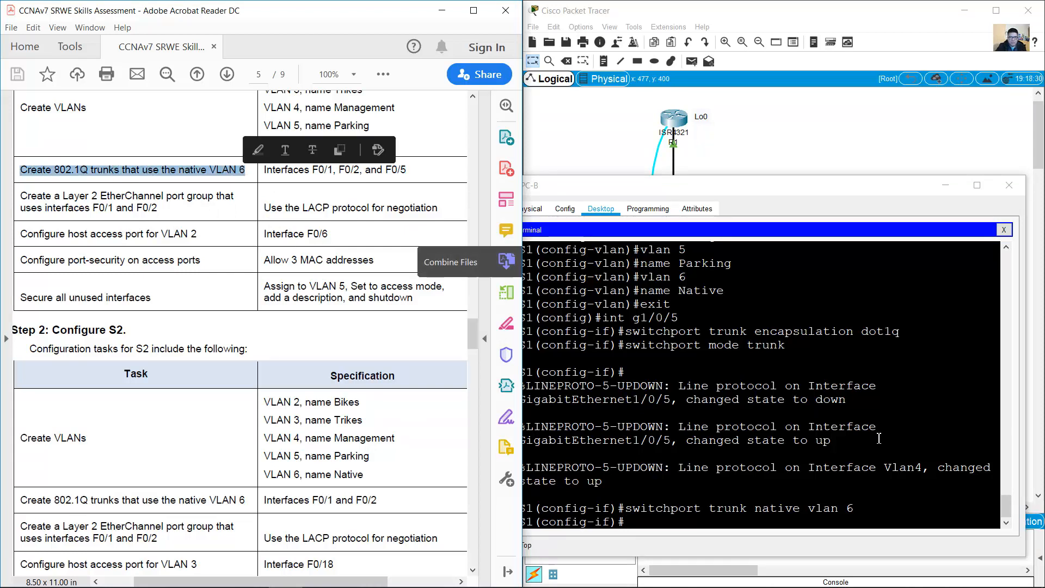
left_click(748, 395)
left_click_drag(624, 346, 789, 351)
left_click_drag(626, 508, 854, 510)
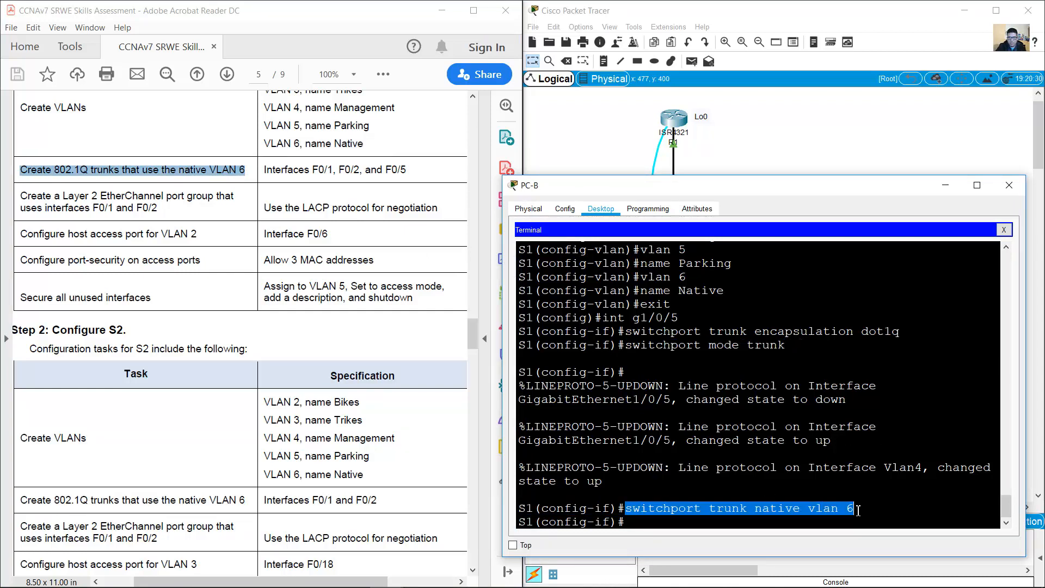
left_click(792, 524)
left_click_drag(386, 170, 409, 170)
left_click(409, 171)
left_click_drag(312, 169, 362, 170)
left_click(811, 385)
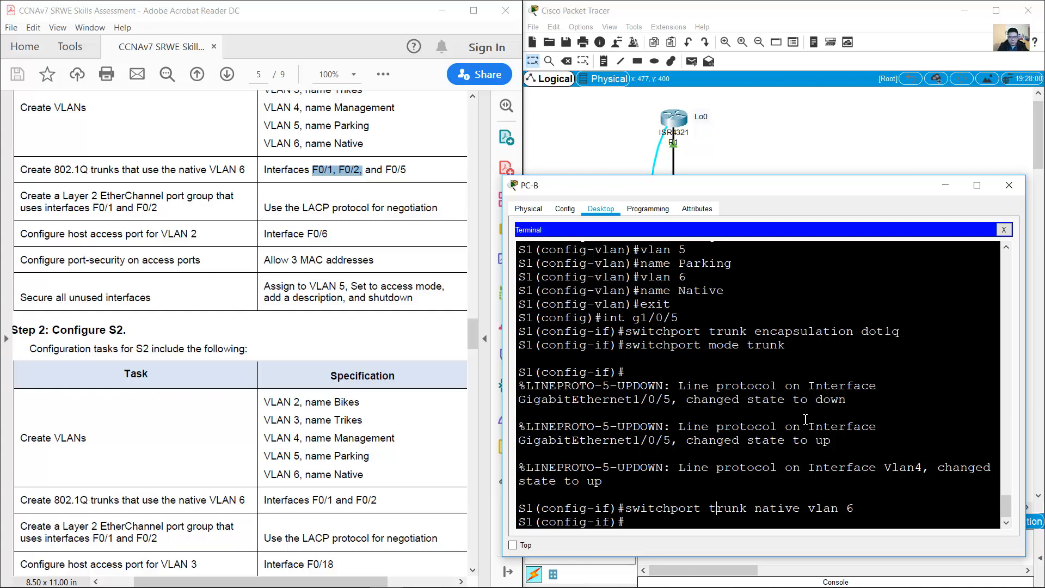
Step: Enter interface range g1/0/1-2 on S1
type("int range g0")
type("&0")
key("BackSpace")
key("BackSpace")
type("/0/1-")
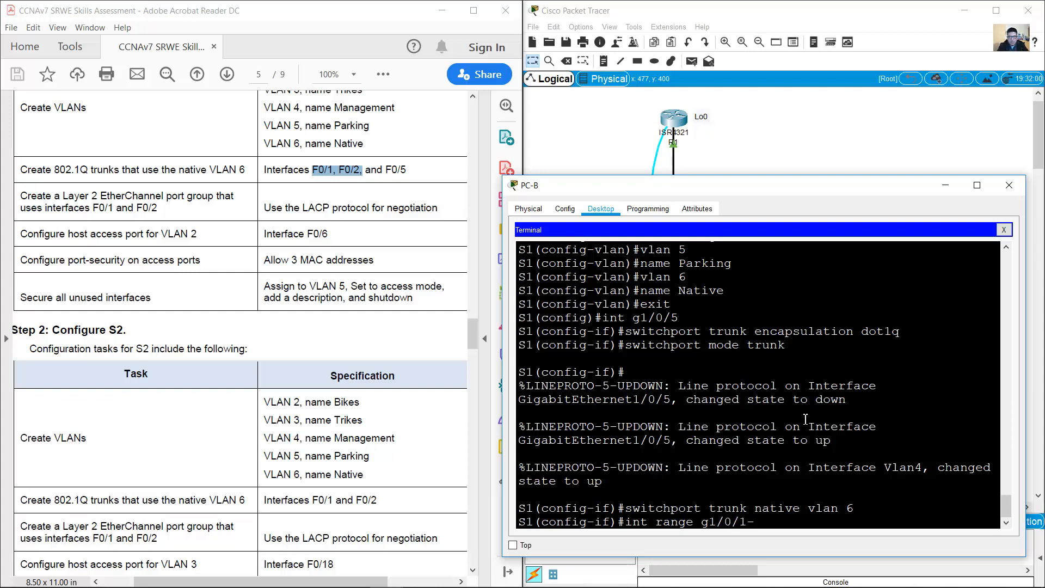
type("2")
key("Return")
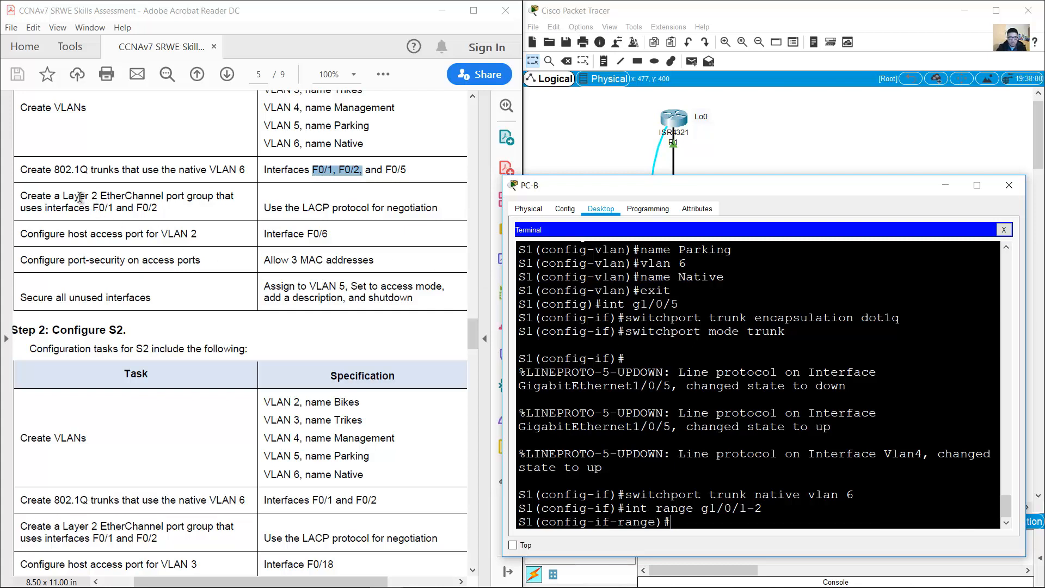
left_click_drag(80, 197, 318, 211)
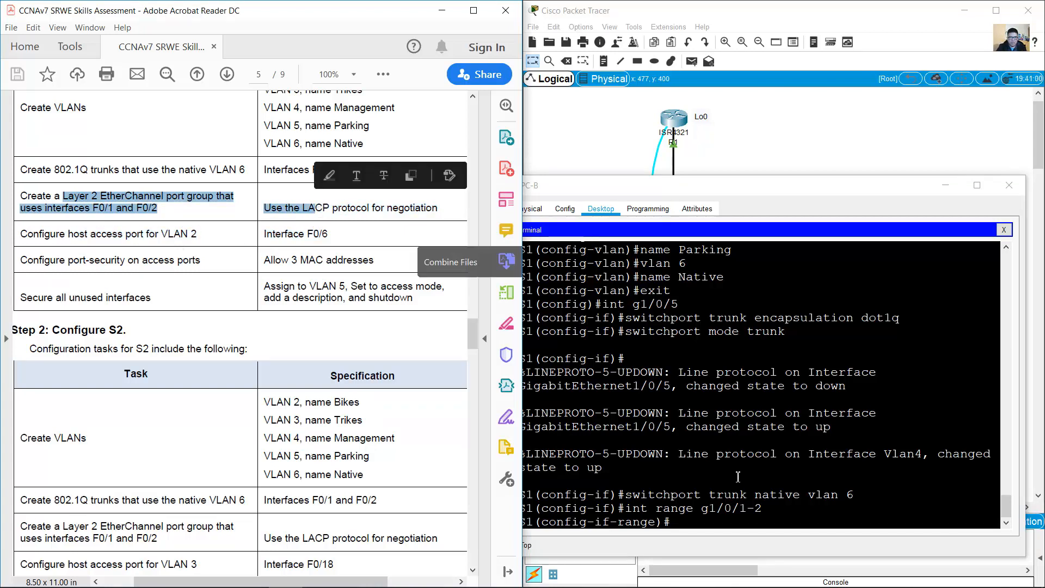
Step: Shut down the Gi1/0/1–2 range and review the earlier trunk commands in the terminal
left_click(774, 420)
type("shutdown")
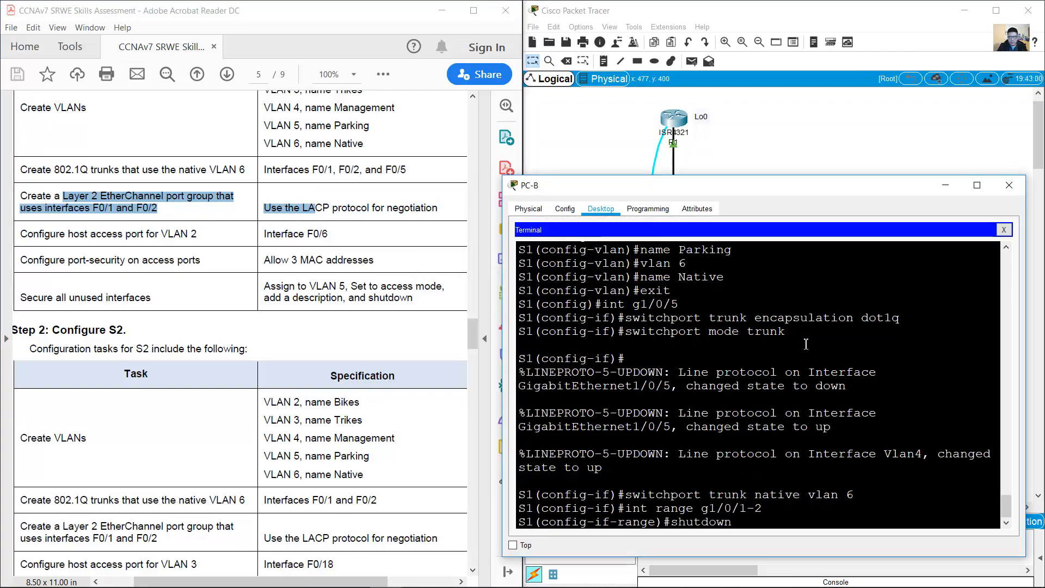
key("Return")
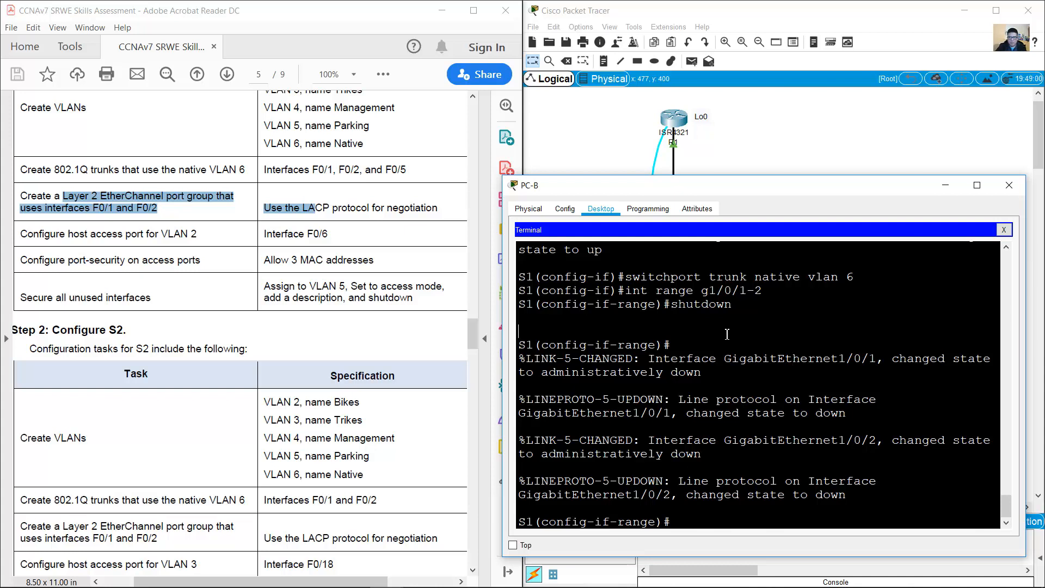
scroll(726, 334, "up", 3)
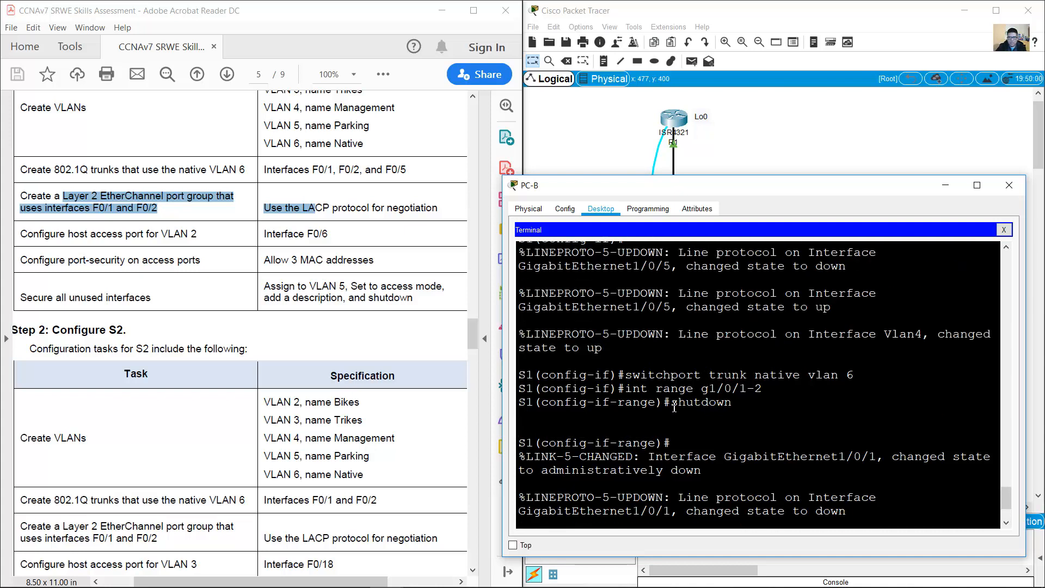
scroll(703, 390, "up", 2)
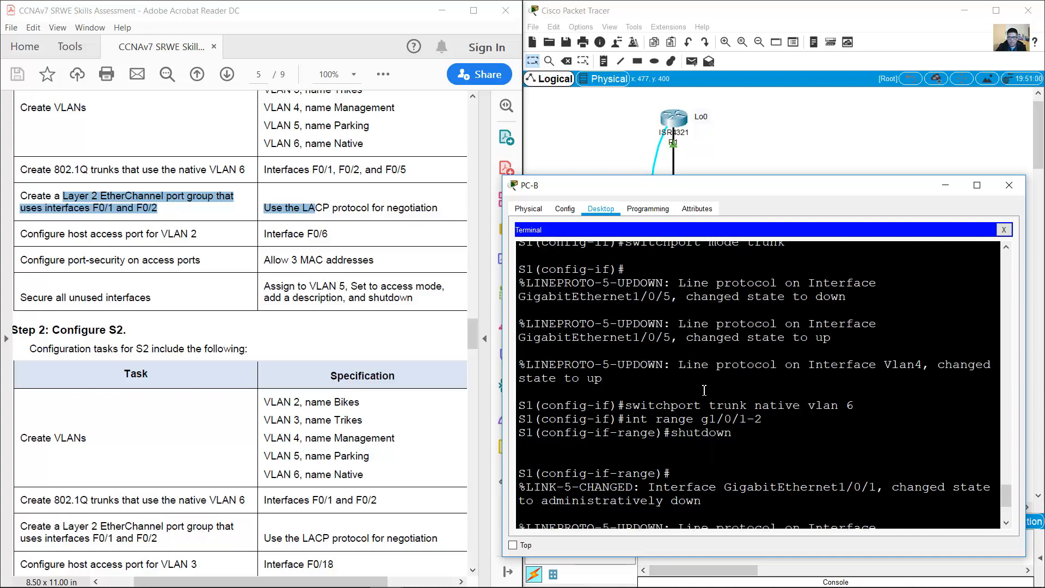
scroll(703, 390, "up", 3)
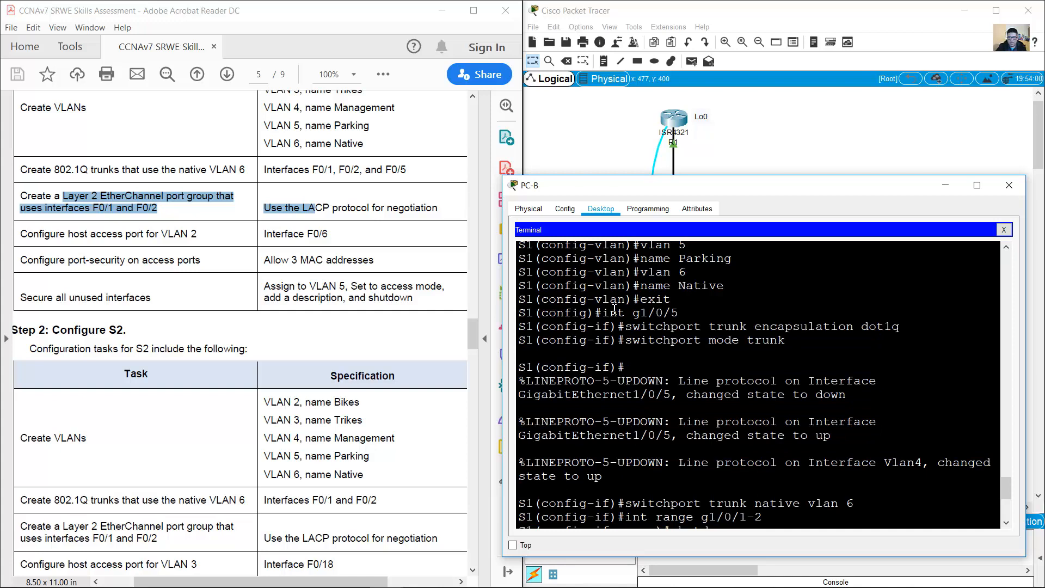
left_click_drag(610, 311, 871, 502)
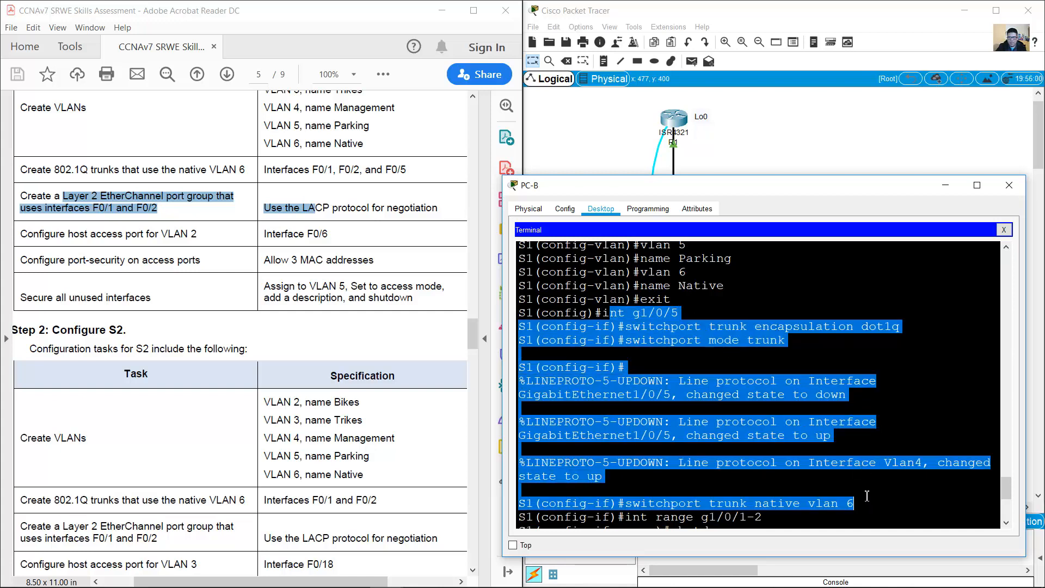
scroll(799, 435, "down", 7)
left_click(756, 523)
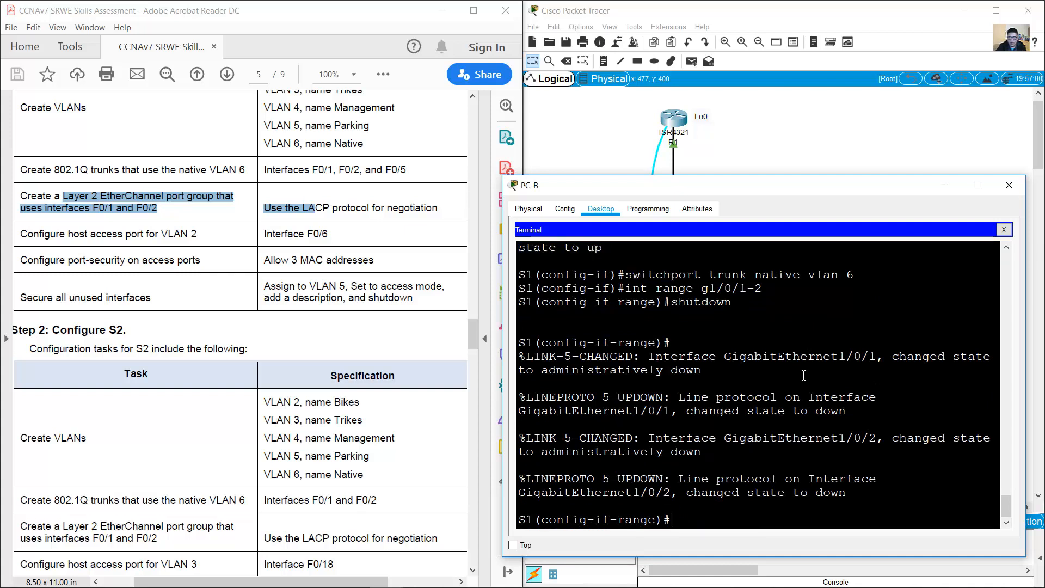
Step: Apply dot1q trunk encapsulation to the Gi1/0/1–2 range
key("Up")
key("Up")
key("Up")
key("Up")
key("Up")
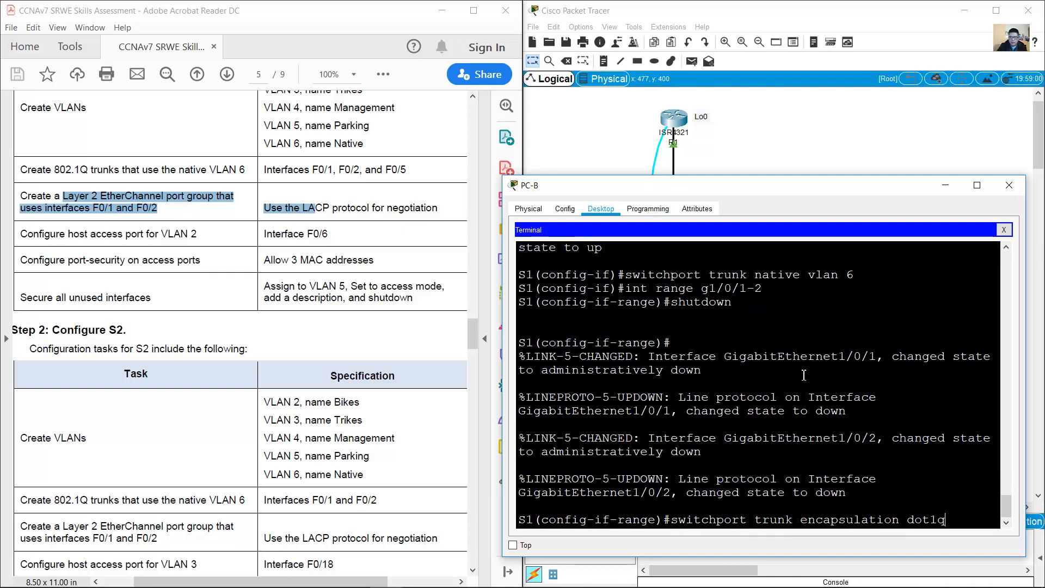
key("Left")
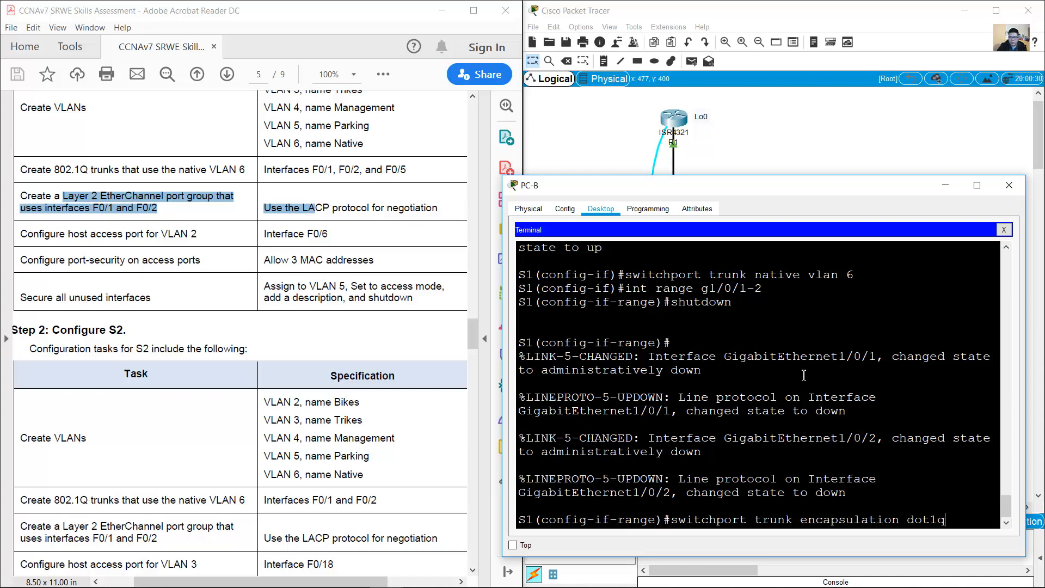
key("Return")
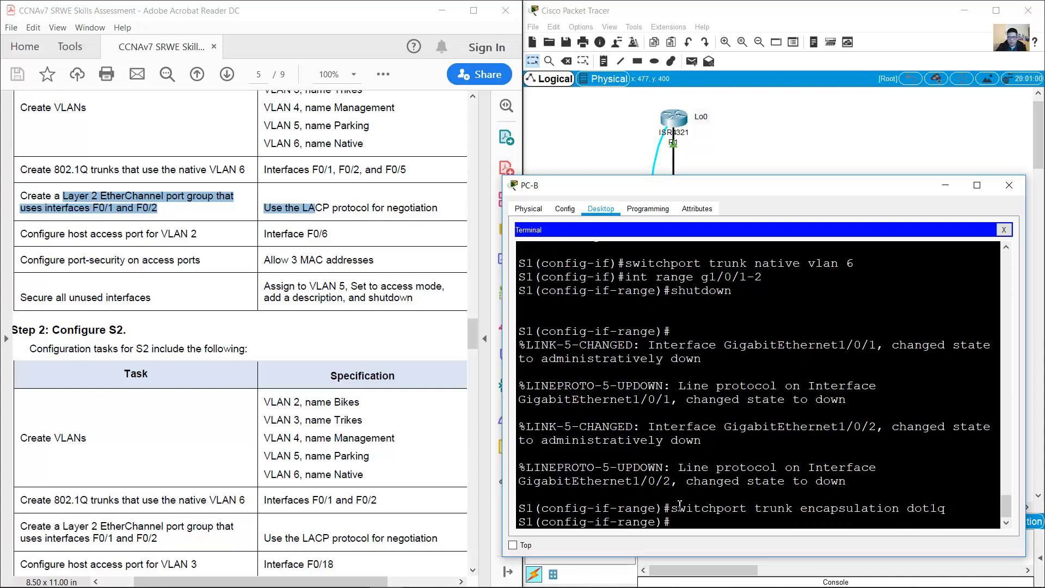
left_click_drag(672, 511, 948, 509)
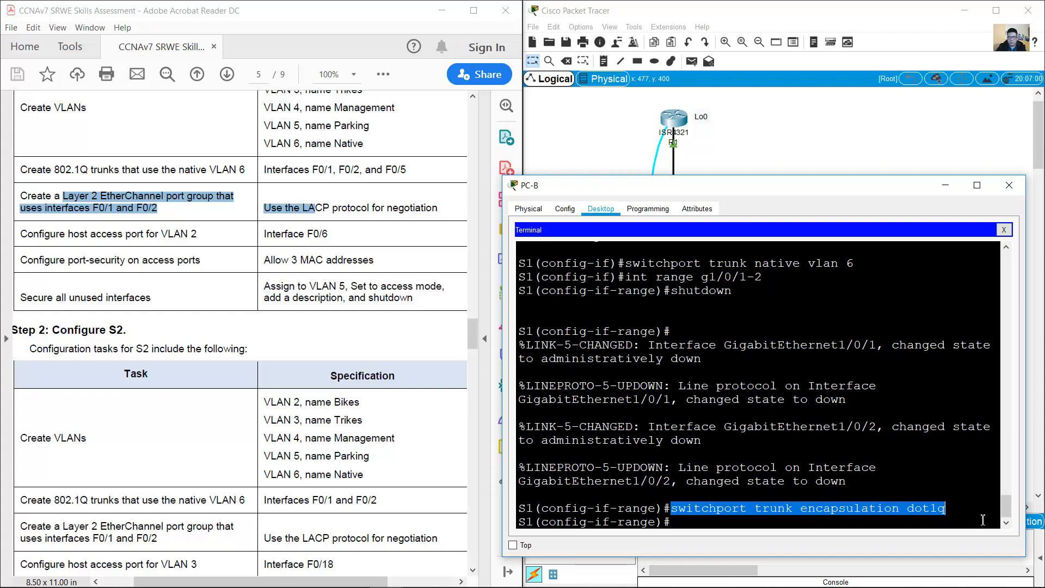
left_click(918, 501)
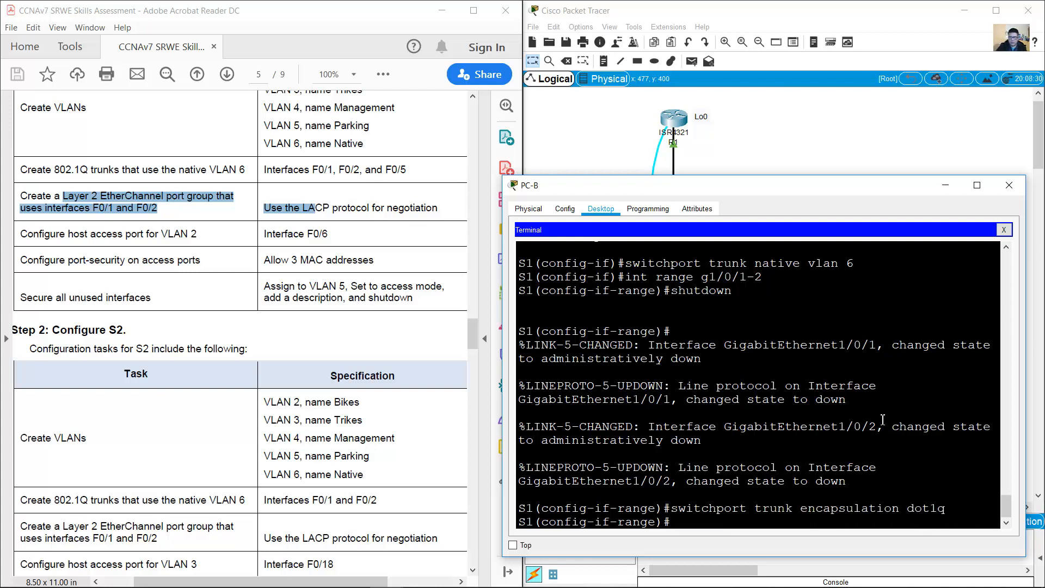
Step: Put the range in trunk mode with native VLAN 6
key("Up")
key("Up")
key("Up")
key("Up")
key("Up")
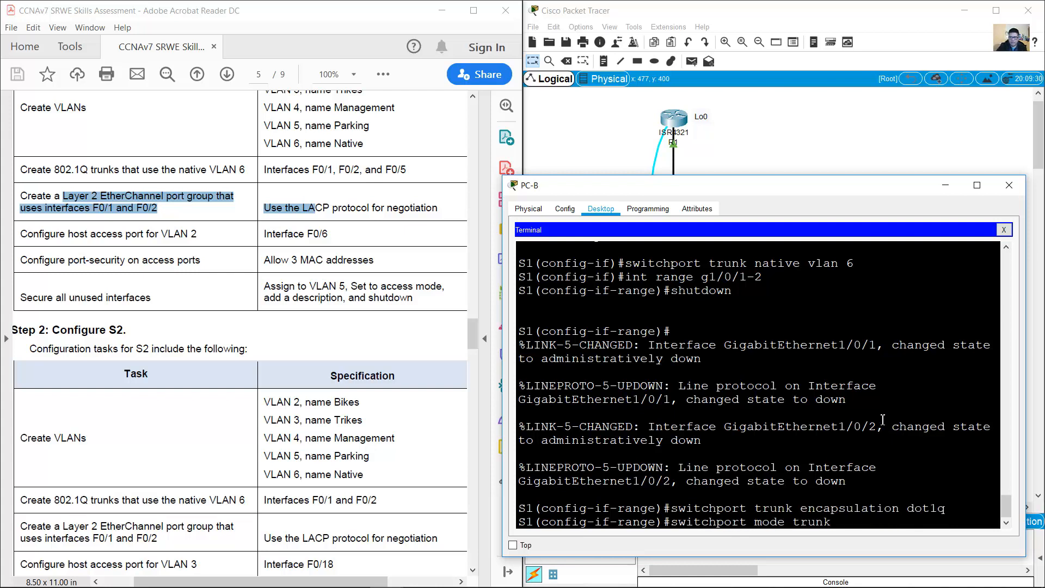
key("Return")
key("Up")
key("Up")
key("Up")
key("Up")
key("Up")
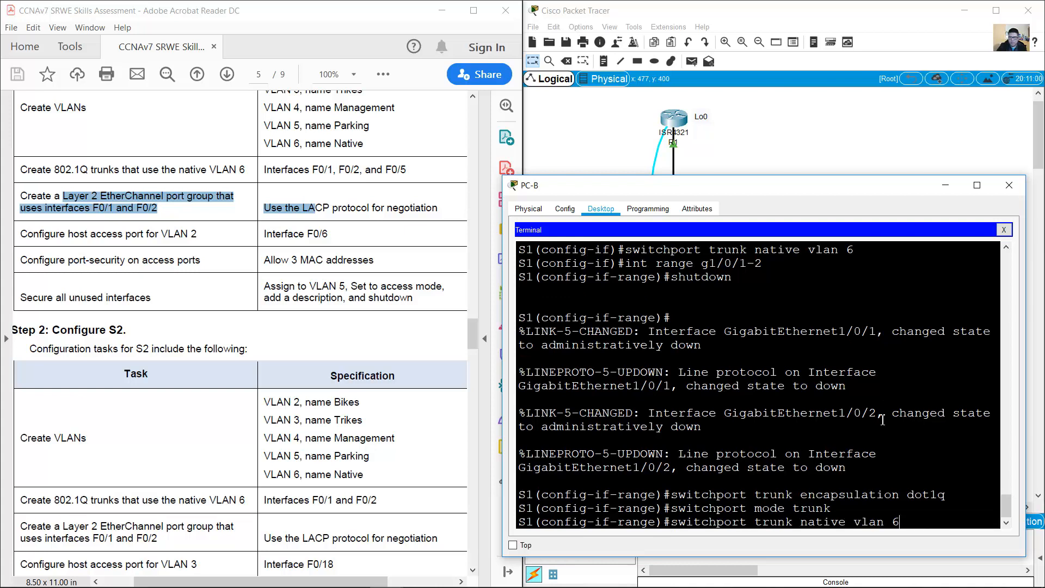
key("Return")
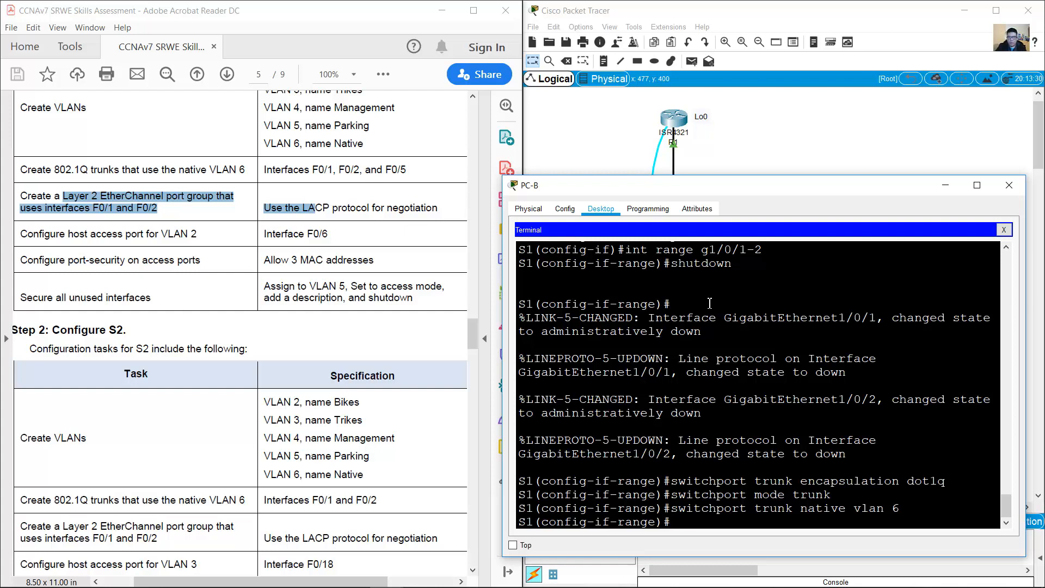
left_click_drag(625, 249, 756, 256)
double_click(686, 263)
left_click(777, 150)
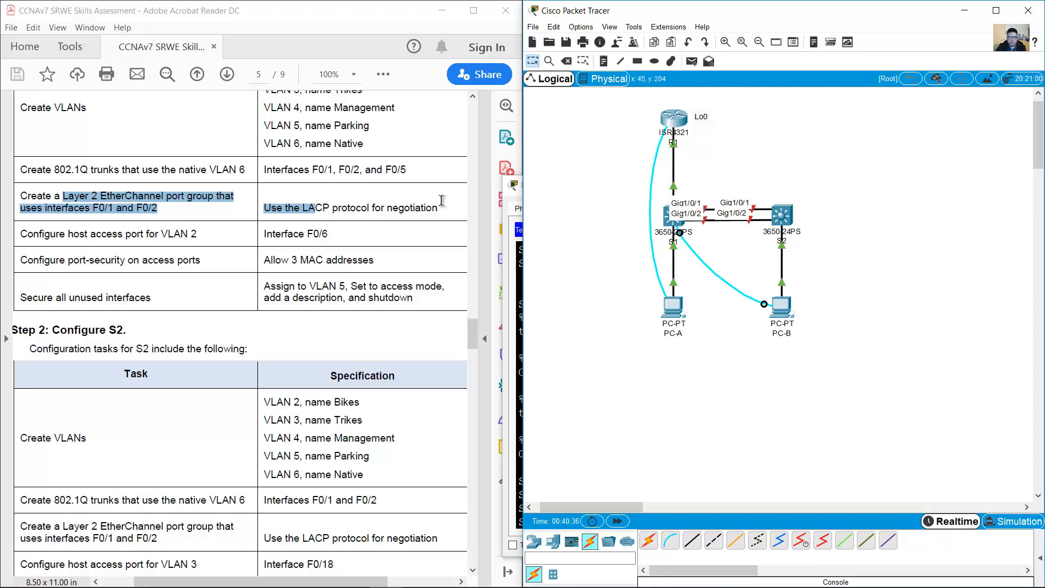
left_click(351, 182)
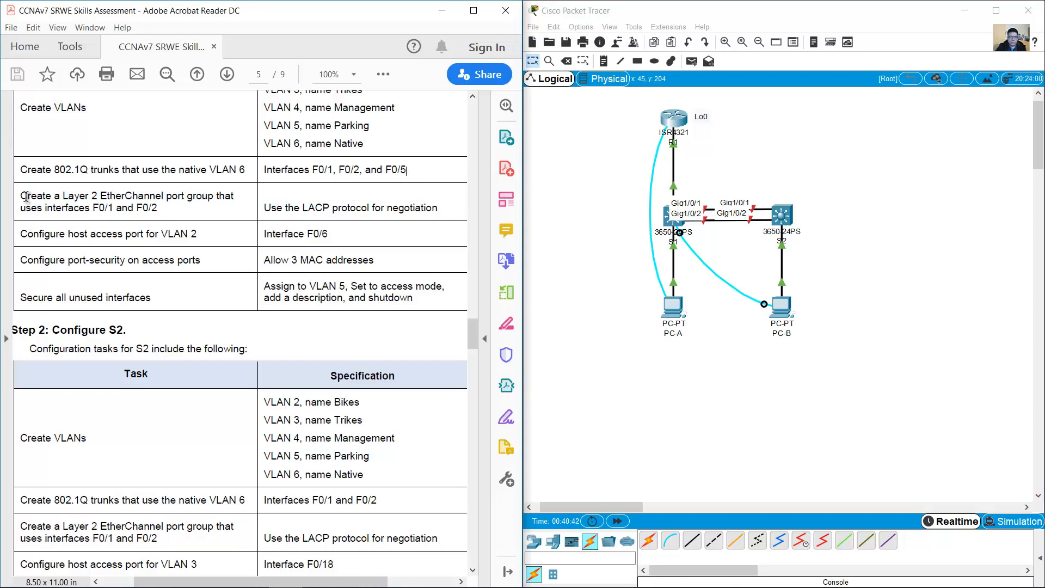
left_click_drag(21, 195, 160, 212)
left_click(384, 208)
left_click_drag(264, 208, 524, 215)
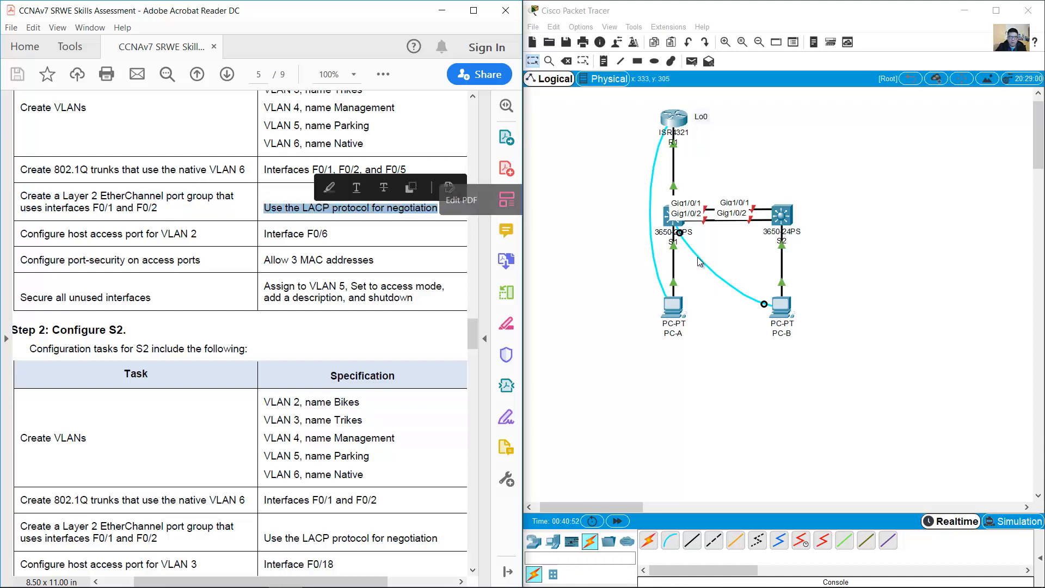
left_click(596, 280)
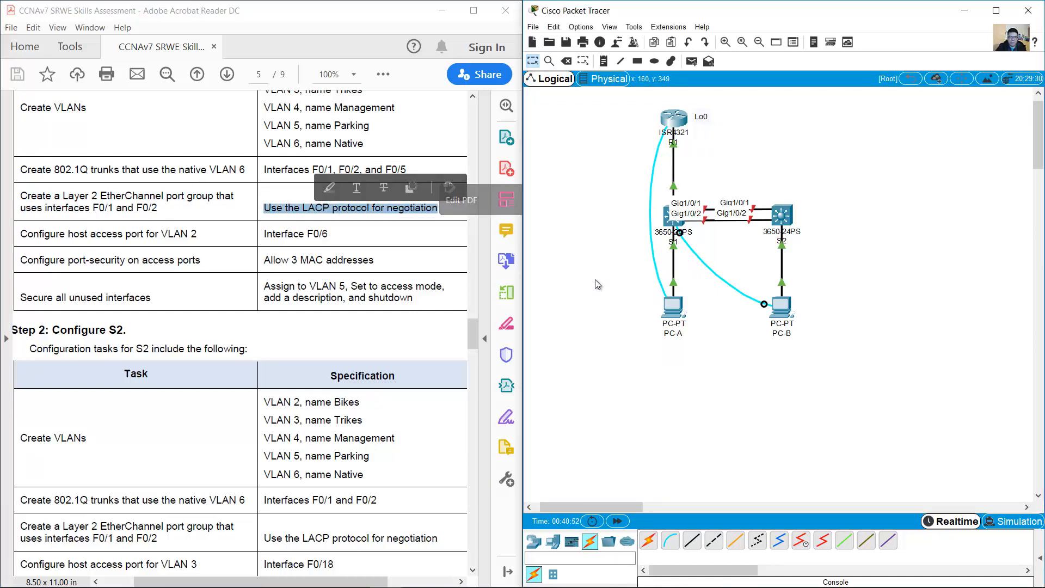
left_click(786, 310)
left_click(743, 281)
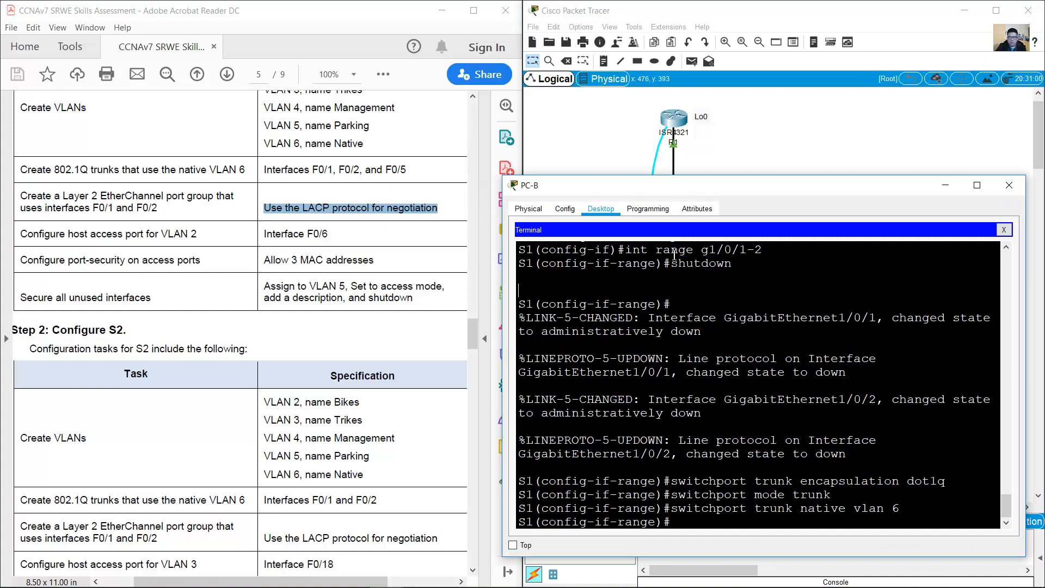
left_click_drag(632, 249, 763, 256)
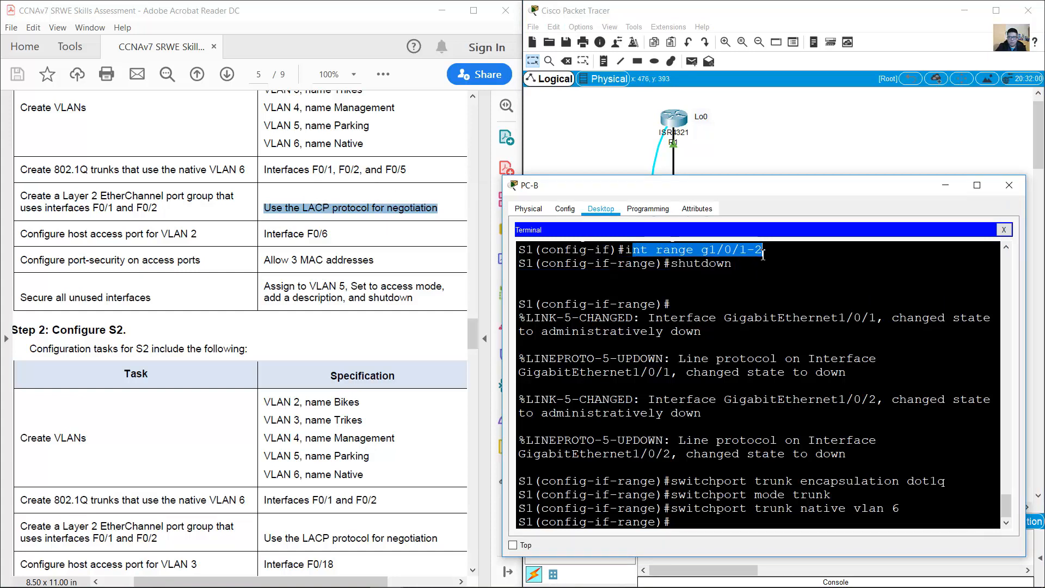
Step: Add Gi1/0/1–2 to channel-group 1 in LACP active mode, creating Port-channel 1
left_click(782, 457)
type("channel")
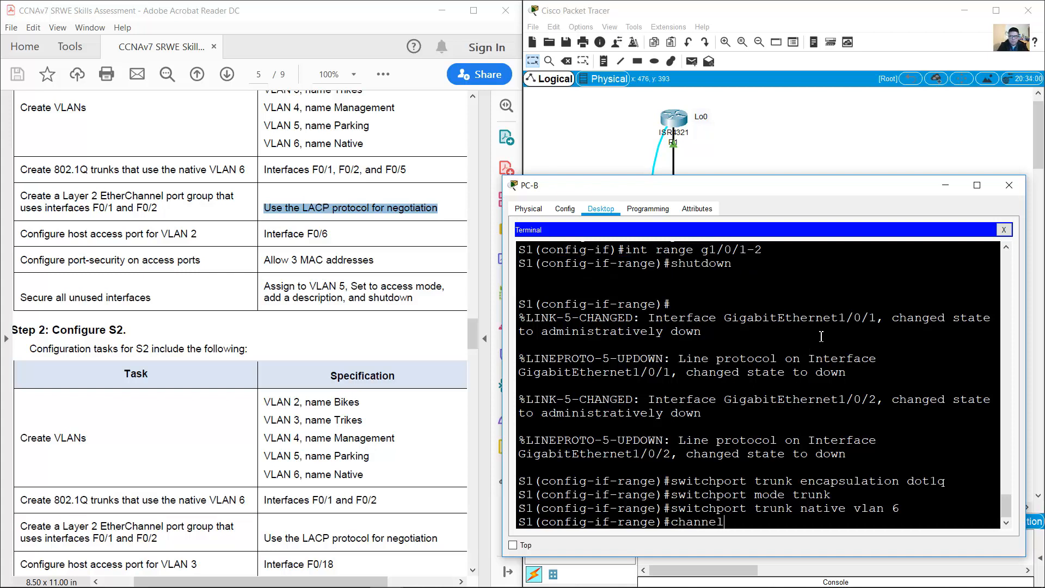
type("-group 1 mode active")
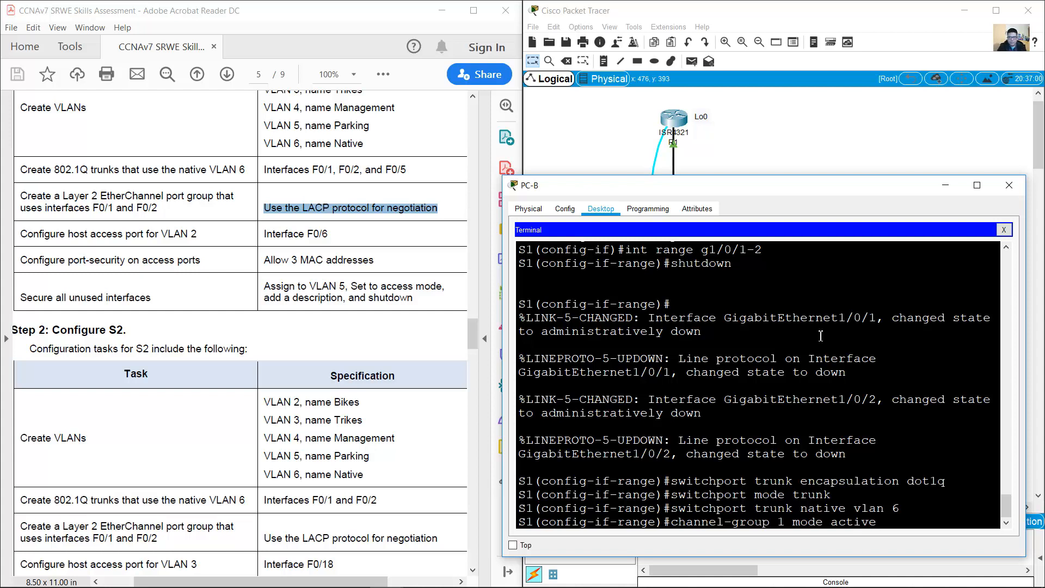
key("Return")
key("Return")
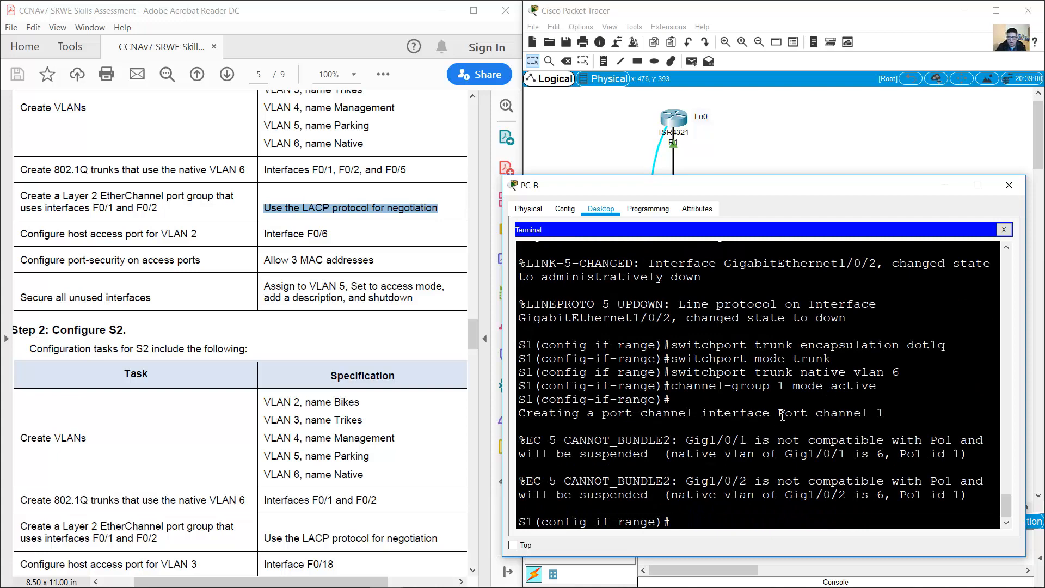
left_click_drag(777, 413, 888, 414)
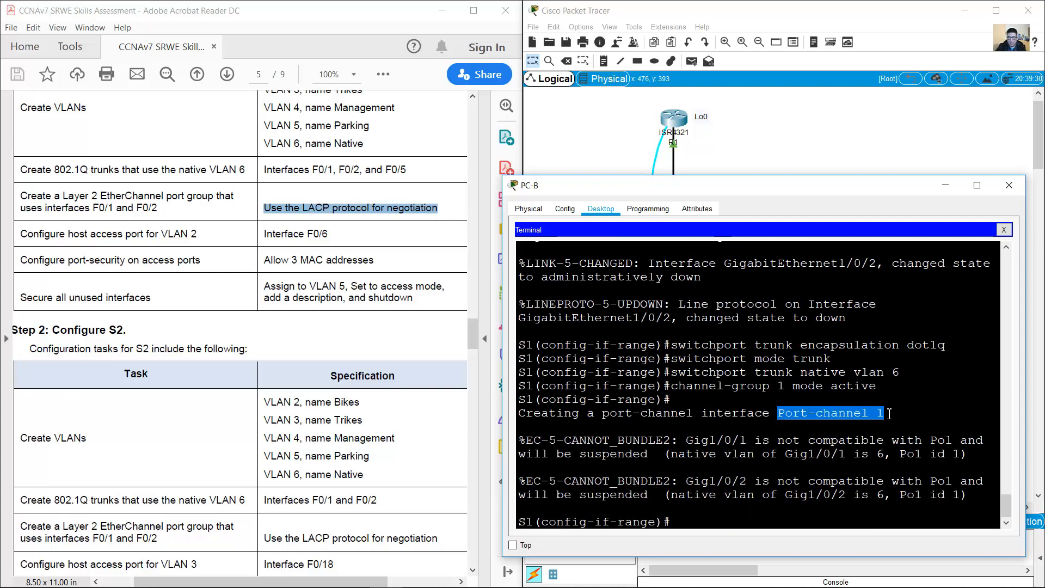
left_click(769, 523)
type("i")
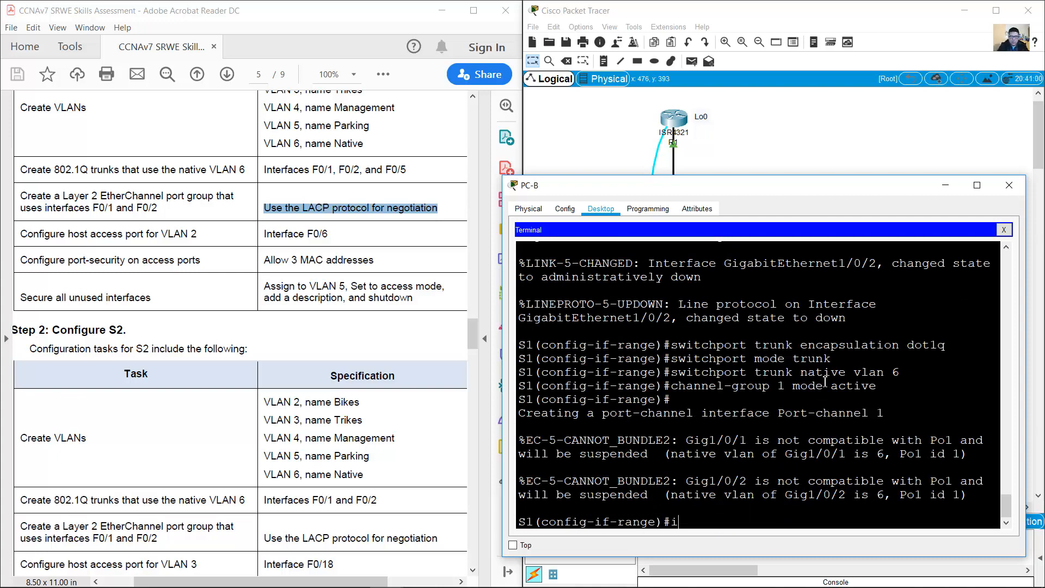
type("nt port-channel 1")
Step: Give Port-channel 1 dot1q encapsulation, trunk mode and native VLAN 6
key("Return")
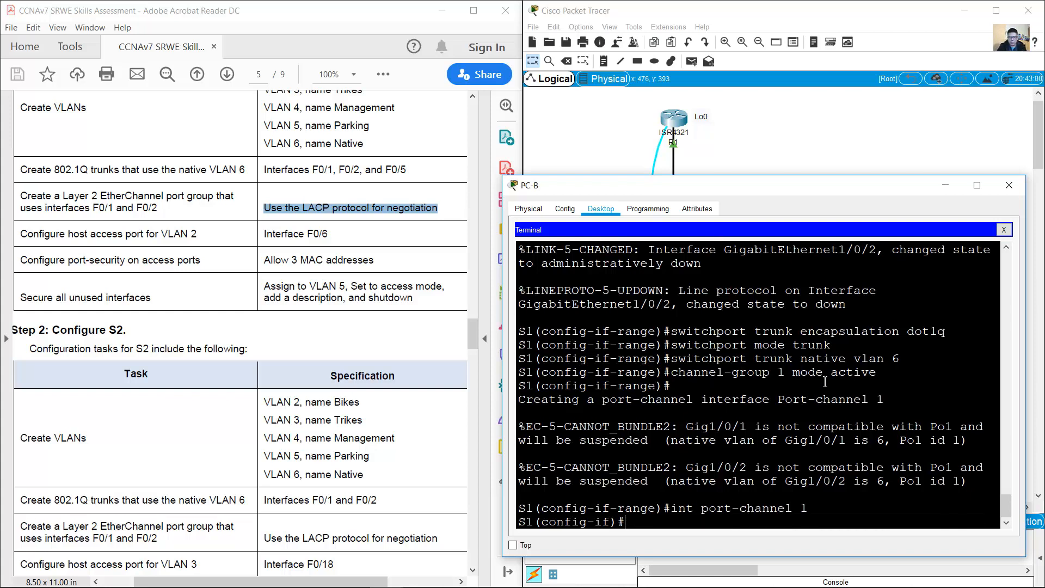
key("Up")
key("Up")
key("Up")
key("Up")
key("Up")
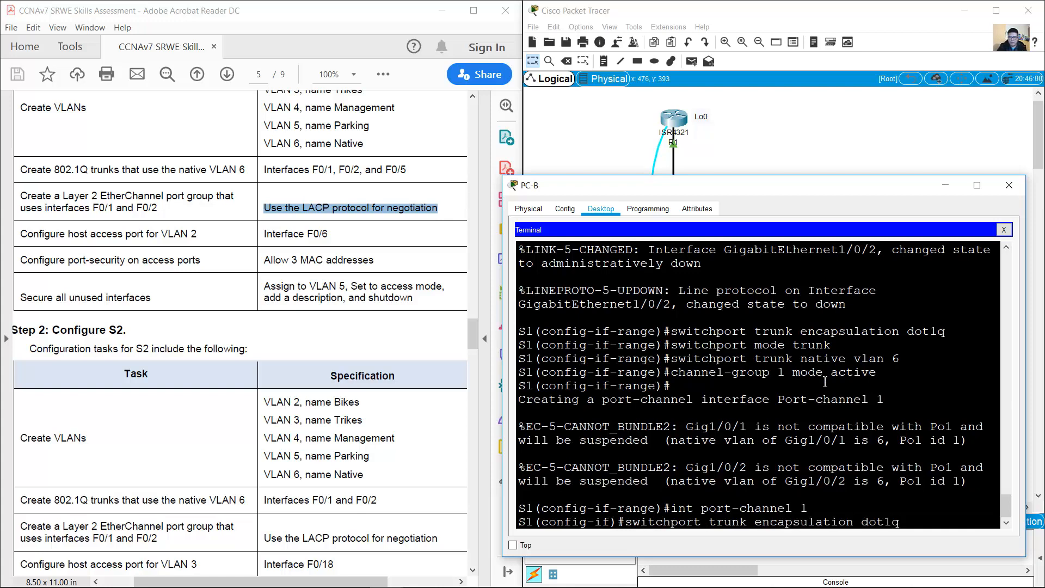
key("Return")
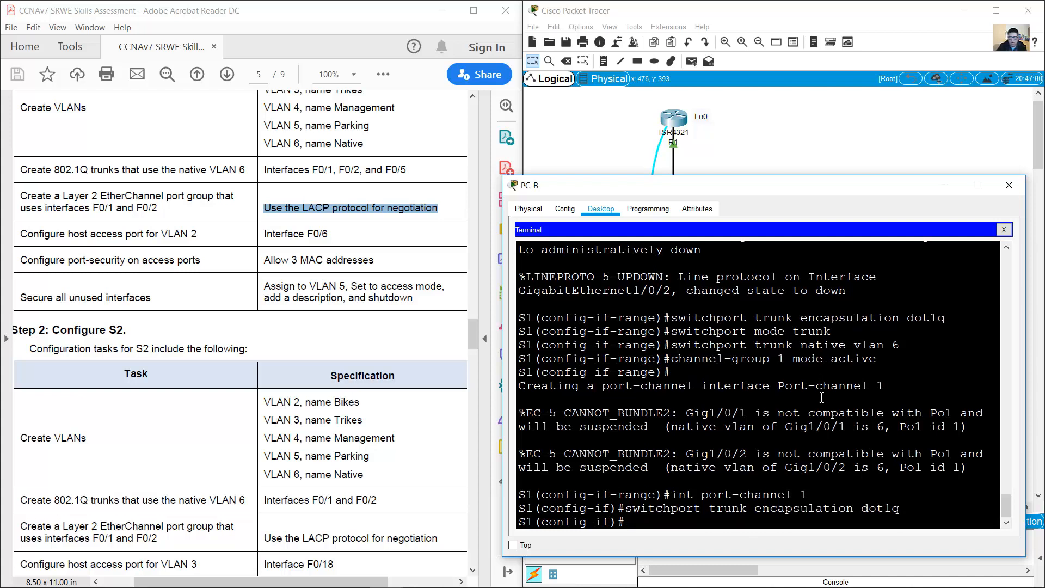
left_click_drag(626, 507, 907, 506)
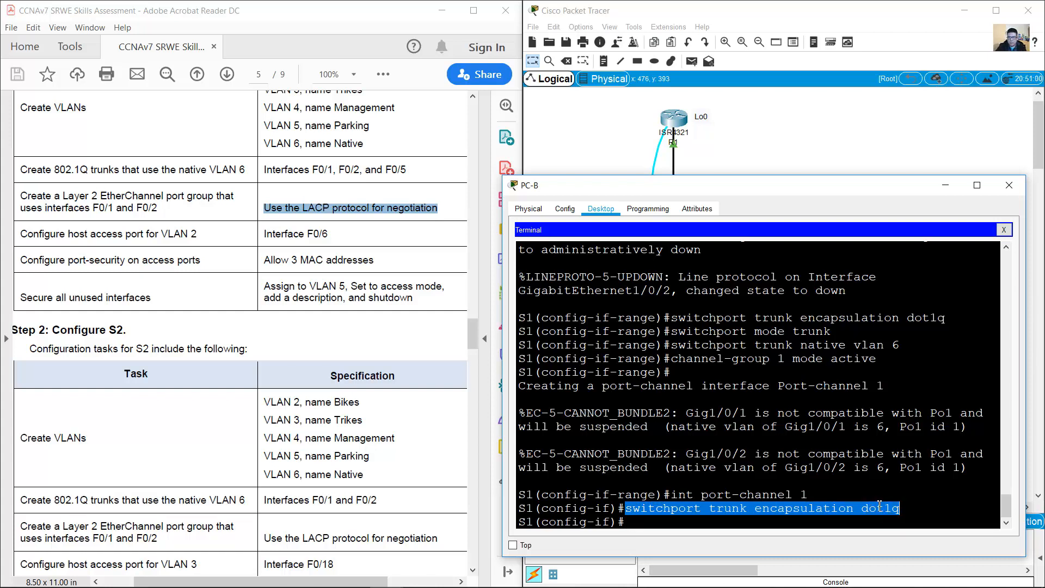
left_click(870, 522)
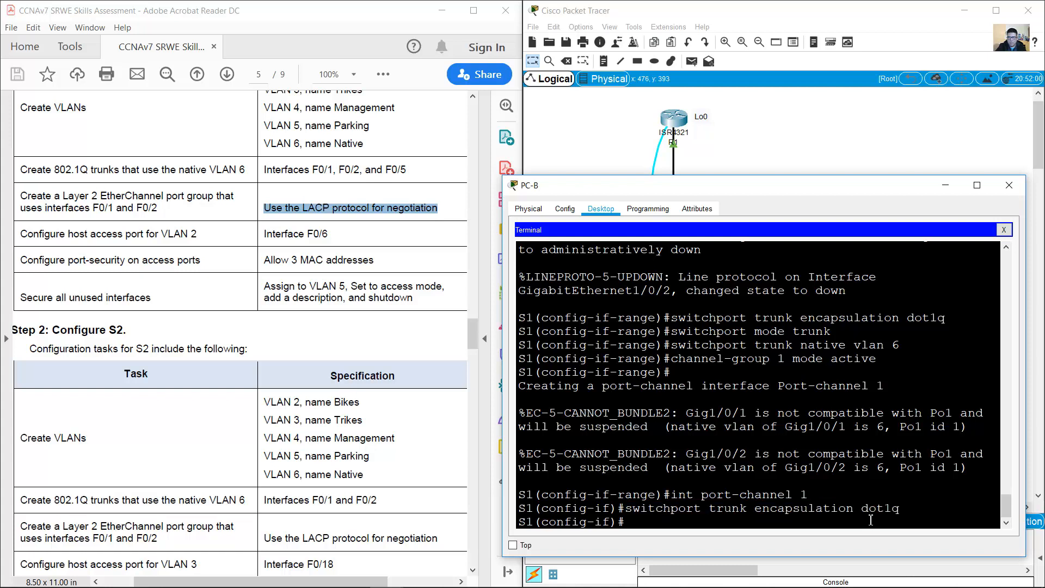
key("Up")
key("Up")
key("Up")
key("Up")
key("Up")
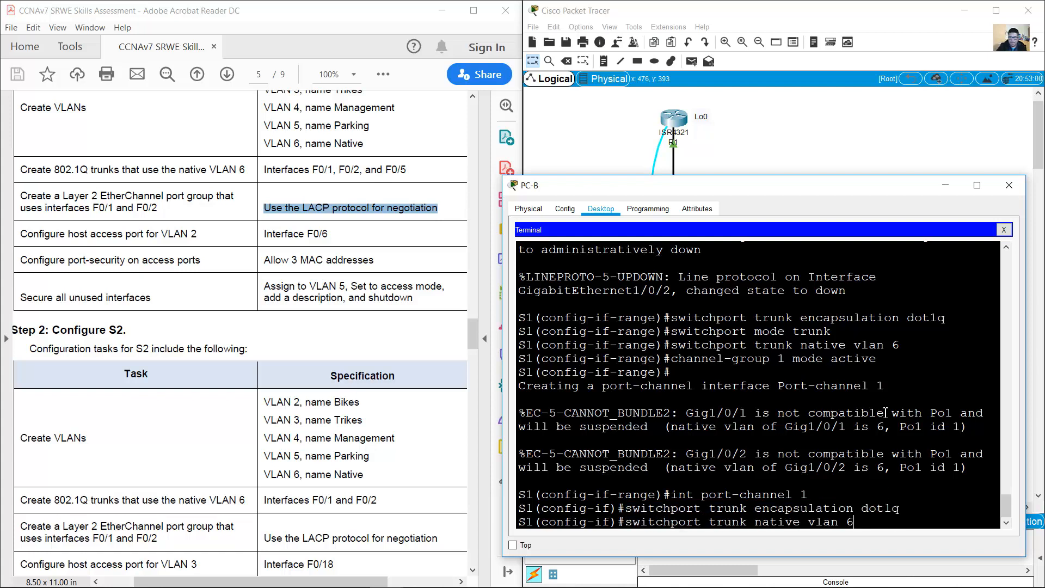
key("Return")
key("Up")
key("Up")
key("Up")
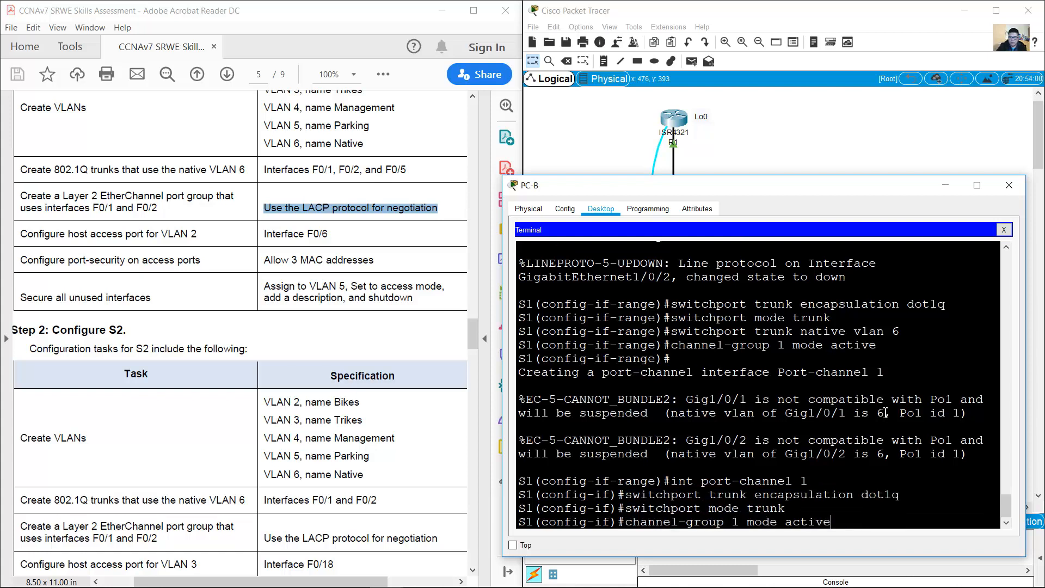
key("Up")
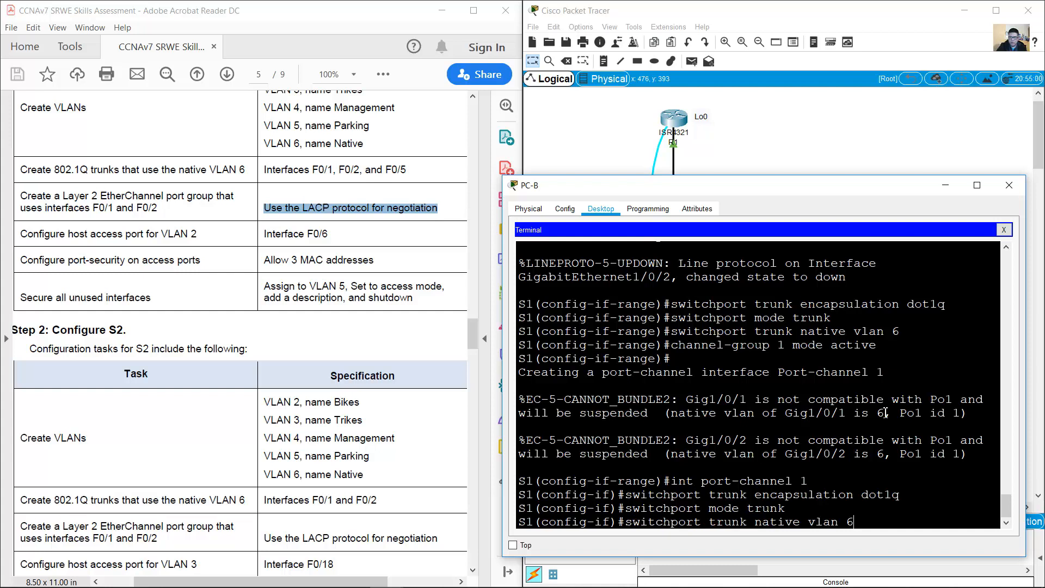
key("Return")
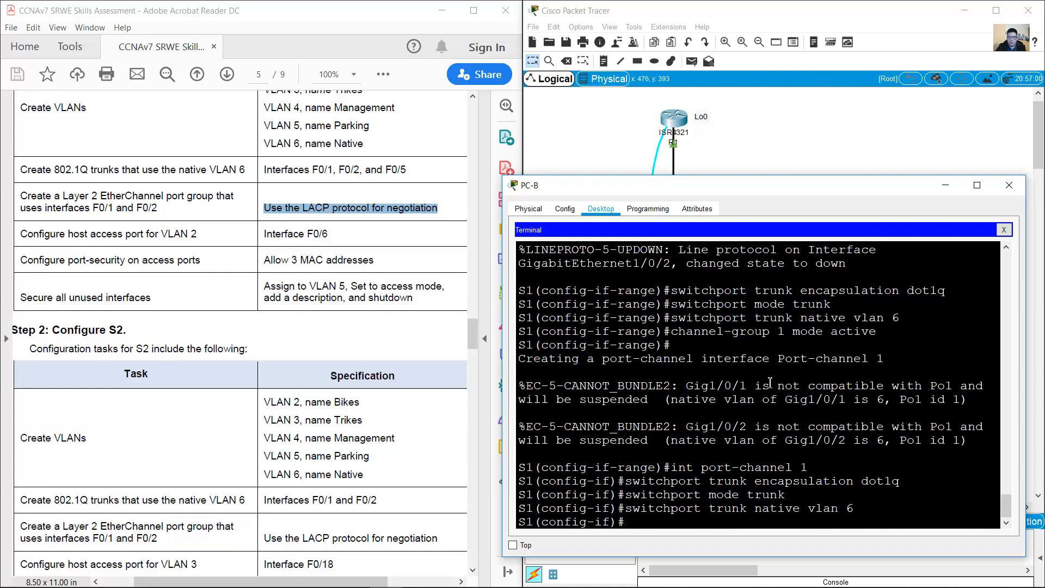
scroll(770, 383, "up", 4)
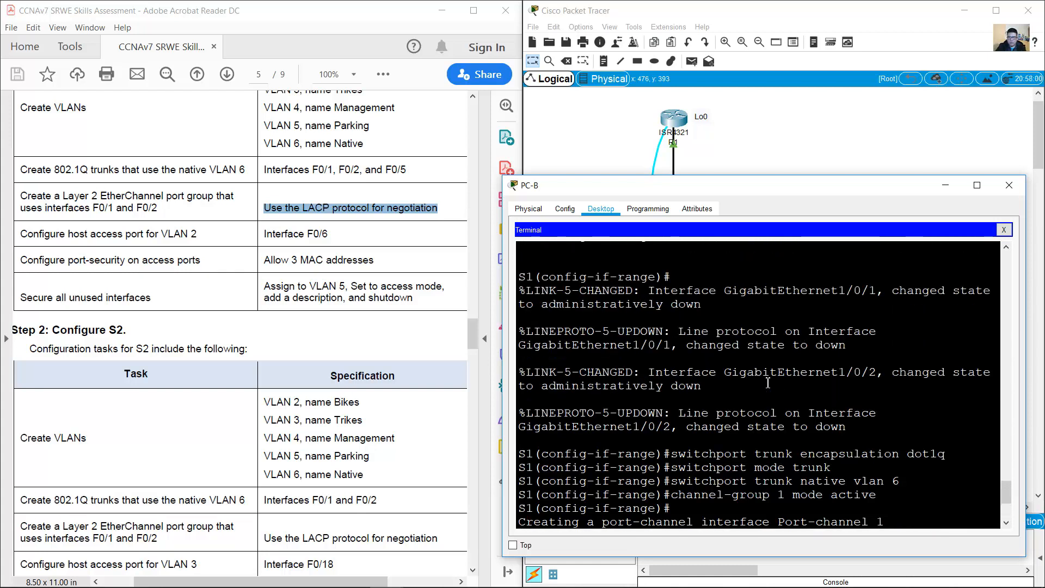
Step: Review the earlier interface range and shutdown commands in PC-B's S1 terminal
scroll(767, 383, "down", 4)
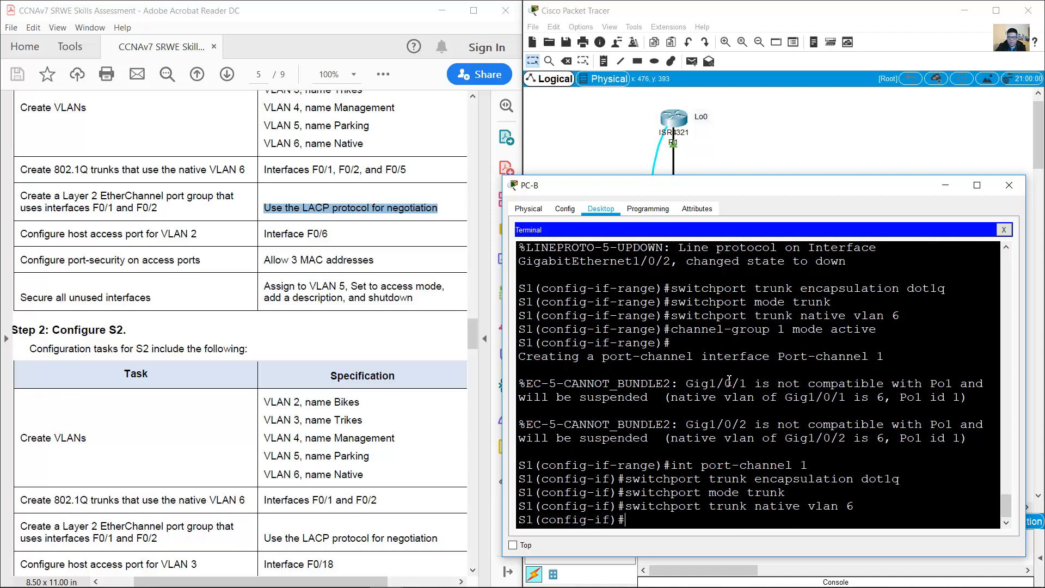
scroll(729, 380, "up", 4)
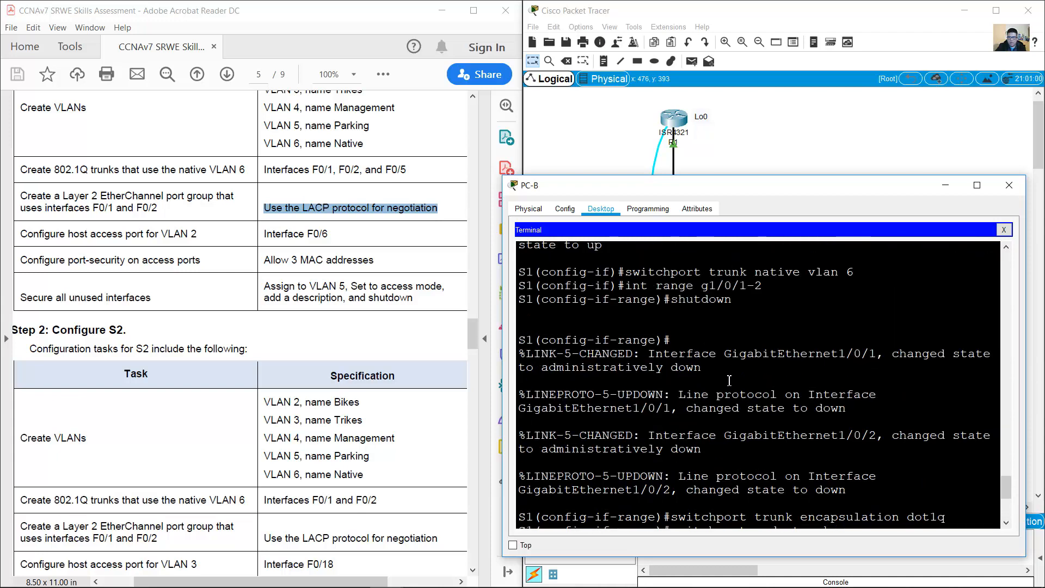
left_click_drag(627, 286, 766, 284)
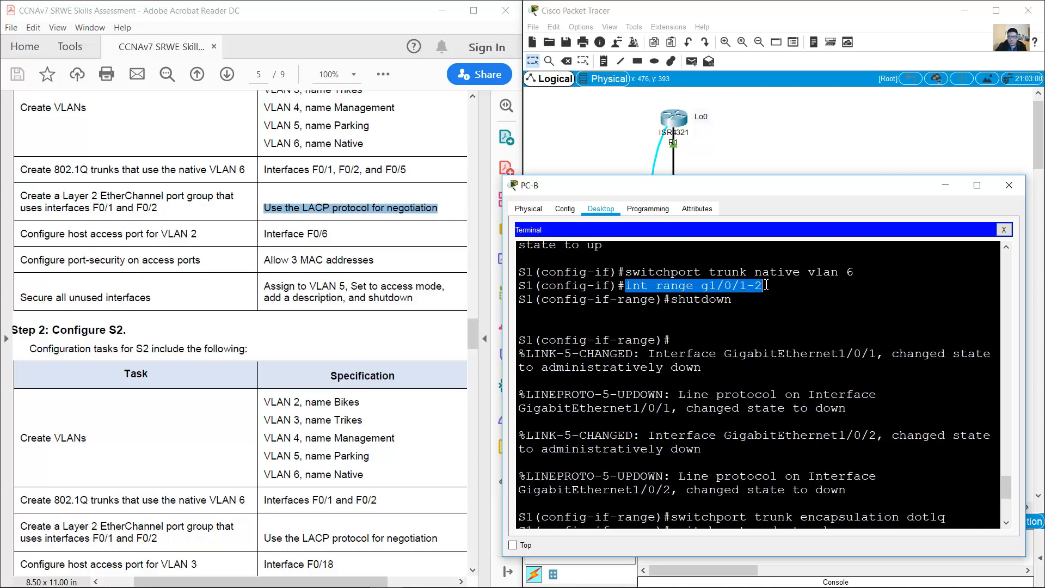
left_click_drag(671, 300, 722, 305)
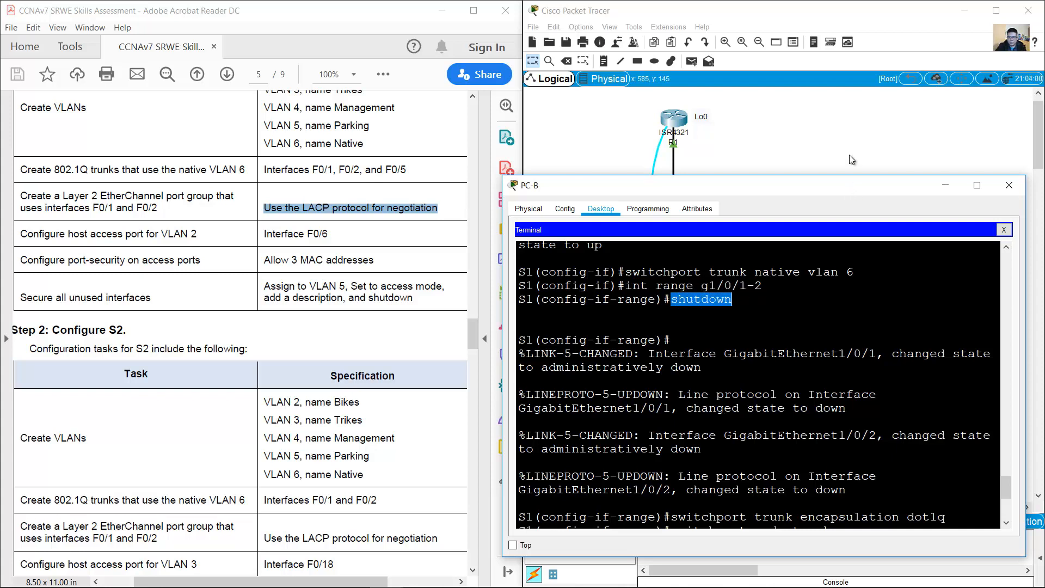
left_click(321, 235)
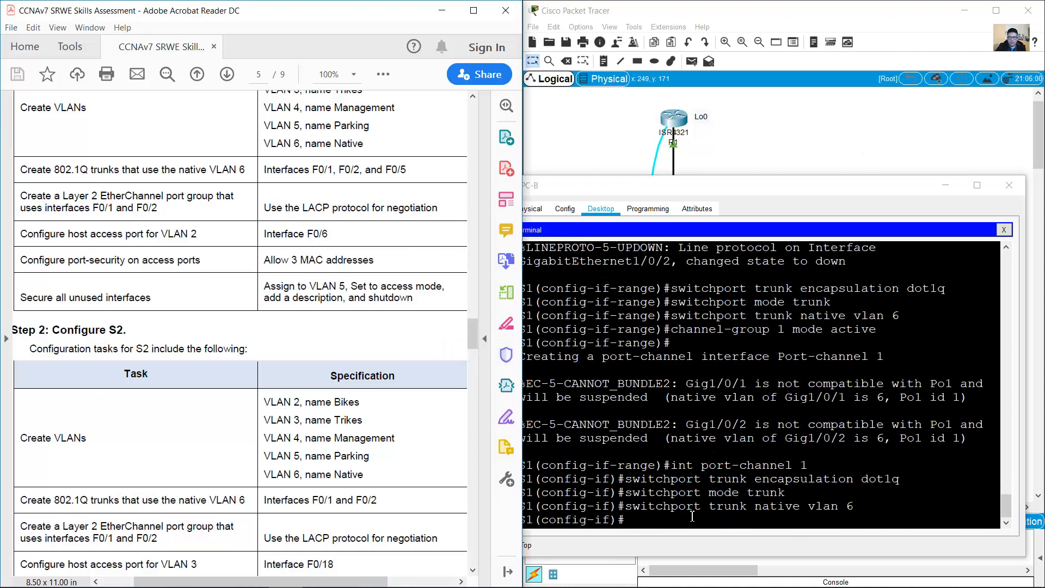
left_click(679, 519)
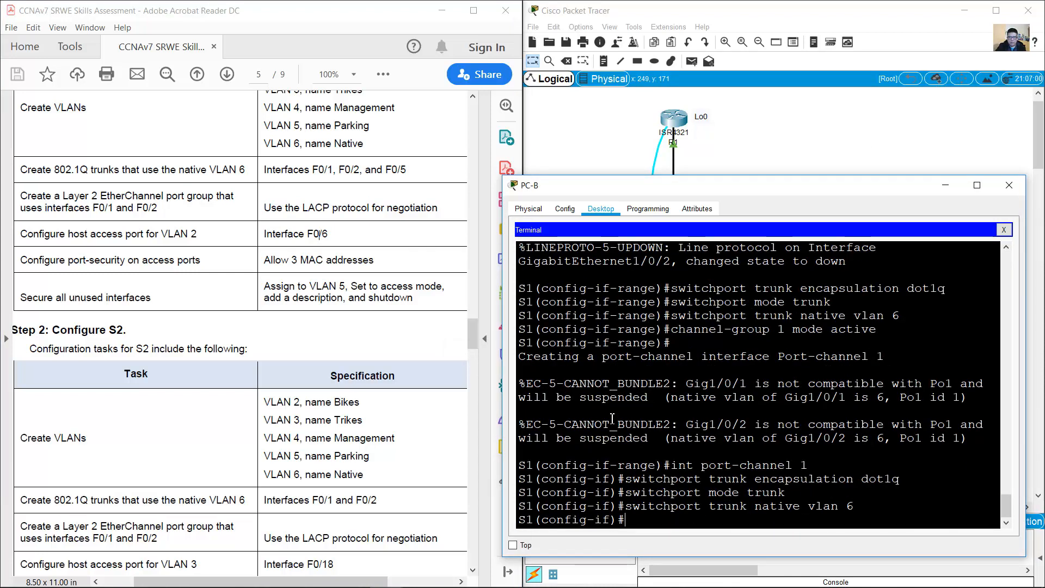
Step: Highlight the VLAN 2 host access port task in the assessment document and bring the topology forward
left_click(298, 236)
left_click_drag(20, 234, 329, 234)
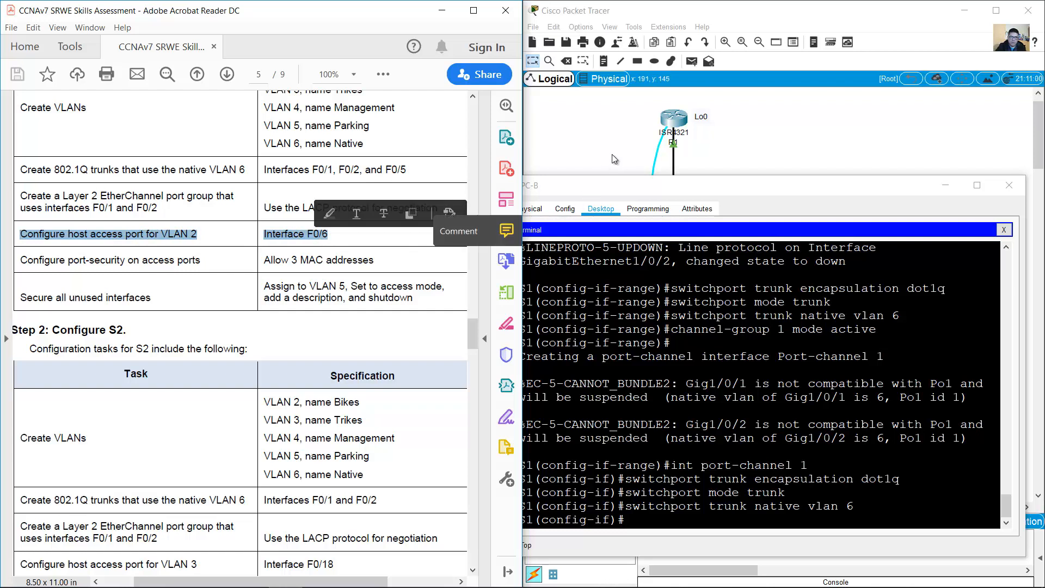
left_click(612, 155)
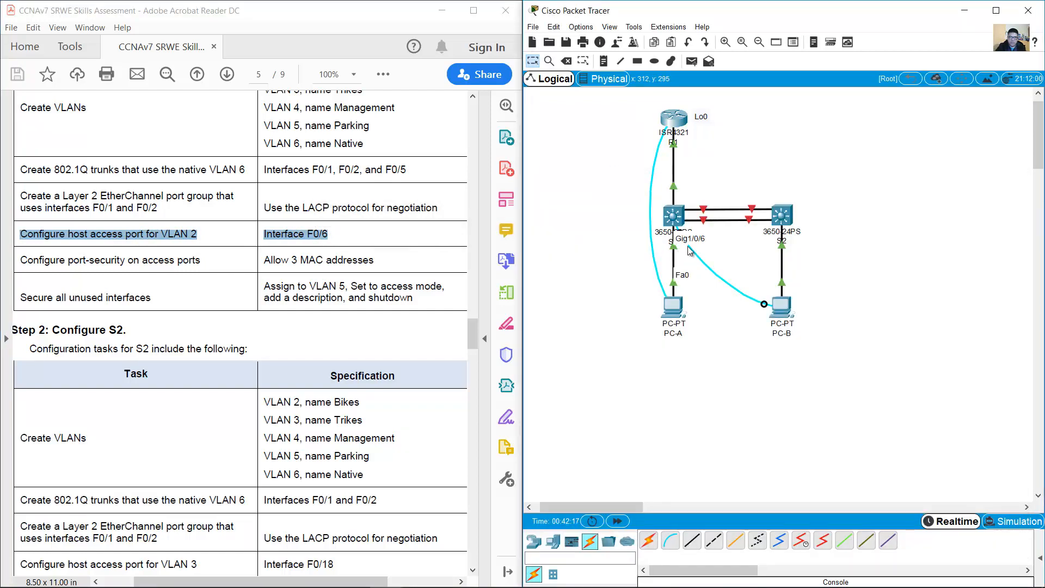
left_click(205, 230)
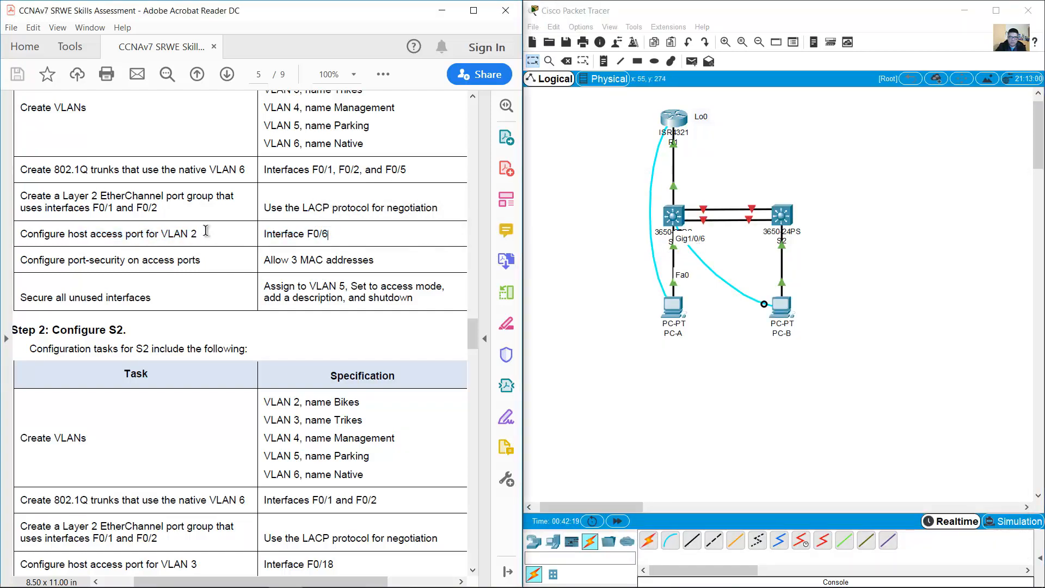
left_click_drag(206, 231, 146, 235)
scroll(432, 289, "up", 3)
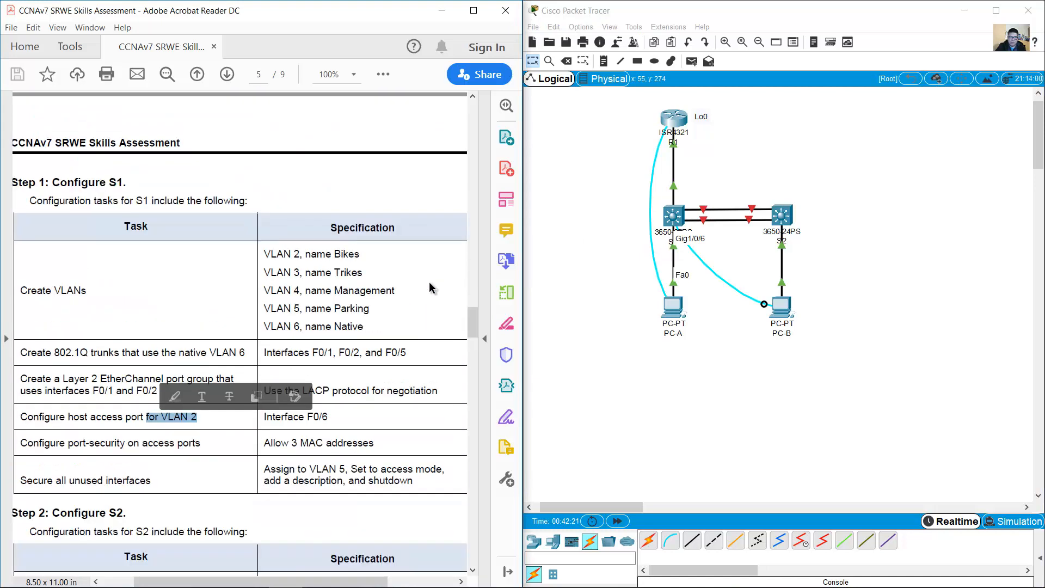
scroll(430, 287, "up", 7)
scroll(430, 288, "down", 5)
scroll(312, 405, "down", 3)
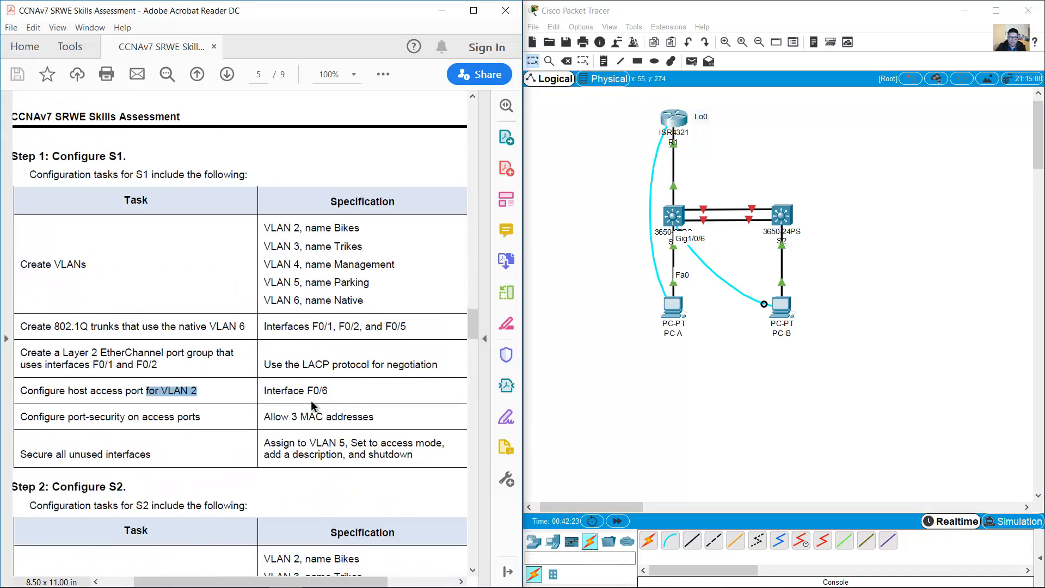
scroll(312, 405, "down", 3)
left_click(200, 260)
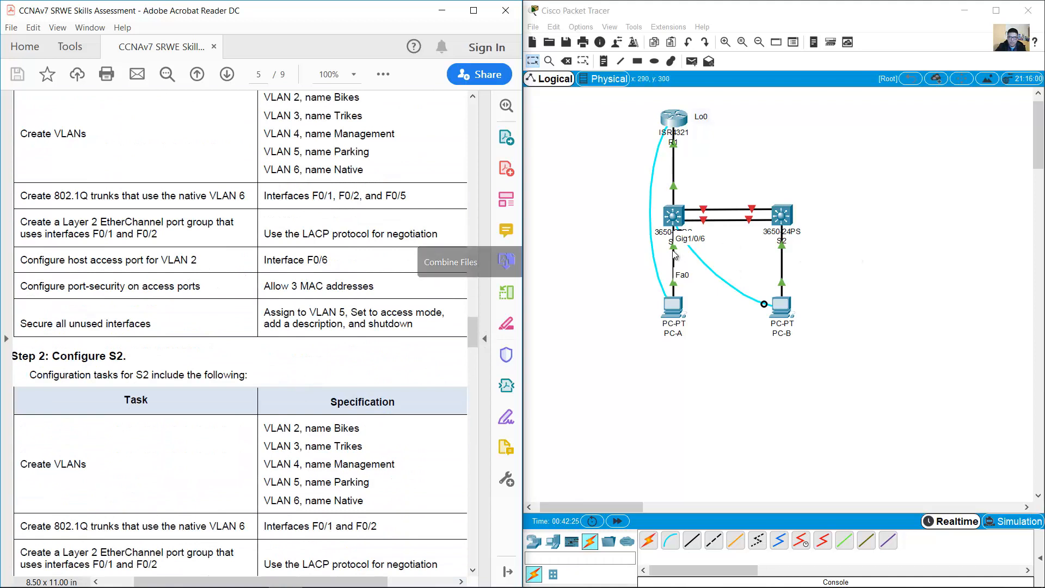
Step: Configure S1's G1/0/6 as an access port assigned to VLAN 2
left_click(781, 306)
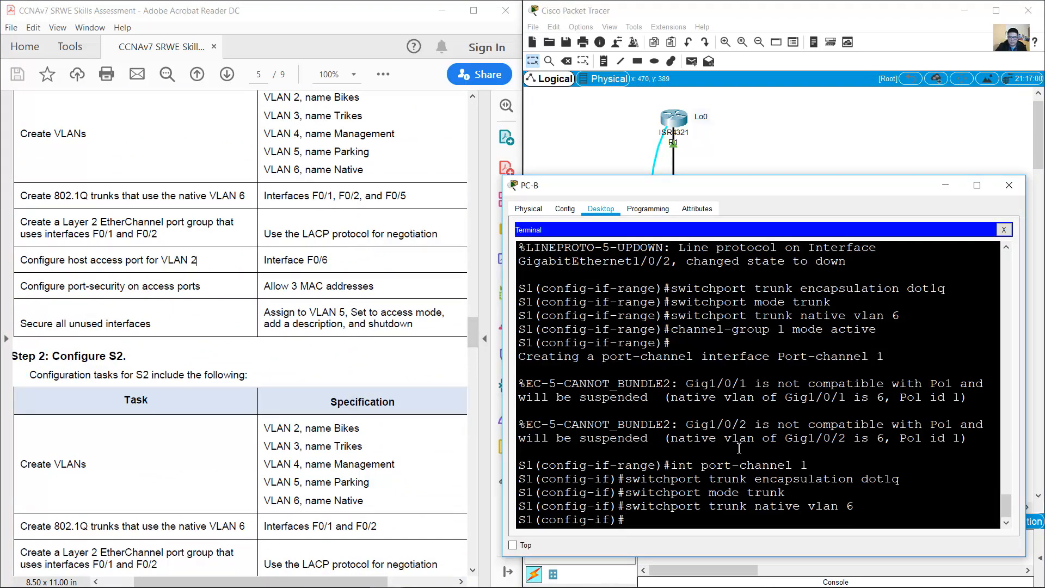
type("int g1/0/6")
key("Return")
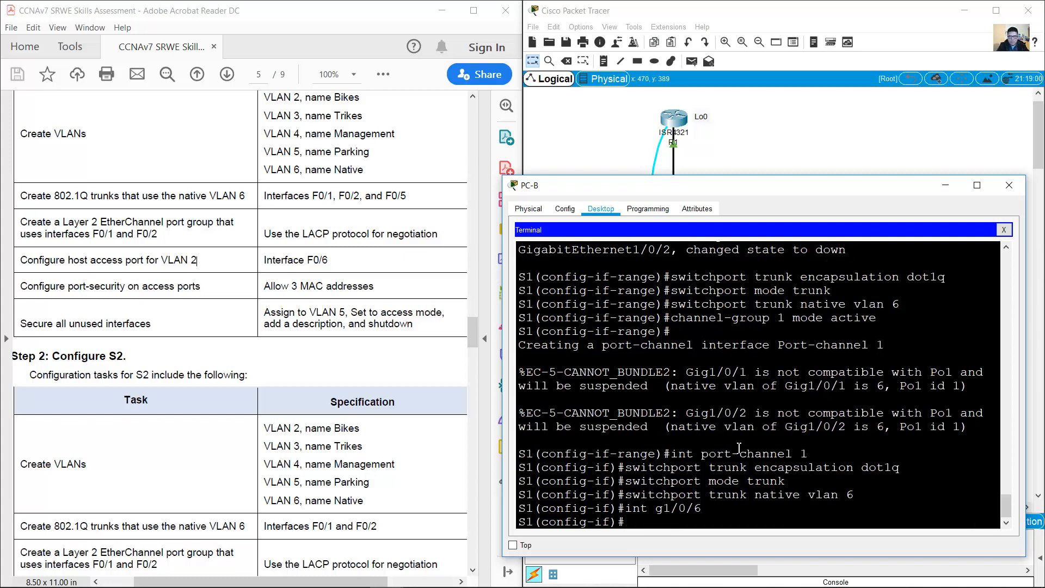
type("switchport")
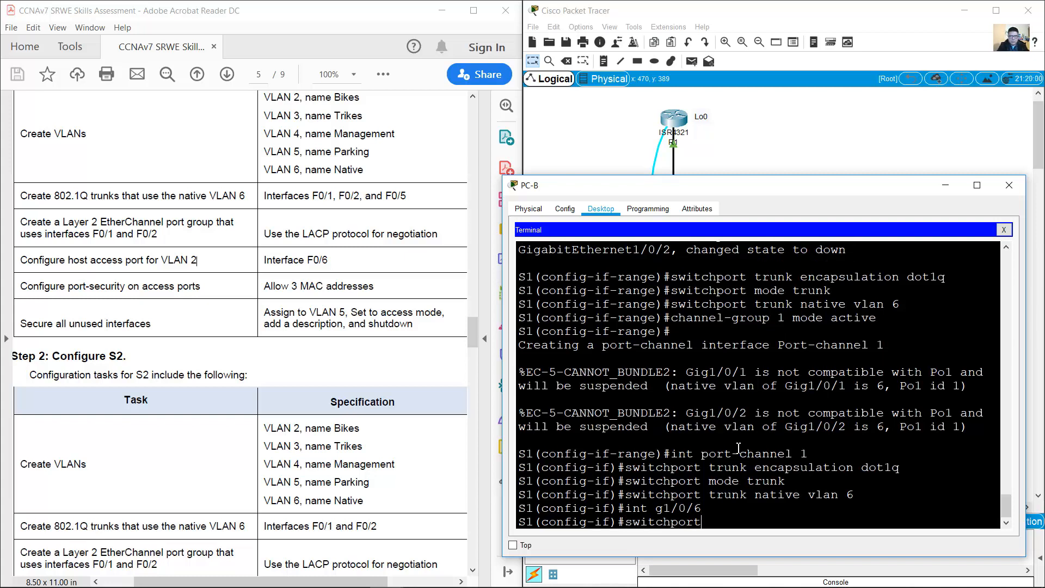
type(" mode access")
key("Return")
key("Up")
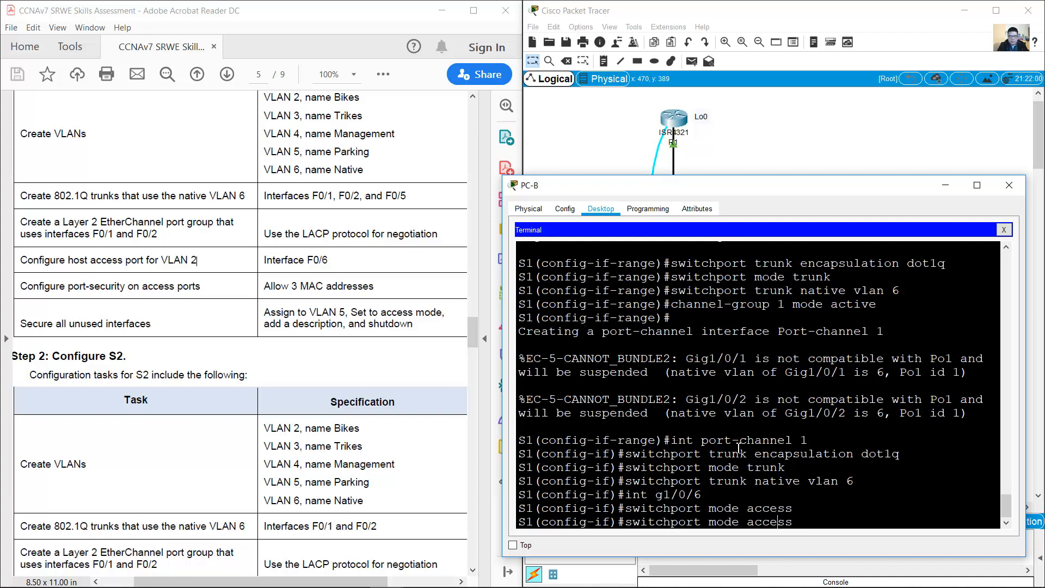
key("Left")
key("Left")
key("Left")
key("Left")
key("Left")
key("Left")
key("BackSpace")
key("BackSpace")
key("BackSpace")
key("BackSpace")
key("BackSpace")
type("n 2")
key("Return")
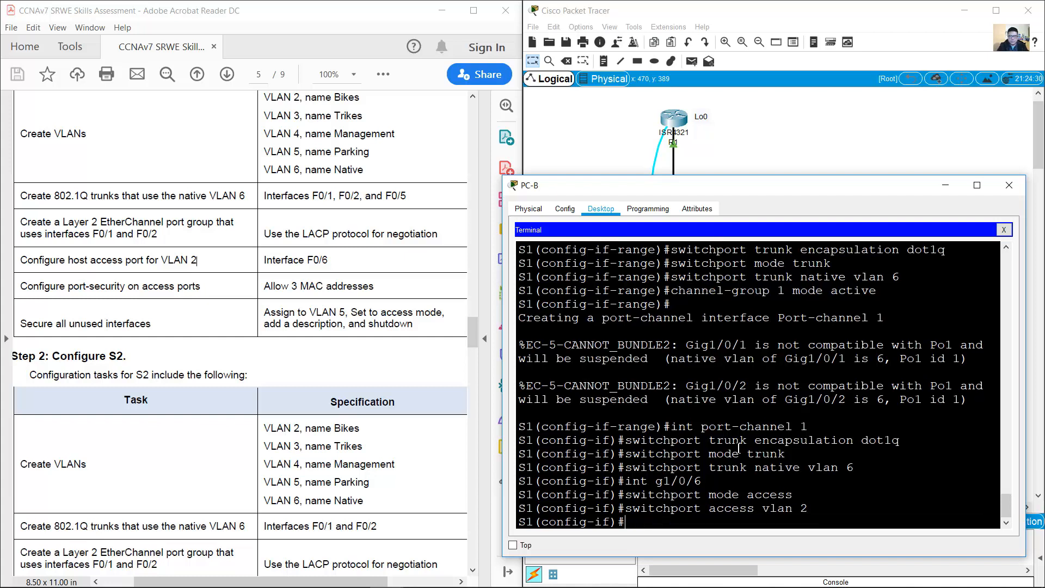
Step: Highlight the port-security task allowing 3 MAC addresses in the assessment document
left_click(316, 287)
left_click_drag(28, 287, 207, 287)
left_click_drag(278, 286, 384, 287)
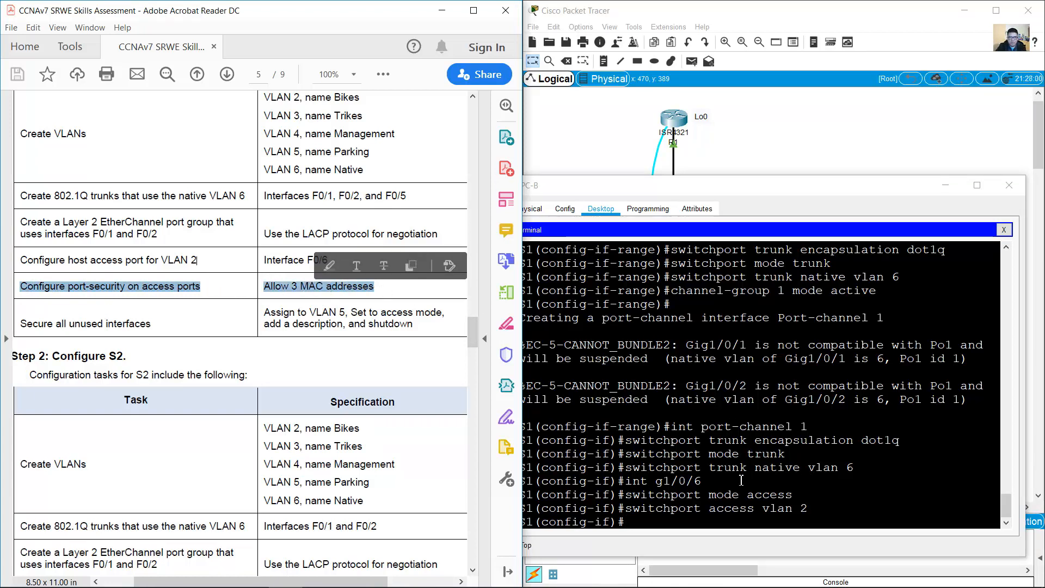
Step: Enable switchport port-security on G1/0/6 with a maximum of 3 MAC addresses
left_click_drag(628, 481, 702, 480)
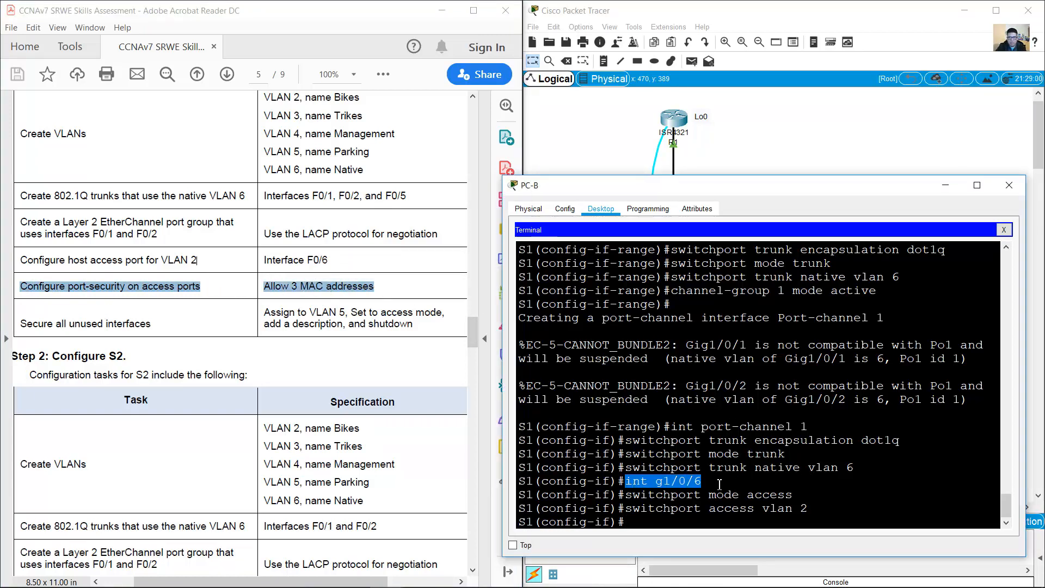
key("Up")
key("BackSpace")
key("BackSpace")
key("BackSpace")
key("BackSpace")
key("BackSpace")
key("BackSpace")
key("BackSpace")
key("BackSpace")
key("BackSpace")
key("BackSpace")
key("BackSpace")
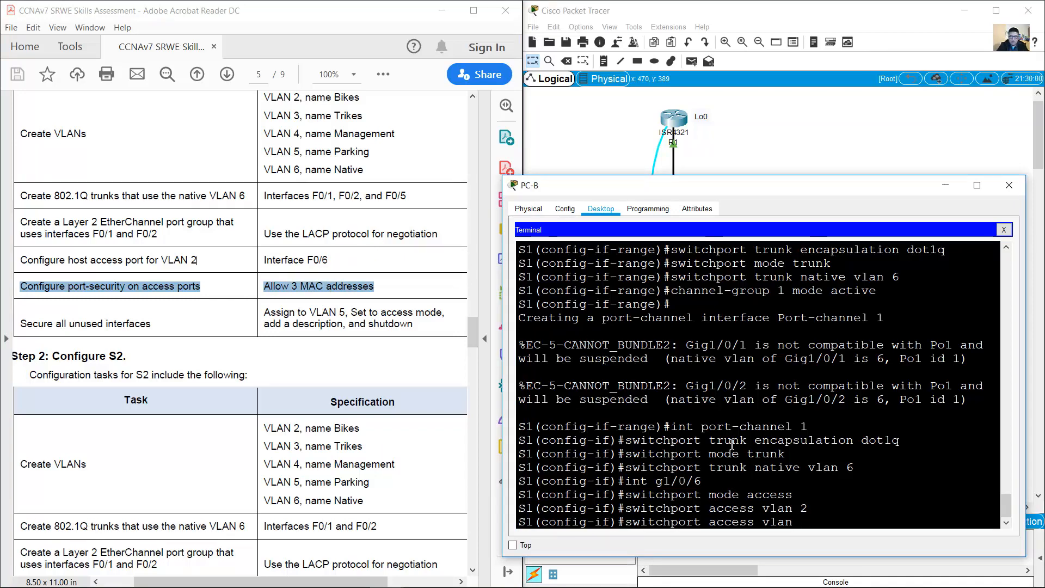
type("port-security")
key("Return")
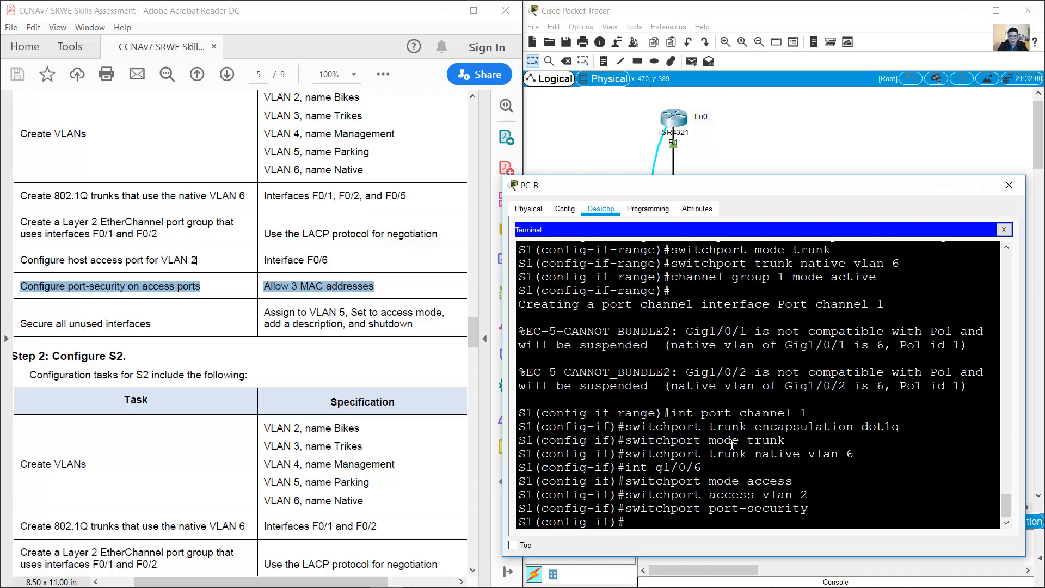
key("Up")
type("maxi")
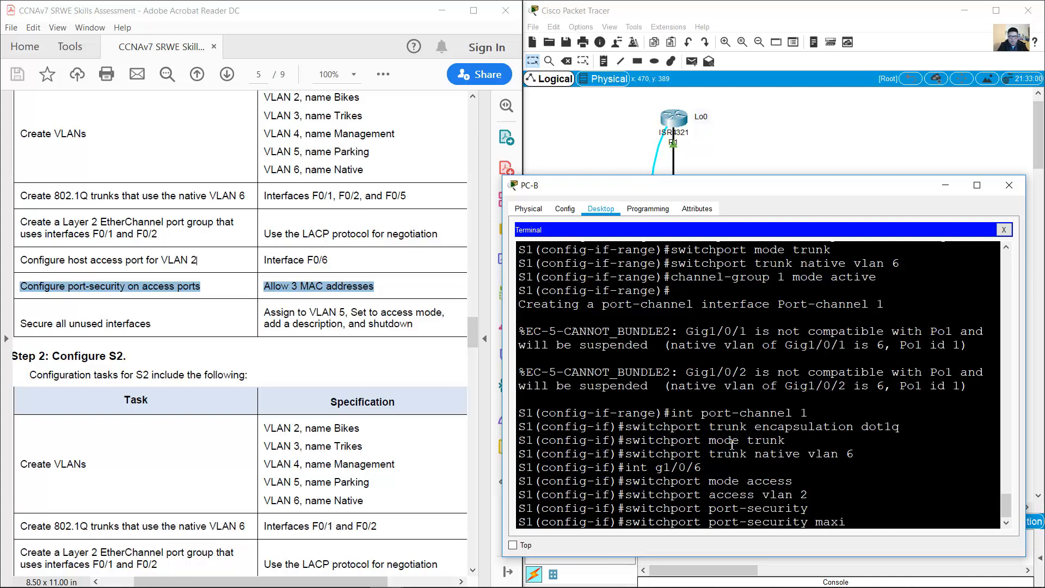
type("mum 3")
key("Return")
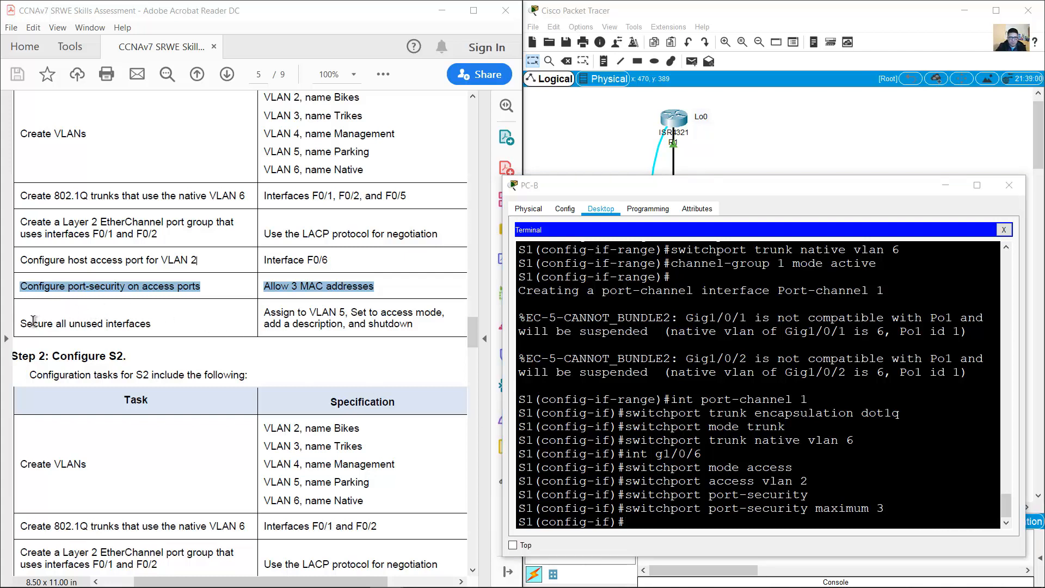
left_click_drag(34, 321, 147, 324)
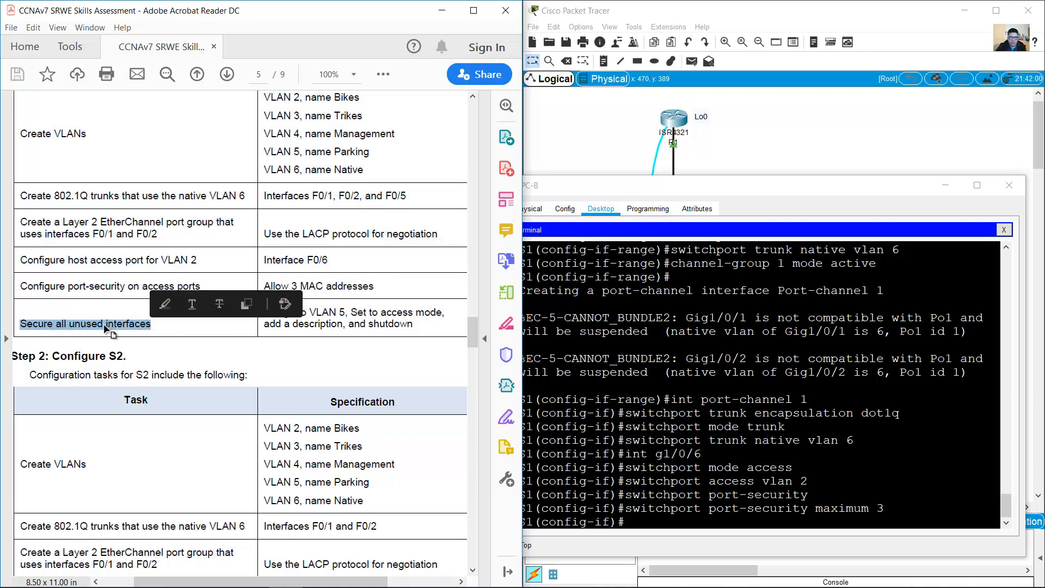
left_click(687, 521)
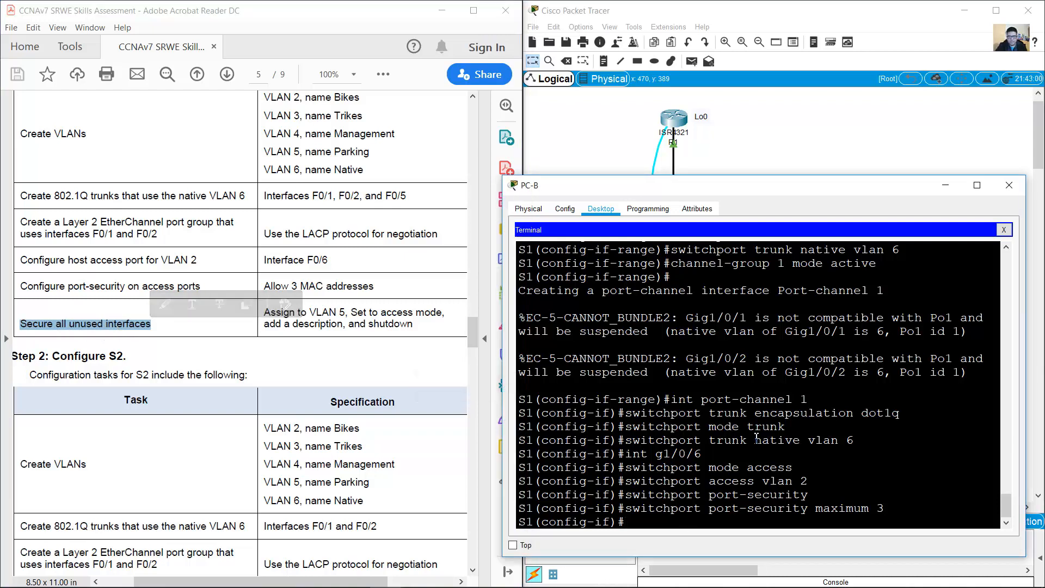
left_click(763, 136)
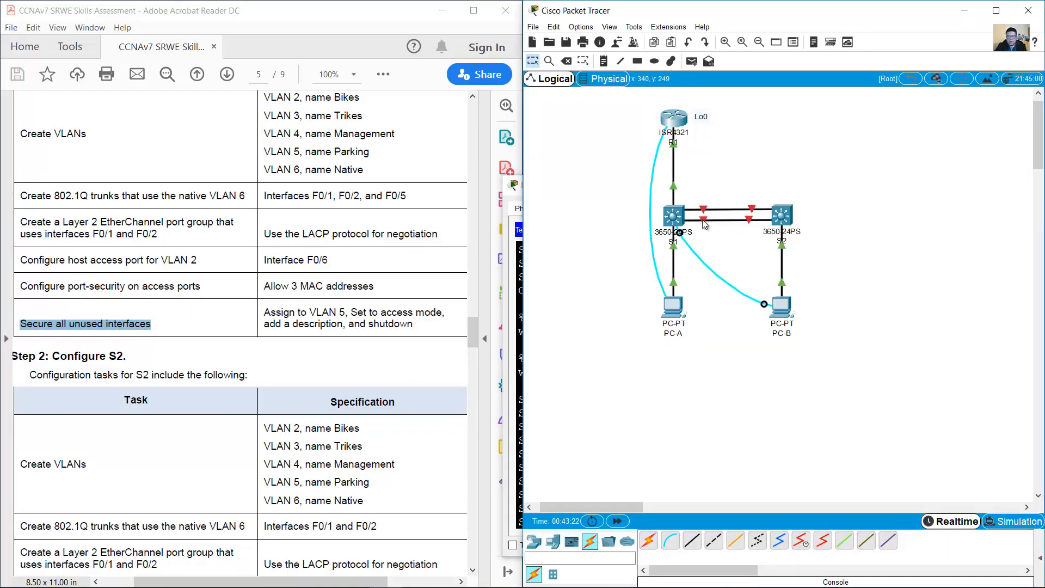
mouse_move(706, 224)
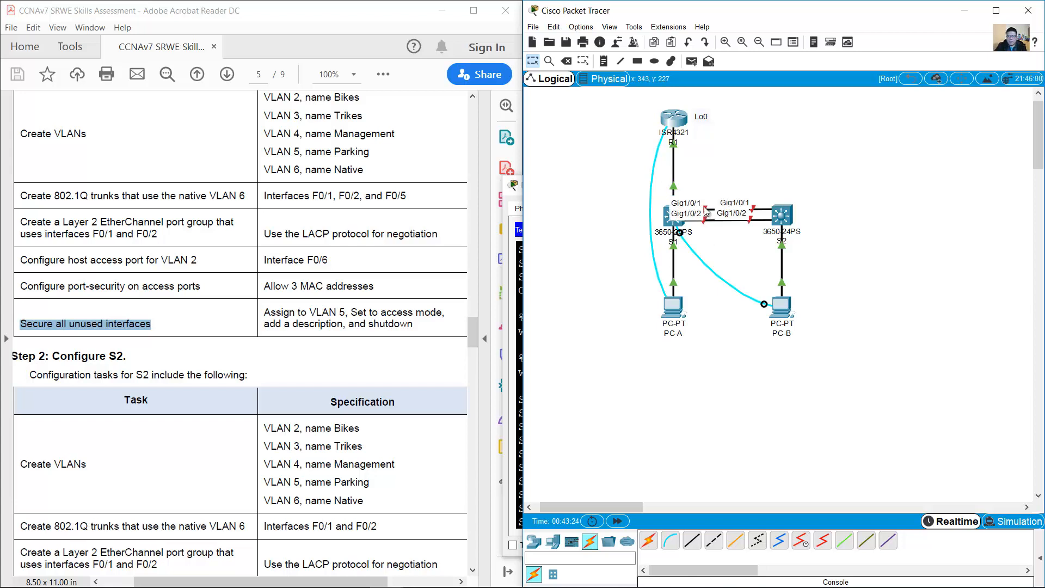
mouse_move(673, 184)
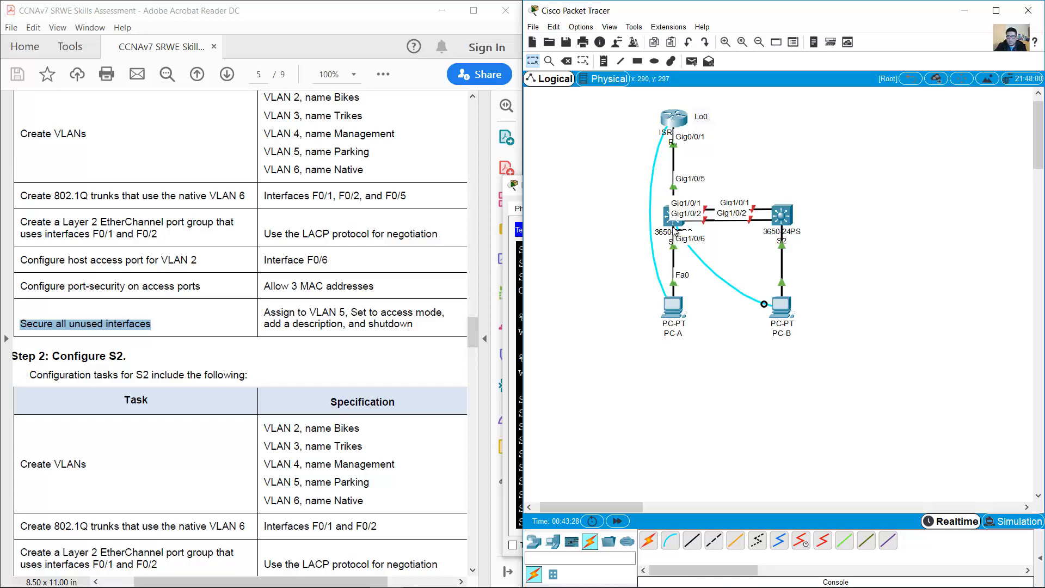
left_click(782, 313)
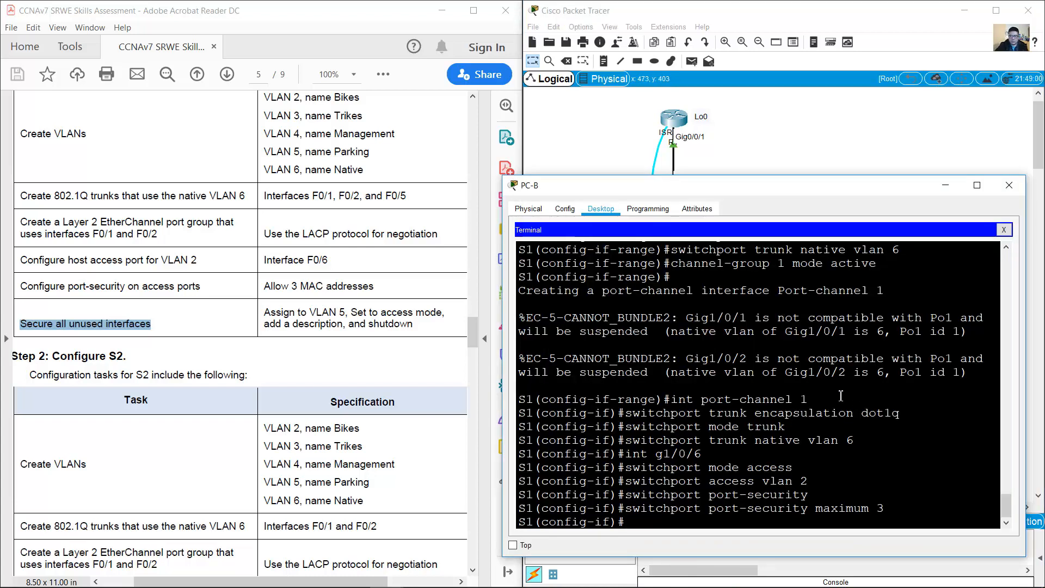
type("int range")
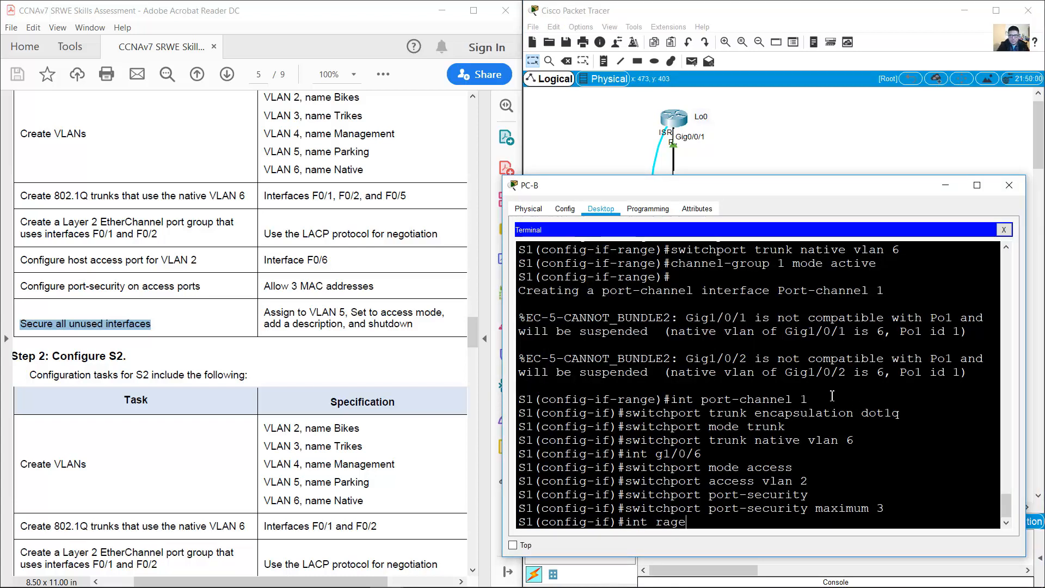
Step: Select S1's interface range G1/0/3–4 and check the unused-interface specification
key("BackSpace")
key("BackSpace")
type("nge ")
type("g170")
type("/3-4")
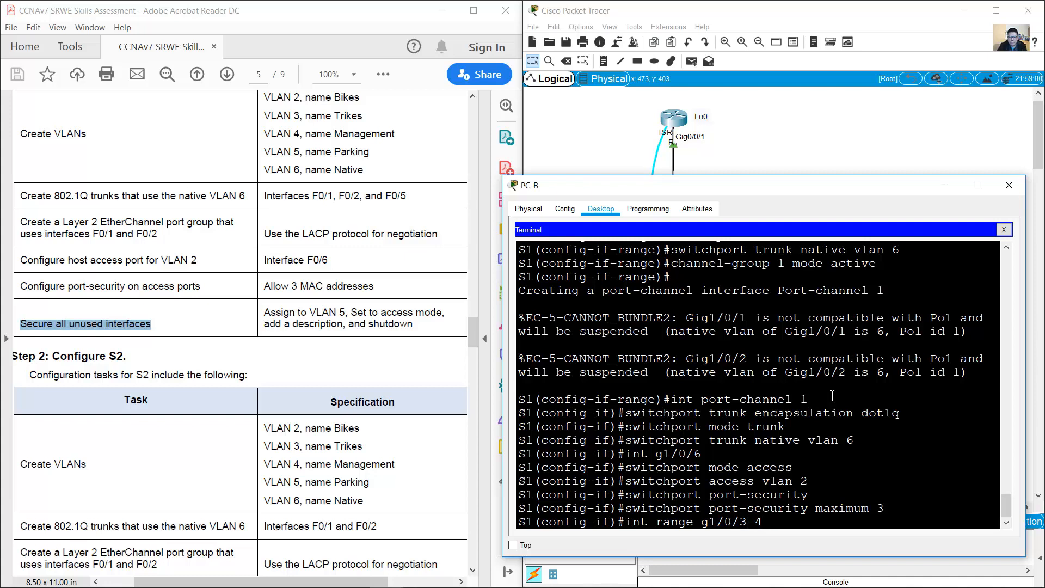
key("Return")
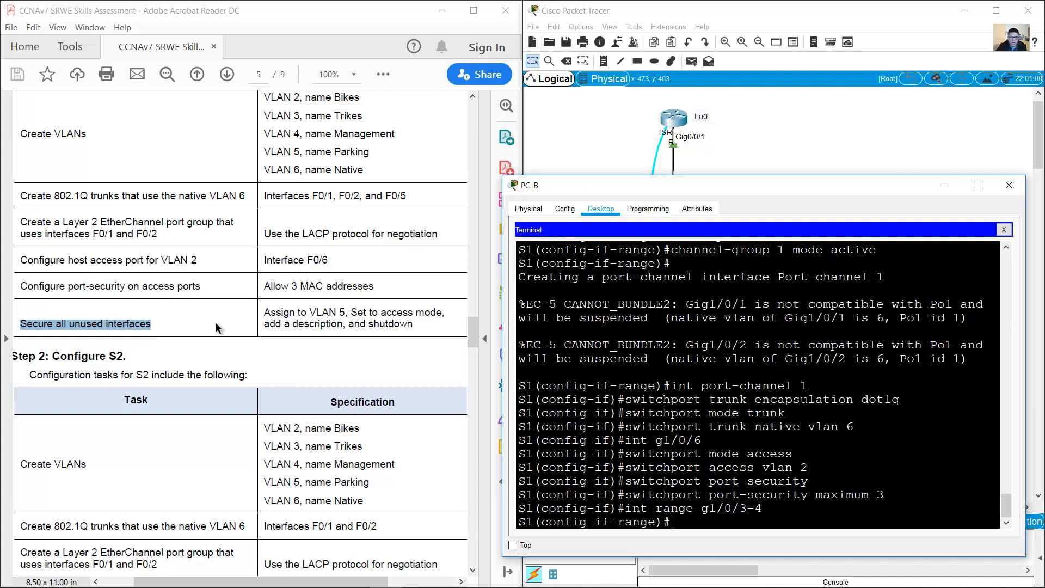
left_click(263, 313)
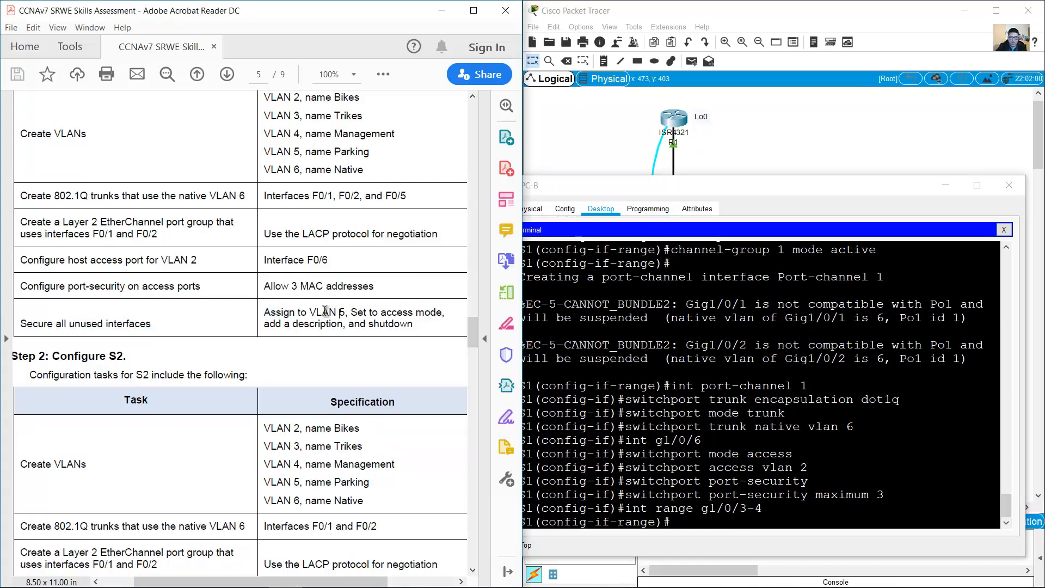
left_click_drag(264, 313, 413, 325)
left_click(776, 400)
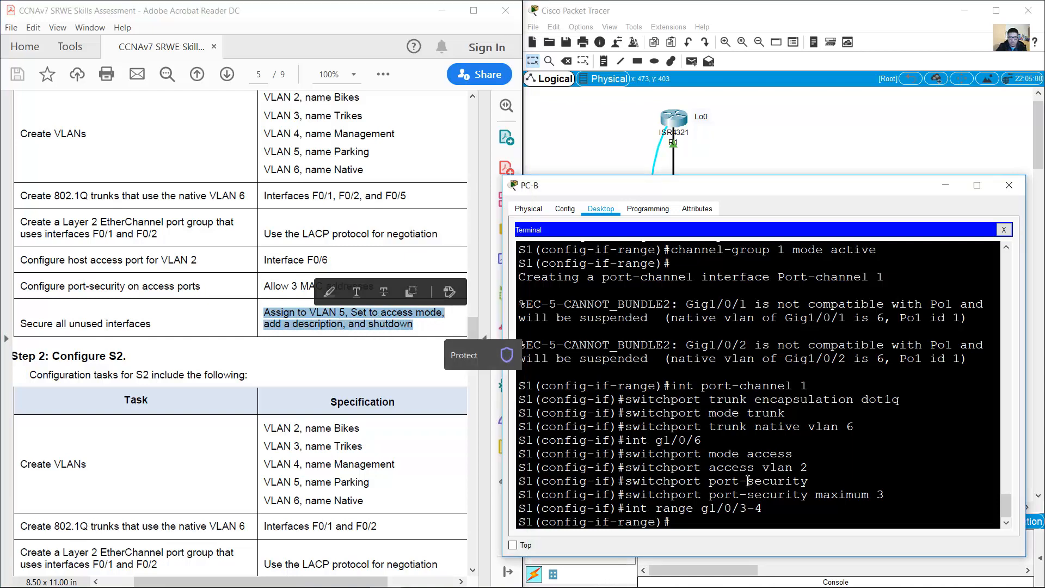
Step: Make G1/0/3–4 access ports in VLAN 5, described 'Not In Use', and shut them down
type("s")
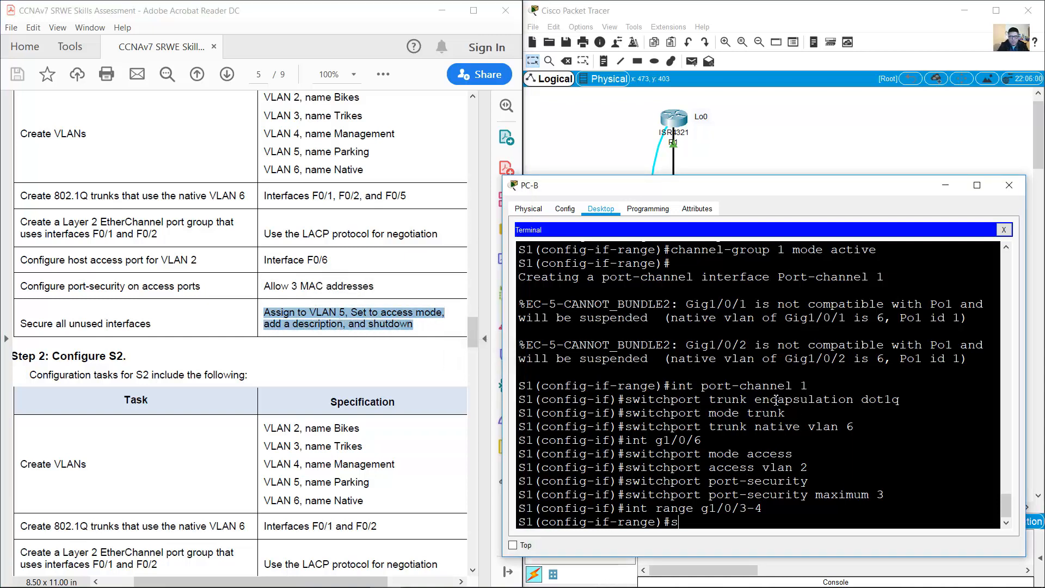
type("witchport mode access")
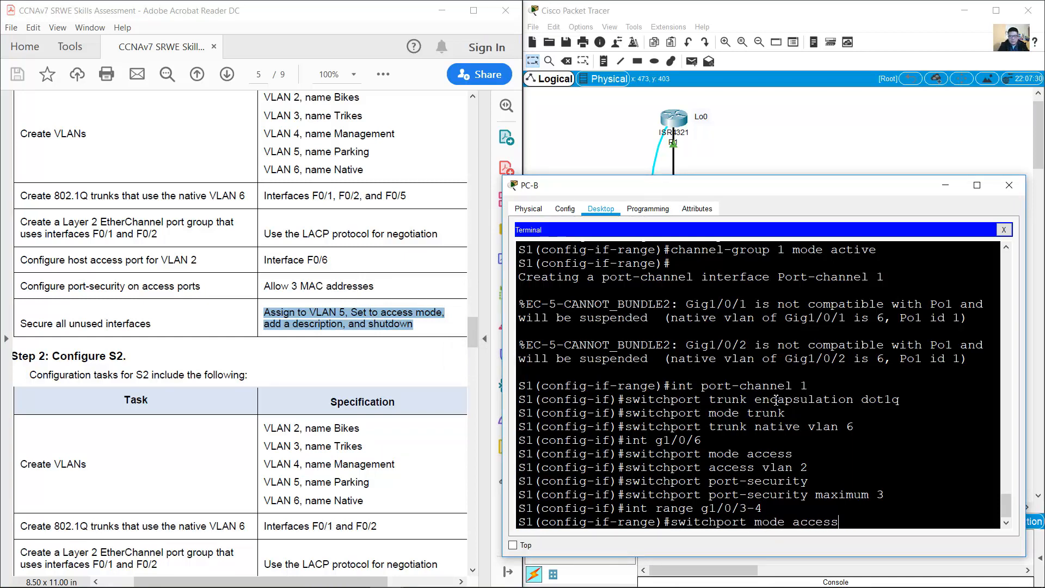
key("Return")
key("Up")
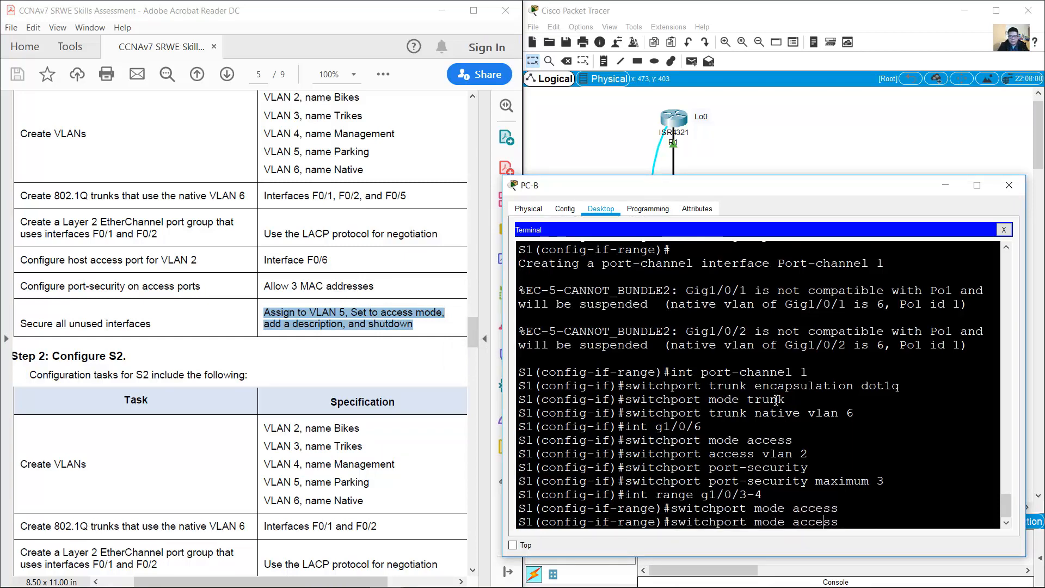
key("Left")
key("Left")
key("Left")
key("Left")
key("Left")
key("Left")
key("BackSpace")
key("BackSpace")
key("BackSpace")
key("BackSpace")
key("BackSpace")
type("vlan 5")
key("Return")
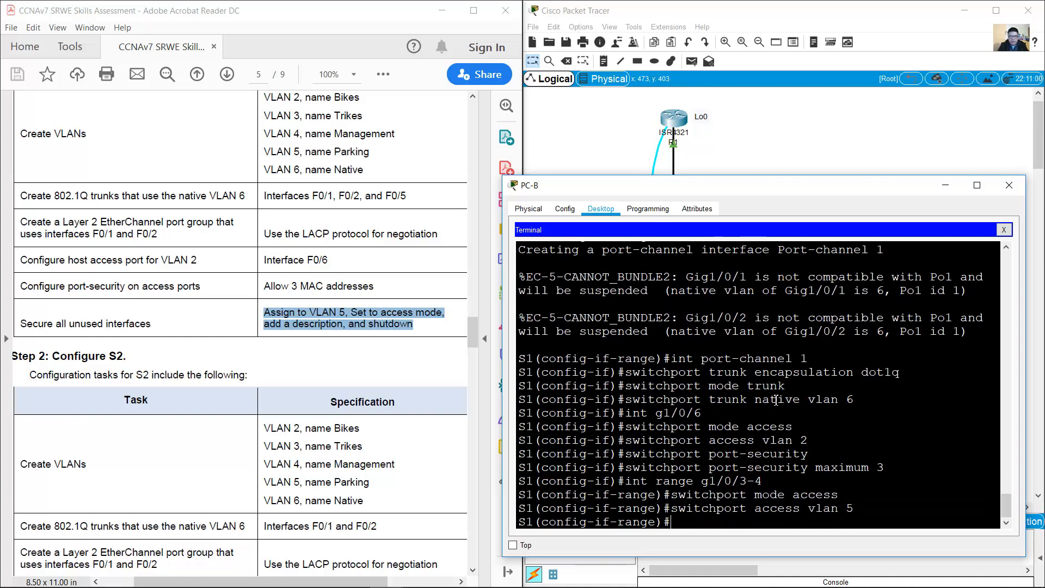
type("description")
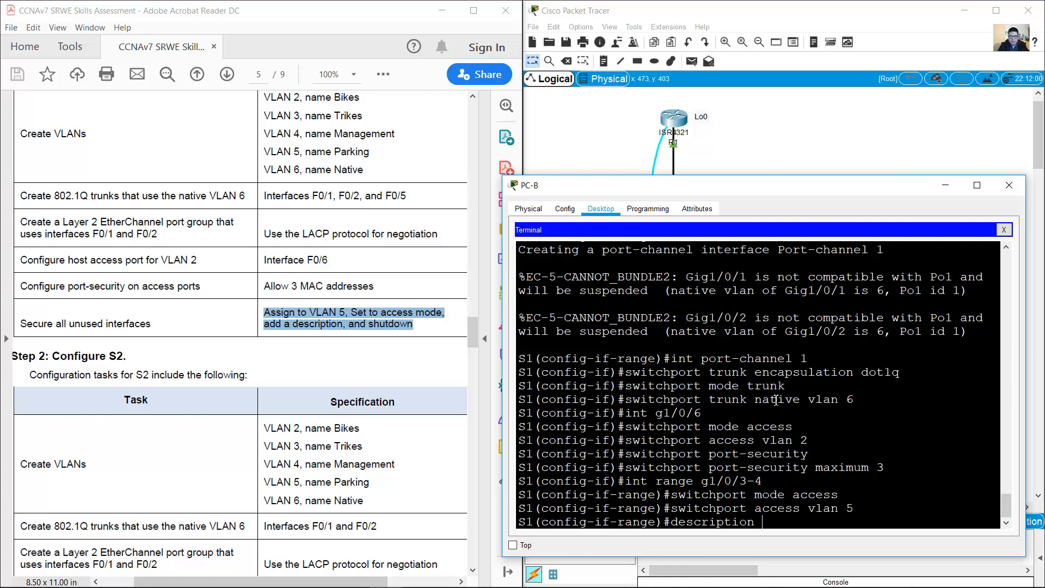
type(" Not In Use")
key("Return")
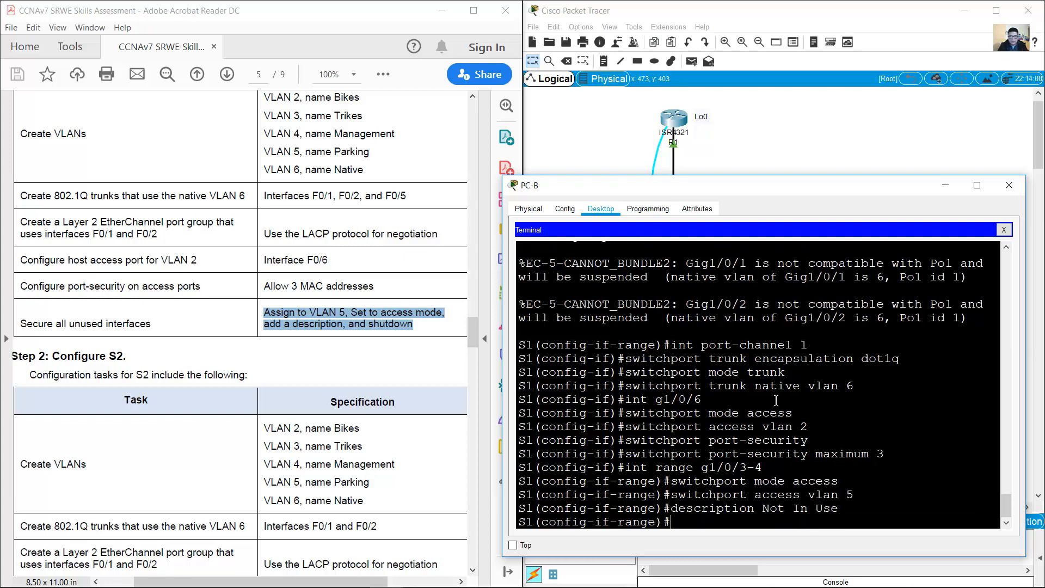
type("shutdown")
key("Return")
key("Return")
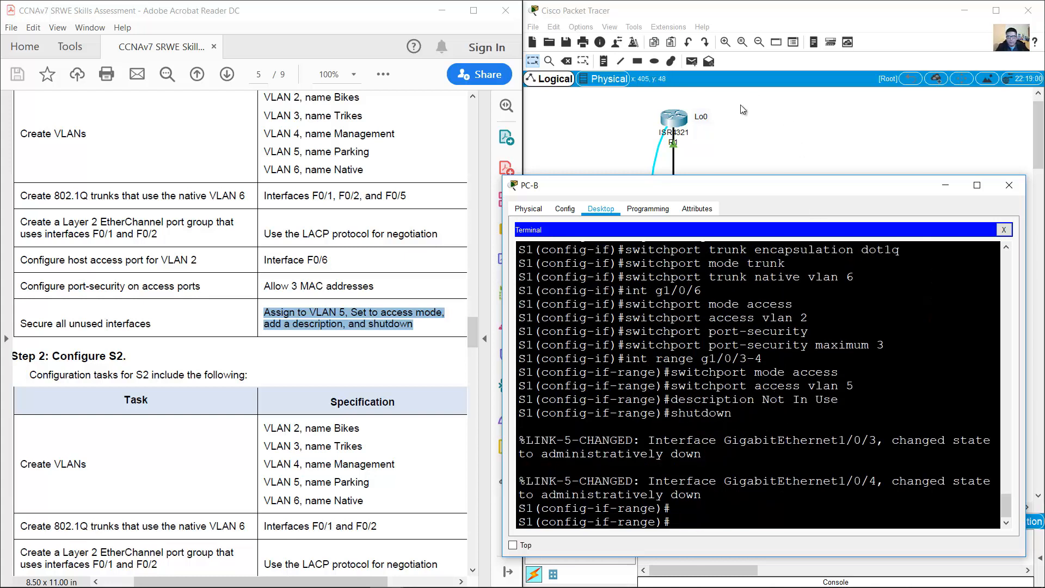
Step: Select S1's interface range G1/0/7–24 in the console terminal
left_click(734, 139)
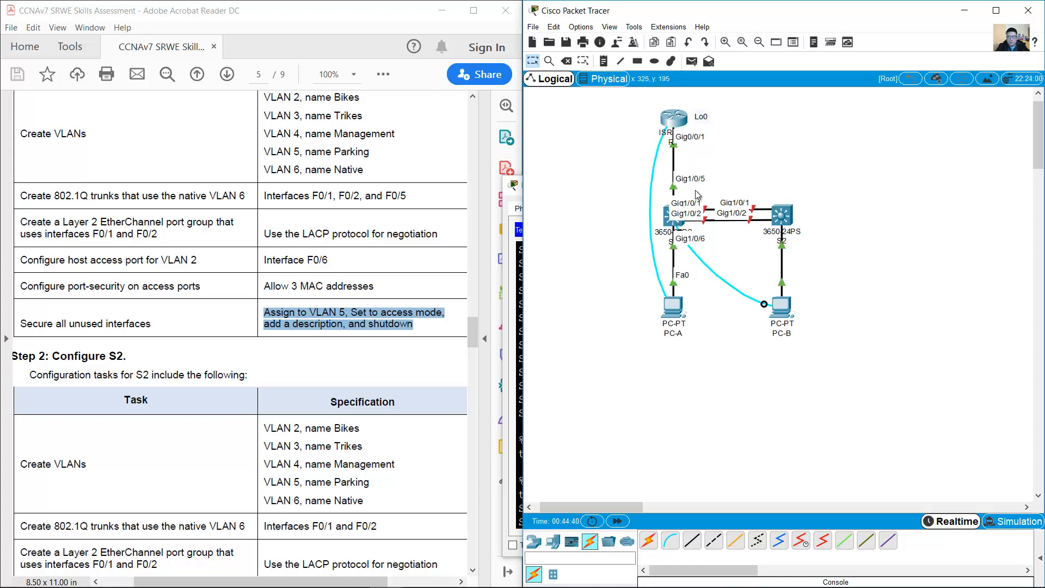
left_click(782, 308)
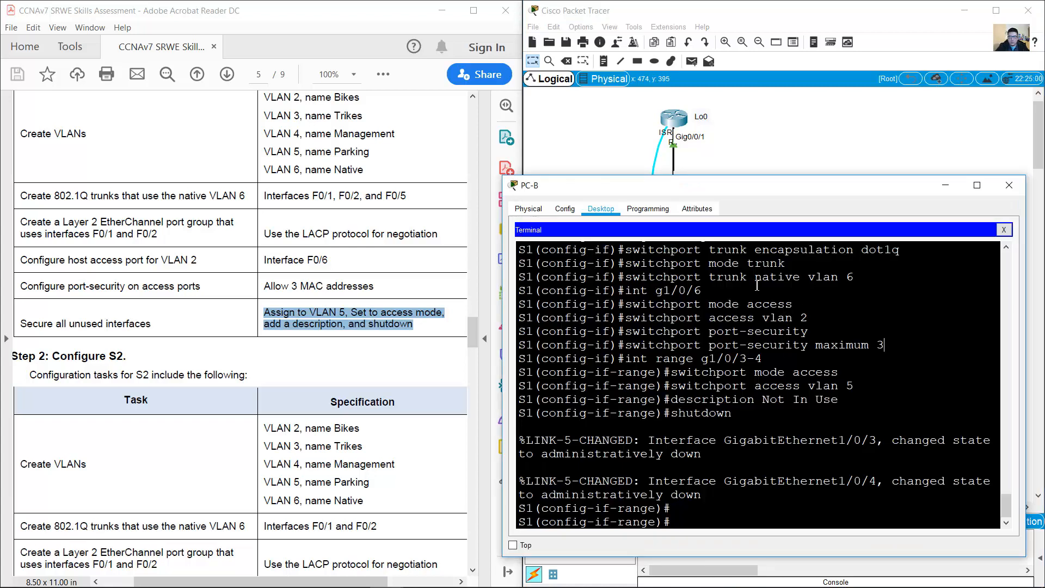
key("Up")
key("Up")
key("Up")
key("Up")
key("Up")
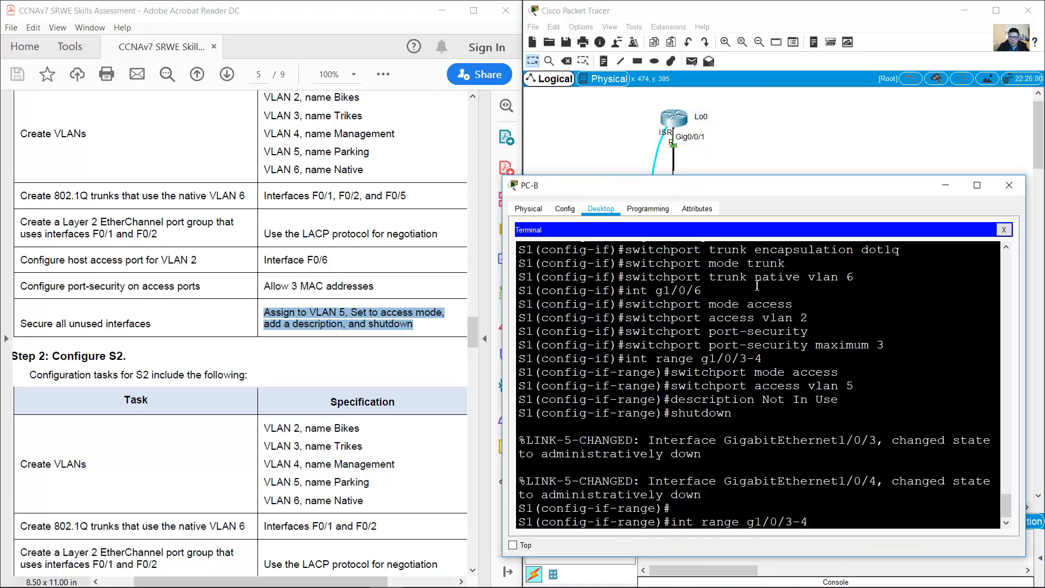
key("BackSpace")
key("BackSpace")
key("BackSpace")
type("7-24")
key("Return")
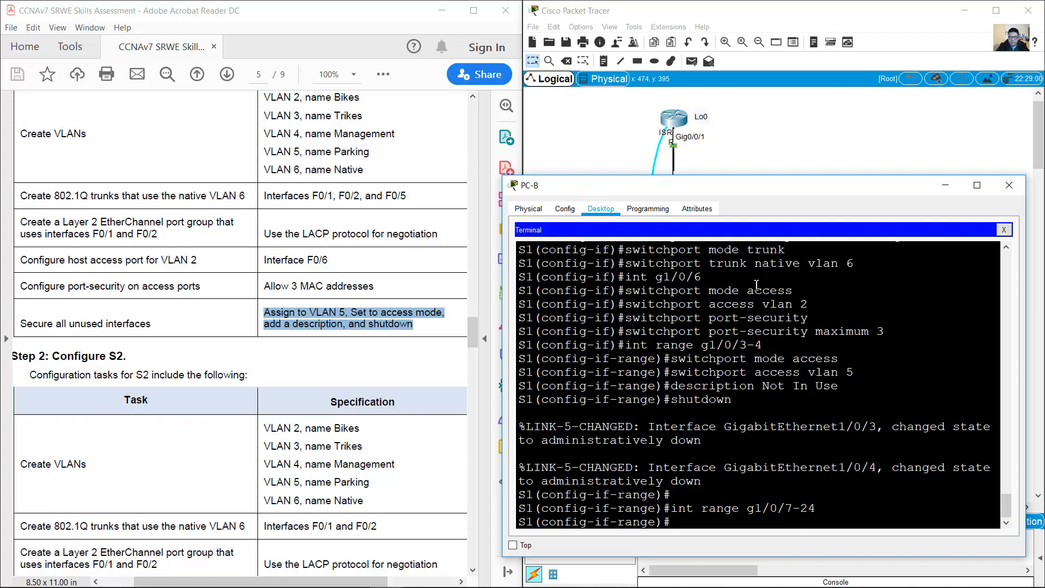
Step: Set G1/0/7–24 to access mode, VLAN 5, description 'Not In Use', and shutdown
key("Up")
key("Up")
key("Up")
key("Up")
key("Up")
key("Return")
key("Up")
key("Up")
key("Up")
key("Up")
key("Up")
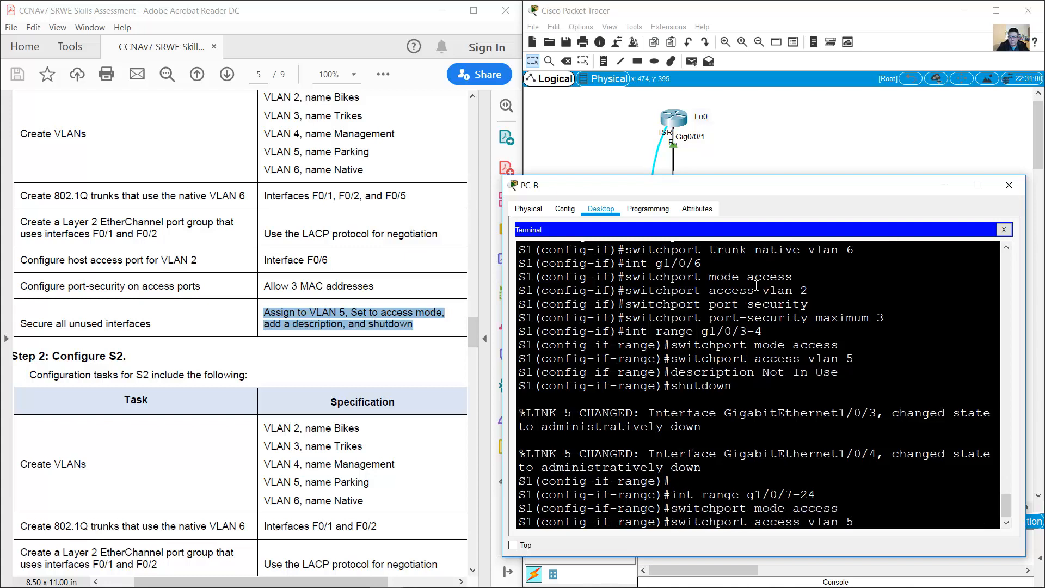
key("Return")
key("Up")
key("Up")
key("Up")
key("Up")
key("Up")
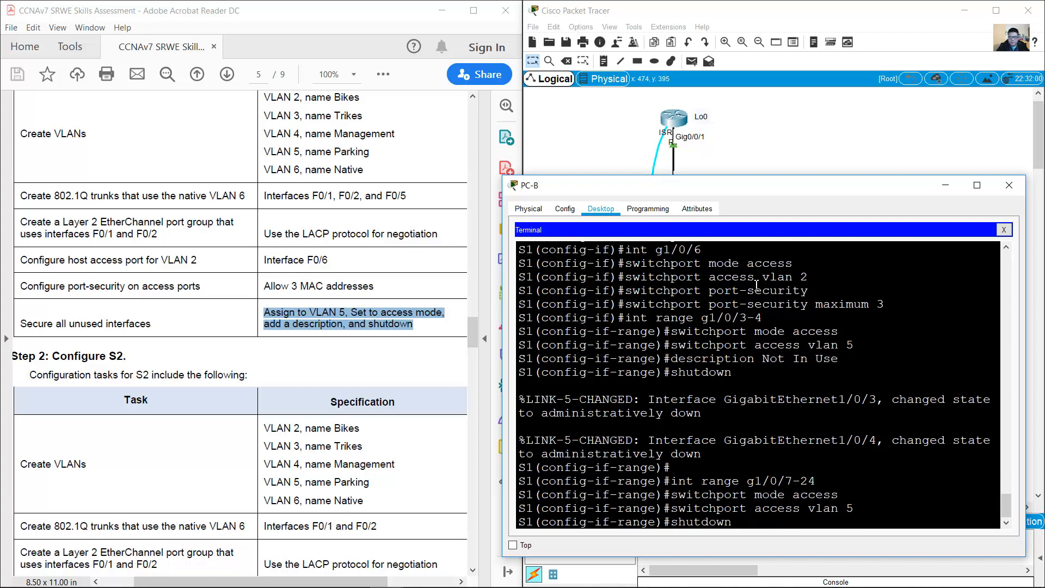
key("Return")
key("Up")
key("Up")
key("Up")
key("Up")
key("Up")
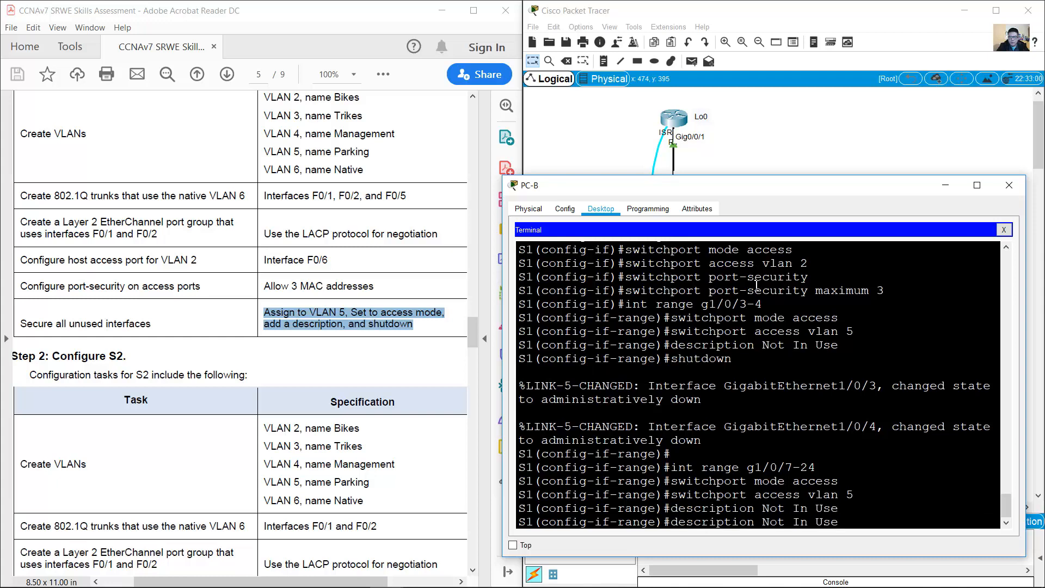
key("Return")
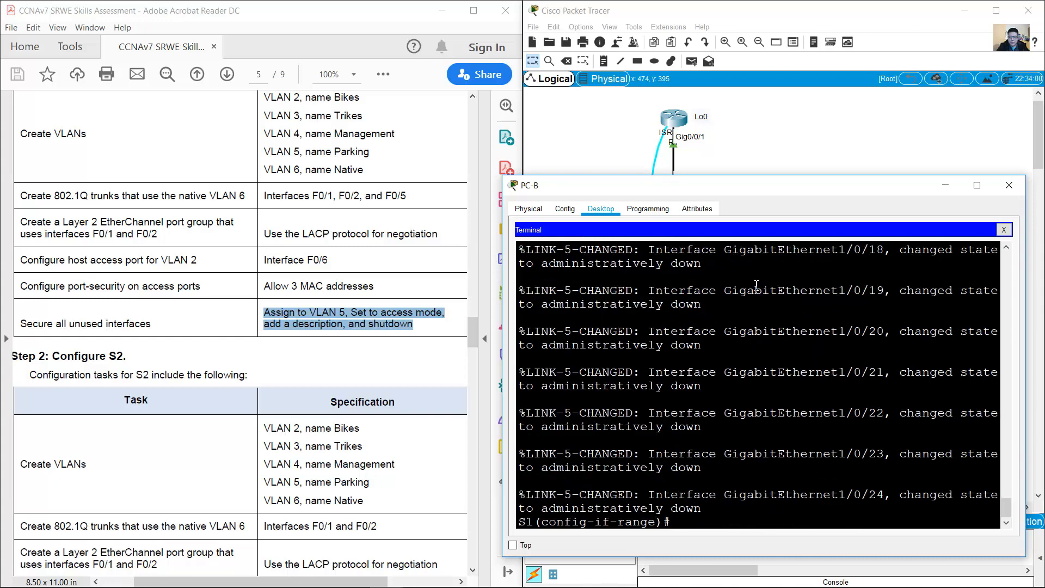
scroll(755, 284, "up", 14)
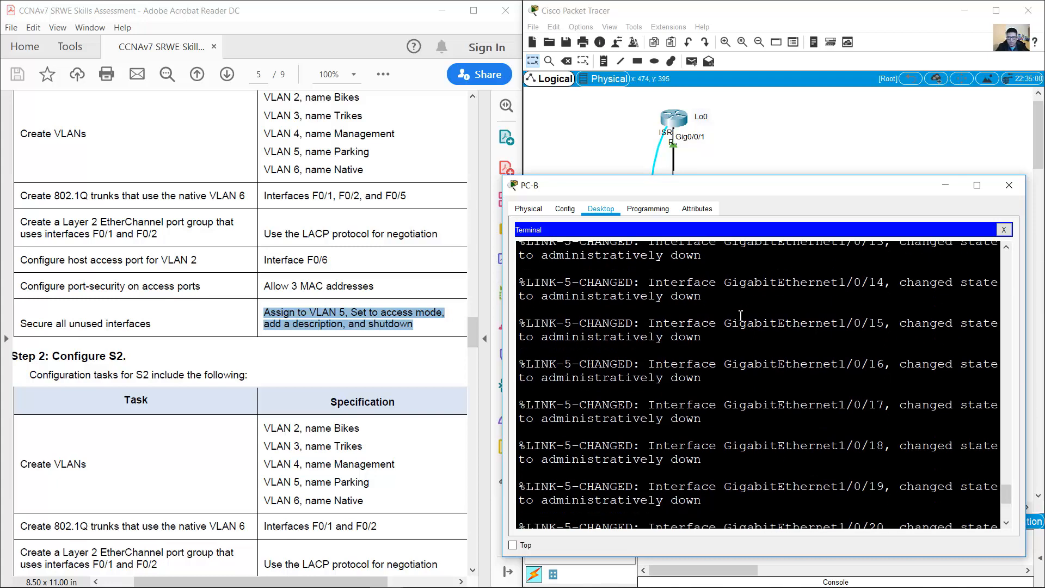
scroll(727, 322, "down", 14)
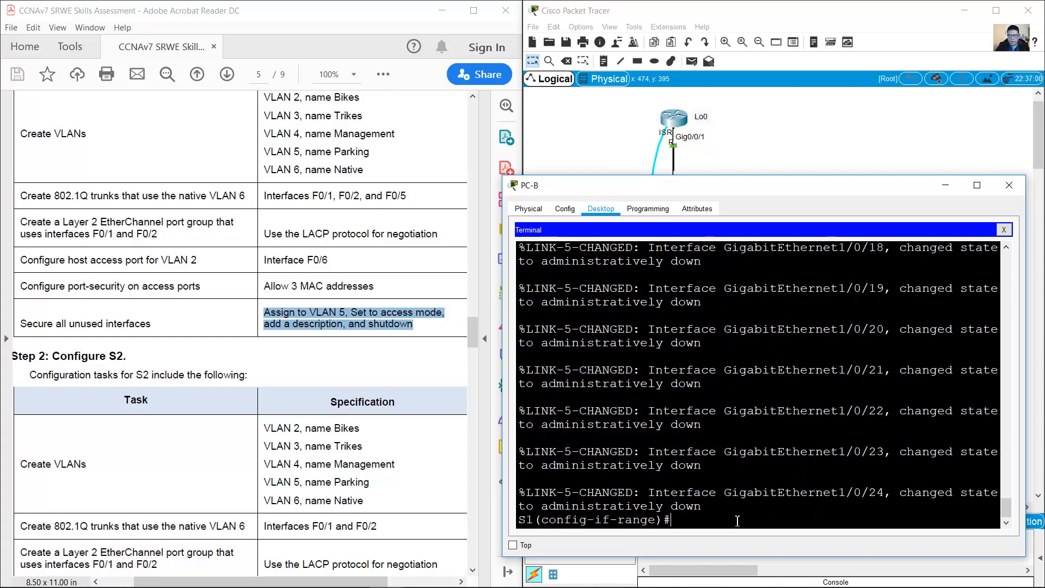
left_click(756, 119)
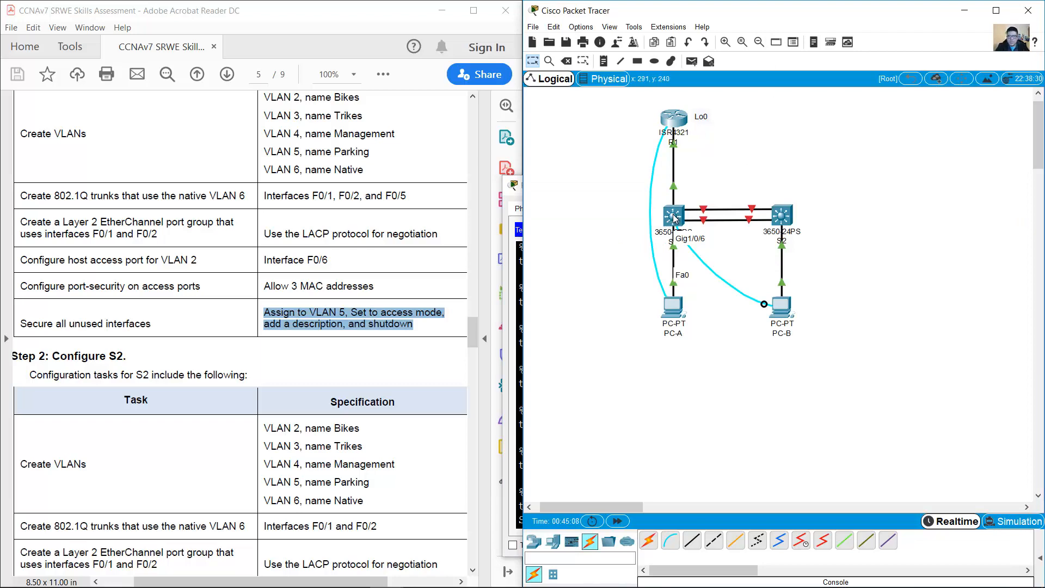
mouse_move(675, 218)
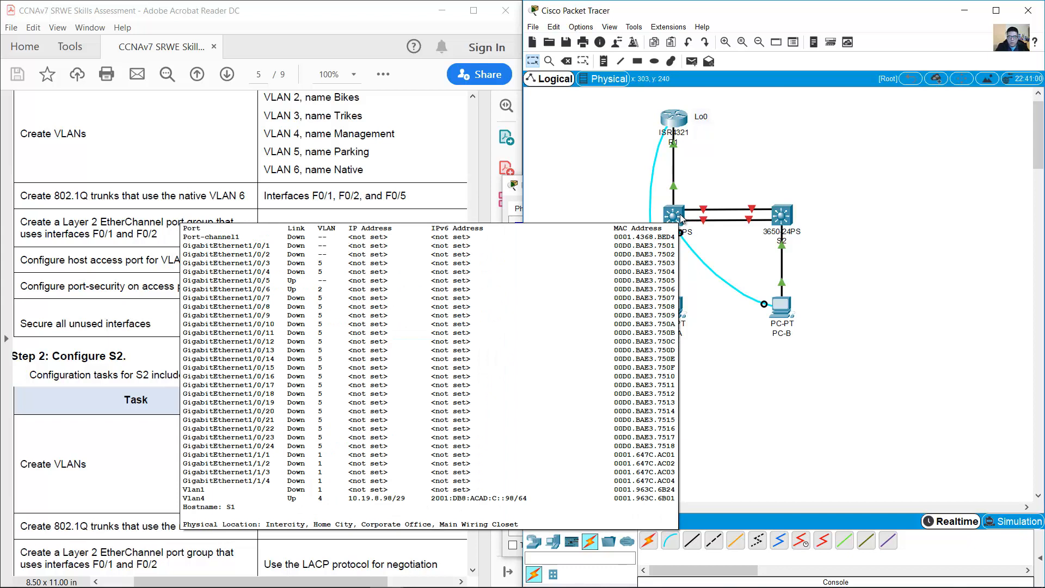
Step: Select S1's interface range G1/1/1–4 and set those ports to access mode
left_click(775, 304)
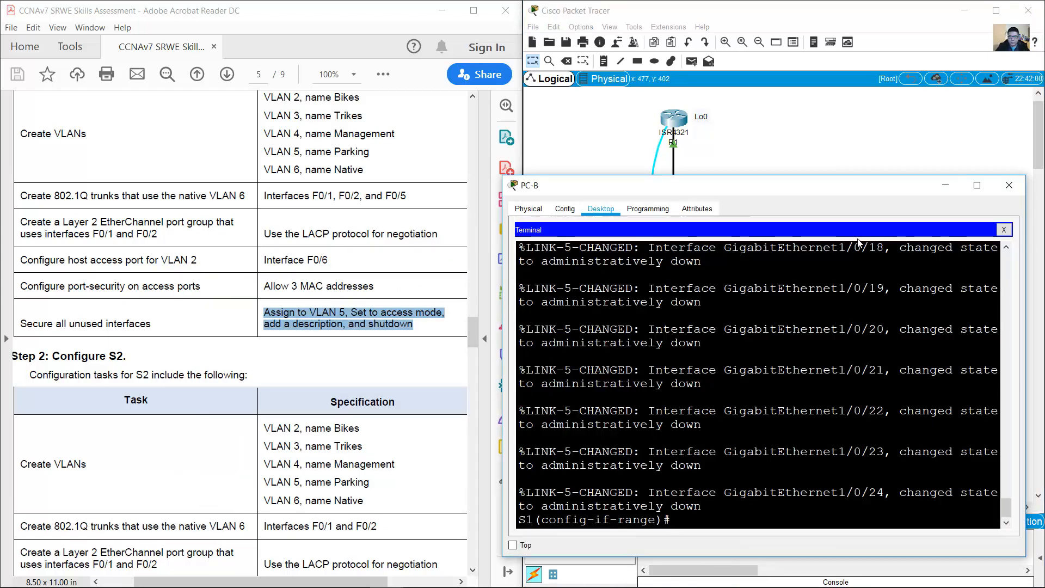
key("Up")
key("Up")
key("Up")
key("Up")
key("Up")
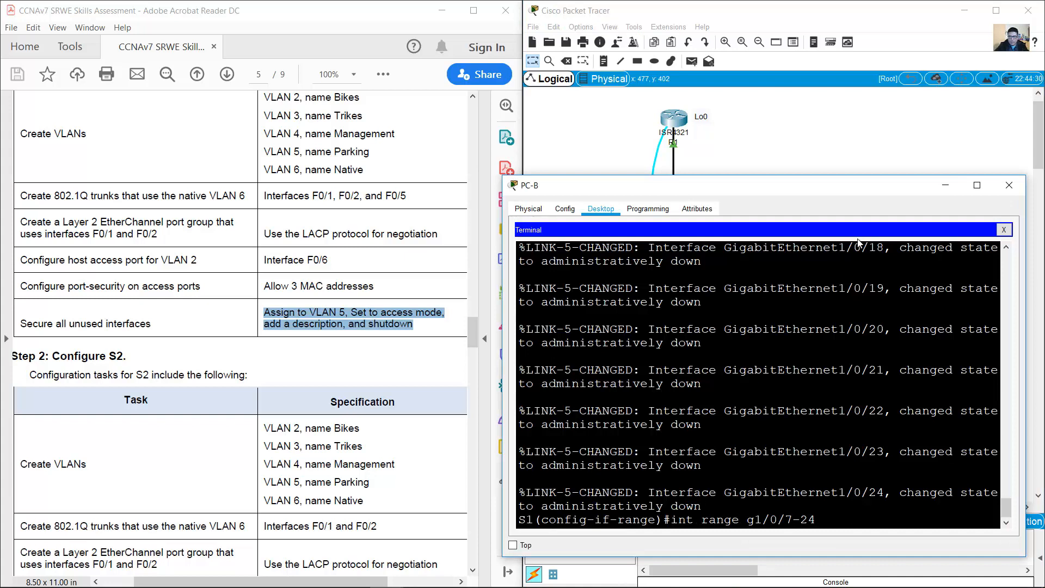
key("BackSpace")
key("Return")
type("switchport mode access")
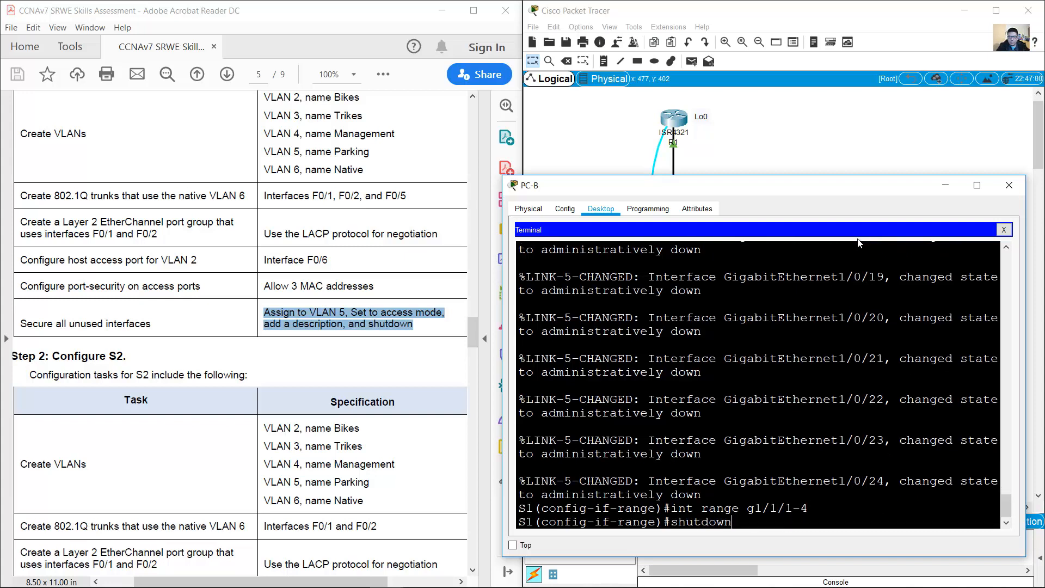
key("Return")
Step: Assign G1/1/1–4 to VLAN 5, describe them 'Not In Use', and shut them down
key("Up")
key("Up")
key("Up")
key("Up")
key("Up")
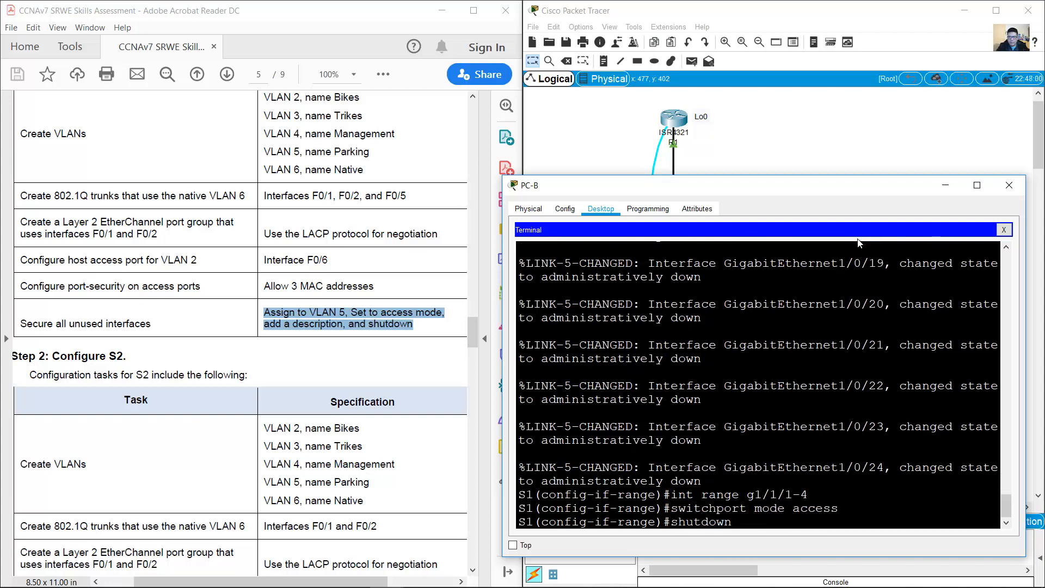
key("Return")
key("Up")
key("Up")
key("Up")
key("Up")
key("Up")
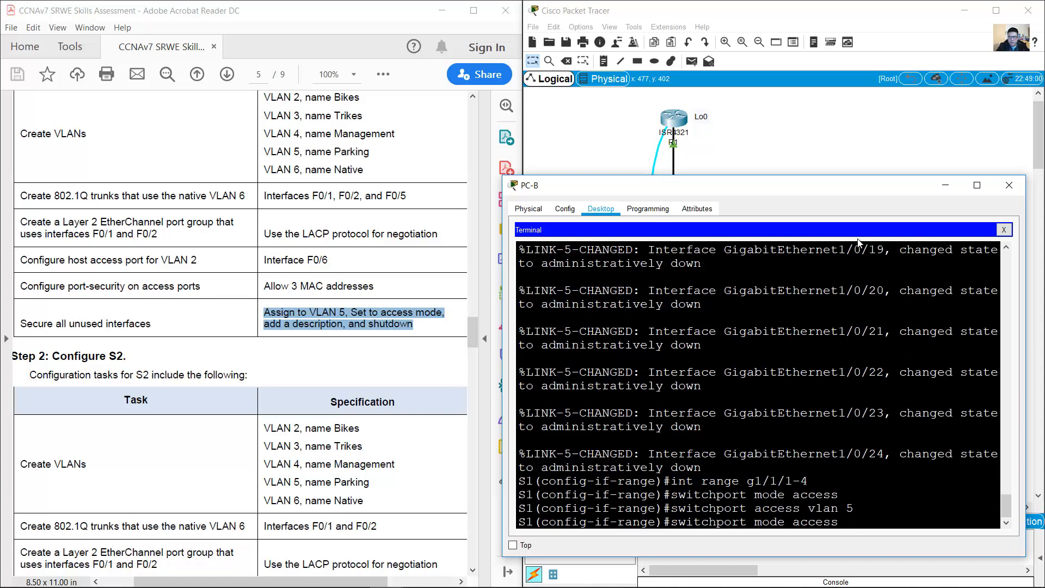
key("Return")
key("Up")
key("Up")
key("Up")
key("Up")
key("Up")
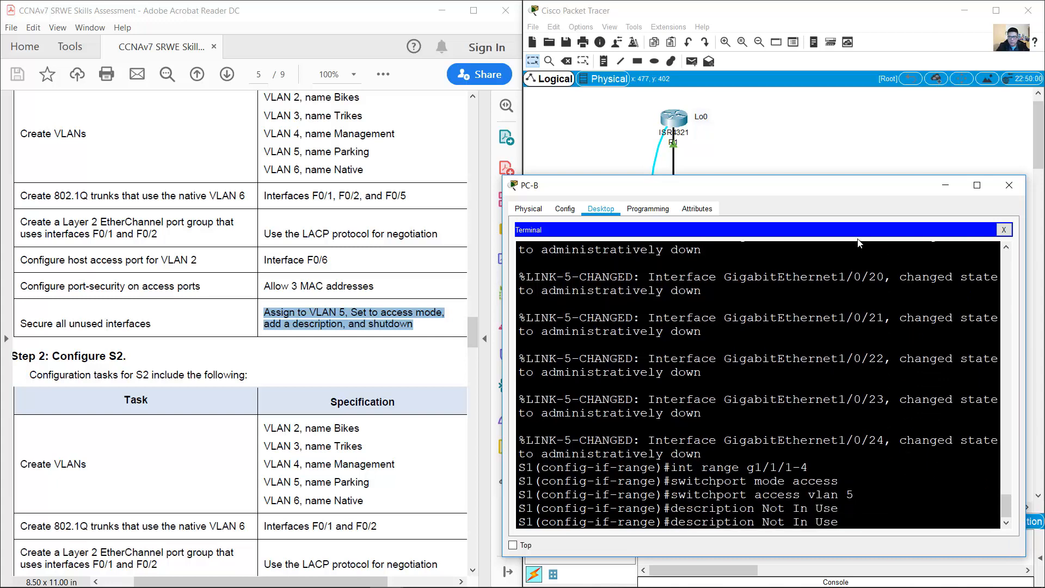
key("Return")
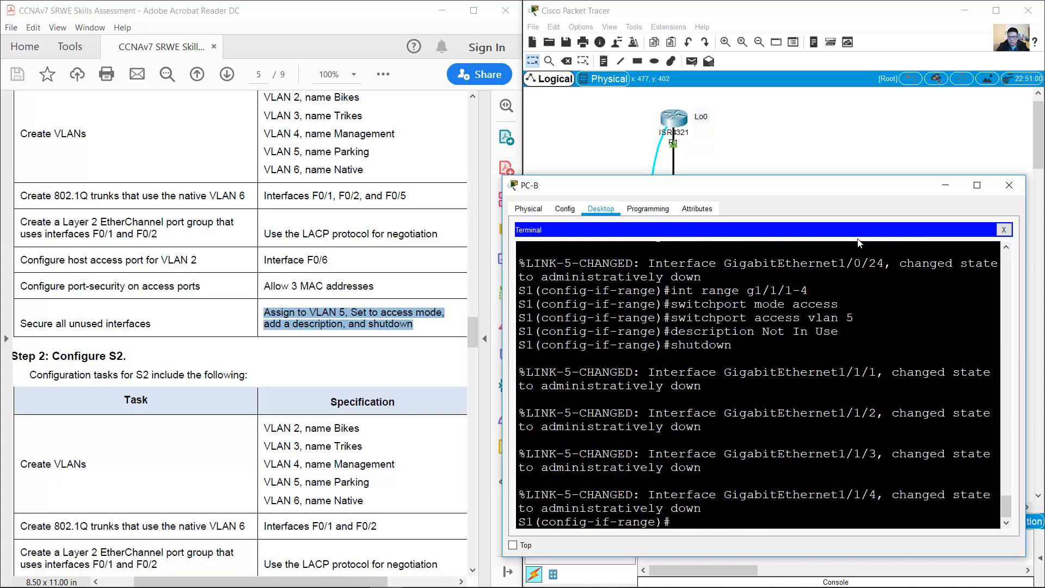
key("Return")
left_click(389, 307)
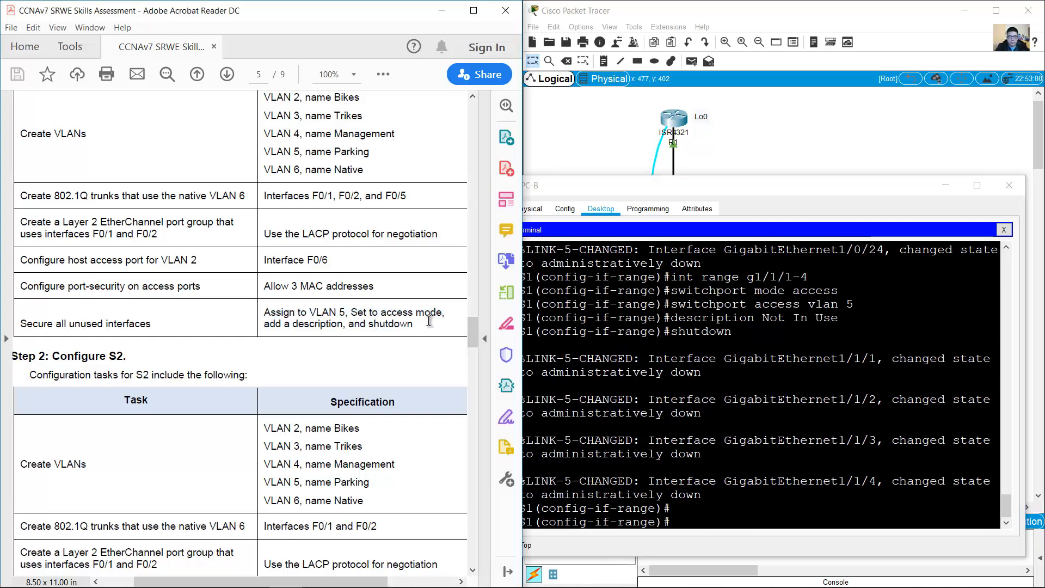
scroll(469, 340, "down", 6)
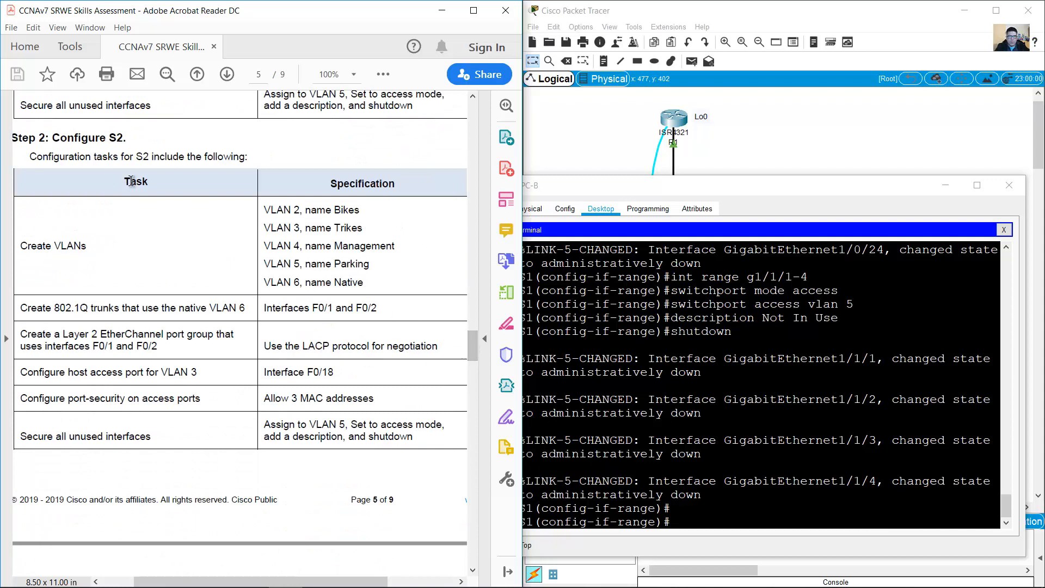
Step: Connect PC-B's console cable to S2's Console port and open PC-B's window
left_click_drag(53, 138, 126, 140)
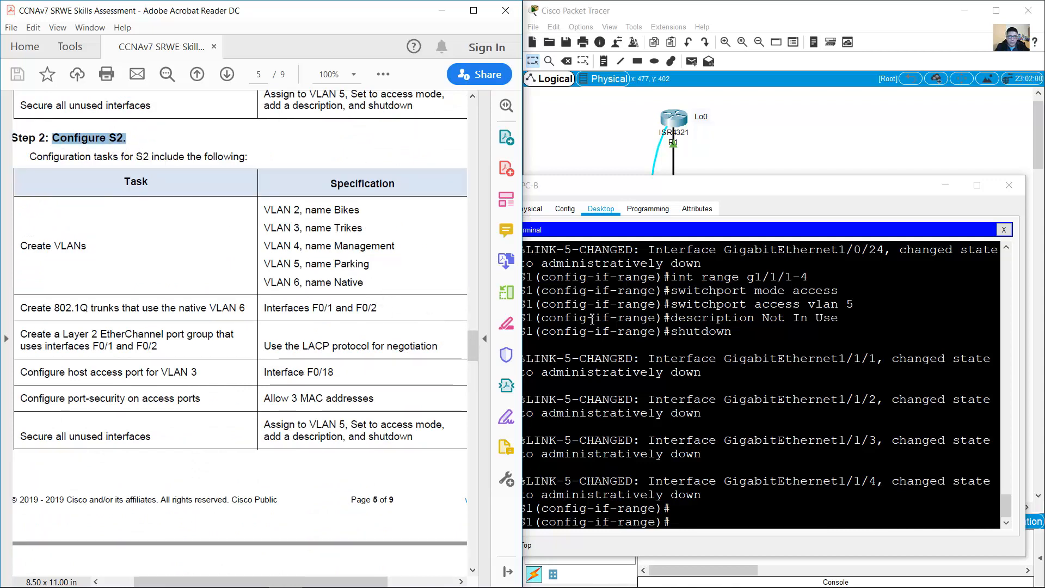
left_click(900, 136)
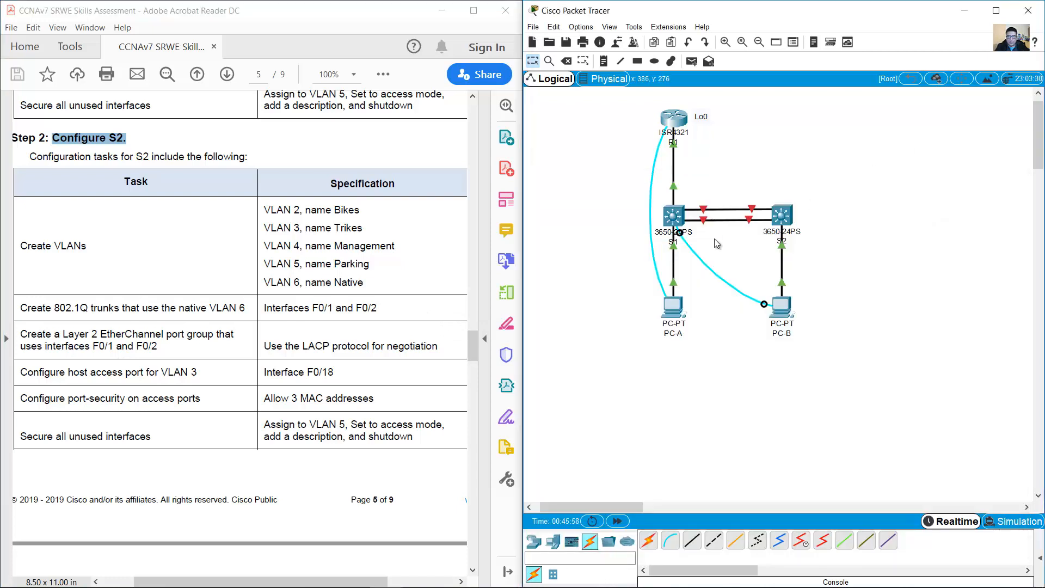
left_click(785, 220)
left_click(792, 239)
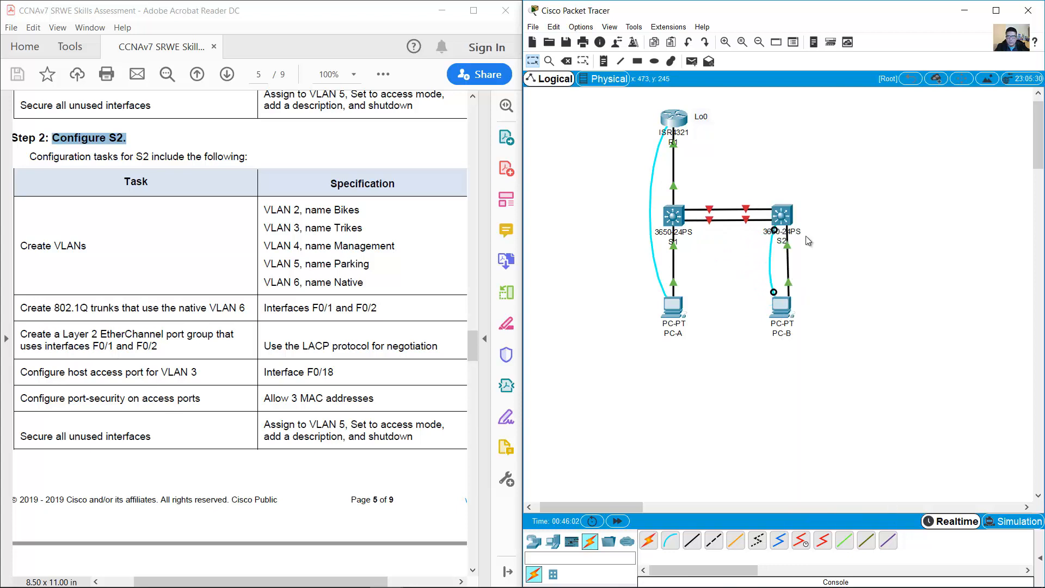
left_click(779, 304)
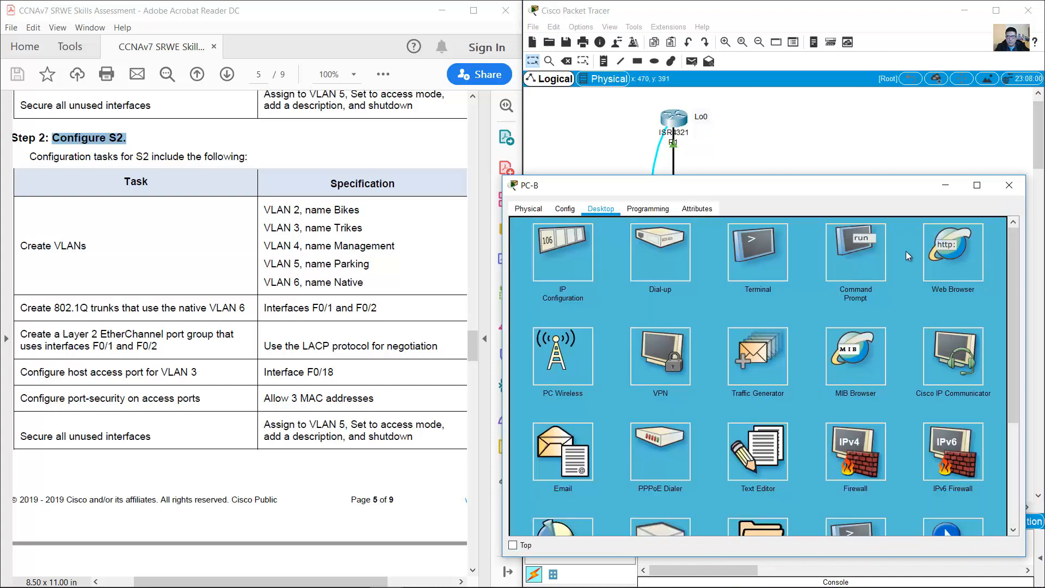
Step: Log into S2's console from PC-B's terminal and enter global configuration mode
left_click(750, 247)
left_click(978, 340)
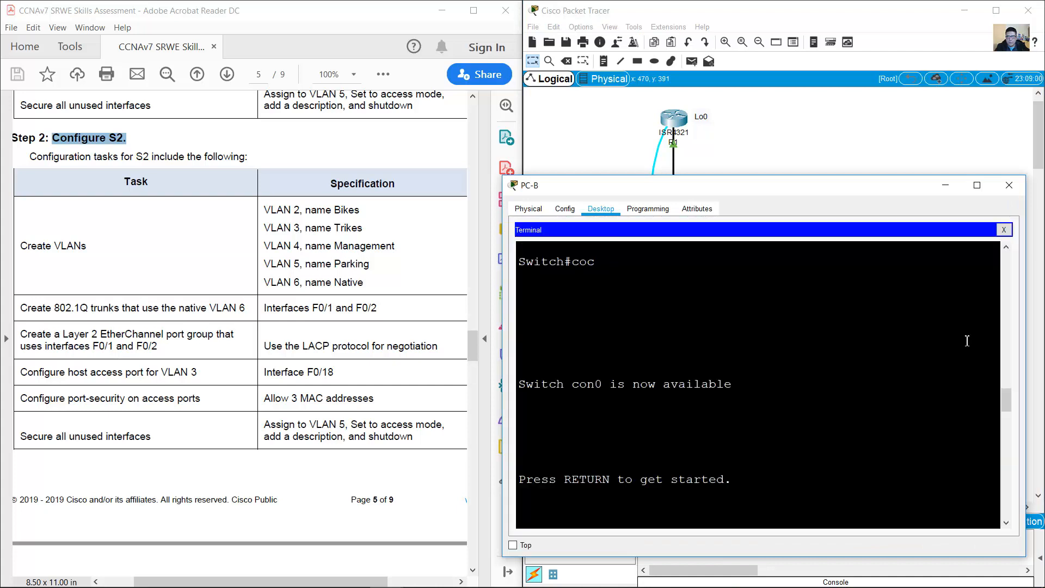
key("Return")
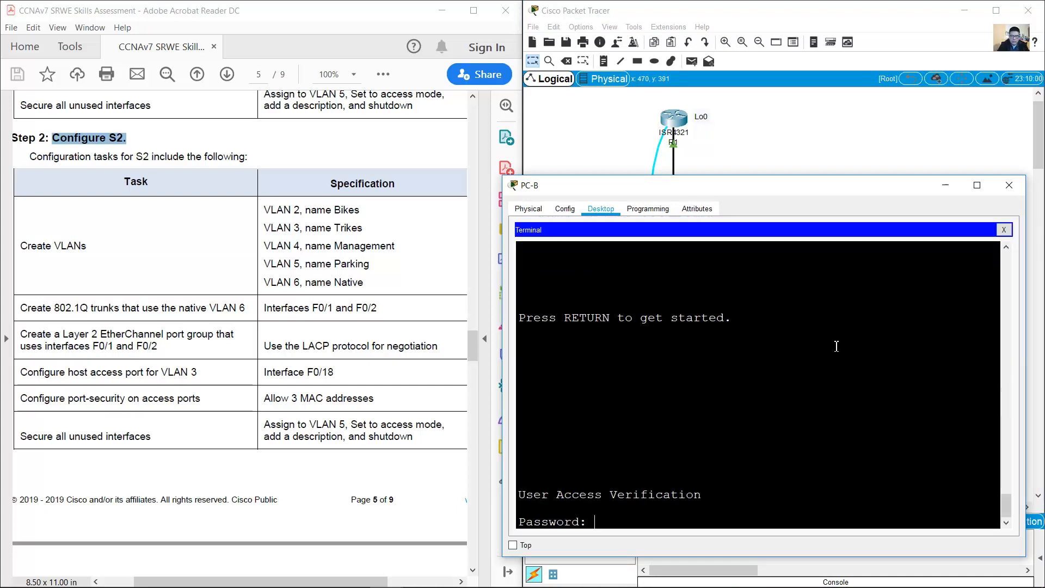
key("Return")
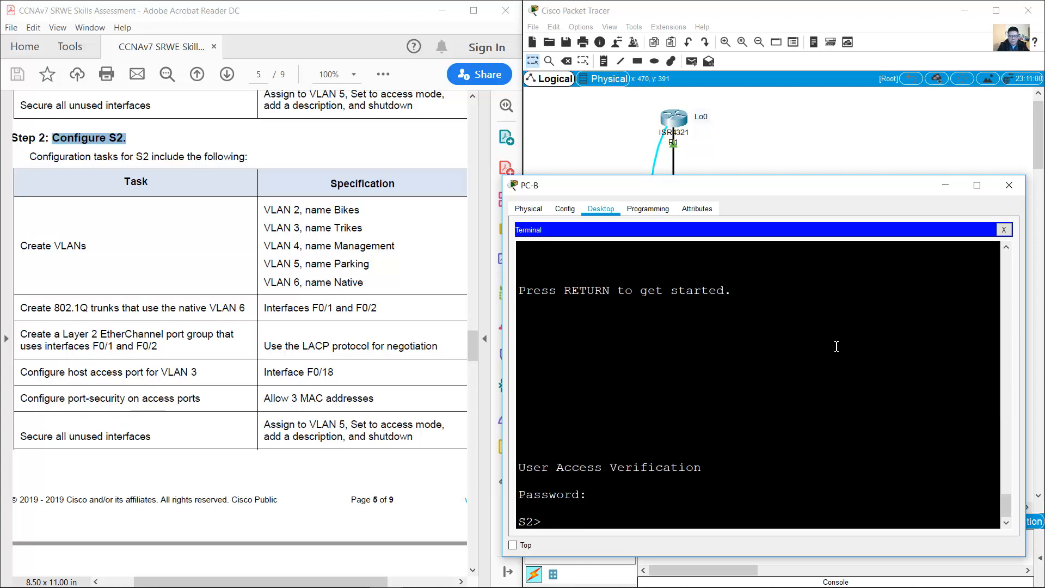
type("en")
key("Return")
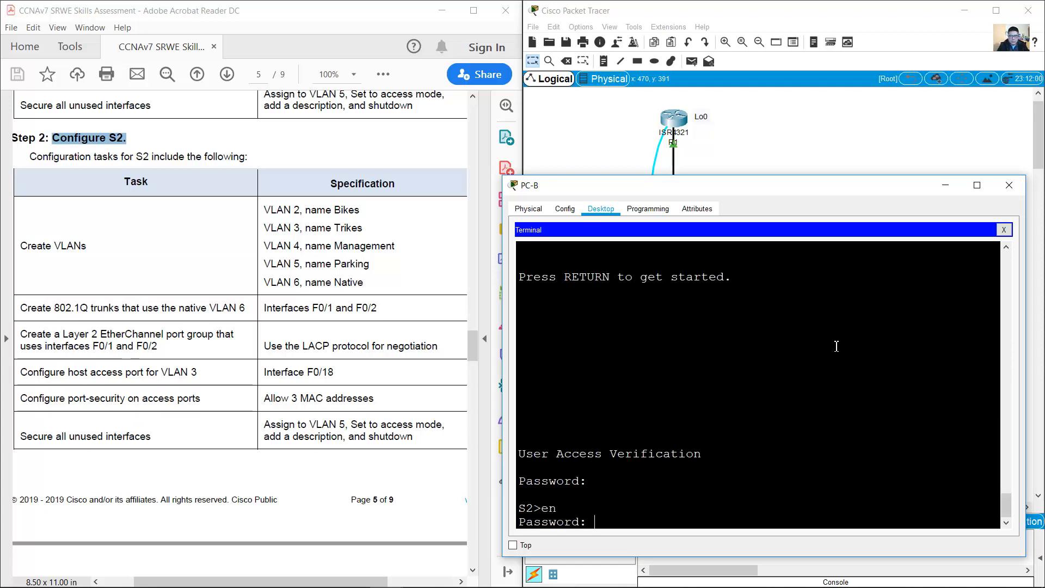
key("Return")
type("conf term")
key("Return")
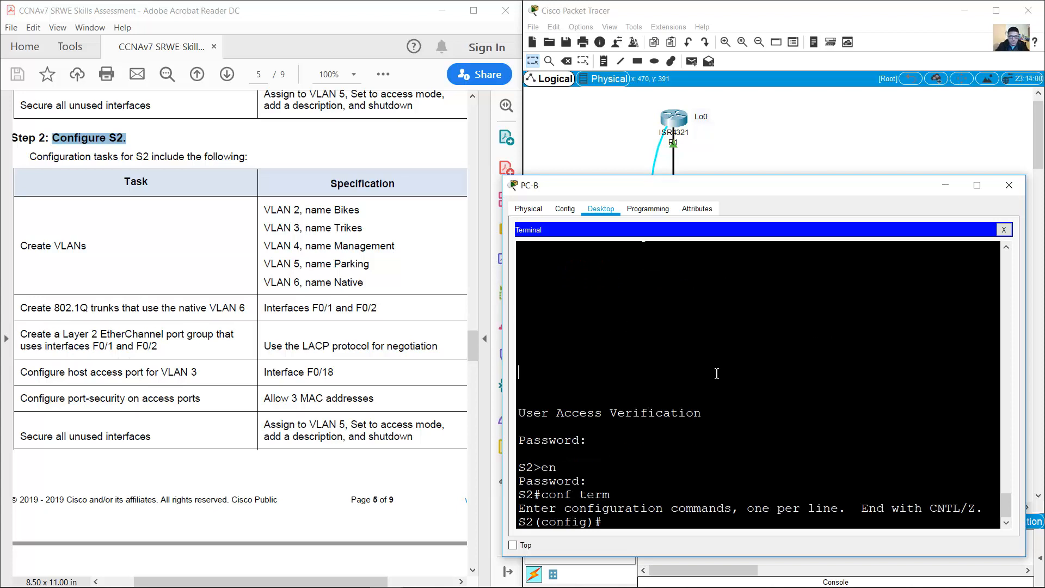
Step: Create VLAN 2 named Bikes and VLAN 3 named Trikes
type("vlan 2")
key("Return")
type("name Bi")
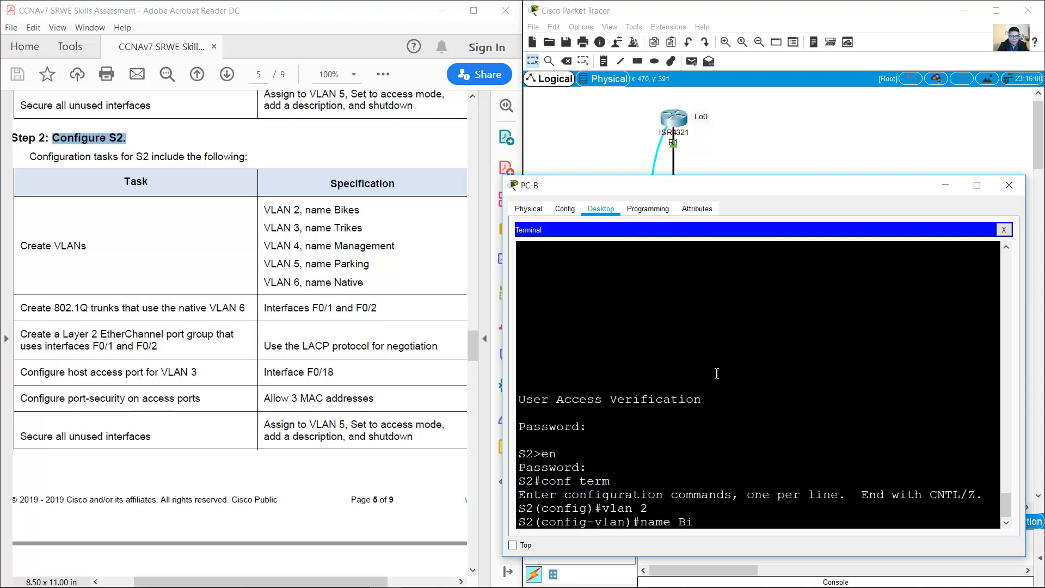
type("kes")
key("Return")
key("Up")
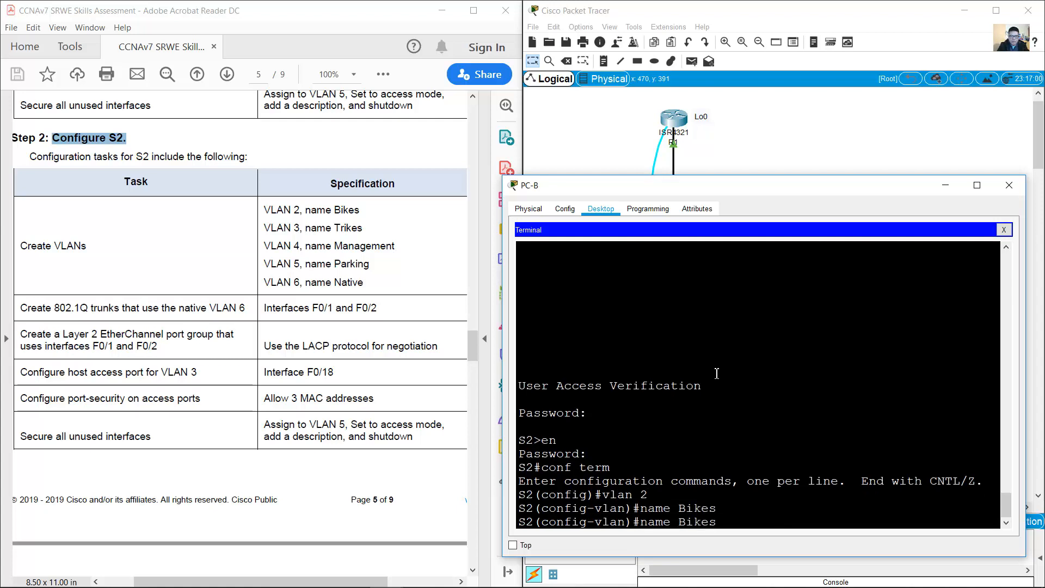
key("Up")
key("Return")
key("Up")
key("Up")
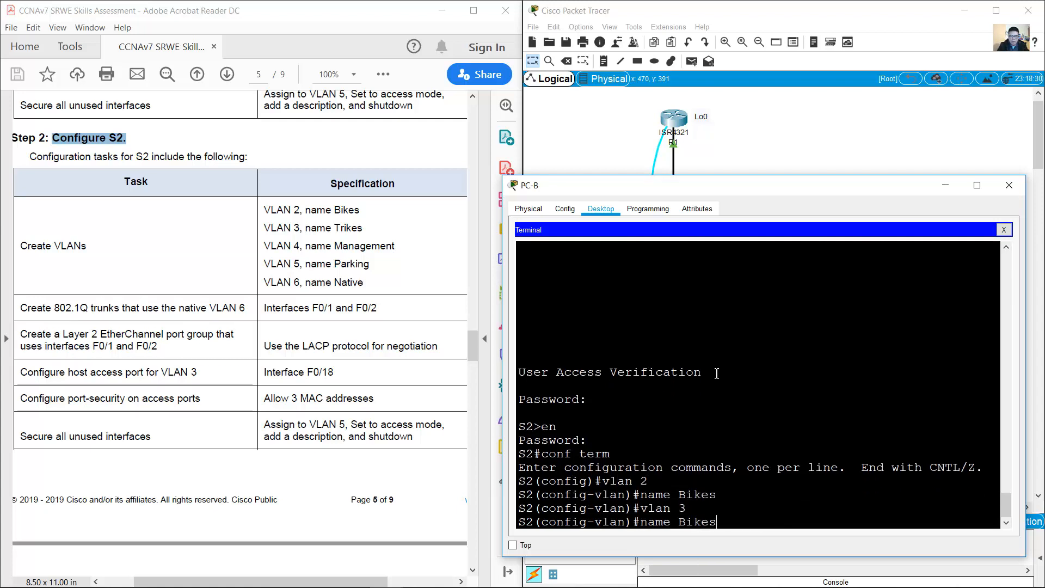
key("Left")
key("Left")
key("Left")
key("Left")
key("BackSpace")
type("Tri")
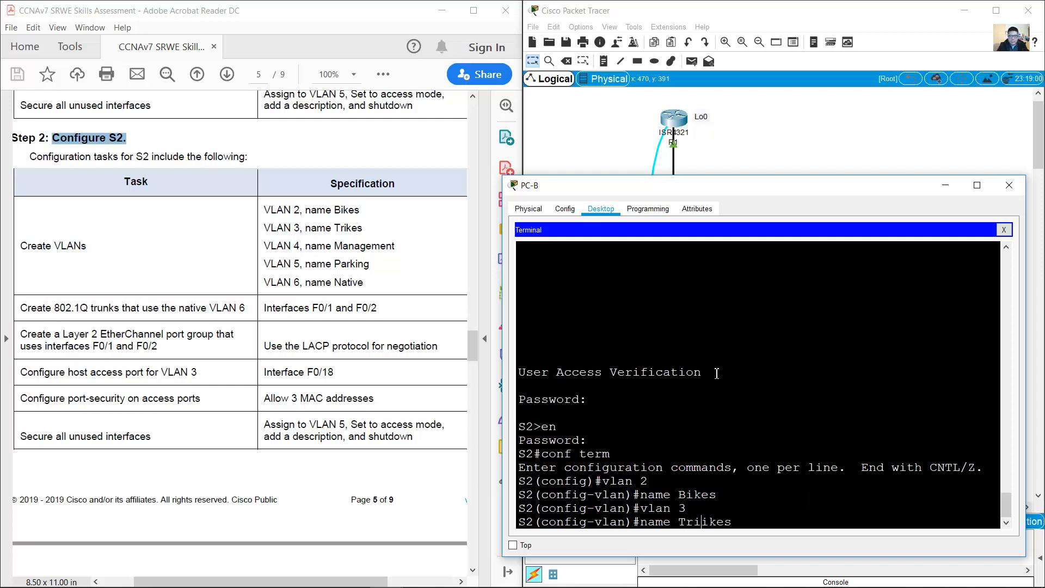
key("Delete")
key("Return")
Step: Create VLAN 4 named Management and VLAN 5 named Parking
key("Up")
key("Up")
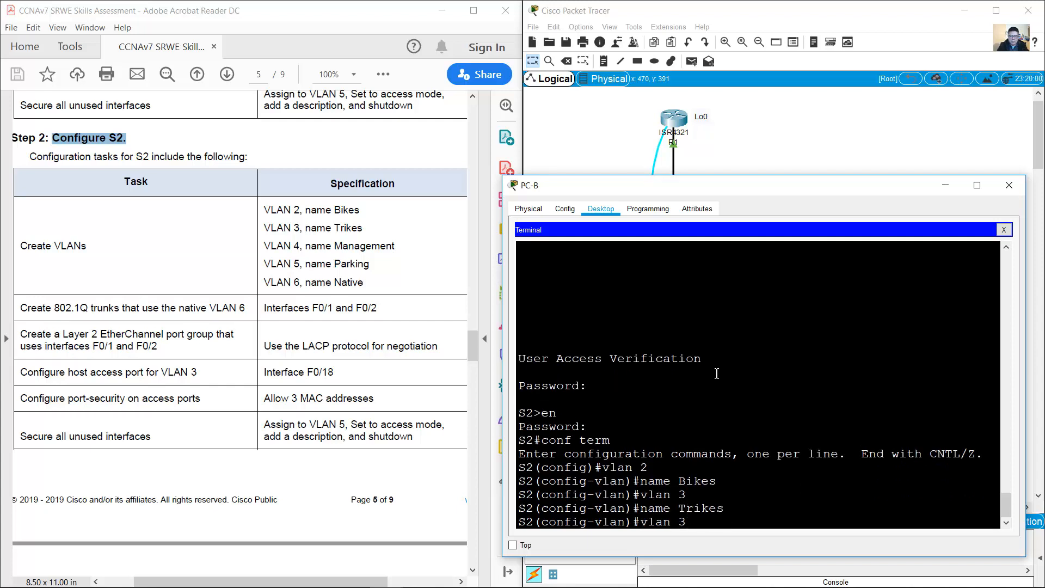
key("BackSpace")
type("4")
key("Return")
key("Return")
key("Up")
key("Up")
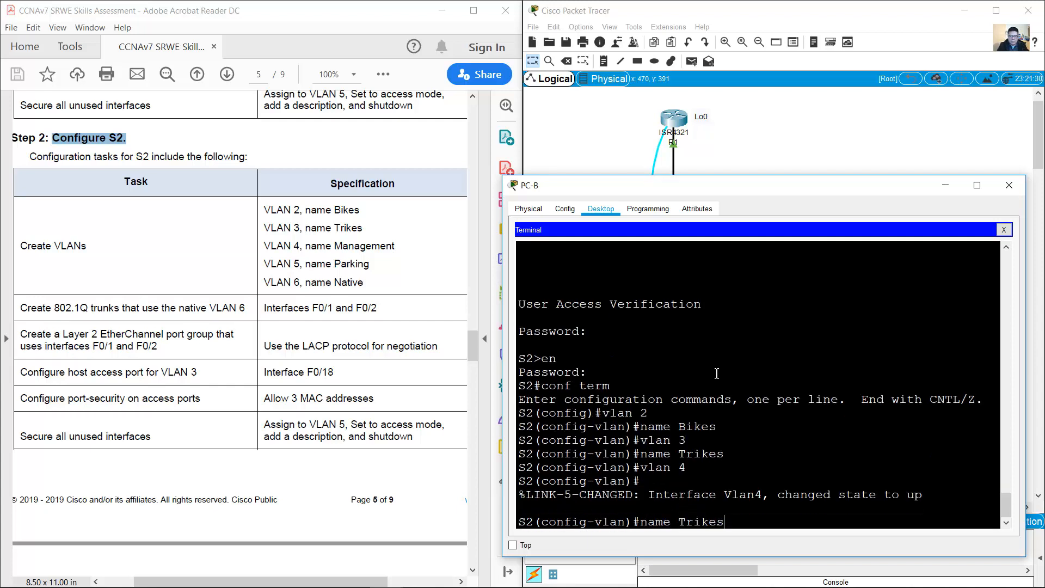
key("BackSpace")
key("BackSpace")
key("BackSpace")
key("BackSpace")
key("BackSpace")
key("BackSpace")
type("Manageme")
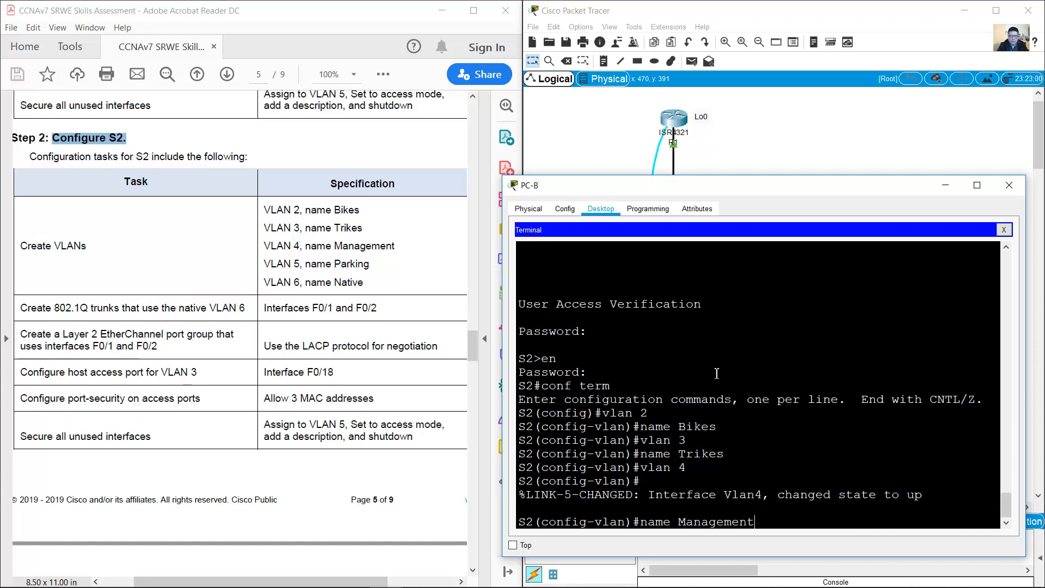
type("nt")
key("Return")
key("Up")
key("Up")
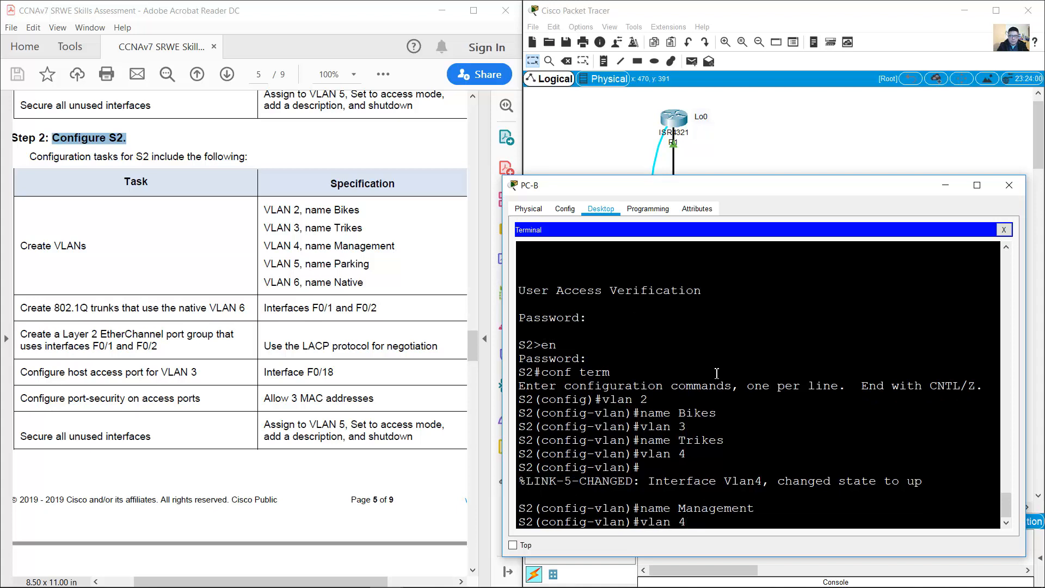
key("BackSpace")
type("5")
key("Return")
key("Up")
key("Up")
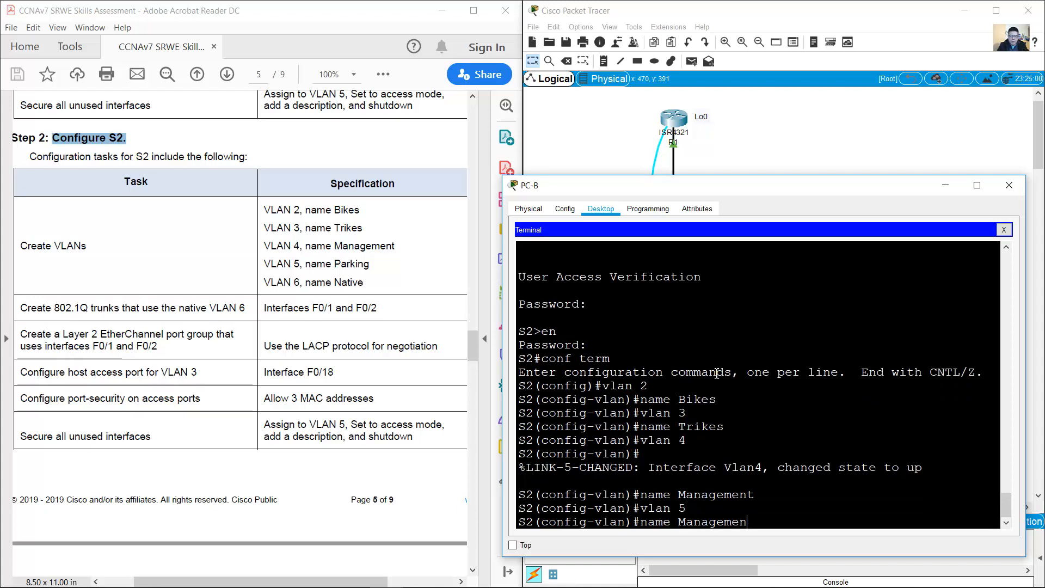
key("BackSpace")
key("BackSpace")
key("BackSpace")
key("BackSpace")
key("BackSpace")
key("BackSpace")
key("BackSpace")
key("BackSpace")
type("Parking")
key("Return")
Step: Create VLAN 6 named Native and exit VLAN configuration
key("Up")
key("Up")
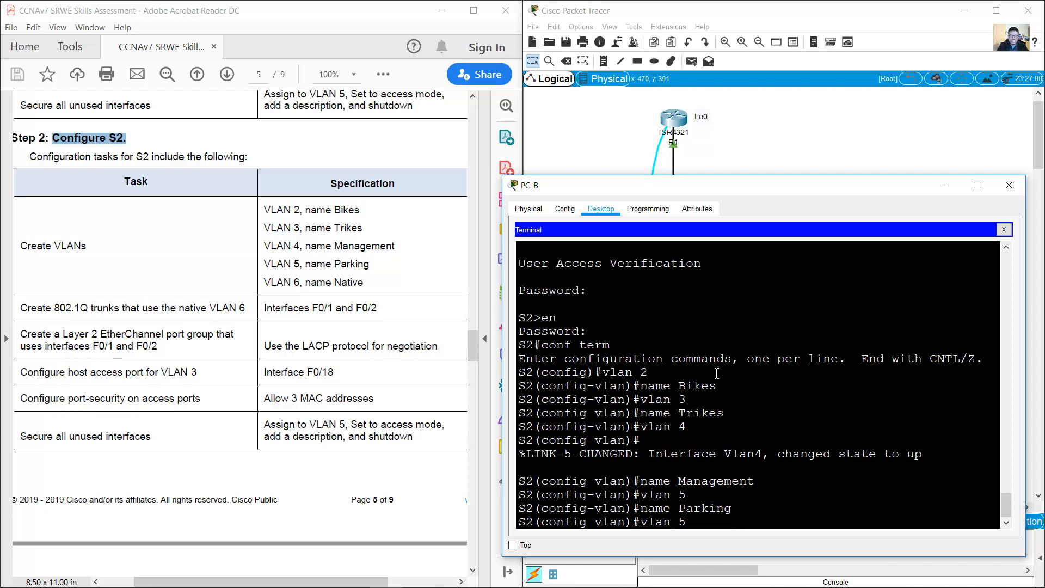
type("6")
key("Return")
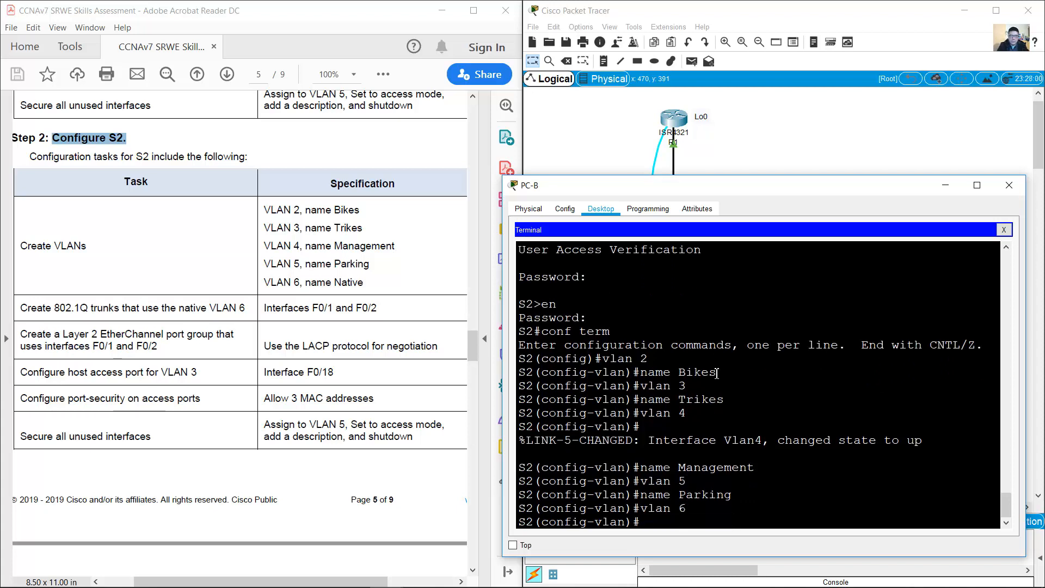
key("Up")
key("Up")
key("BackSpace")
key("BackSpace")
key("BackSpace")
key("BackSpace")
type("Native")
key("Return")
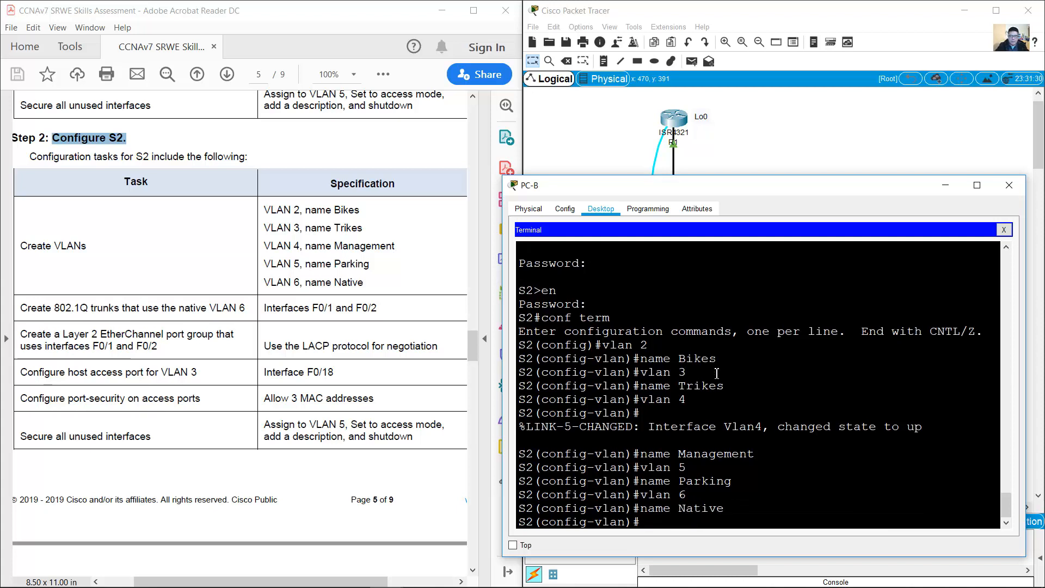
type("exit")
key("Return")
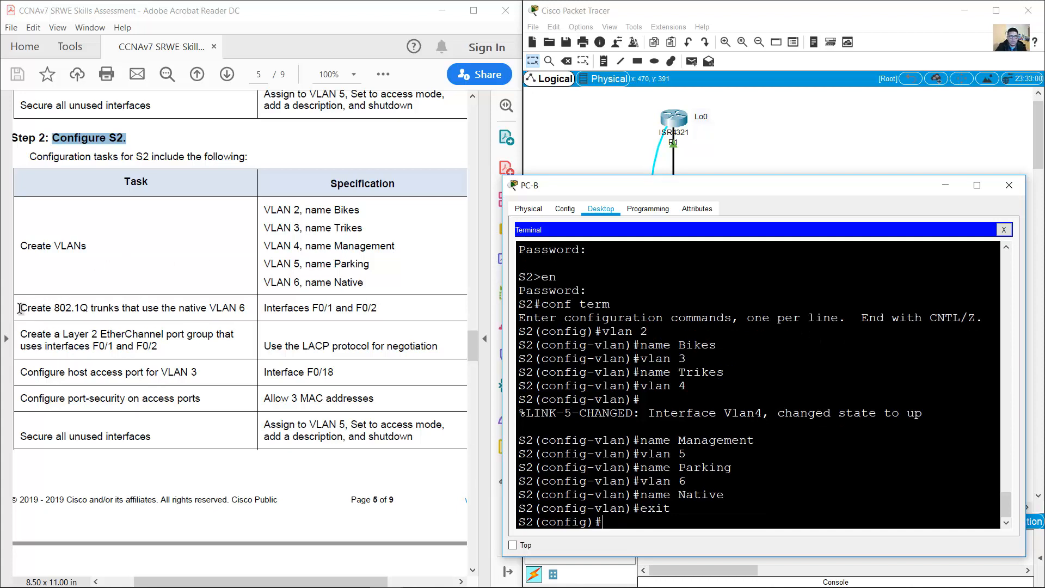
left_click_drag(19, 308, 377, 310)
Step: Select S2's interfaces Gi1/0/1–2 as a range and shut them down
left_click(358, 308)
left_click(790, 150)
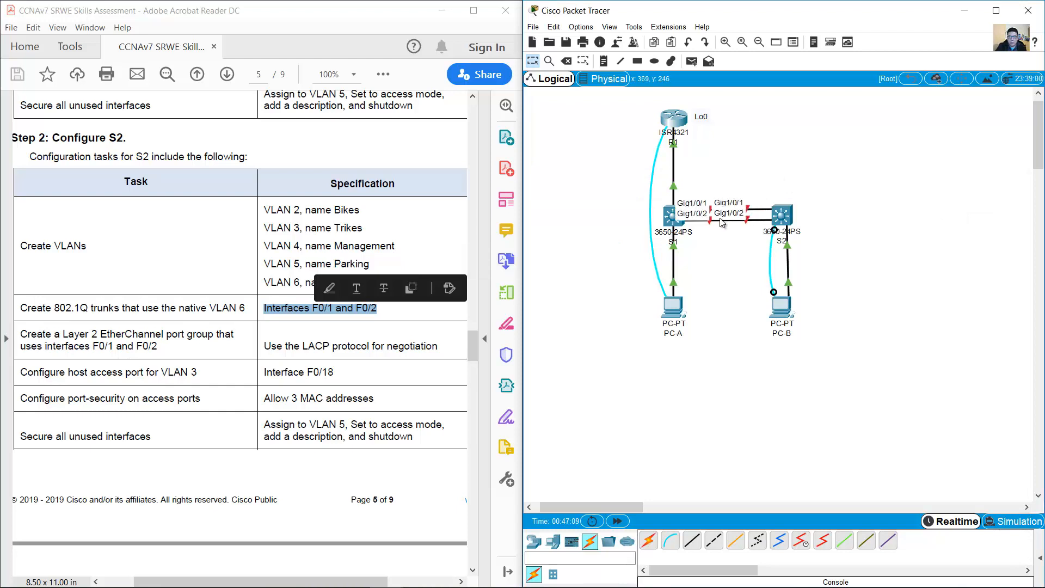
left_click(783, 307)
type("int")
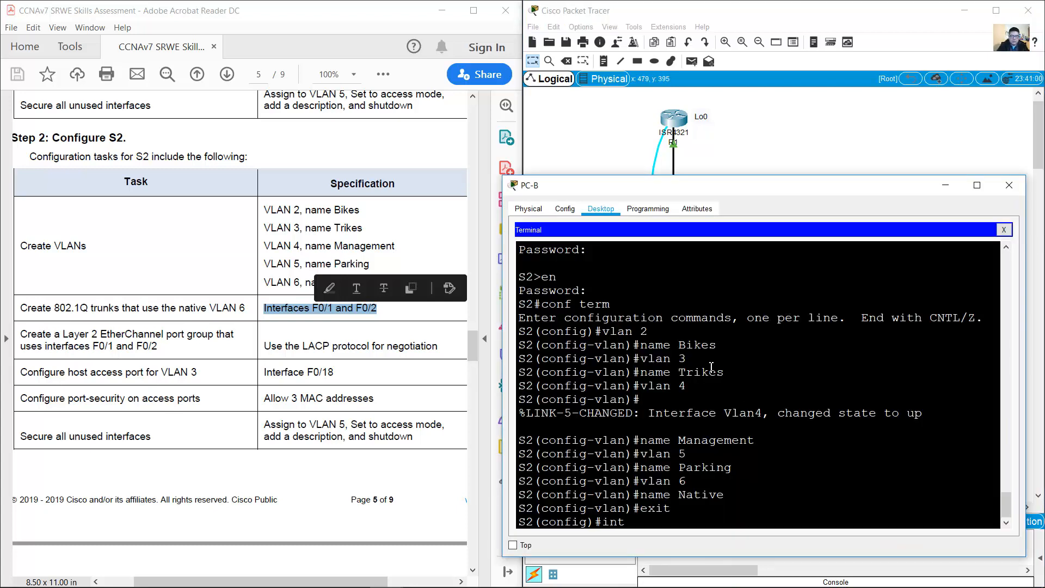
type(" range g1/0/1-2")
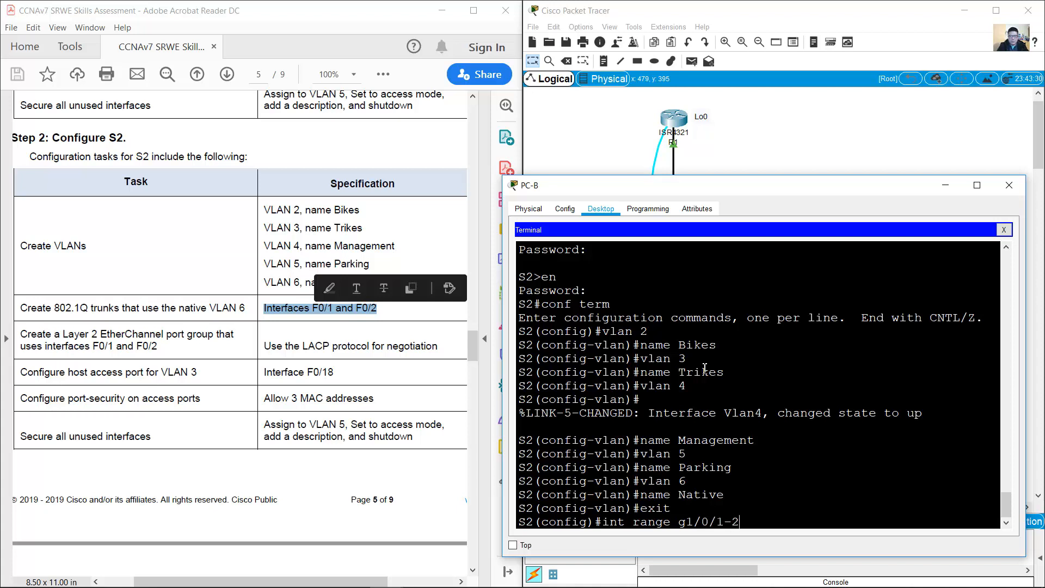
key("Return")
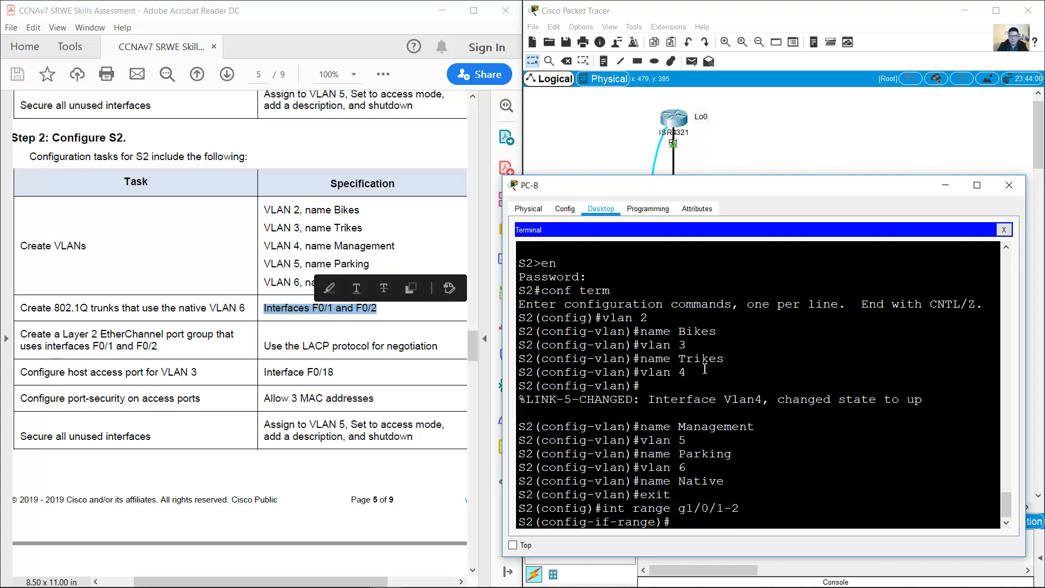
type("shutdown")
key("Return")
key("Return")
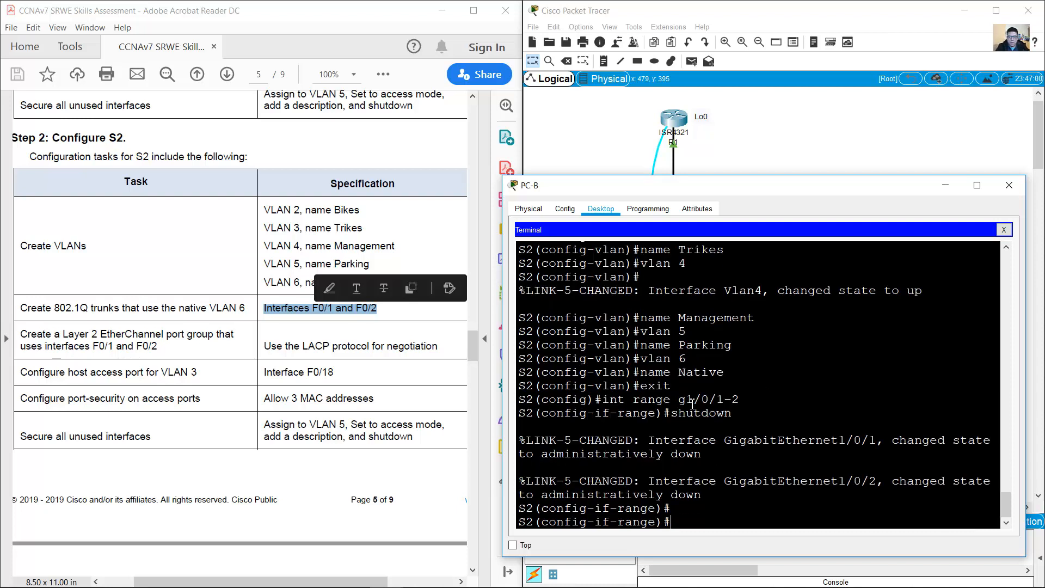
Step: Review the EtherChannel and native VLAN trunk requirements in the assessment PDF
mouse_move(682, 413)
left_mouse_down()
mouse_move(721, 413)
mouse_move(701, 414)
left_mouse_up()
left_click(61, 331)
left_click_drag(20, 334, 329, 349)
left_click(640, 466)
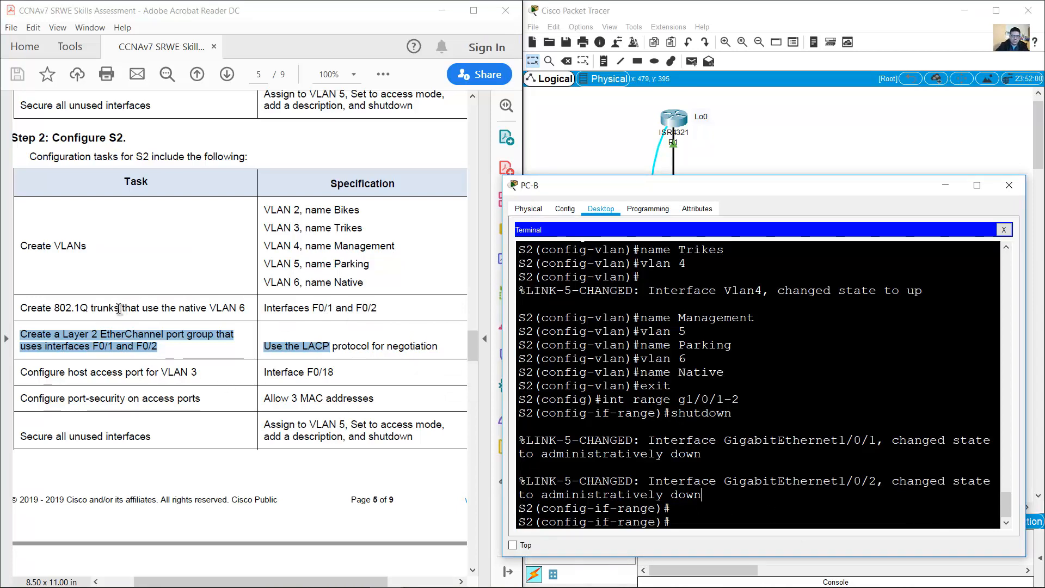
left_click_drag(91, 307, 246, 308)
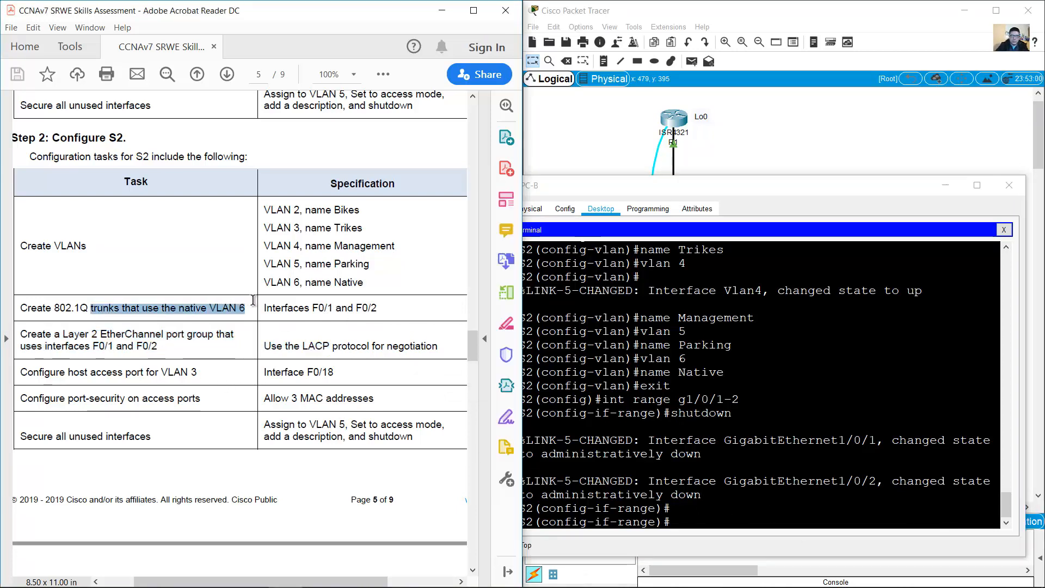
Step: Set 802.1Q trunk encapsulation on interfaces Gi1/0/1–2
left_click(751, 495)
type("switchpor")
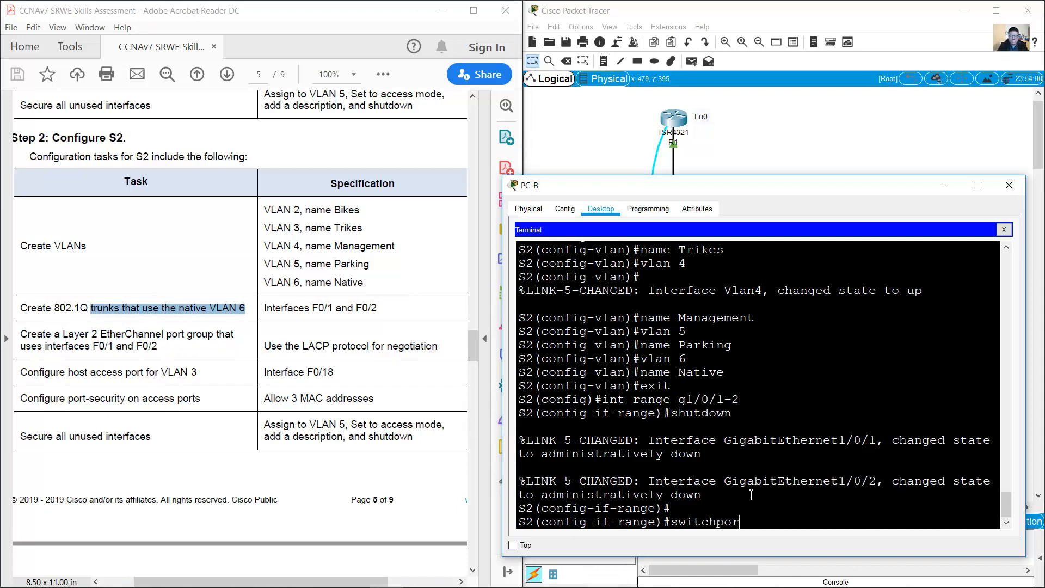
type("t trunk encapsulation dot1q")
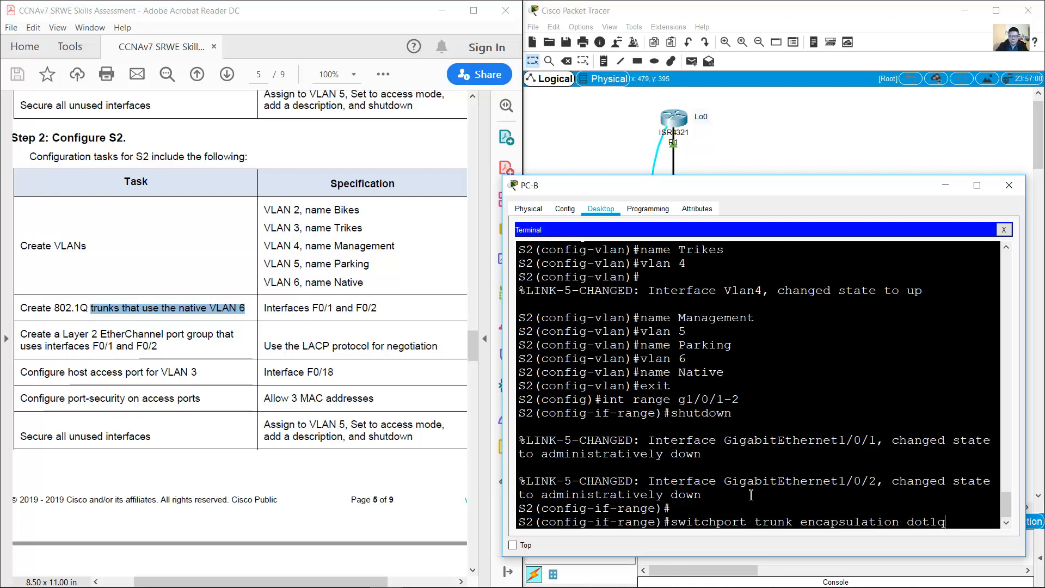
left_click_drag(671, 523, 916, 531)
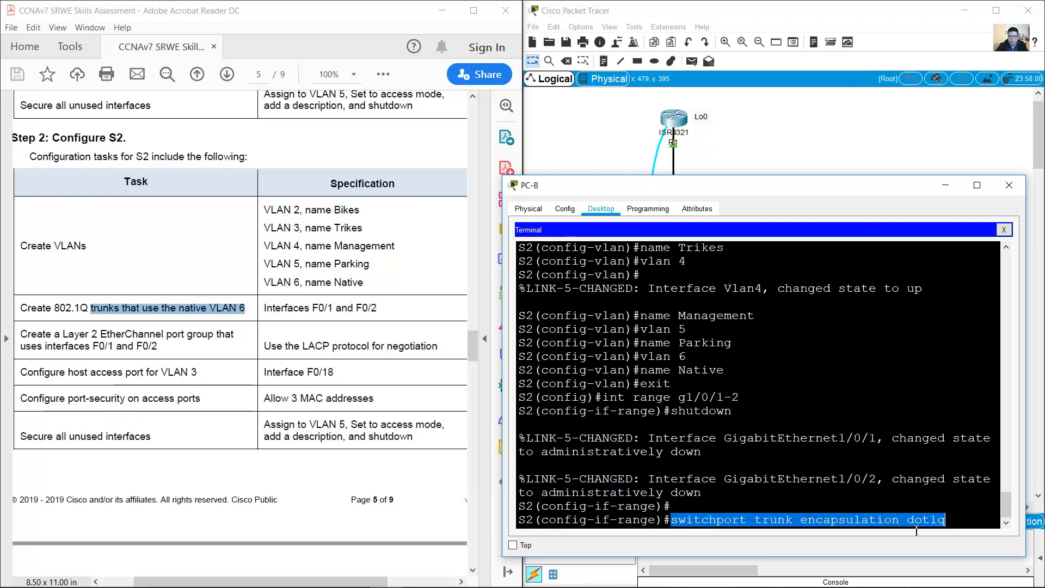
left_click(946, 521)
key("Return")
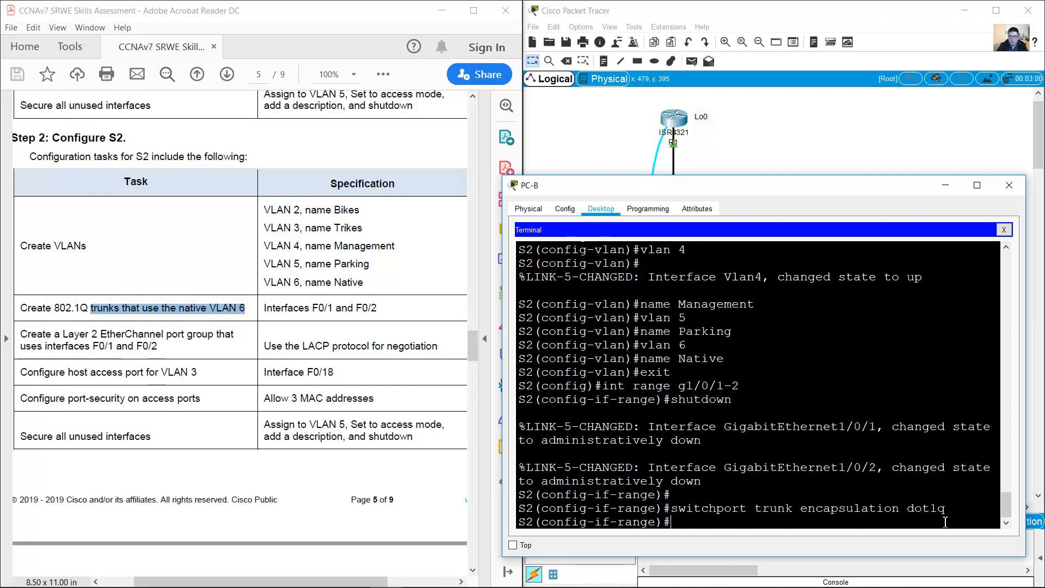
Step: Put Gi1/0/1–2 into trunk mode with native VLAN 6
type("swithchport mode trun")
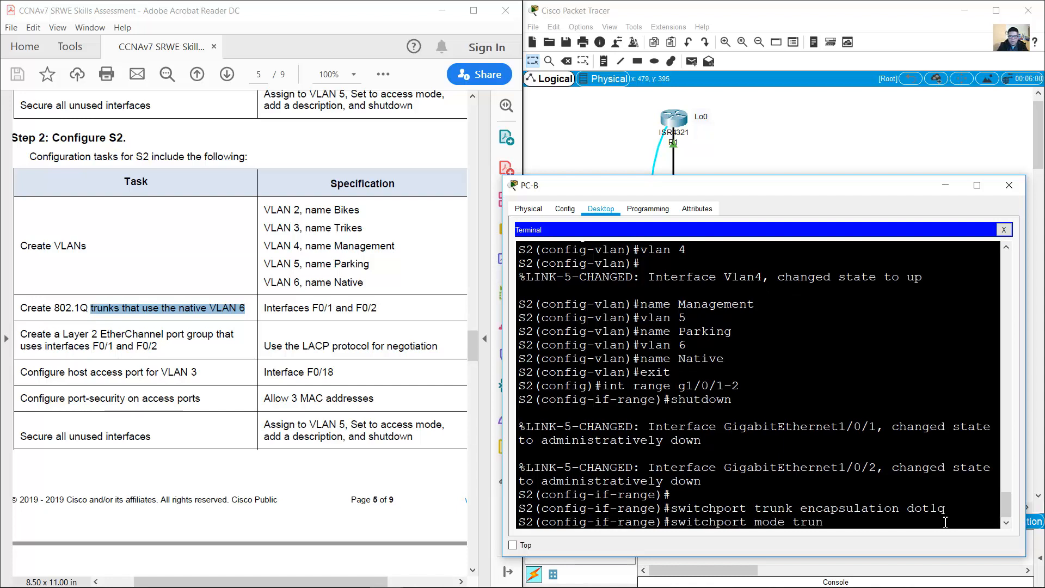
type("k")
key("Return")
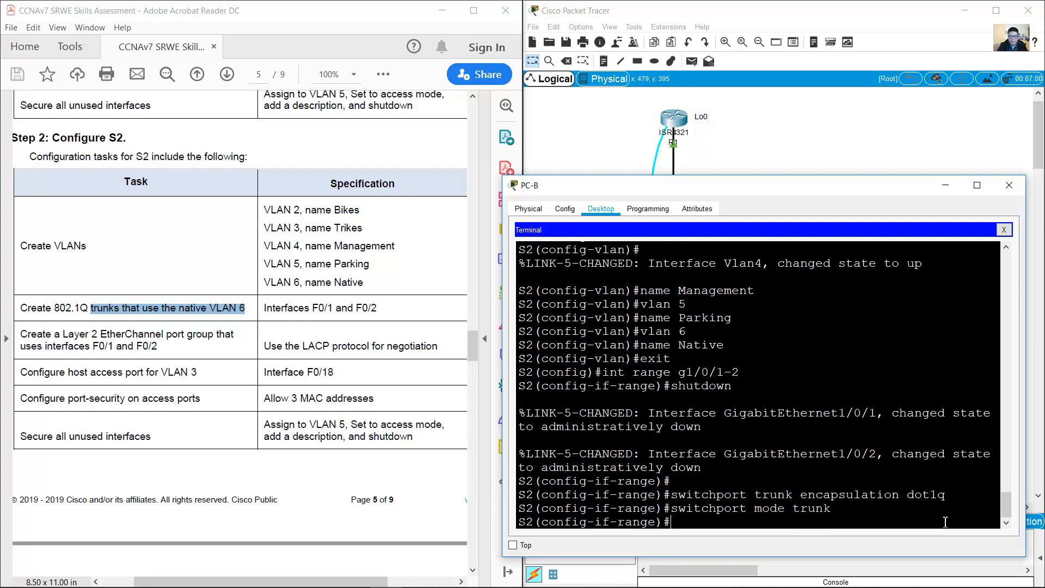
key("Up")
key("BackSpace")
key("BackSpace")
key("BackSpace")
key("BackSpace")
key("BackSpace")
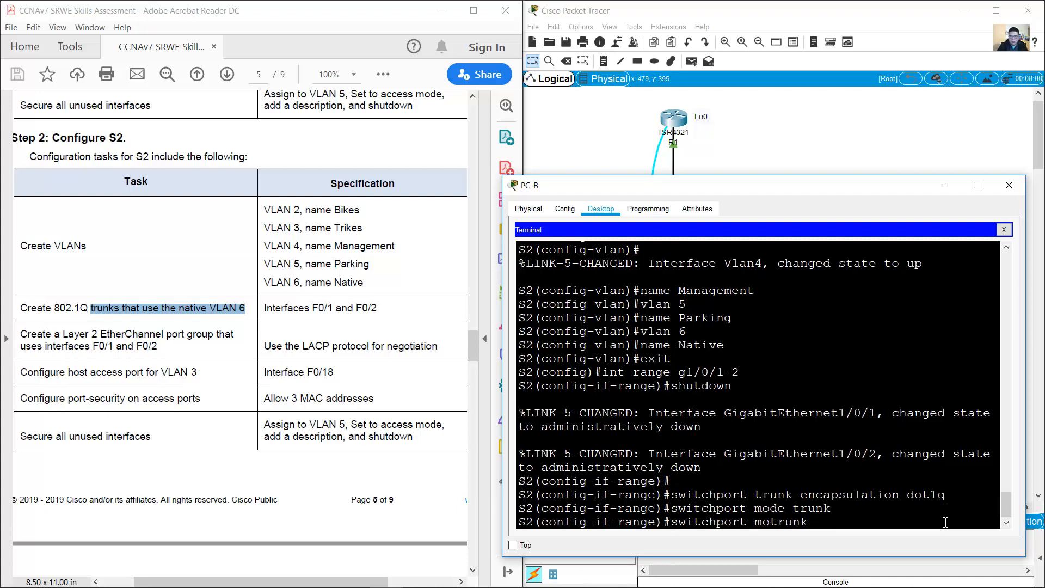
type("native vlan 6")
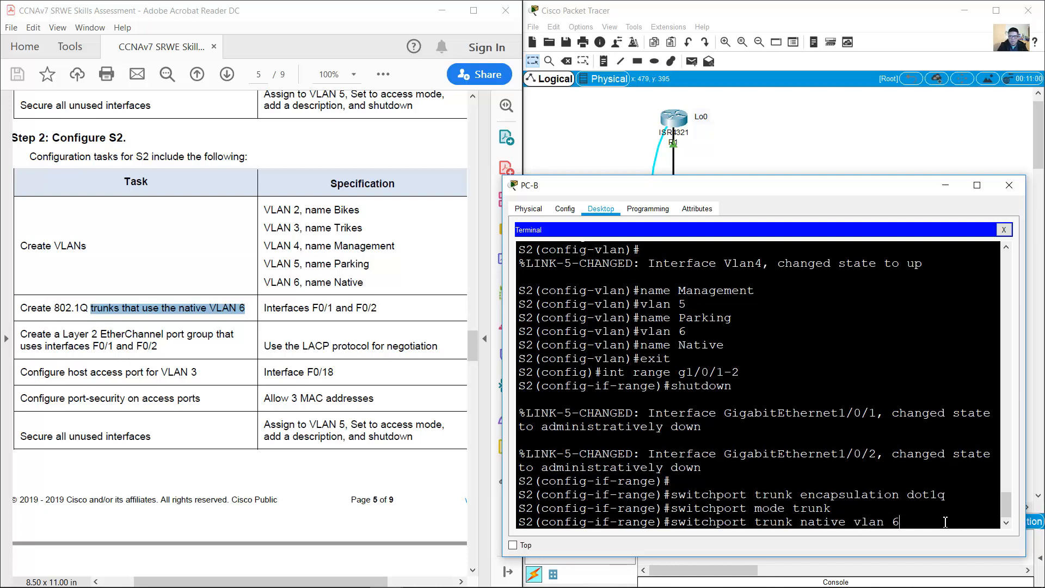
key("Return")
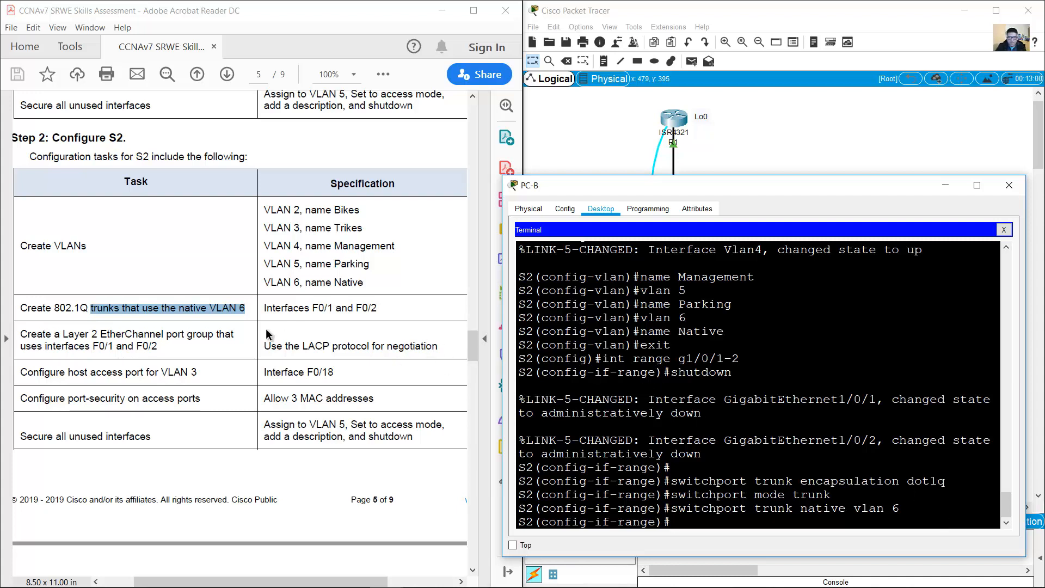
mouse_move(21, 334)
left_mouse_down()
mouse_move(241, 337)
mouse_move(64, 347)
mouse_move(160, 347)
left_mouse_up()
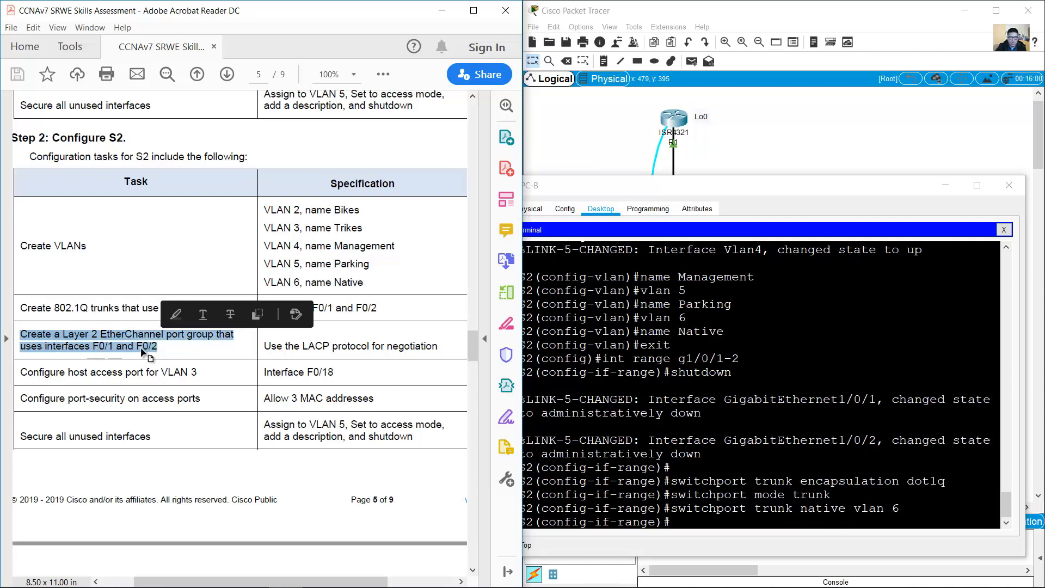
Step: Add Gi1/0/1–2 to channel-group 1 in LACP active mode, creating Port-channel 1
left_click(711, 522)
left_click_drag(303, 346, 437, 346)
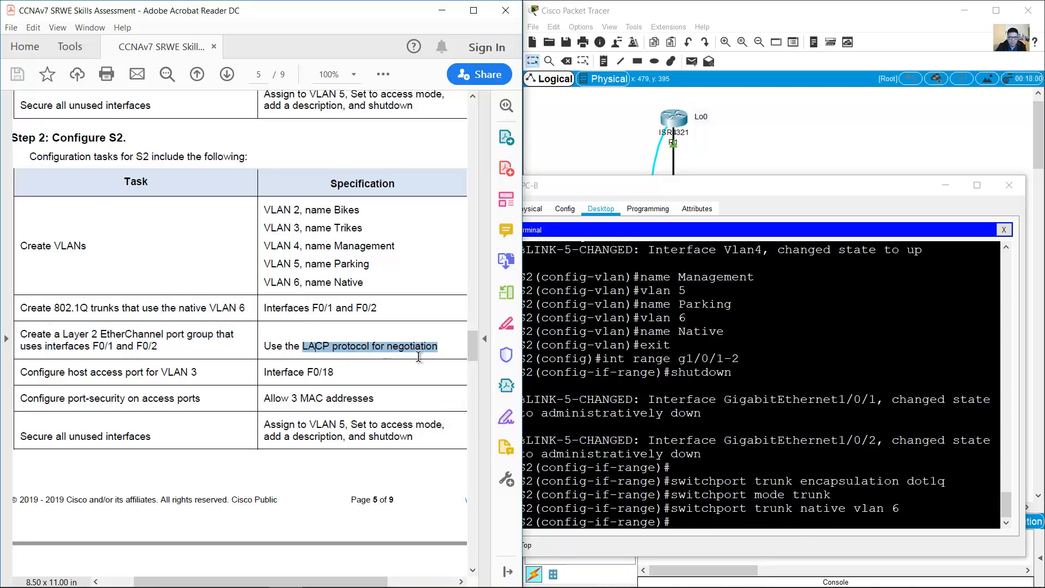
left_click(714, 514)
type("channel-grpup")
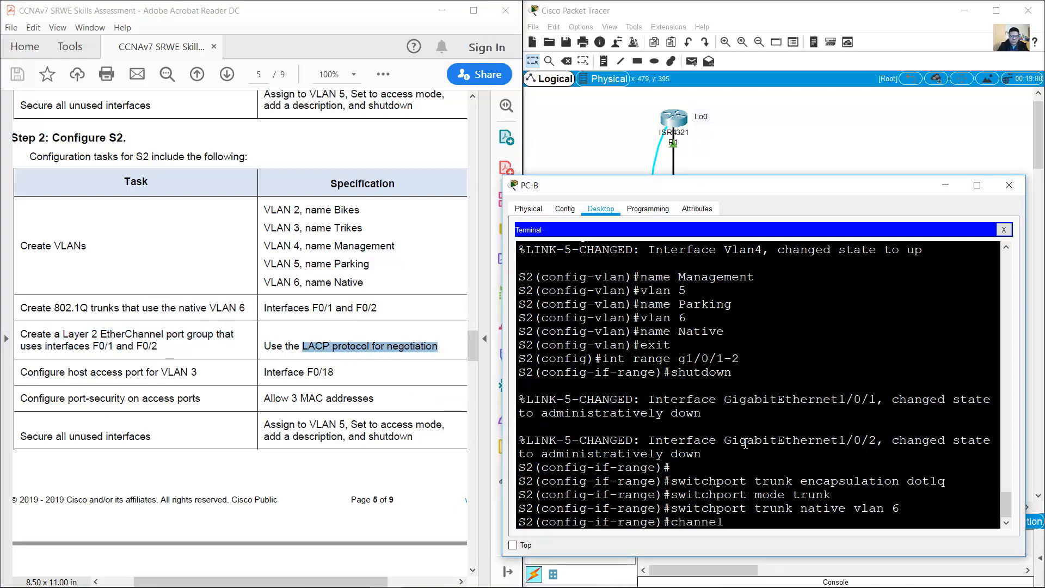
key("BackSpace")
key("BackSpace")
key("BackSpace")
type("oup 1")
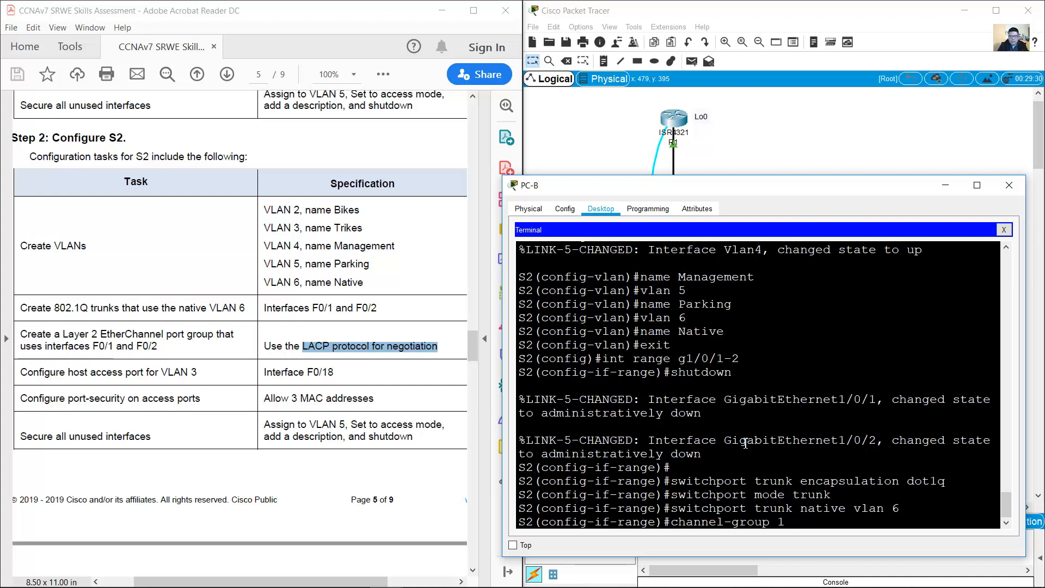
type("mode active")
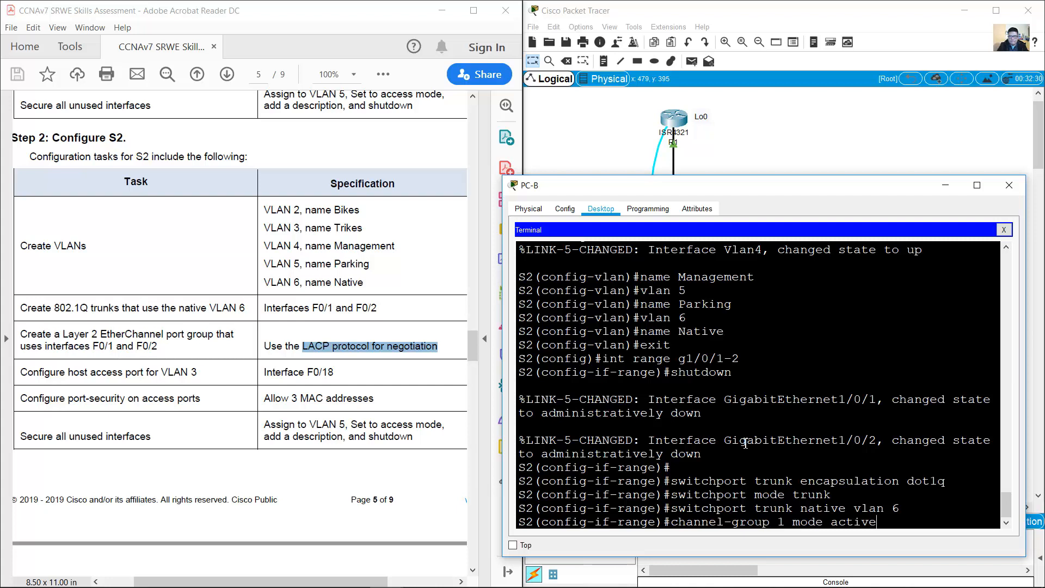
key("Return")
key("Return")
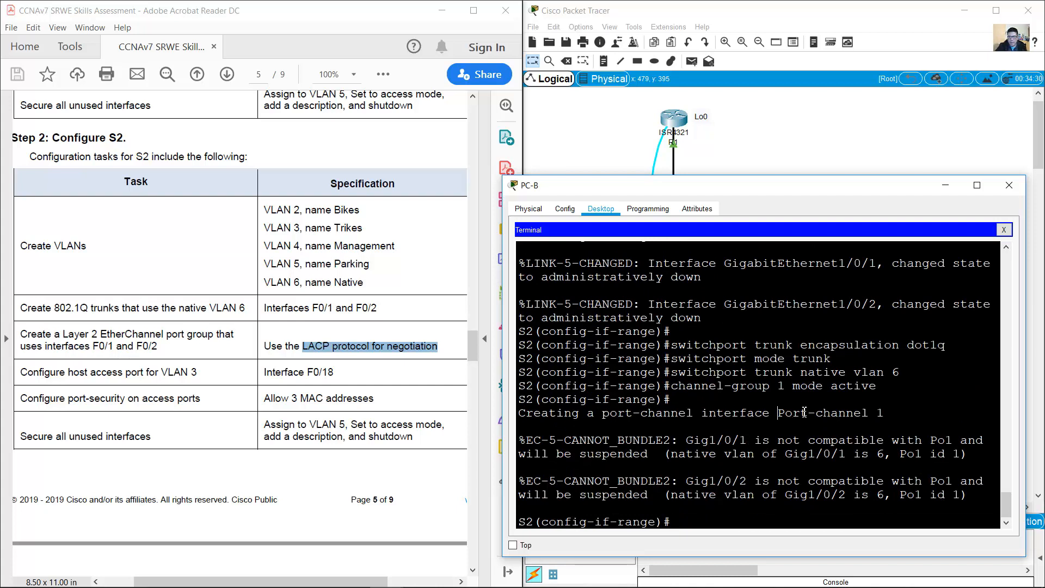
left_click_drag(778, 412, 918, 412)
left_click(896, 425)
Step: Configure Port-channel 1 with dot1q encapsulation and trunk mode
type("port-channel")
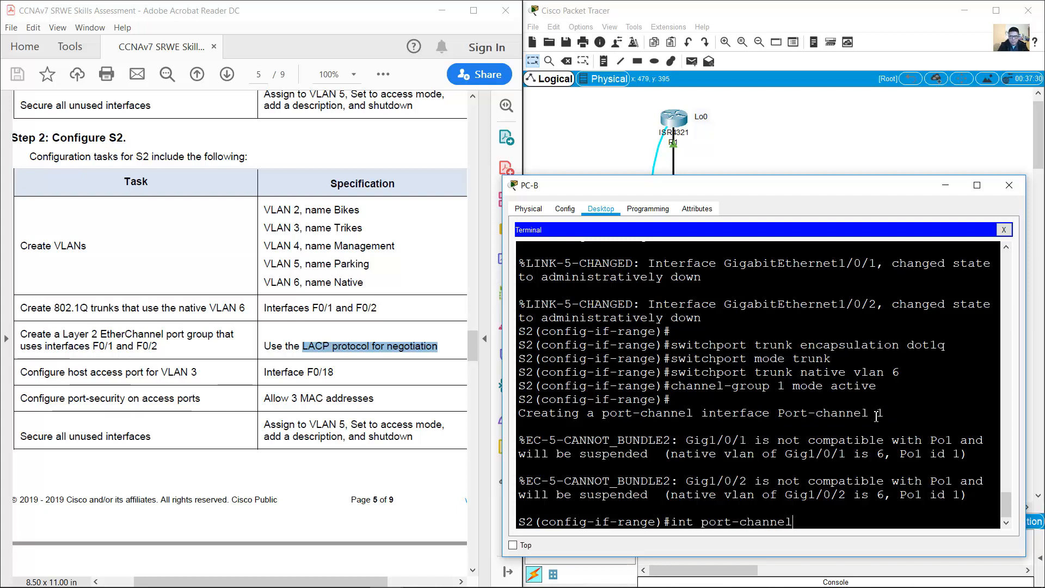
type(" 1")
key("Return")
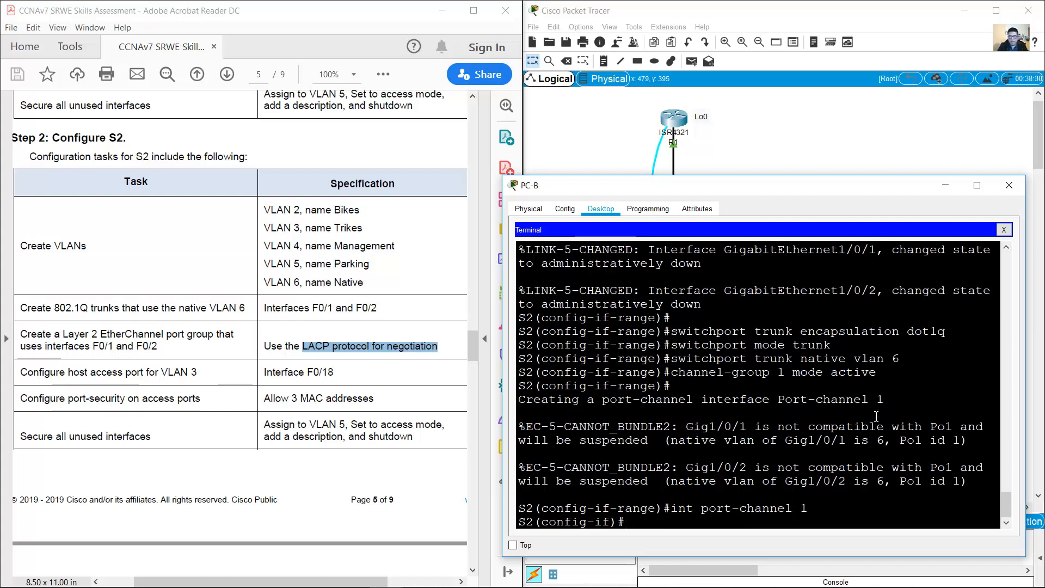
key("Up")
key("Up")
key("Up")
key("Up")
key("Up")
key("Up")
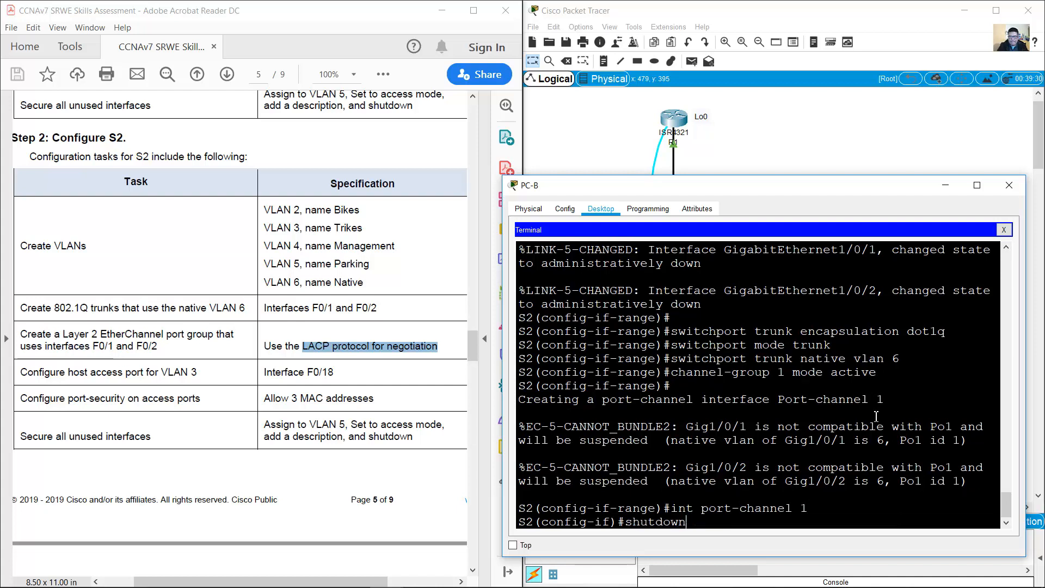
key("Down")
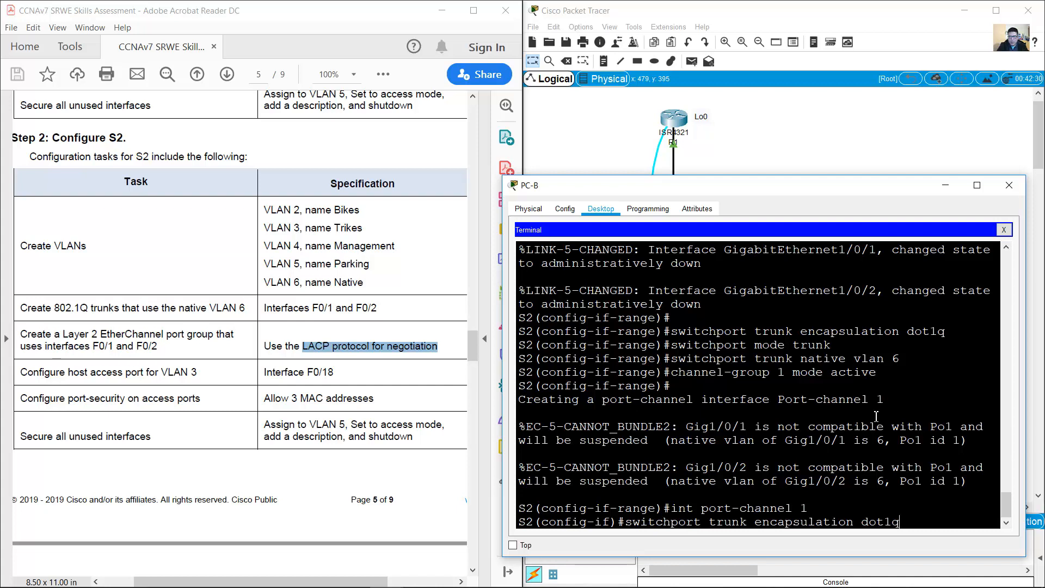
key("Return")
key("Up")
key("Up")
key("Up")
key("Up")
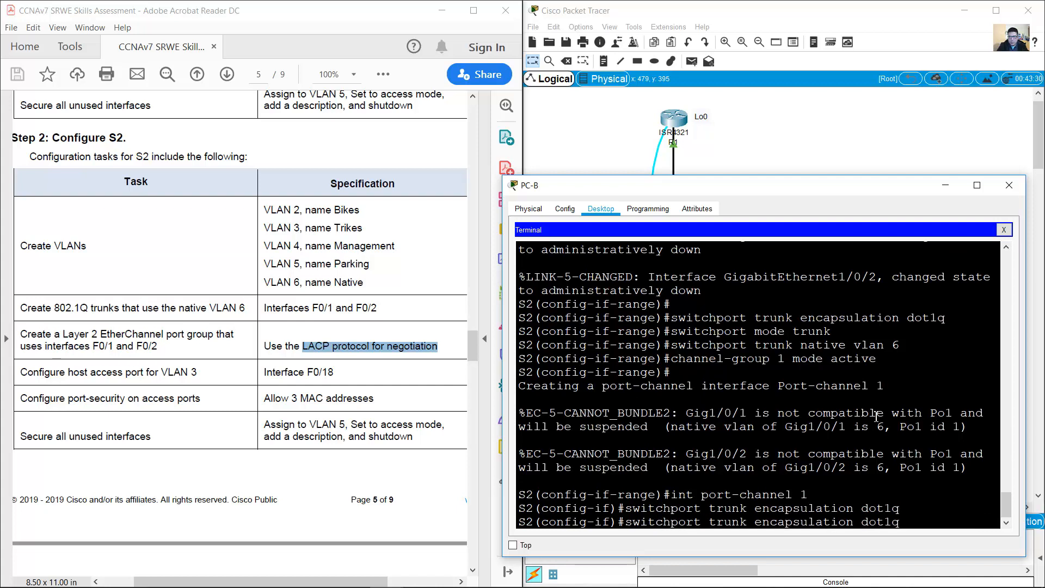
key("Up")
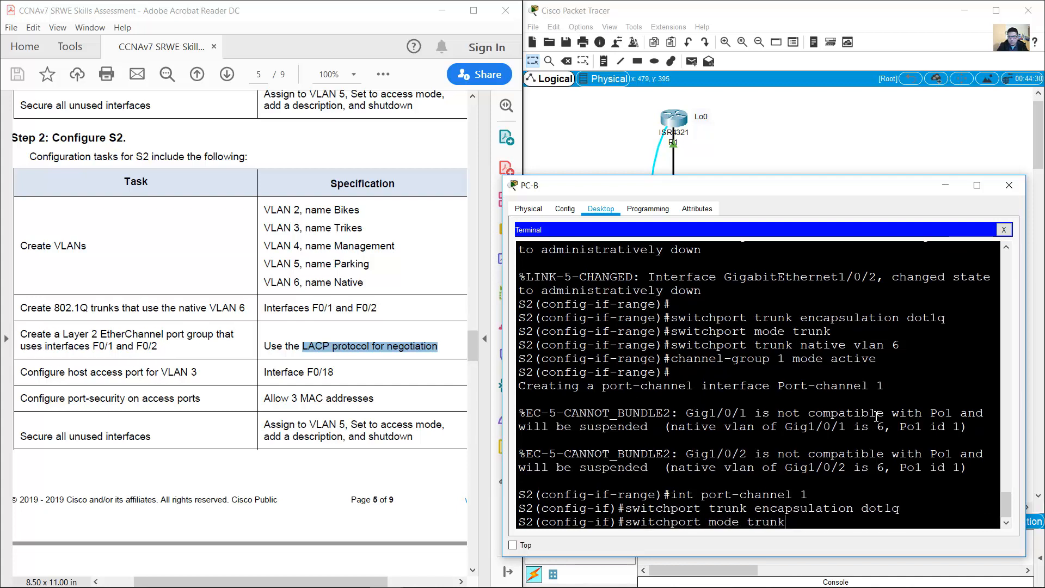
key("Return")
Step: Set Port-channel 1's native VLAN to 6 and return to the topology view
key("Up")
key("Up")
key("Up")
key("Up")
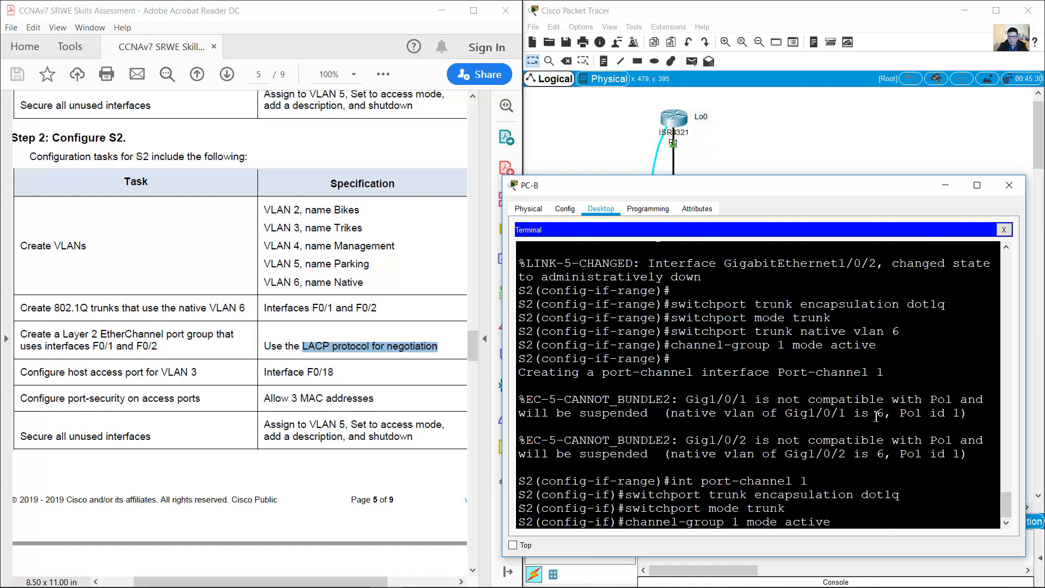
key("Up")
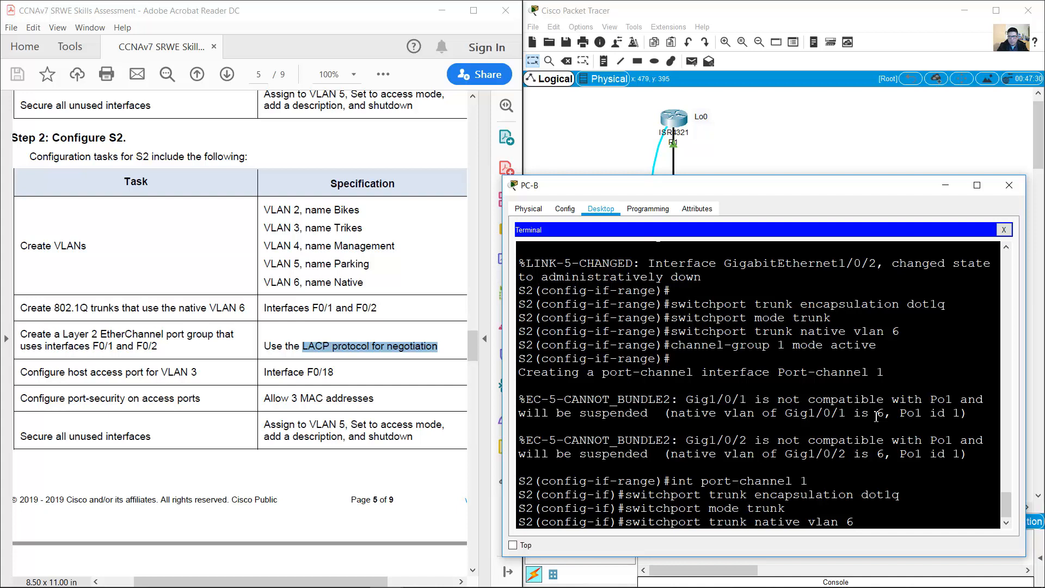
key("Return")
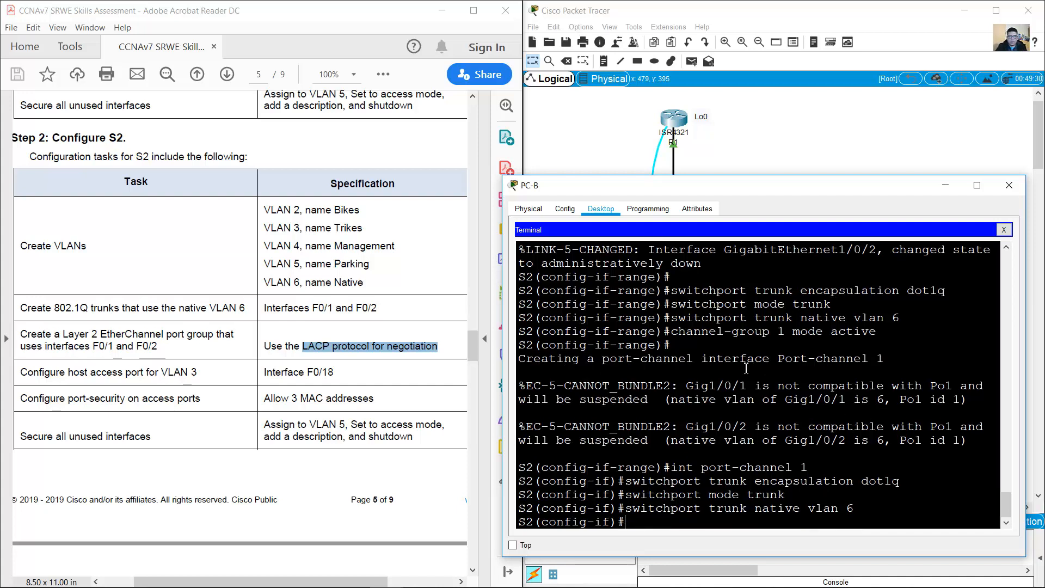
left_click(347, 381)
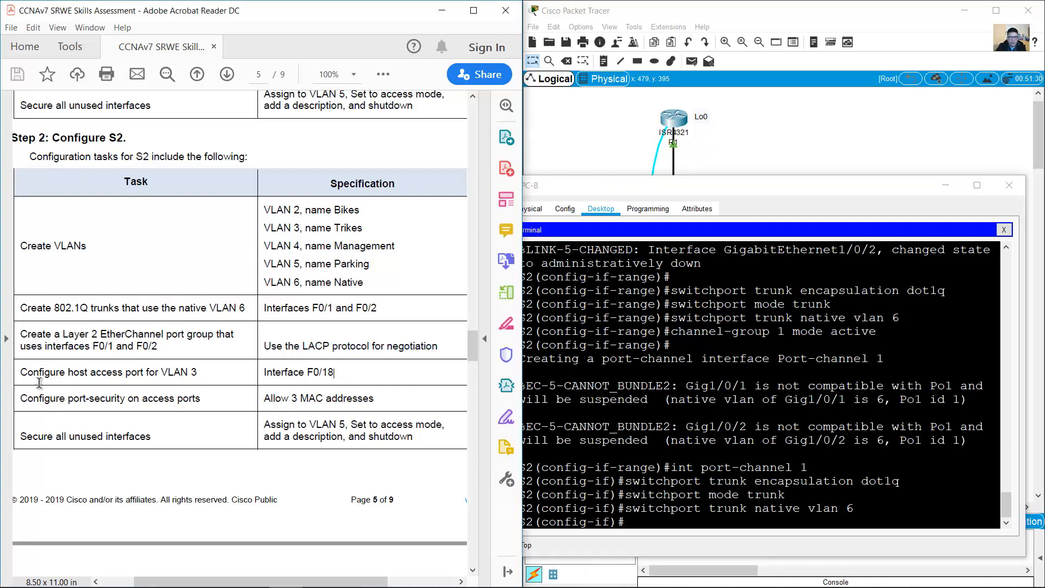
left_click(717, 354)
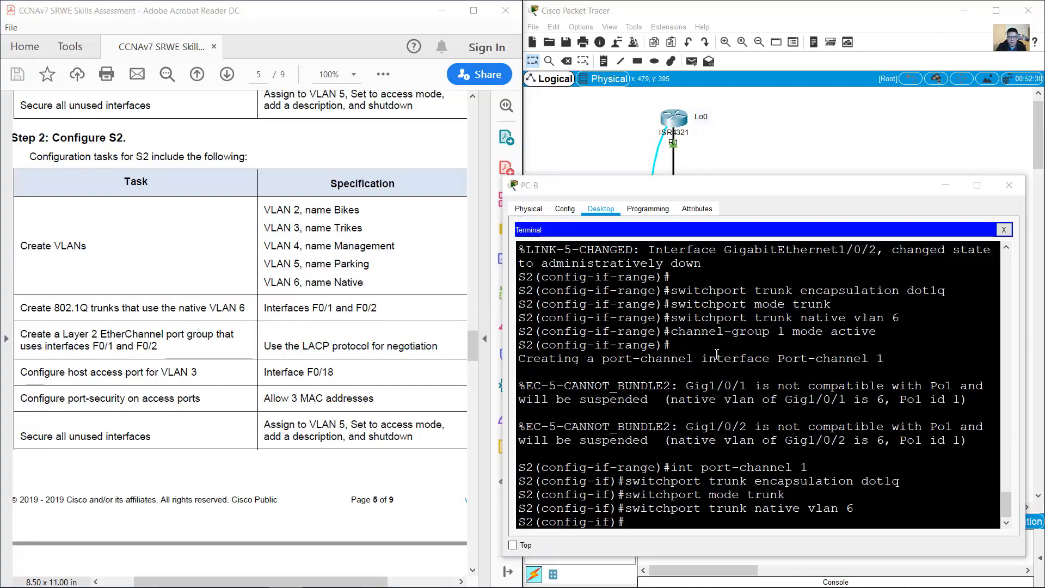
left_click(811, 74)
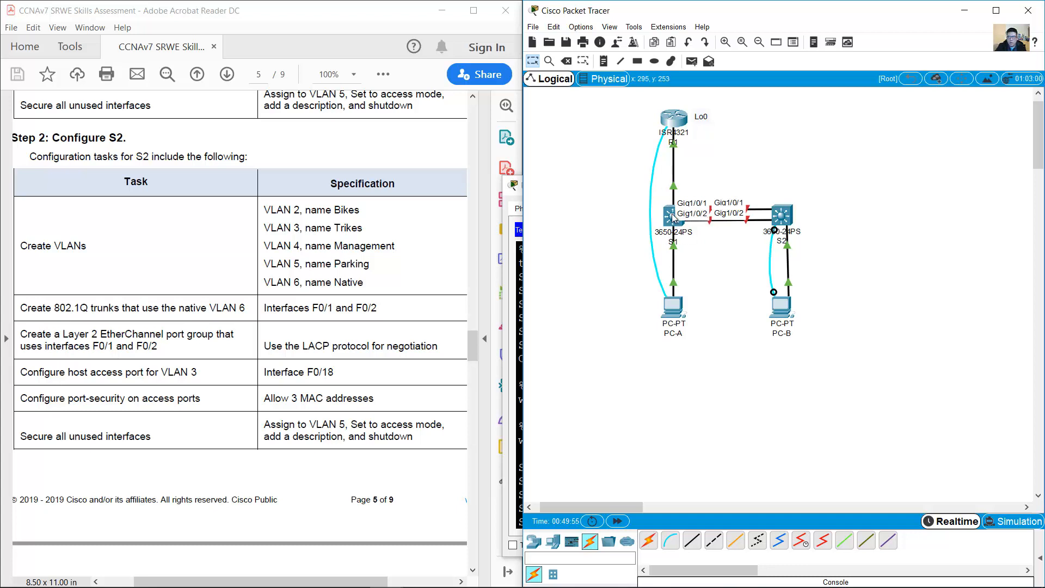
Step: Reopen PC-B's S2 terminal and highlight the host access port task in the assessment PDF
left_click(782, 309)
left_click(234, 334)
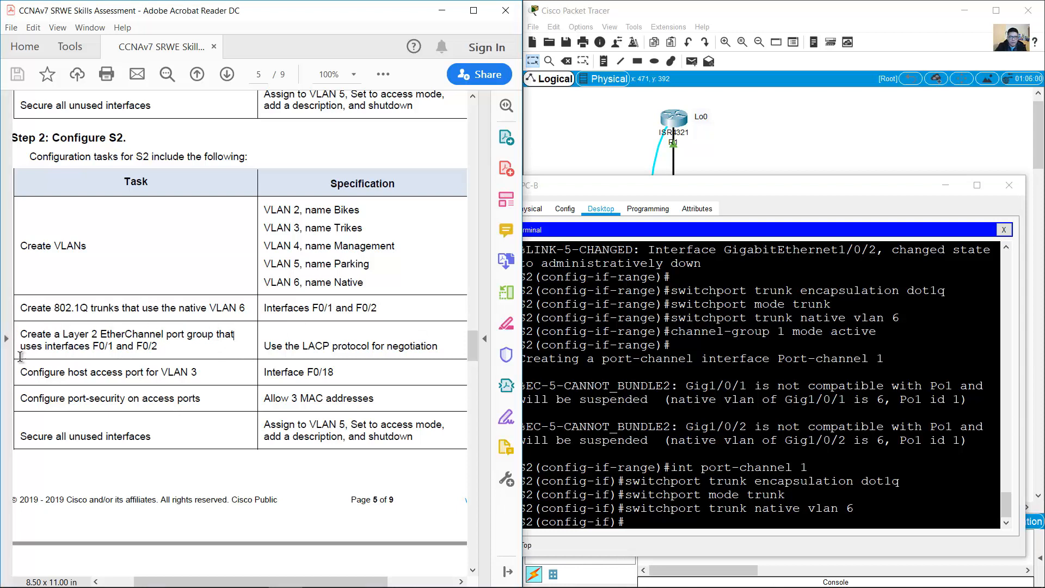
left_click_drag(20, 371, 345, 377)
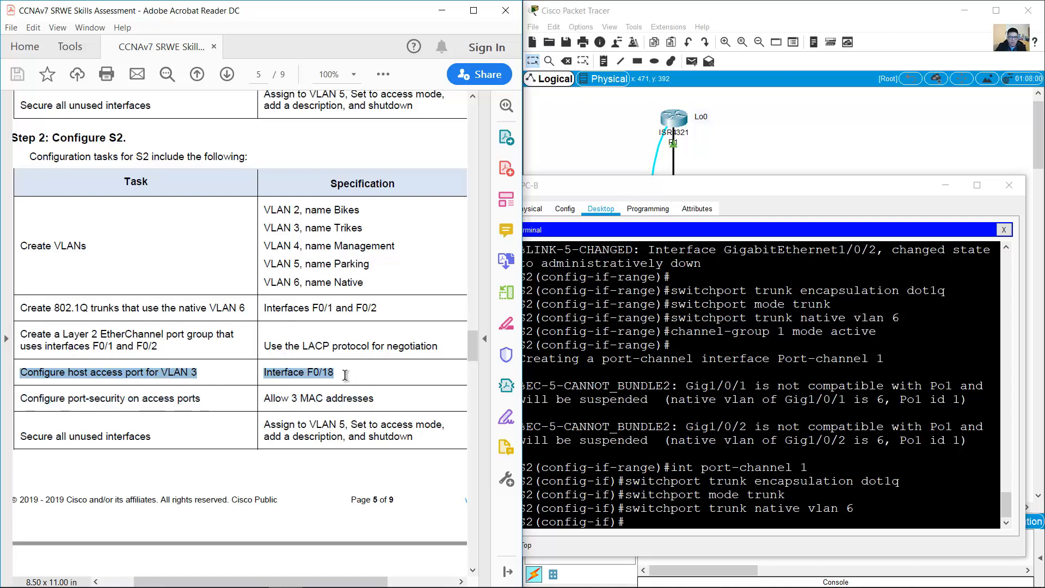
Step: Make S2's interface G1/0/18 an access port in VLAN 3
left_click(818, 140)
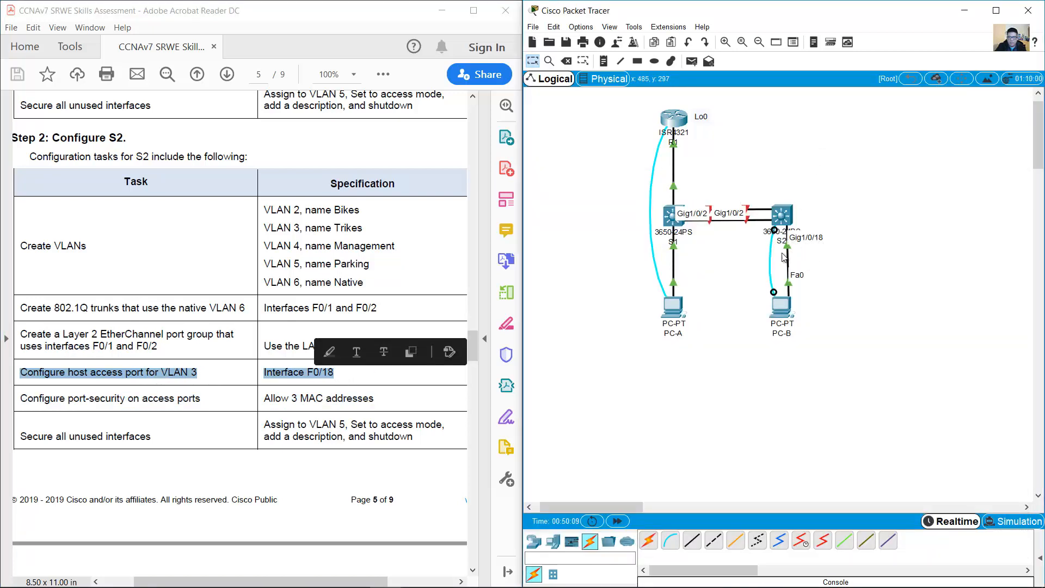
left_click(782, 307)
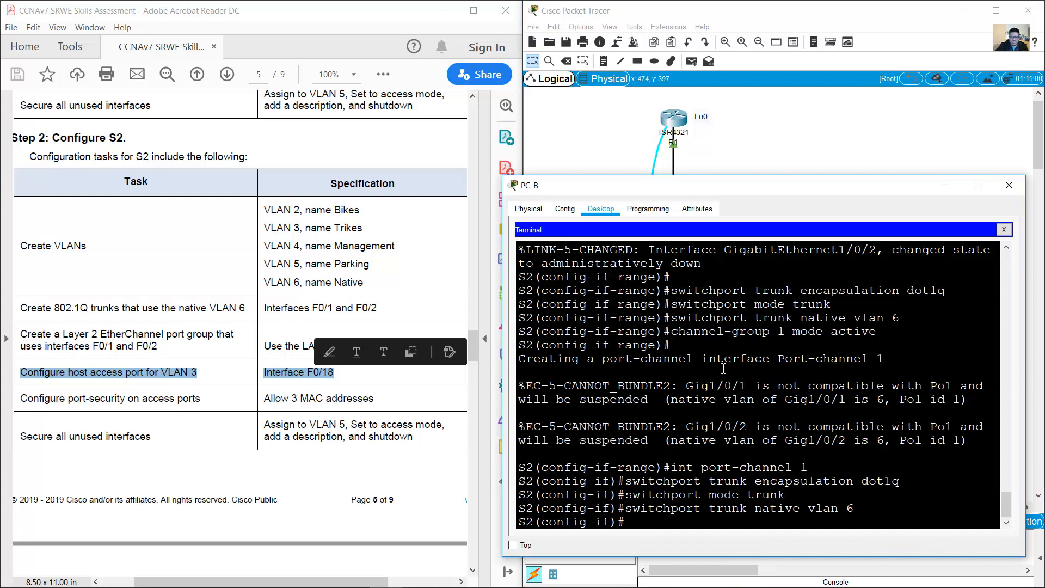
type("int g1/0")
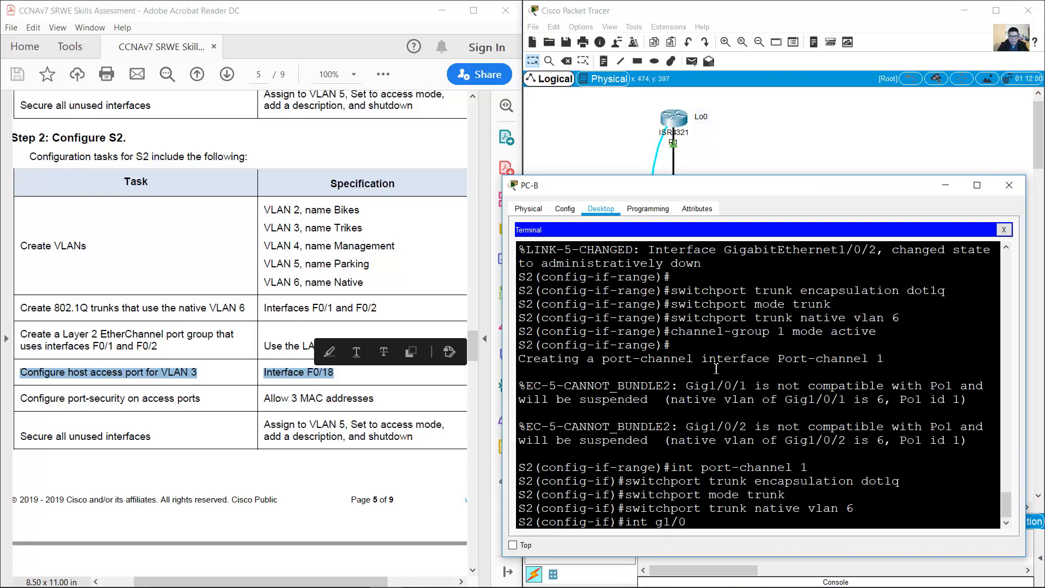
type("/18")
key("Return")
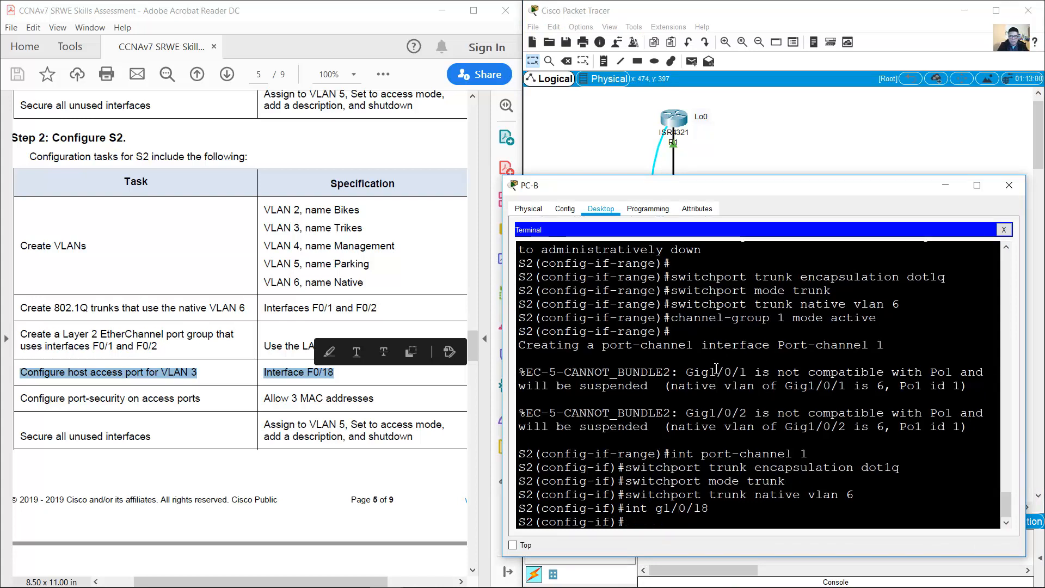
type("switchport mode trunk")
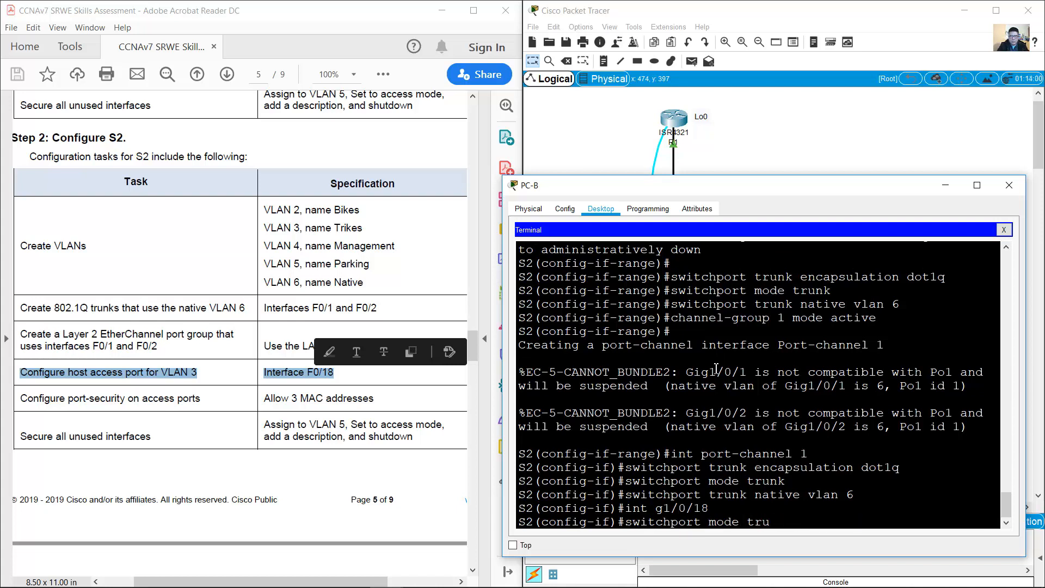
key("Return")
key("Up")
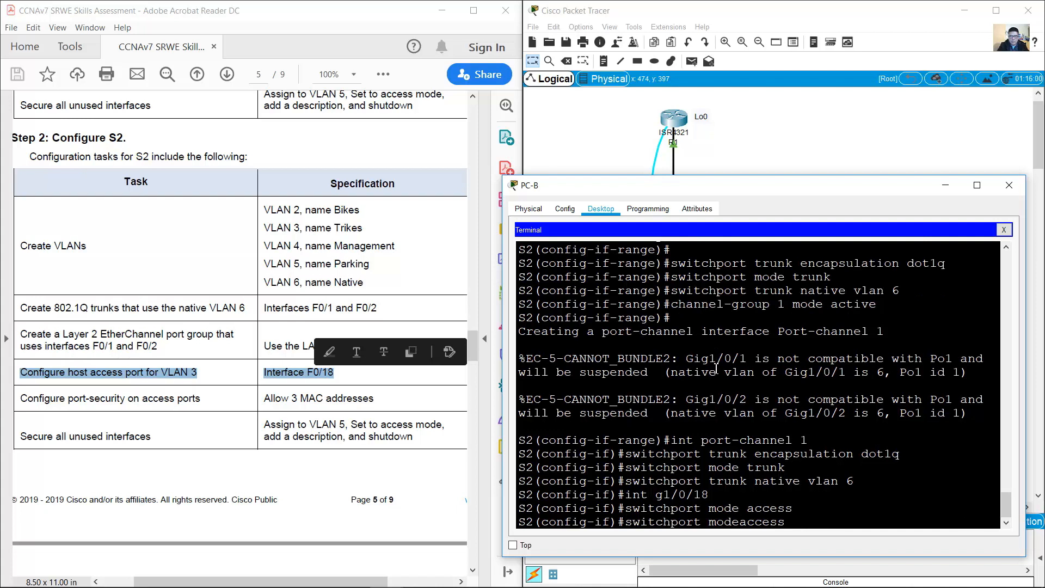
key("BackSpace")
key("BackSpace")
key("BackSpace")
key("BackSpace")
key("BackSpace")
type("vlan 3")
key("Return")
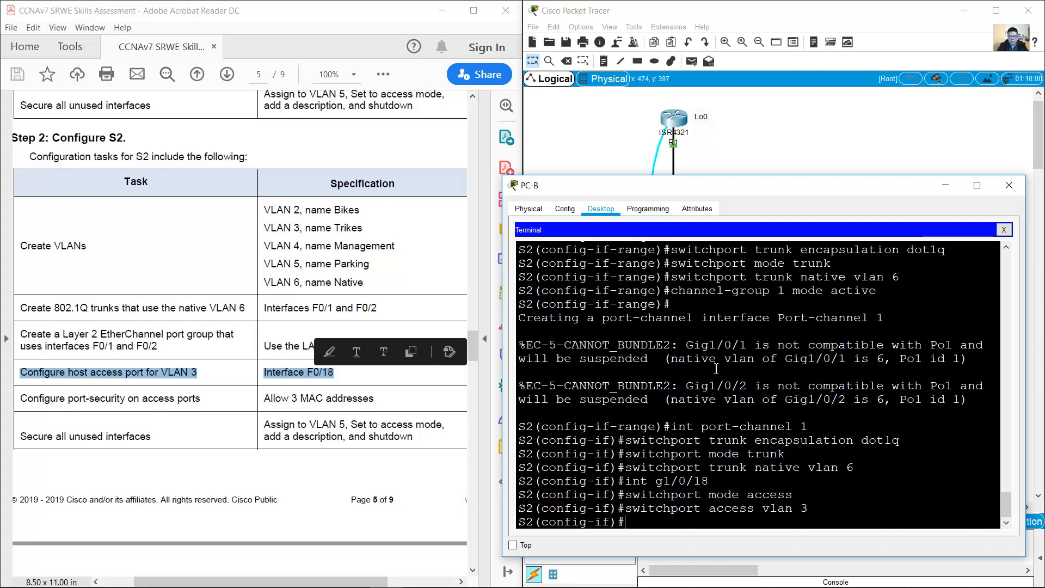
Step: Enable port security on G1/0/18 after checking the task's VLAN and port-security rows
left_click(397, 277)
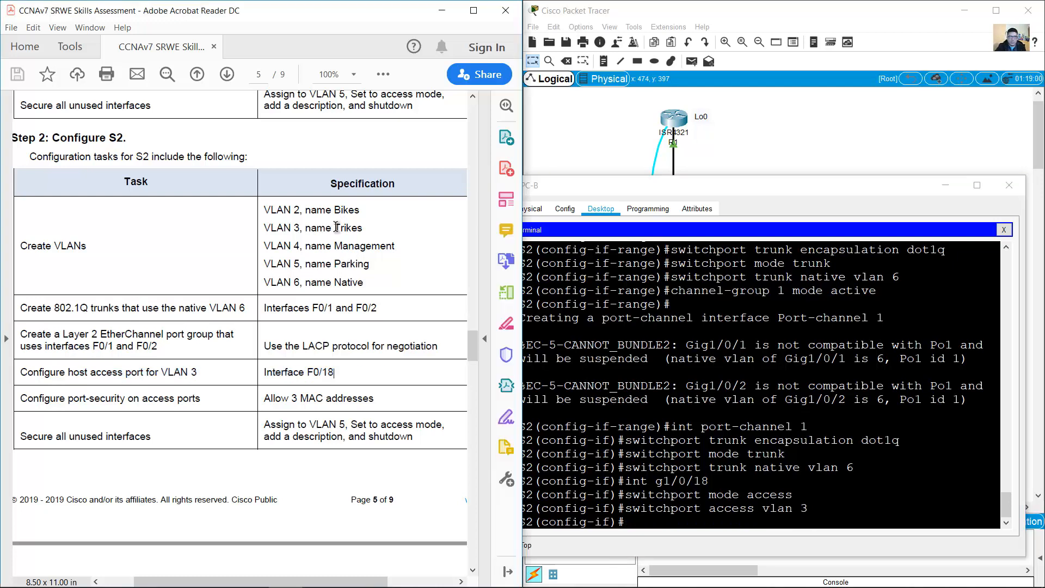
left_click_drag(334, 228, 363, 227)
left_click(707, 520)
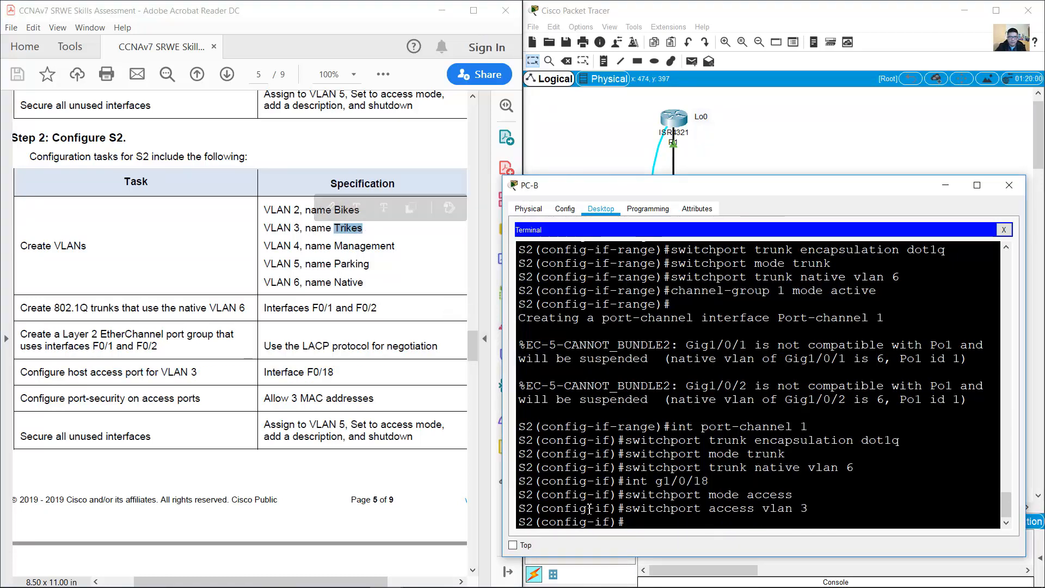
left_click_drag(23, 399, 200, 400)
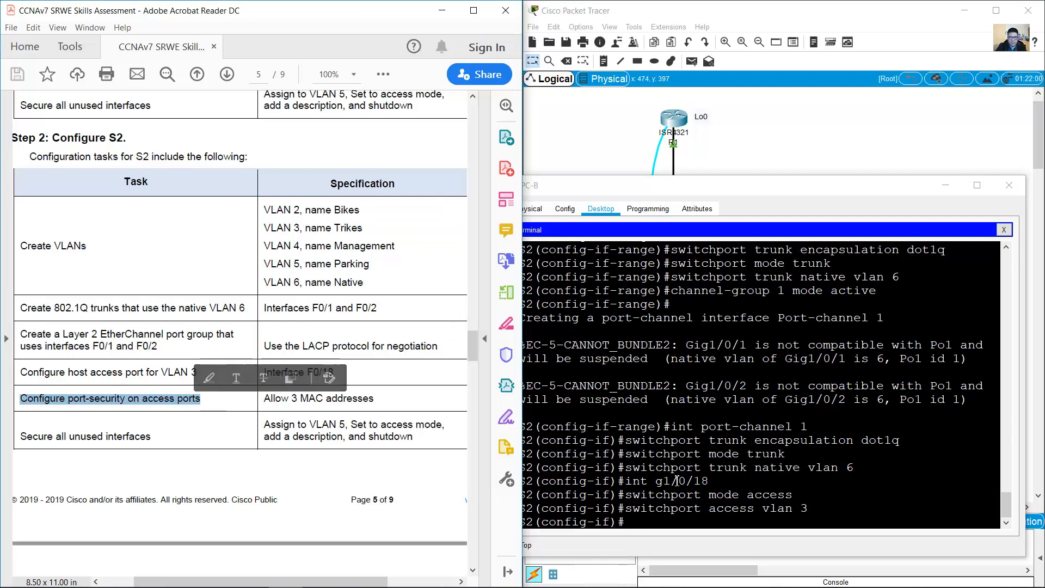
left_click_drag(674, 481, 710, 481)
left_click(765, 524)
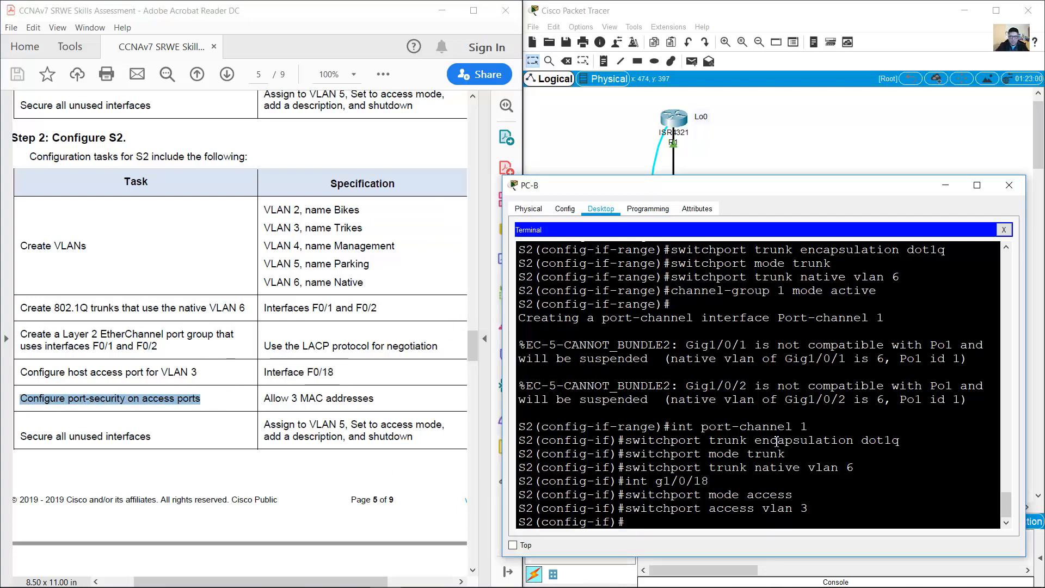
key("Up")
key("BackSpace")
key("BackSpace")
key("BackSpace")
key("BackSpace")
key("BackSpace")
key("BackSpace")
key("BackSpace")
key("BackSpace")
key("BackSpace")
key("BackSpace")
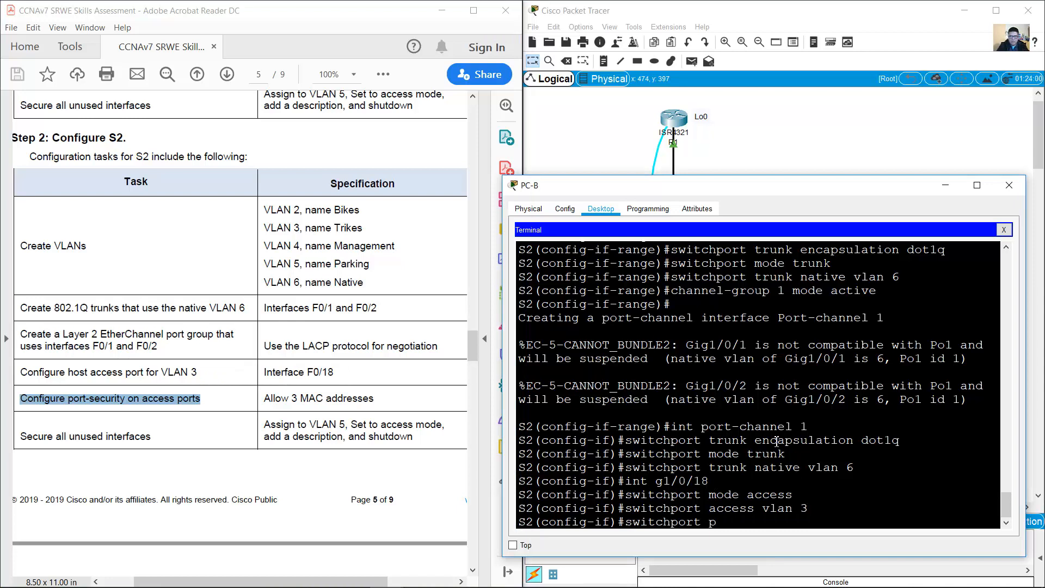
type("-secu")
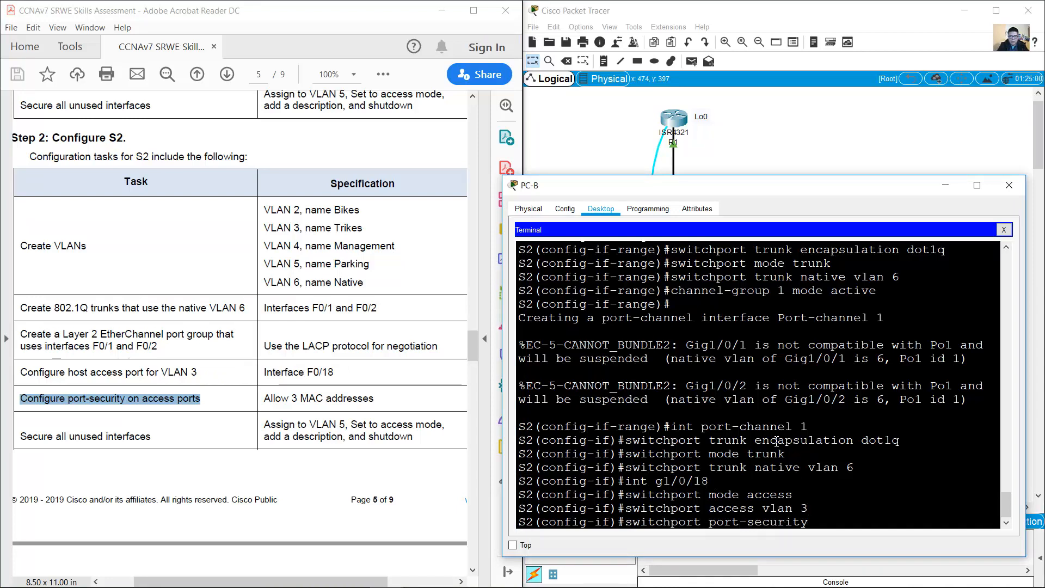
type("rity")
key("Return")
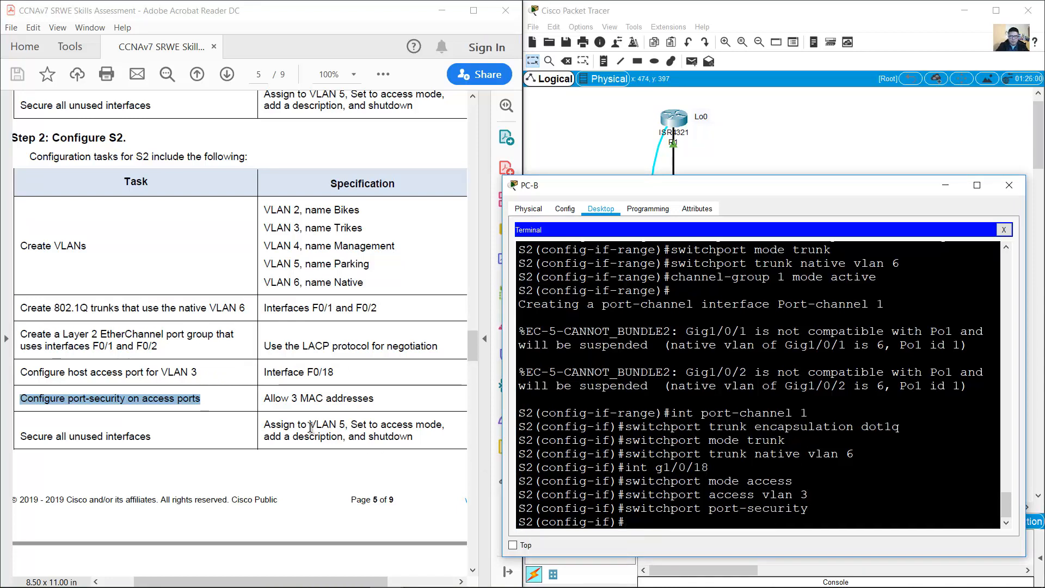
Step: Limit G1/0/18's port security to a maximum of 3 MAC addresses
left_click_drag(290, 398, 374, 397)
left_click(789, 472)
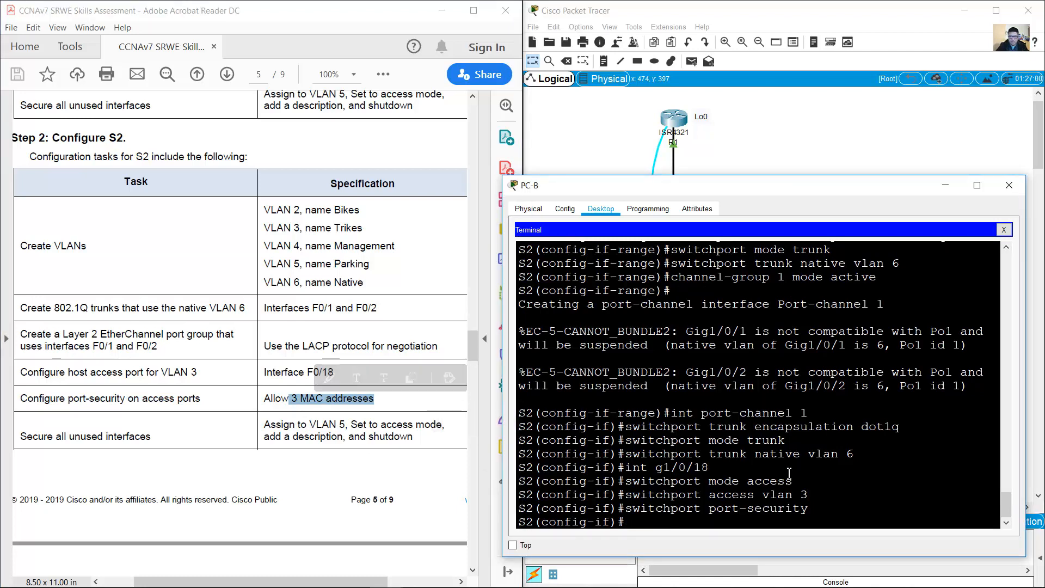
key("Up")
type("mas")
type("itchport port-security maxi")
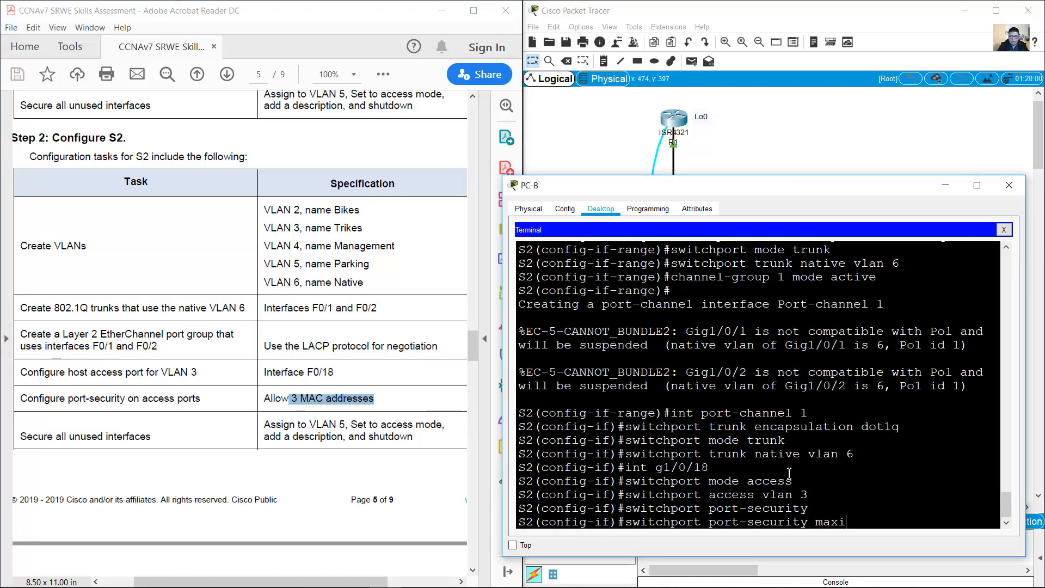
type("mimm 3")
key("Return")
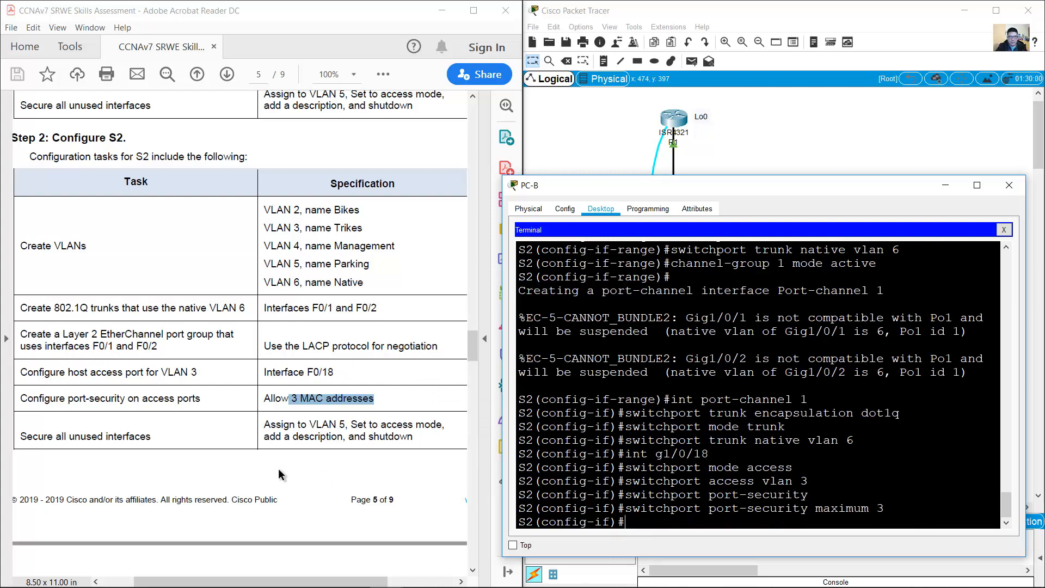
left_click(114, 432)
left_click_drag(22, 435, 415, 439)
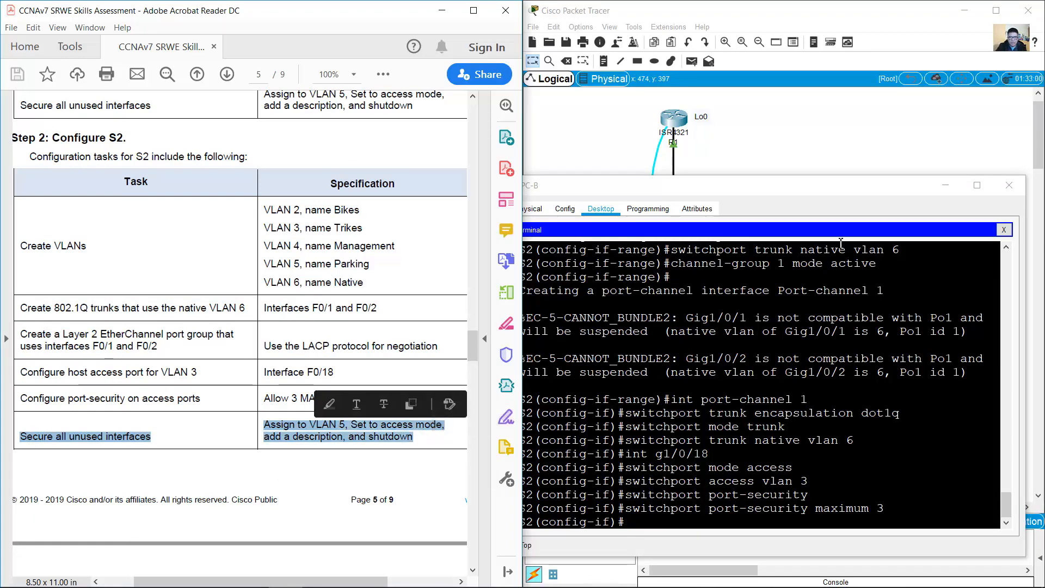
Step: Select S2's unused ports G1/0/3–17 and make them access ports
left_click(814, 161)
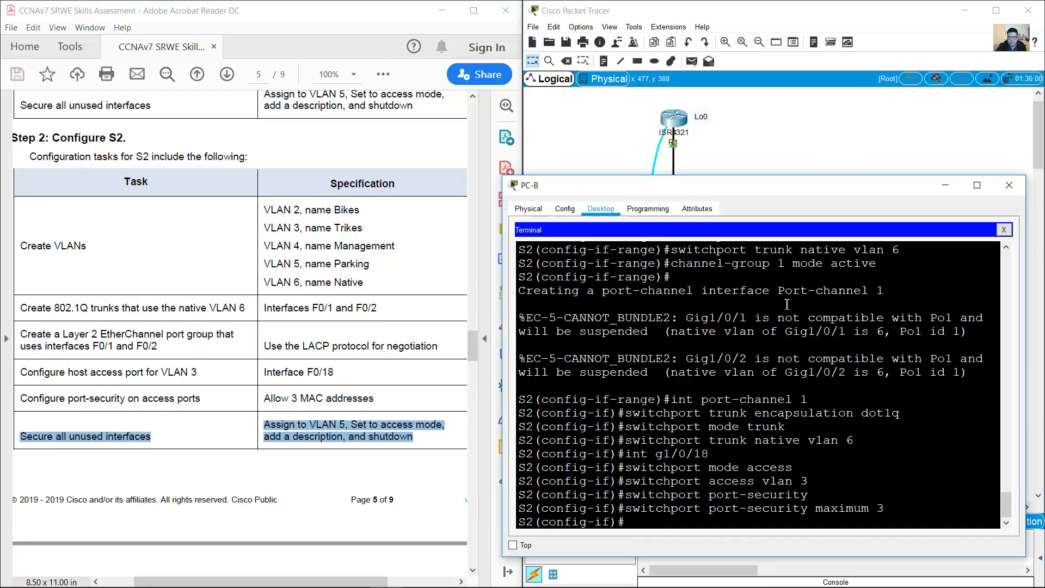
left_click(785, 305)
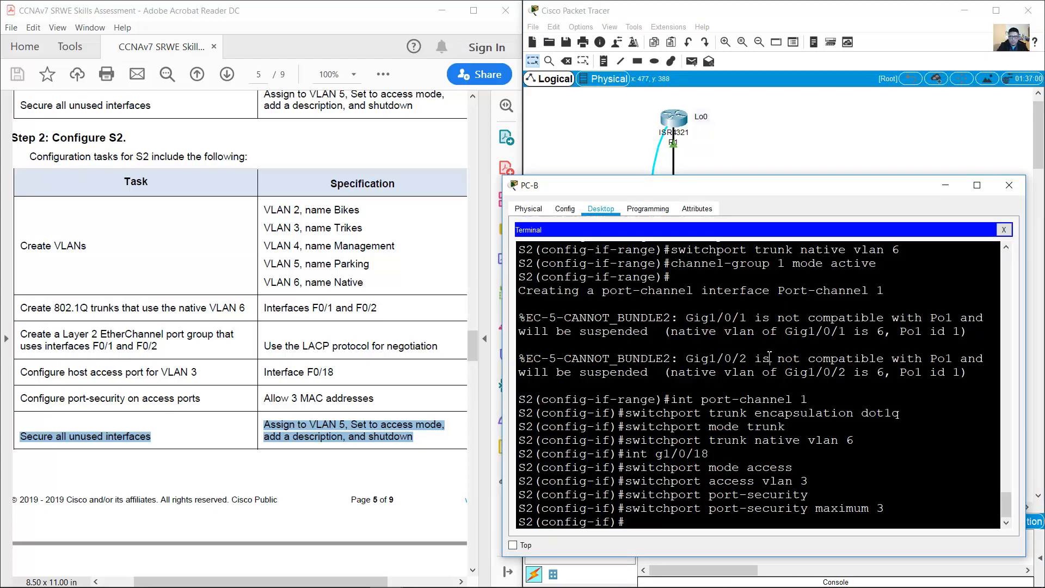
type("int range g1/0/3-17")
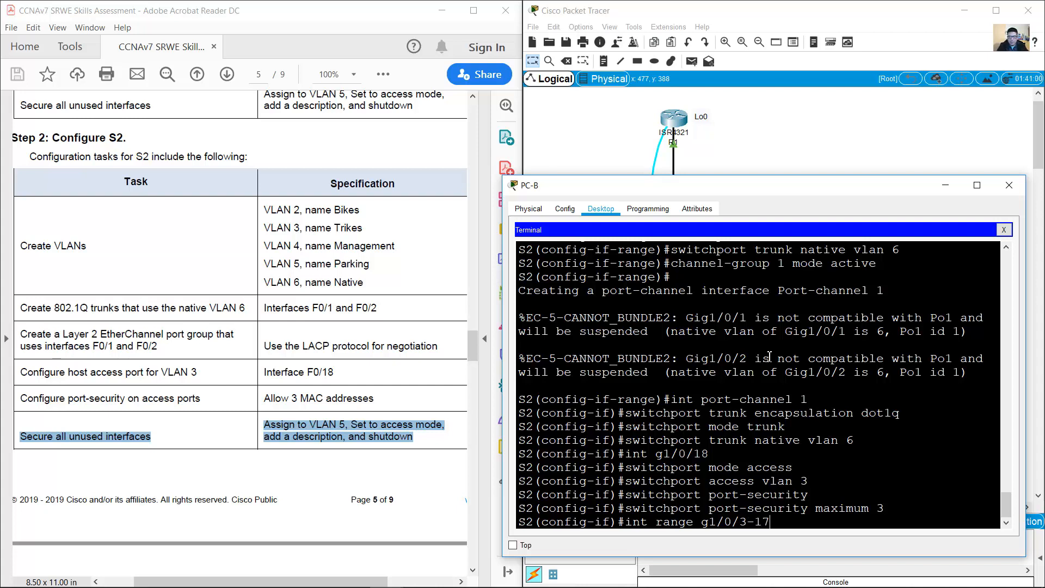
key("Return")
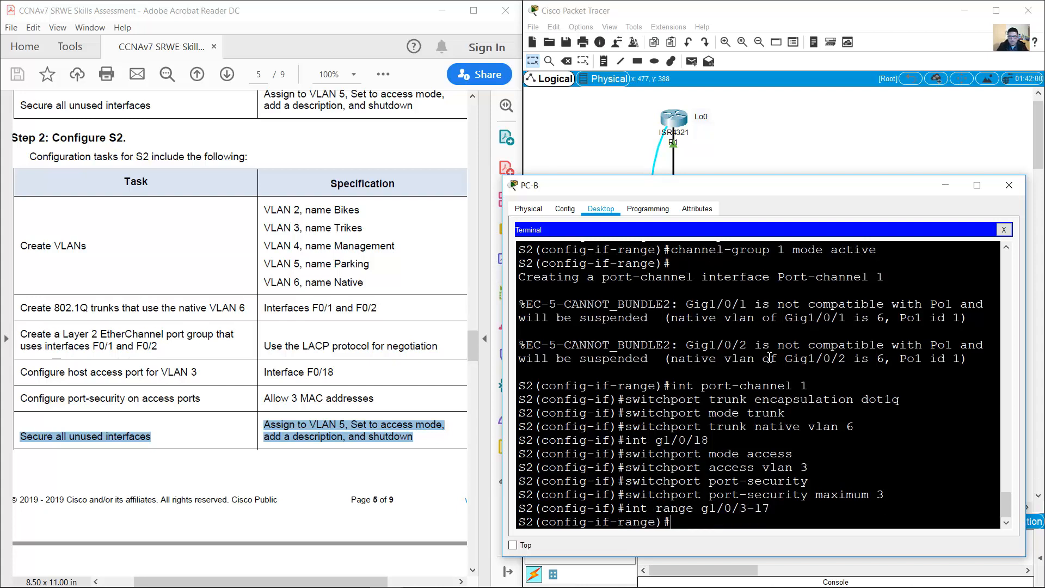
left_click(280, 433)
left_click_drag(276, 428, 413, 436)
left_click(778, 494)
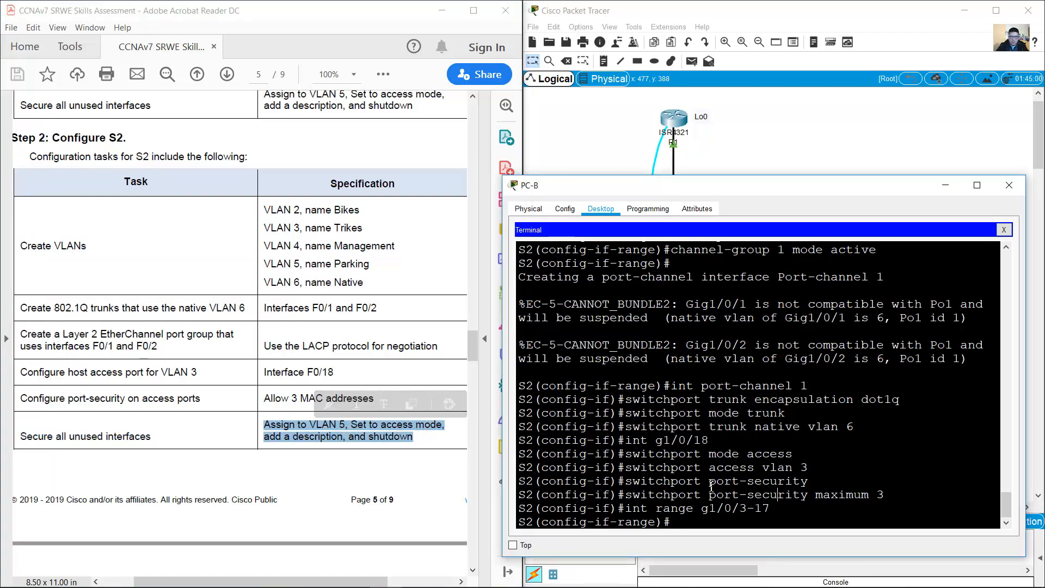
key("Up")
key("Up")
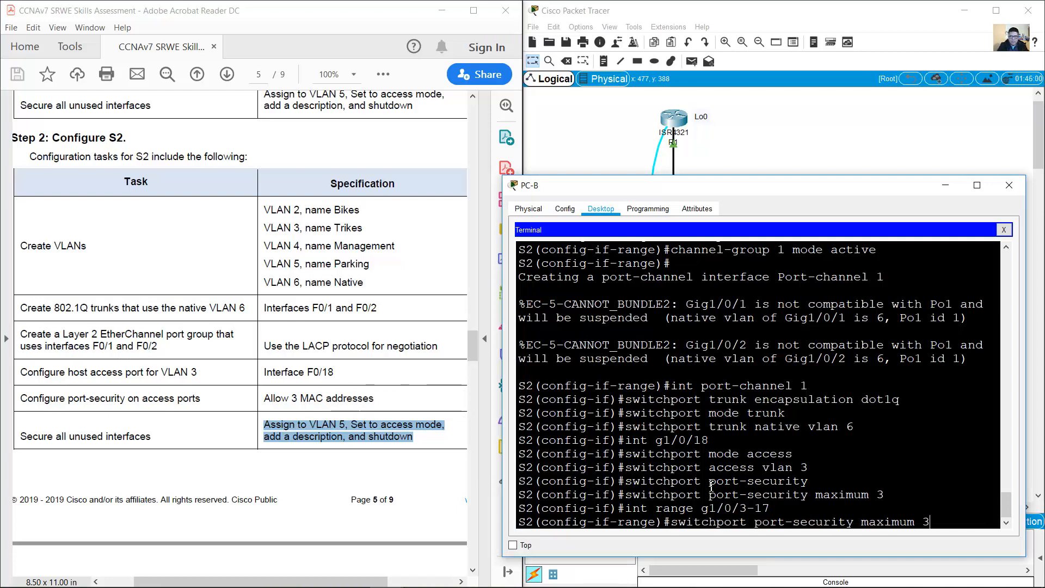
key("BackSpace")
key("BackSpace")
key("BackSpace")
key("BackSpace")
key("BackSpace")
key("BackSpace")
key("BackSpace")
key("BackSpace")
key("BackSpace")
key("BackSpace")
key("BackSpace")
key("BackSpace")
key("BackSpace")
key("BackSpace")
key("BackSpace")
key("BackSpace")
key("BackSpace")
key("BackSpace")
key("BackSpace")
key("BackSpace")
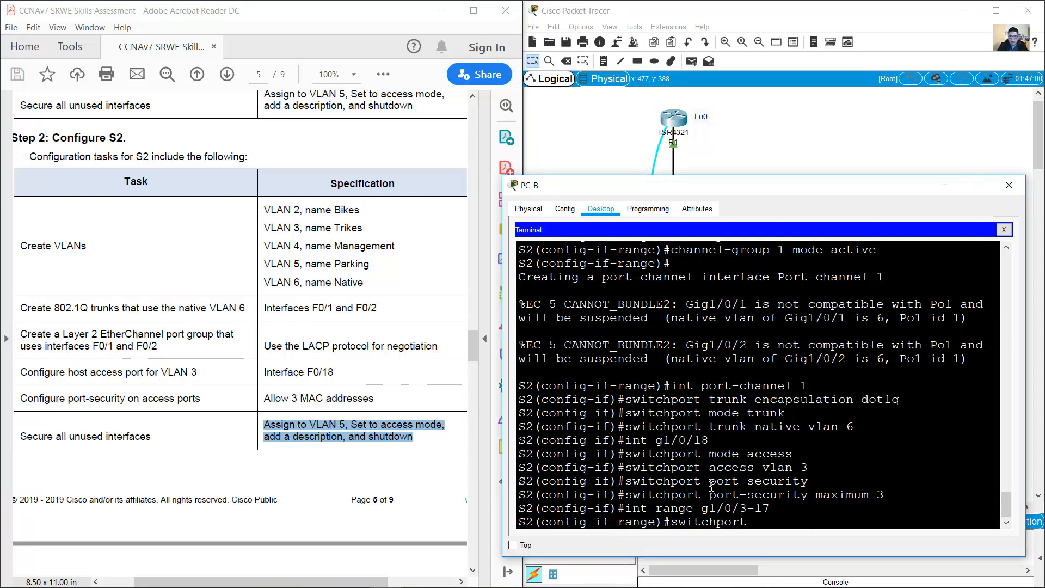
type("mode access")
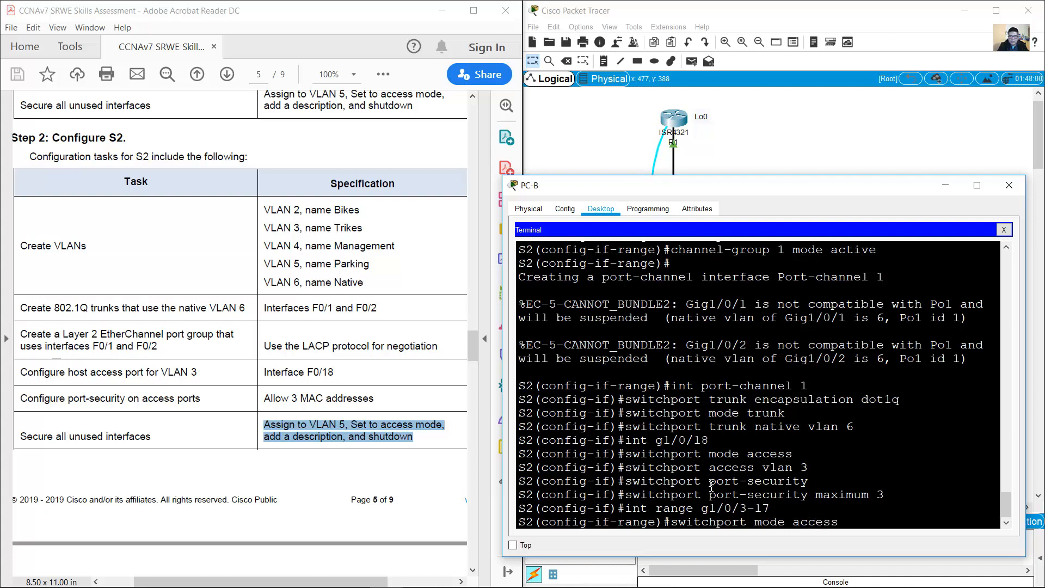
key("Return")
Step: Put G1/0/3–17 in VLAN 5, describe them 'Not In Use' and shut them down
key("Up")
key("BackSpace")
key("BackSpace")
key("BackSpace")
key("BackSpace")
key("BackSpace")
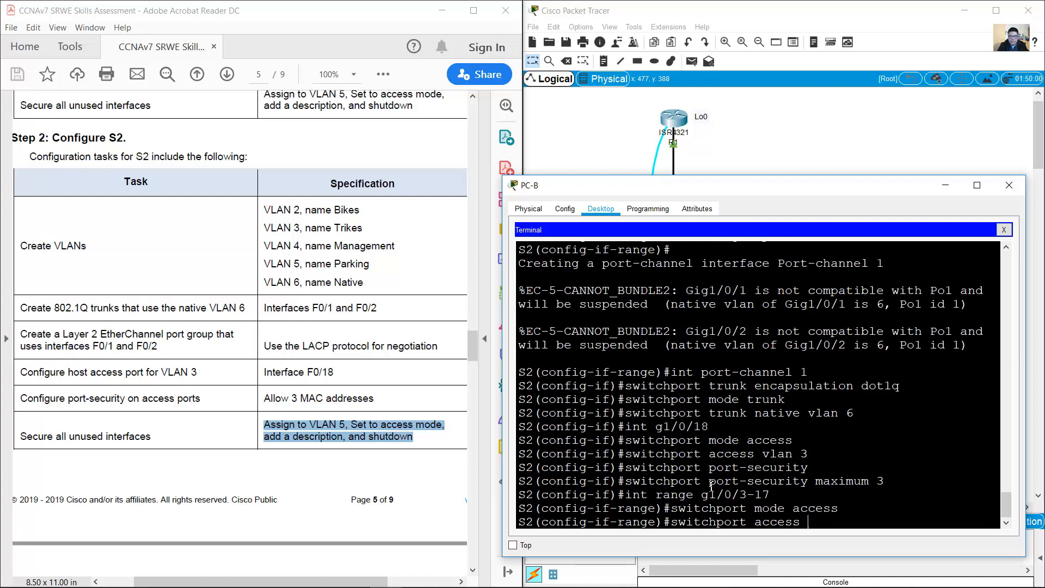
type("vlan 5")
key("Return")
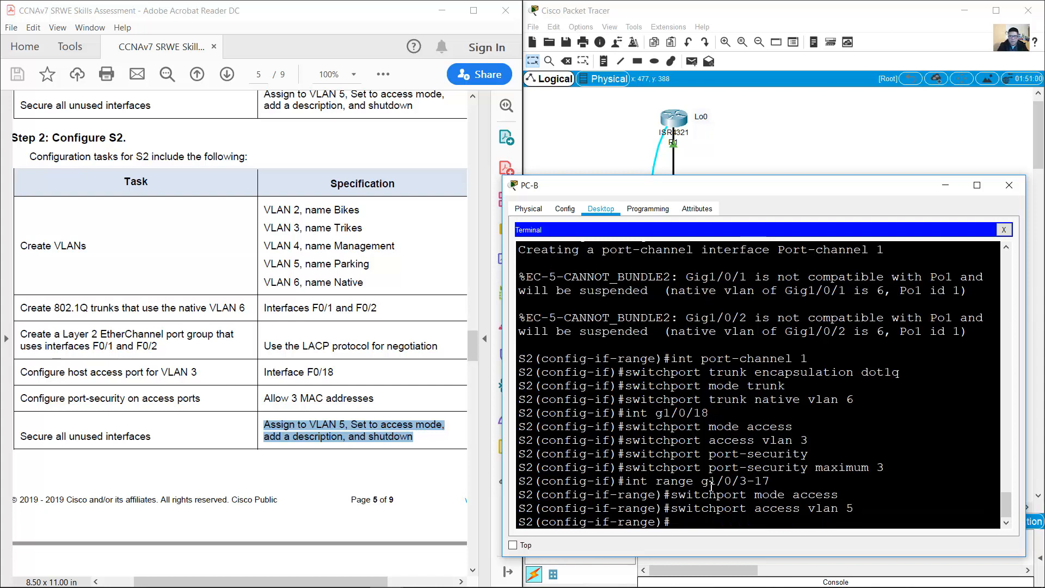
type("descripti")
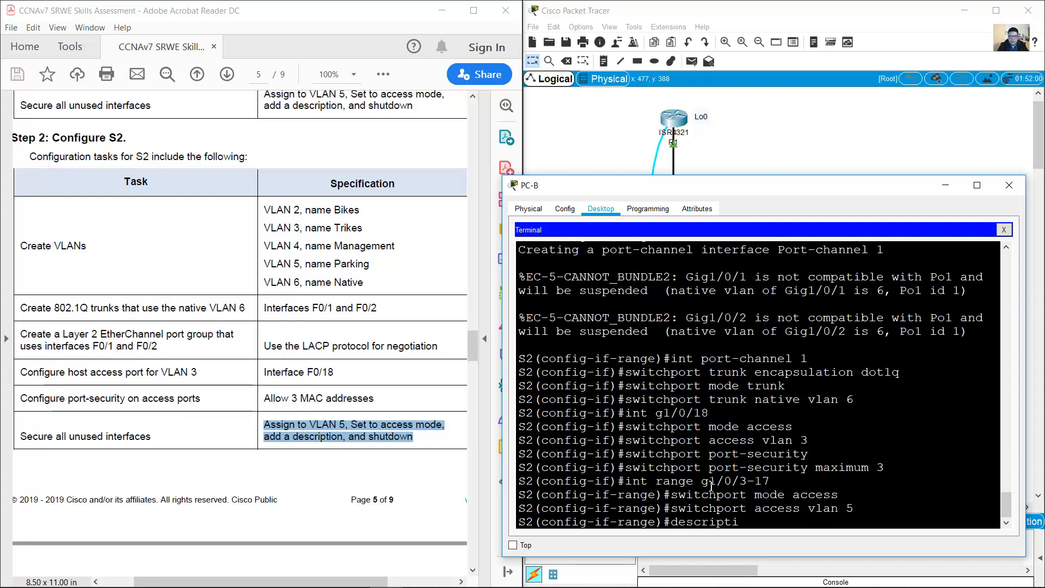
type("on Not In ")
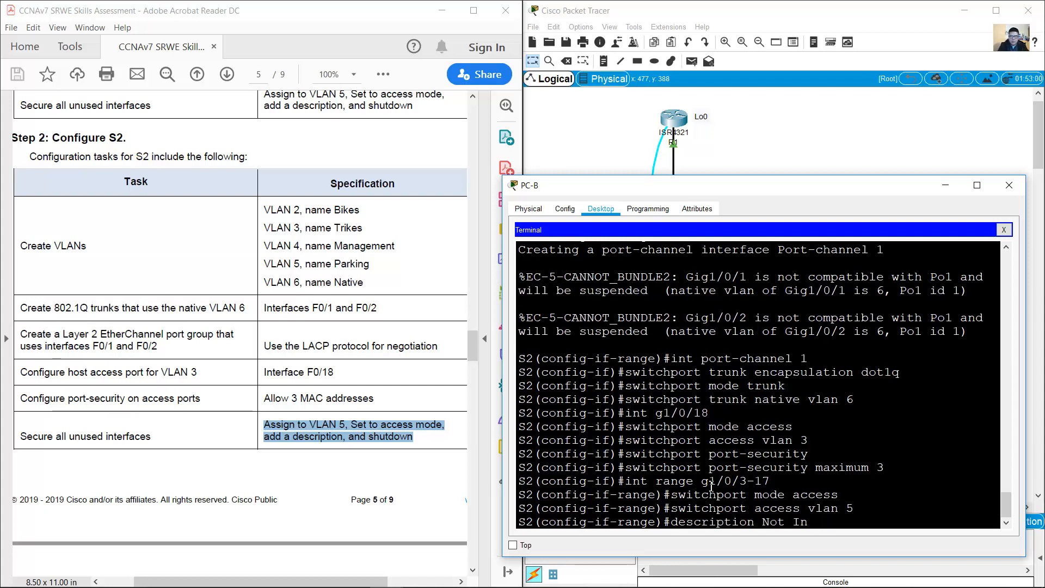
type("Use")
key("Return")
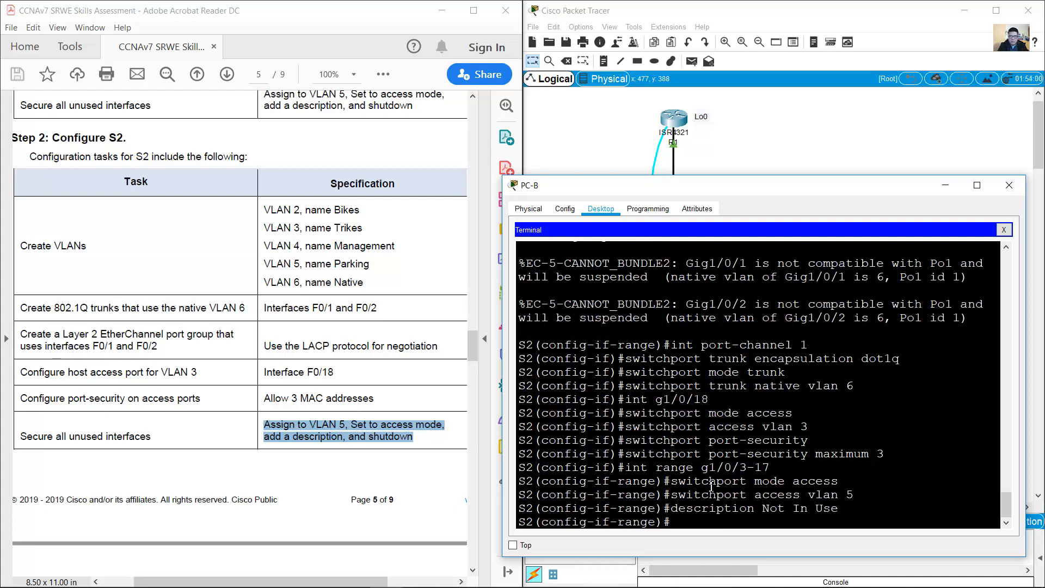
type("shutdown")
key("Return")
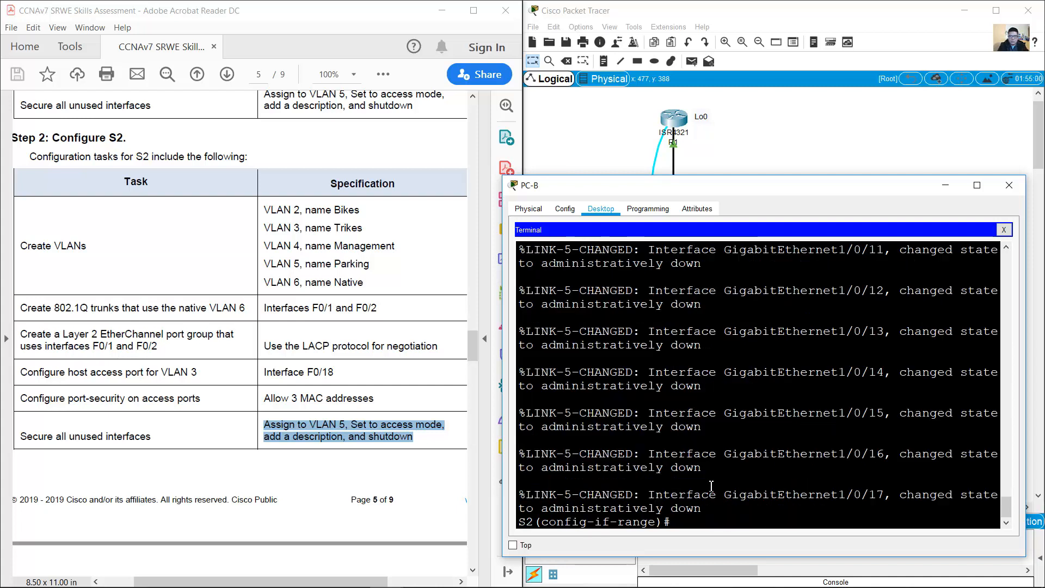
key("Return")
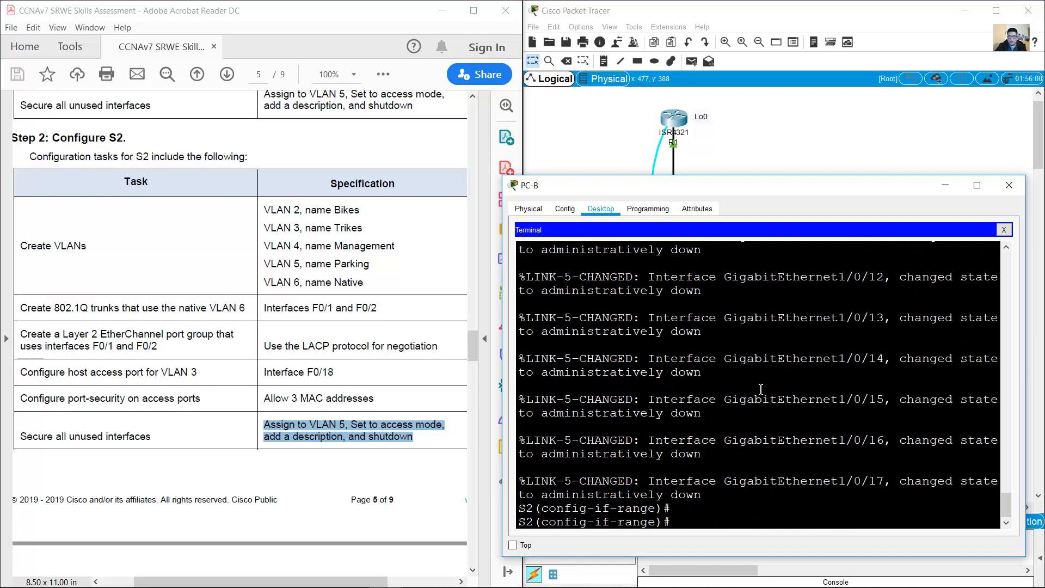
Step: Make G1/0/19–24 access ports in VLAN 5, described 'Not In Use', and shut down
key("Up")
key("Up")
key("Up")
key("Up")
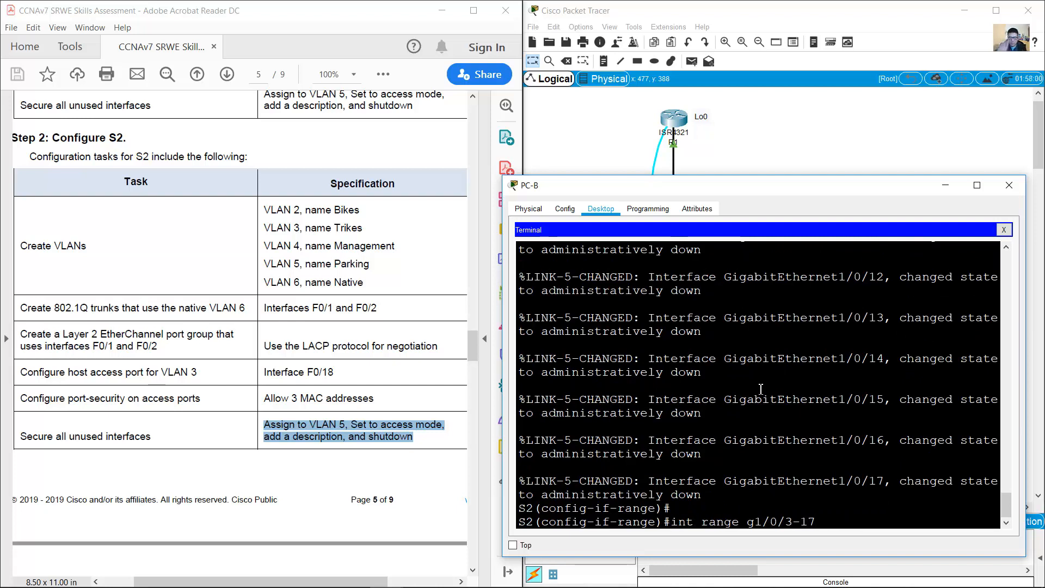
key("BackSpace")
key("BackSpace")
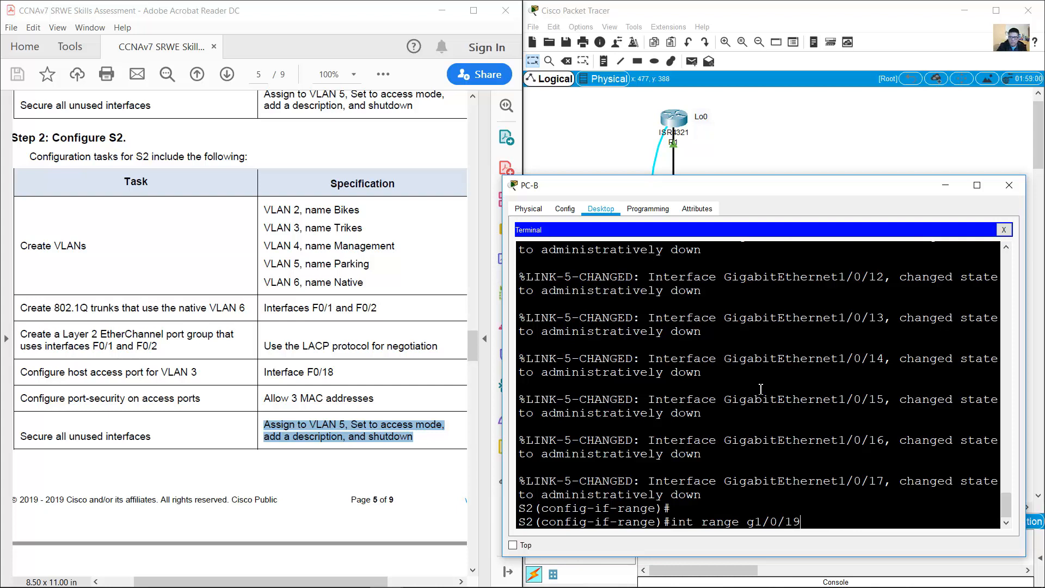
type("19-24")
key("Return")
key("Up")
key("Up")
key("Up")
key("Up")
key("Up")
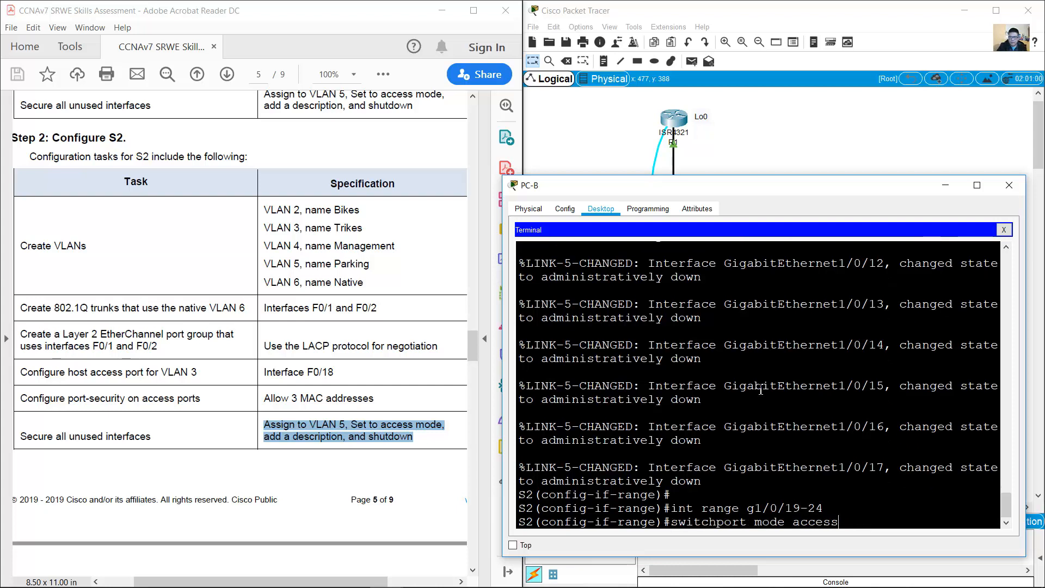
key("Return")
key("Up")
key("Up")
key("Up")
key("Up")
key("Return")
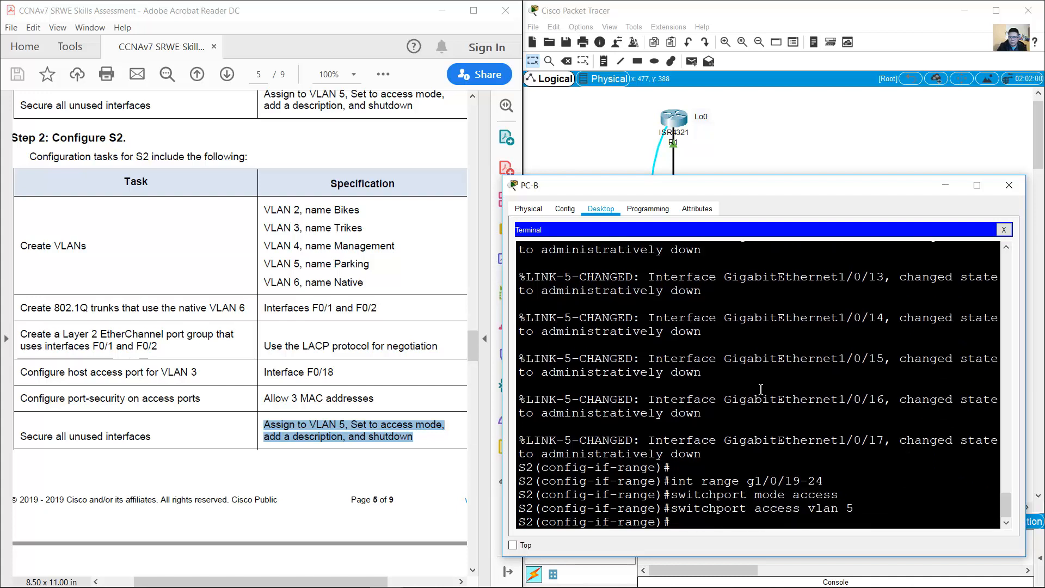
key("Up")
key("Up")
key("Up")
key("Up")
key("Up")
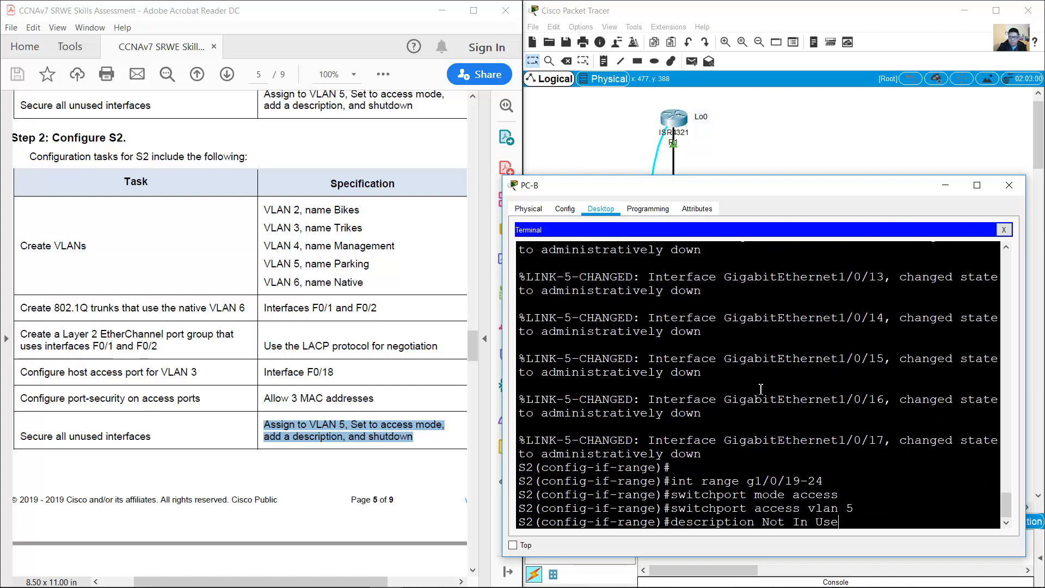
key("Return")
key("Up")
key("Up")
key("Up")
key("Up")
key("Up")
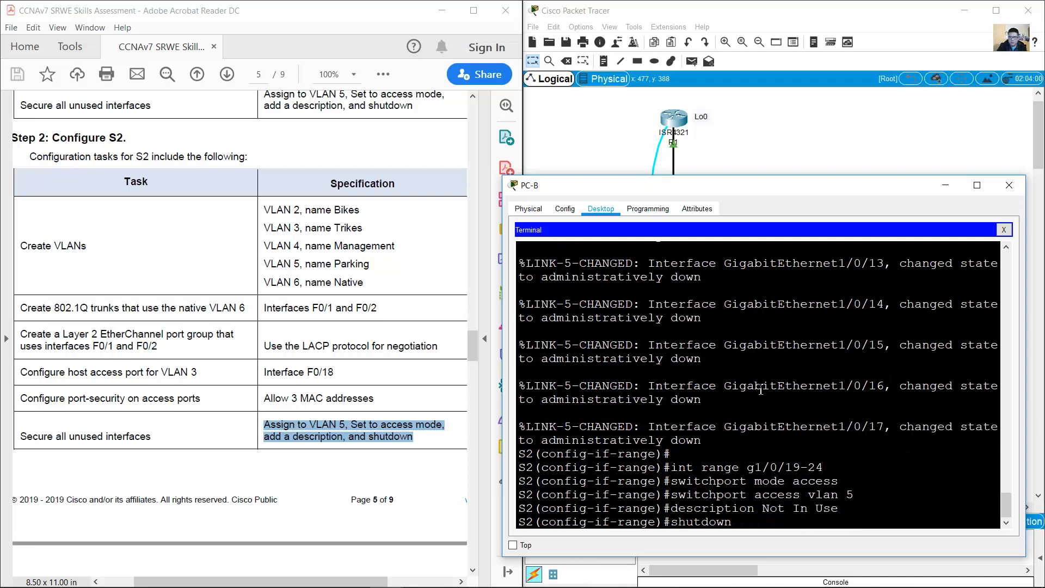
key("Return")
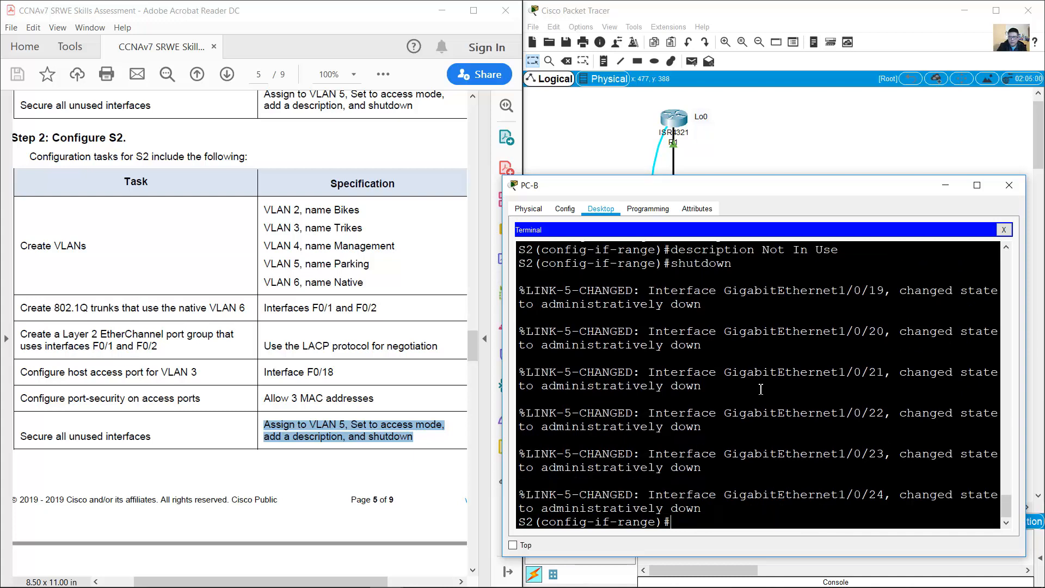
Step: Select ports G1/1/1–4 on S2 and make them access ports
left_click(818, 132)
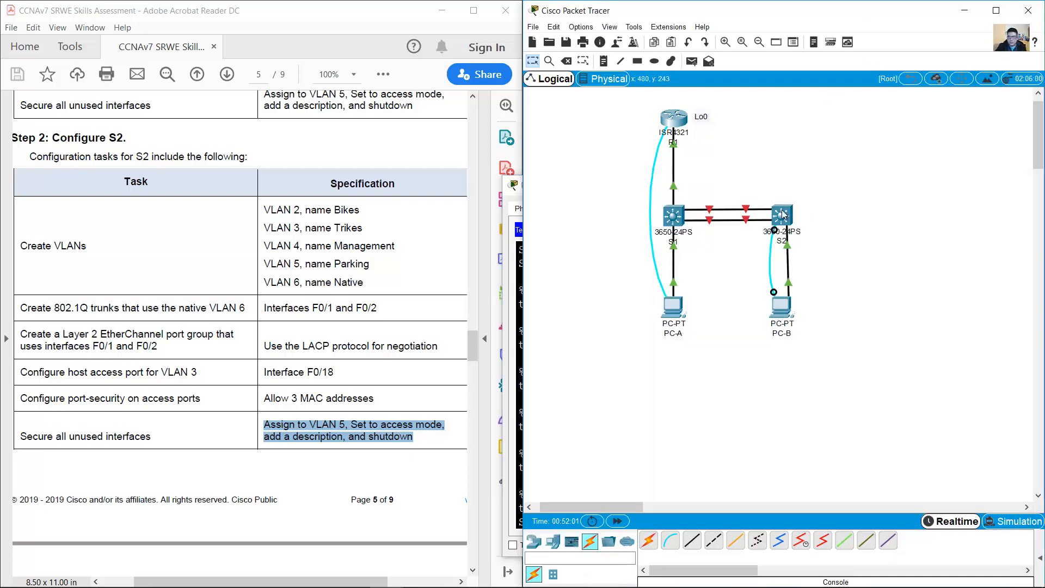
mouse_move(782, 212)
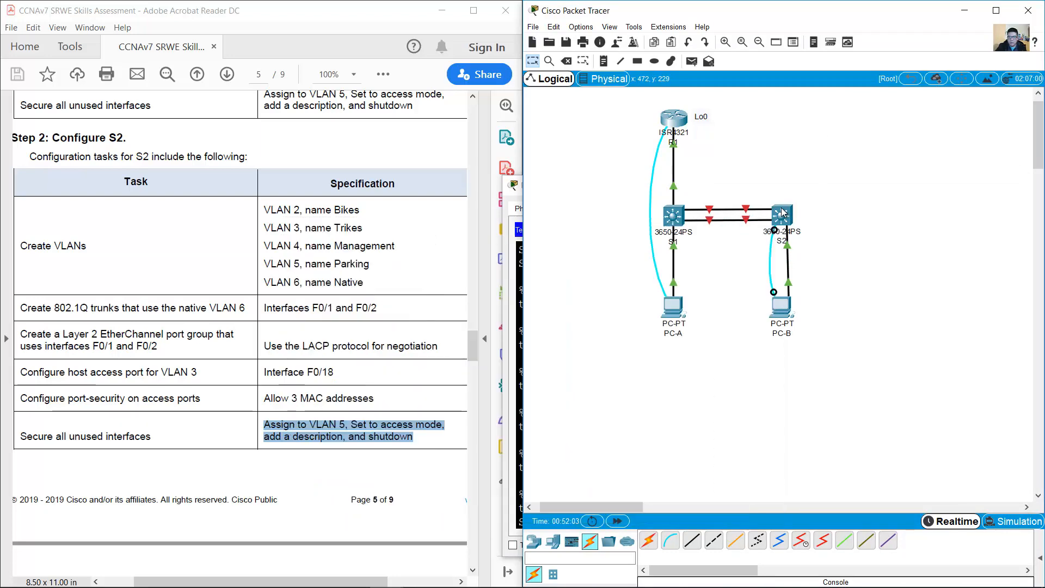
left_click(782, 308)
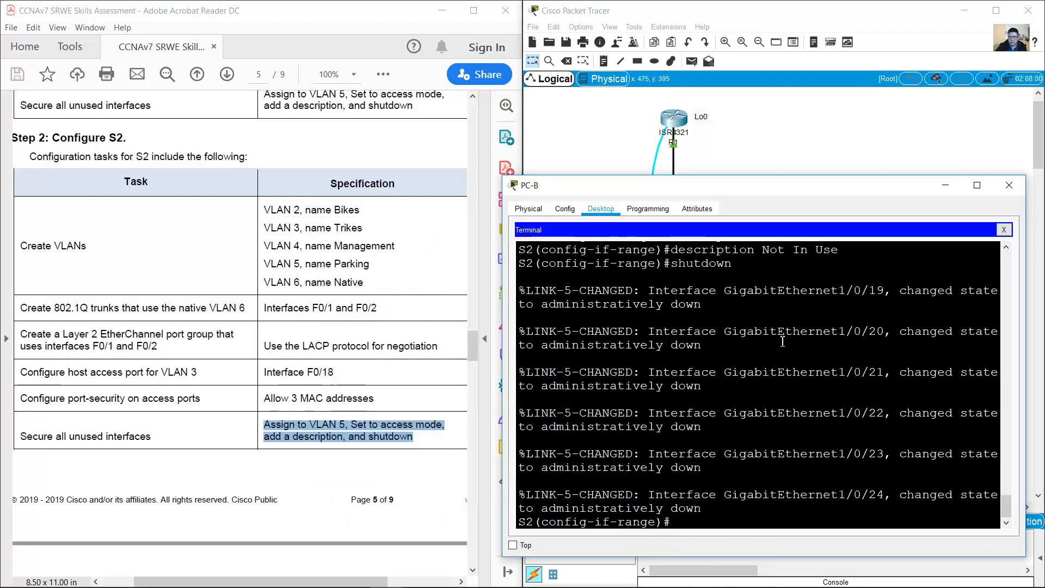
key("Up")
key("Up")
key("Up")
key("Up")
key("Up")
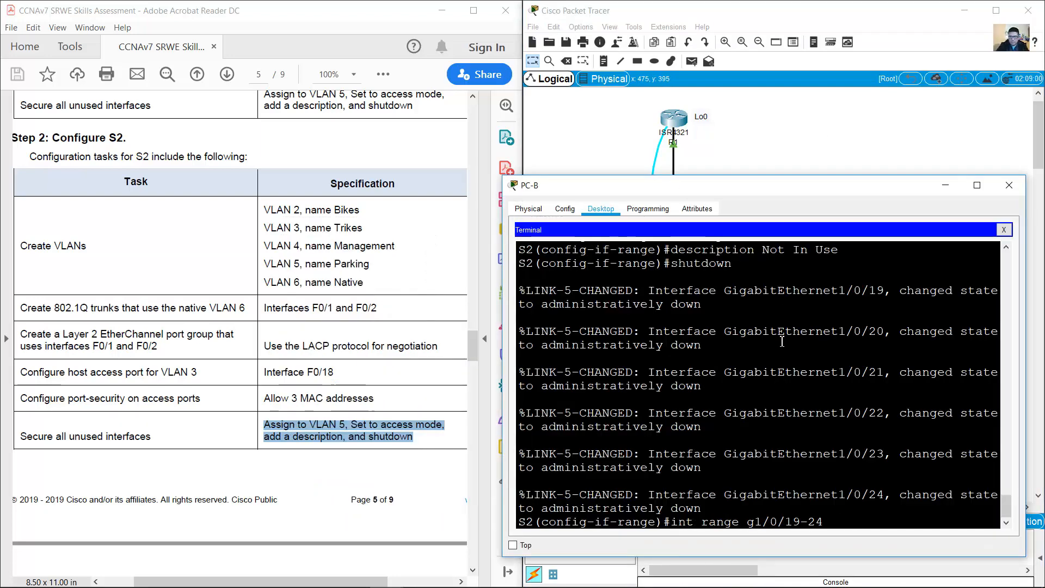
key("Left")
key("Left")
key("Left")
key("BackSpace")
key("Left")
key("Left")
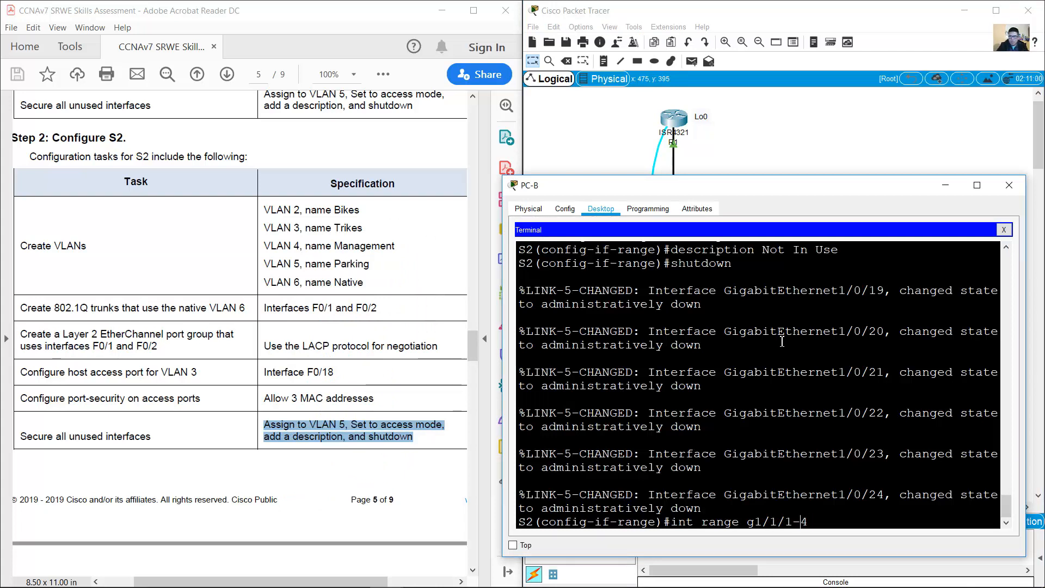
key("Return")
key("Up")
key("Up")
key("Up")
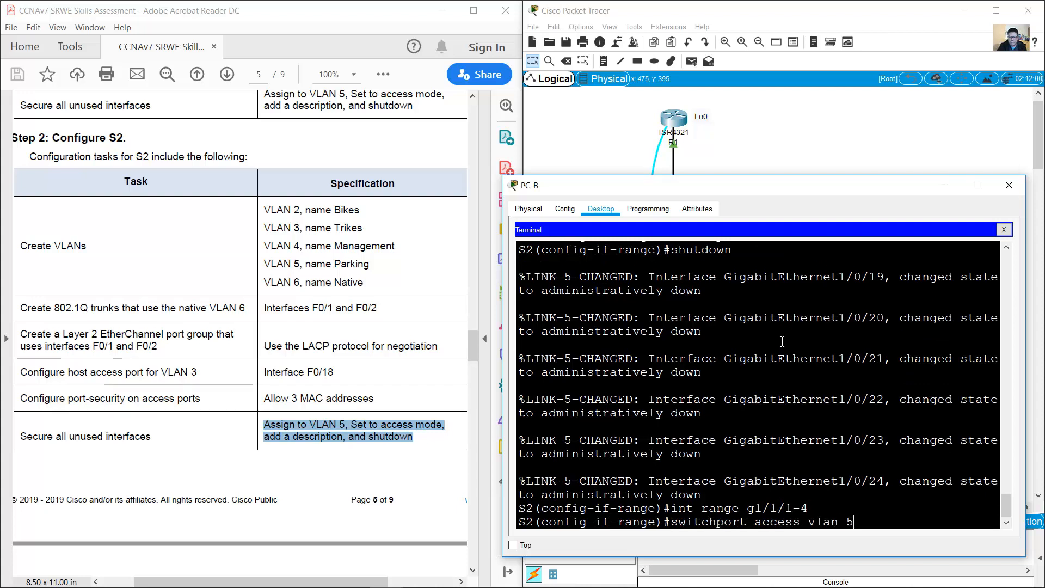
Step: Put G1/1/1–4 in VLAN 5, describe them 'Not In Use' and shut them down
key("Up")
key("Return")
key("Up")
key("Up")
key("Up")
key("Up")
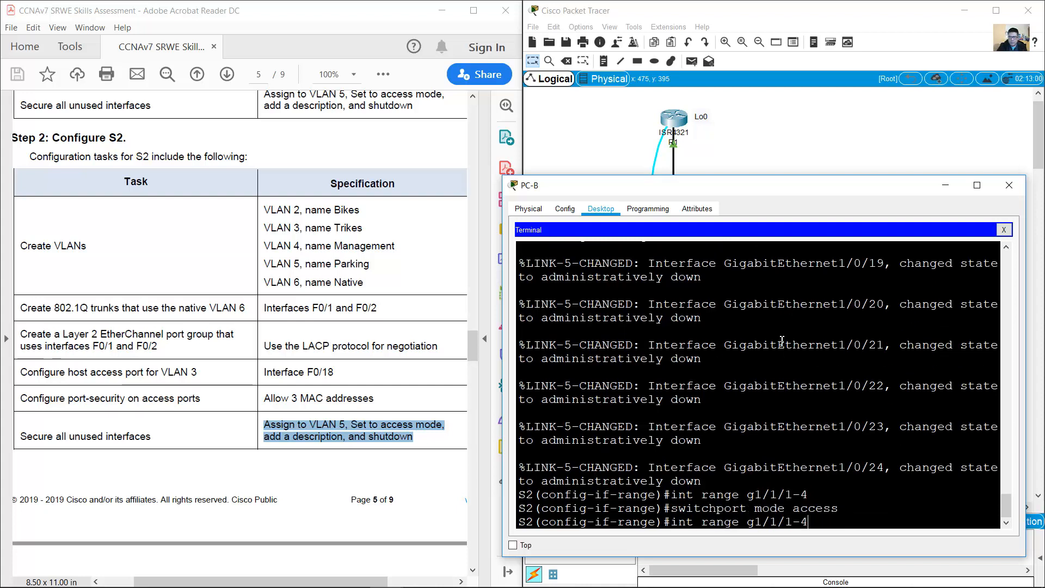
key("Down")
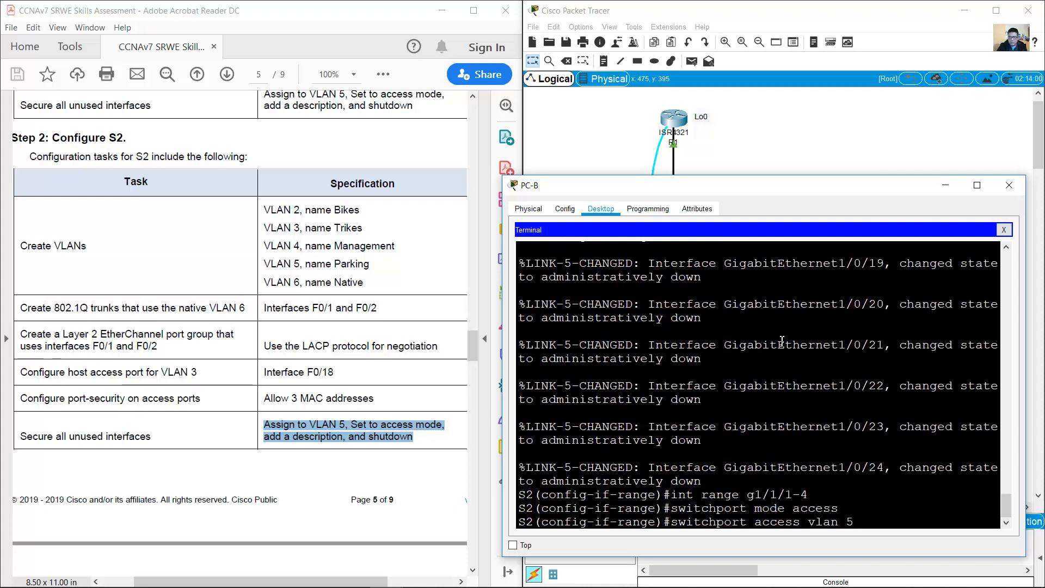
key("Up")
key("Up")
key("Down")
key("Down")
key("Return")
key("Up")
key("Up")
key("Up")
key("Up")
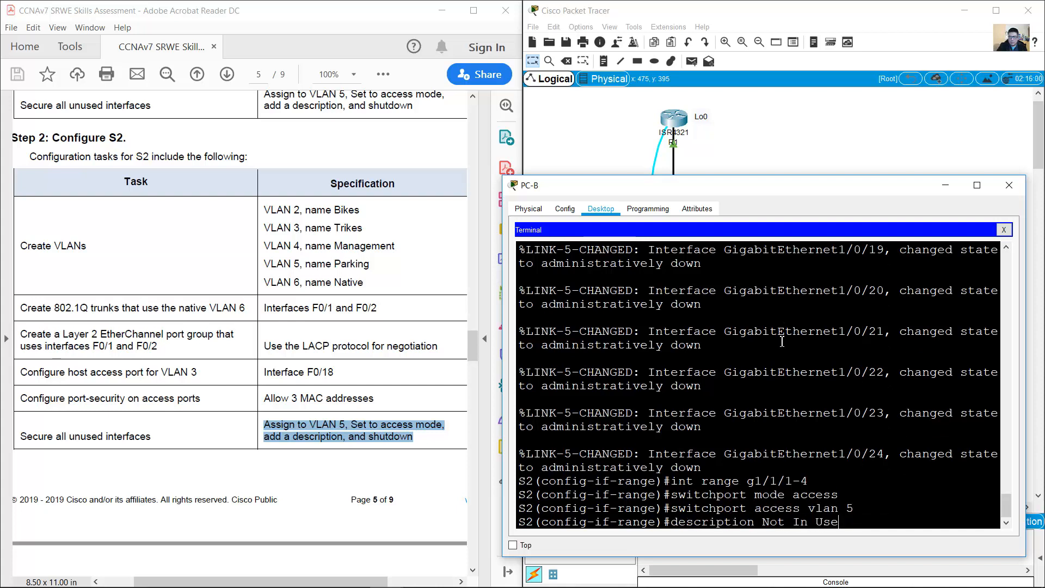
key("Return")
key("Up")
key("Up")
key("Up")
key("Up")
key("Up")
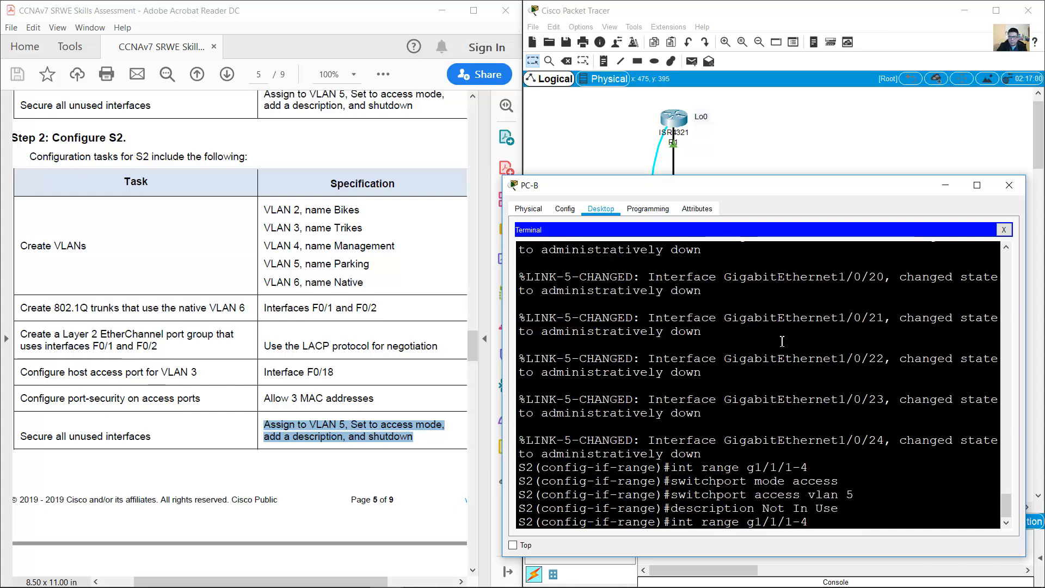
key("Return")
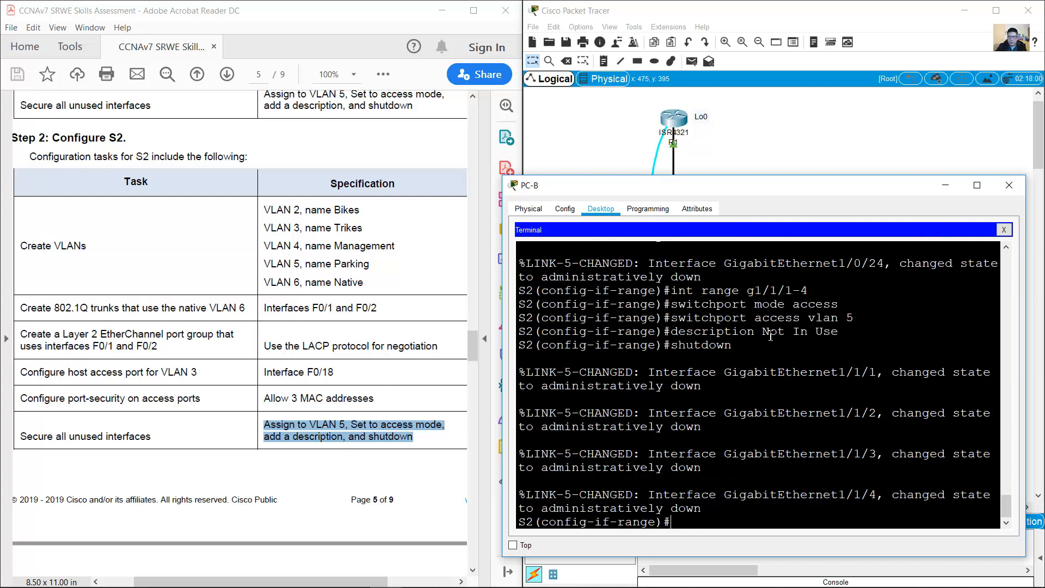
left_click_drag(748, 346, 642, 292)
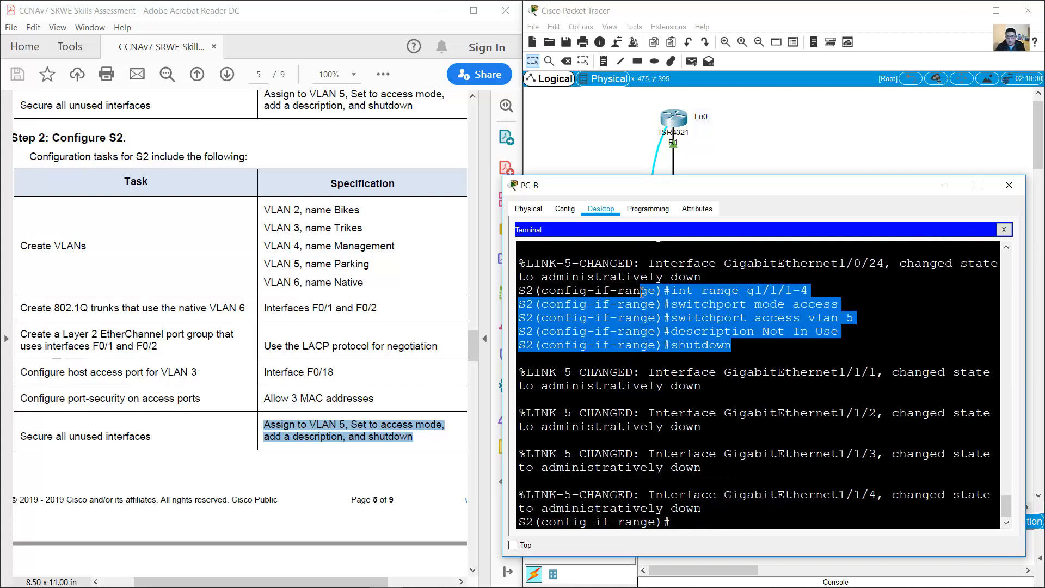
left_click(675, 365)
left_click(295, 342)
scroll(309, 359, "down", 5)
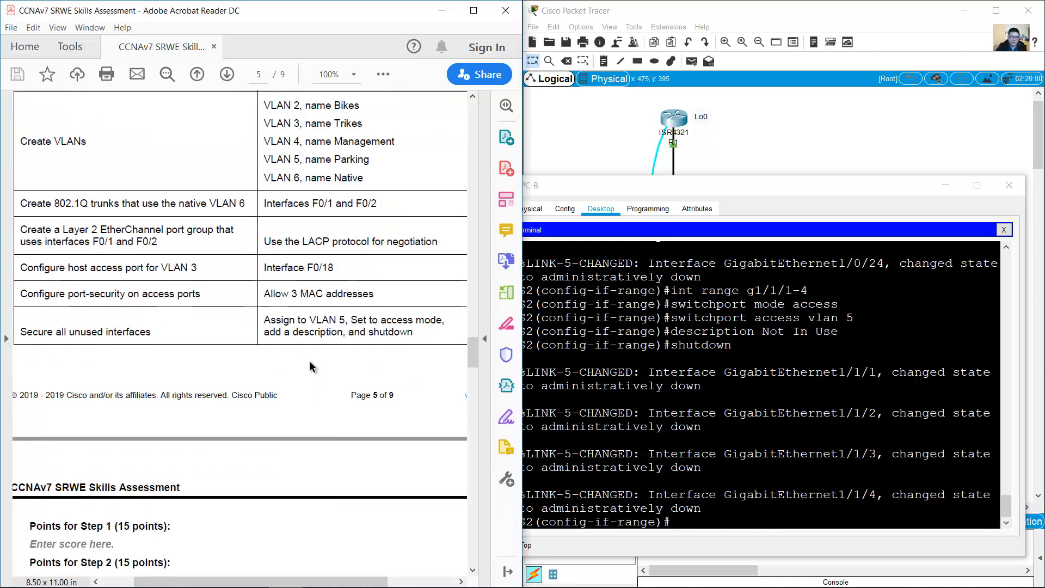
Step: Check S2's port table: unused ports down in VLAN 5, G1/0/18 up in VLAN 3
scroll(348, 347, "up", 6)
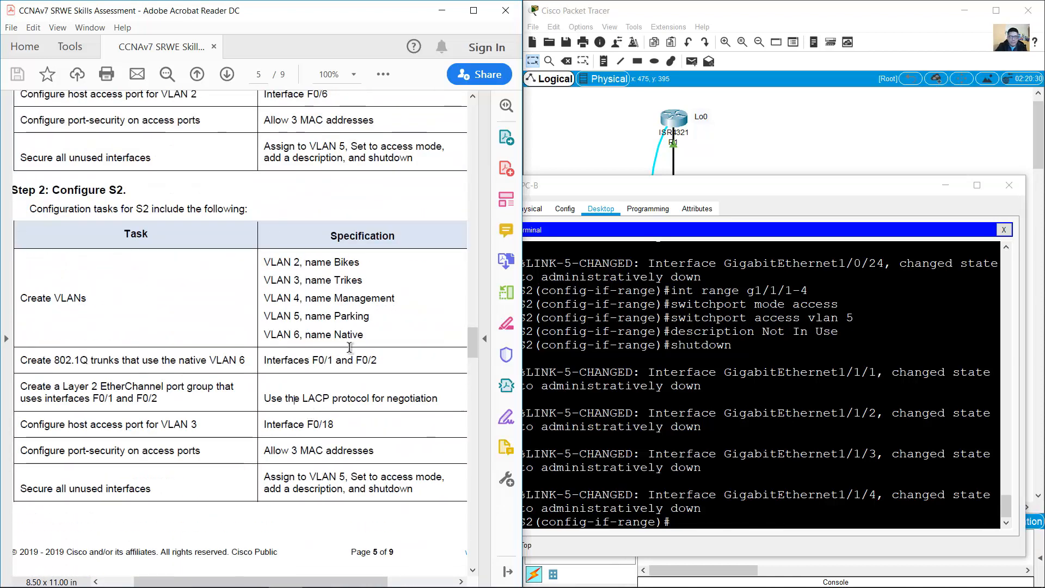
left_click(775, 156)
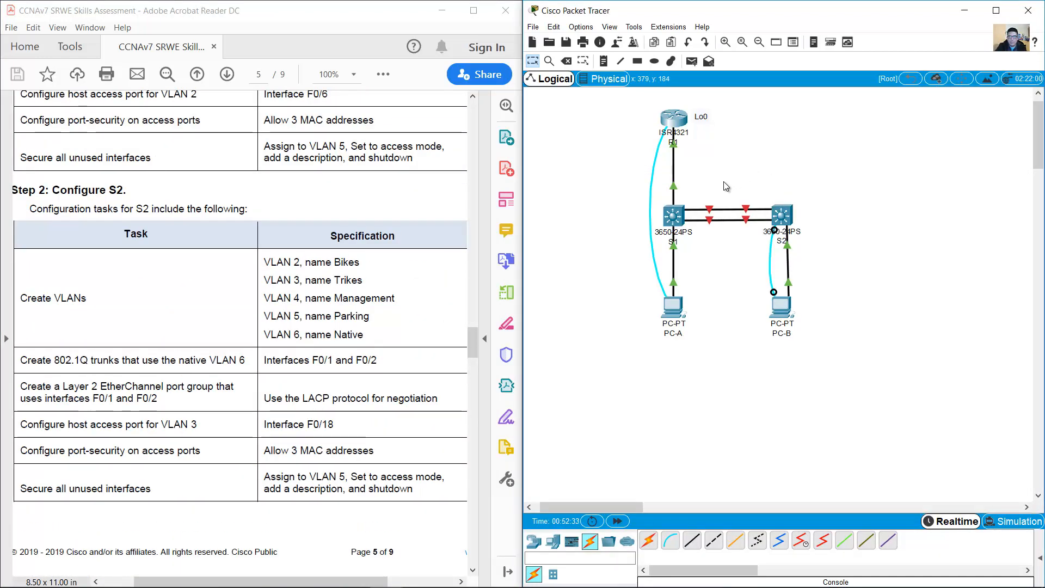
mouse_move(708, 211)
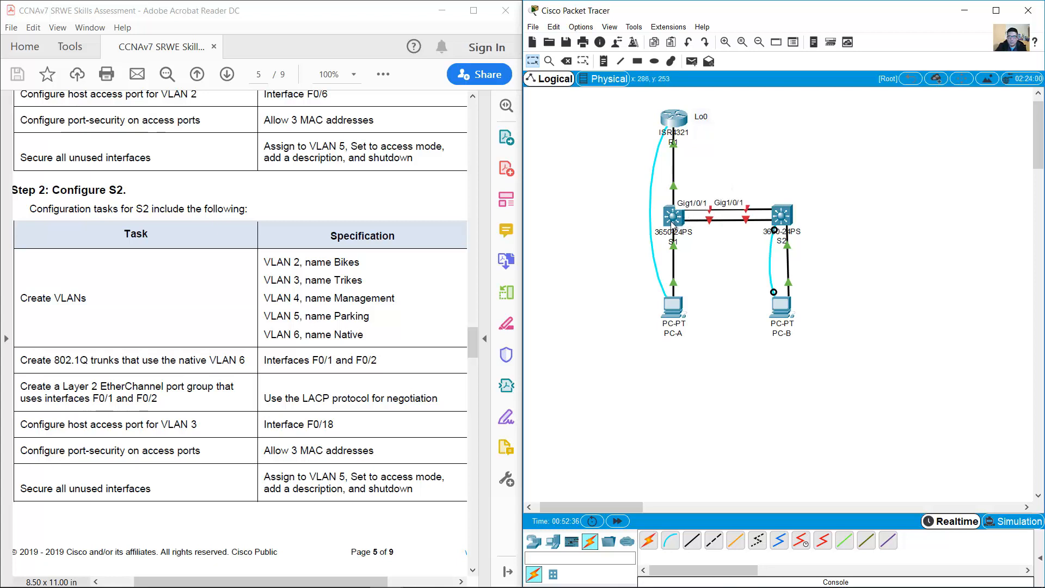
mouse_move(784, 216)
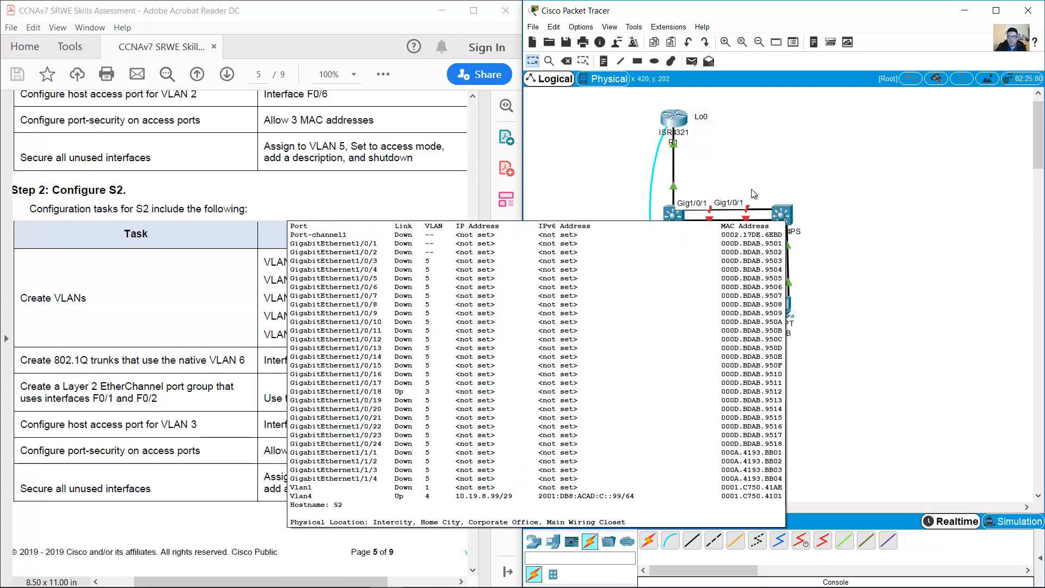
left_click_drag(769, 162, 703, 242)
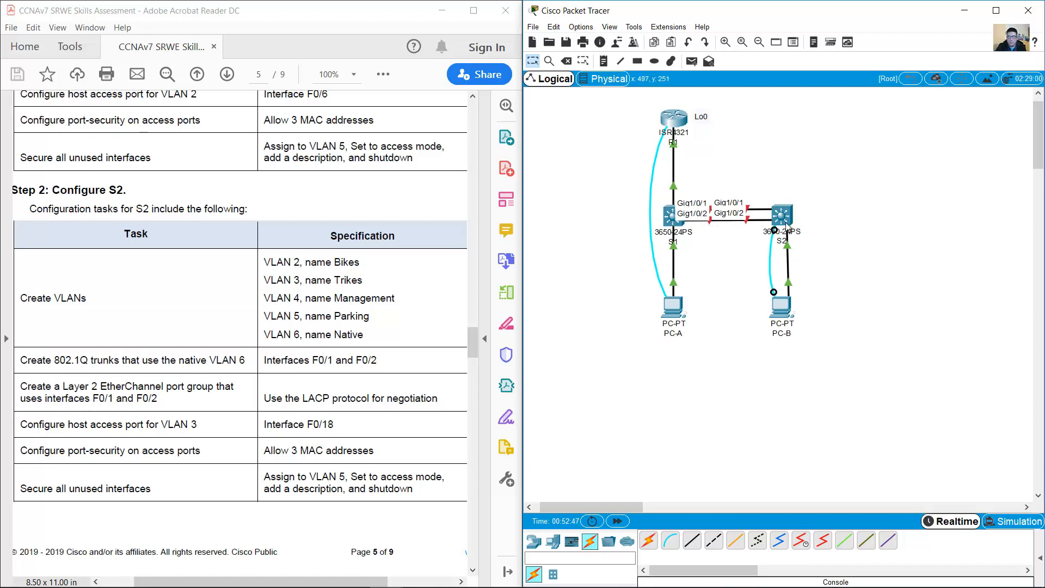
Step: Bring S2's interfaces G1/0/1–2 back up with no shutdown
left_click(775, 308)
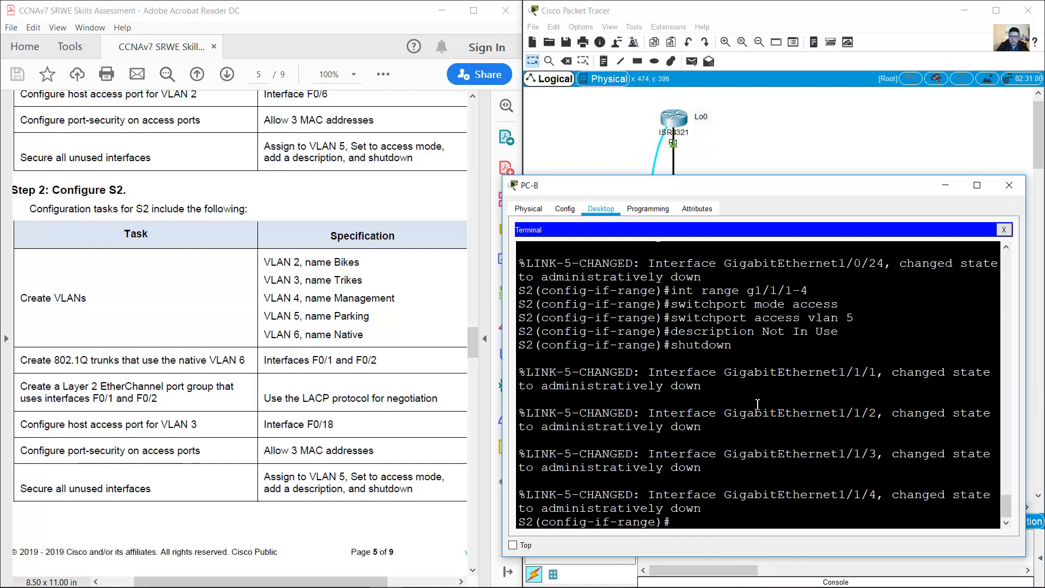
type("int range")
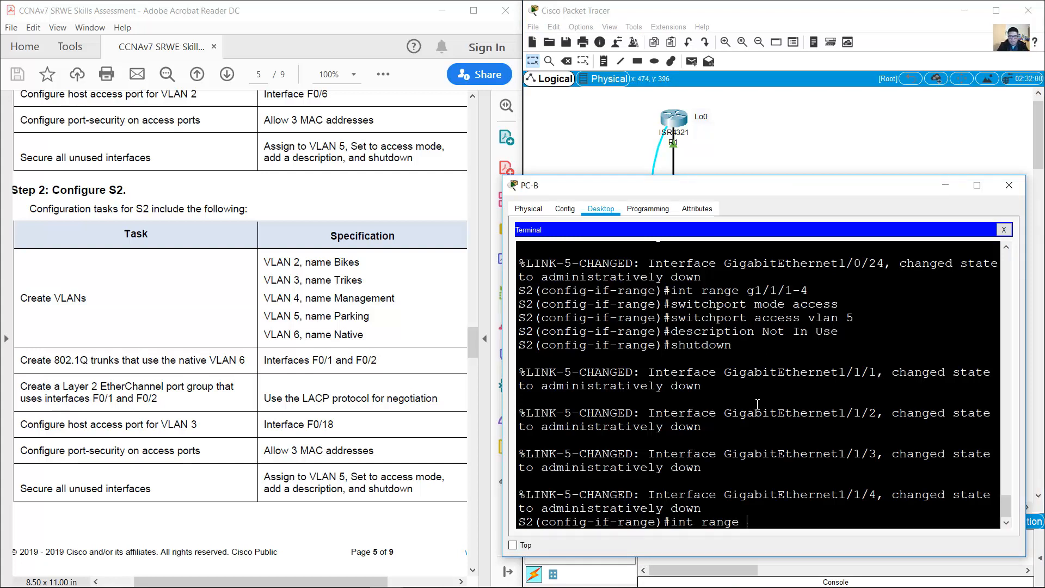
type(" g1/0")
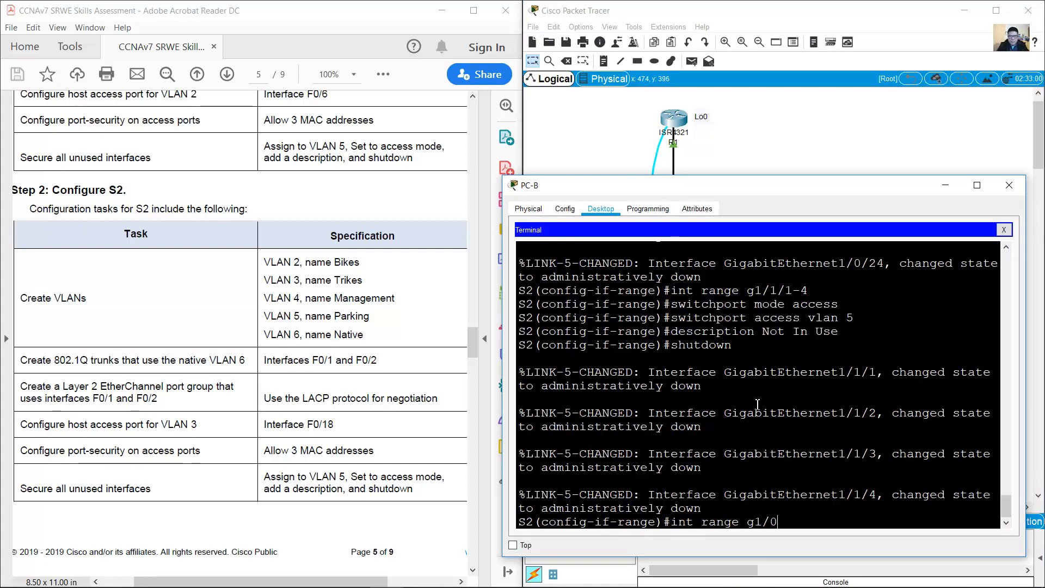
type("/1-2")
key("Return")
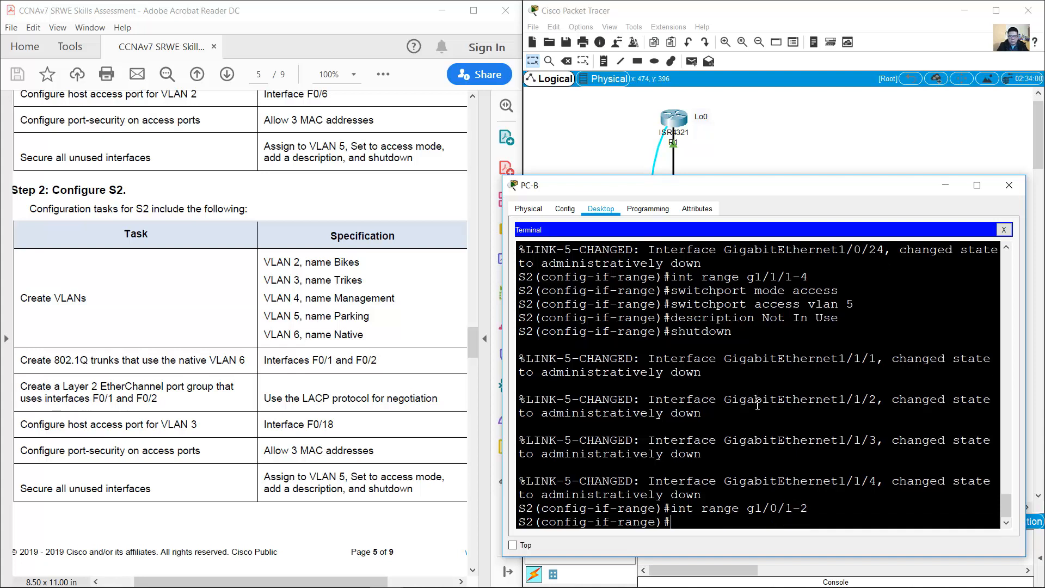
type("no shutd")
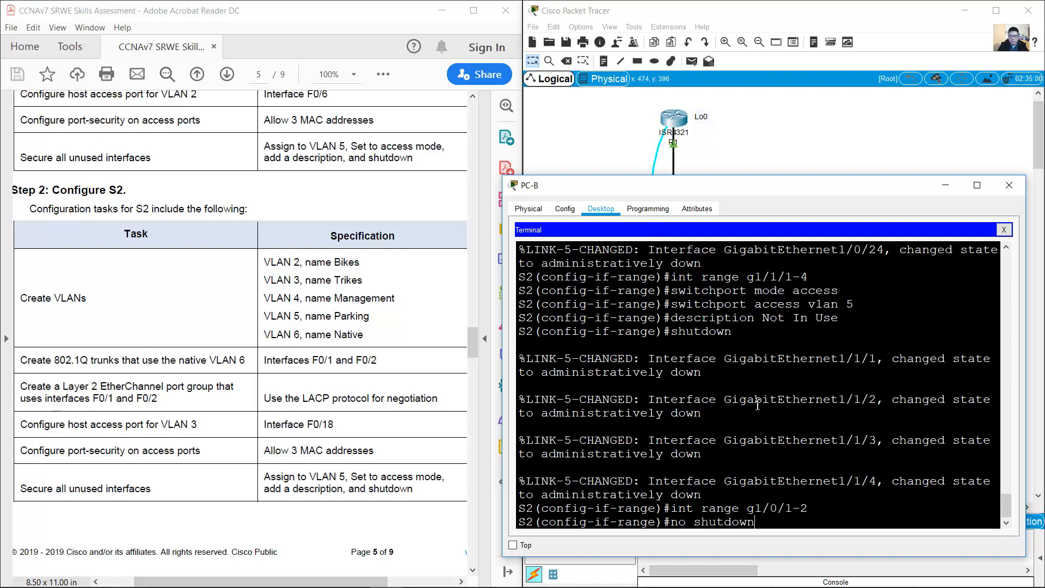
type("own")
key("Return")
key("Return")
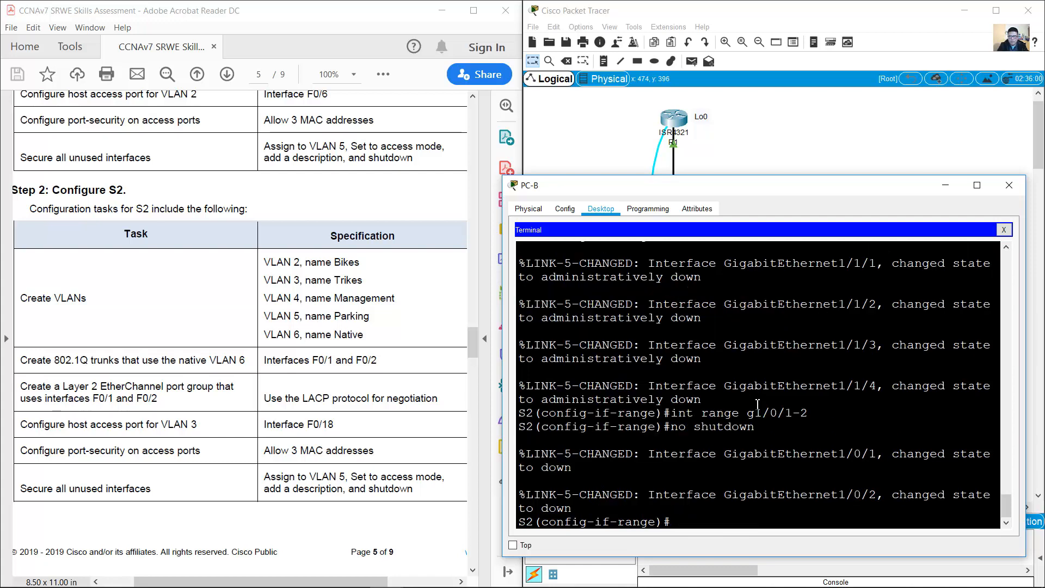
Step: Move PC-B's console cable to S1 and re-enable S1's G1/0/1–2
left_click(946, 191)
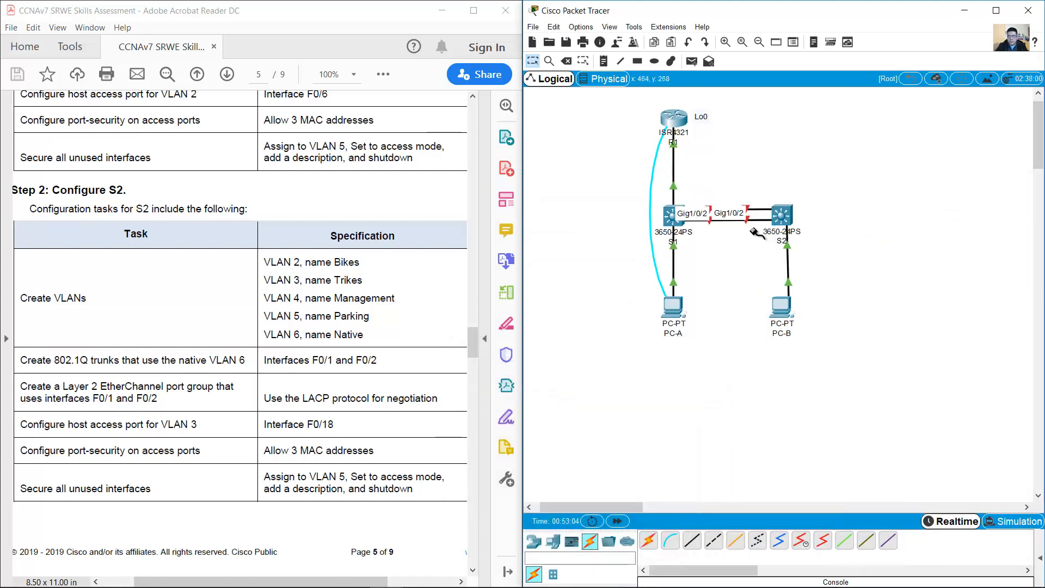
left_click(674, 223)
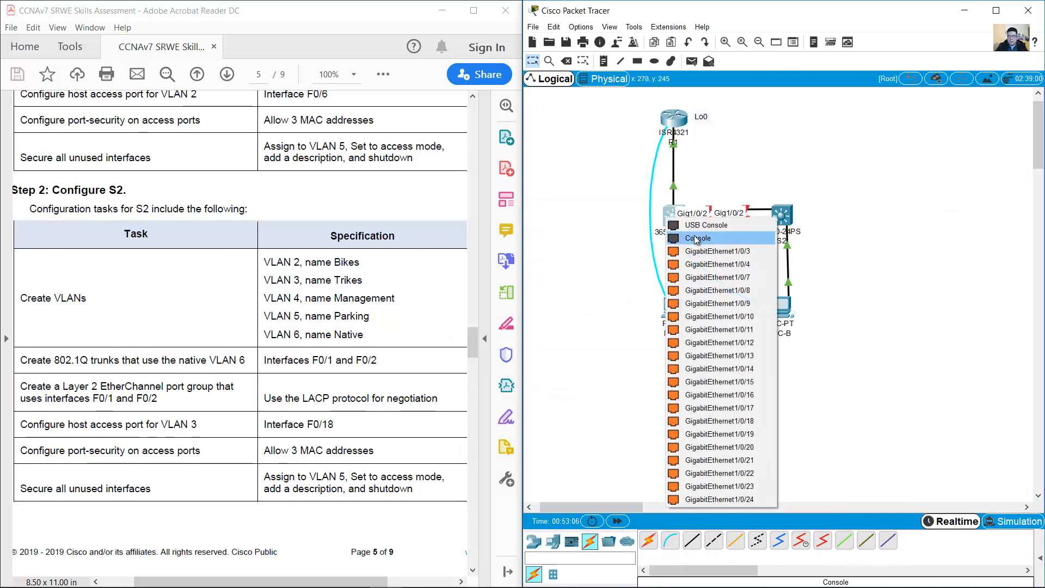
left_click(697, 237)
left_click(783, 305)
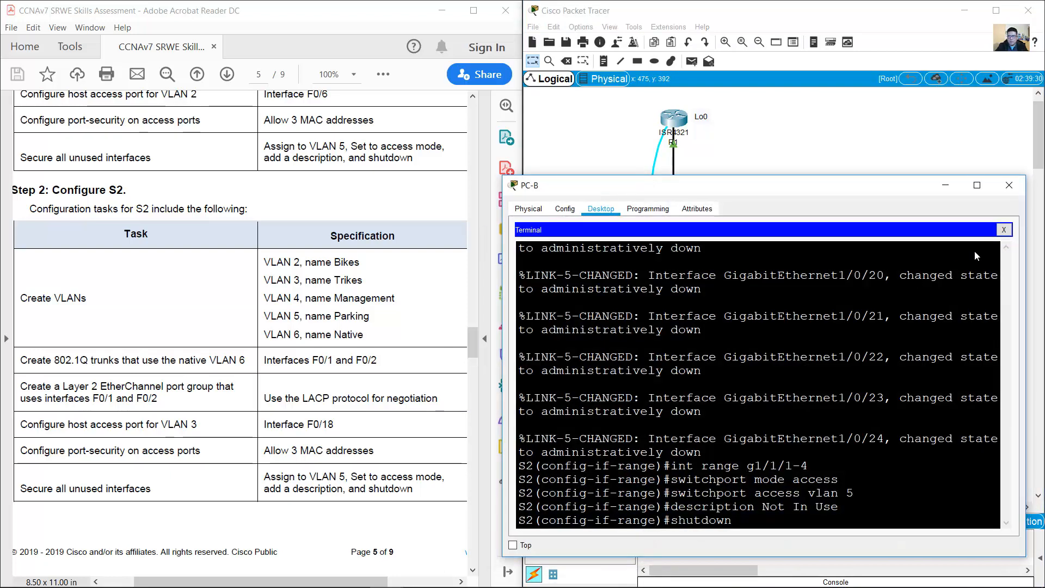
left_click(1003, 229)
left_click(754, 264)
left_click(980, 342)
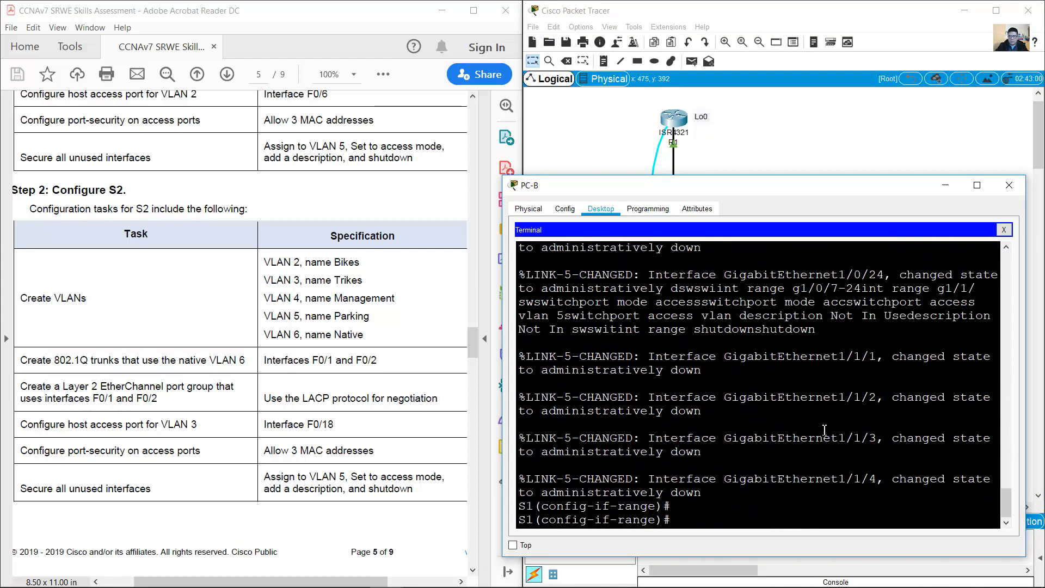
type("int rang")
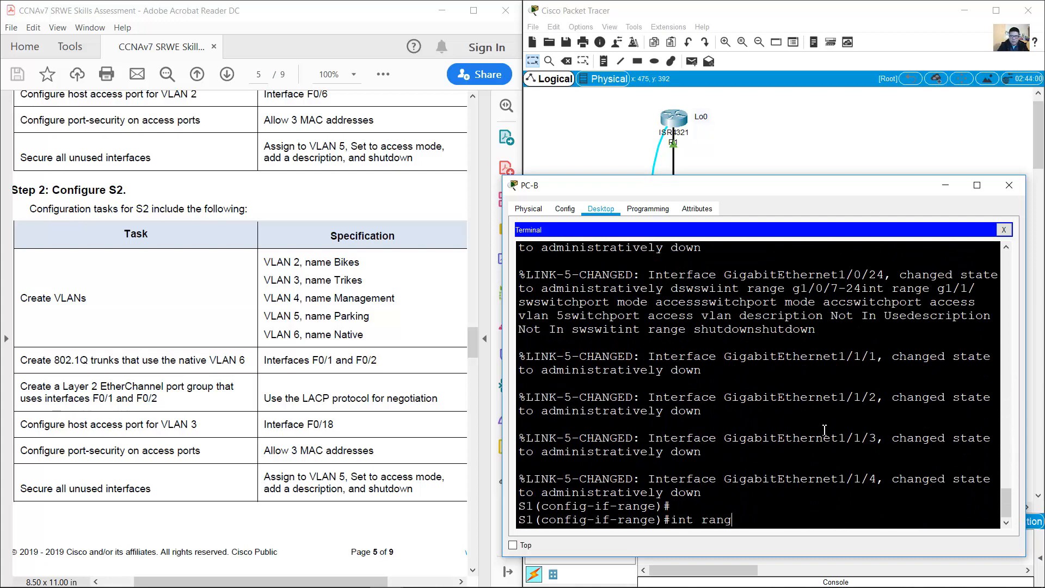
type("e ")
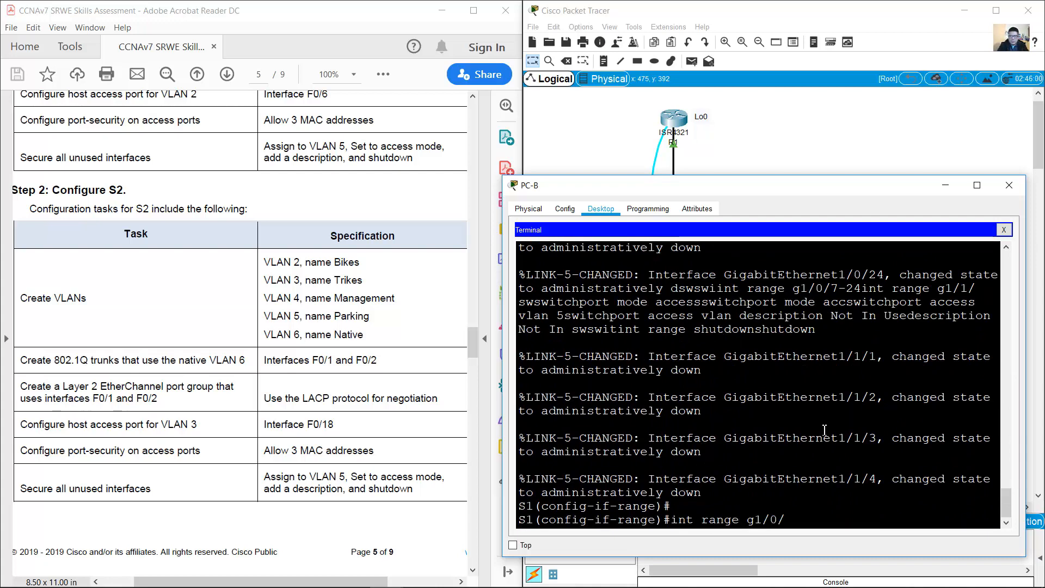
type("g1/0/1-2")
key("Return")
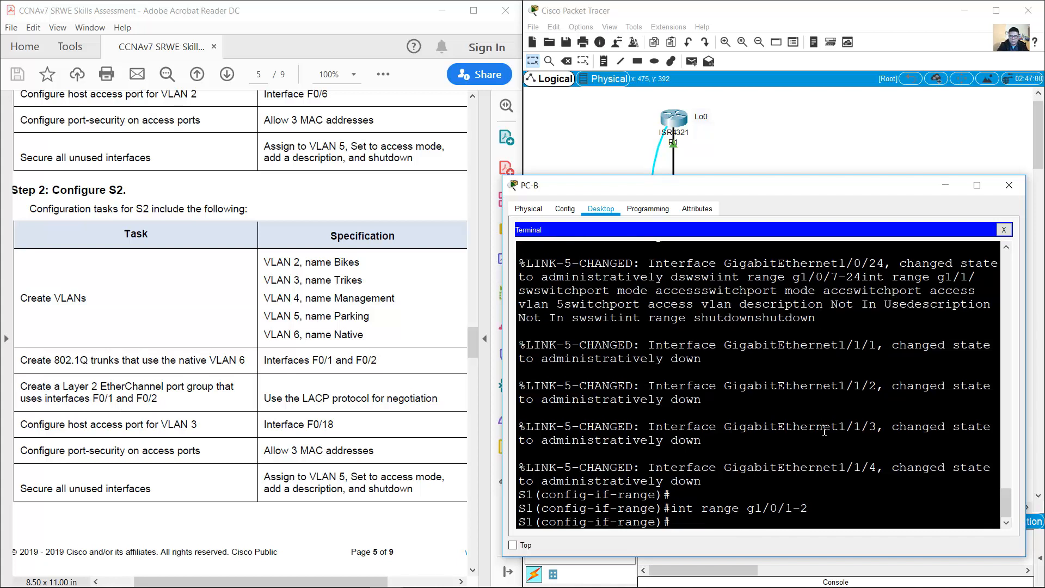
type("no shutdown")
key("Return")
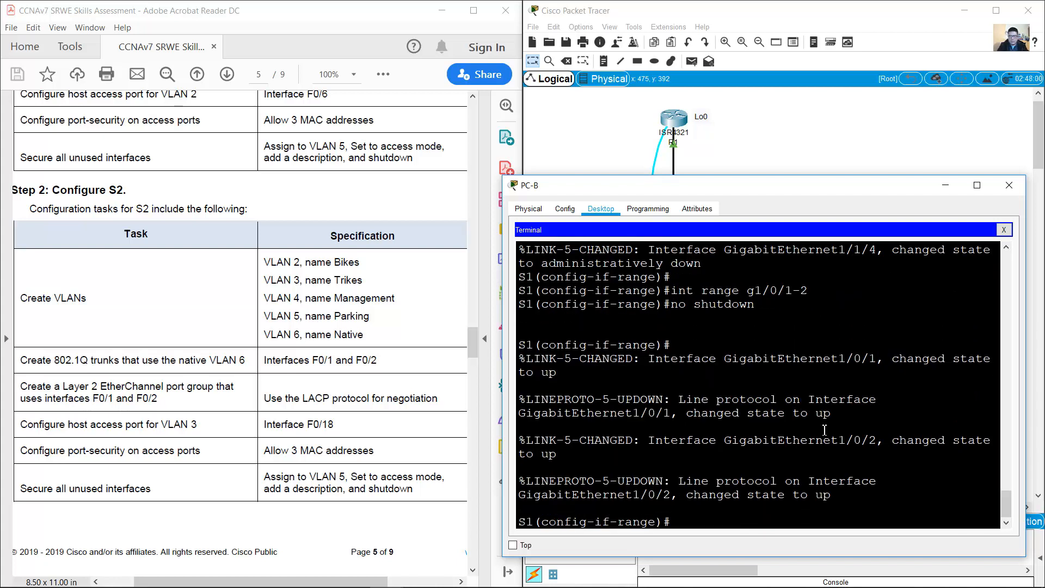
left_click(944, 185)
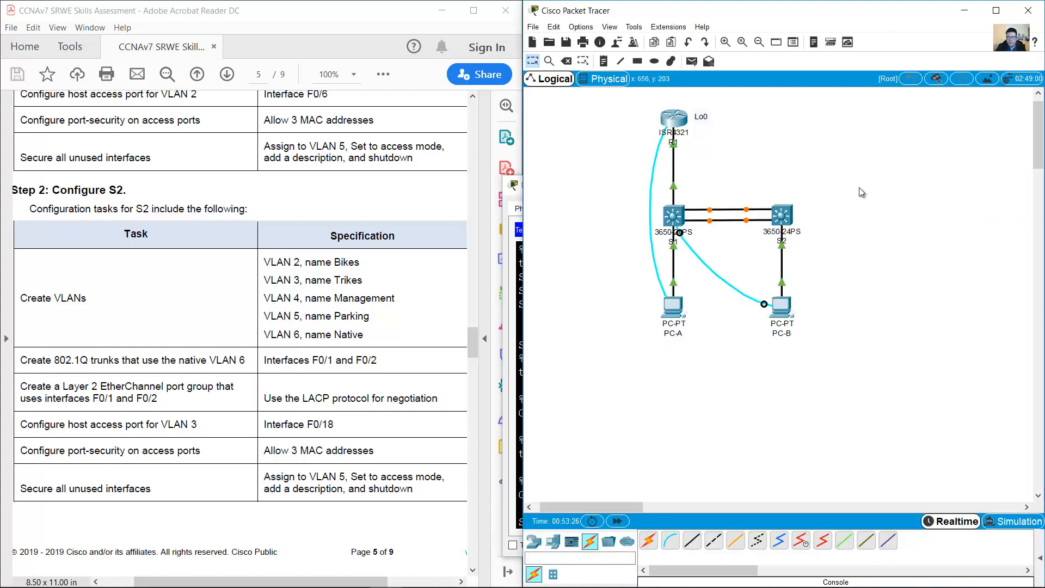
left_click_drag(768, 154, 732, 249)
left_click_drag(753, 177, 716, 225)
left_click(350, 340)
scroll(349, 340, "down", 10)
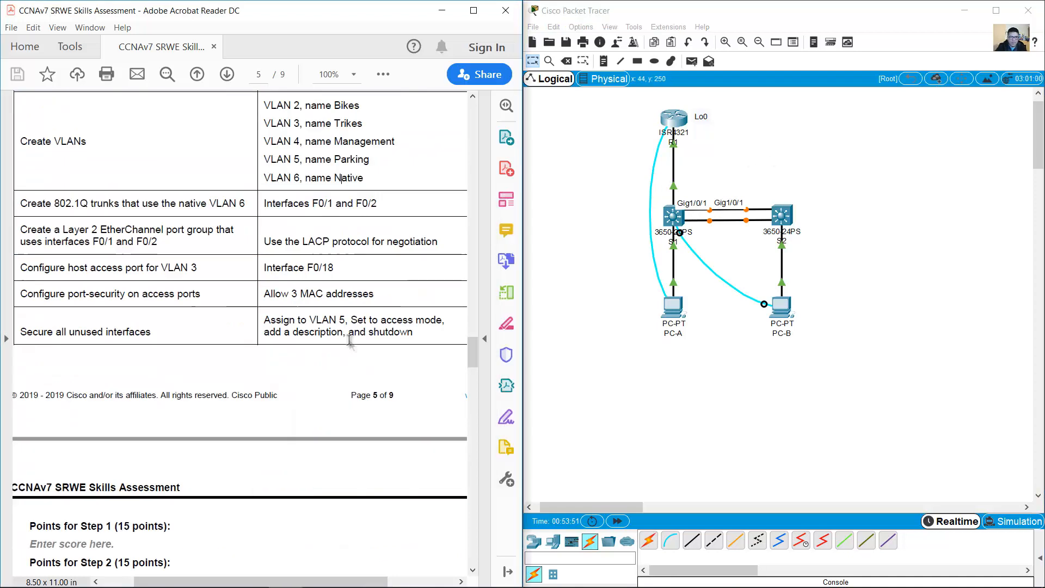
Step: Review the Configure Default Routing task and the Configure R1 heading in the PDF
left_click_drag(20, 273, 136, 275)
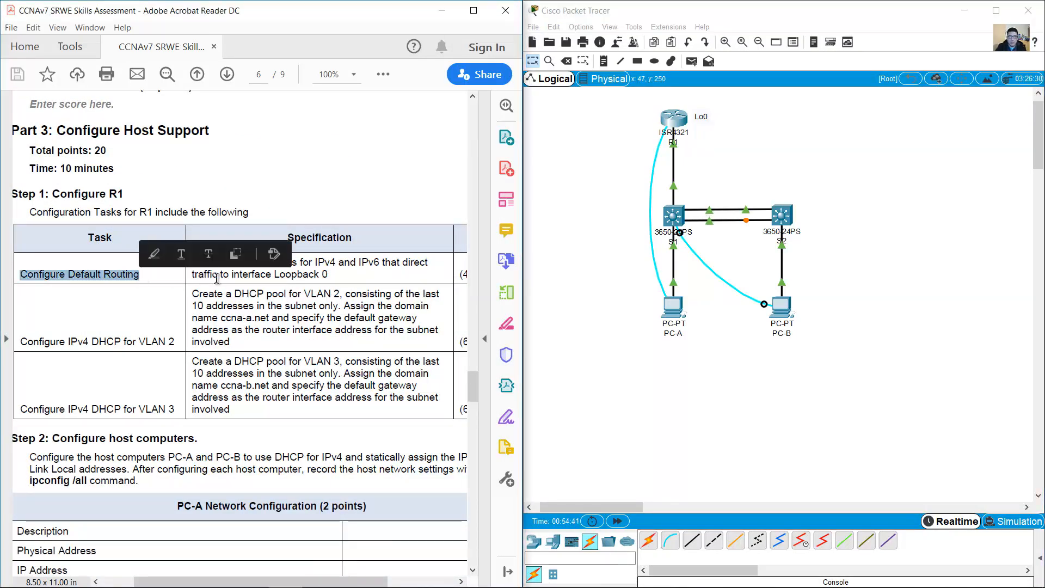
left_click(197, 270)
left_click_drag(192, 263, 329, 274)
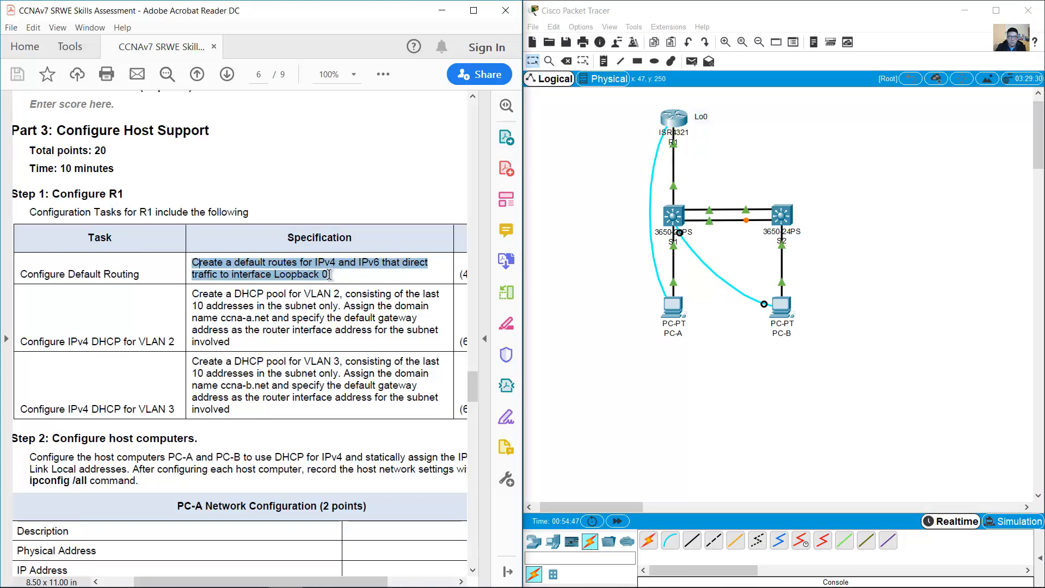
left_click(350, 270)
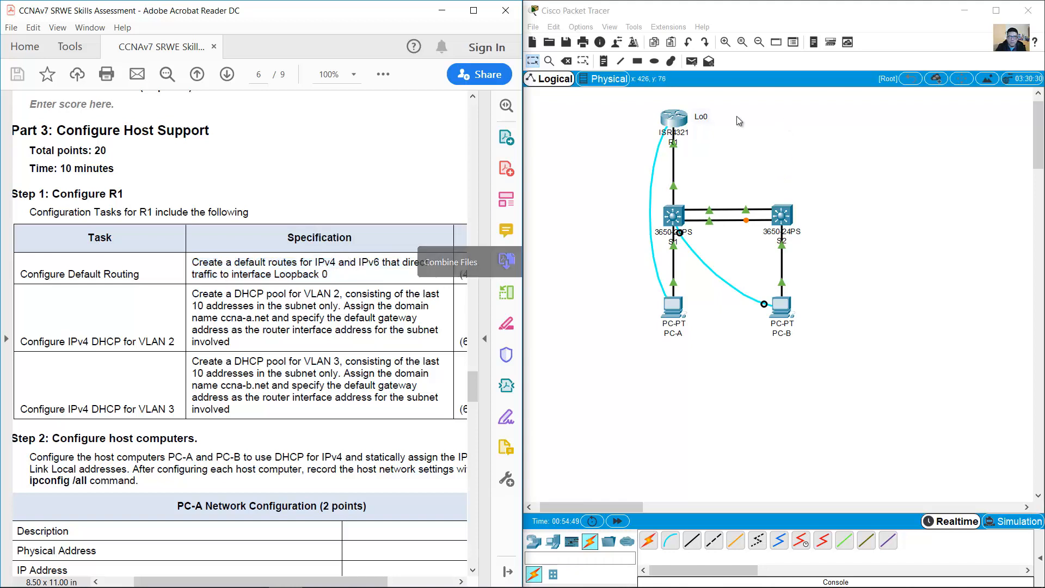
left_click_drag(740, 100, 612, 137)
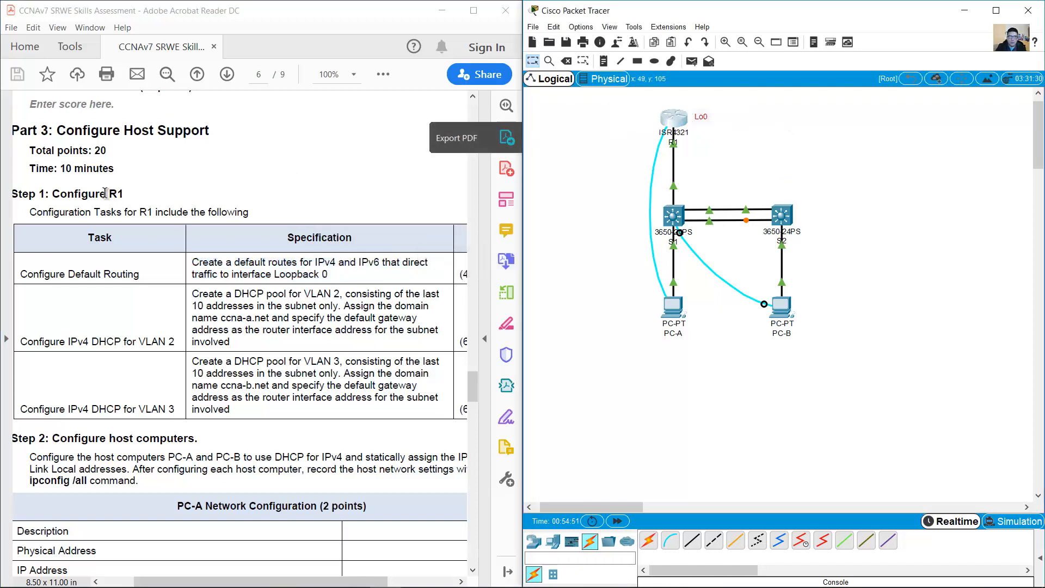
left_click_drag(52, 194, 124, 194)
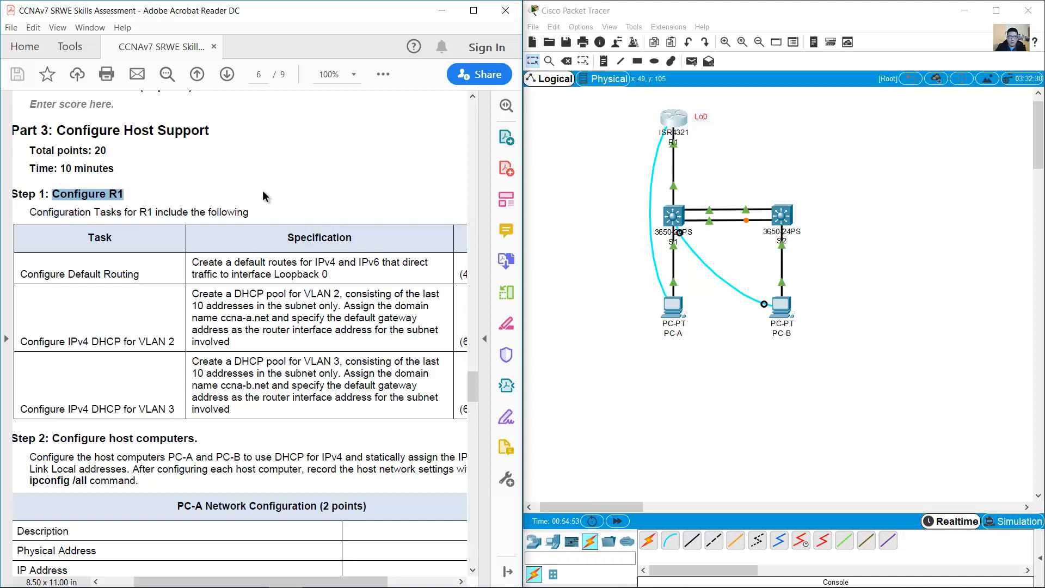
left_click(625, 234)
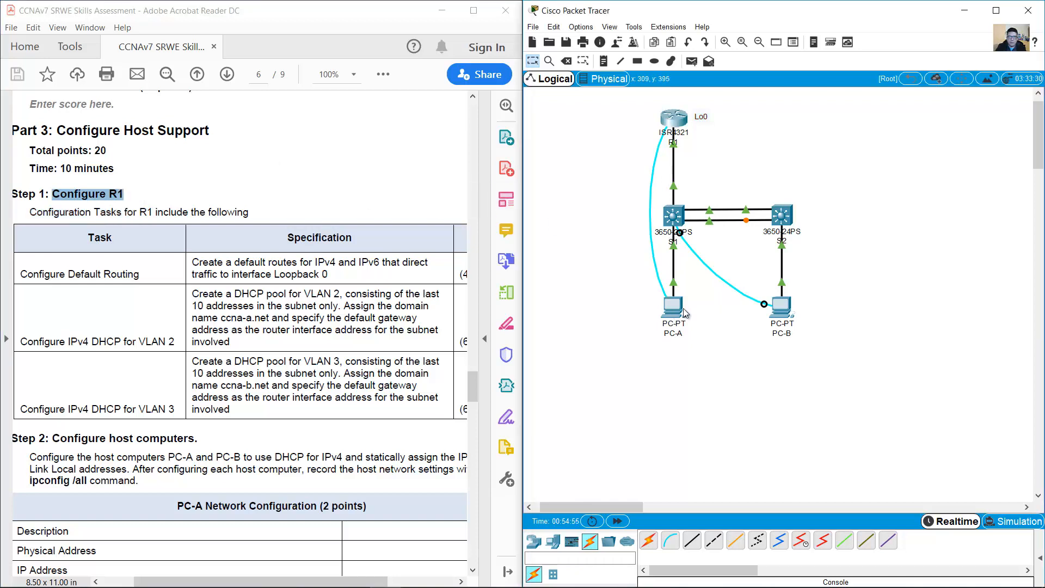
Step: Open PC-A's terminal to R1's console and enter the login password
left_click(679, 309)
key("Return")
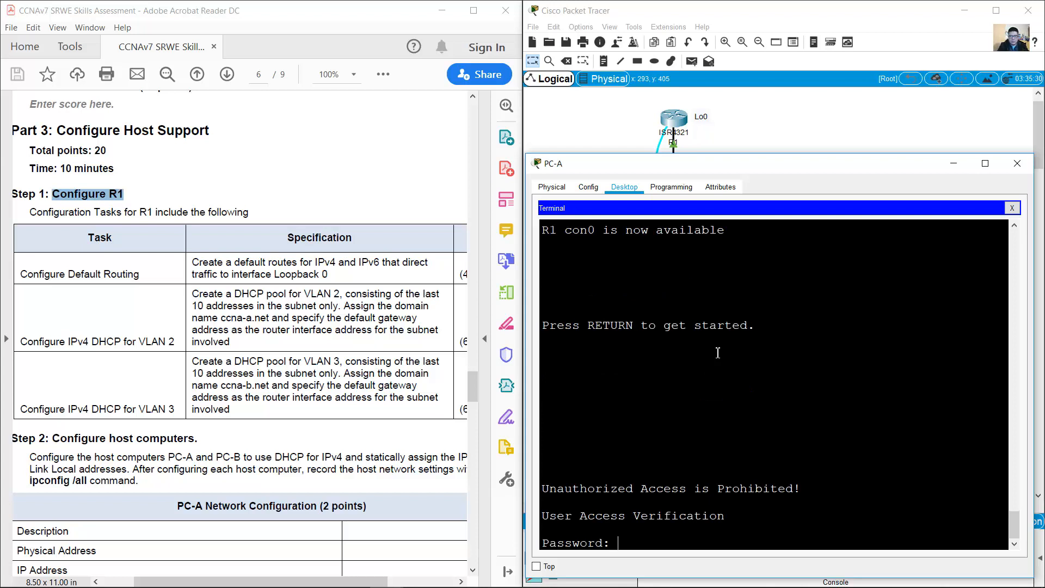
key("Return")
Step: Enter privileged and global configuration mode on R1
type("en")
key("Return")
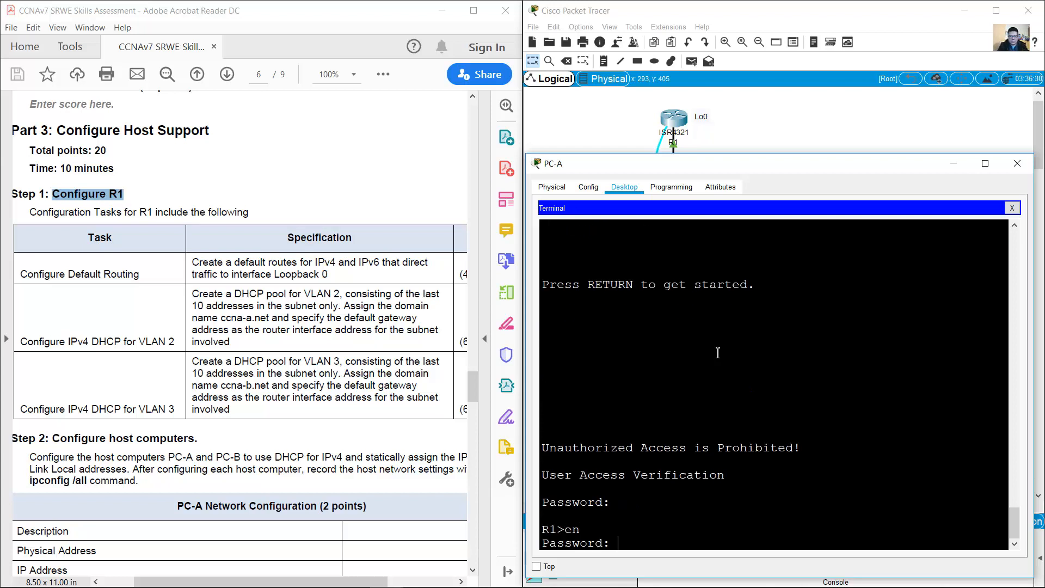
key("Return")
type("co")
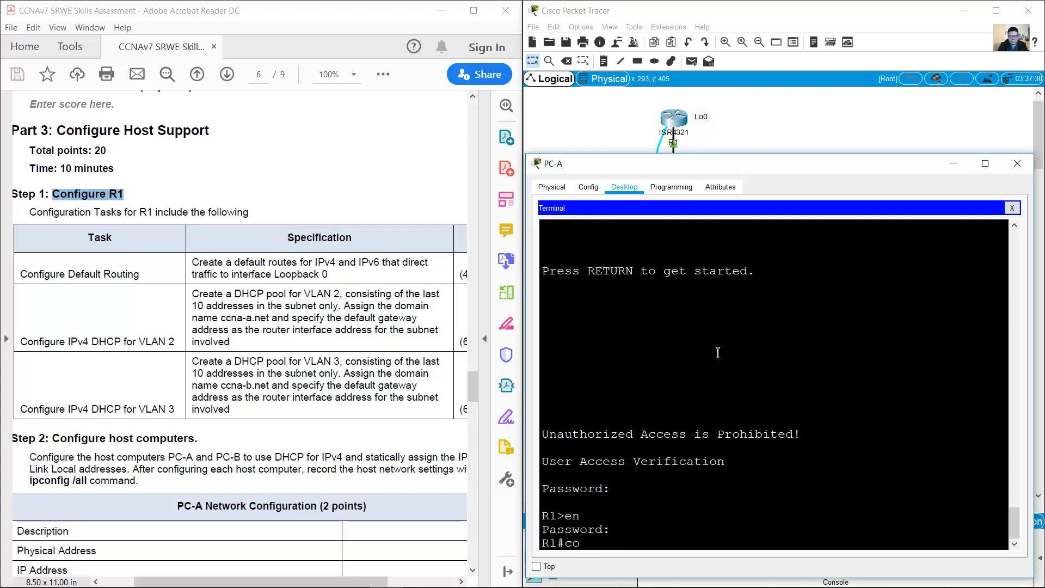
type("nf term")
key("Return")
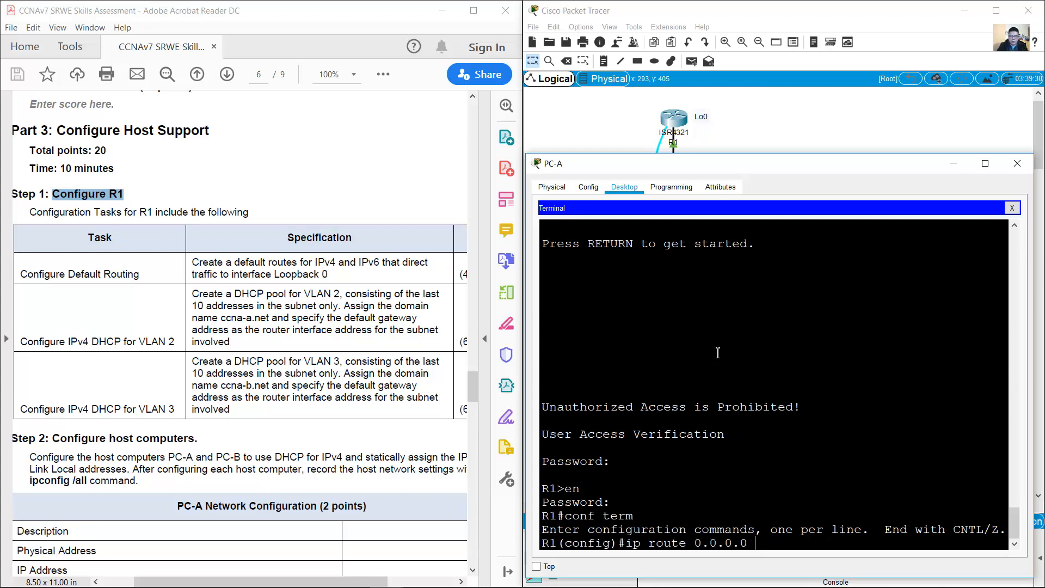
Step: Add the IPv4 default route 0.0.0.0 0.0.0.0 via Loopback 0
type("ip route 0.0.0.0 0.0.0.0")
double_click(298, 275)
left_click(327, 275, "shift")
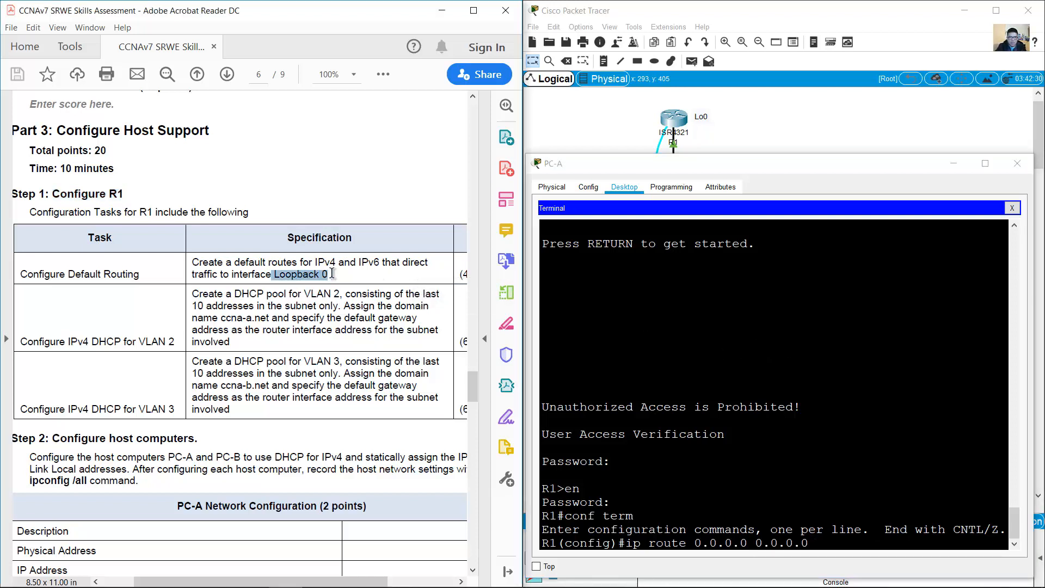
left_click(853, 544)
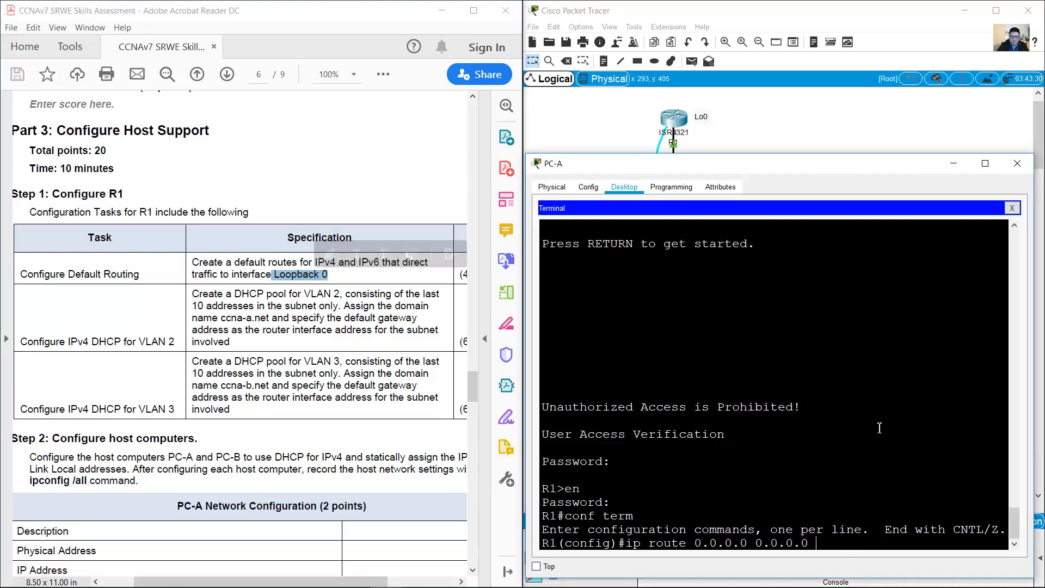
type("loopback 0")
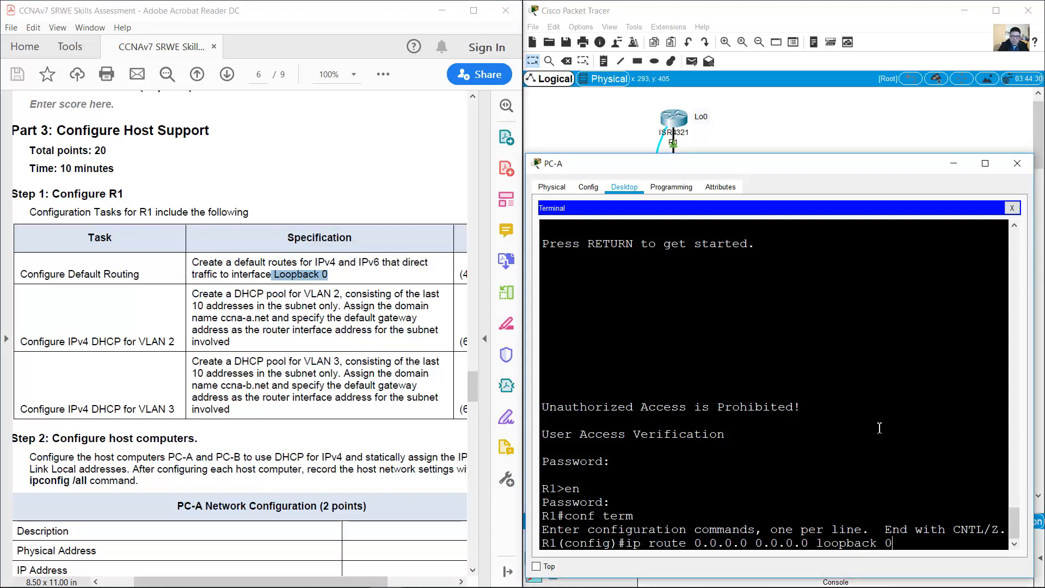
key("Return")
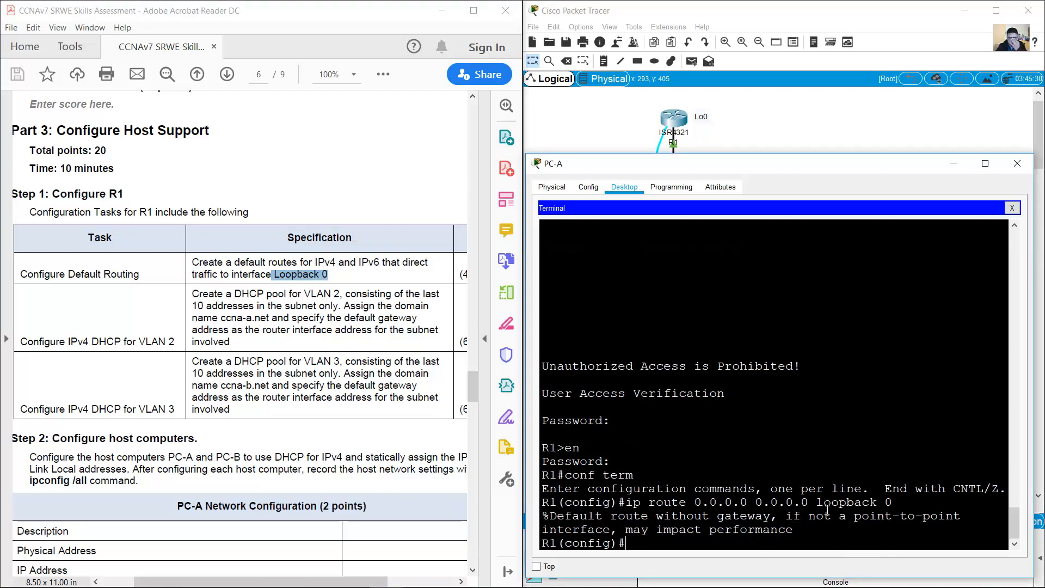
left_click_drag(811, 530, 572, 515)
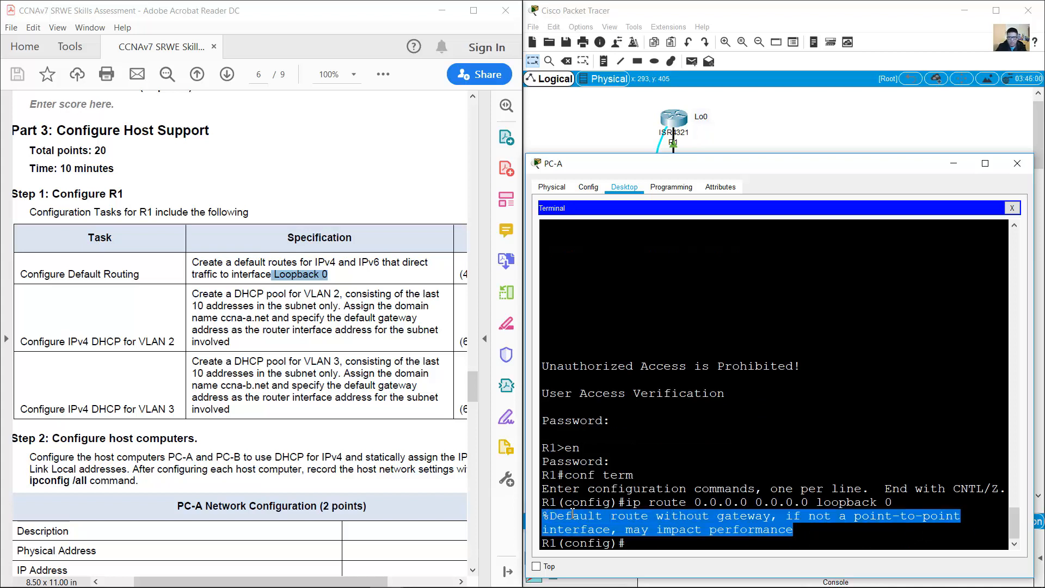
left_click(674, 513)
Step: Add the IPv6 default route ::/0 via Loopback 0
left_click_drag(359, 262, 412, 264)
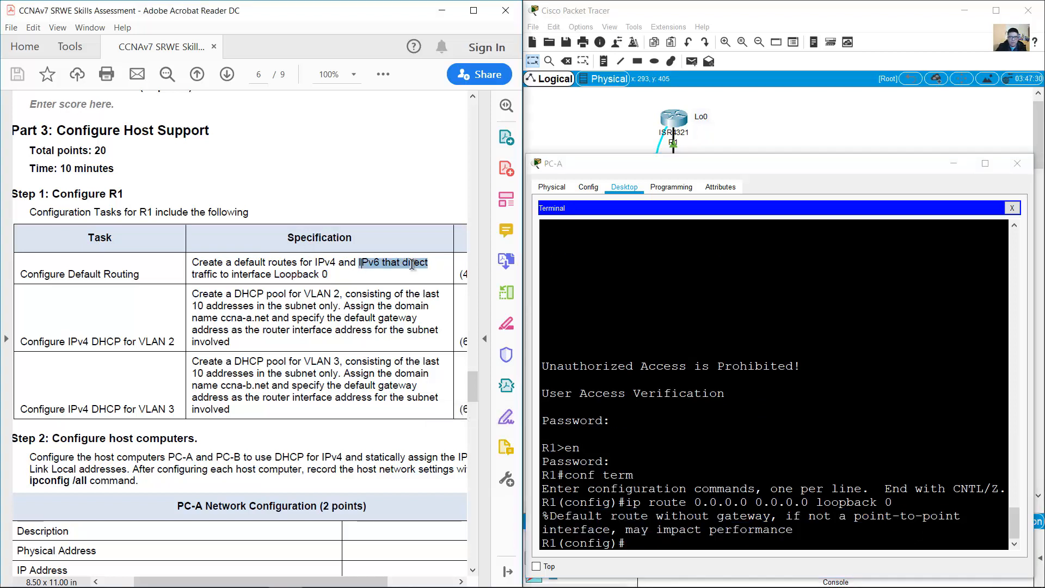
left_click(743, 446)
type("ipv6")
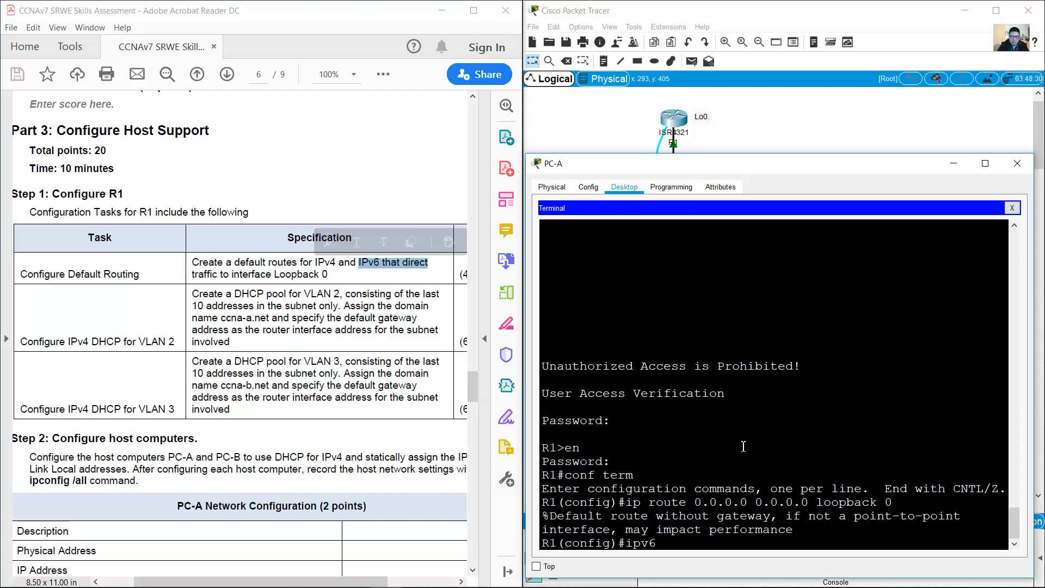
type(" route ::")
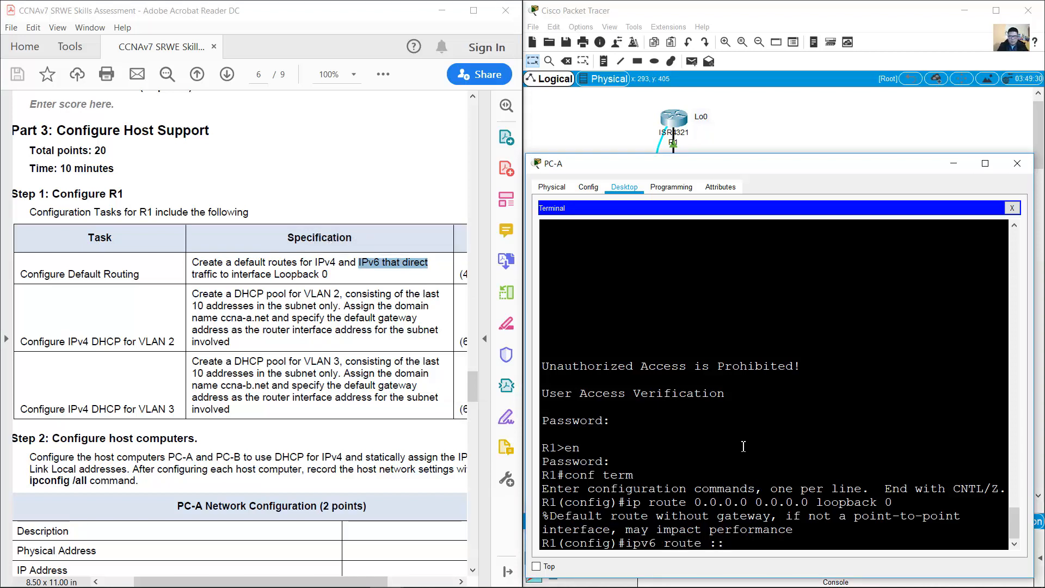
type("/0 loopback 0")
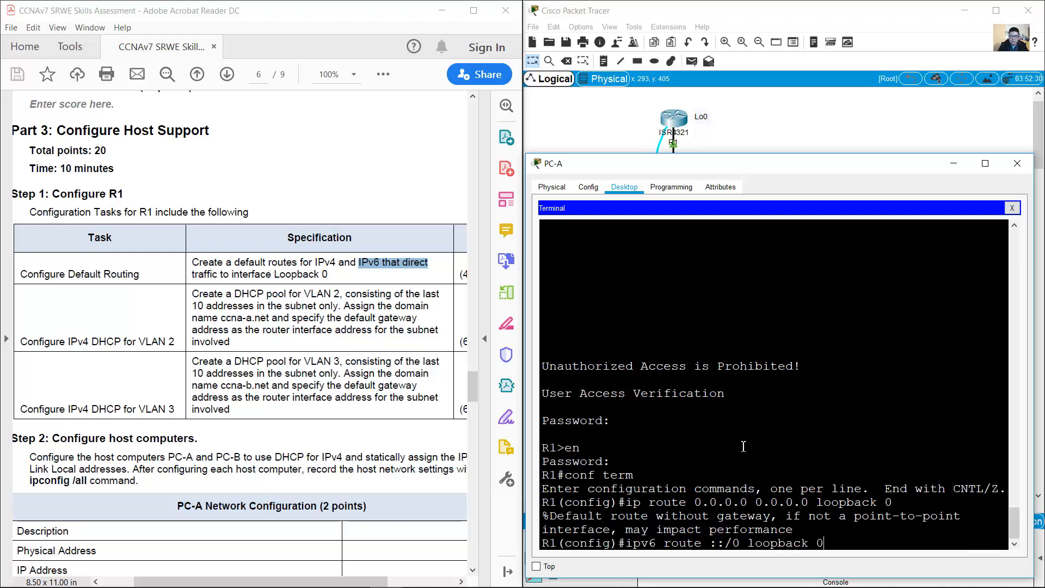
key("Return")
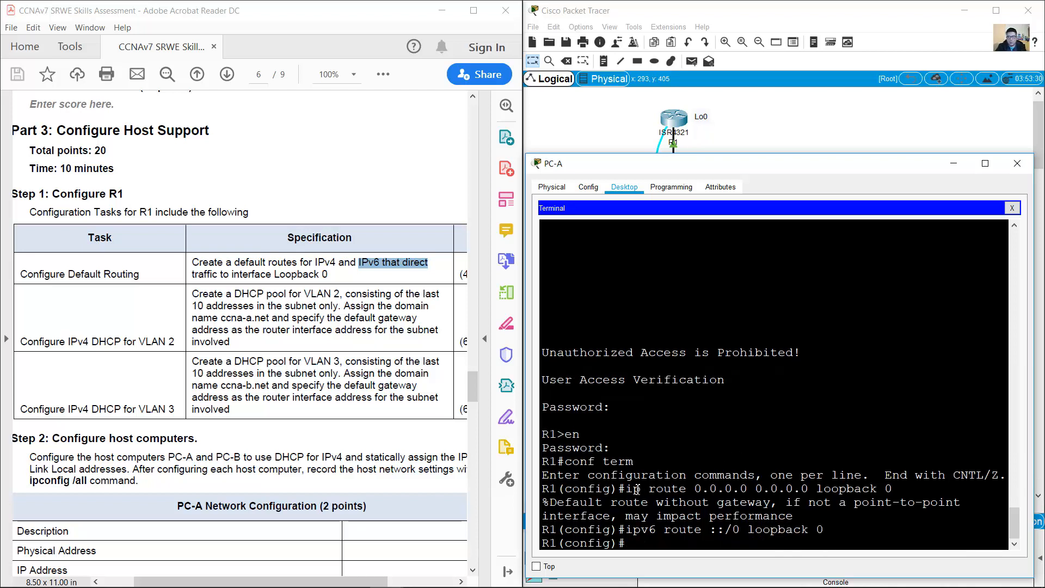
left_click_drag(636, 490, 841, 534)
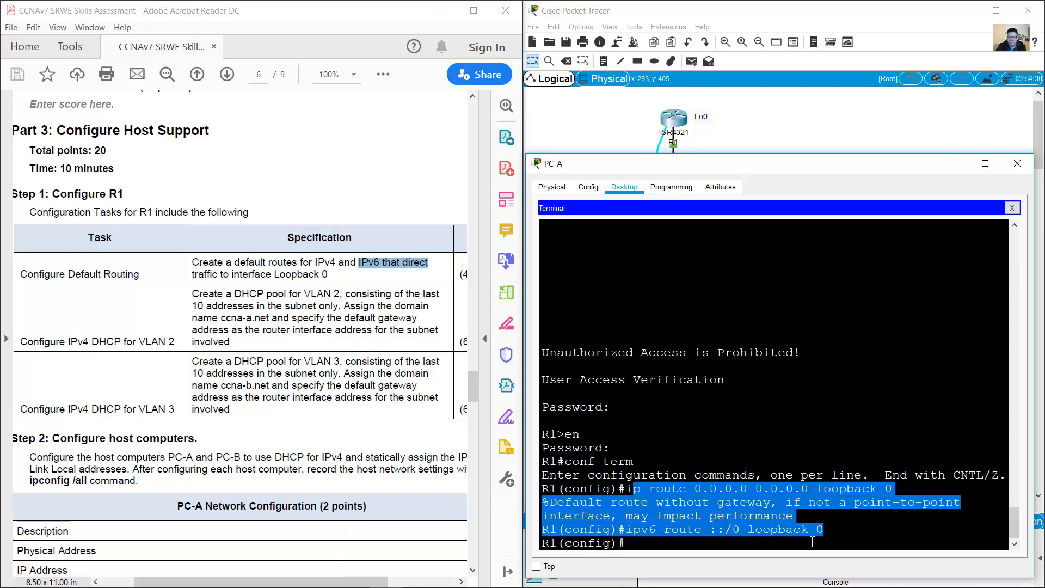
left_click(788, 543)
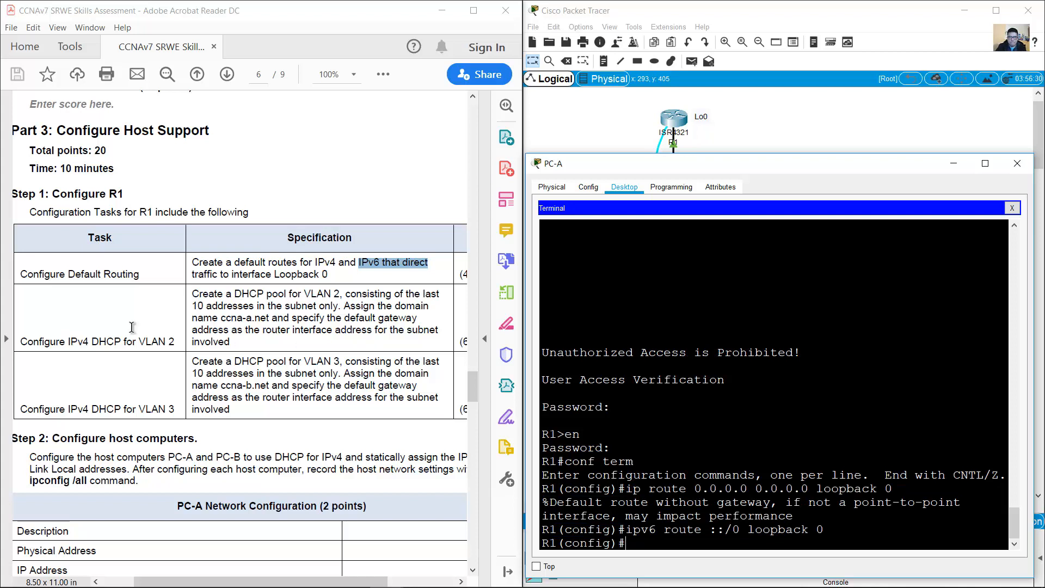
Step: Highlight the VLAN 2 DHCP task and its pool specification in the assessment PDF
left_click_drag(21, 342, 175, 341)
left_click(167, 322)
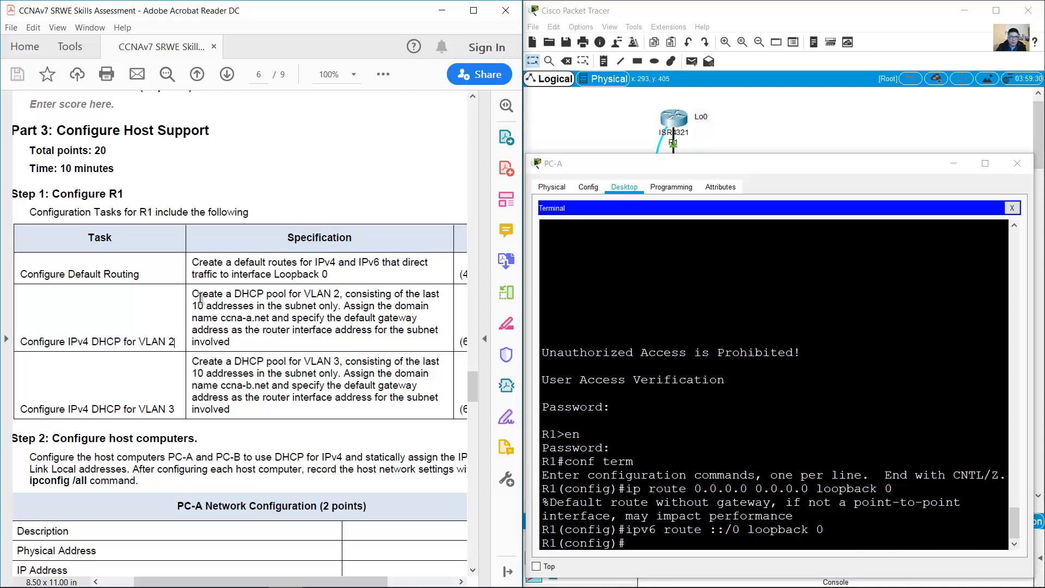
left_click_drag(192, 295, 341, 309)
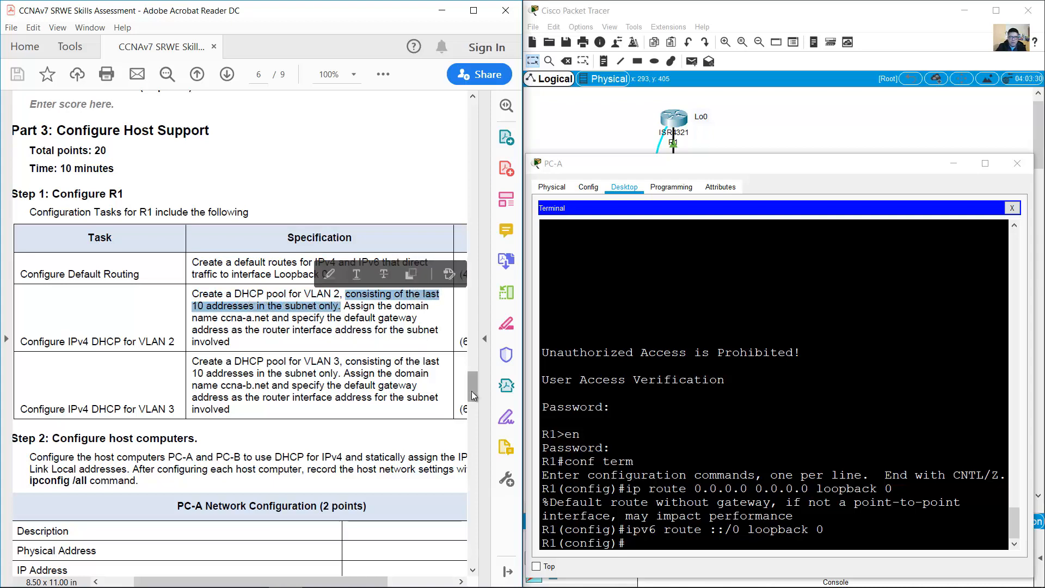
Step: Return to page 2's Addressing Table and copy R1 G0/0/1.2's address 10.19.8.1 /26
left_click_drag(472, 396, 481, 177)
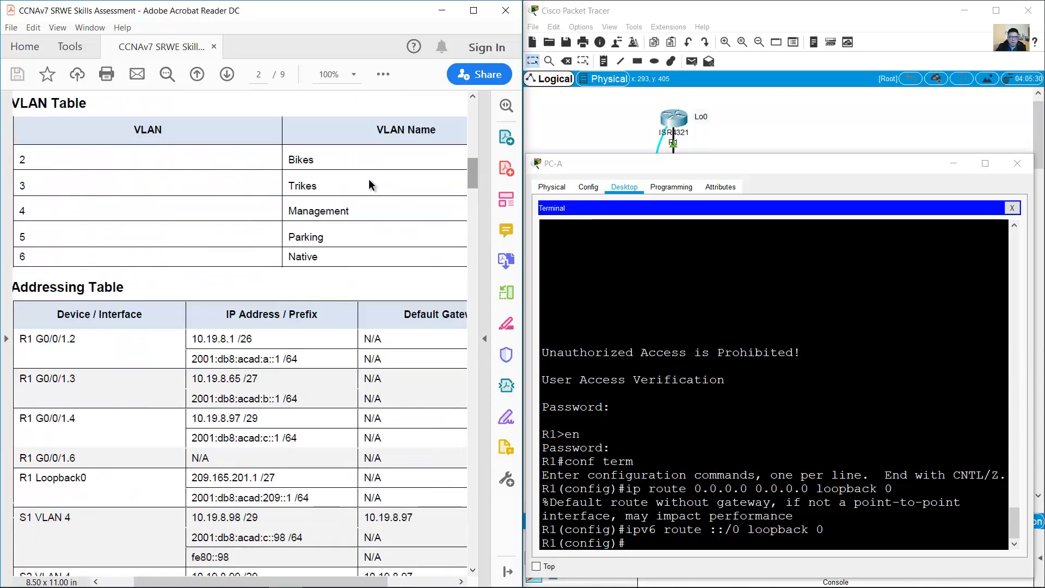
left_click_drag(320, 160, 66, 182)
scroll(136, 255, "down", 1)
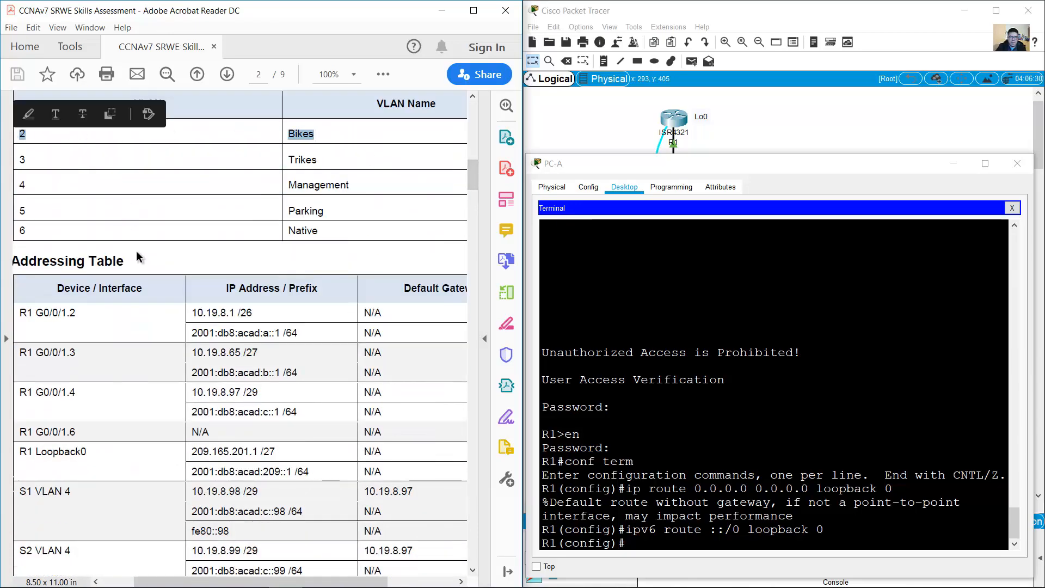
scroll(136, 250, "down", 3)
left_click_drag(42, 234, 93, 235)
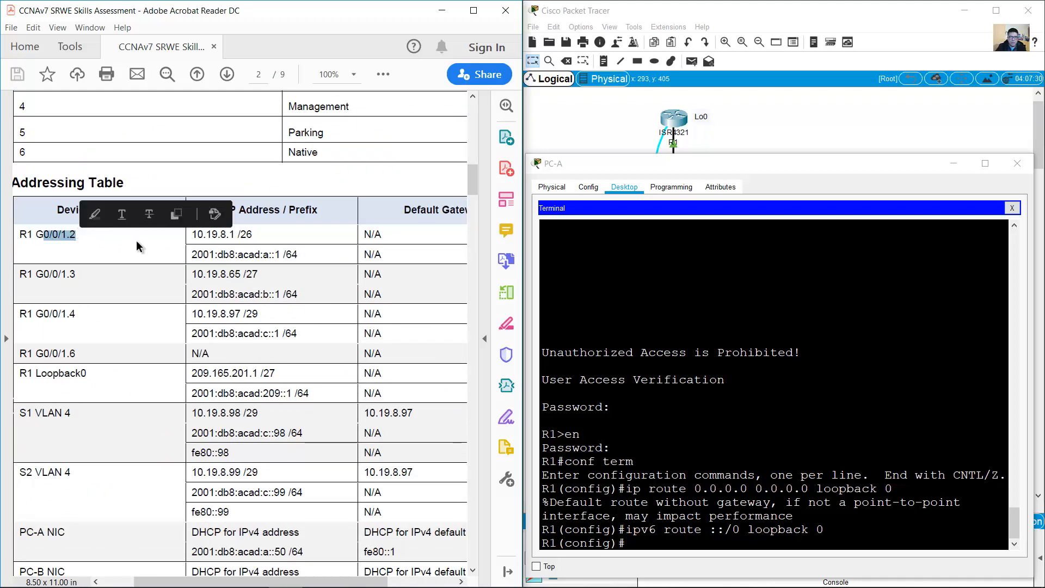
scroll(137, 246, "down", 2)
left_click(252, 180)
left_click_drag(252, 180, 190, 182)
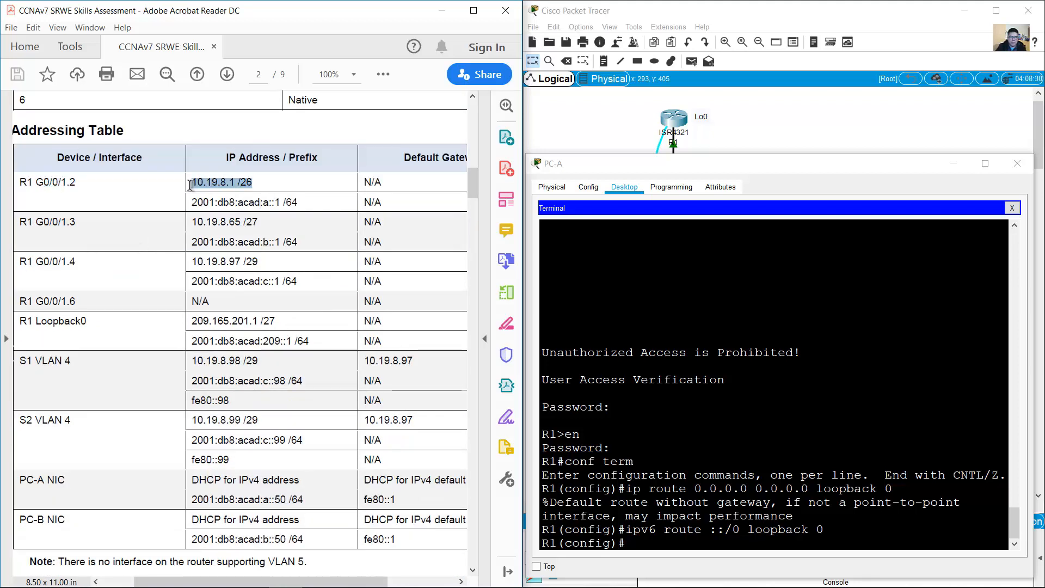
right_click(203, 186)
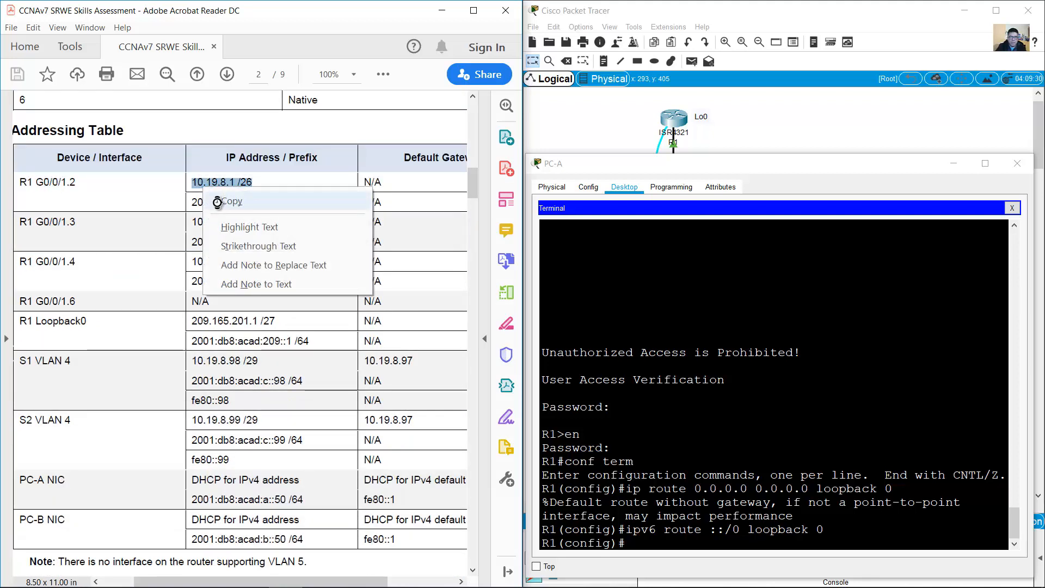
left_click(224, 202)
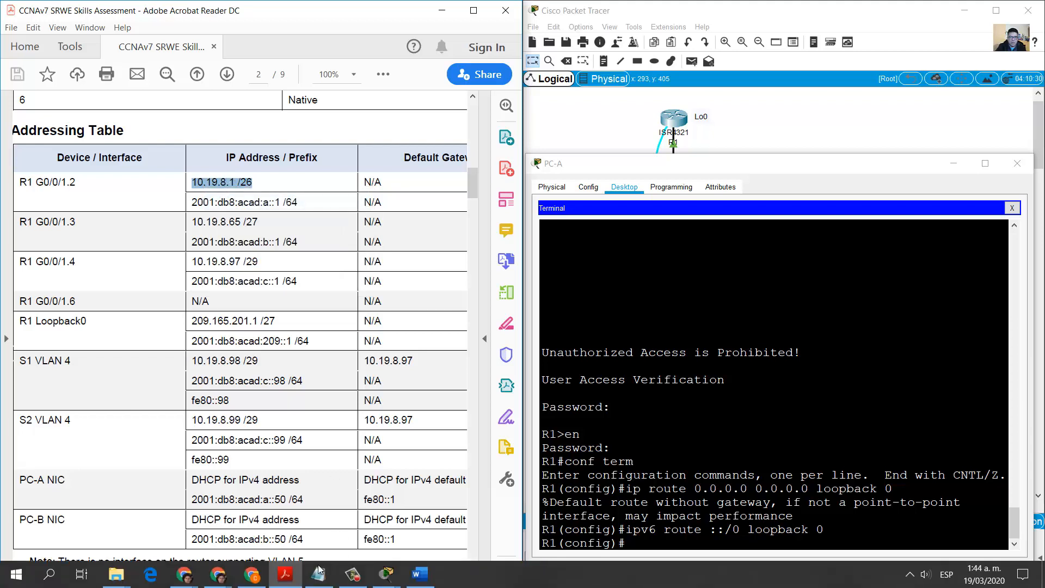
left_click(343, 560)
Step: Paste 10.19.8.1 /26 under a 'vlan 2 Bikes' heading, adding network 10.19.8.0/26 and range 10.19.8.1-10.19.8.62
left_click_drag(344, 83, 663, 88)
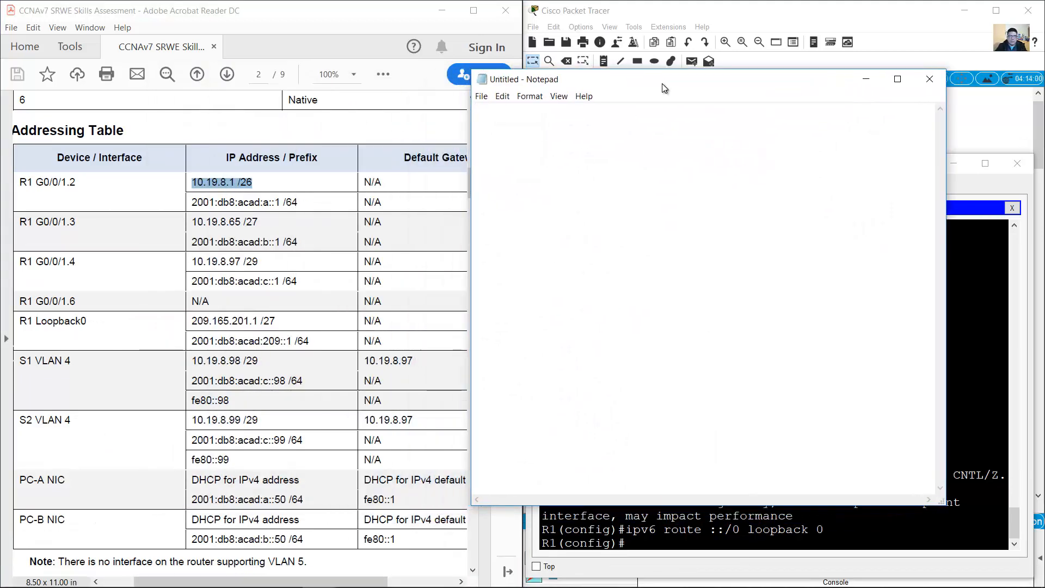
key("ctrl+v")
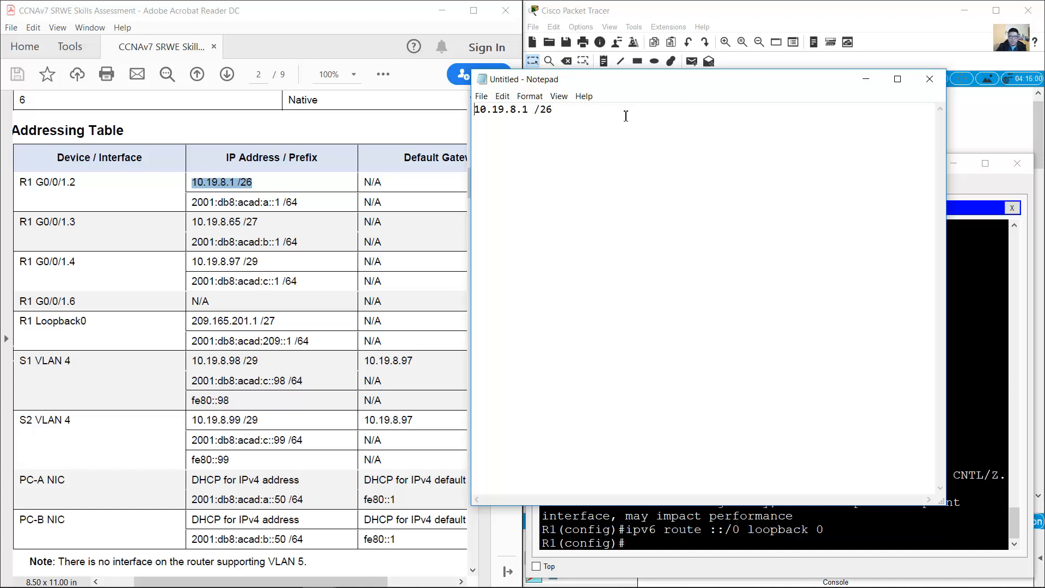
key("Return")
type("vlan 1")
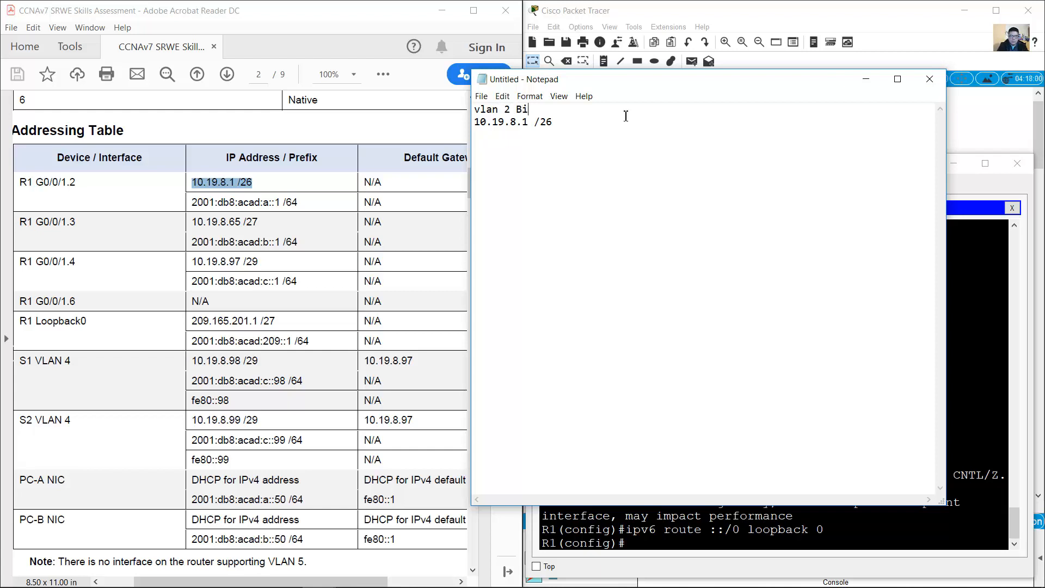
key("Return")
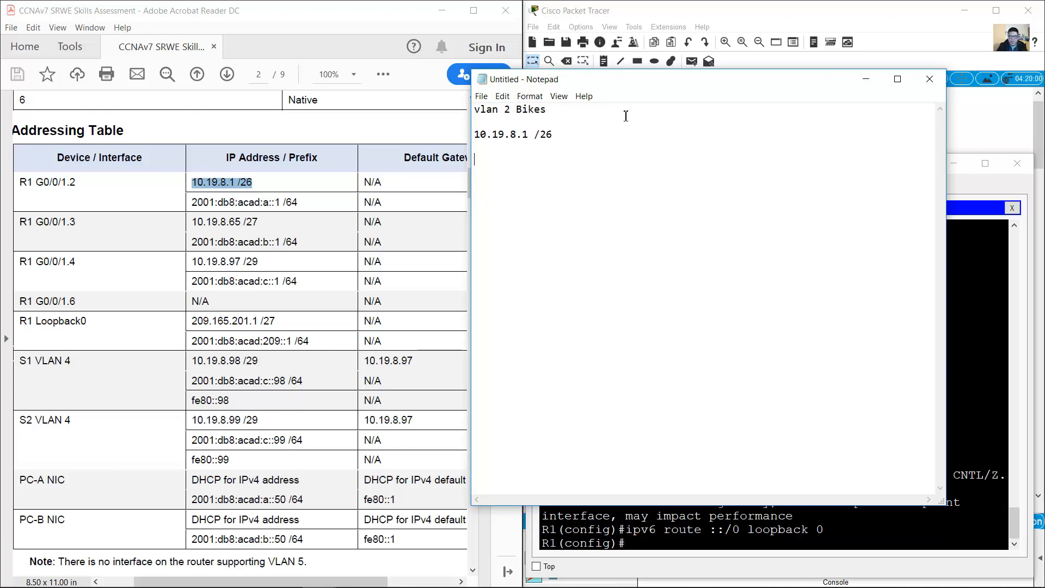
type("10.19.")
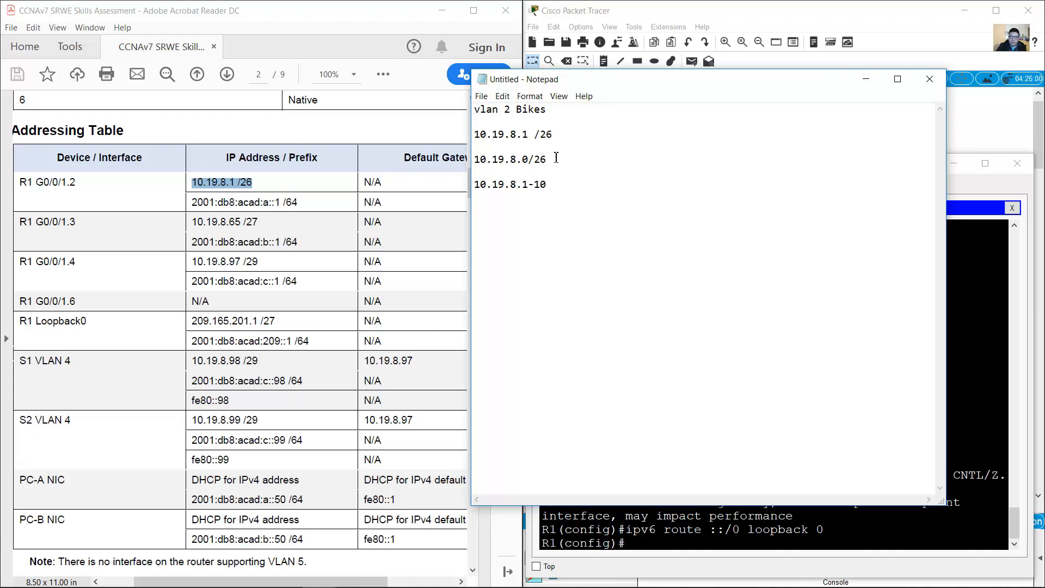
type("8.")
left_click_drag(547, 159, 538, 160)
left_click(589, 183)
type("62")
Step: Duplicate the range line and edit it into the excluded range 10.19.8.1-10.19.8.52
left_click_drag(596, 185, 472, 185)
left_click(601, 185)
left_click_drag(591, 187, 473, 186)
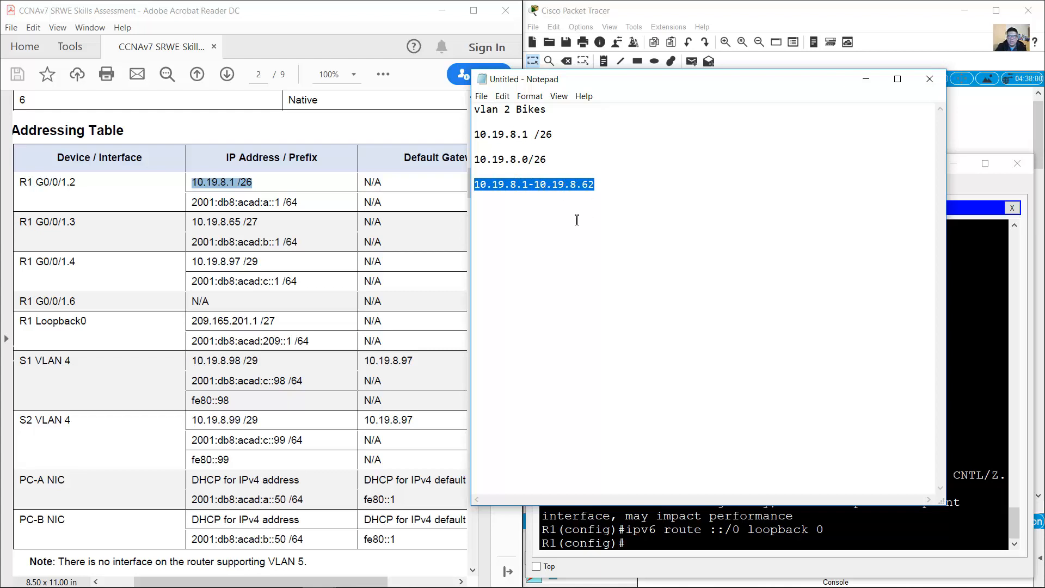
left_click(602, 185)
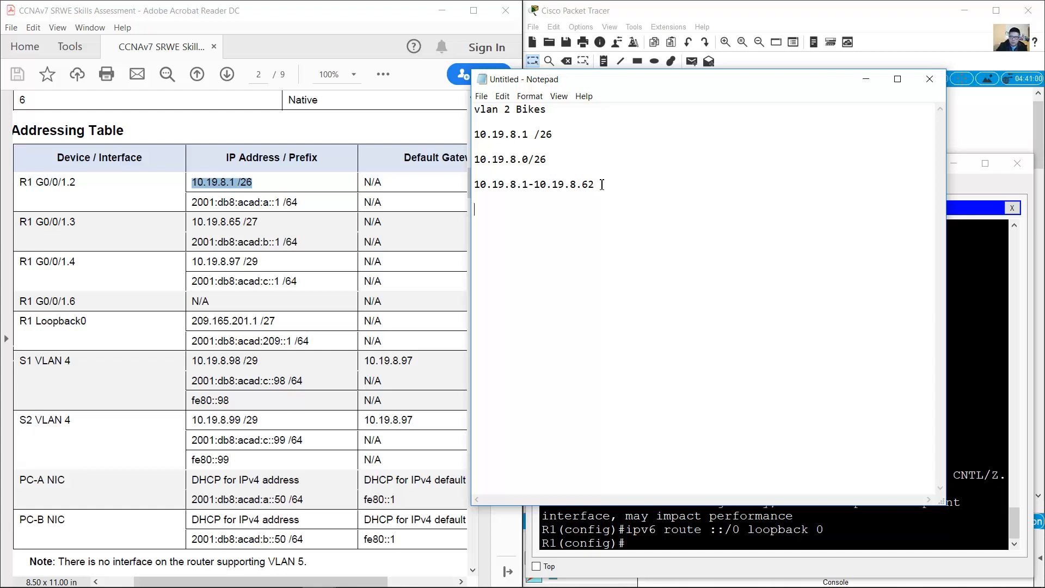
left_click_drag(594, 186, 468, 187)
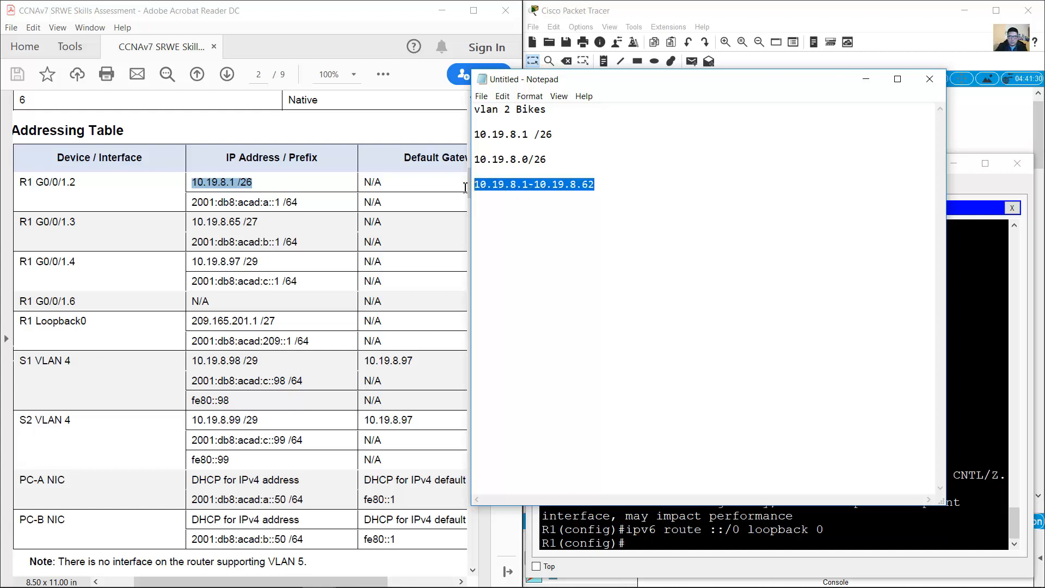
key("ctrl+c")
left_click(524, 209)
key("ctrl+v")
left_click_drag(582, 212, 587, 212)
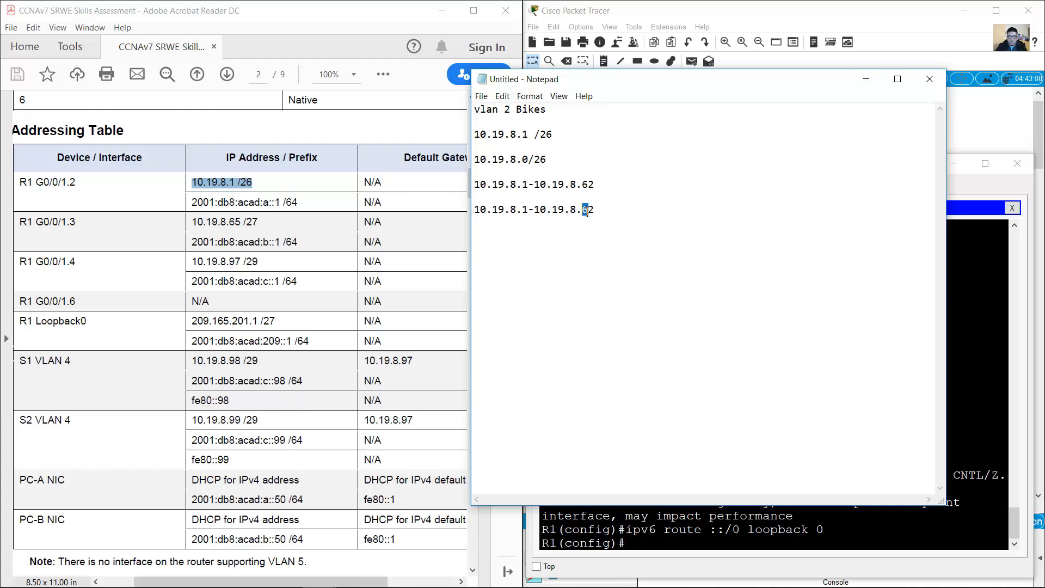
left_click(587, 213)
left_click_drag(522, 211, 528, 211)
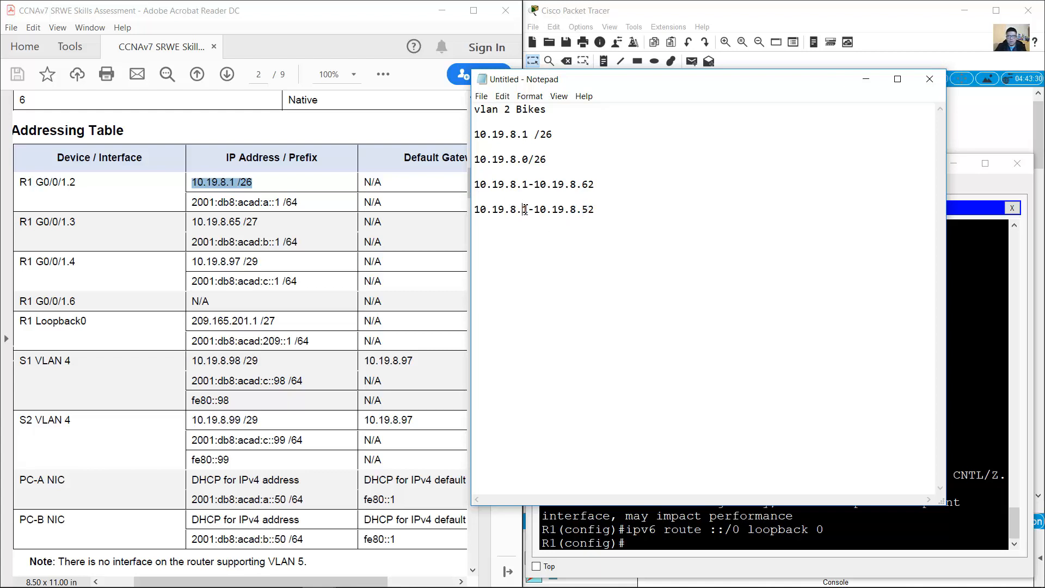
left_click(584, 212)
mouse_move(598, 210)
left_mouse_down()
mouse_move(473, 204)
mouse_move(602, 213)
left_mouse_up()
left_click(526, 212)
left_click(608, 214)
double_click(593, 185)
left_click_drag(594, 185, 584, 186)
left_click_drag(598, 210, 462, 208)
Step: On R1, exclude addresses 10.19.8.1 through 10.19.8.52 from DHCP
left_click_drag(694, 86, 273, 51)
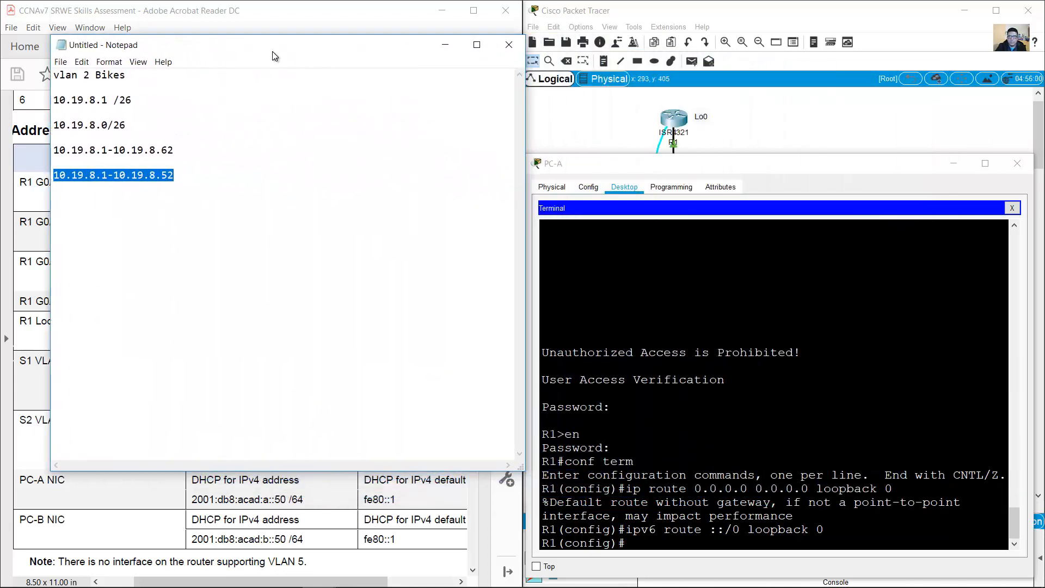
left_click(738, 163)
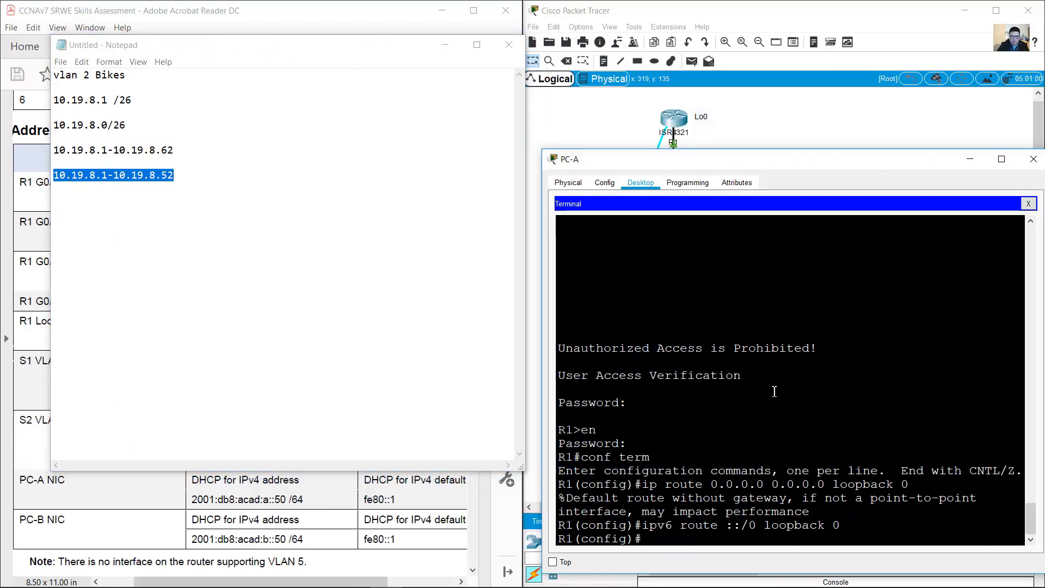
type("ip dhcp excluded a")
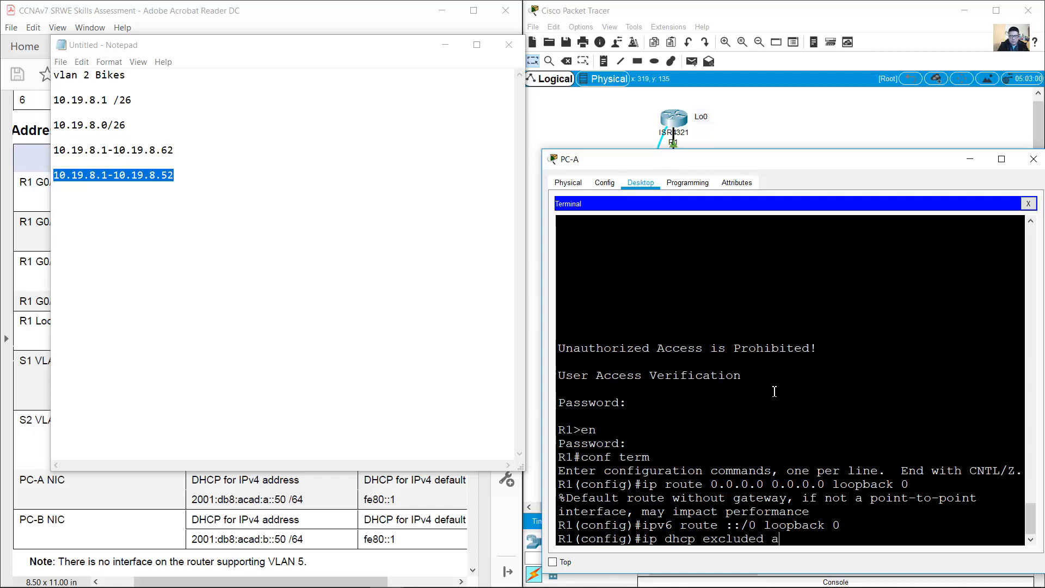
key("BackSpace")
key("BackSpace")
type("-address ")
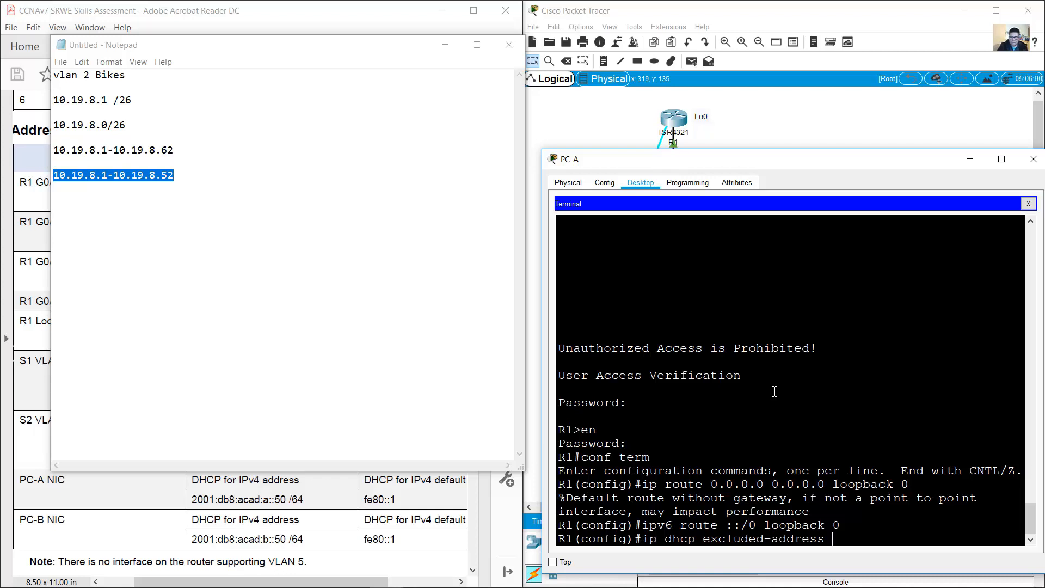
type("10.19.8.1 10.1")
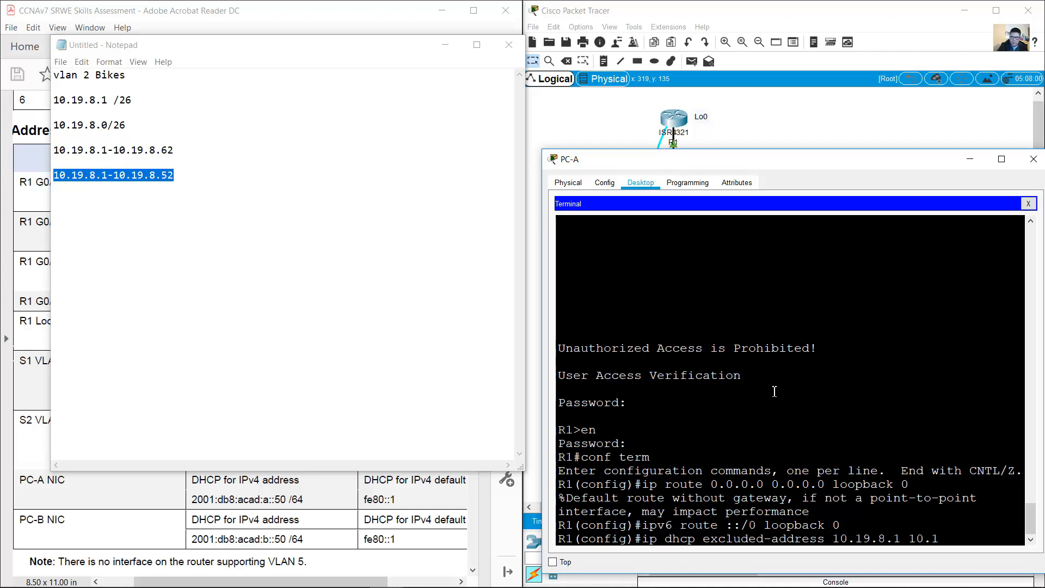
type("9.8.52")
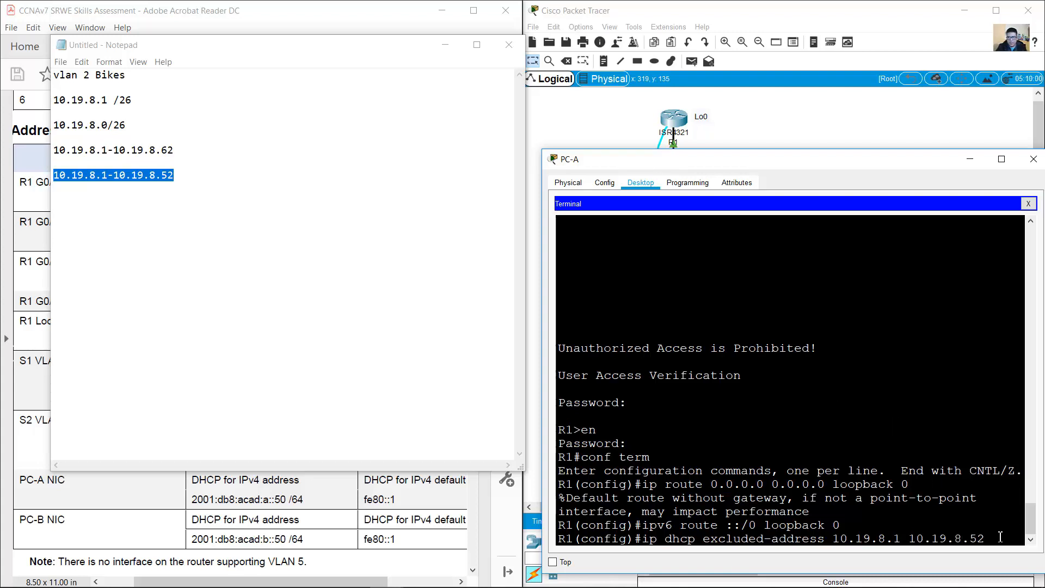
key("Return")
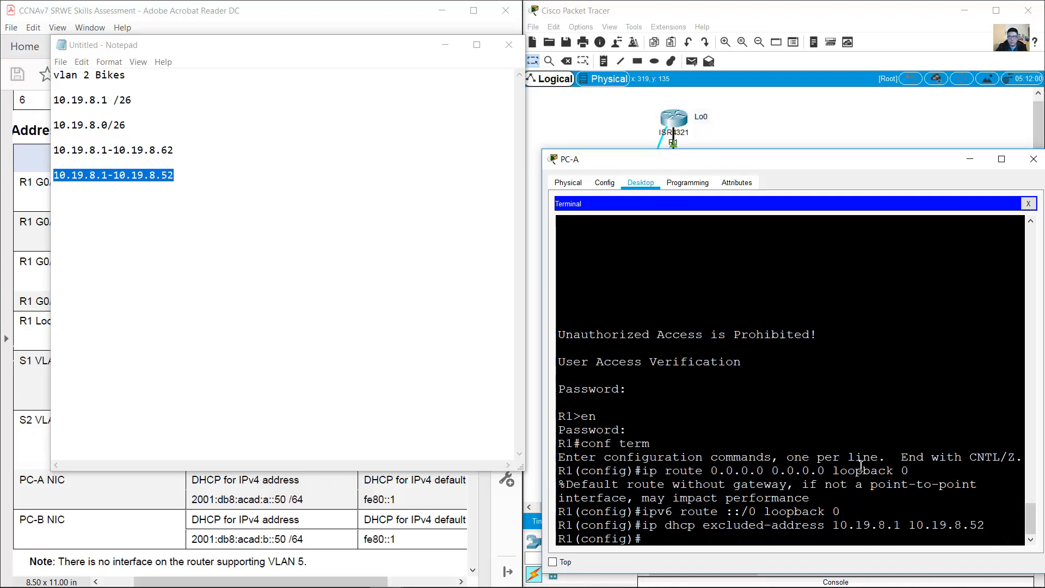
Step: Create DHCP pool VLAN2-Bikes with network 10.19.8.0 255.255.255.192
type("ip dhcp po")
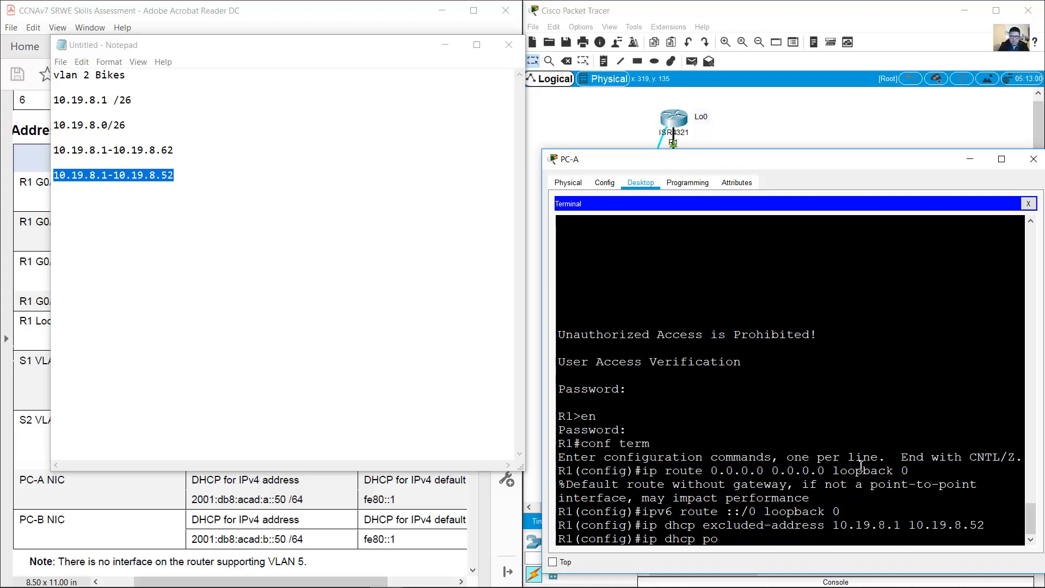
type("ol VLAN2Bikes")
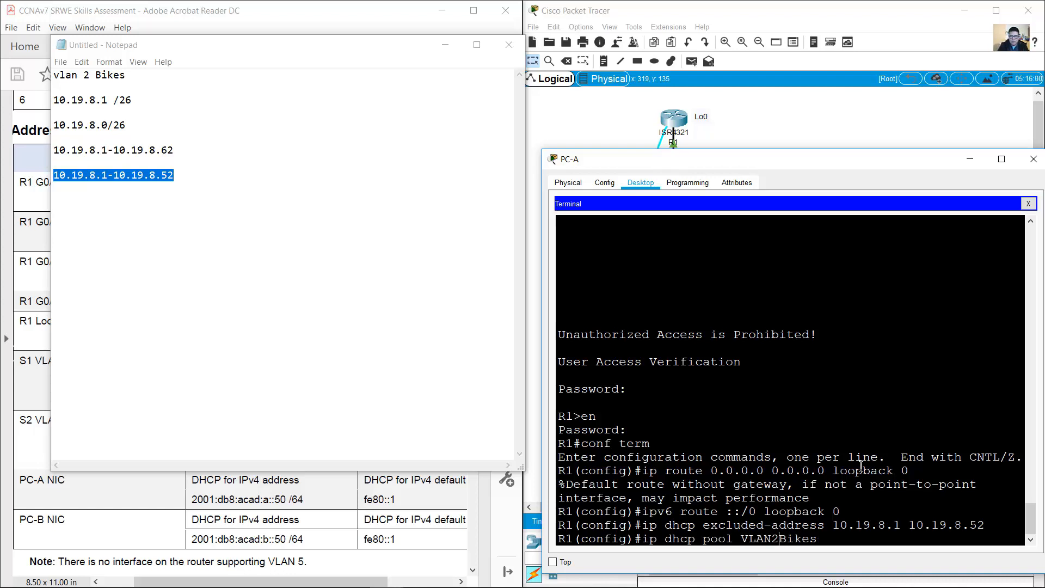
type("-")
key("Right")
key("Right")
key("Return")
type("net")
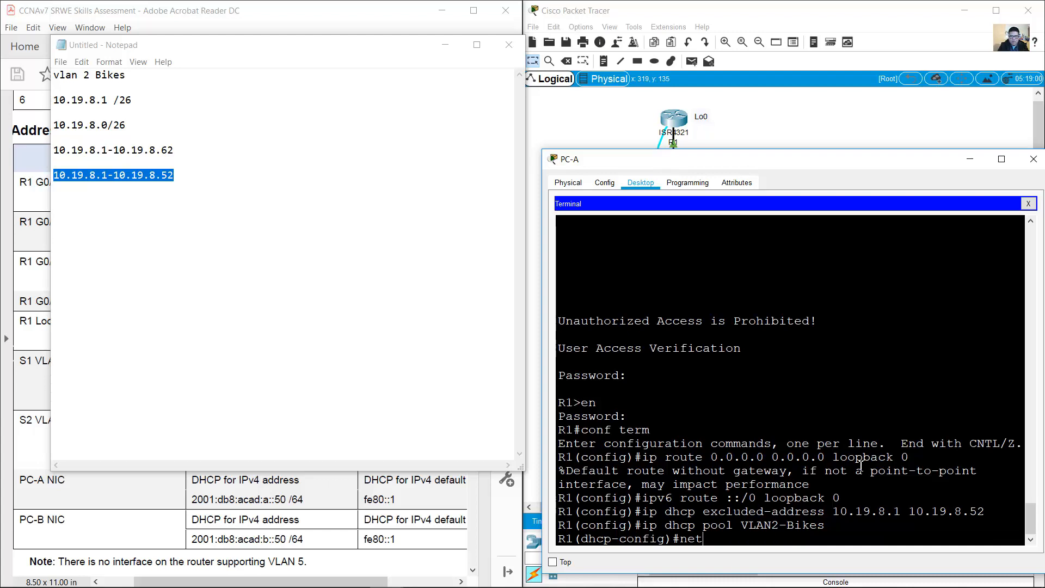
type("work")
left_click_drag(129, 124, 54, 124)
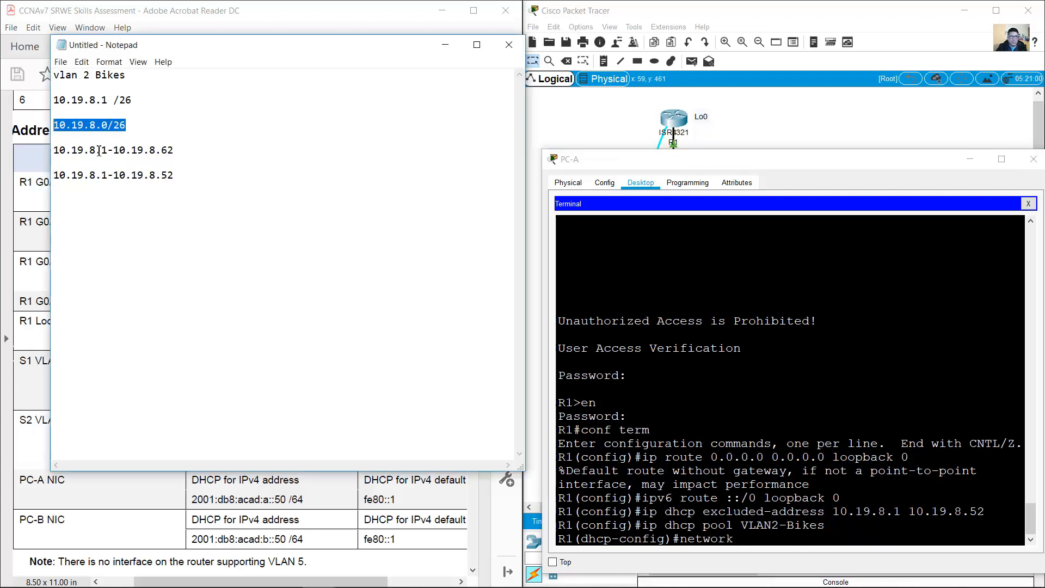
left_click(777, 441)
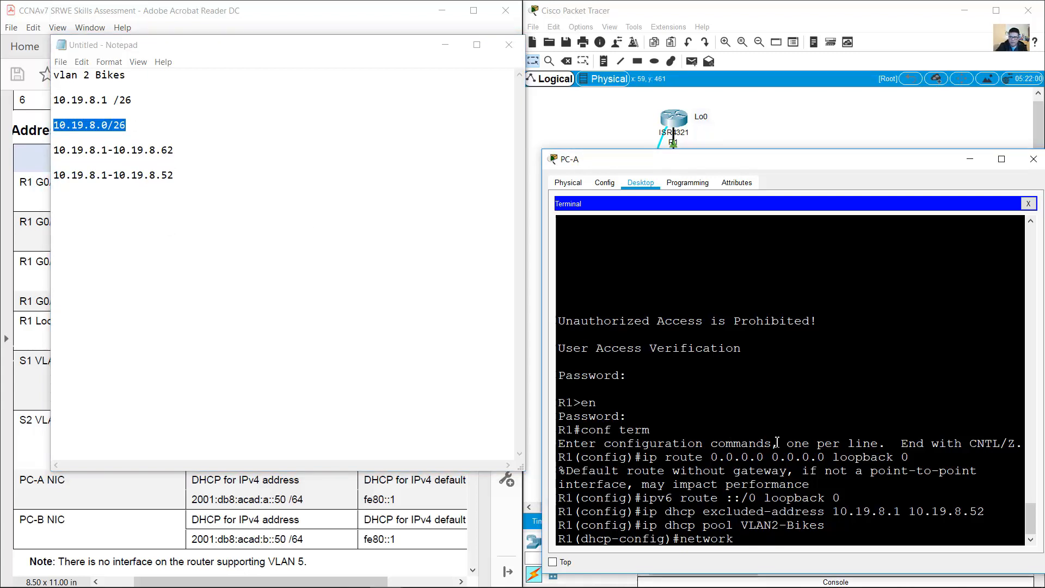
type("10.19.8.0 255.255.255.192")
key("Return")
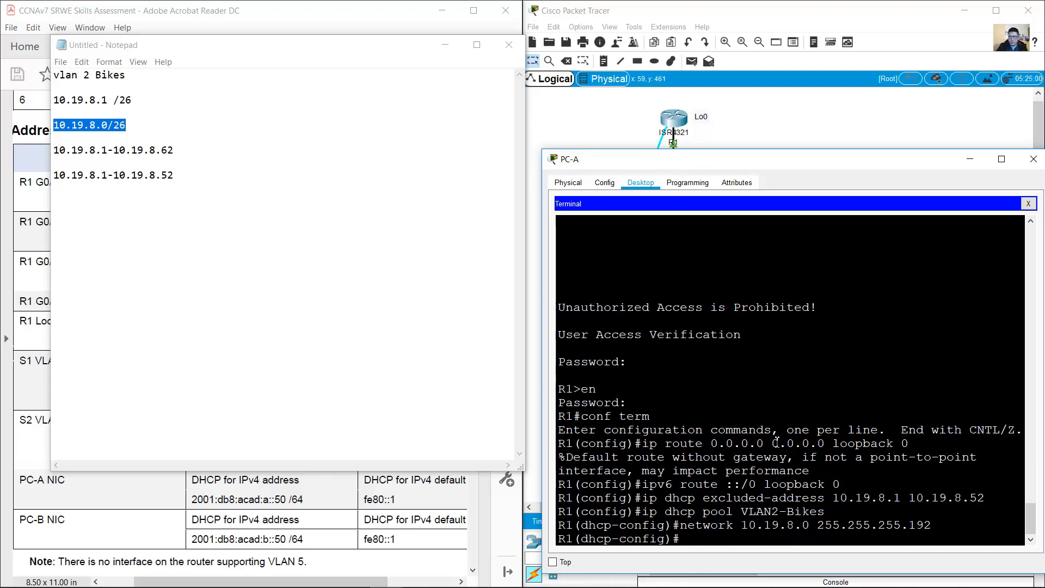
Step: Set the pool's default router to 10.19.8.1, checking the gateway in the addressing table
left_click(367, 14)
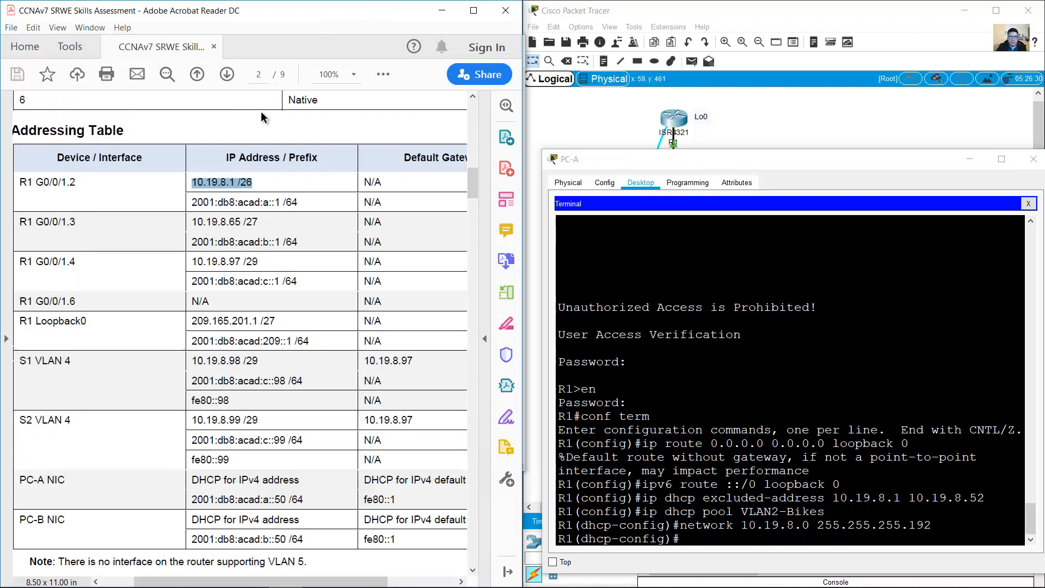
left_click(253, 182)
left_click_drag(195, 184, 240, 183)
left_click(835, 330)
type("defau")
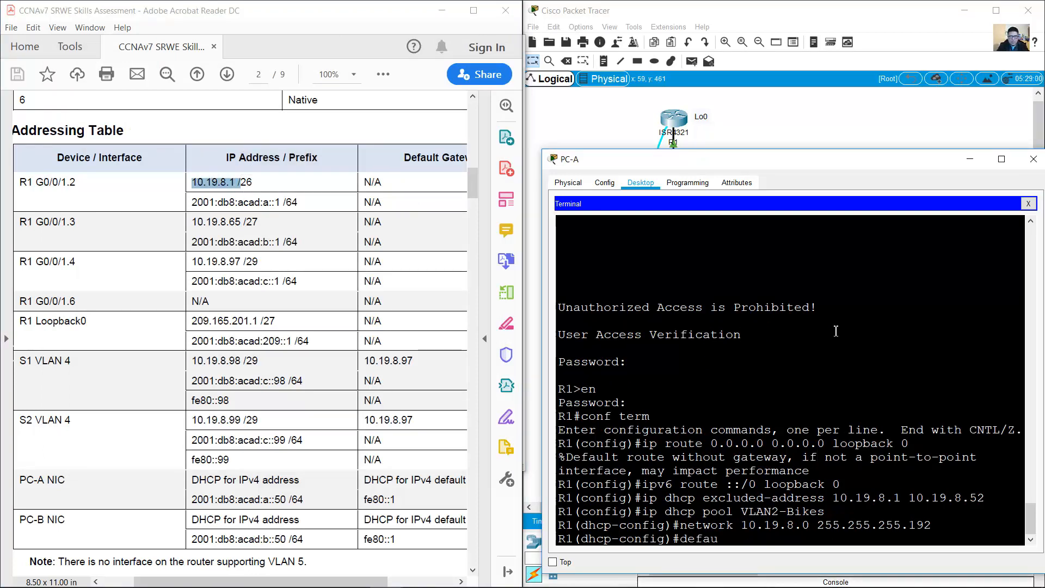
type("lt-router ")
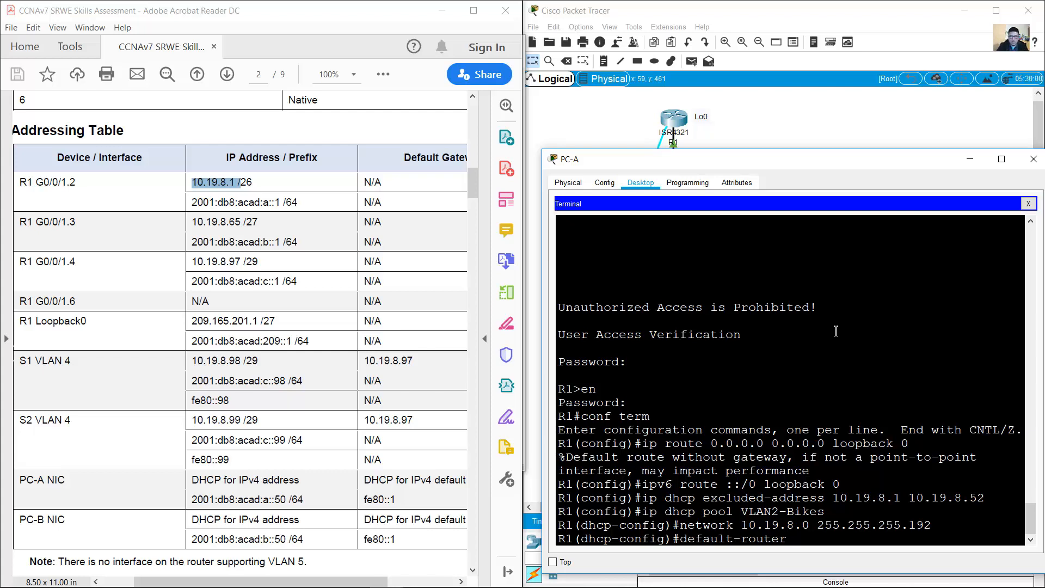
type("10.19.8.1")
key("Return")
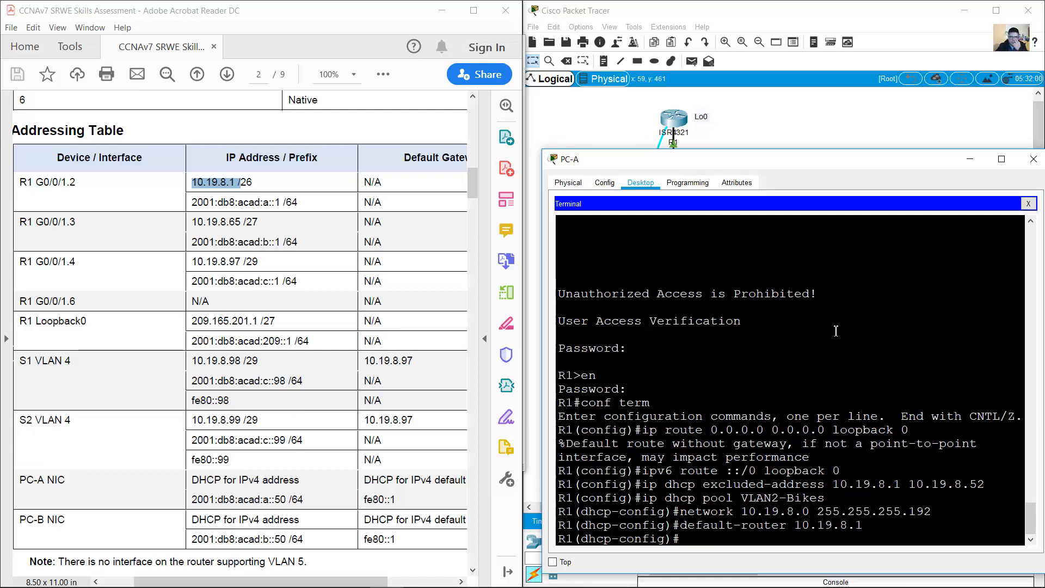
left_click_drag(471, 164, 449, 366)
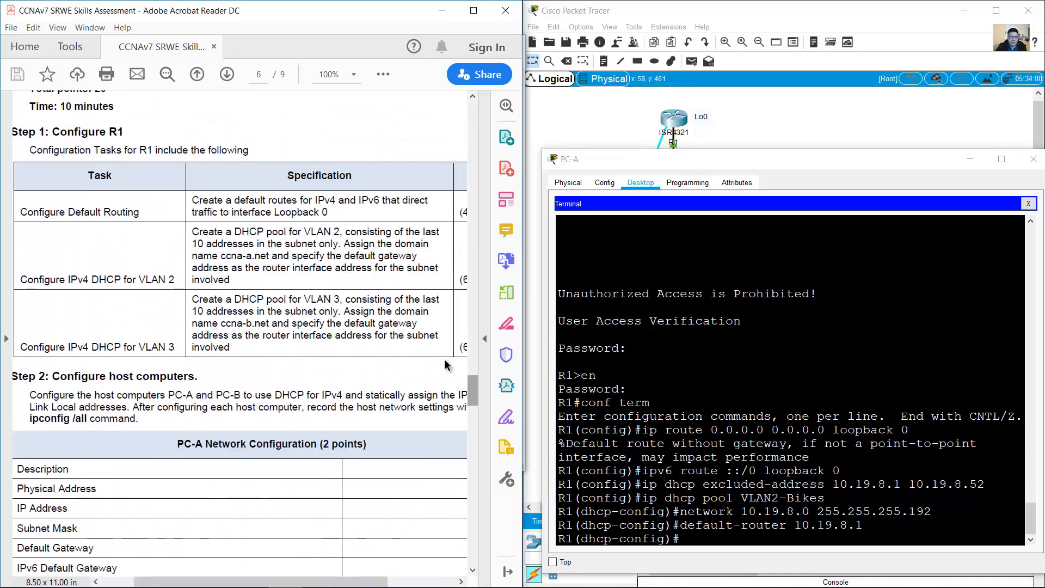
Step: Enter 'domain-name ccna-a.net' in R1's VLAN2-Bikes pool, correcting a typo
left_click_drag(350, 245, 270, 255)
left_click(727, 427)
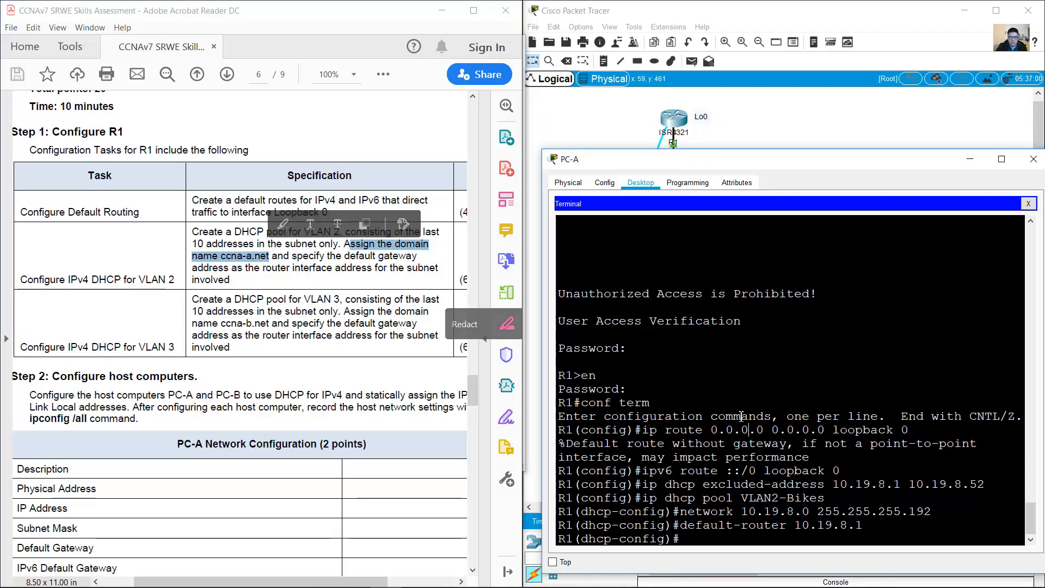
type("co")
type("main")
key("BackSpace")
key("BackSpace")
key("BackSpace")
key("BackSpace")
key("BackSpace")
key("BackSpace")
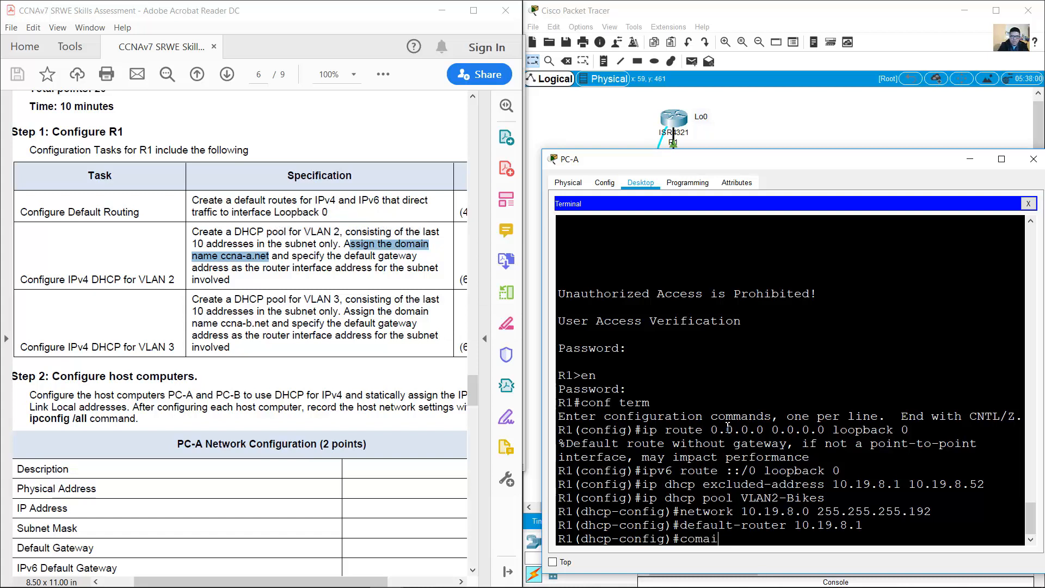
type("domain-name ccna-")
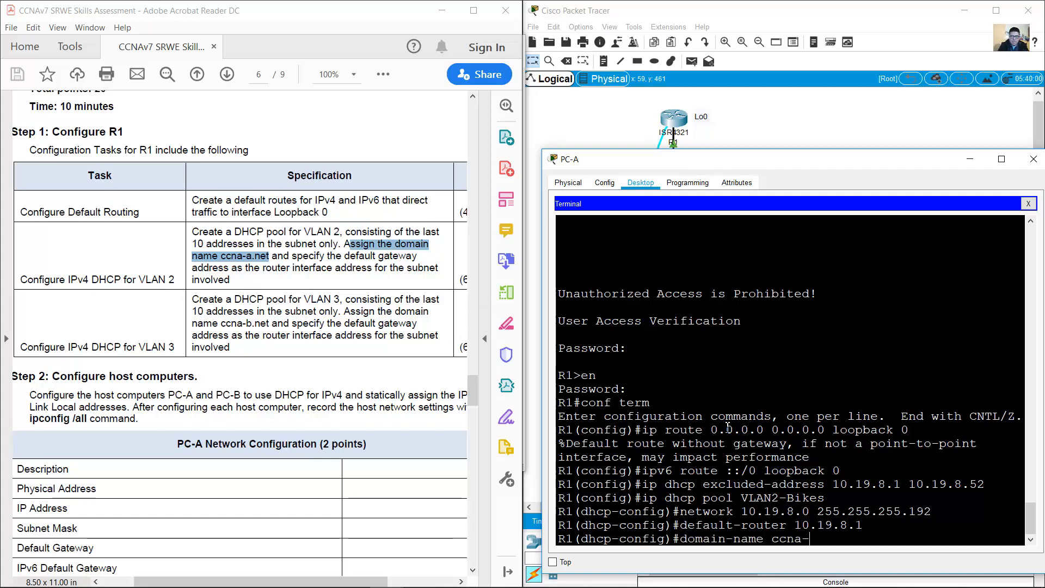
type("a.net")
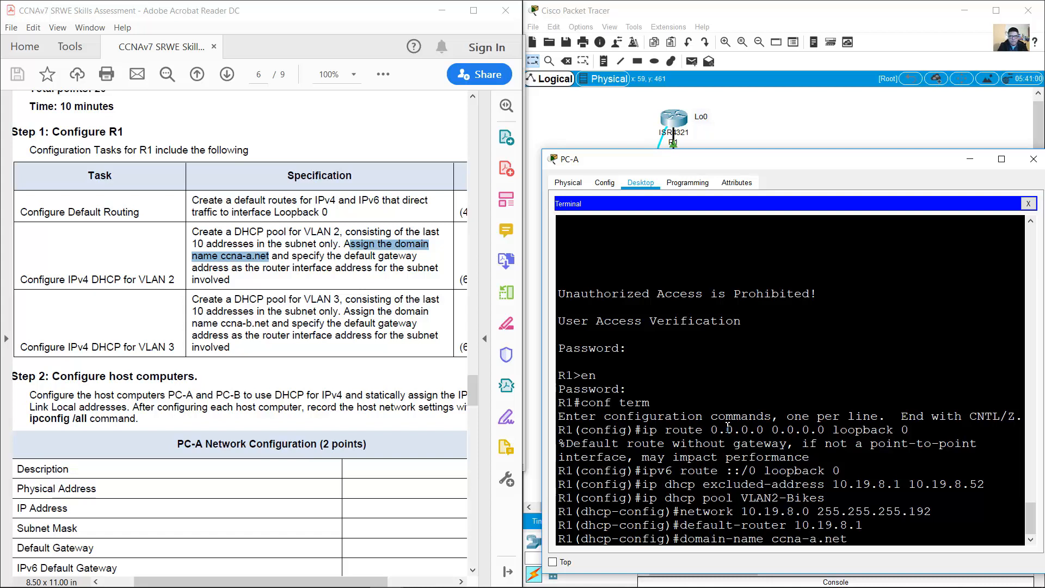
key("Return")
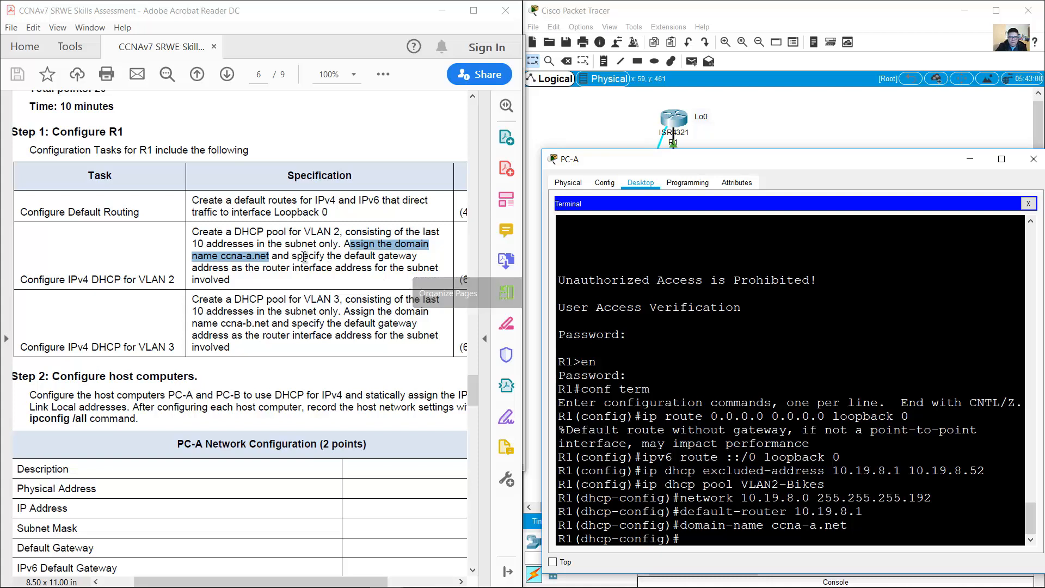
Step: Check the VLAN 2 gateway requirement against the entered default-router, then review the VLAN 3 DHCP task
left_click_drag(303, 257, 232, 280)
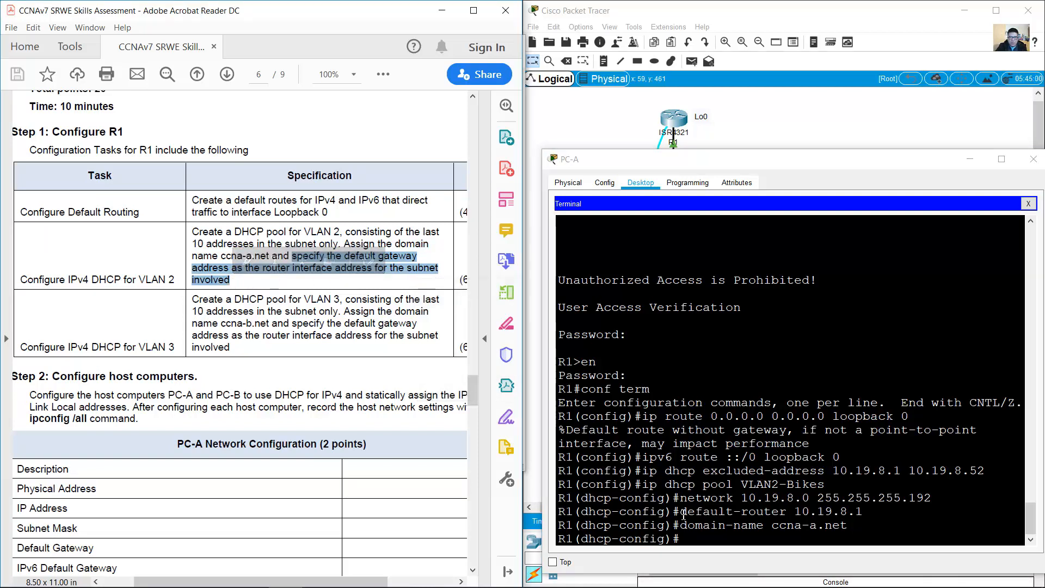
left_click_drag(681, 511, 871, 516)
left_click(774, 543)
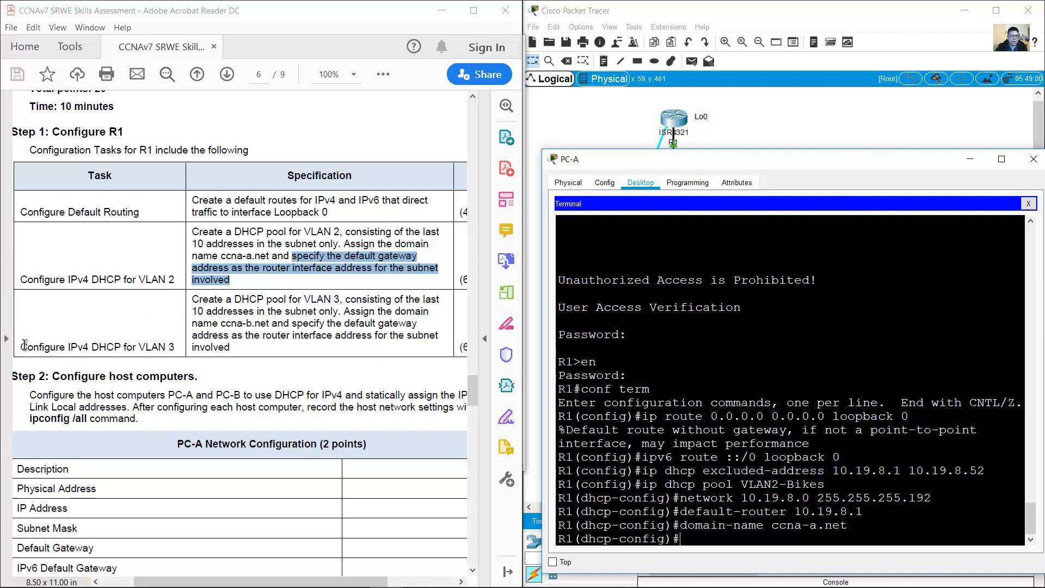
left_click_drag(20, 347, 172, 351)
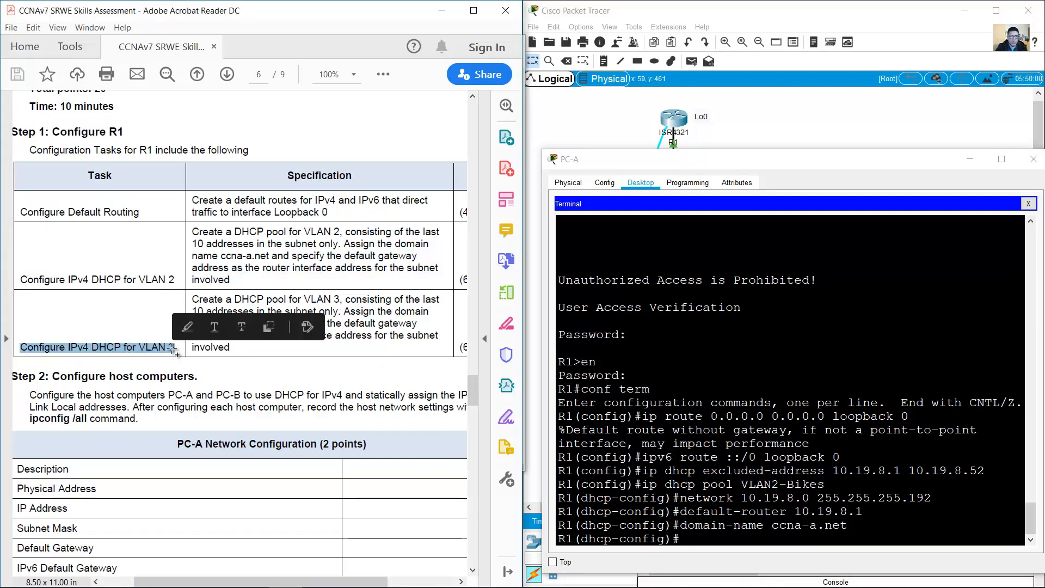
left_click(249, 298)
Step: Read the VLAN 3 DHCP pool specification and scroll up to the Addressing Table
left_click_drag(192, 300, 342, 312)
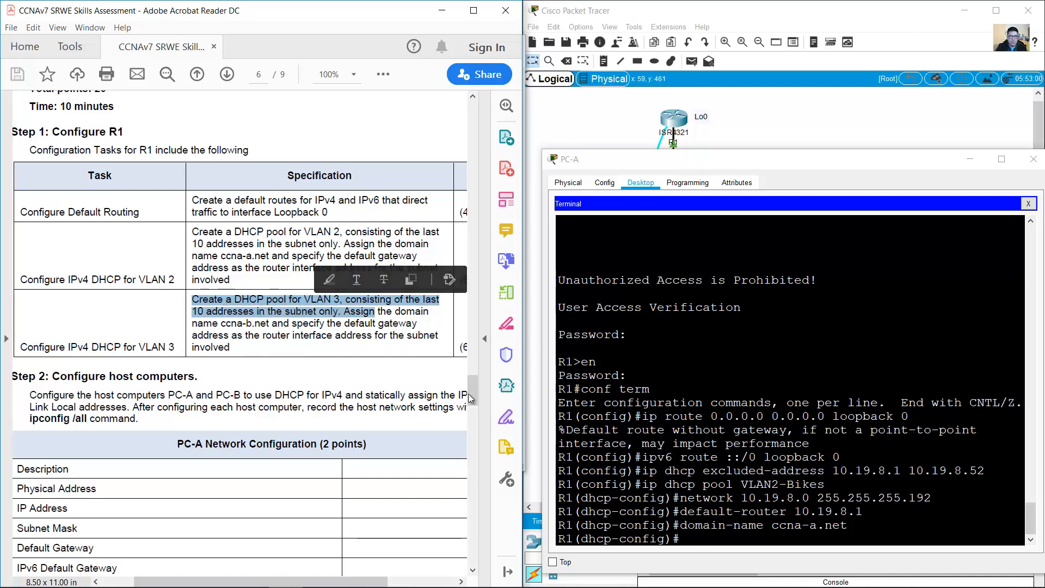
left_click_drag(472, 391, 482, 168)
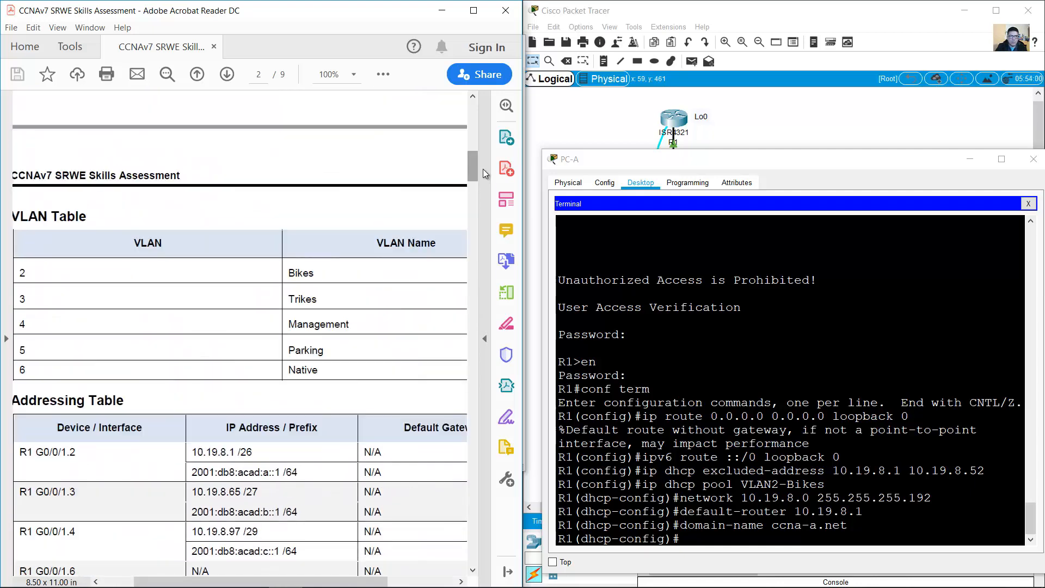
left_click_drag(116, 298, 338, 294)
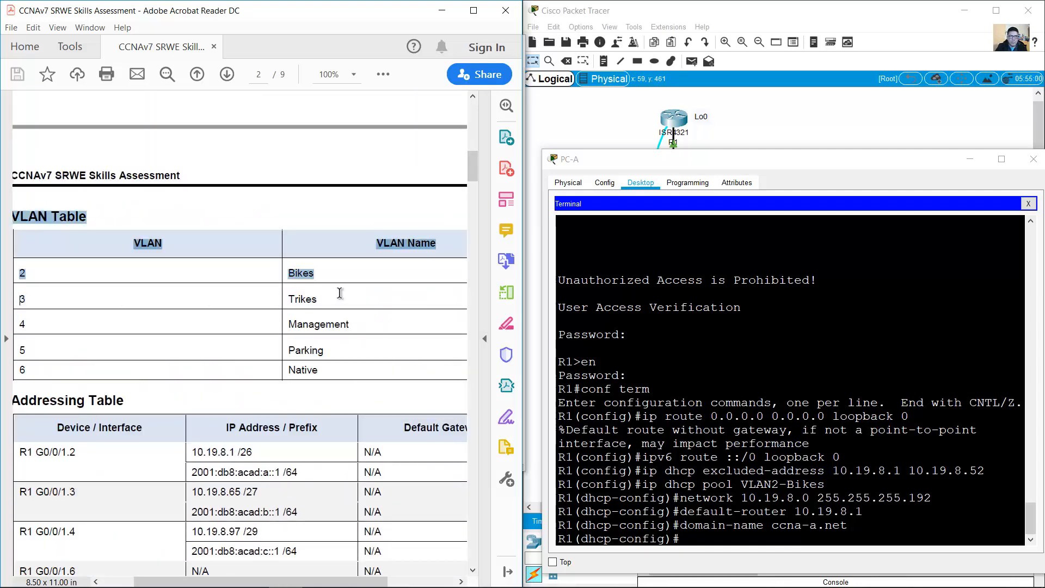
mouse_move(472, 164)
left_mouse_down()
mouse_move(474, 188)
mouse_move(477, 173)
left_mouse_up()
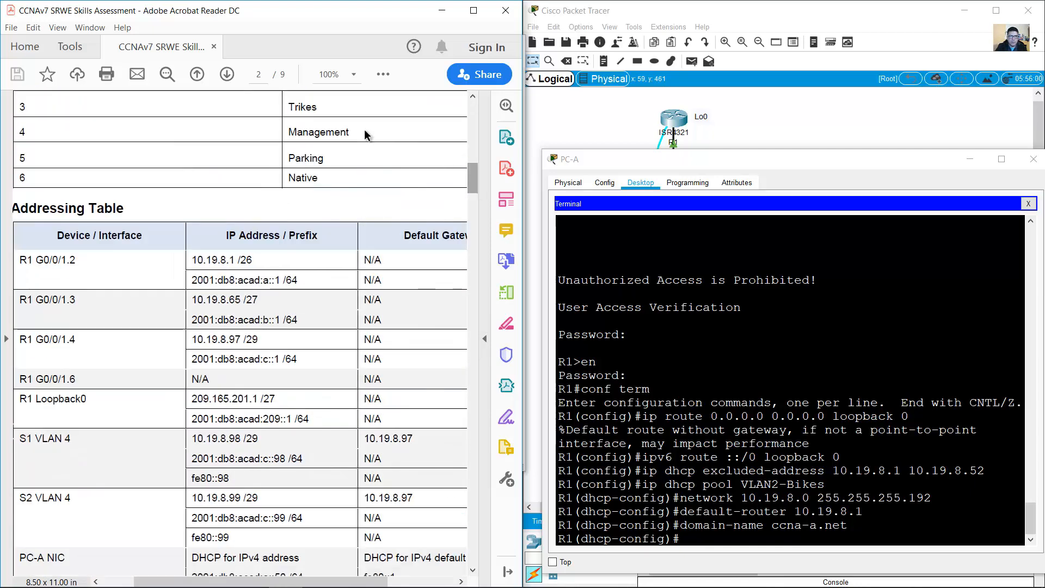
left_click_drag(325, 111, 22, 115)
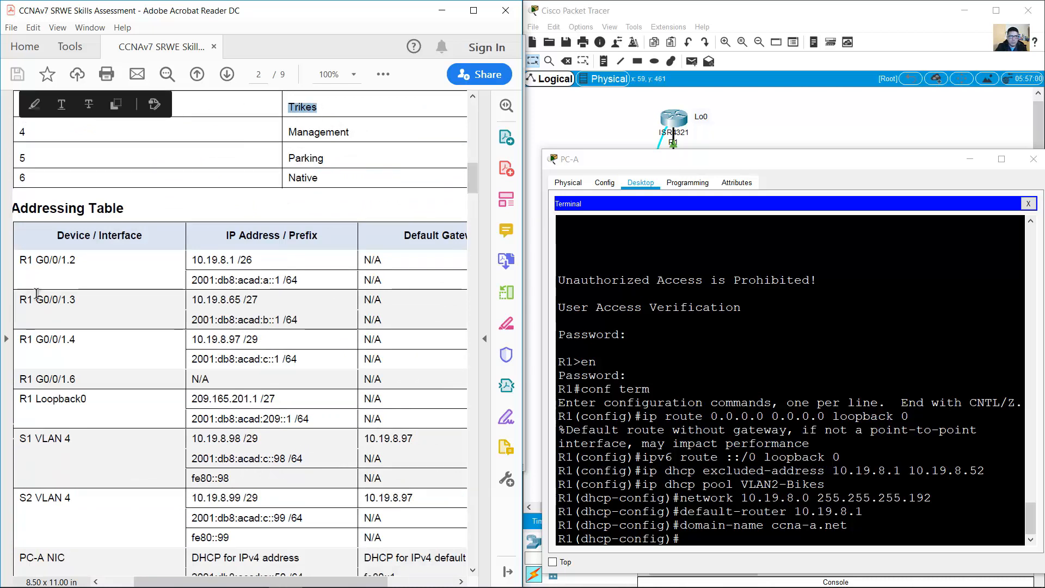
Step: Copy R1 G0/0/1.3's address 10.19.8.65 /27 and bring the Notepad notes forward
left_click_drag(36, 300, 292, 311)
double_click(255, 299)
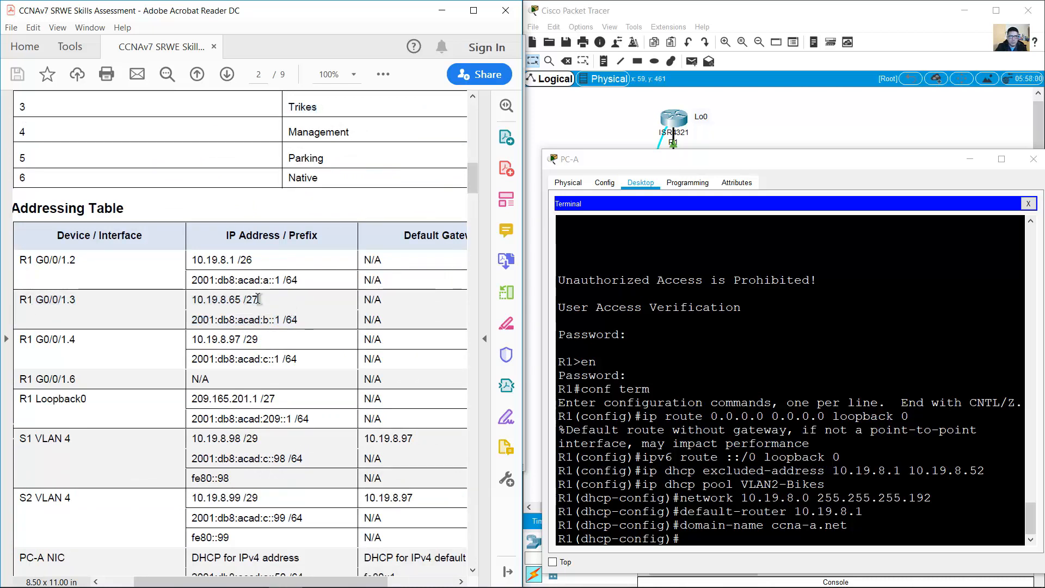
left_click_drag(195, 300, 255, 304)
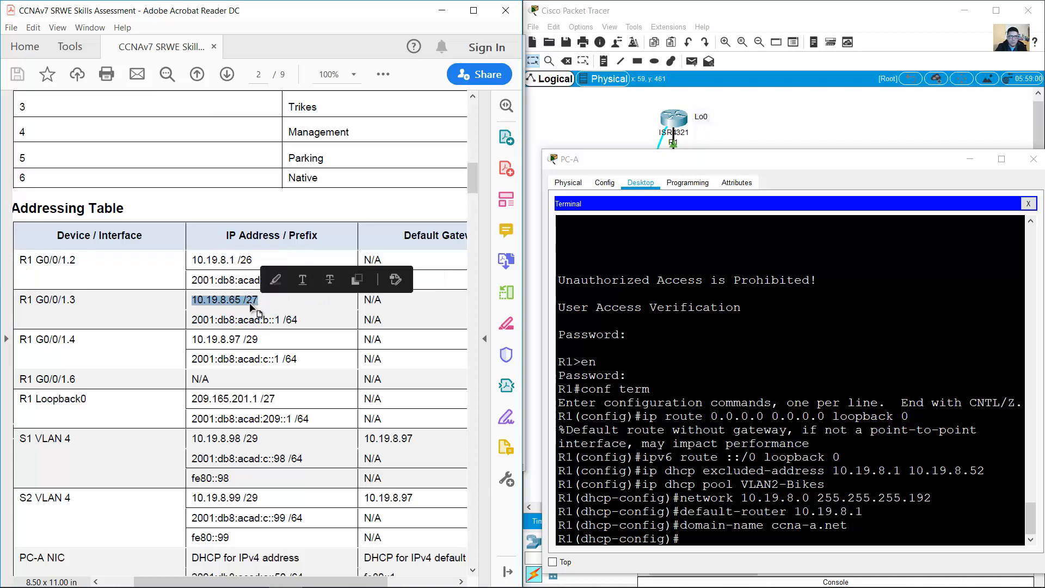
right_click(256, 305)
left_click(272, 318)
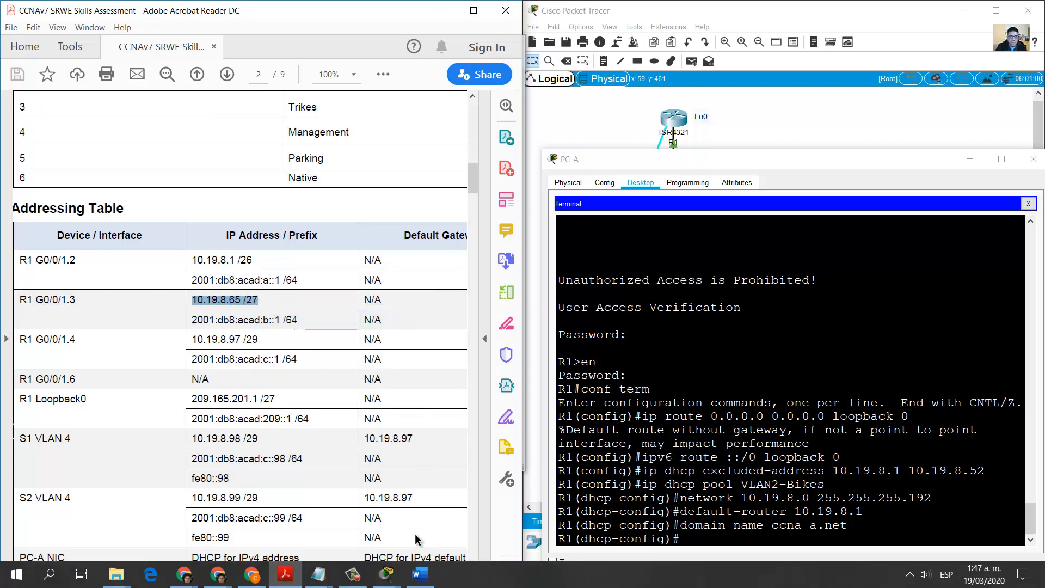
left_click(318, 573)
left_click(378, 521)
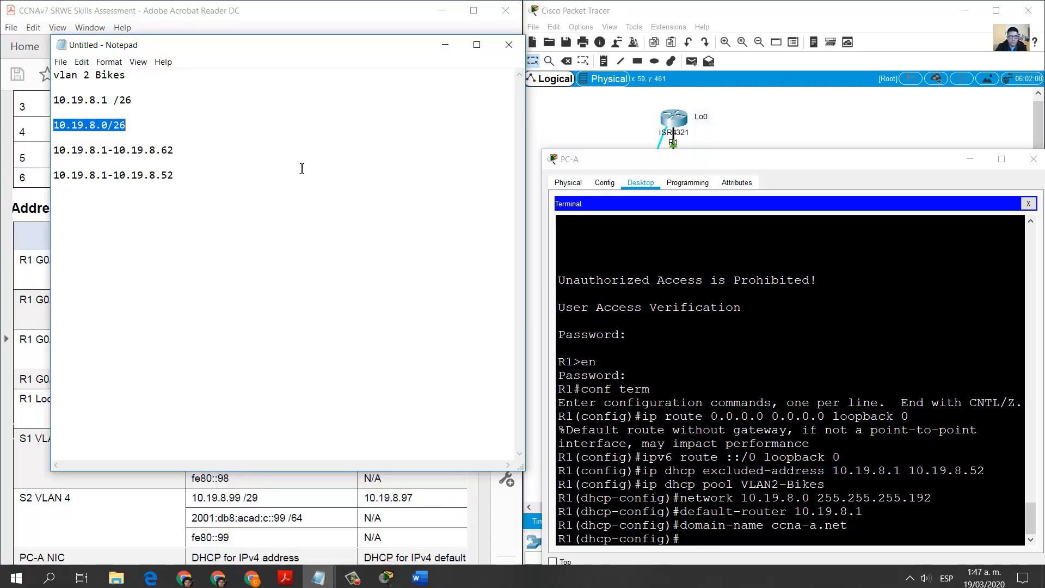
Step: Add a 'vlan 3 Trikes' heading with the address 10.19.8.65 /27 below it
left_click(245, 178)
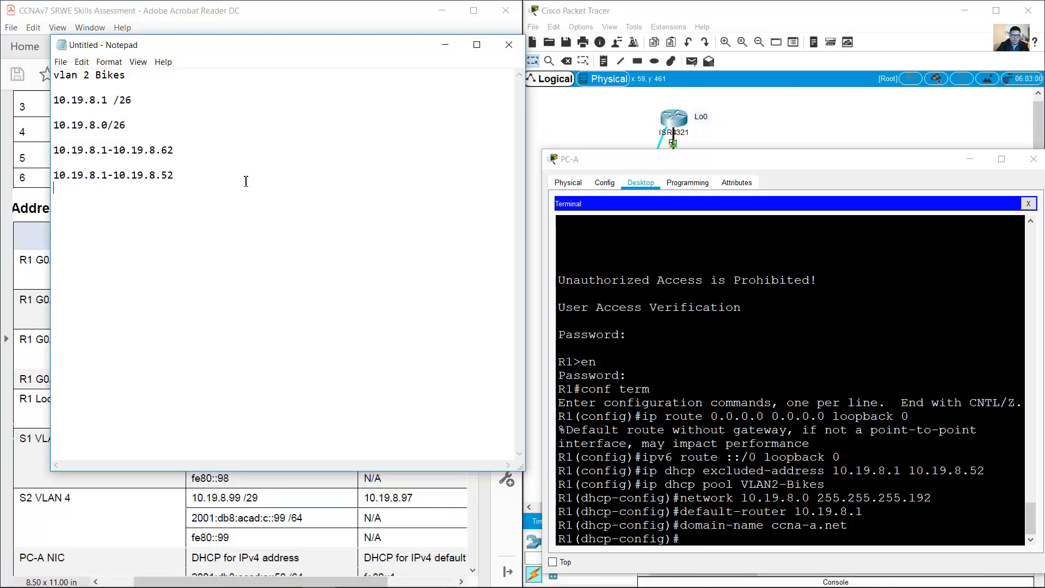
type("vlan 3")
key("Home")
key("Return")
key("Up")
type("Trikes")
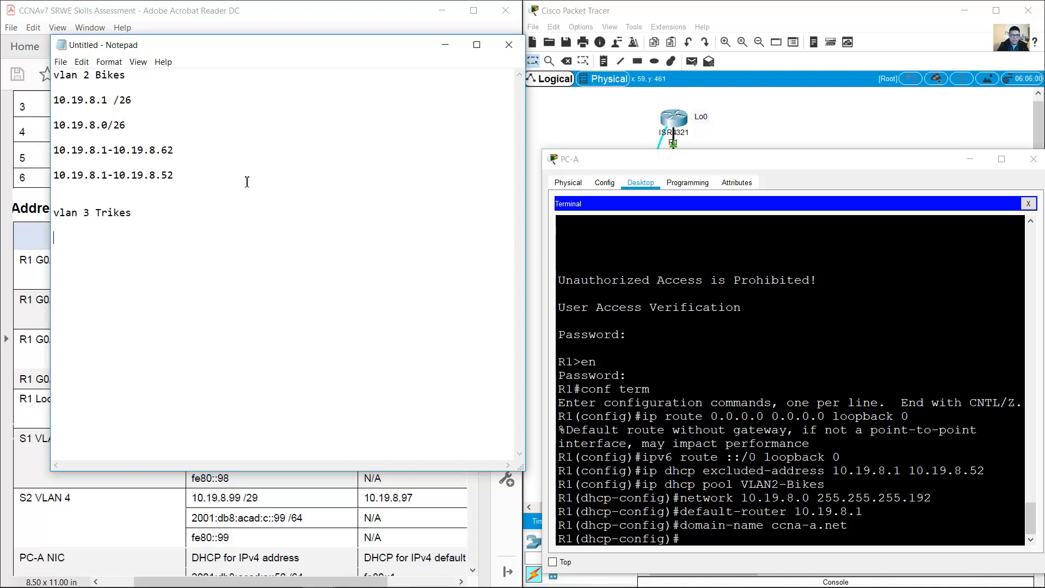
key("Return")
key("Return")
type("10.19.8.65 /27")
Step: Derive network 10.19.8.64 /27 and the full range 10.19.8.65-10.19.8.94 in the notes
left_click_drag(141, 238, 70, 230)
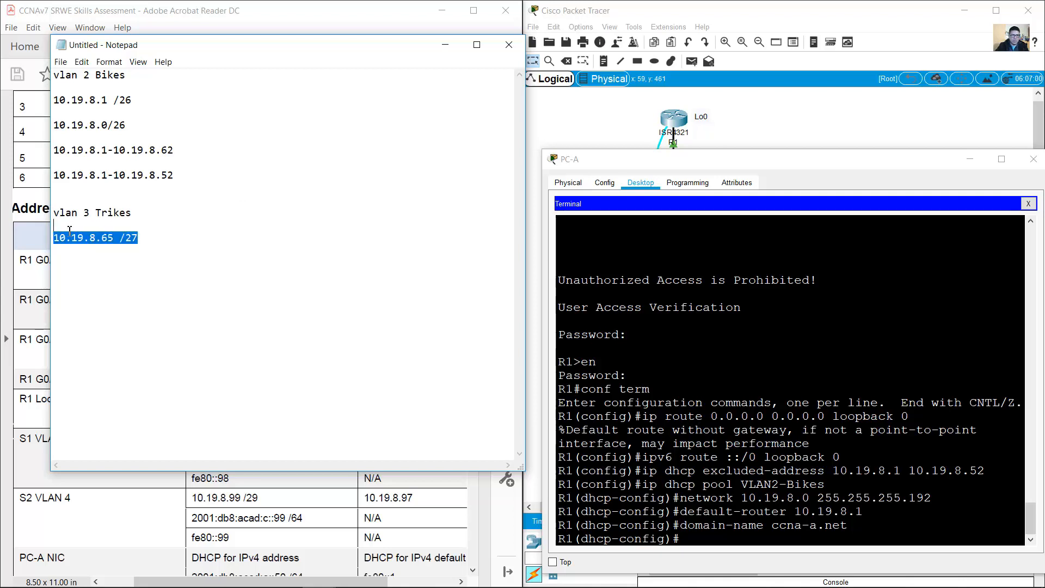
left_click(143, 239)
key("Return")
key("ctrl+v")
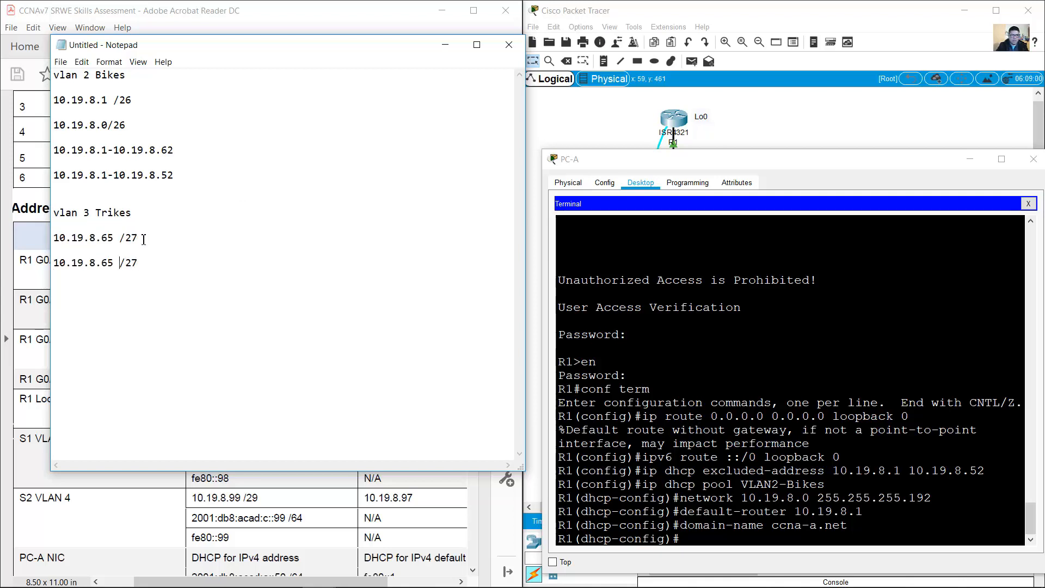
key("BackSpace")
type("4")
key("Right")
type("0.1")
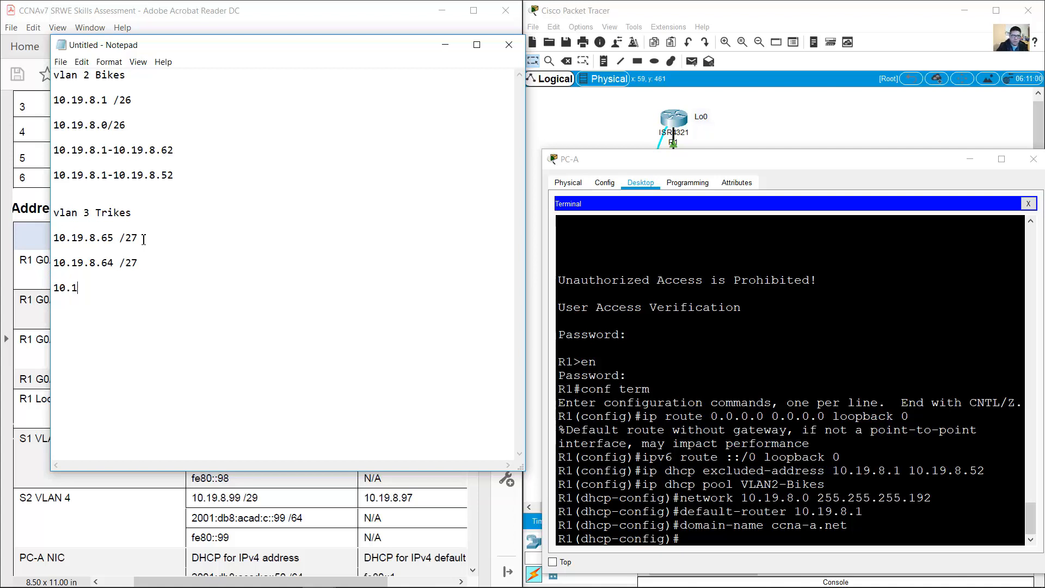
type("9.8.65-10.19.8.94")
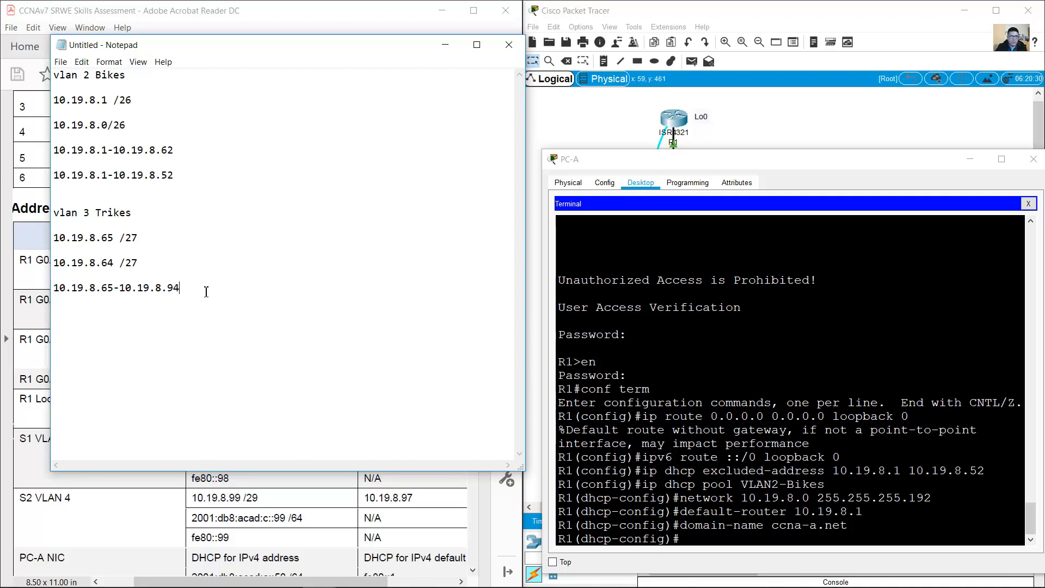
Step: Copy the range line and change it to the excluded range 10.19.8.65-10.19.8.84
left_click_drag(206, 292, 56, 287)
left_click(226, 293)
key("ctrl+v")
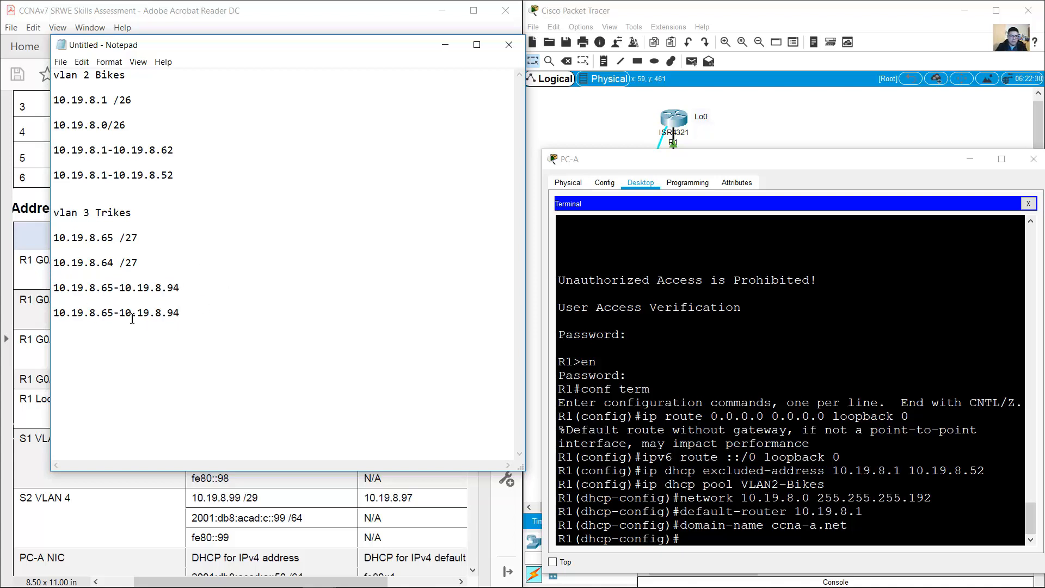
left_click_drag(112, 317, 107, 316)
left_click_drag(174, 314, 169, 314)
type("8")
left_click_drag(182, 286, 168, 288)
left_click(182, 319)
left_click_drag(180, 314, 53, 313)
Step: Exit R1's VLAN2-Bikes DHCP pool configuration
left_click(799, 425)
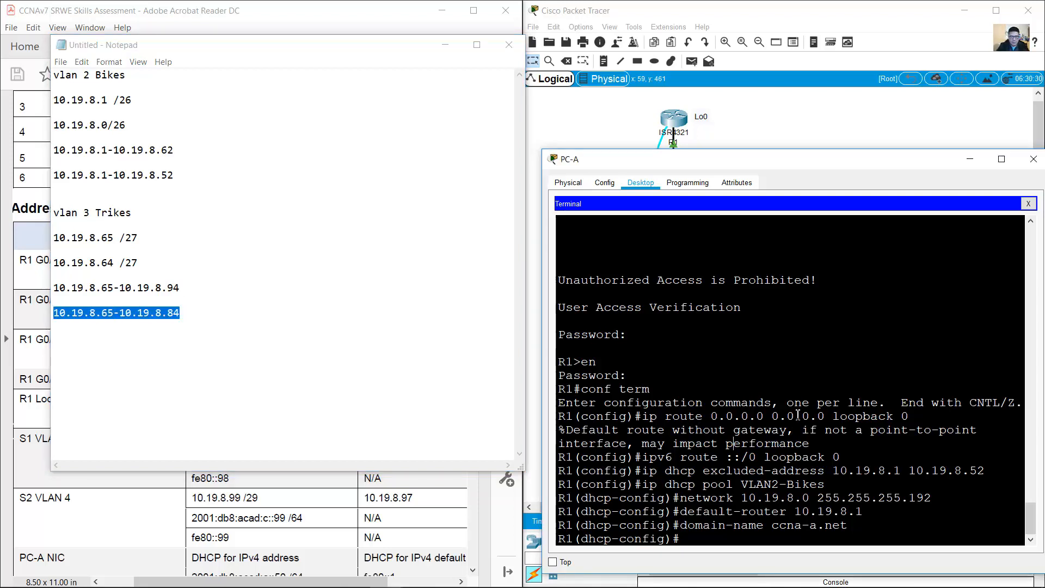
type("exit")
key("Return")
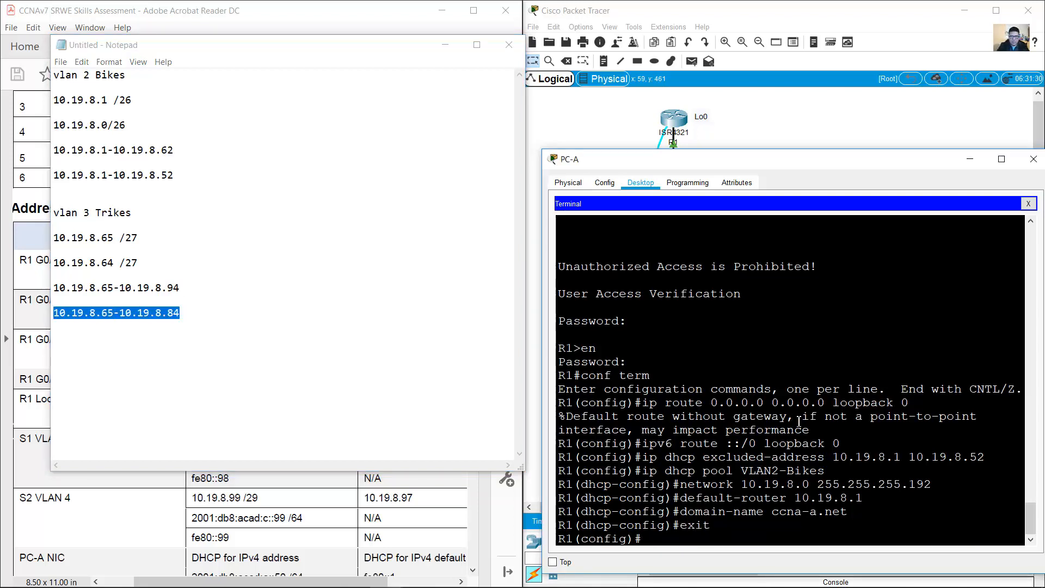
Step: Exclude addresses 10.19.8.65 through 10.19.8.84 from DHCP on R1
key("Up")
key("Up")
key("Up")
key("Up")
key("Up")
key("Up")
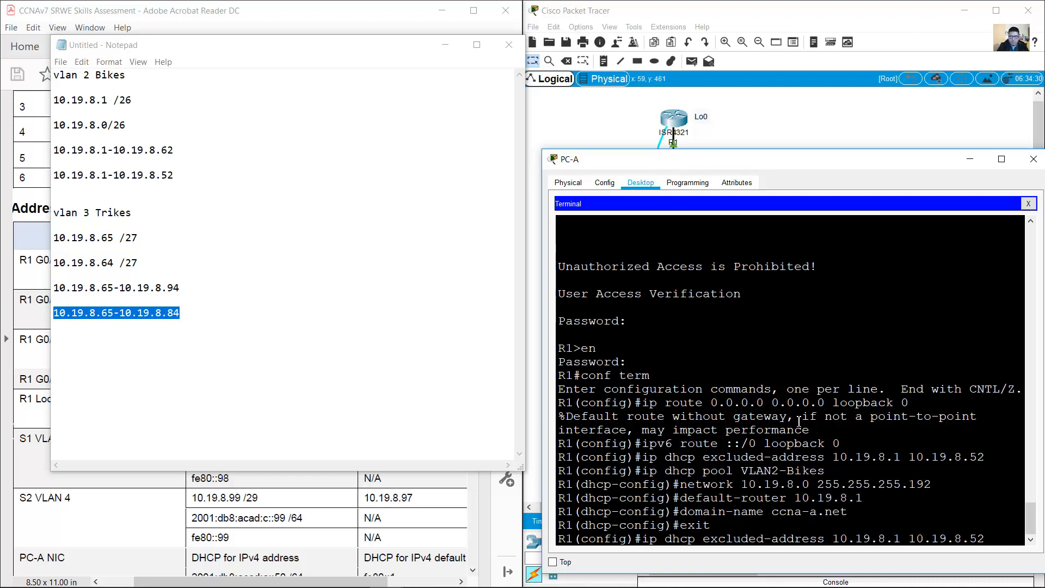
key("Left")
key("Left")
key("Left")
key("Left")
key("Left")
key("Left")
key("Left")
key("Left")
key("Left")
key("Left")
key("Left")
key("BackSpace")
type("65")
type("8")
key("Return")
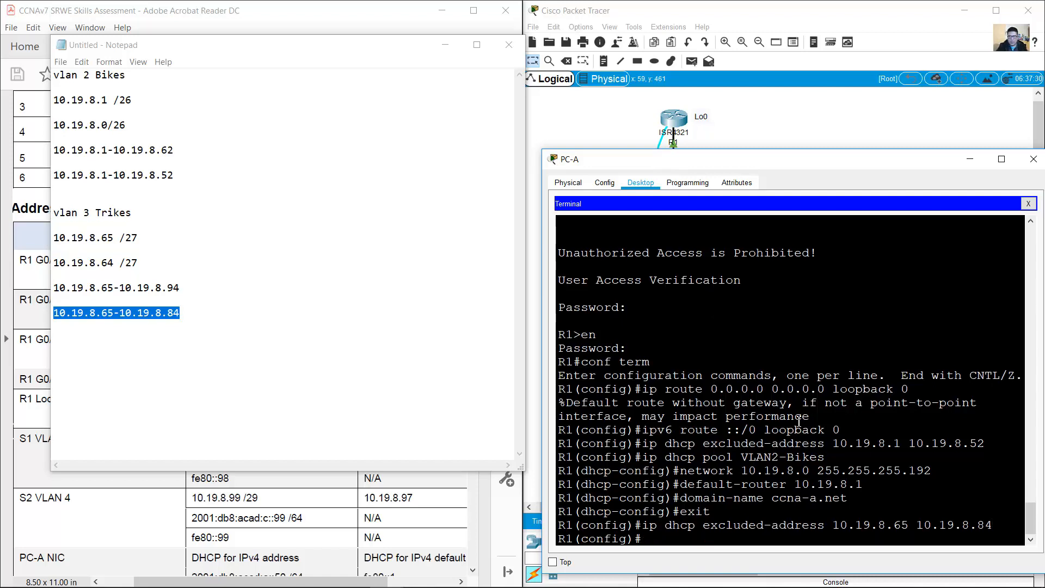
Step: Create the DHCP pool VLAN3-Trikes by editing the recalled VLAN2-Bikes command
type("ip dhcp pool VLAN2-Bikes")
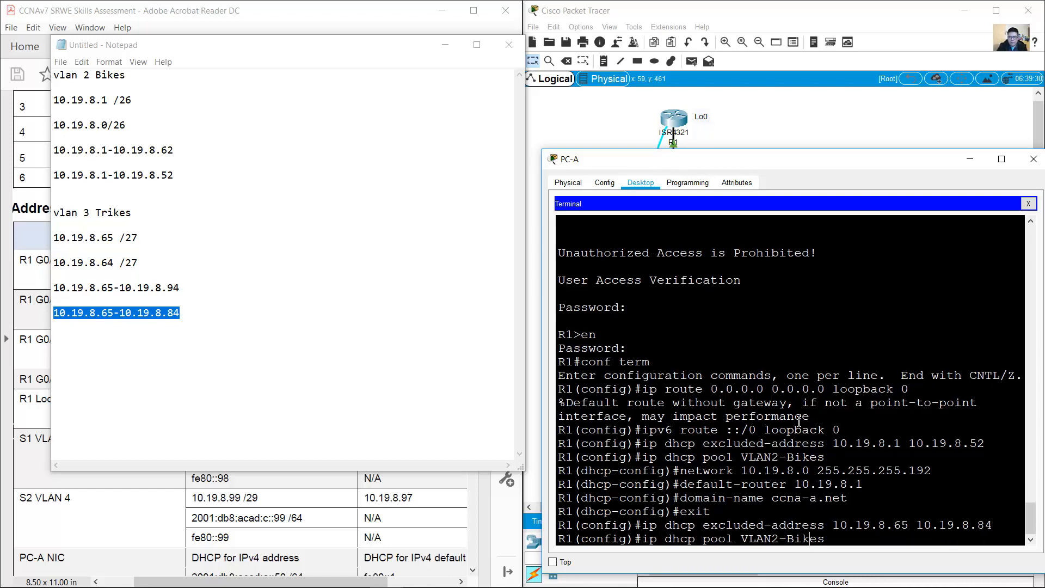
key("Left")
key("Left")
key("Left")
key("Left")
key("Left")
key("Left")
key("BackSpace")
type("3")
key("Right")
key("Right")
key("BackSpace")
type("Tr")
key("Return")
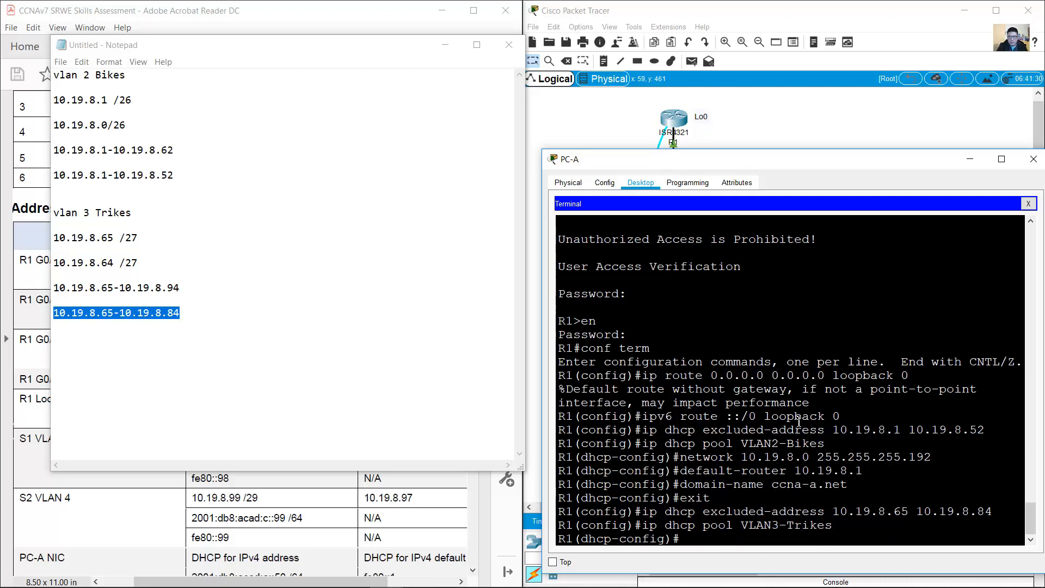
Step: Set the pool network to 10.19.8.64 255.255.255.224
key("Up")
key("Up")
key("Up")
key("Up")
key("Up")
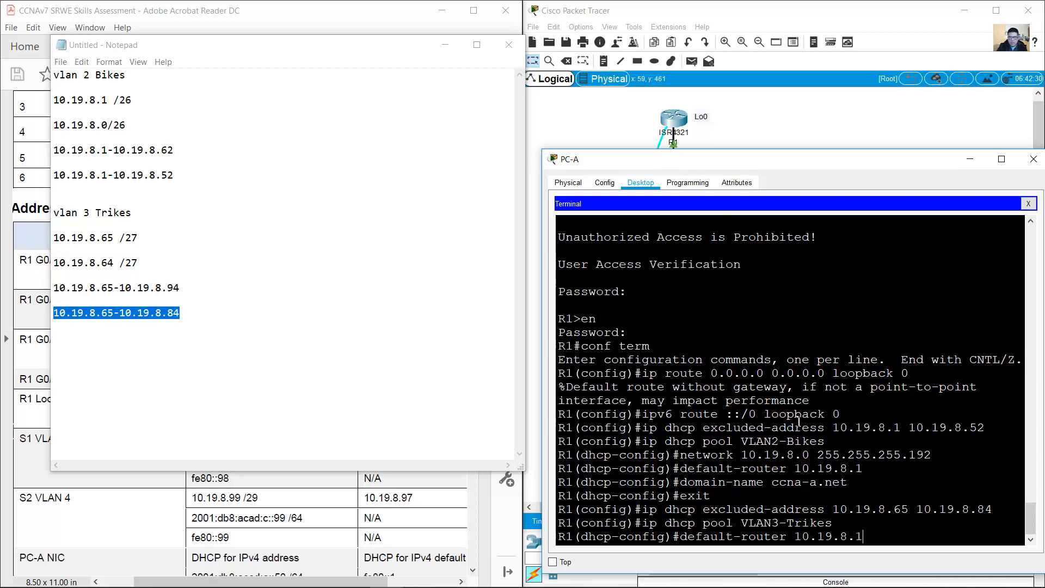
key("Up")
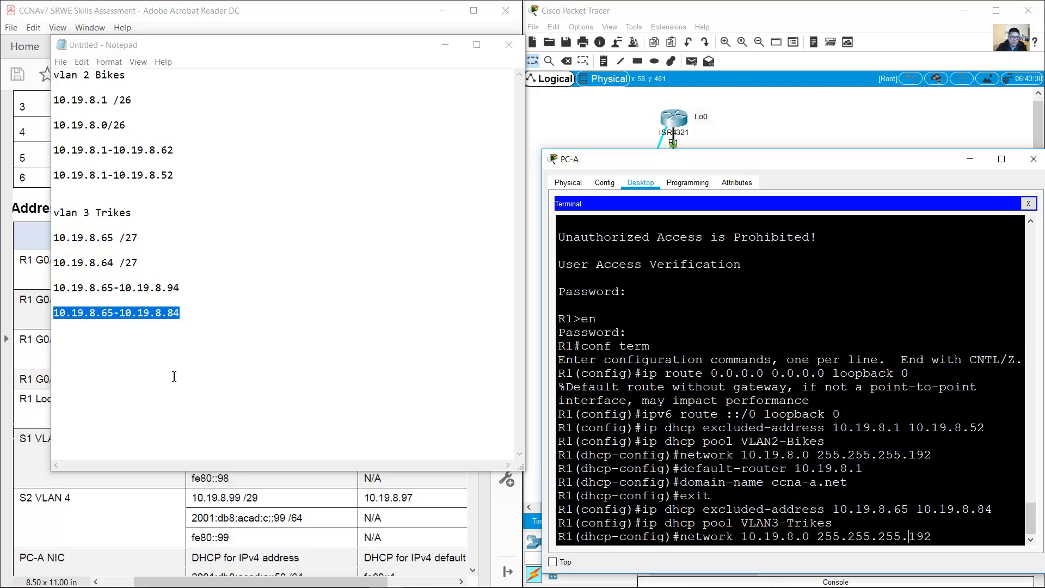
left_click_drag(137, 263, 53, 263)
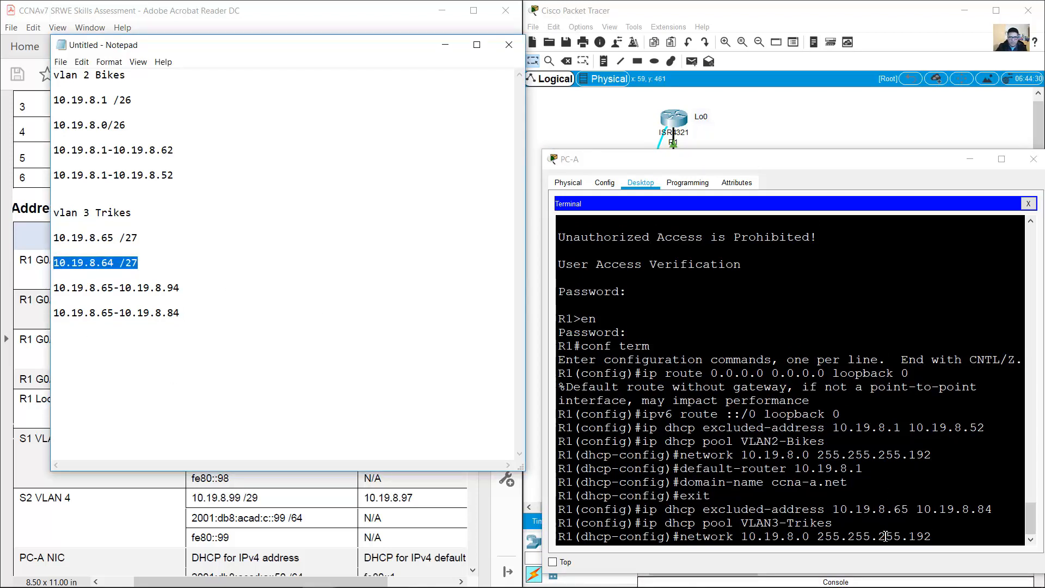
left_click(933, 539)
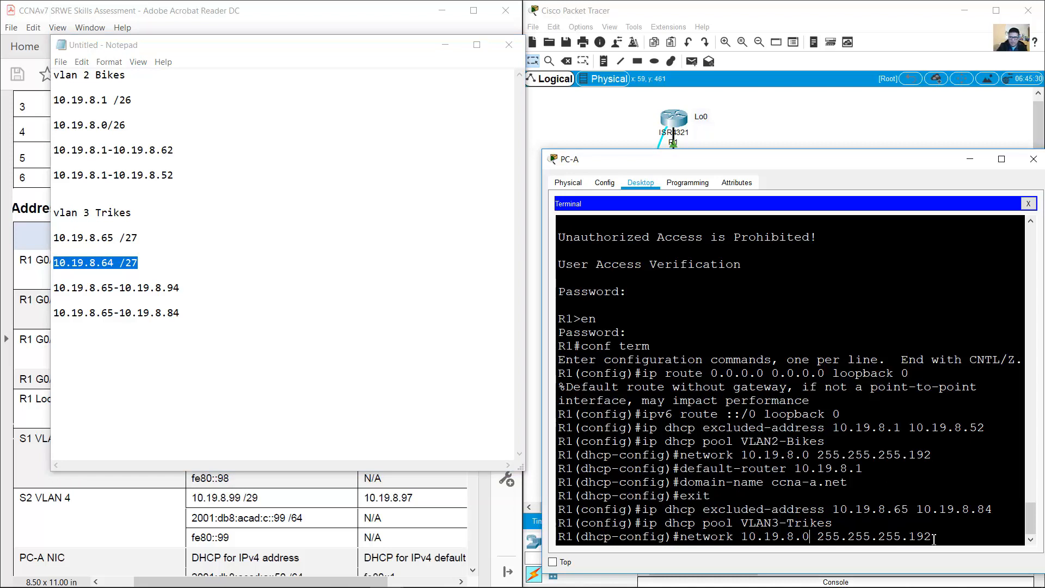
key("BackSpace")
type("64")
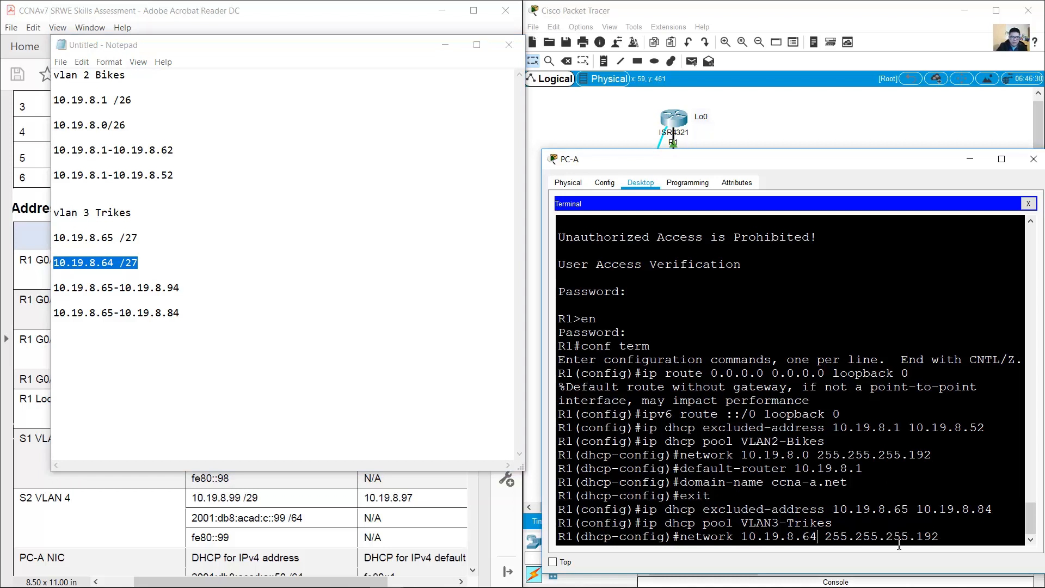
left_click(158, 262)
left_click_drag(140, 262, 125, 263)
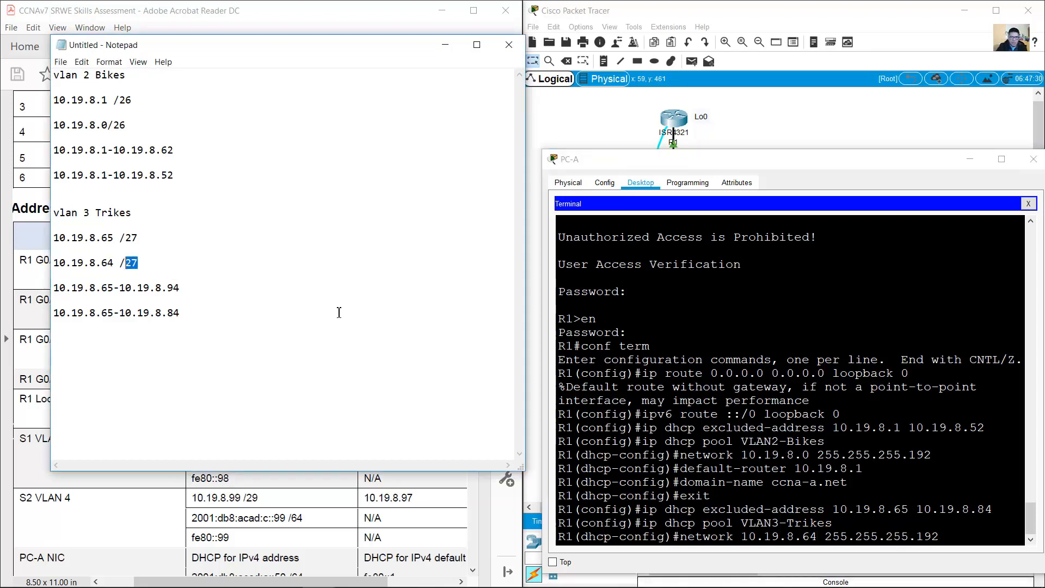
left_click(742, 416)
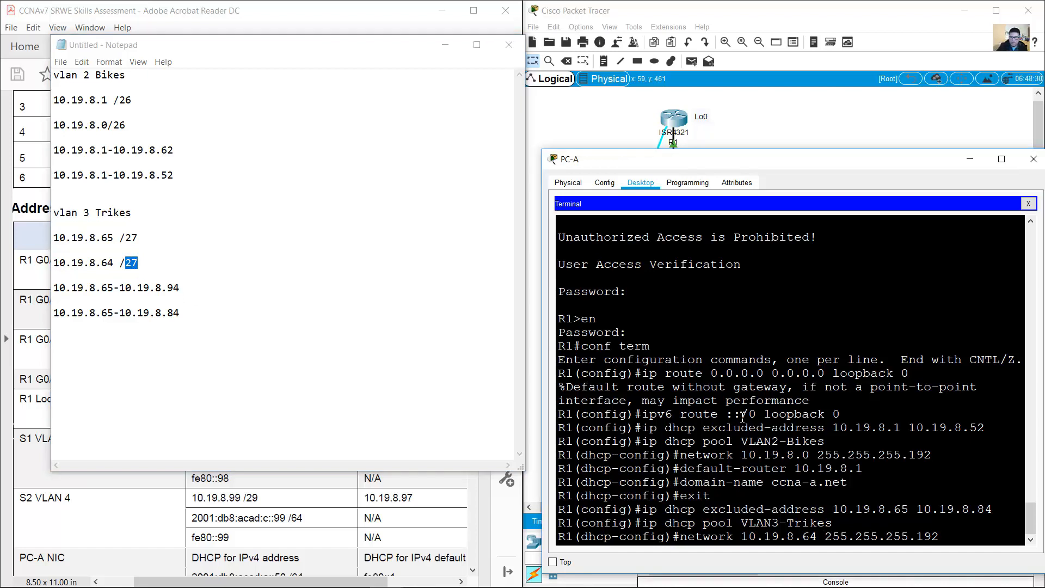
key("Return")
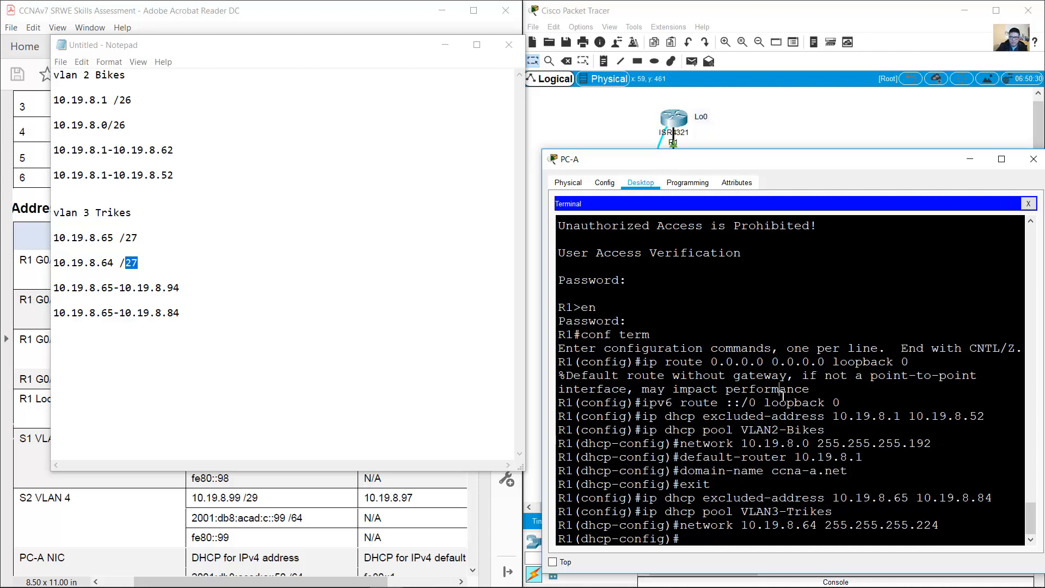
Step: Set the pool's default router to 10.19.8.65, checked against the addressing table
key("Up")
key("Up")
key("Up")
key("Up")
key("Up")
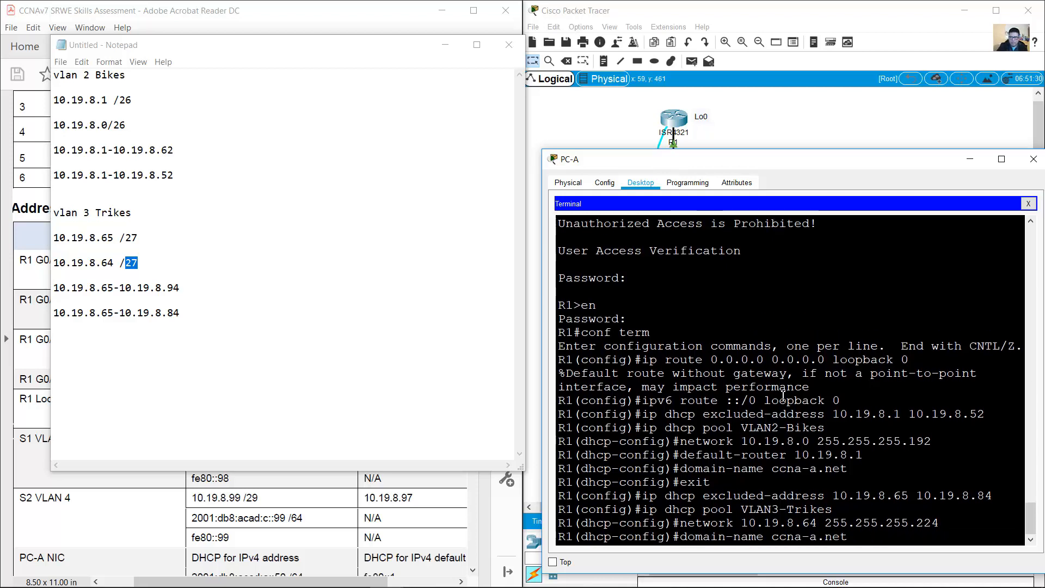
key("Up")
key("BackSpace")
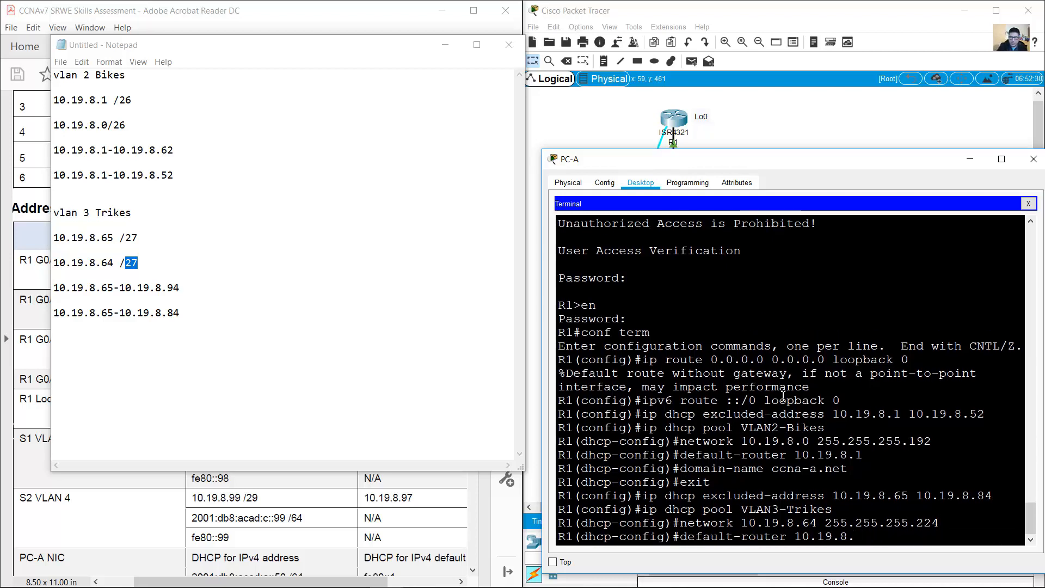
left_click_drag(144, 237, 33, 241)
left_click(34, 241)
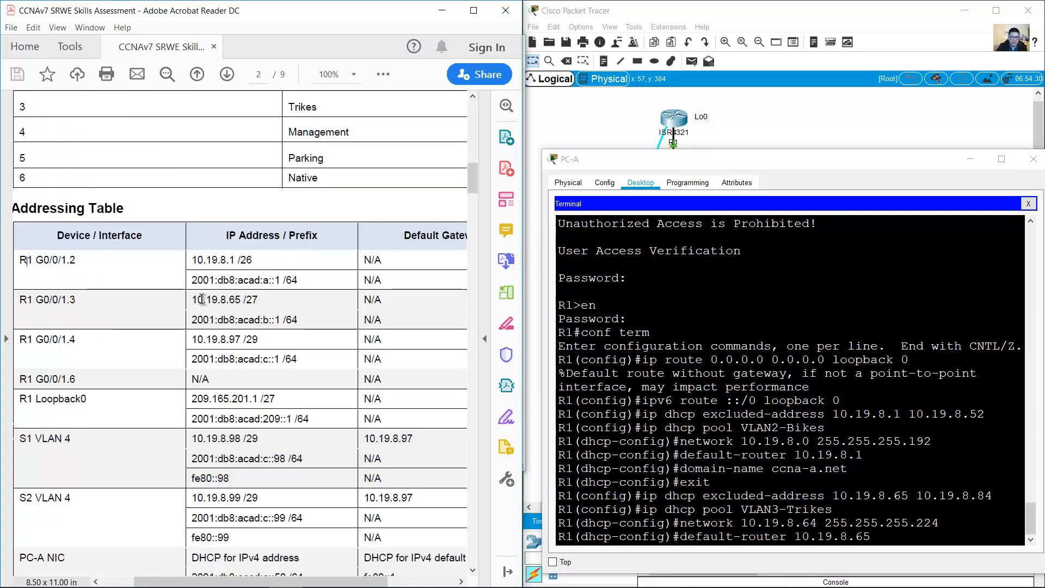
left_click_drag(192, 300, 258, 300)
left_click(898, 466)
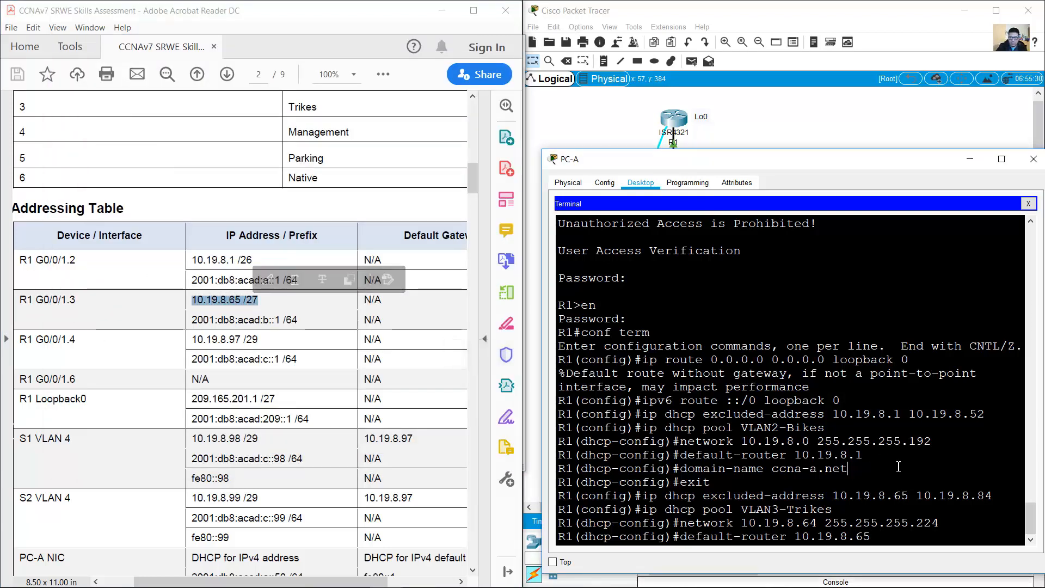
key("Return")
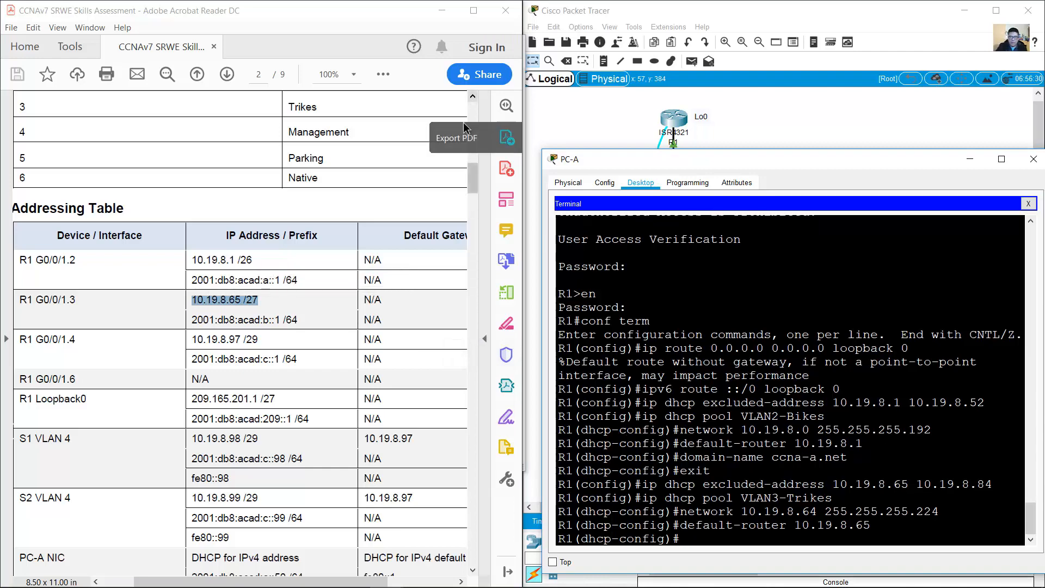
left_click_drag(474, 189, 452, 358)
Step: Set the VLAN3-Trikes pool's domain name to ccna-b.net
scroll(452, 358, "down", 15)
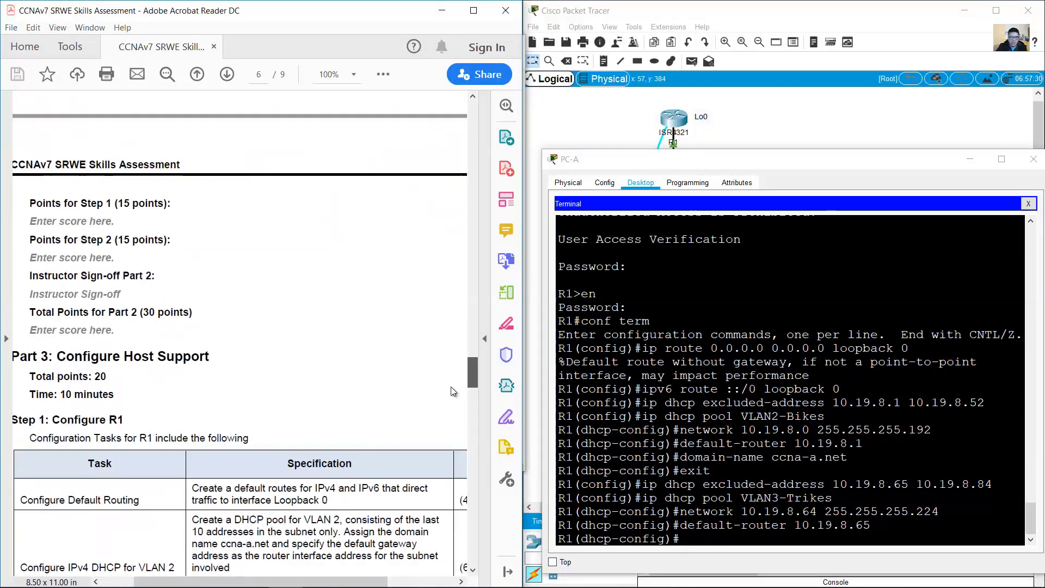
scroll(359, 351, "up", 3)
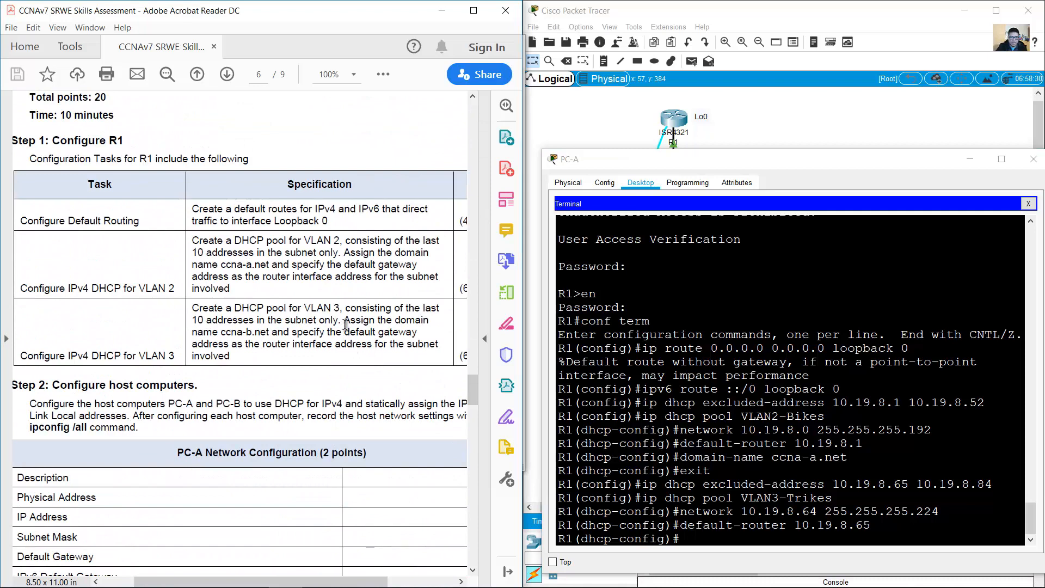
left_click_drag(343, 320, 268, 333)
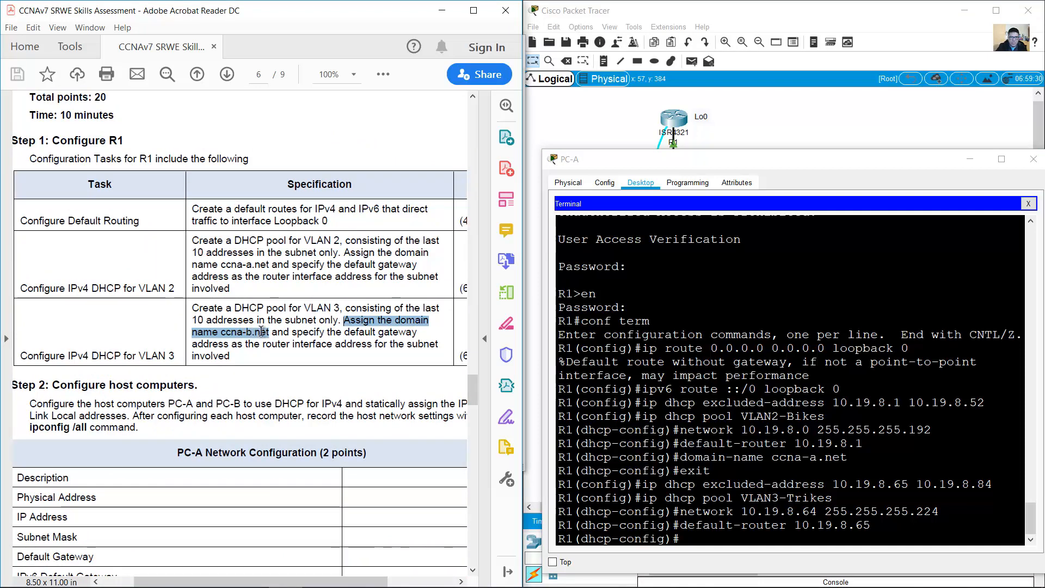
left_click(630, 383)
key("Up")
key("Up")
key("Up")
key("Up")
key("Up")
key("Up")
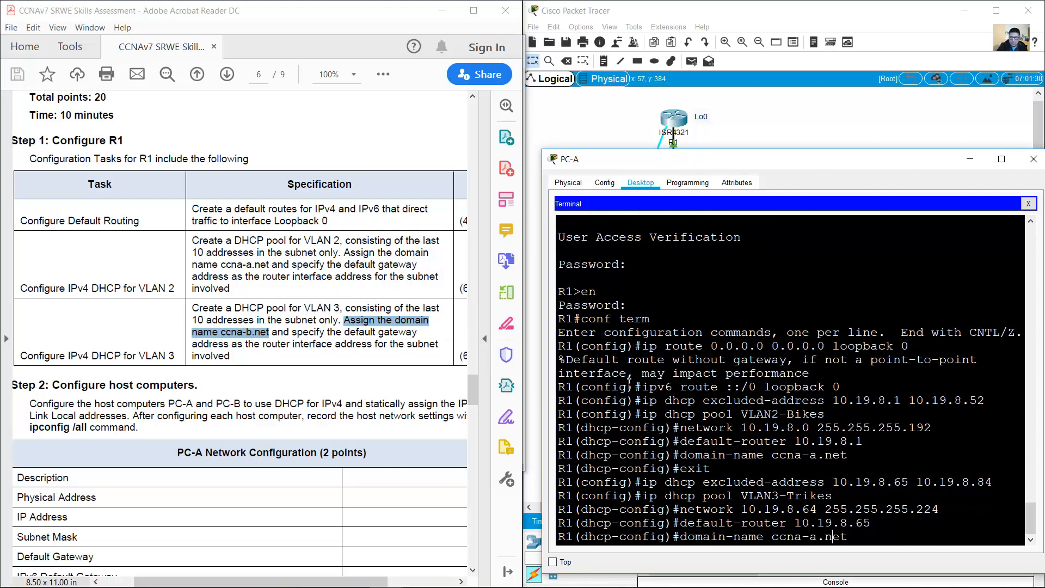
key("Left")
key("Left")
key("Left")
key("Left")
key("BackSpace")
type("b")
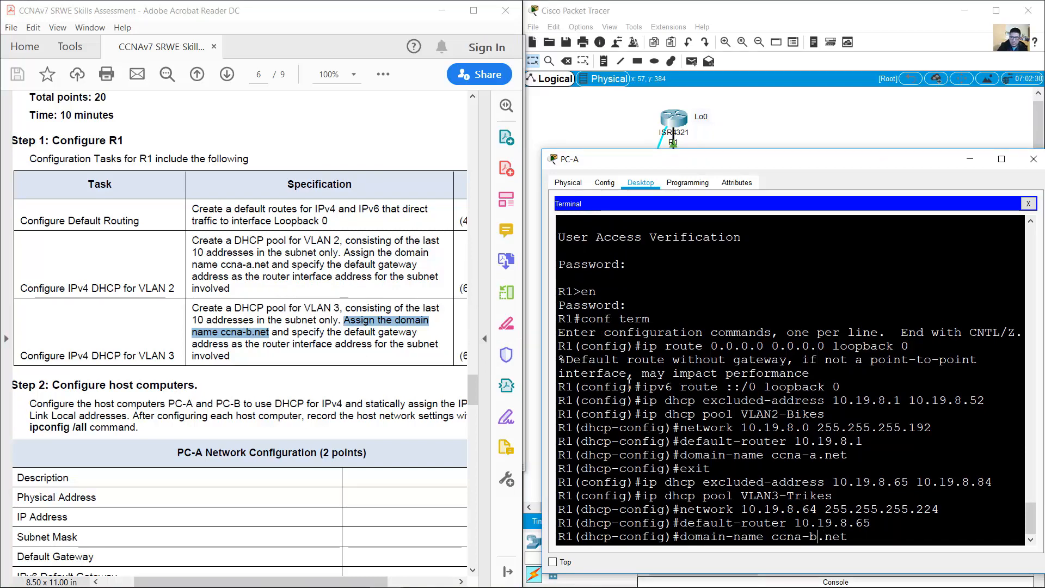
key("Return")
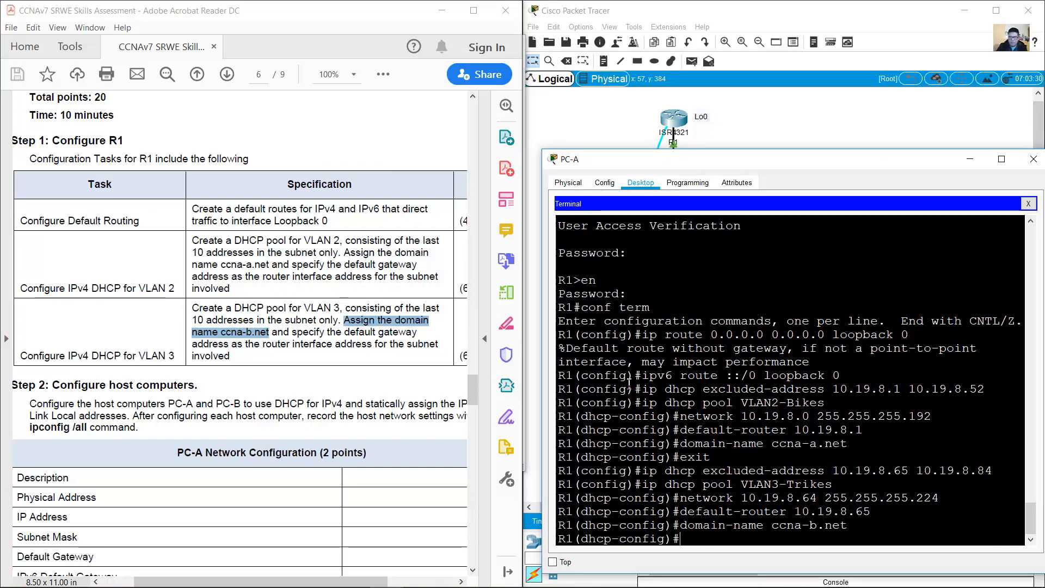
Step: Exit the pool configuration and find the Step 2 host DHCP requirement in the PDF
type("exit")
key("Return")
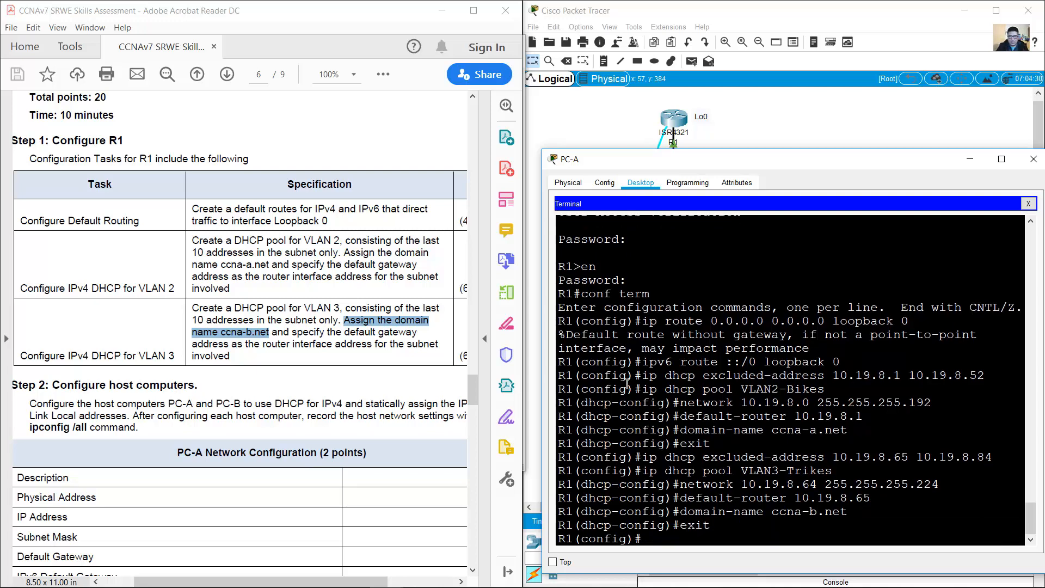
left_click(416, 329)
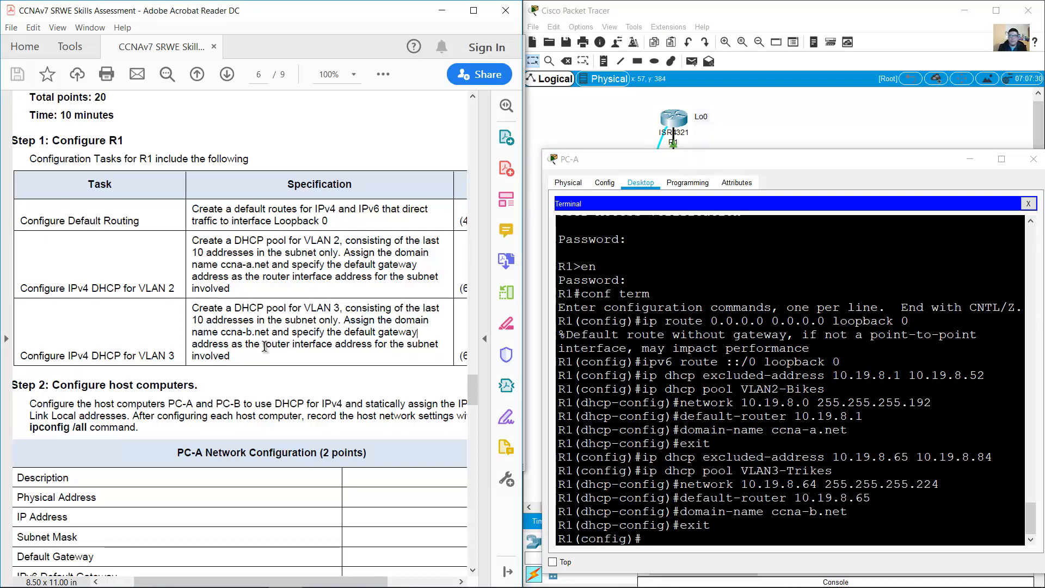
scroll(229, 337, "down", 3)
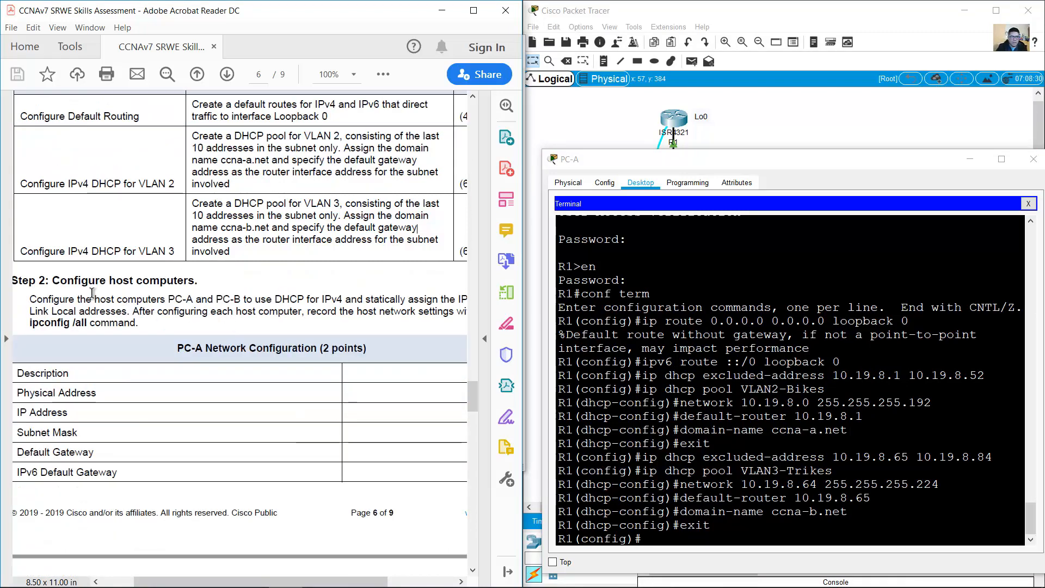
left_click_drag(53, 281, 344, 303)
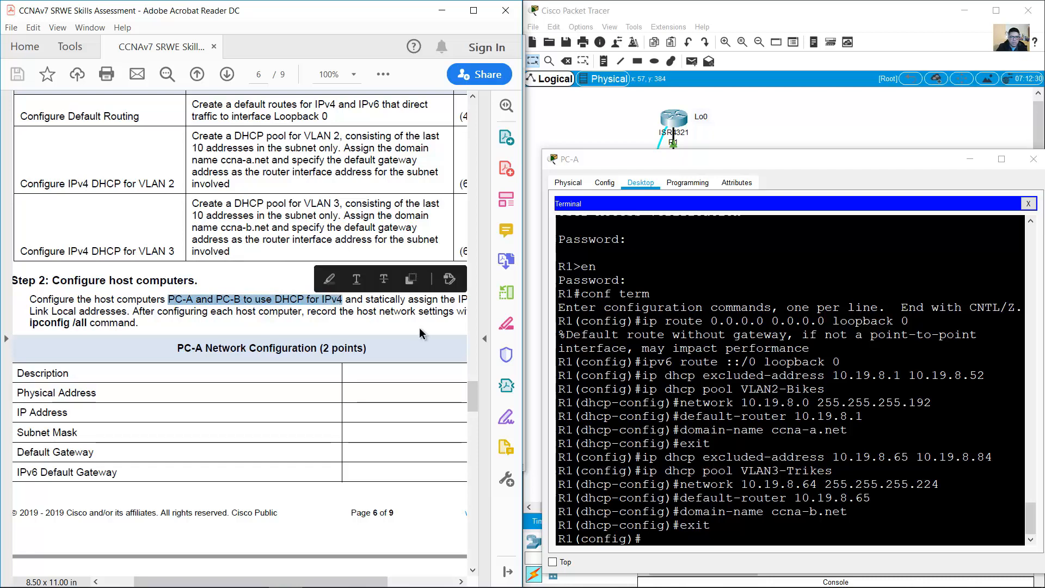
Step: Switch PC-A's IPv4 configuration to DHCP
left_click(848, 123)
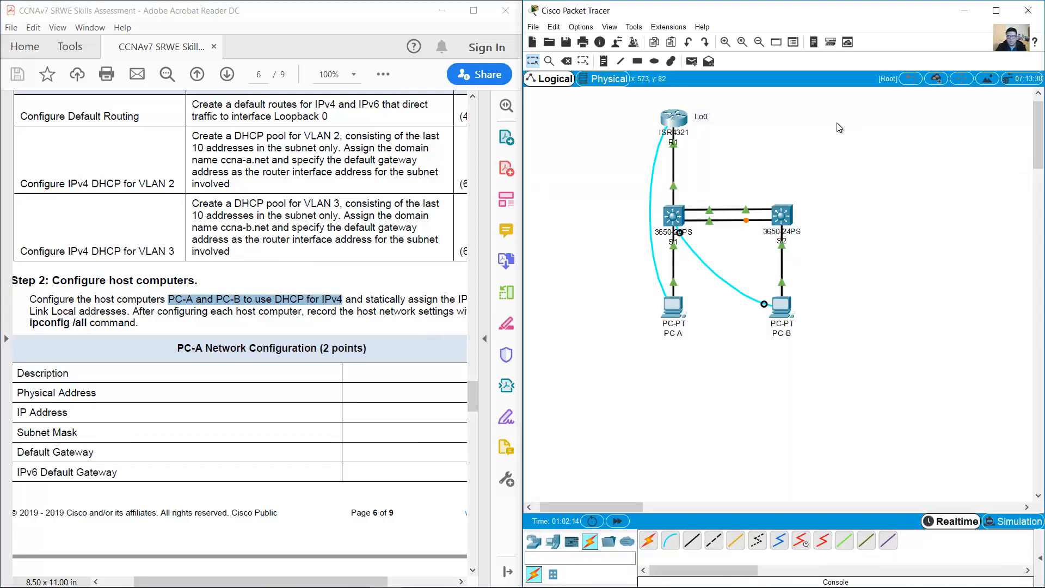
left_click(675, 308)
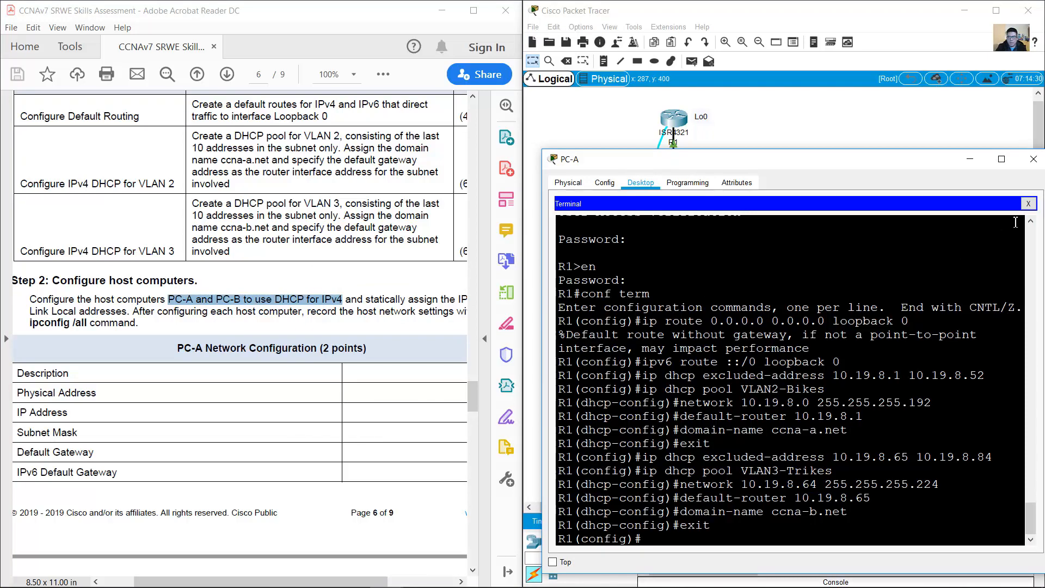
left_click(1031, 208)
left_click(598, 227)
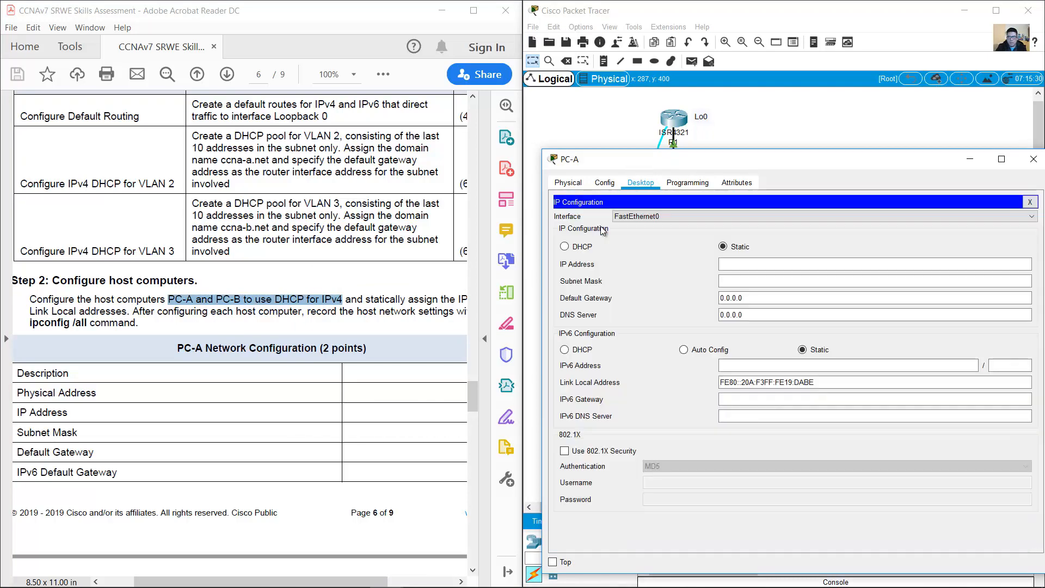
left_click(566, 248)
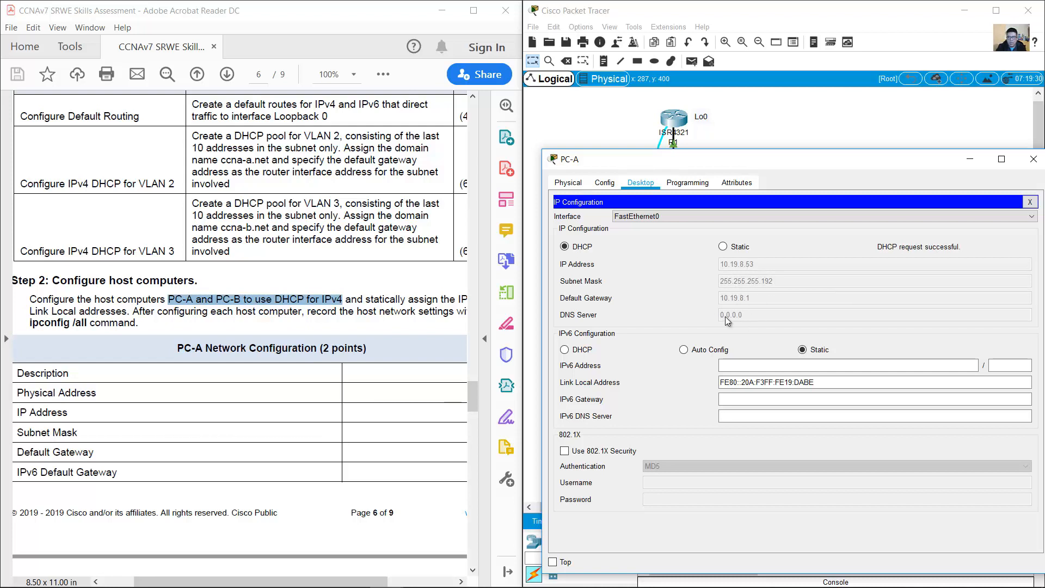
left_click(969, 159)
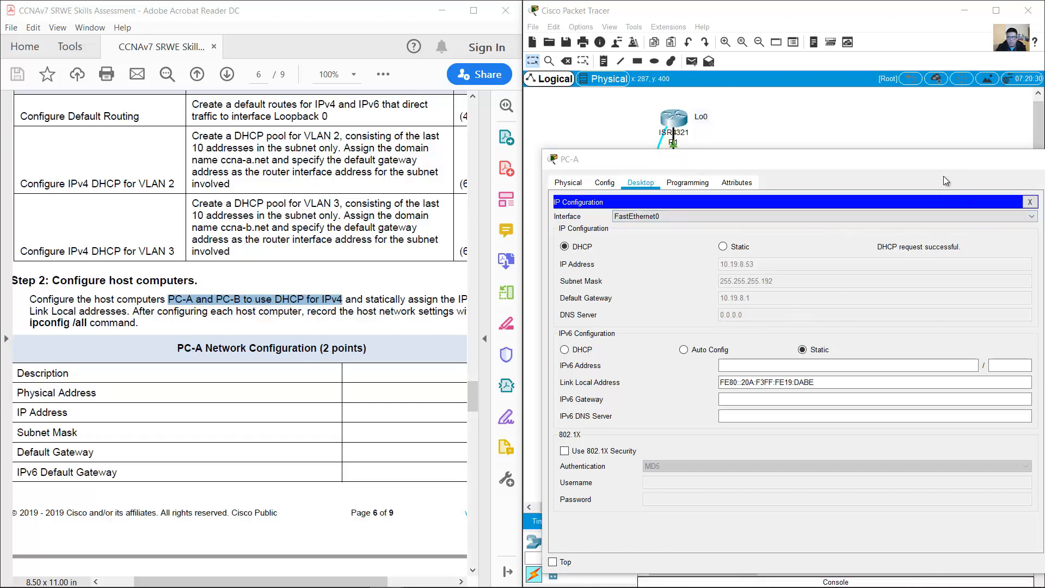
Step: Switch PC-B to DHCP, leasing 10.19.8.85/27 with gateway 10.19.8.65
left_click(786, 316)
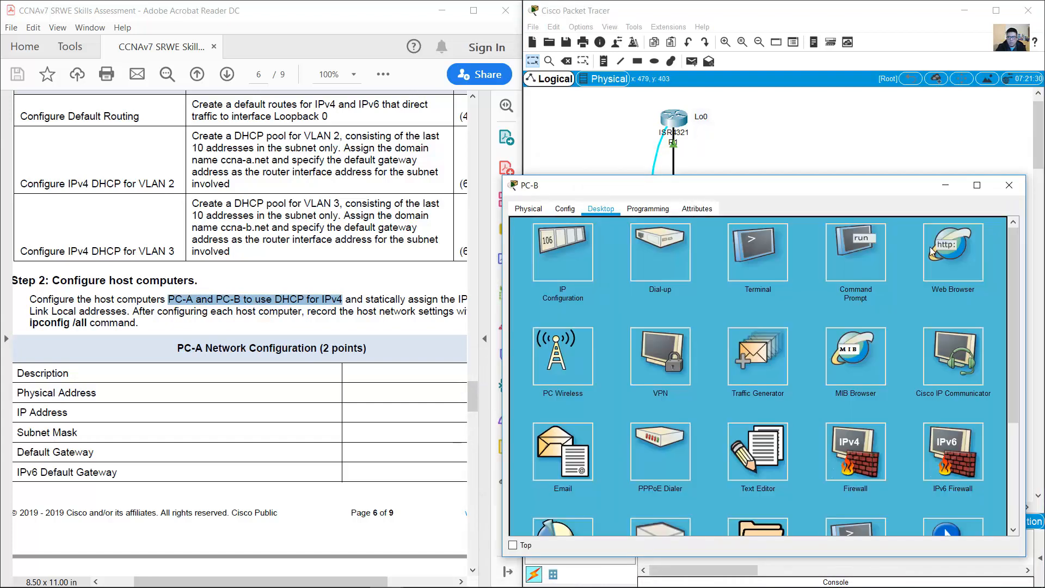
left_click(869, 269)
left_click(1004, 223)
left_click(558, 253)
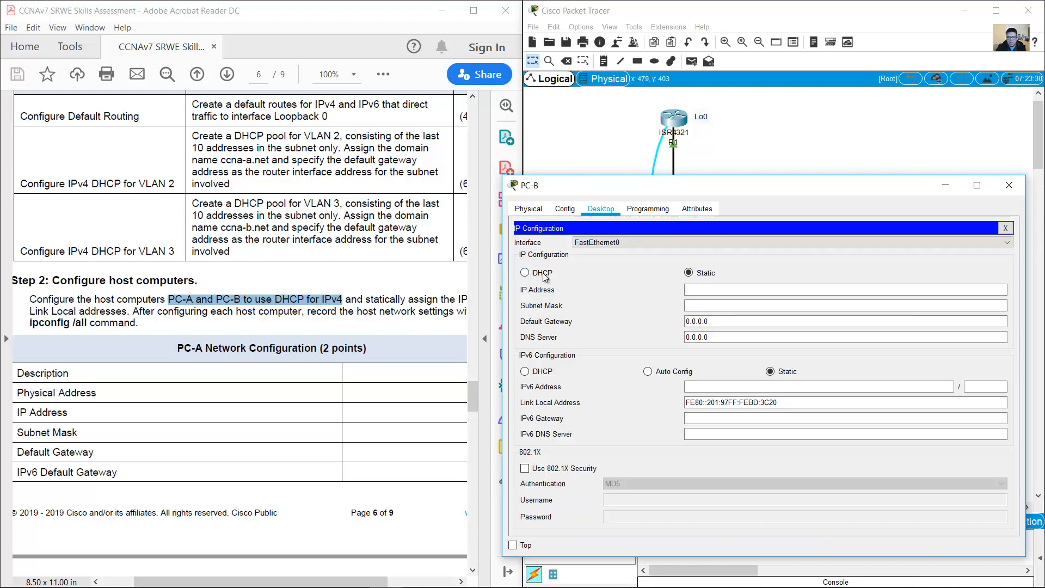
left_click(543, 274)
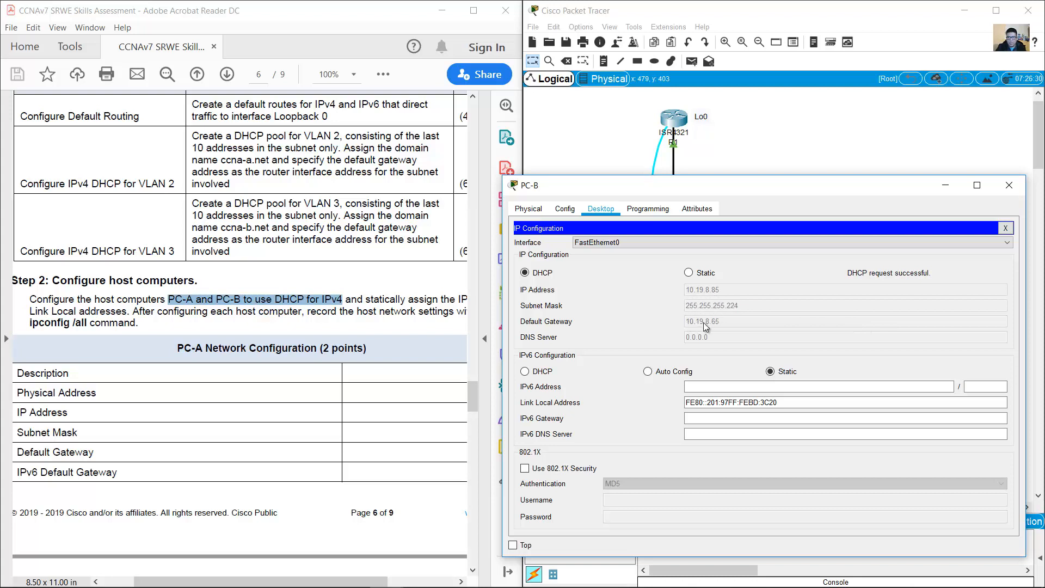
left_click(943, 192)
left_click(321, 299)
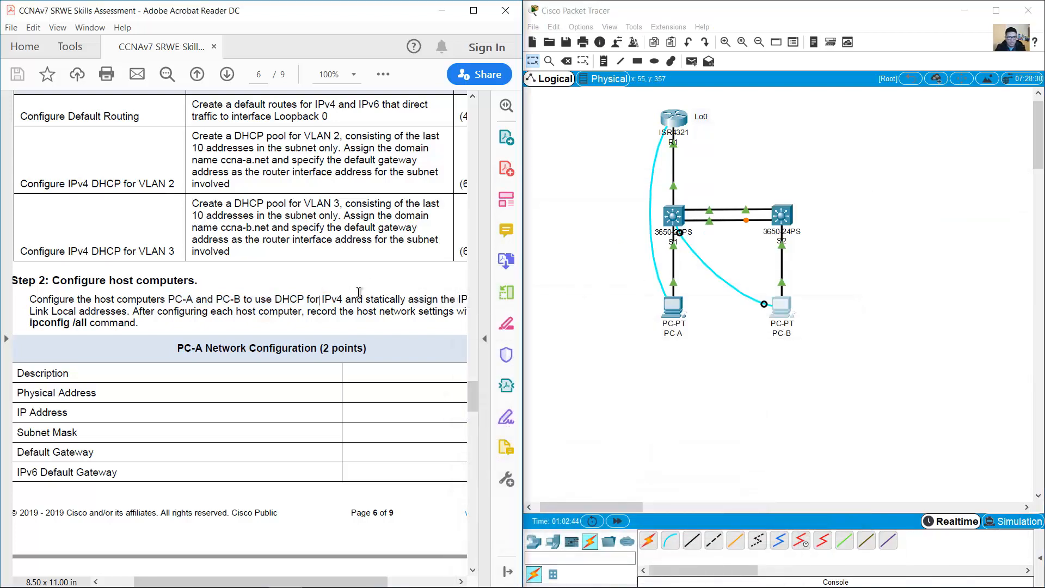
Step: Set PC-A's IPv6 configuration to Auto Config
scroll(359, 292, "down", 1)
left_click_drag(325, 279, 109, 287)
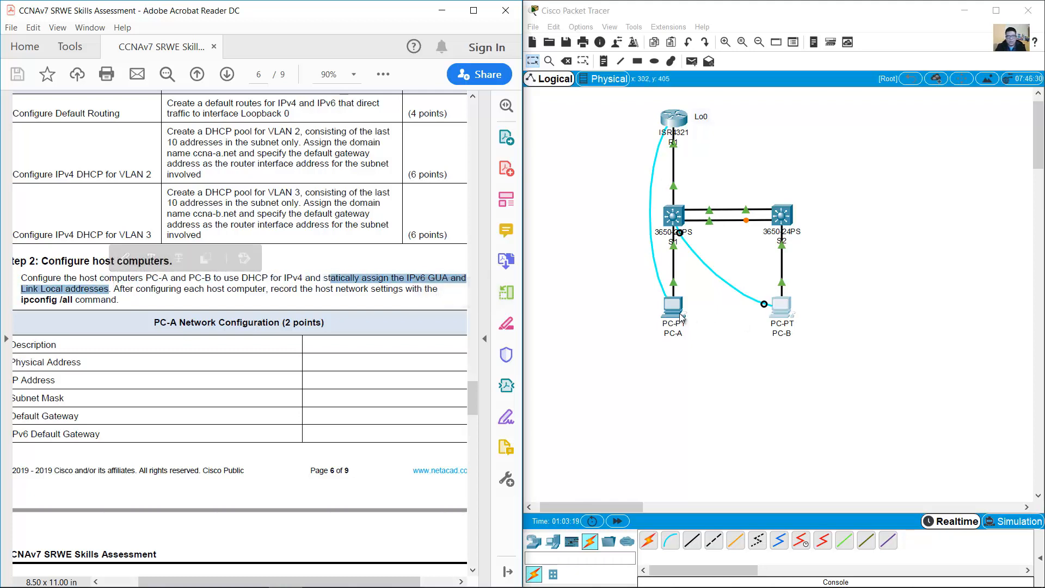
double_click(679, 317)
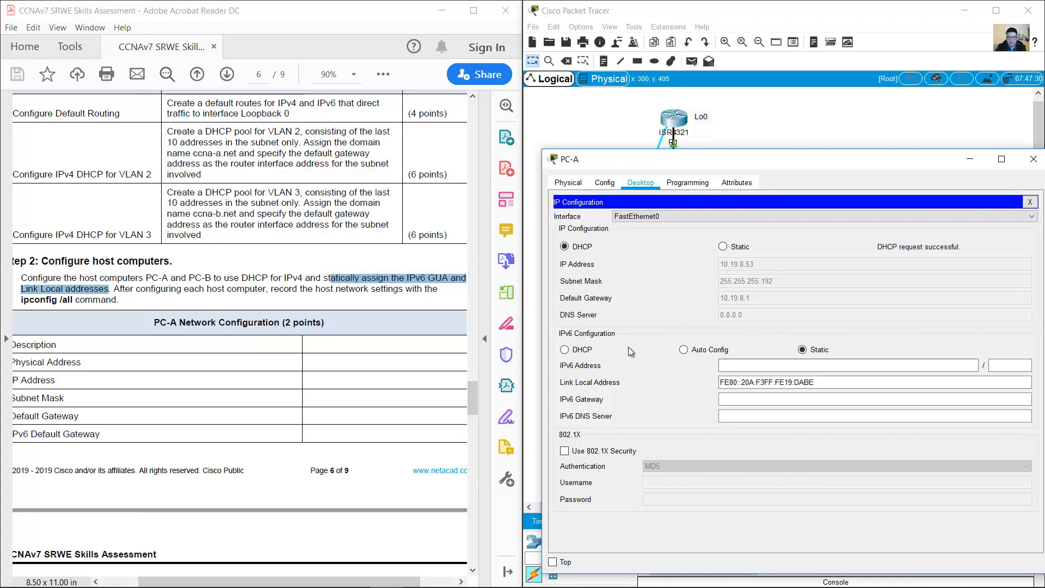
left_click(685, 353)
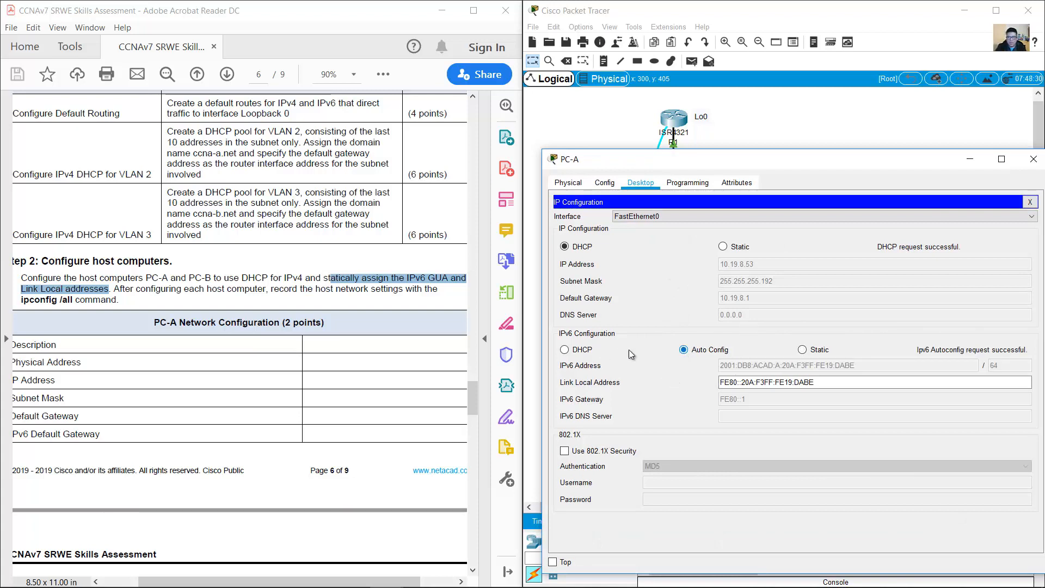
left_click(580, 353)
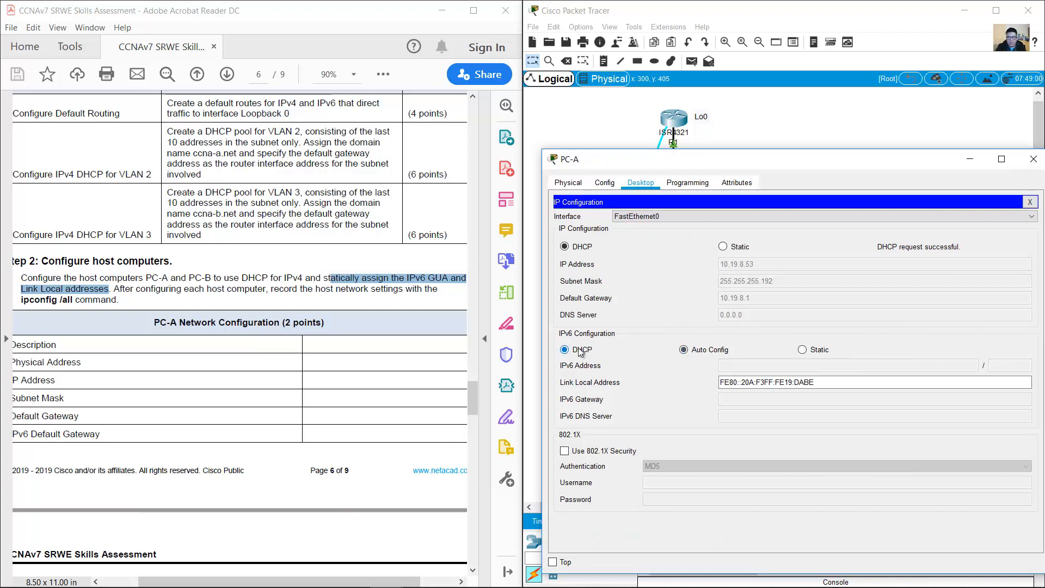
left_click(694, 353)
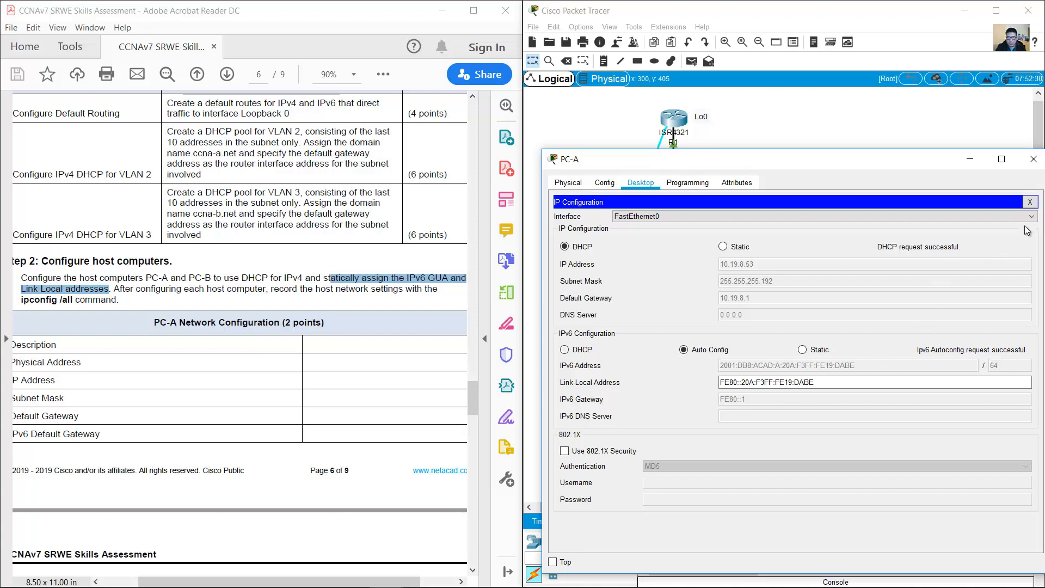
left_click(1033, 159)
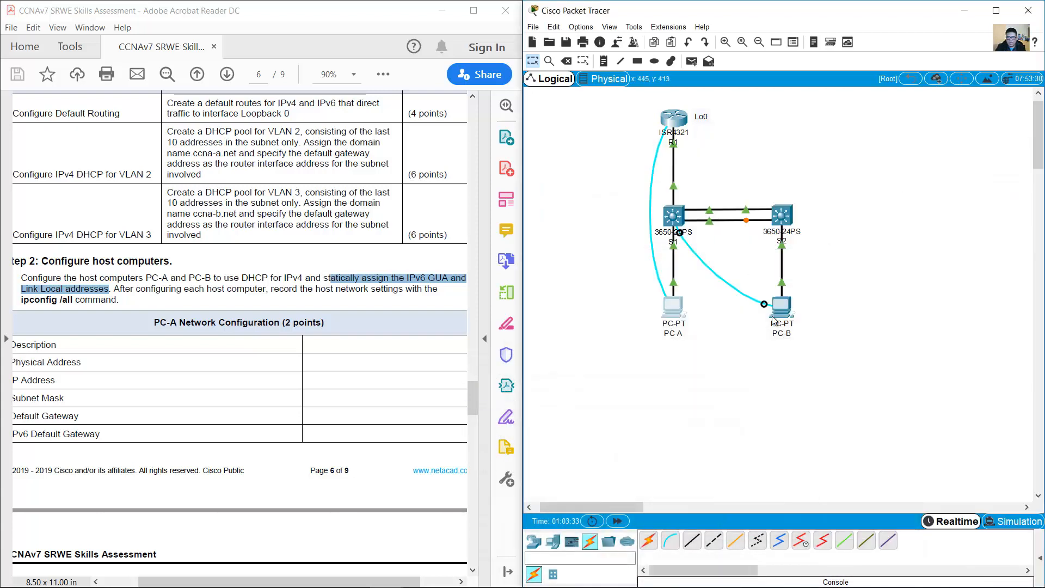
Step: Set PC-B's IPv6 to Auto Config and review the PC-A table in the PDF
left_click(785, 316)
left_click(647, 372)
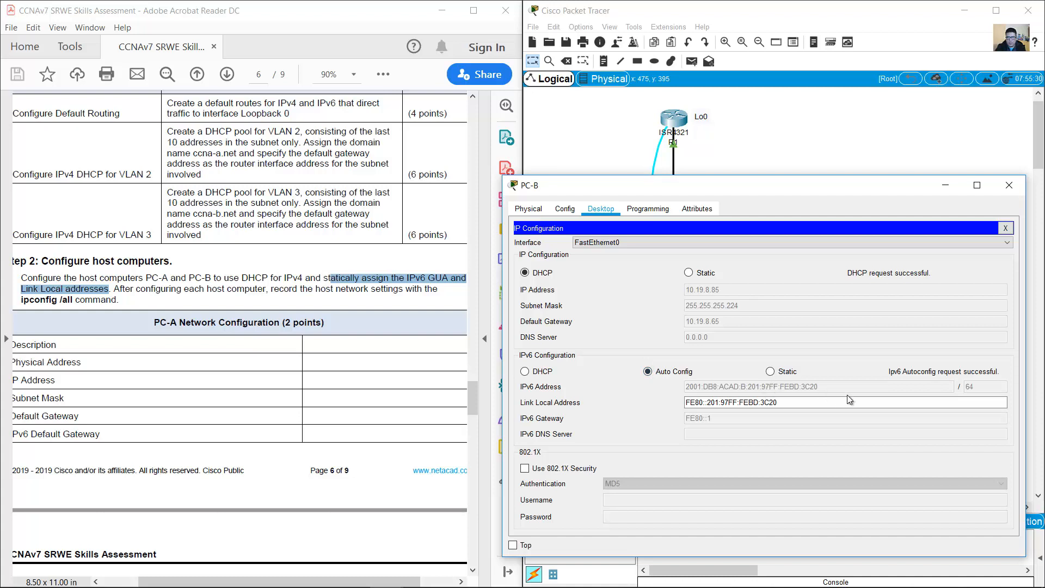
left_click_drag(808, 407, 705, 396)
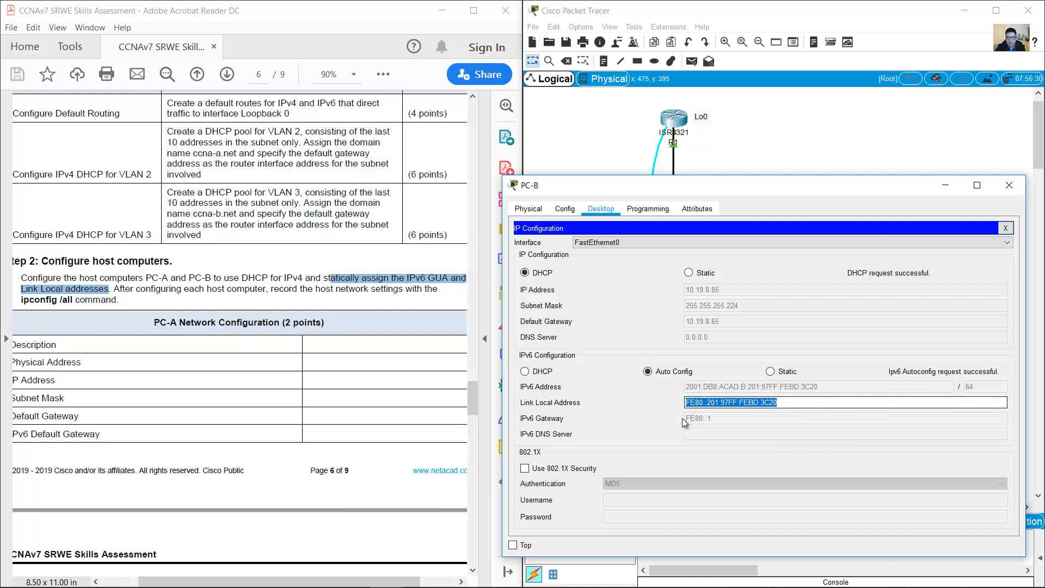
left_click(330, 384)
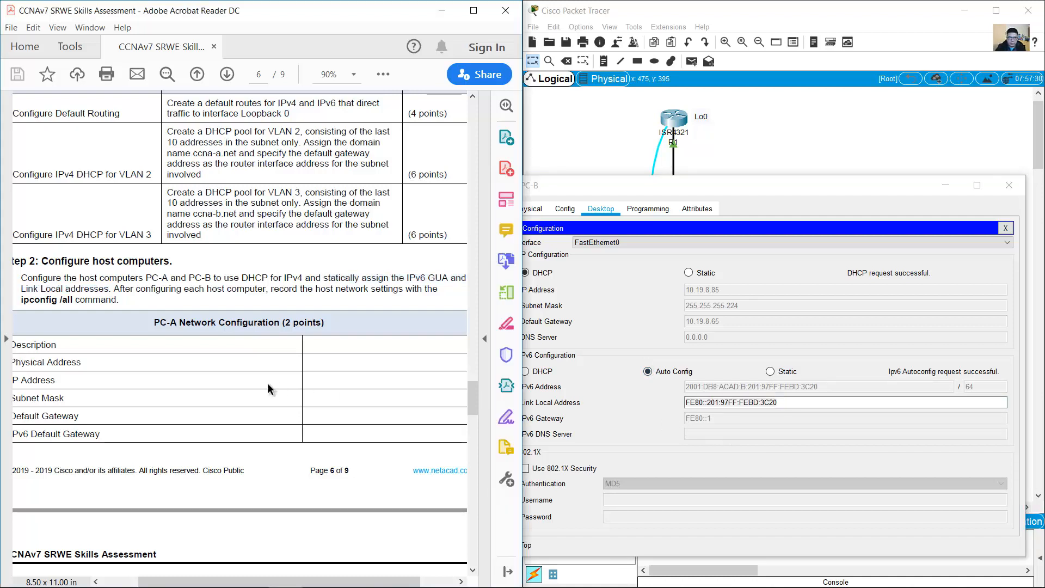
scroll(208, 375, "down", 3)
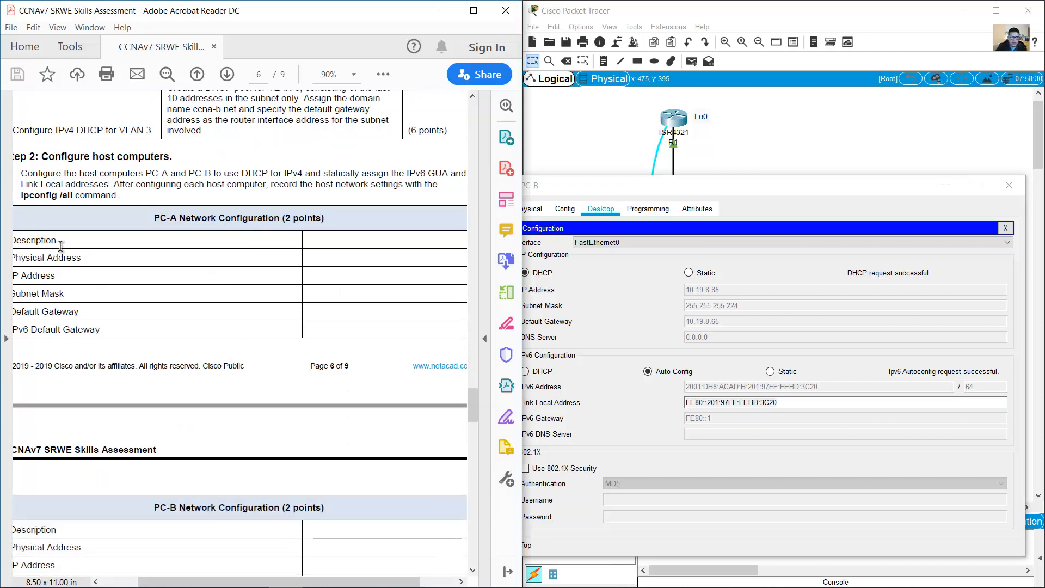
left_click_drag(29, 243, 90, 301)
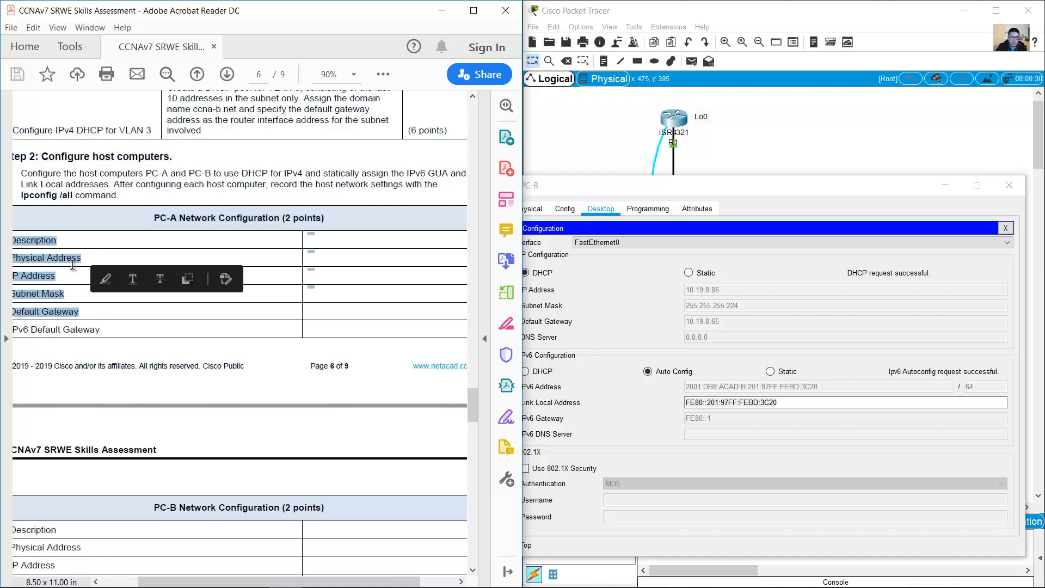
left_click(72, 264)
left_click_drag(34, 241, 104, 321)
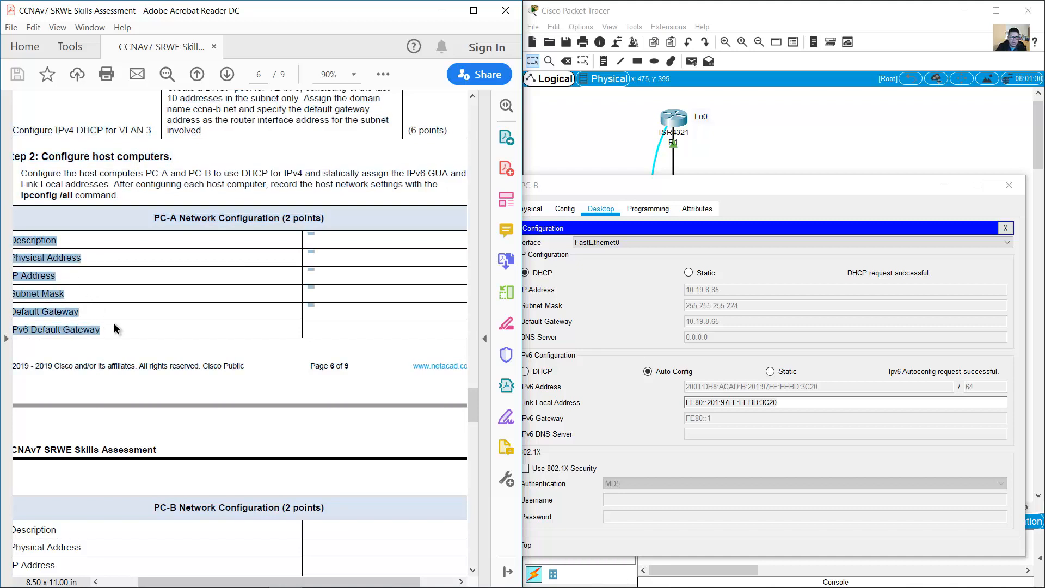
left_click(348, 329)
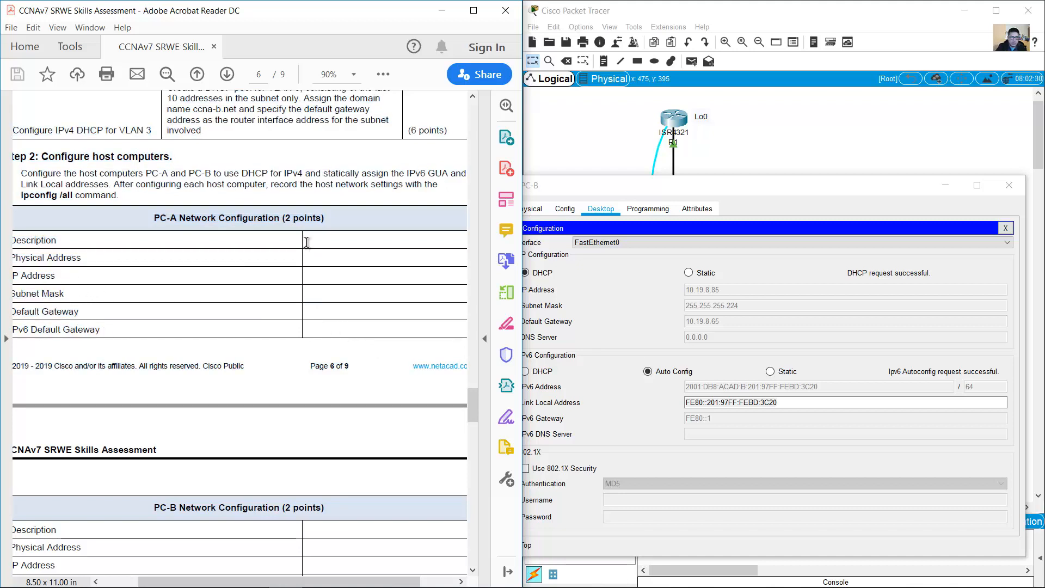
scroll(244, 311, "down", 3)
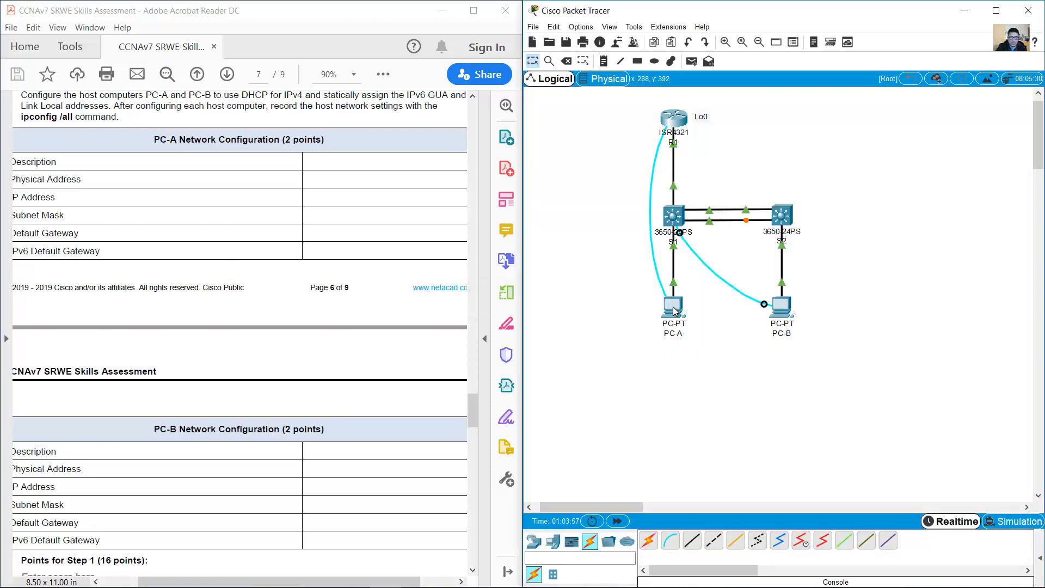
Step: Run ipconfig /all on PC-A, confirming MAC 000A.F319.DABE and DHCP address 10.19.8.53
left_click(675, 310)
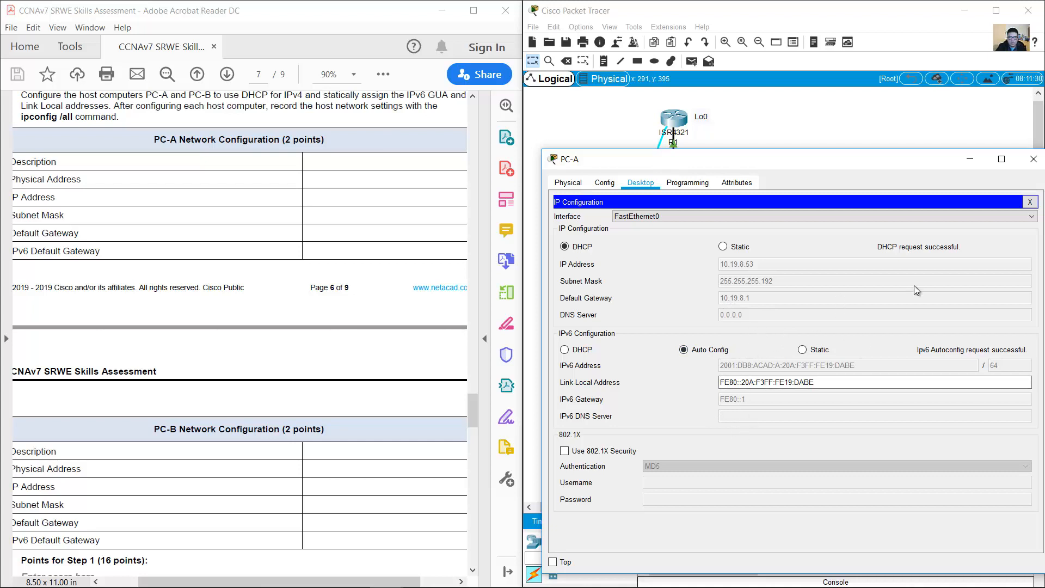
left_click(1030, 202)
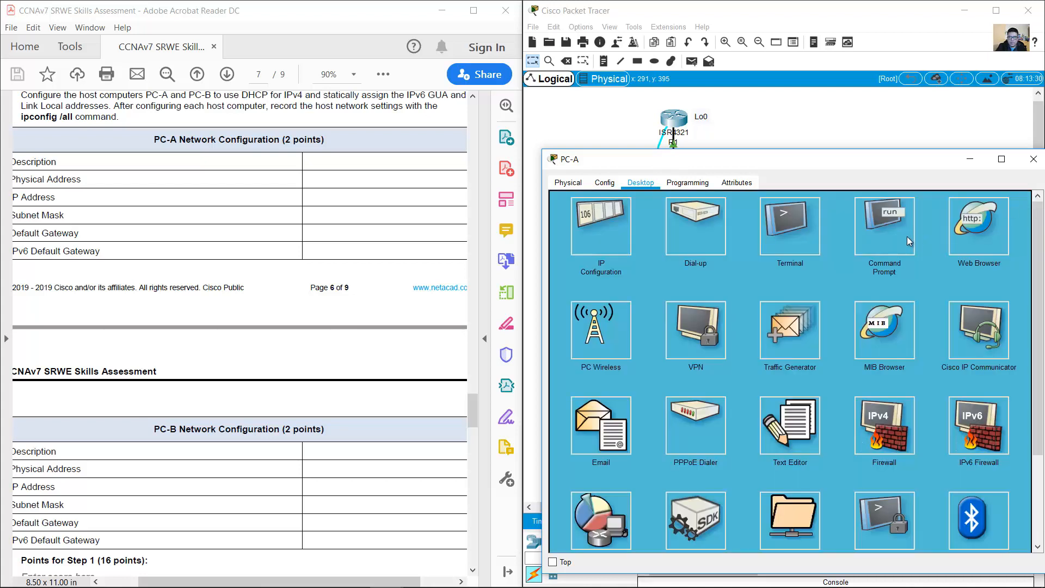
left_click(886, 232)
type("ipco")
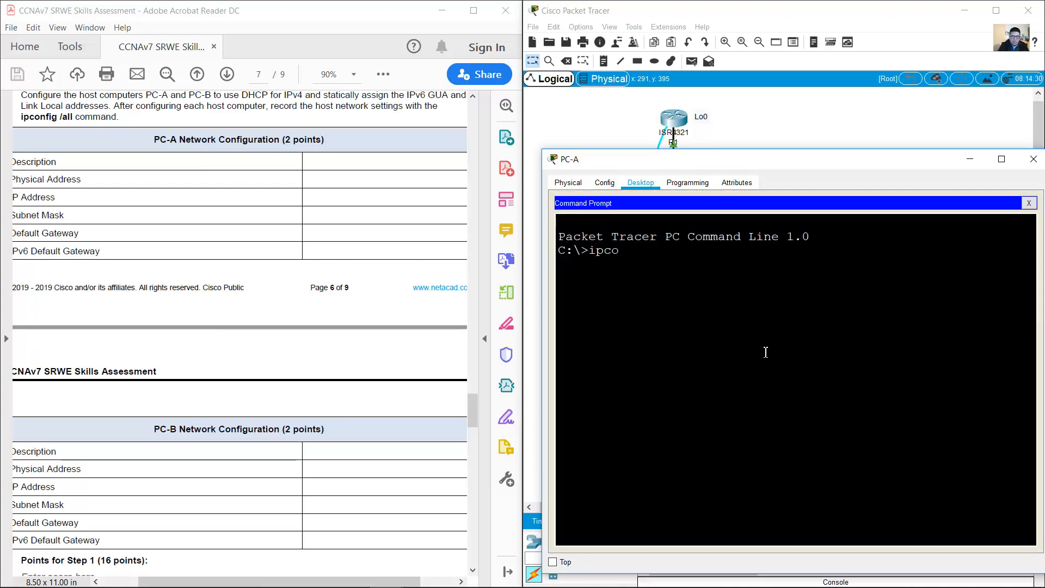
type("nfig /all")
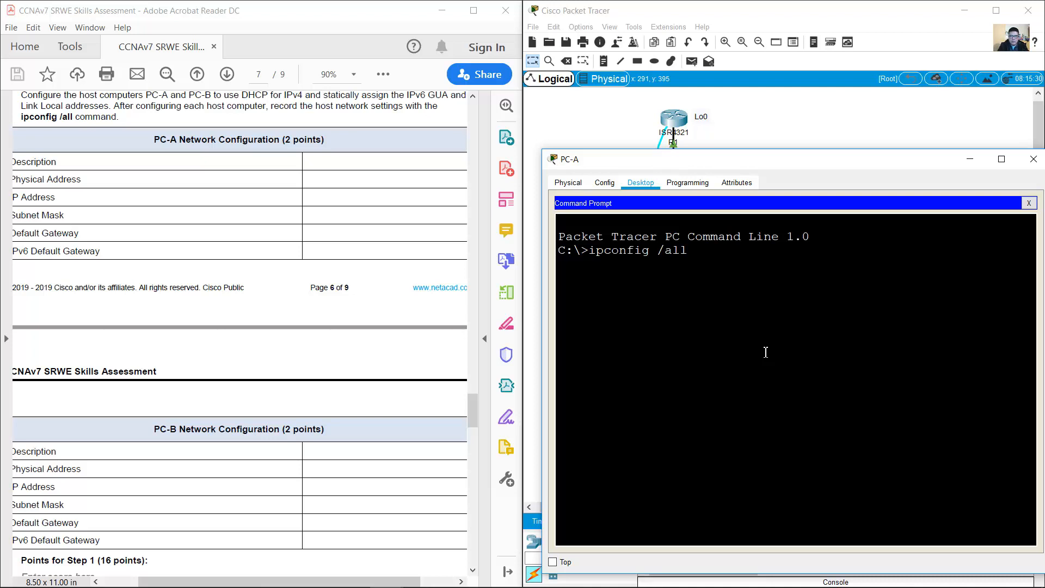
key("Return")
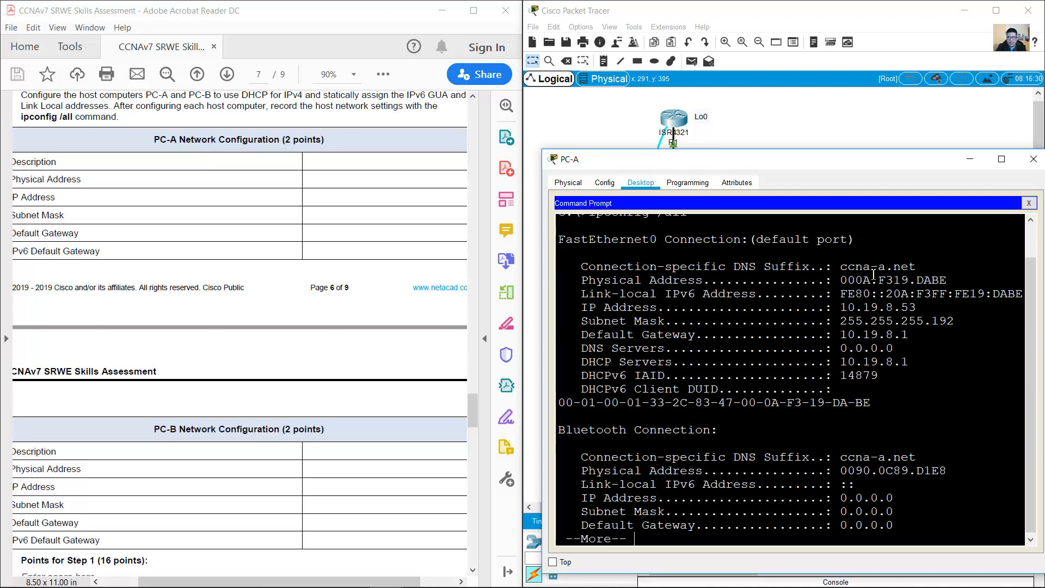
left_click_drag(841, 280, 955, 279)
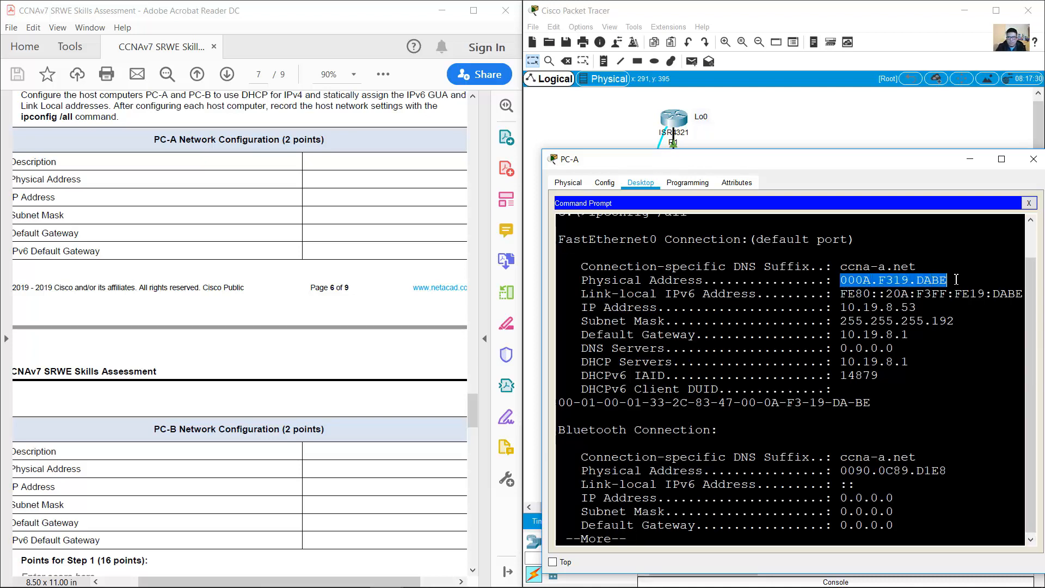
left_click(892, 269)
key("space")
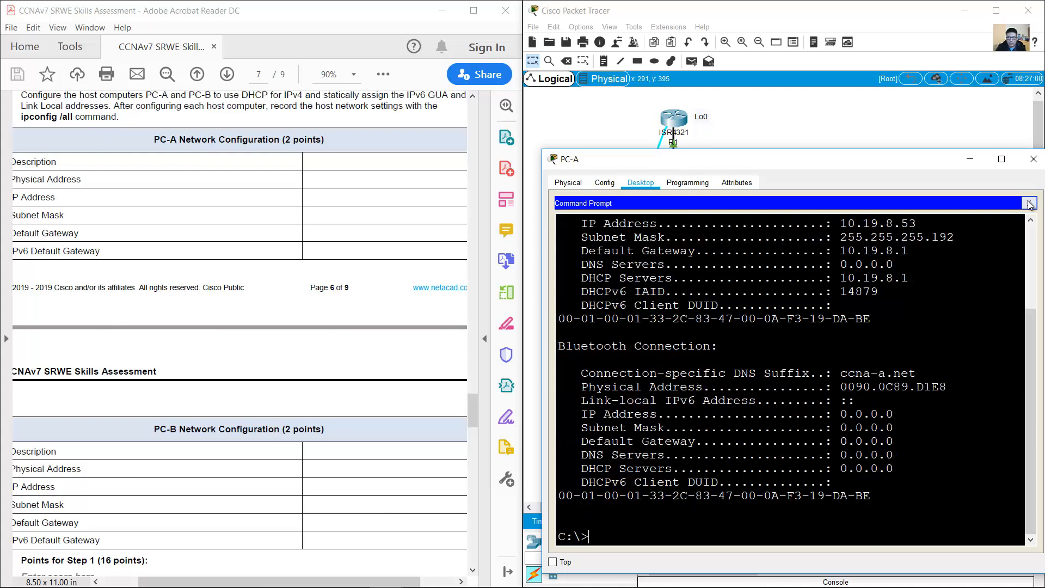
left_click(1029, 203)
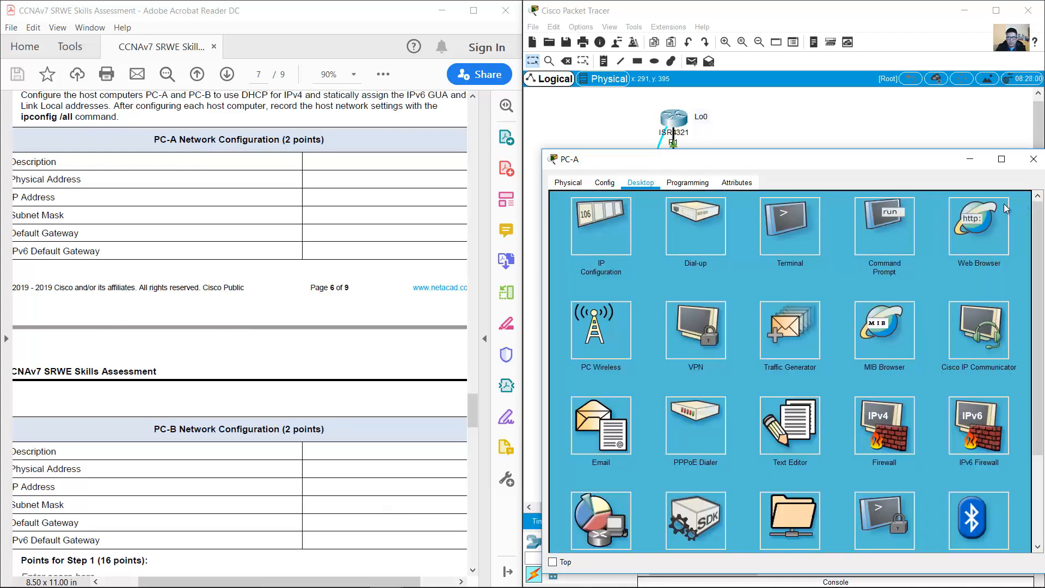
left_click(625, 242)
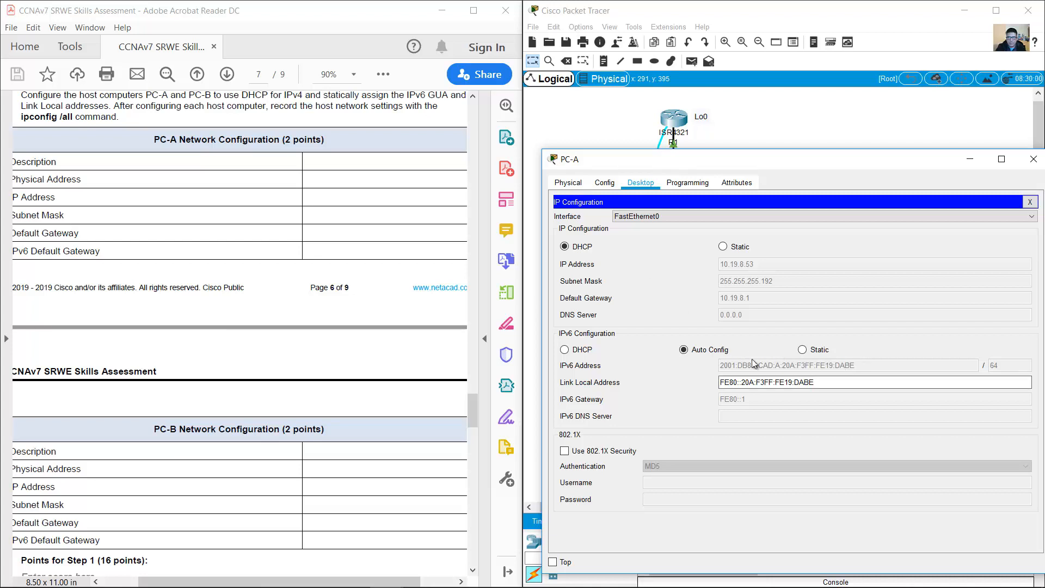
left_click(1033, 159)
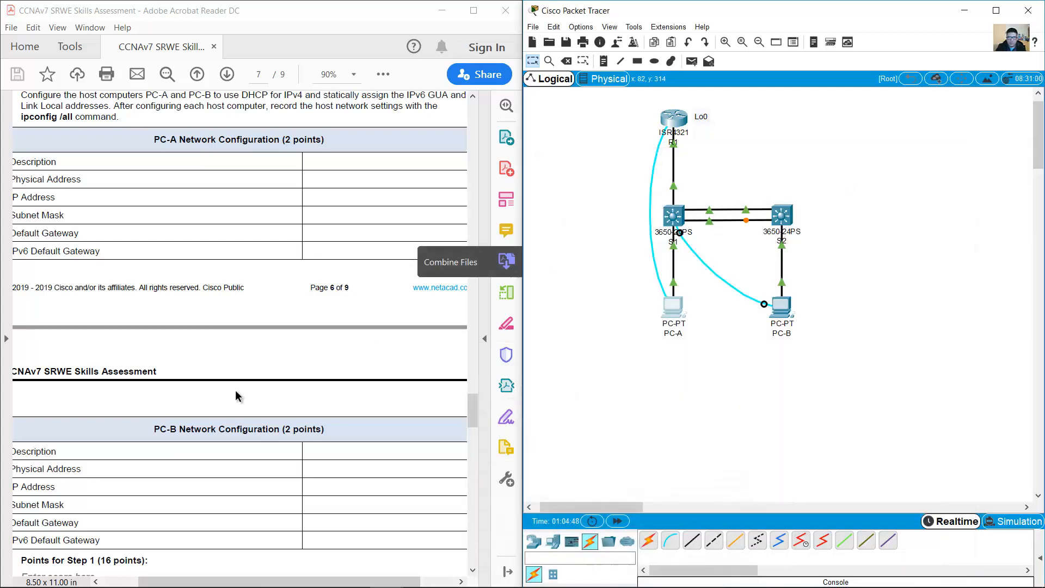
Step: Open PC-A's command prompt and locate R1 G0/0/1.2's addresses in the Part 4 table
scroll(260, 383, "down", 10)
scroll(260, 383, "down", 7)
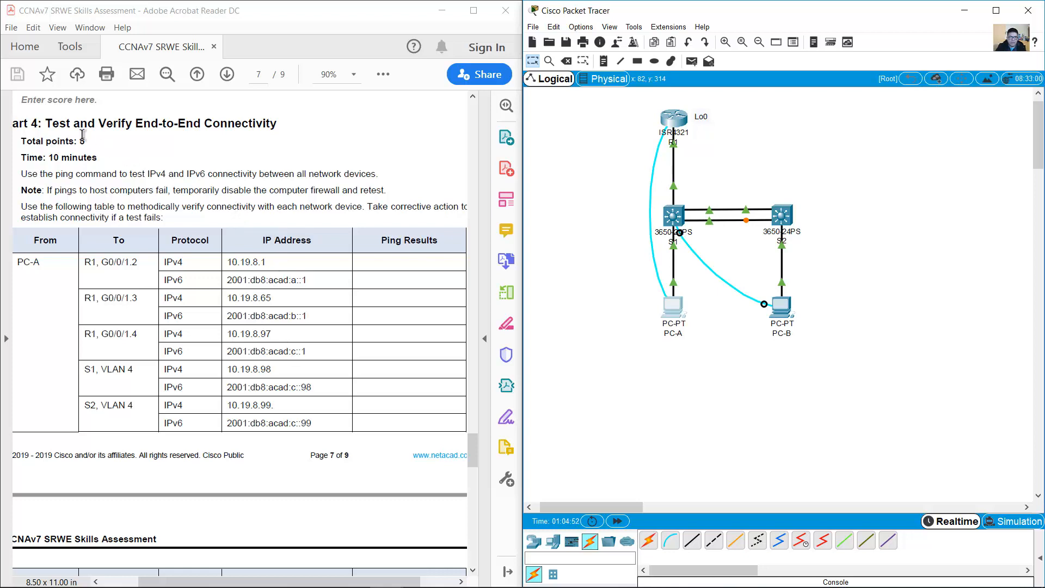
left_click(52, 126)
left_click_drag(52, 126, 276, 124)
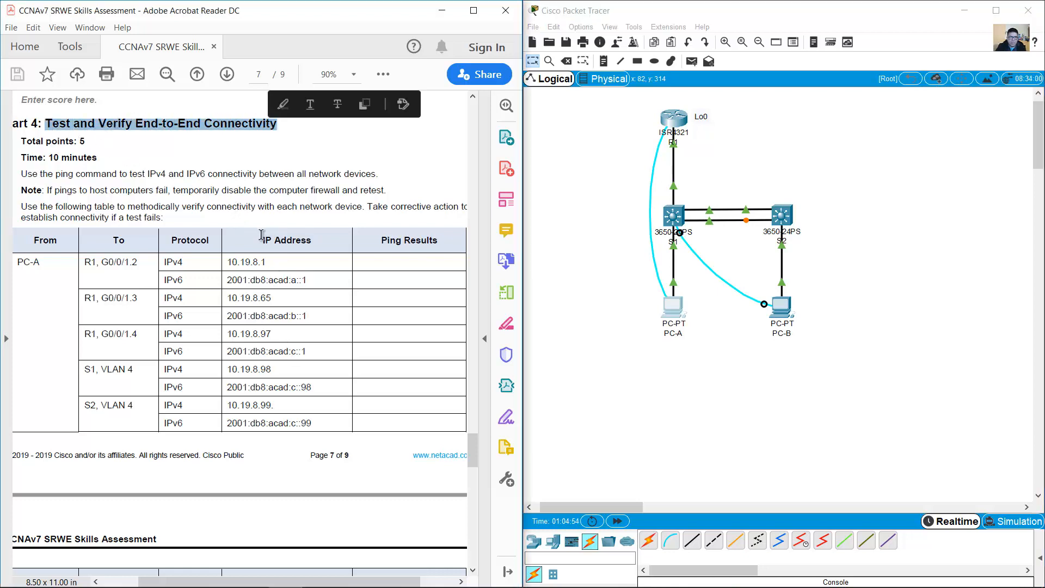
scroll(261, 234, "down", 2)
scroll(262, 234, "down", 2)
double_click(33, 157)
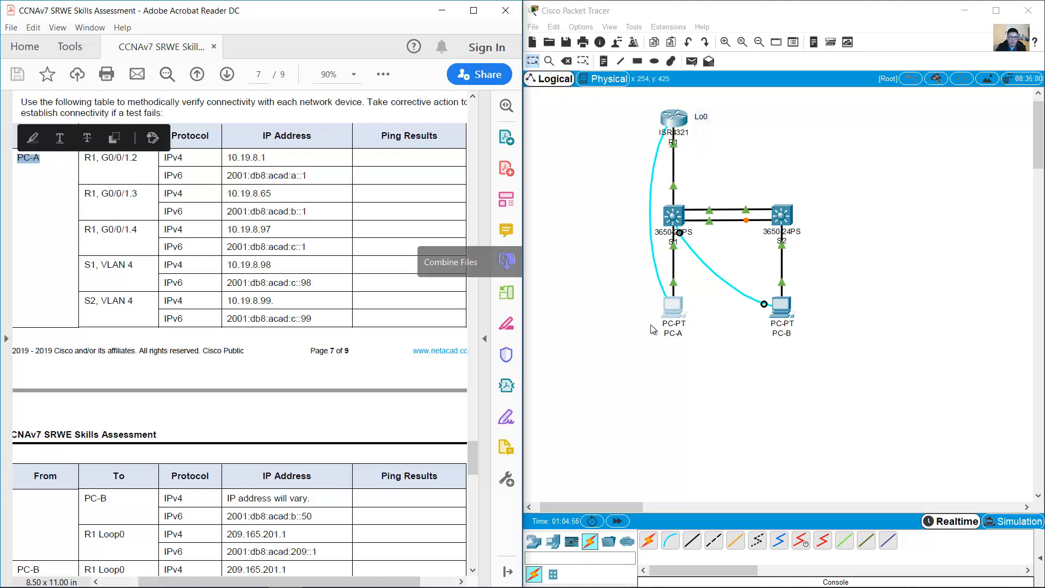
left_click(676, 313)
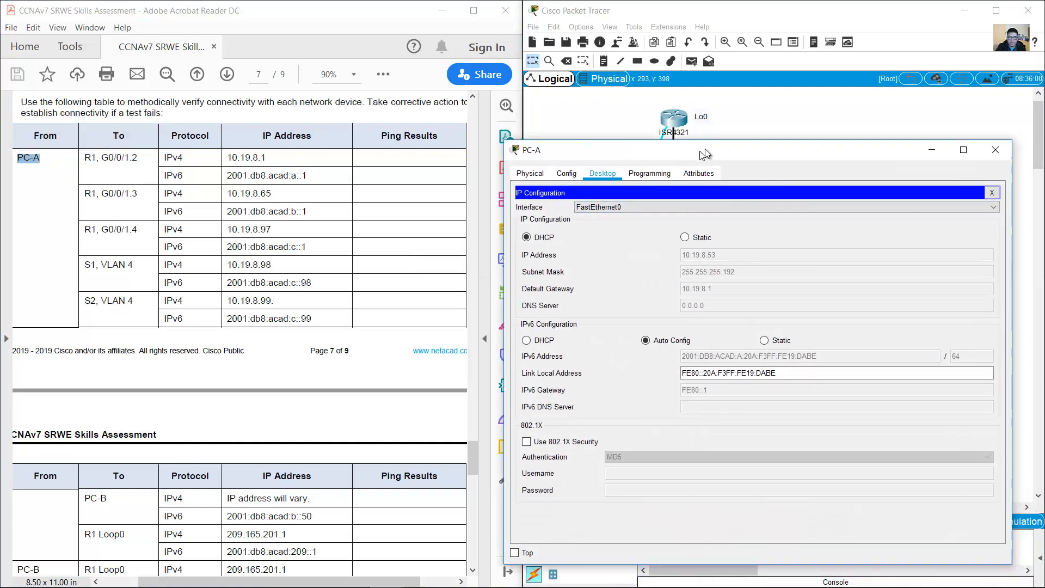
left_click(1008, 184)
left_click(865, 207)
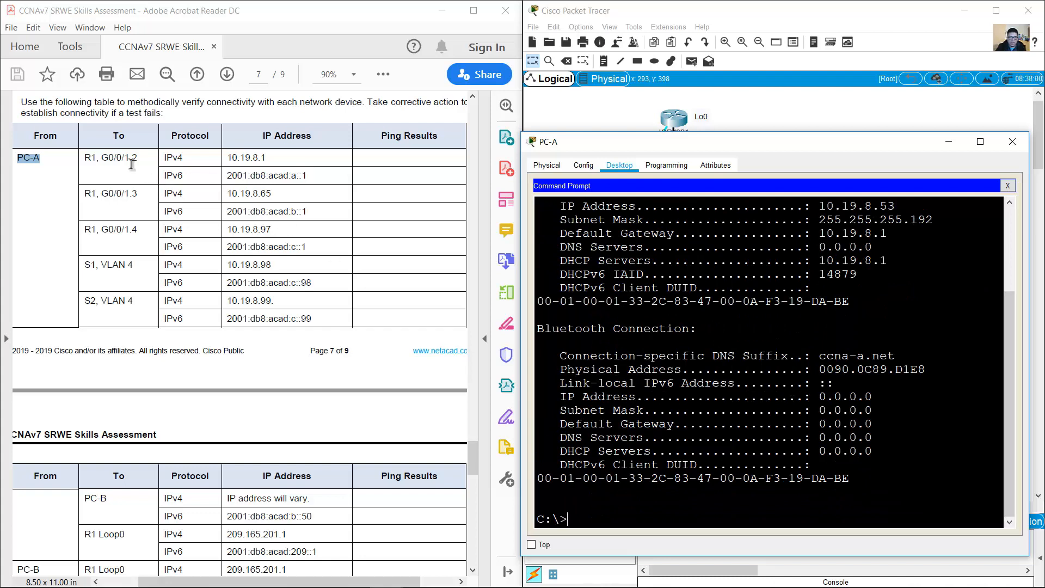
left_click(88, 161)
left_click_drag(88, 161, 138, 156)
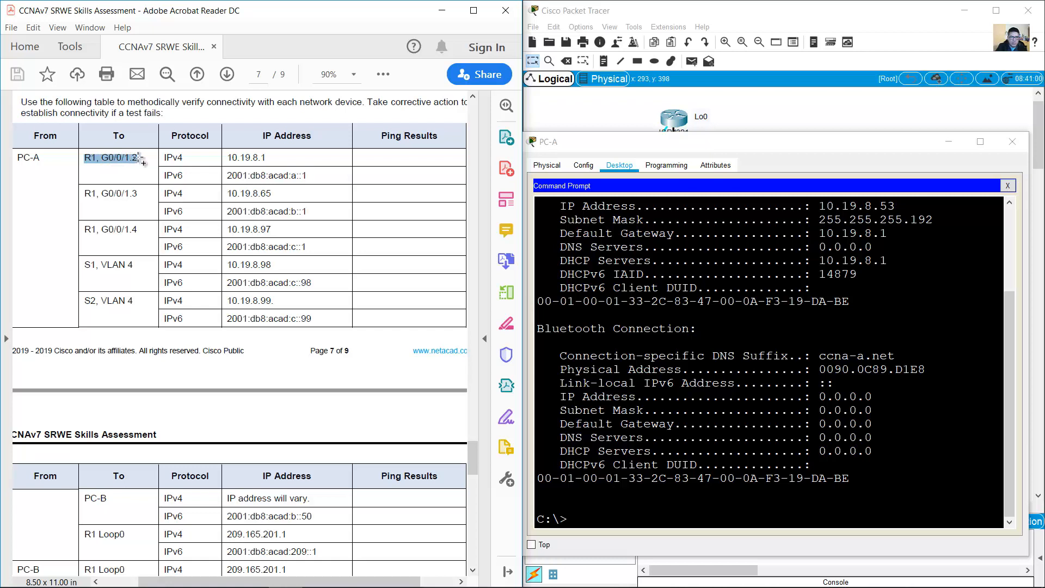
left_click(187, 160)
left_click_drag(165, 158, 307, 175)
left_click(640, 413)
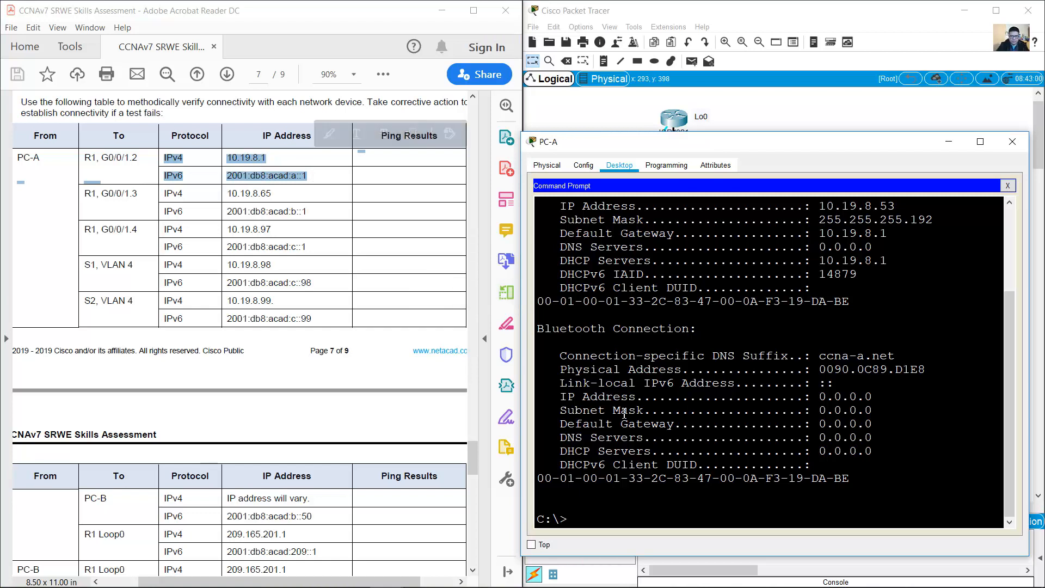
Step: Ping 10.19.8.1 and 2001:db8:acad:a::1 from PC-A
type("ping 10.")
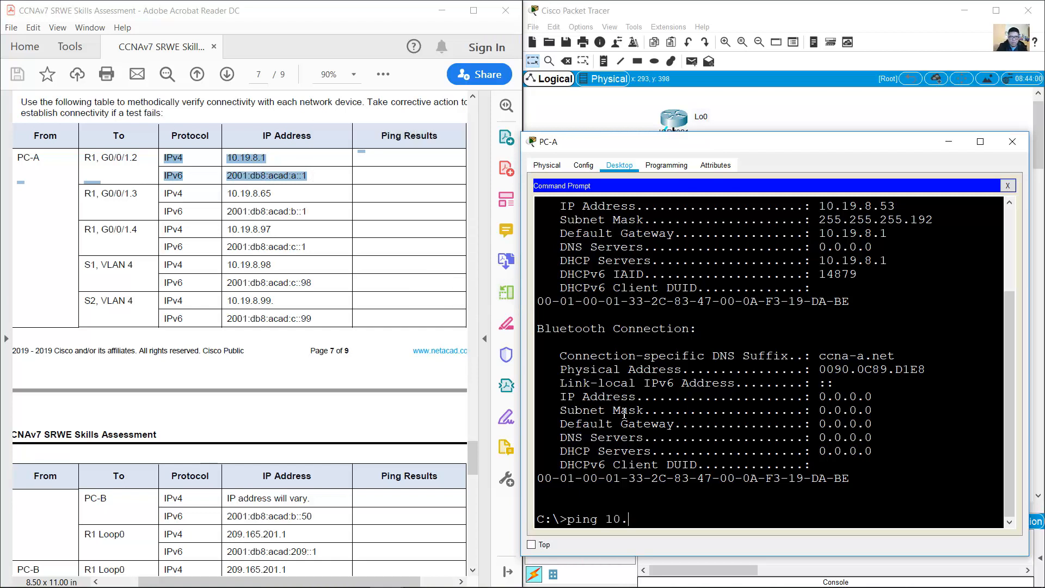
type("9")
key("BackSpace")
type("19.8.1")
key("Return")
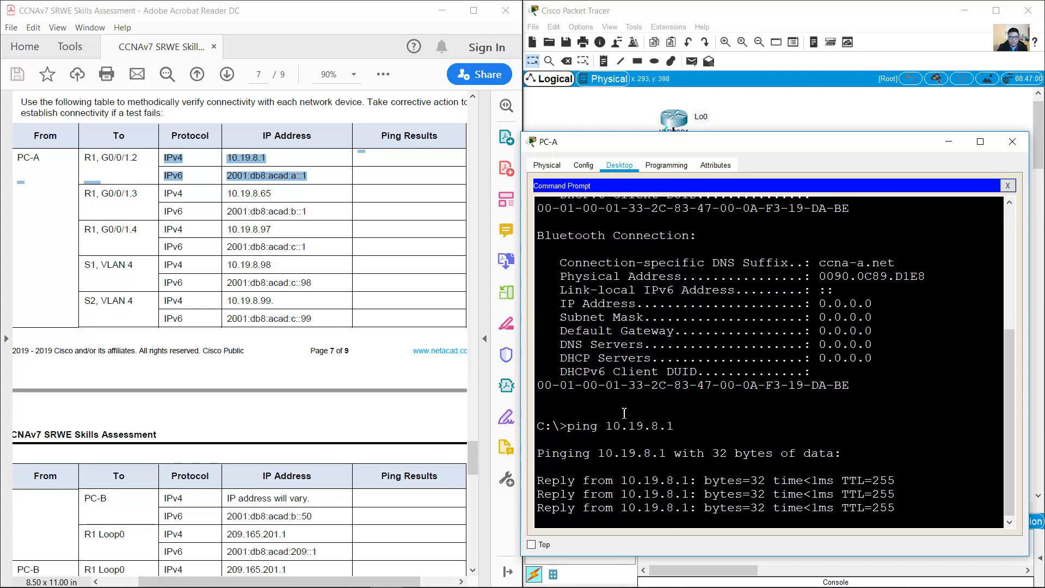
key("Up")
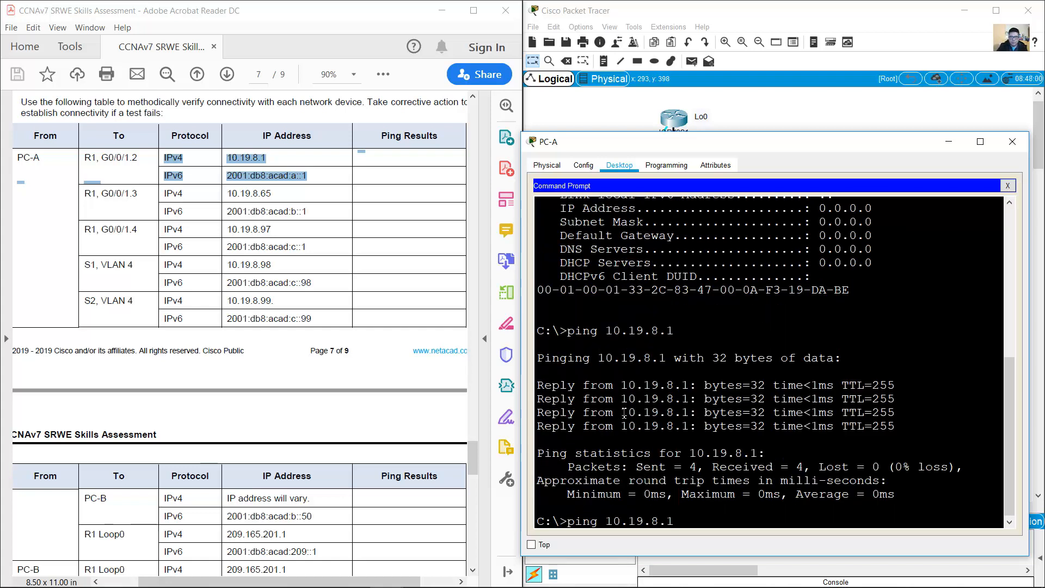
key("BackSpace")
key("BackSpace")
key("BackSpace")
key("BackSpace")
key("BackSpace")
key("BackSpace")
key("BackSpace")
key("BackSpace")
key("BackSpace")
type("20")
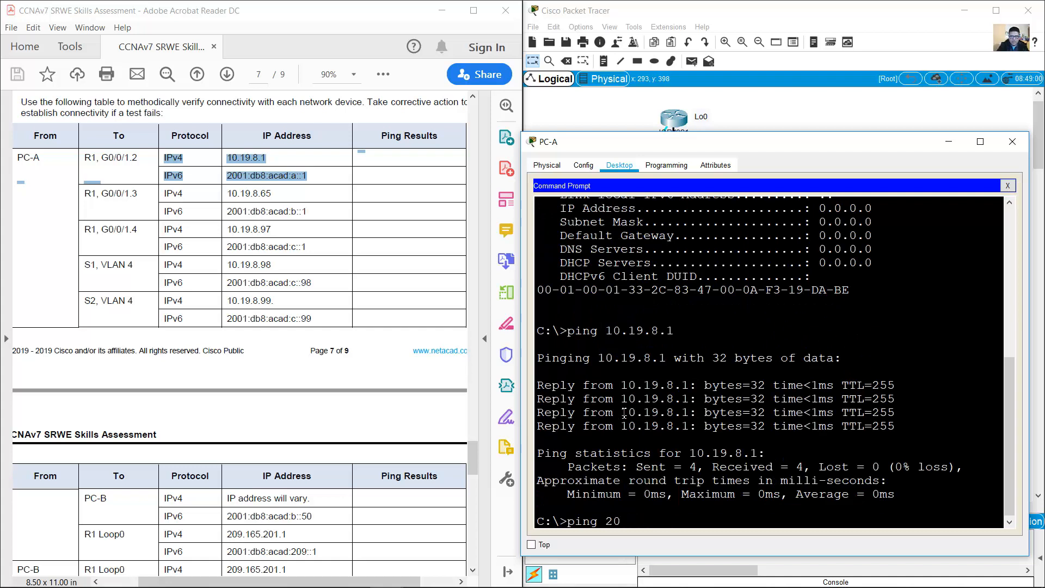
type("01:db8:acad:a::1")
key("Return")
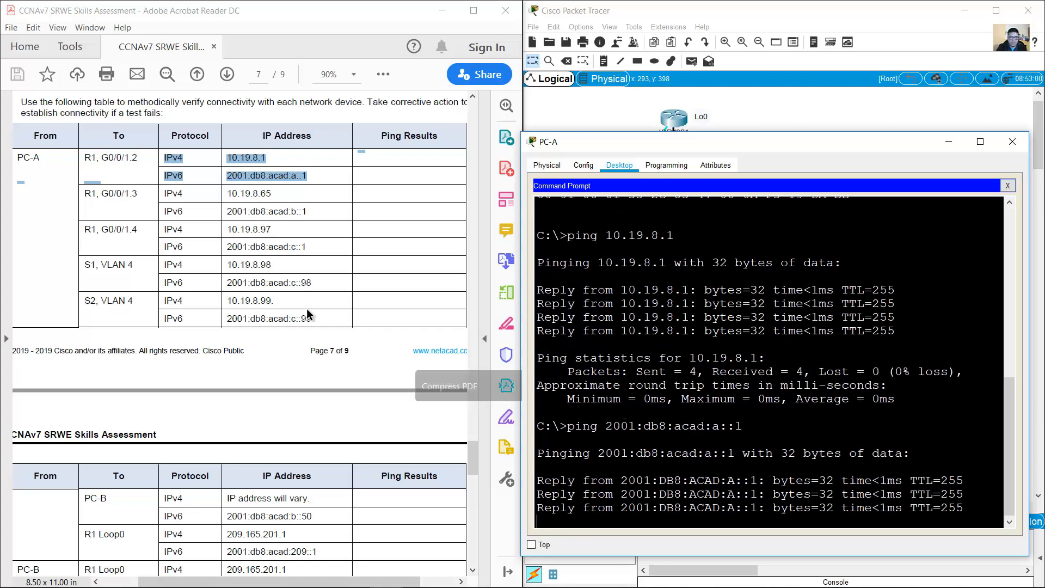
Step: Ping R1's G0/0/1.3 addresses 10.19.8.65 and 2001:db8:acad:b::1
left_click_drag(94, 189, 308, 215)
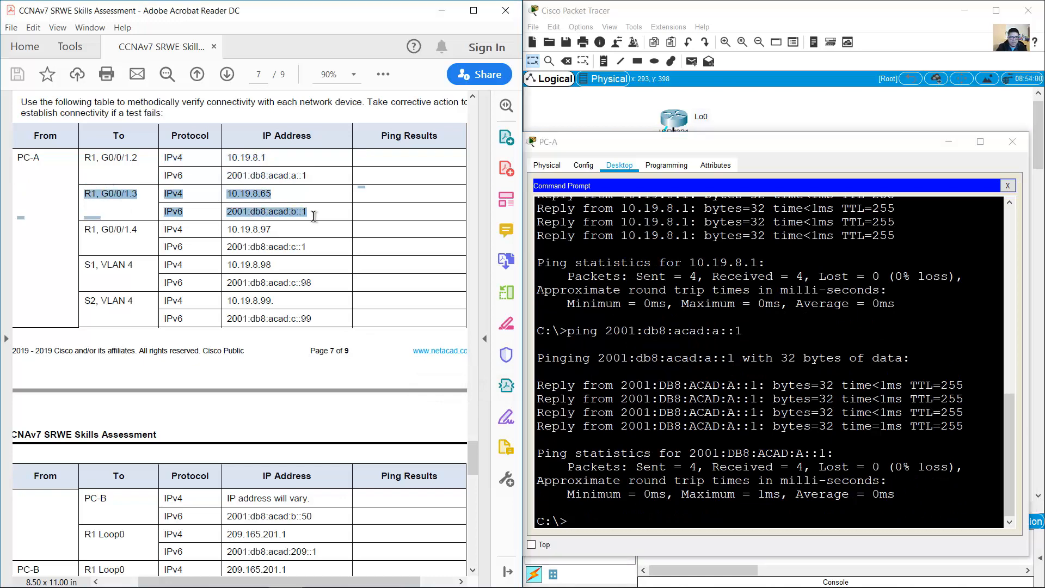
type("ping 10.19.8.65")
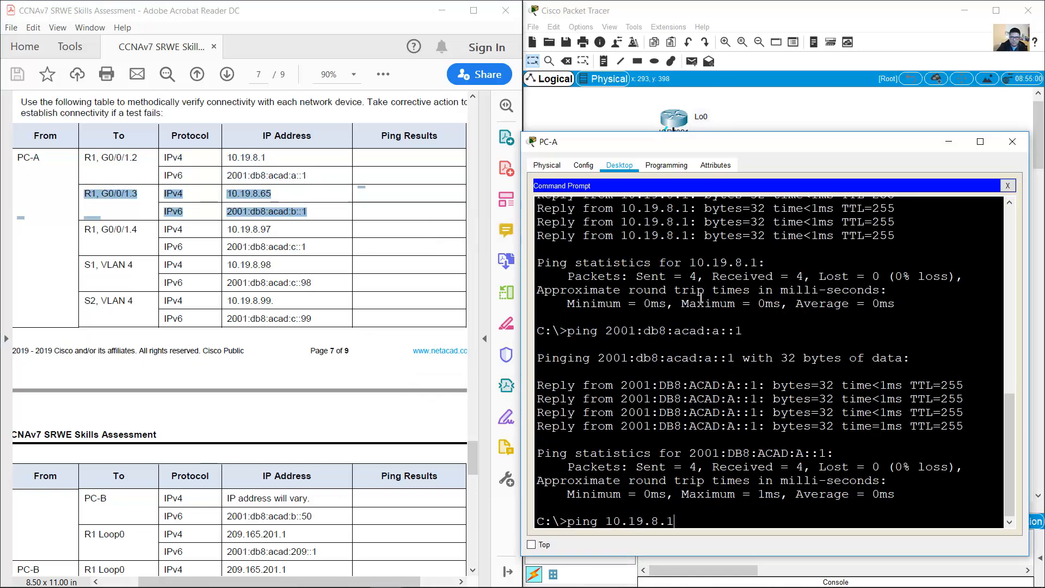
key("Return")
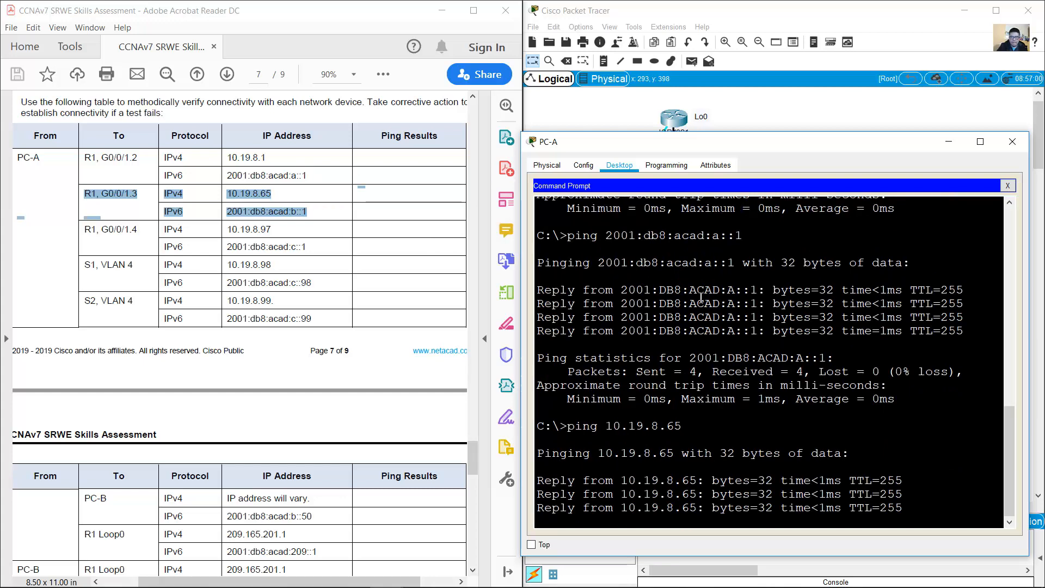
key("Up")
key("Up")
key("Left")
key("Left")
key("Left")
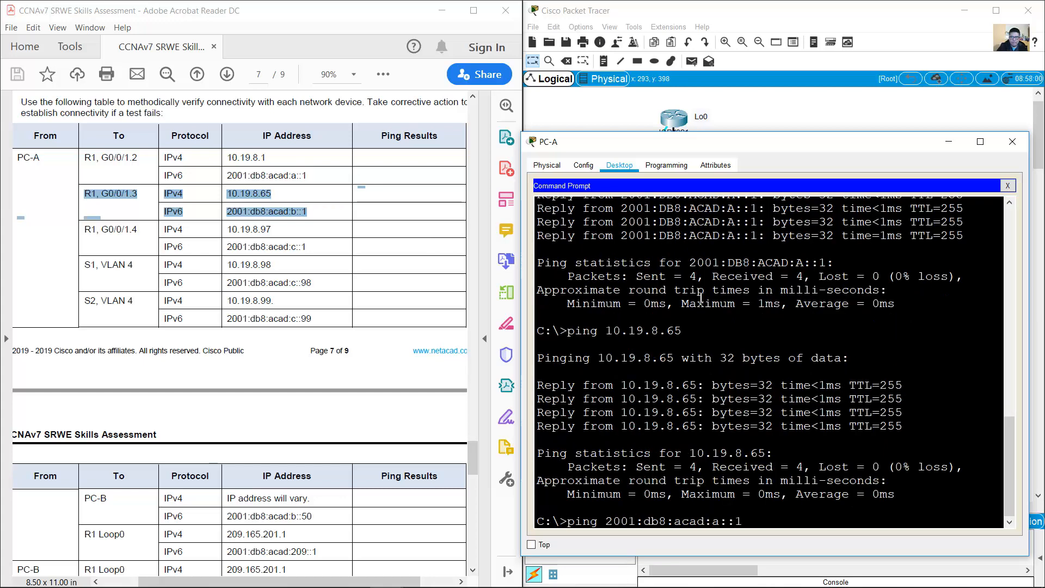
key("BackSpace")
type("b")
key("Return")
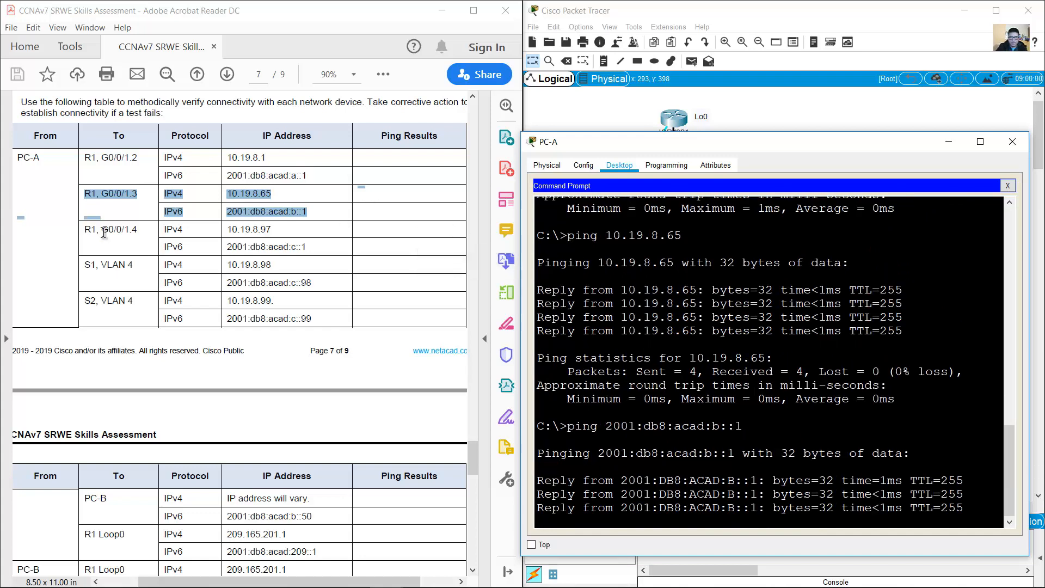
Step: Ping R1's G0/0/1.4 addresses 10.19.8.97 and 2001:db8:acad:c::1, correcting the IPv6 command
left_click_drag(86, 229, 308, 249)
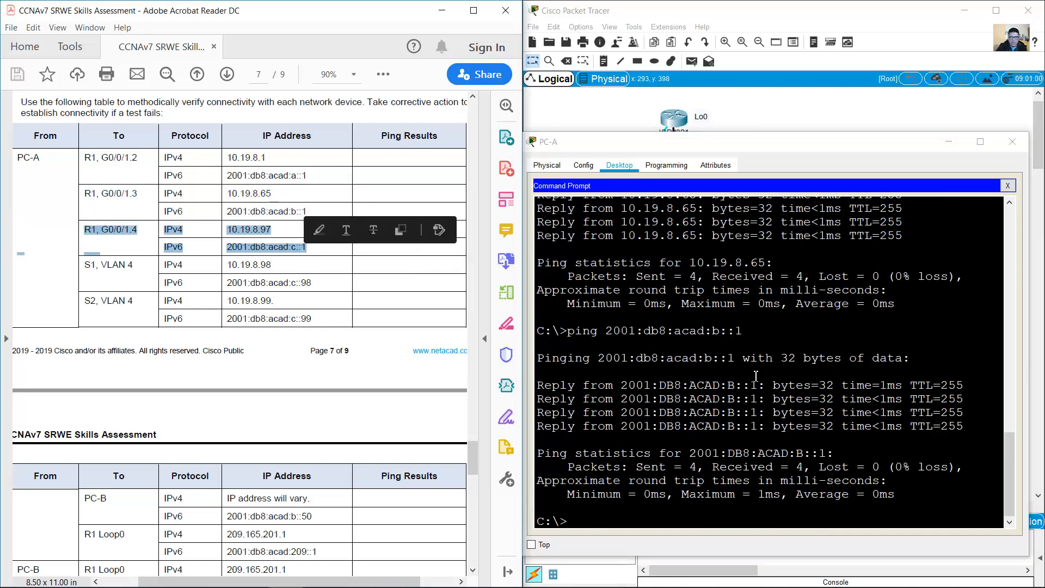
left_click(674, 368)
key("Up")
key("Up")
key("BackSpace")
key("BackSpace")
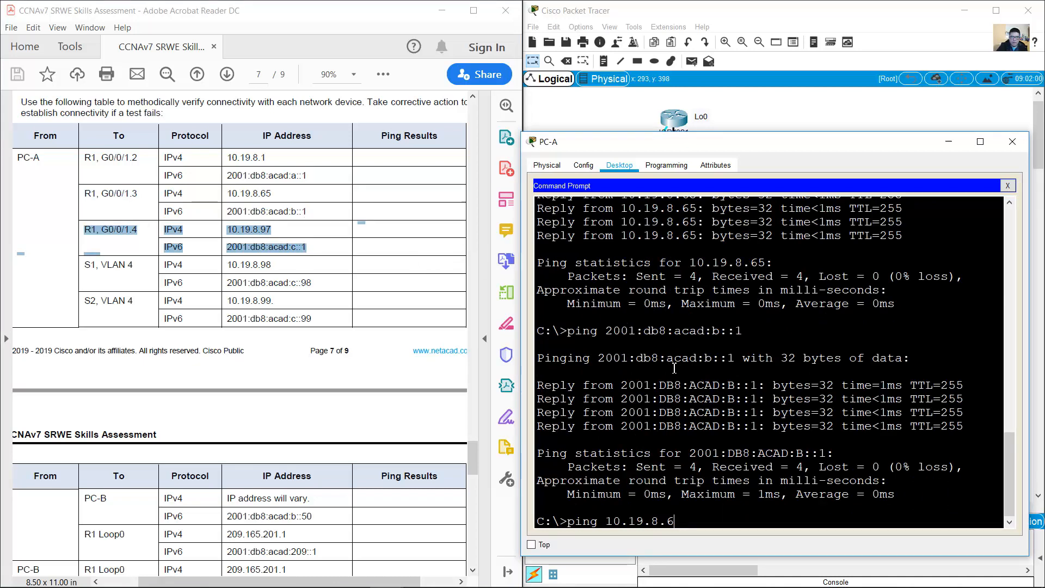
type("97")
key("Return")
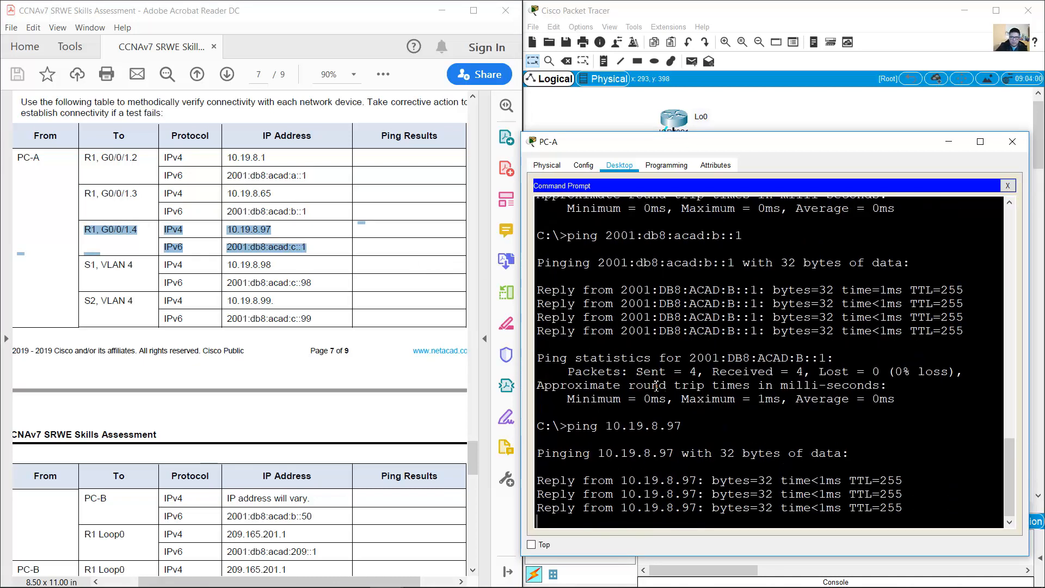
key("Up")
key("Up")
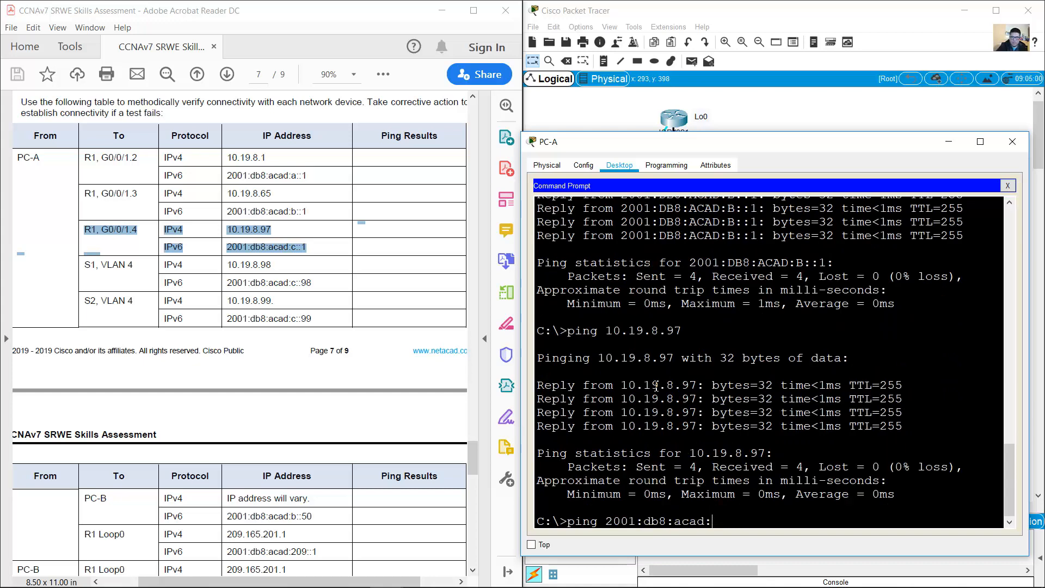
key("Return")
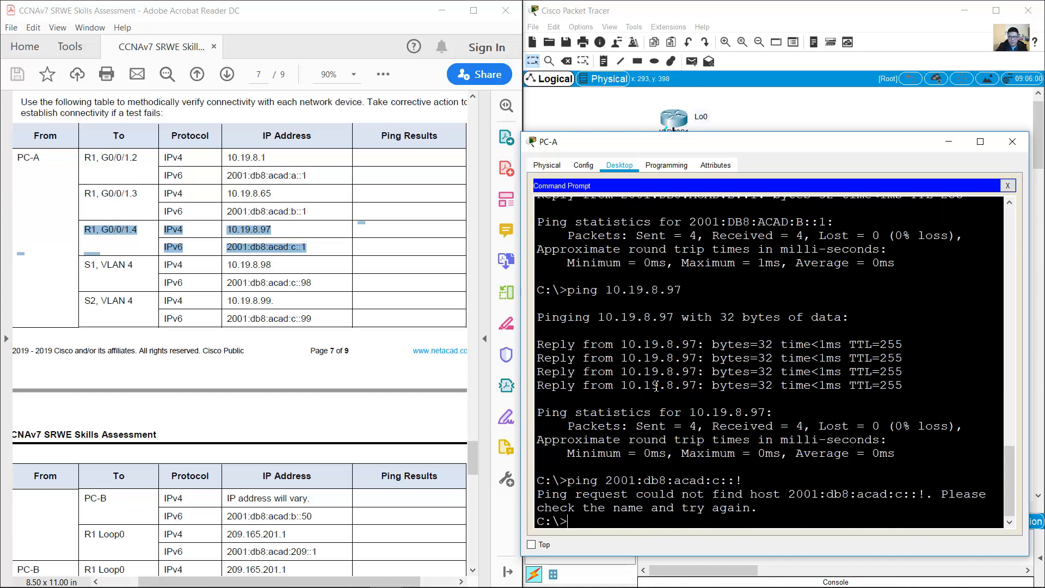
key("Up")
type("1")
key("Return")
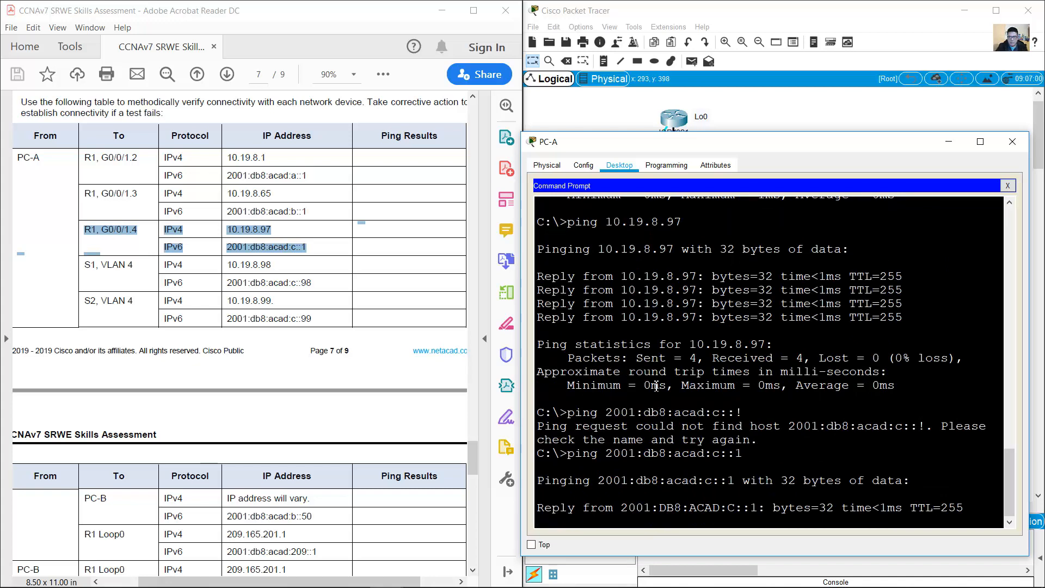
scroll(372, 326, "down", 3)
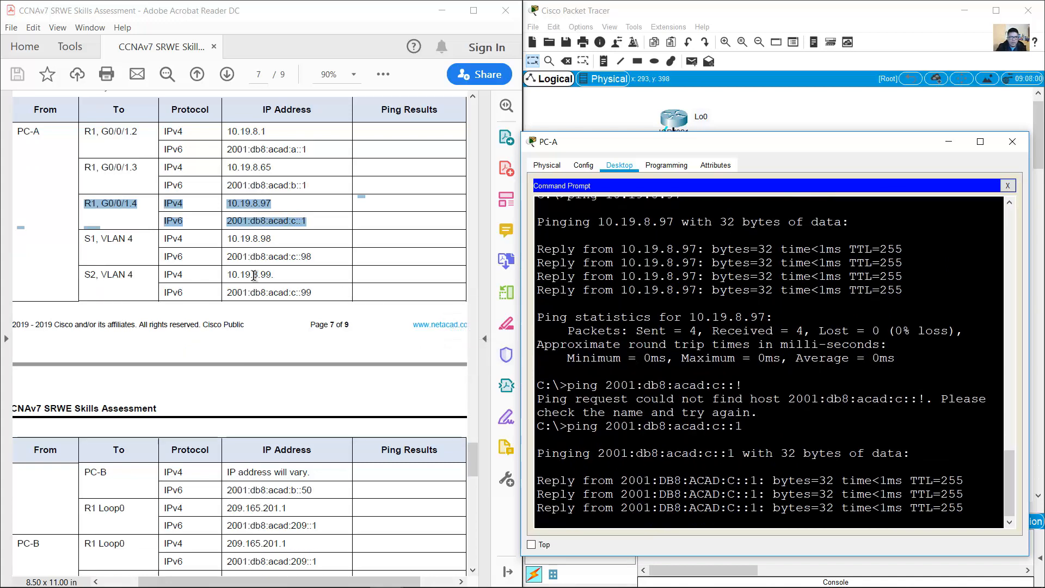
Step: Ping S1 at 10.19.8.98, repeating until 4/4 replies, then ping 2001:db8:acad:c::98
left_click_drag(85, 186, 325, 211)
left_click(745, 392)
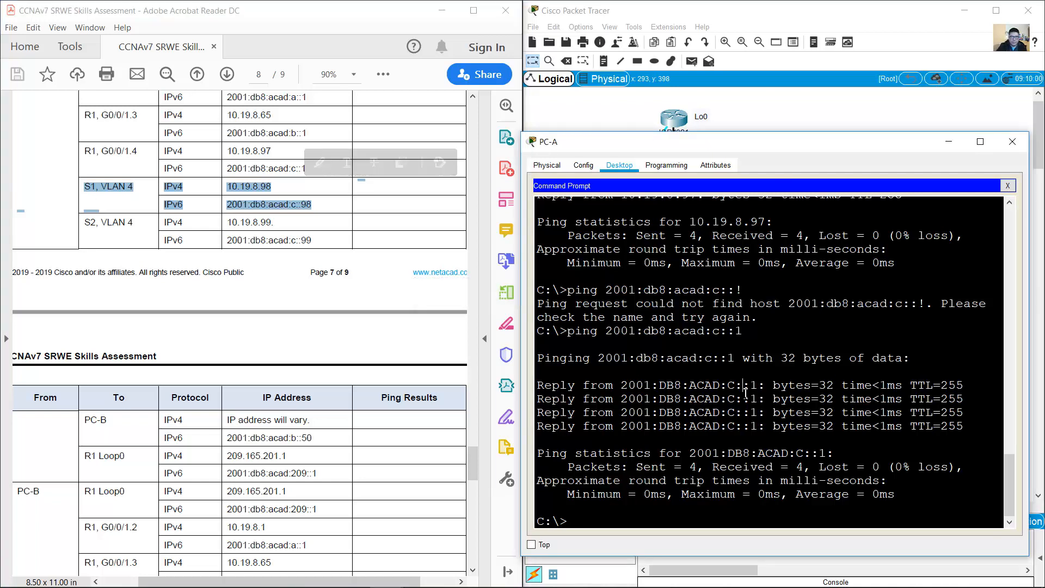
type("ping 10.19.8.97")
key("BackSpace")
type("8")
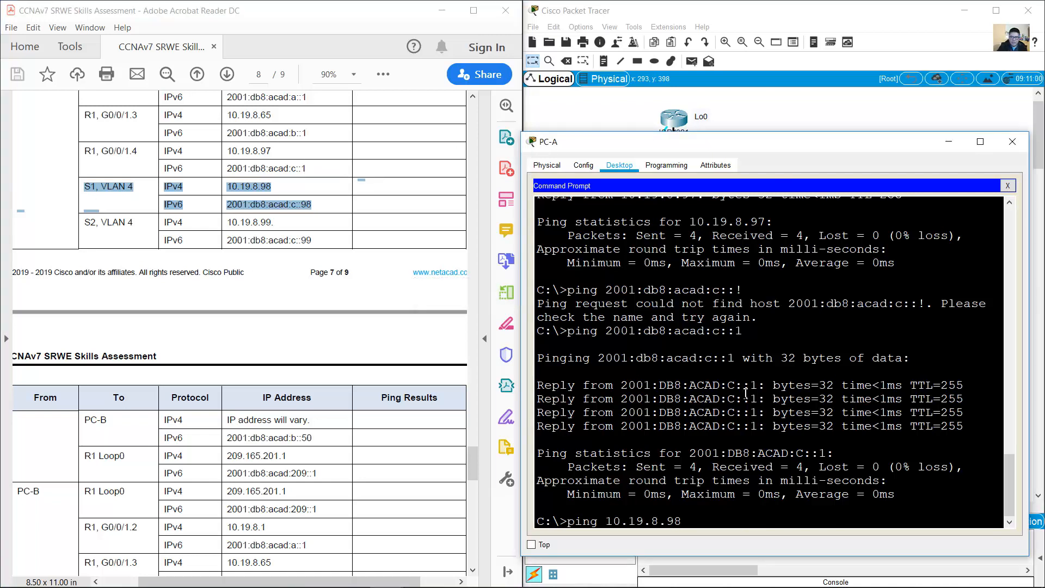
key("Return")
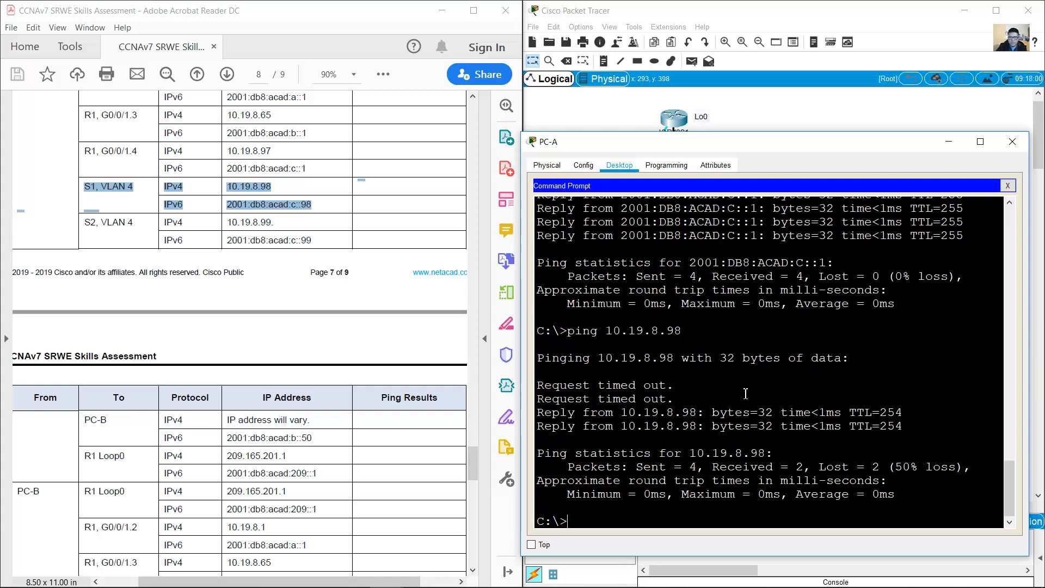
key("Up")
key("Return")
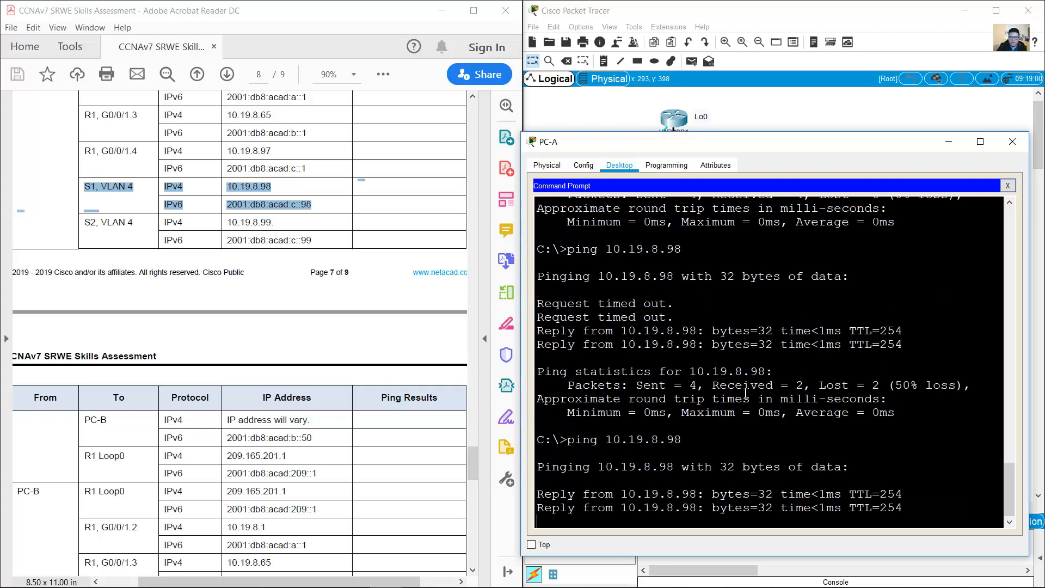
type("ping 2001:db8:acad:c::")
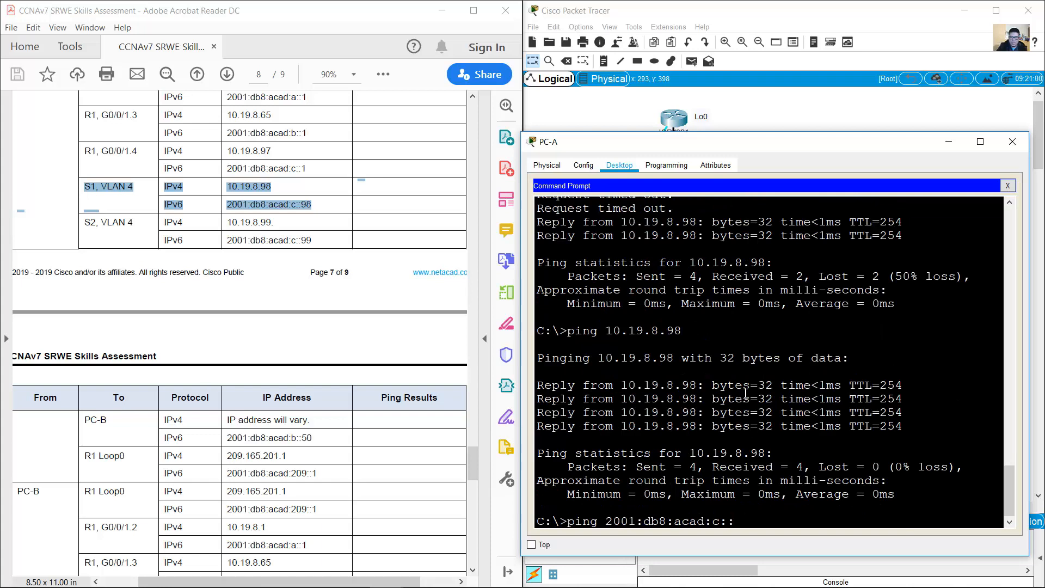
type("18")
key("Return")
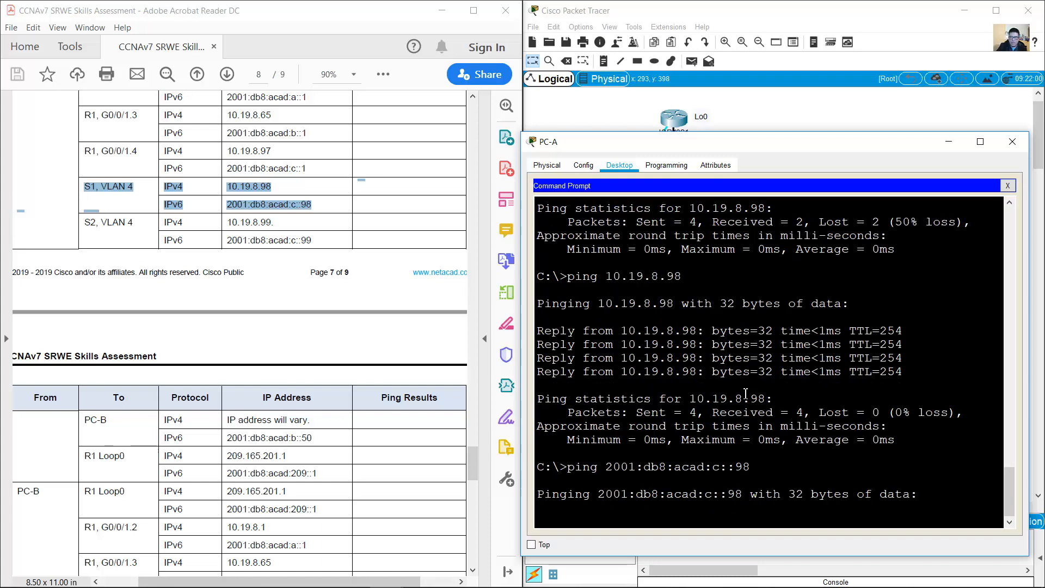
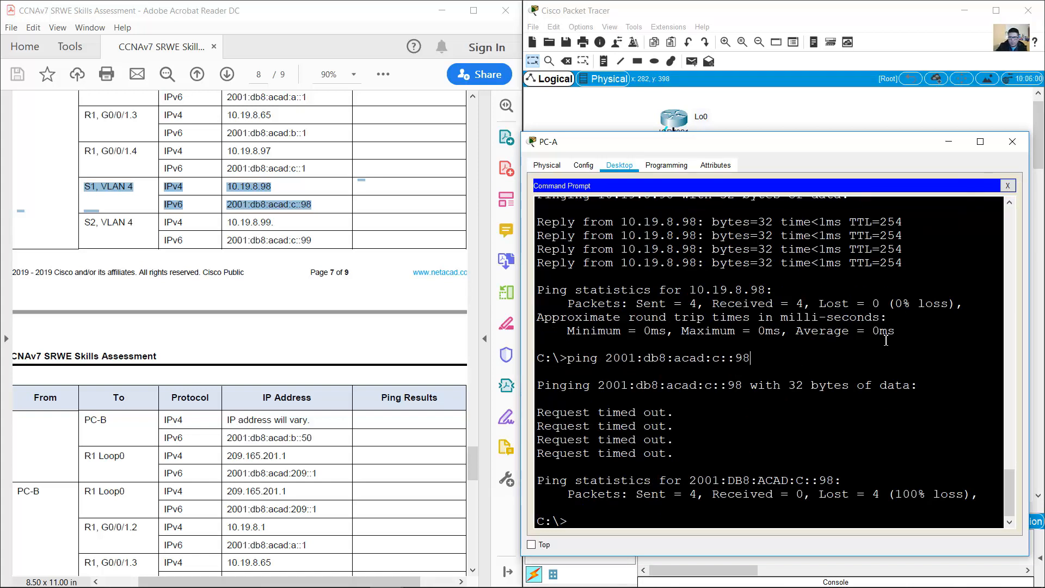
Step: Re-ping 2001:db8:acad:c::98 from PC-A, note four timeouts, and look up S1 VLAN 4 in the PDF
key("Up")
key("Return")
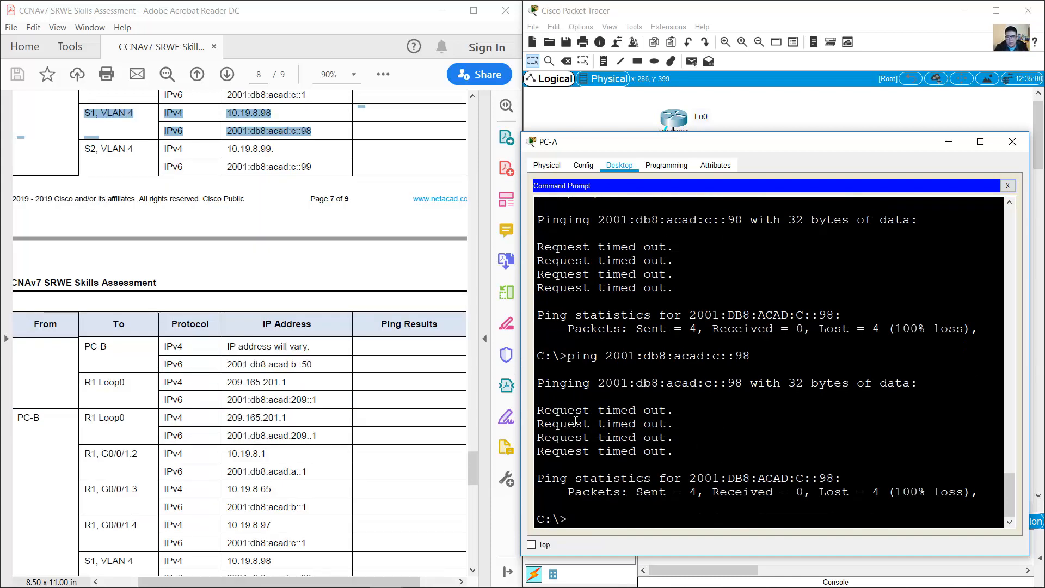
left_click_drag(538, 409, 685, 461)
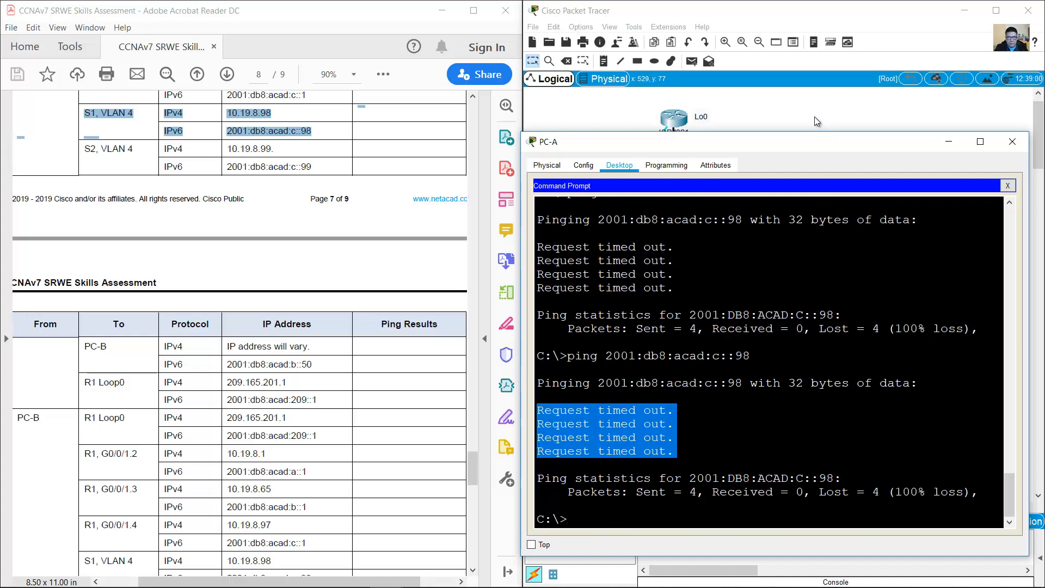
left_click(113, 115)
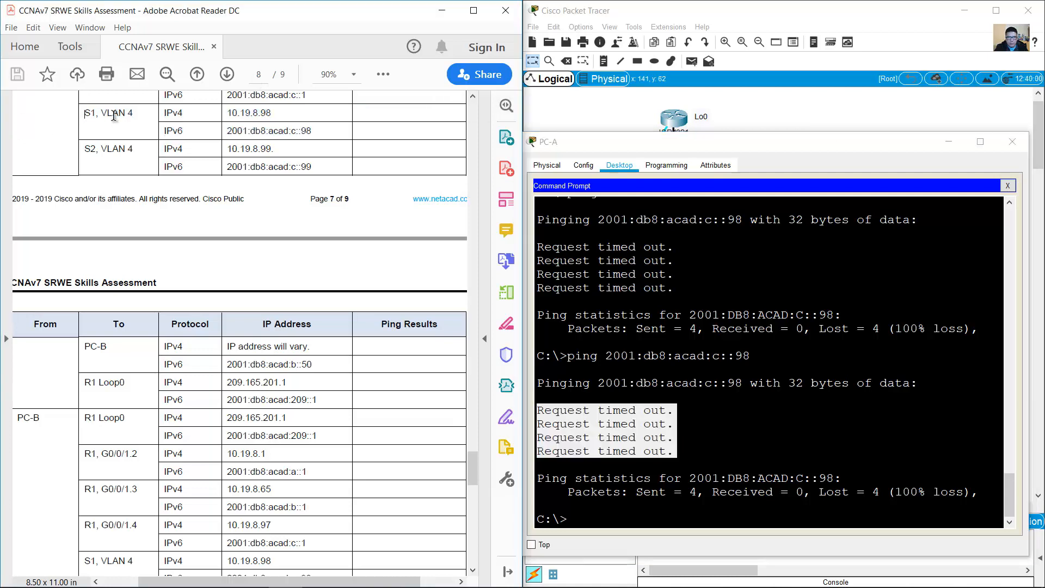
left_click_drag(84, 113, 133, 115)
left_click(743, 130)
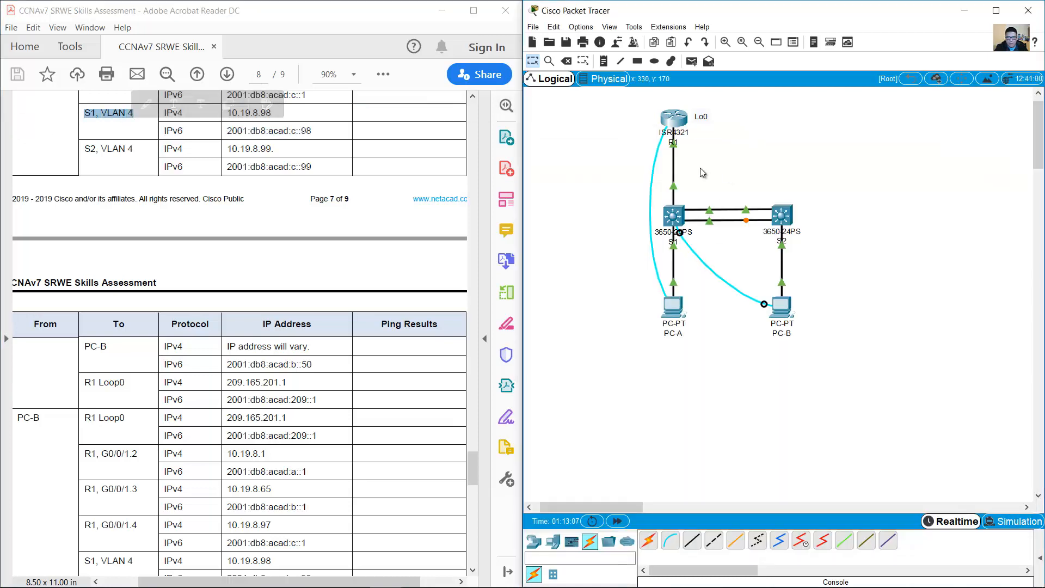
Step: Check S1 VLAN 4's address and default gateway rows in the Addressing Table, then open PC-B
left_click_drag(679, 216, 652, 236)
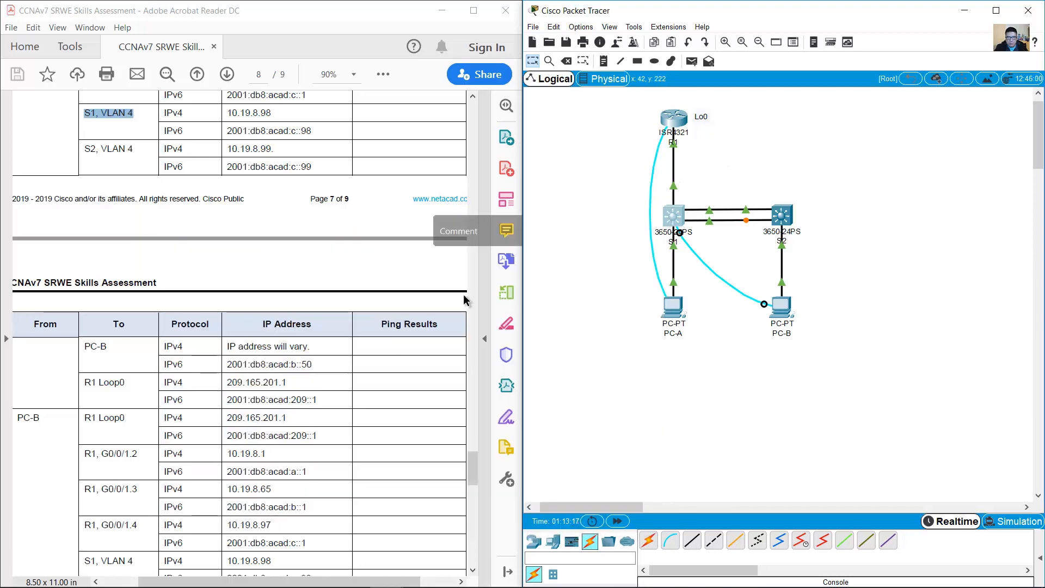
left_click_drag(473, 469, 458, 184)
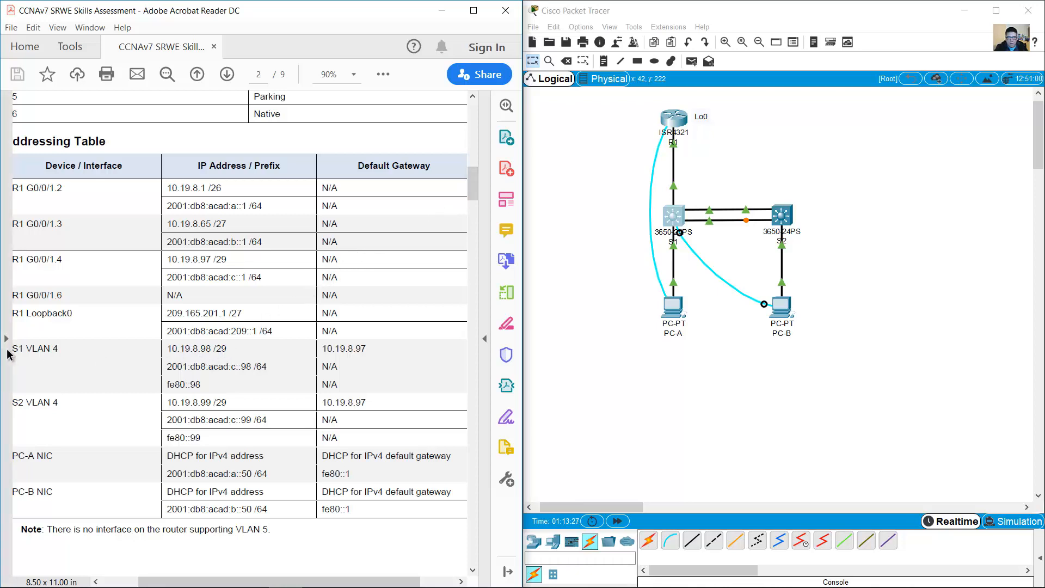
mouse_move(16, 348)
left_mouse_down()
mouse_move(337, 389)
mouse_move(324, 366)
mouse_move(349, 384)
mouse_move(325, 372)
left_mouse_up()
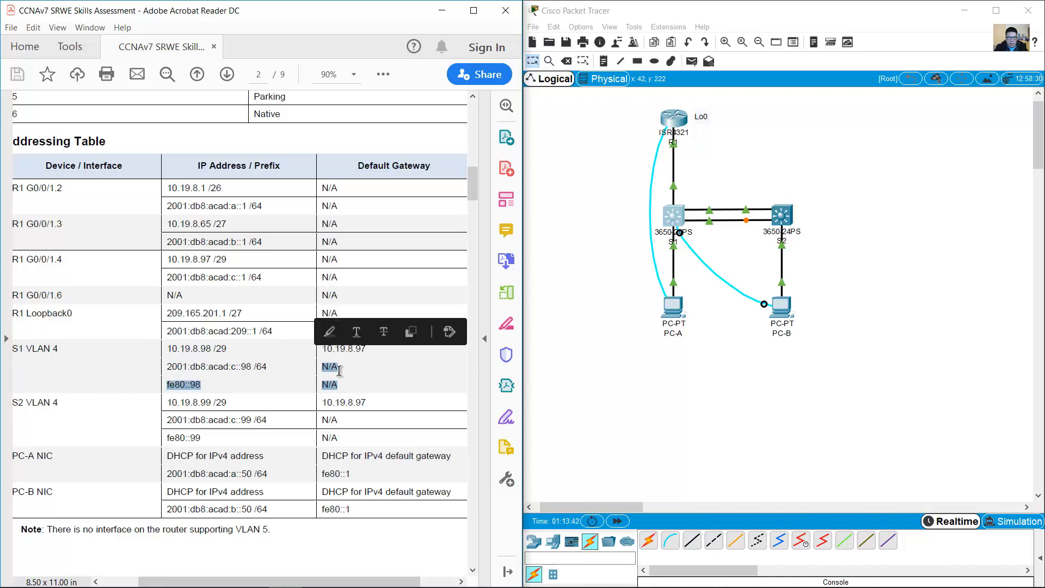
left_click(343, 375)
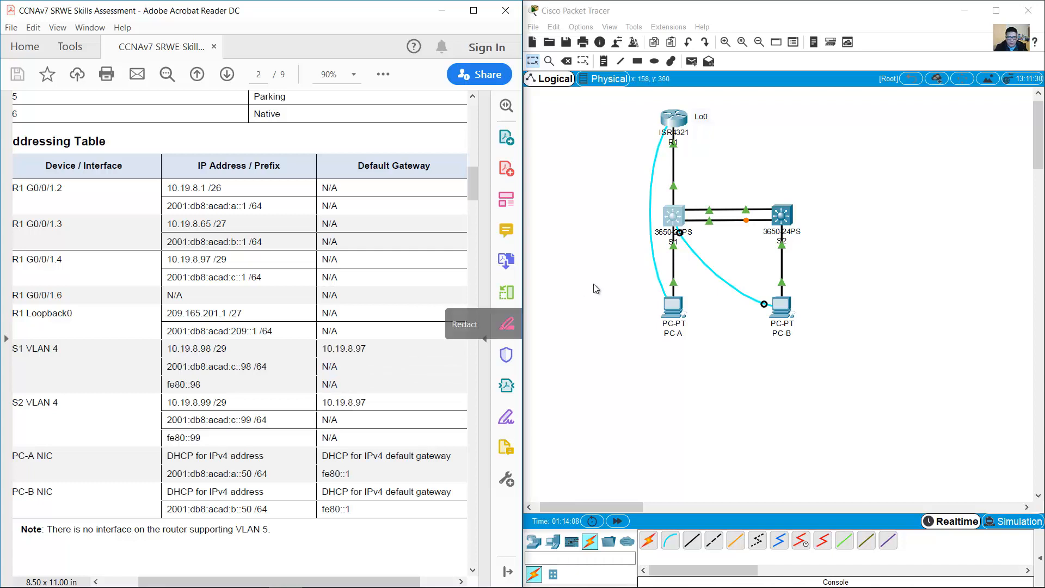
left_click(613, 209)
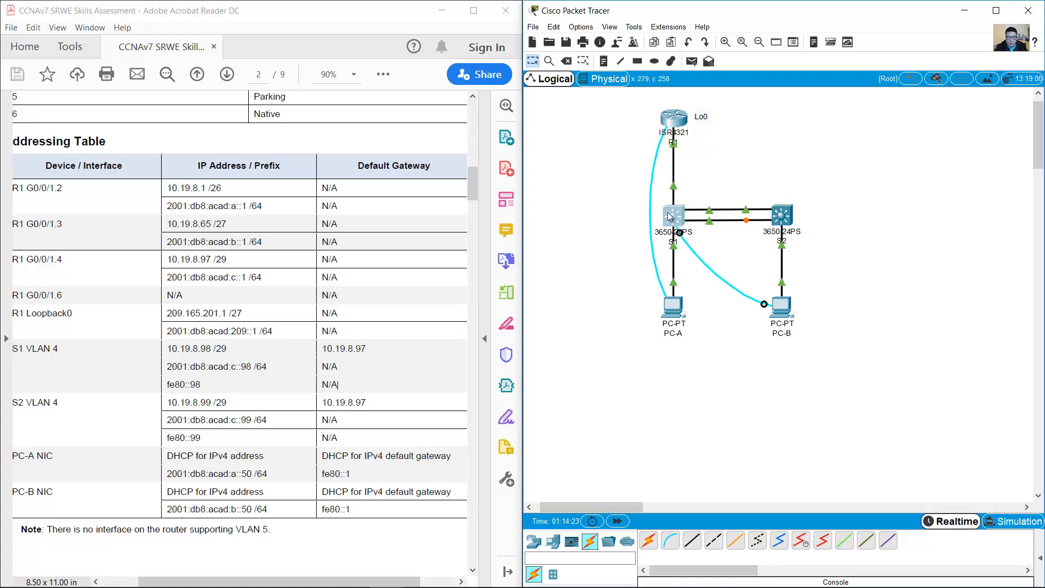
left_click_drag(700, 179, 612, 210)
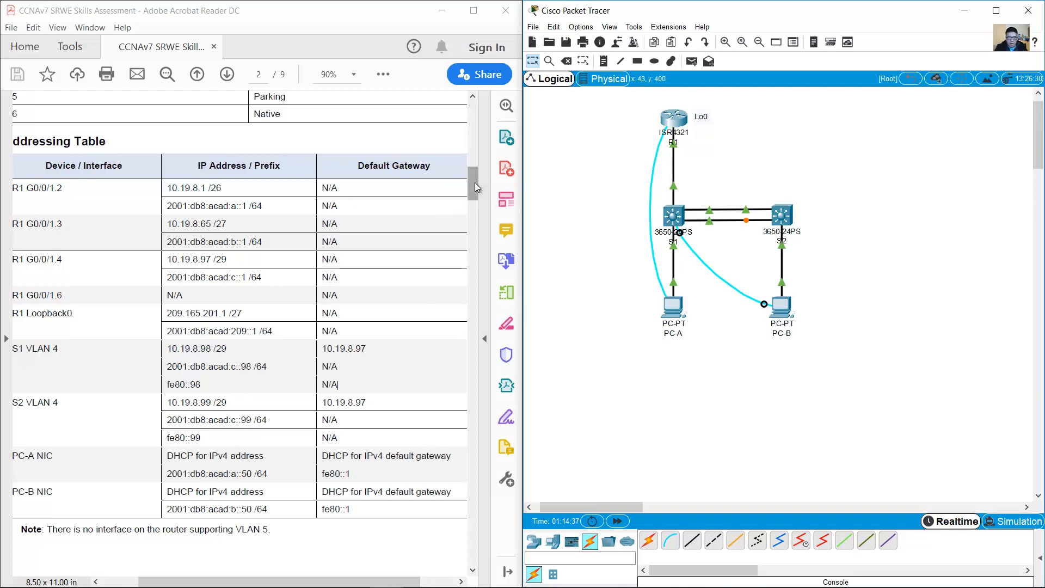
left_click_drag(474, 182, 460, 464)
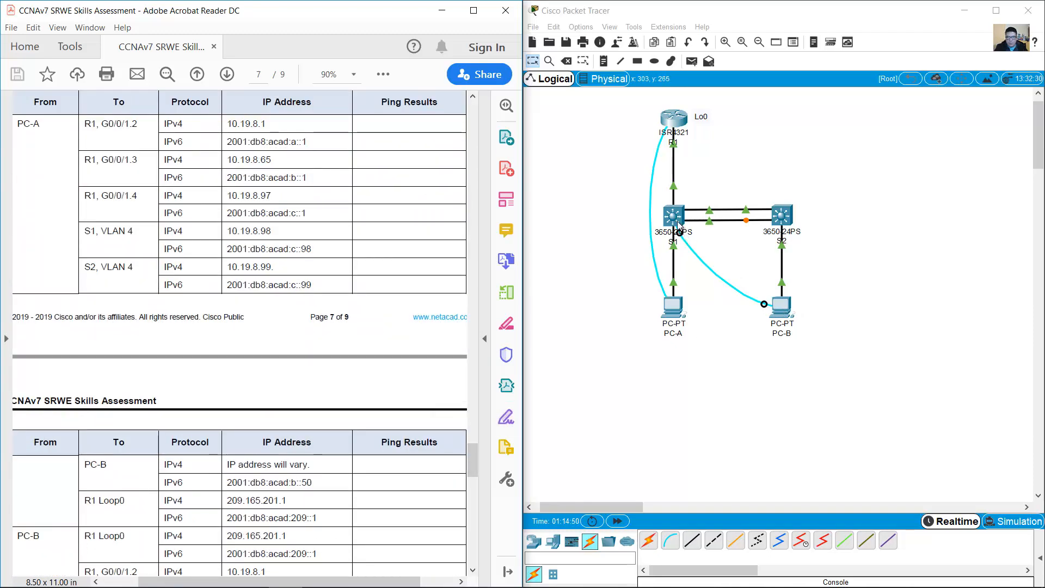
left_click(779, 306)
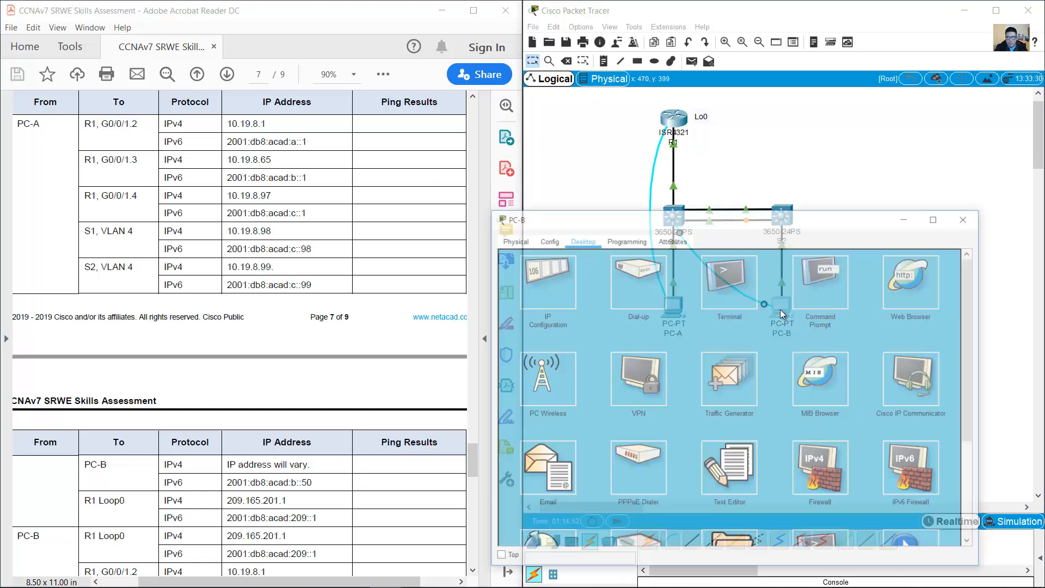
Step: Open PC-B's terminal to S1 and review its IPv6 routing table with show ipv6 route
left_click(761, 245)
left_click(965, 338)
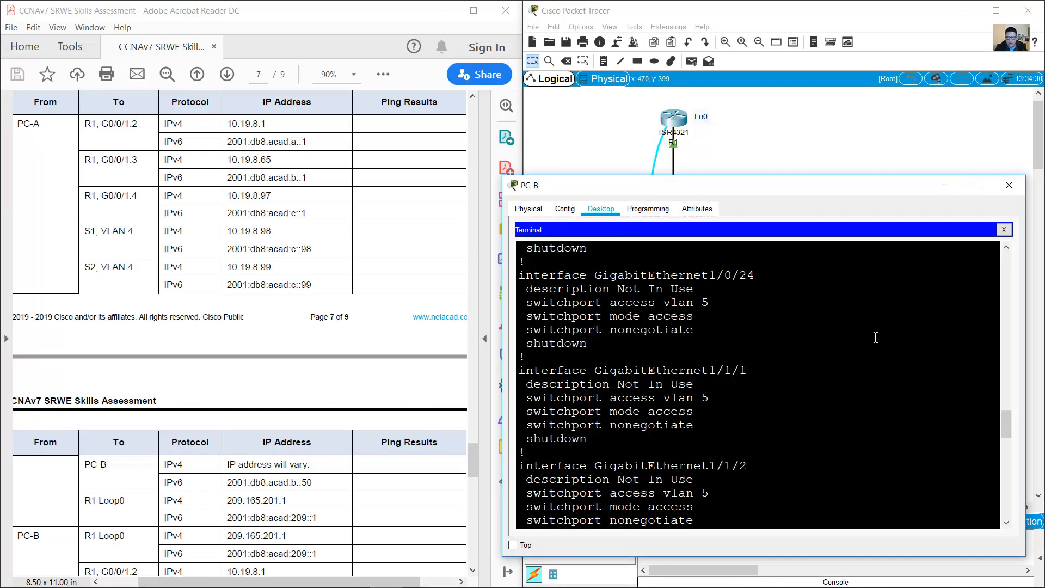
scroll(811, 375, "down", 15)
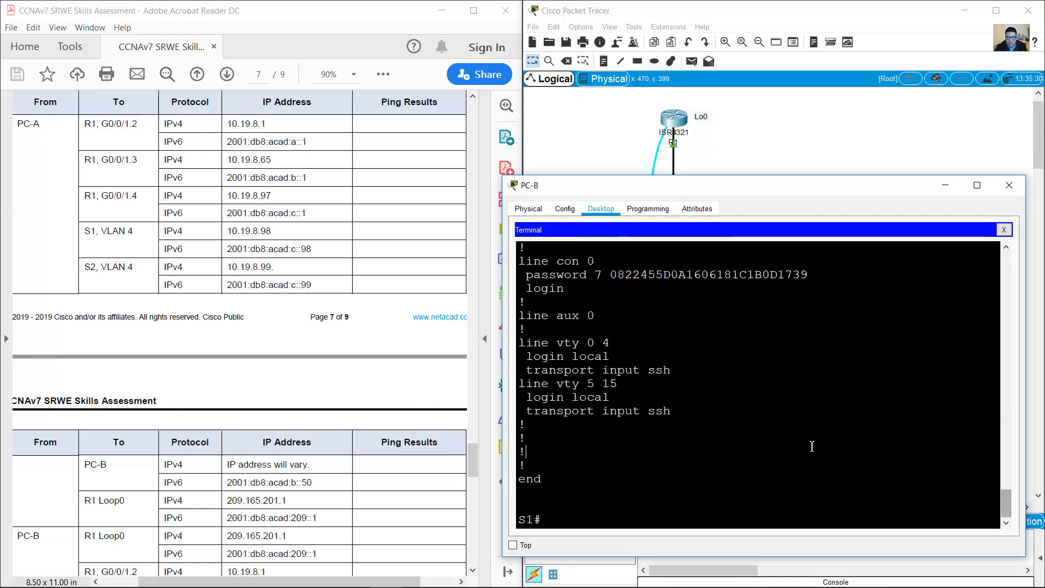
left_click(769, 448)
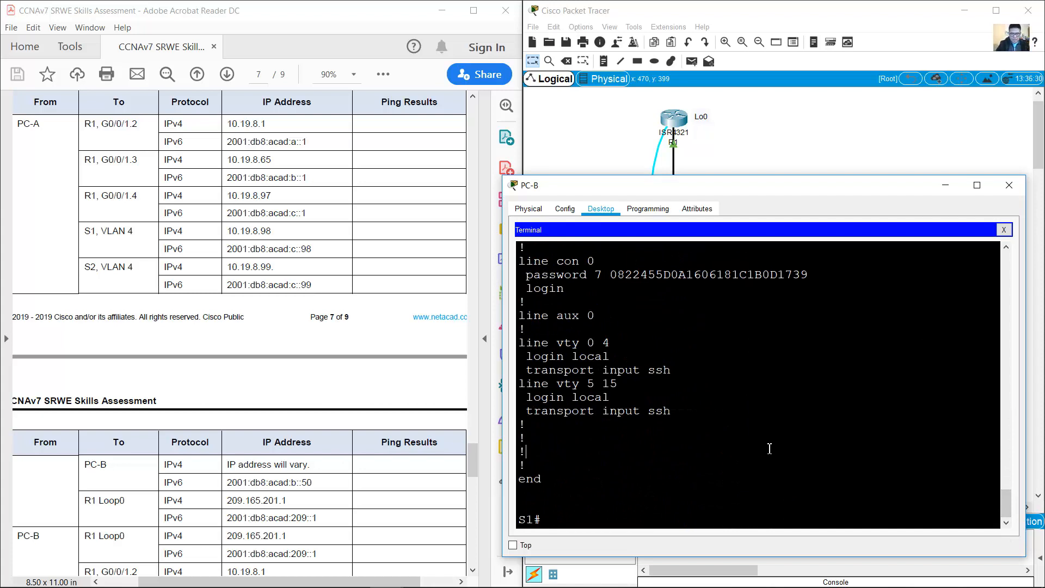
type("show")
key("BackSpace")
key("BackSpace")
key("BackSpace")
key("BackSpace")
key("BackSpace")
key("BackSpace")
key("BackSpace")
key("BackSpace")
key("BackSpace")
key("BackSpace")
key("BackSpace")
key("BackSpace")
key("BackSpace")
key("BackSpace")
key("BackSpace")
key("BackSpace")
key("BackSpace")
key("BackSpace")
key("BackSpace")
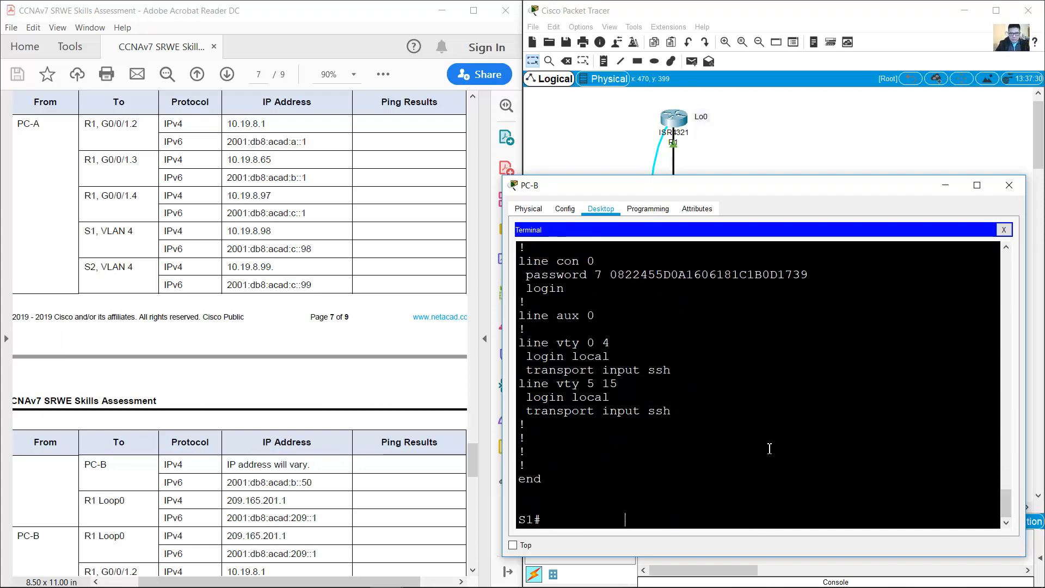
type("show ip")
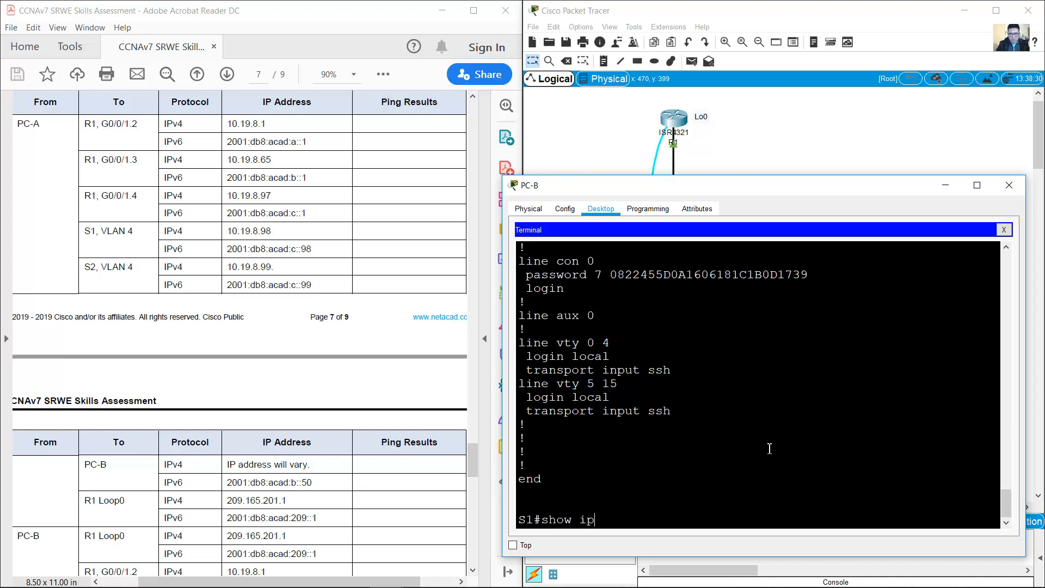
type("v6 route")
key("Return")
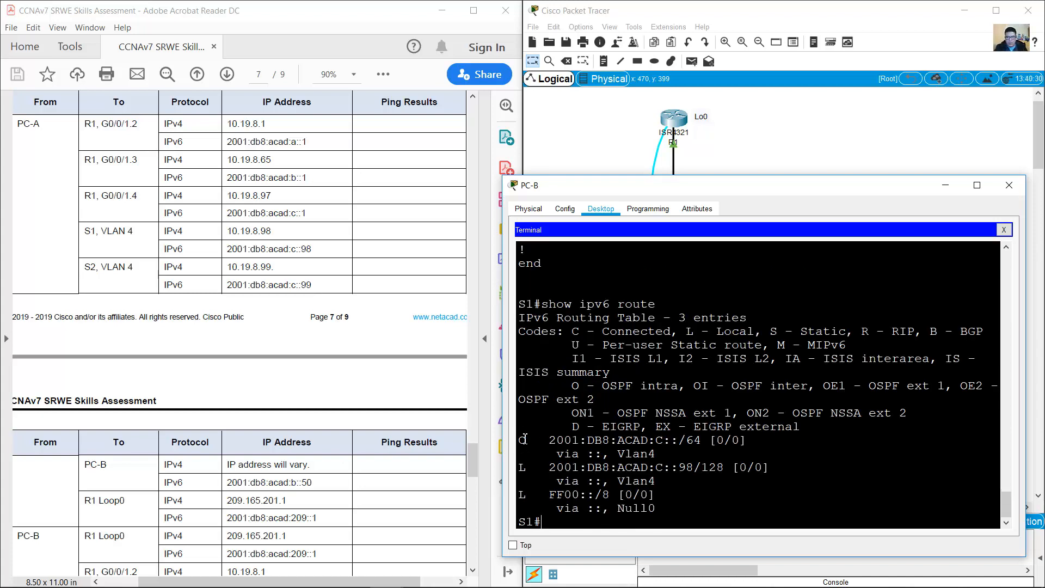
left_click_drag(526, 439, 660, 504)
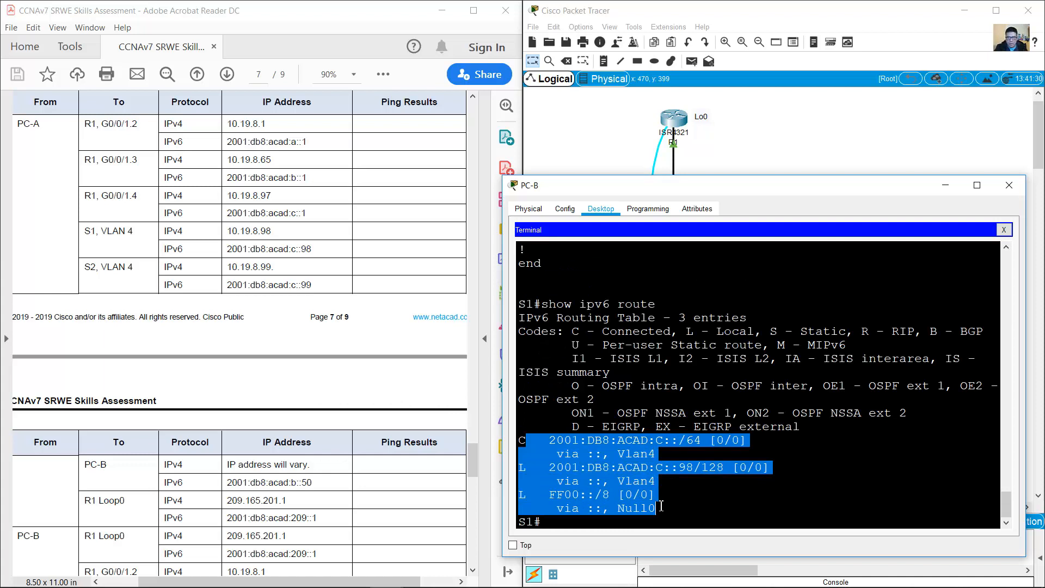
left_click(660, 506)
left_click_drag(660, 506, 521, 445)
left_click(711, 448)
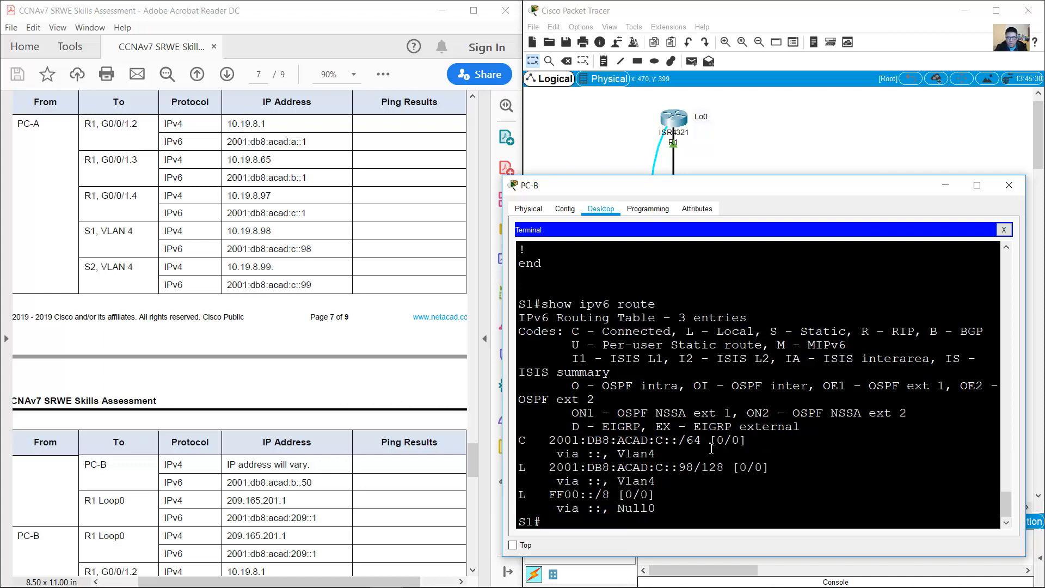
Step: In global configuration, add the IPv6 default route ::/0 via 2001:db8:acad:c::1 on S1
type("conf term")
key("Return")
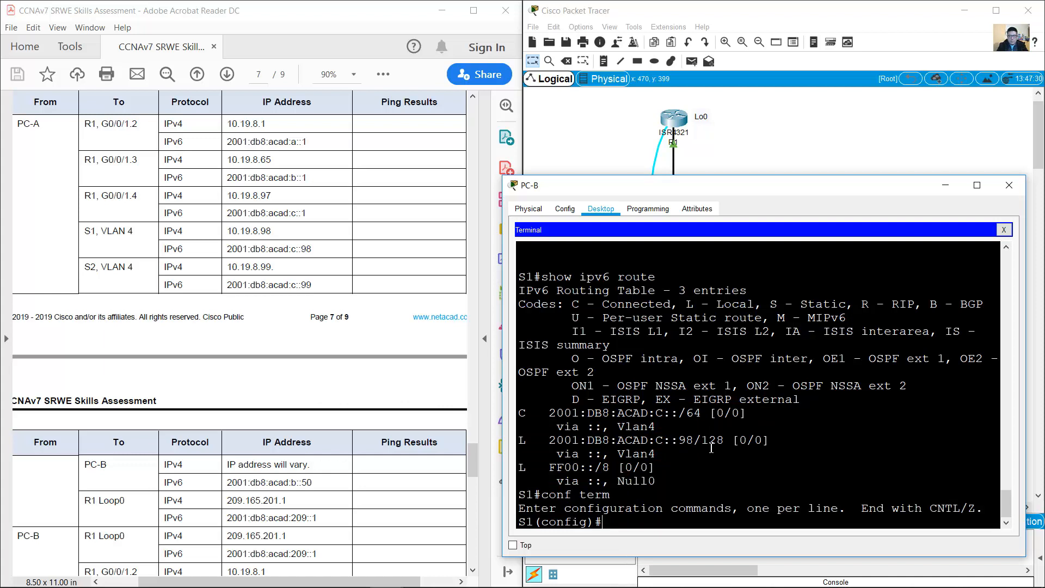
type("ipv6 route ::/0")
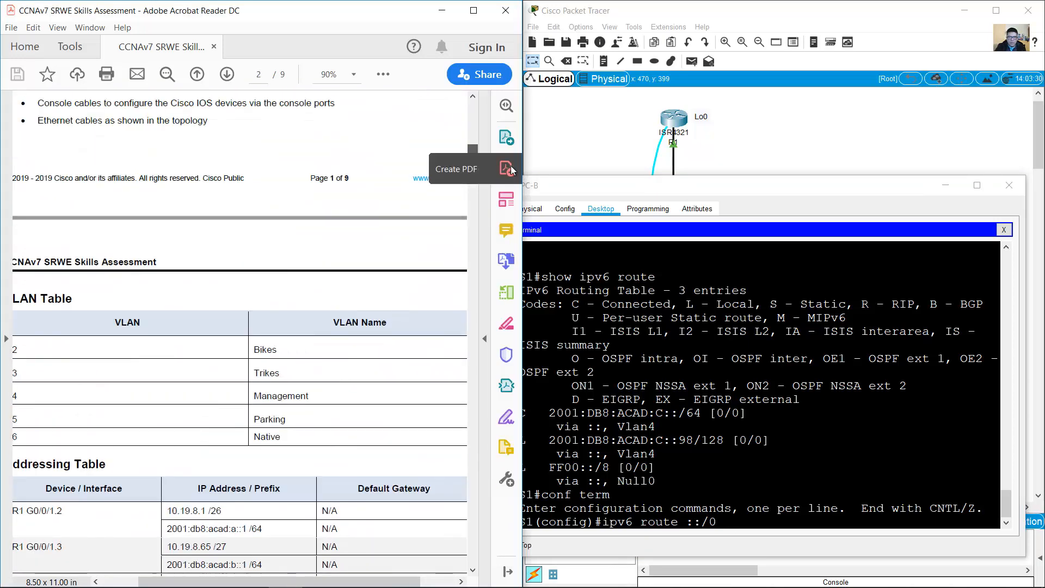
left_click_drag(472, 149, 479, 191)
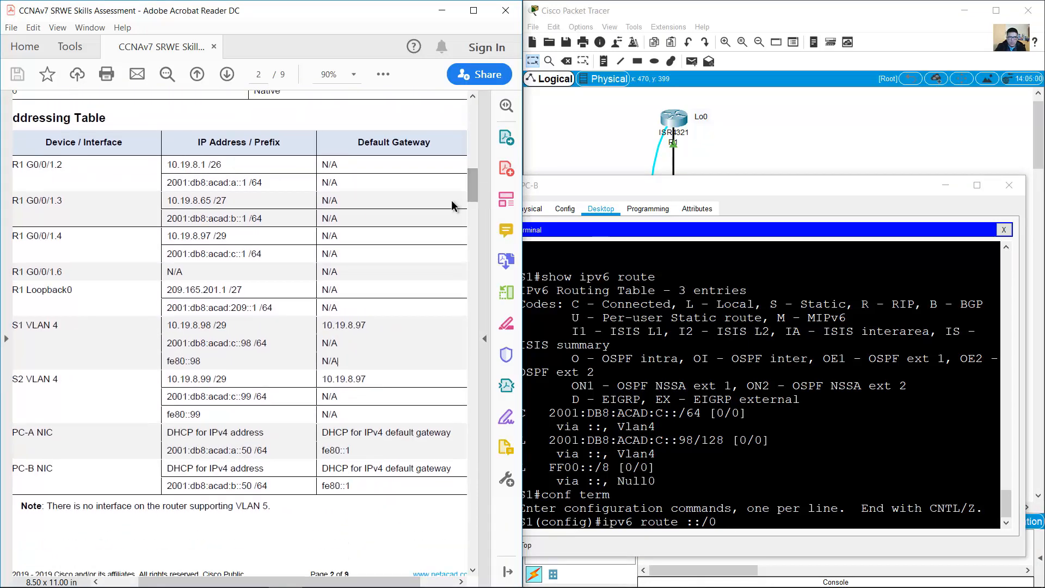
left_click_drag(28, 243, 164, 255)
left_click(247, 255)
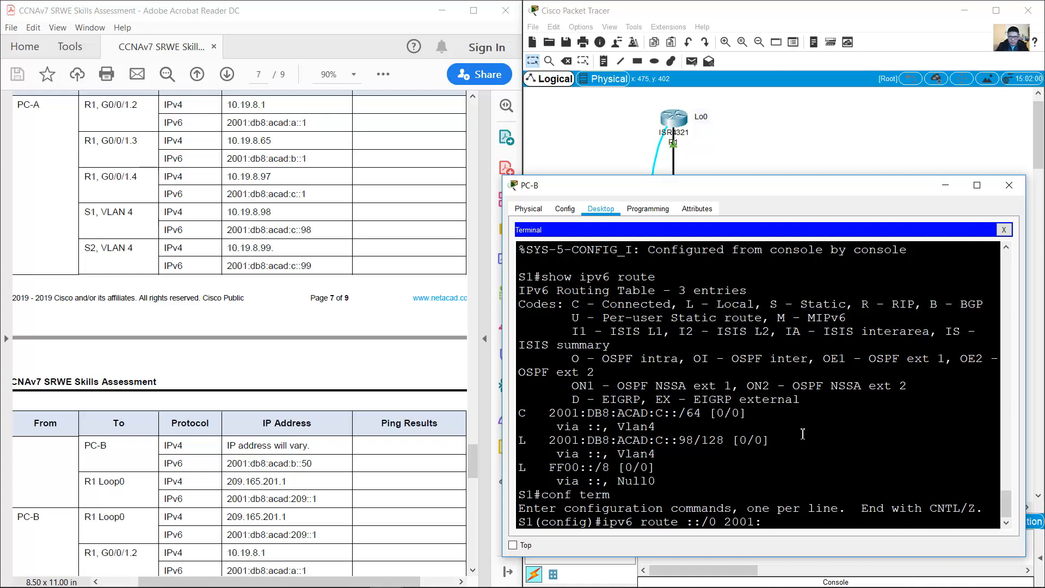
type("db9")
type(":Acad")
key("BackSpace")
key("BackSpace")
key("BackSpace")
key("BackSpace")
key("BackSpace")
type("a")
type("cad:c::1")
key("Return")
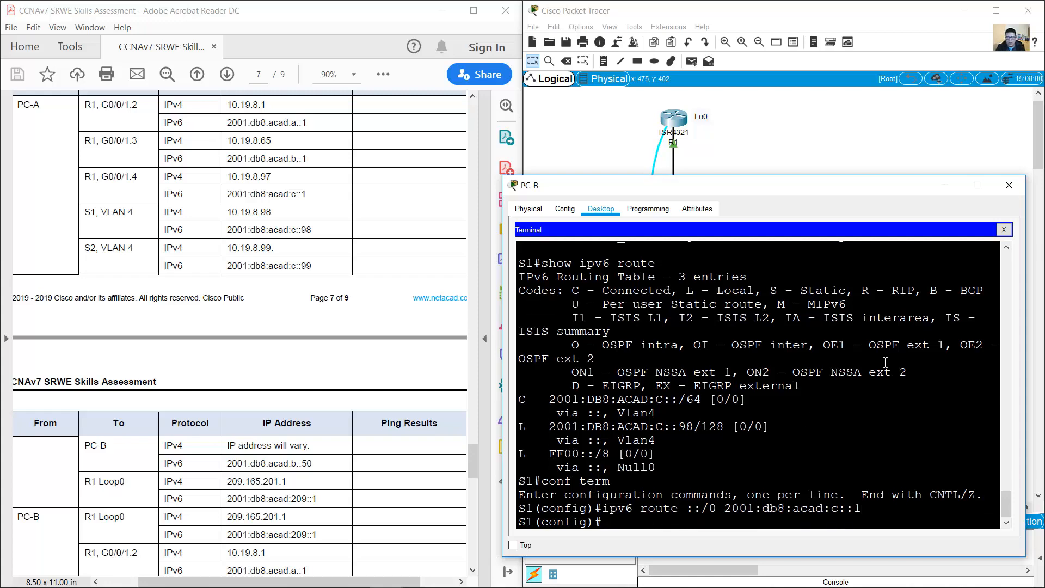
left_click(850, 142)
left_click(677, 313)
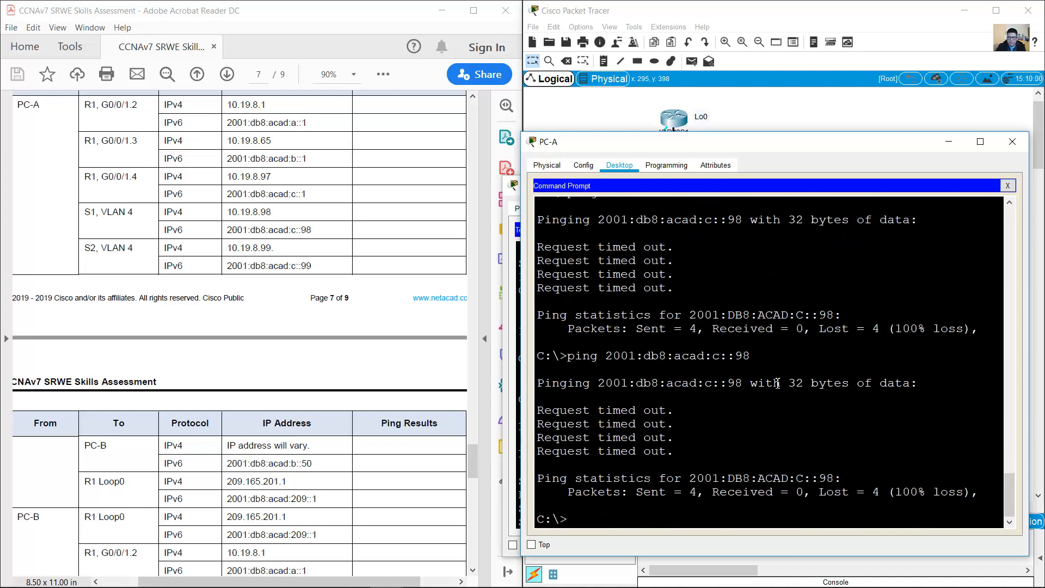
Step: Rerun PC-A's ping to S1 at 2001:db8:acad:c::98 after checking S1's row in the table
key("Up")
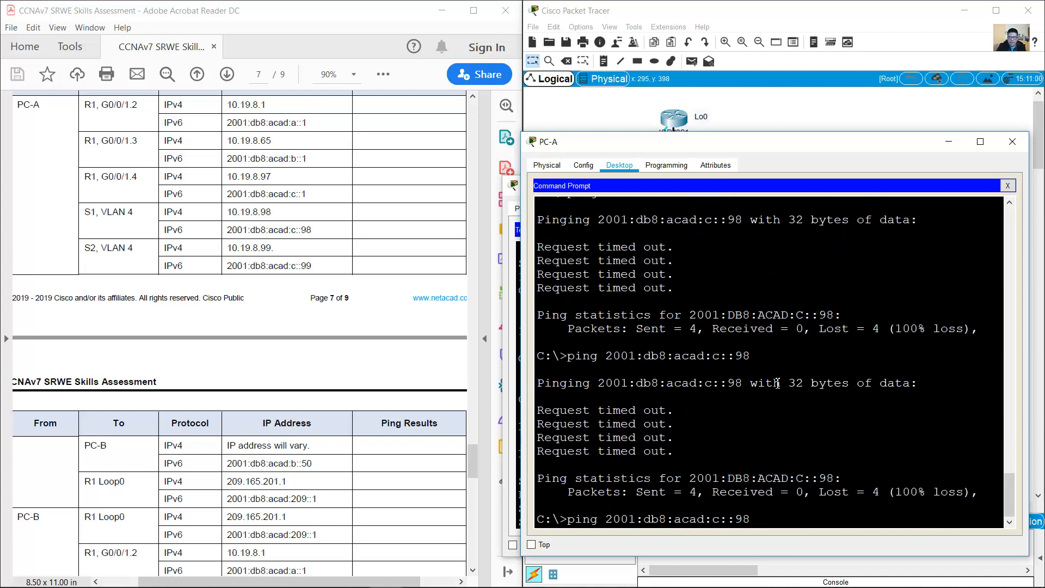
left_click(207, 245)
left_click(105, 245)
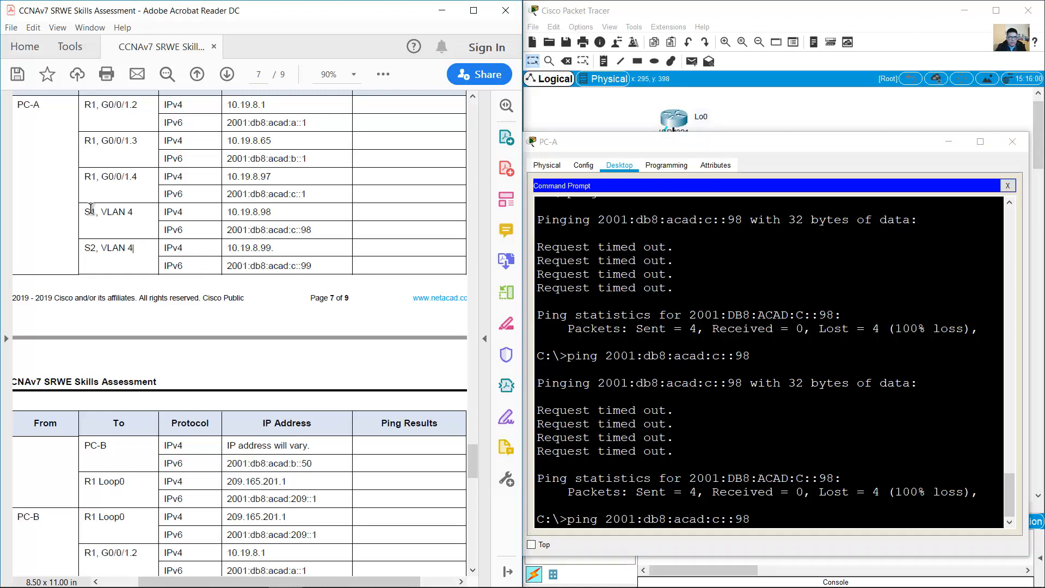
left_click_drag(90, 208, 218, 217)
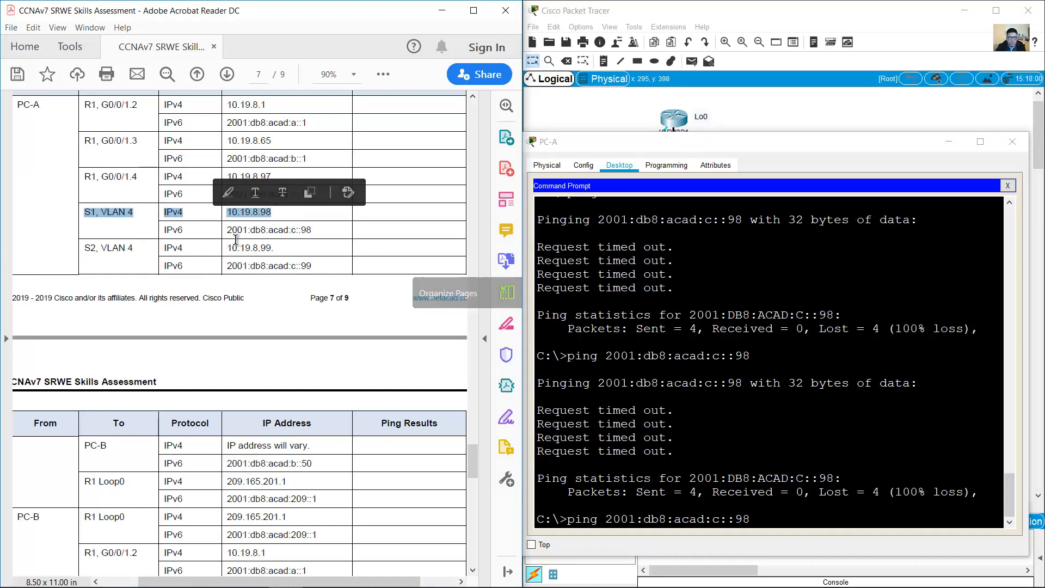
left_click(231, 218)
left_click_drag(88, 210, 271, 212)
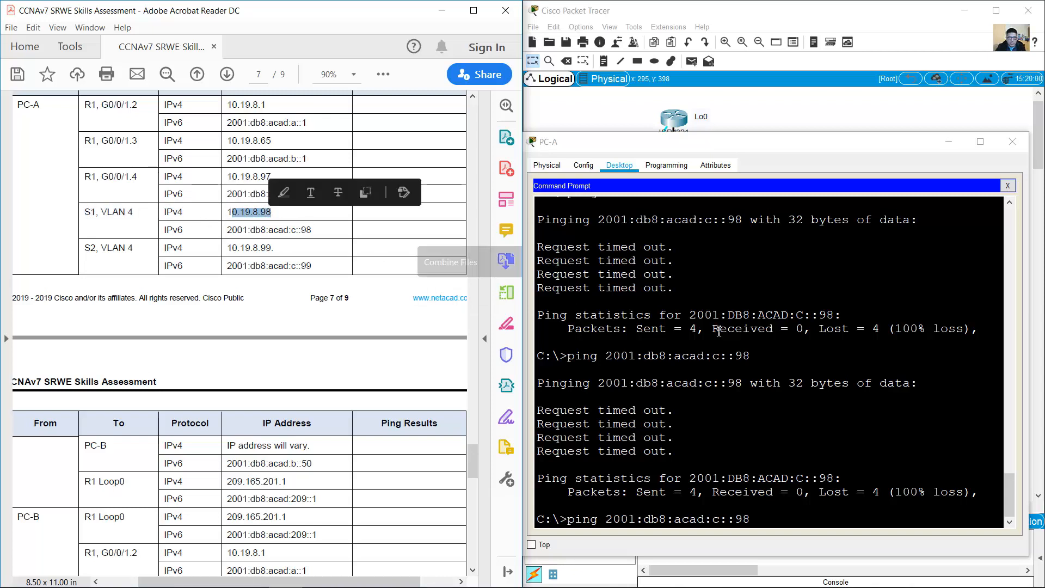
scroll(759, 402, "up", 3)
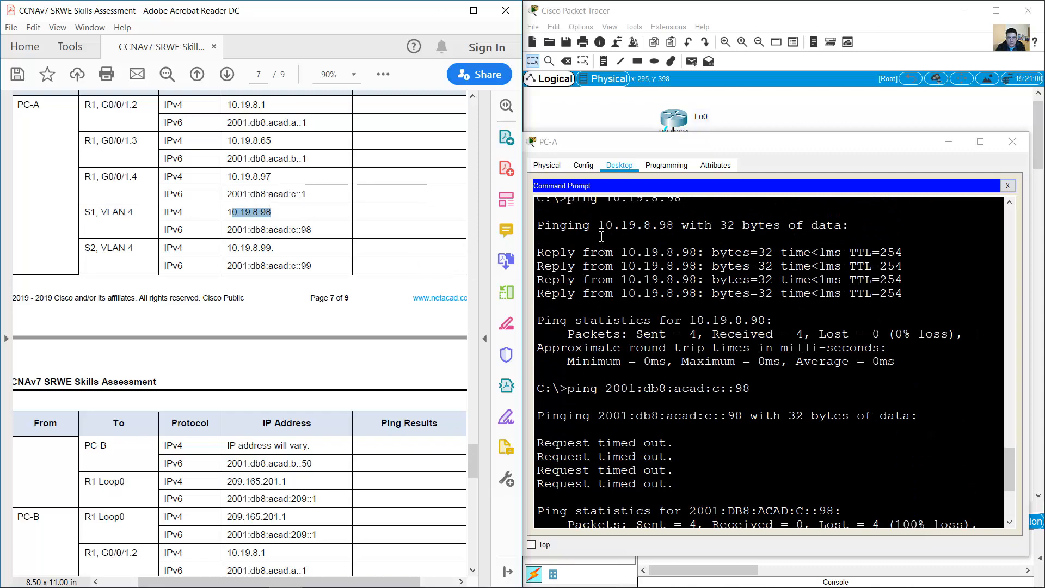
left_click_drag(851, 224, 607, 226)
scroll(728, 375, "down", 6)
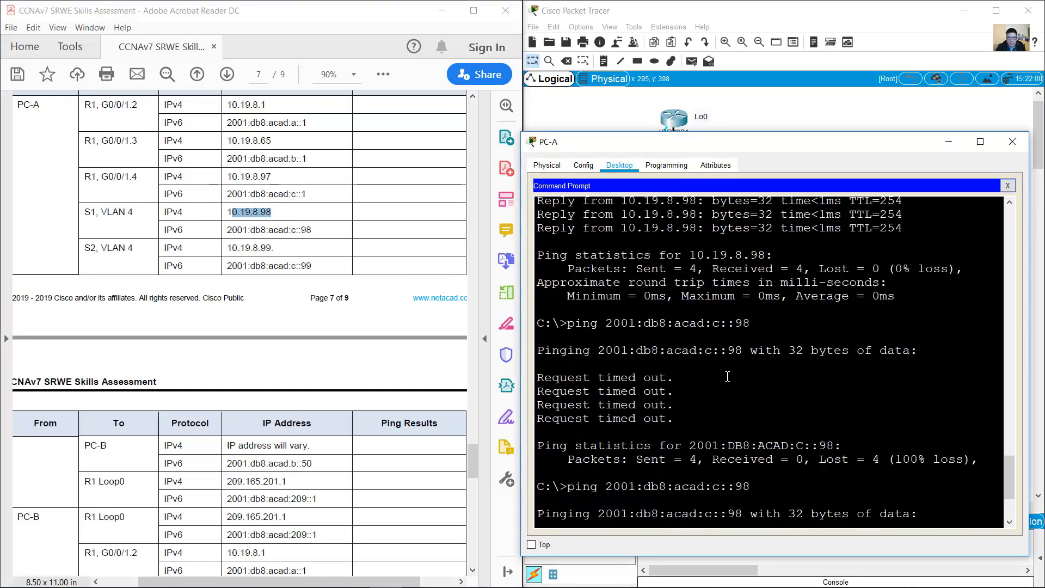
left_click_drag(232, 229, 306, 229)
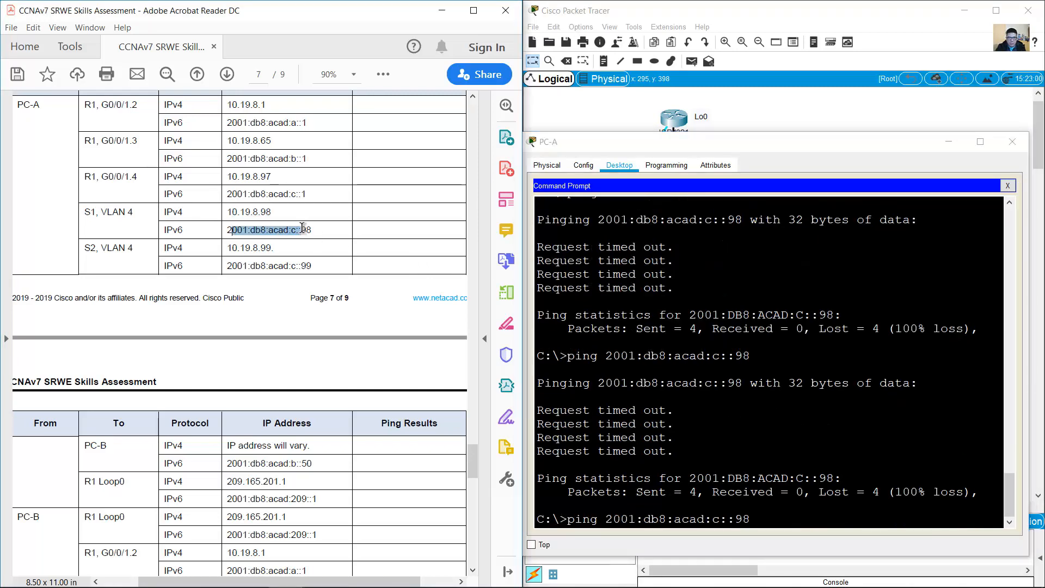
left_click_drag(85, 213, 132, 214)
left_click(260, 229)
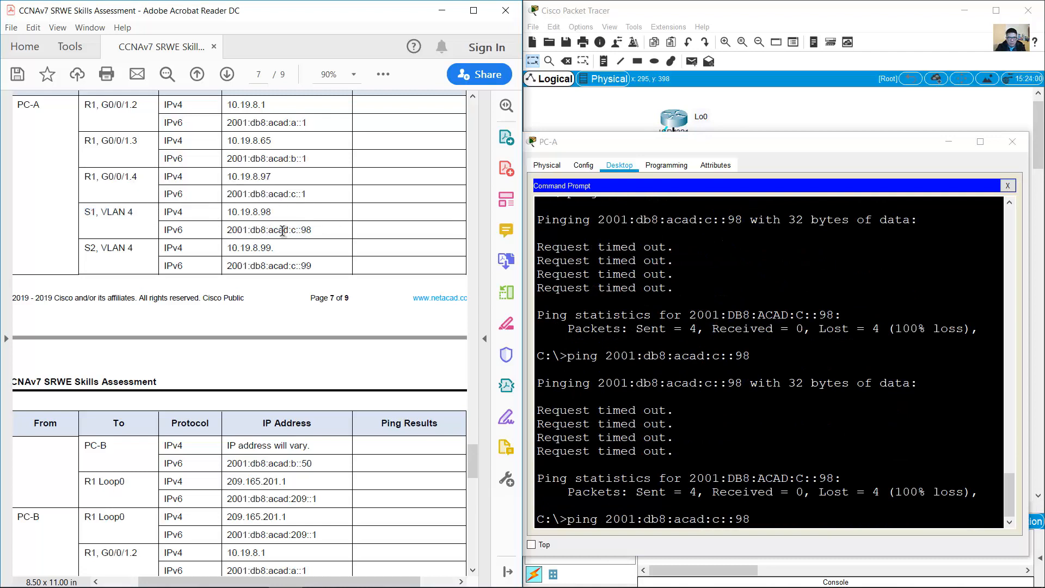
left_click(783, 361)
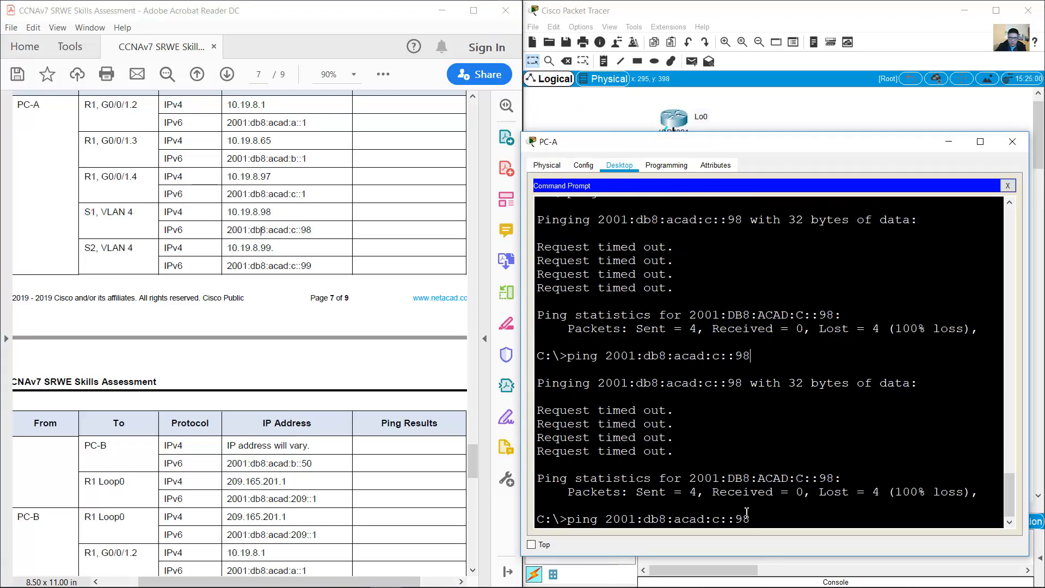
left_click_drag(755, 519, 606, 518)
left_click(784, 420)
key("Return")
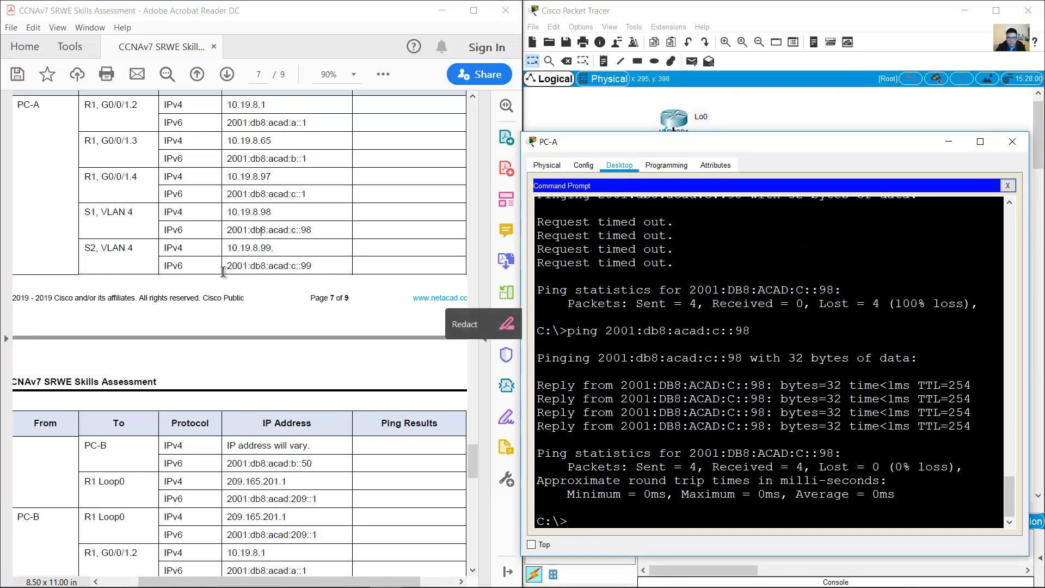
Step: Ping S2 at 10.19.8.99 twice, then ping S2's IPv6 address 2001:db8:acad:c::99
left_click(86, 247)
left_click_drag(86, 246, 366, 263)
left_click(762, 335)
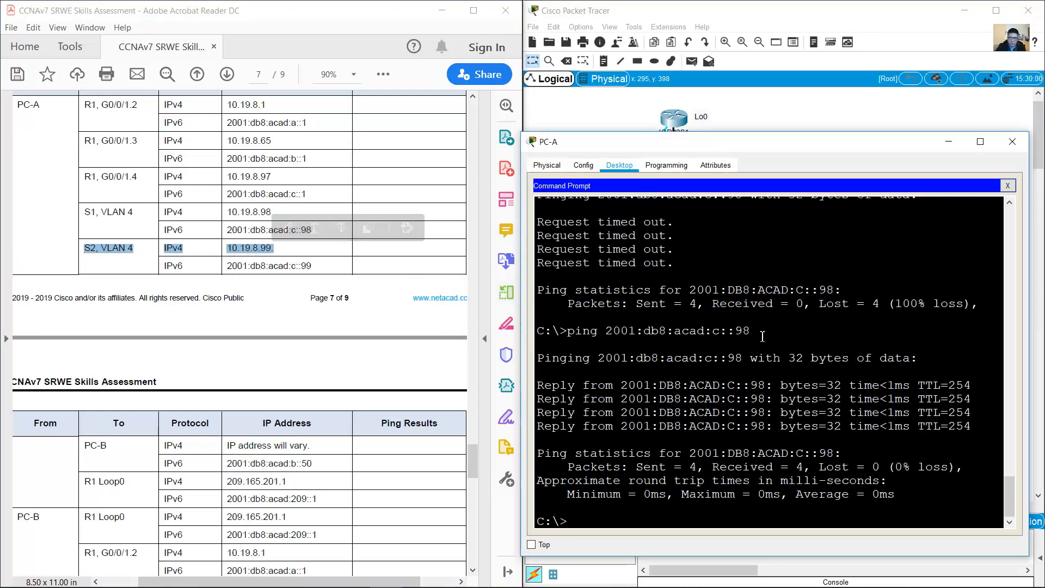
type("ping 10.19.8.98")
key("BackSpace")
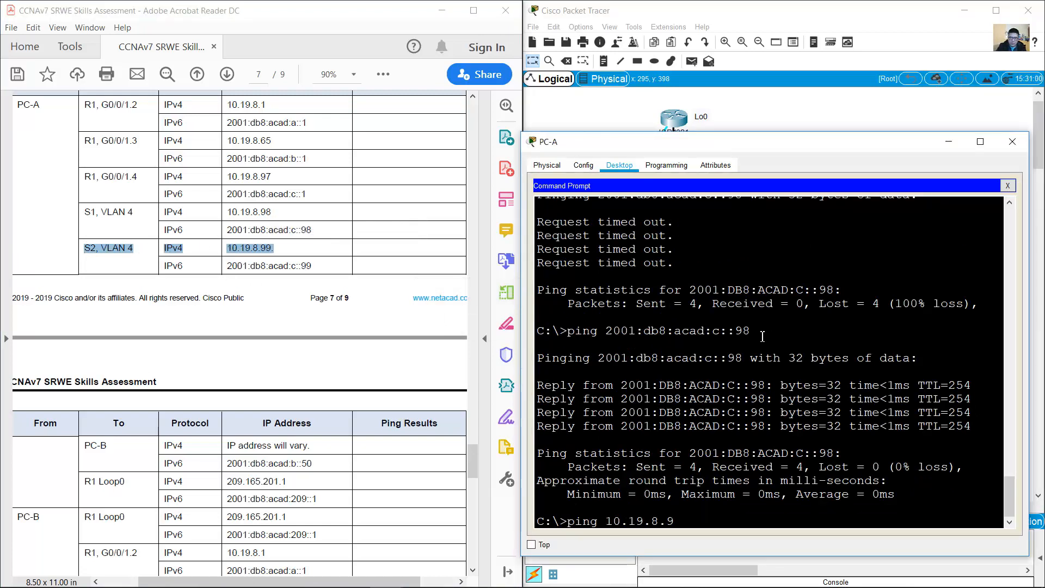
type("9")
key("Return")
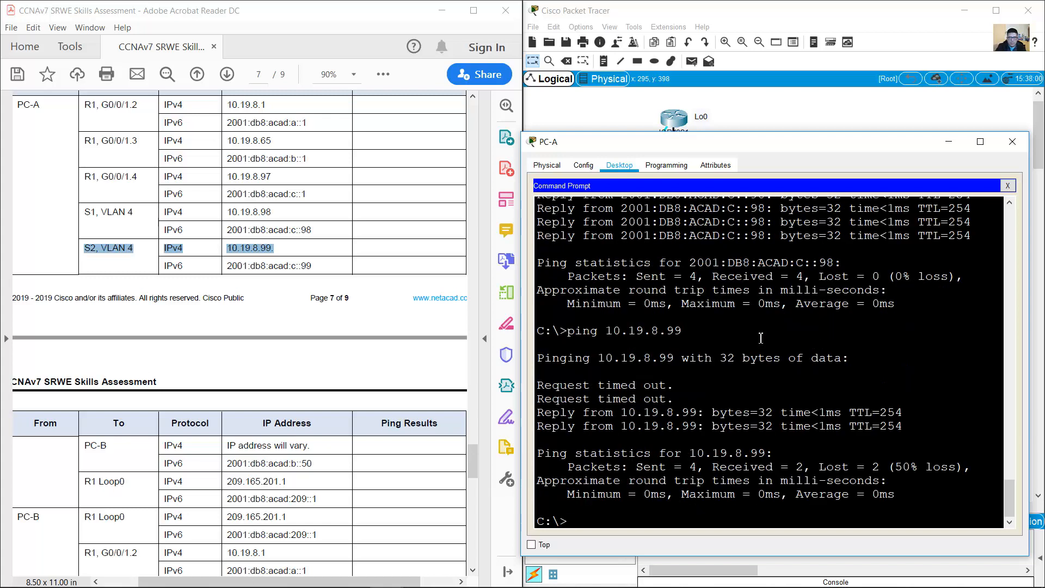
key("Up")
key("Return")
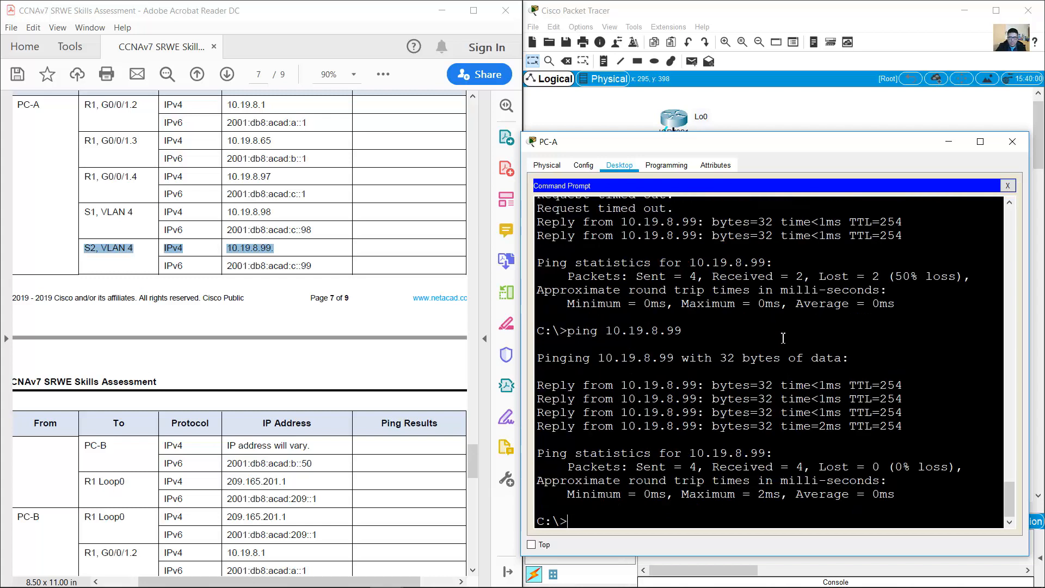
type("ping 2001:db8:acad:c::98")
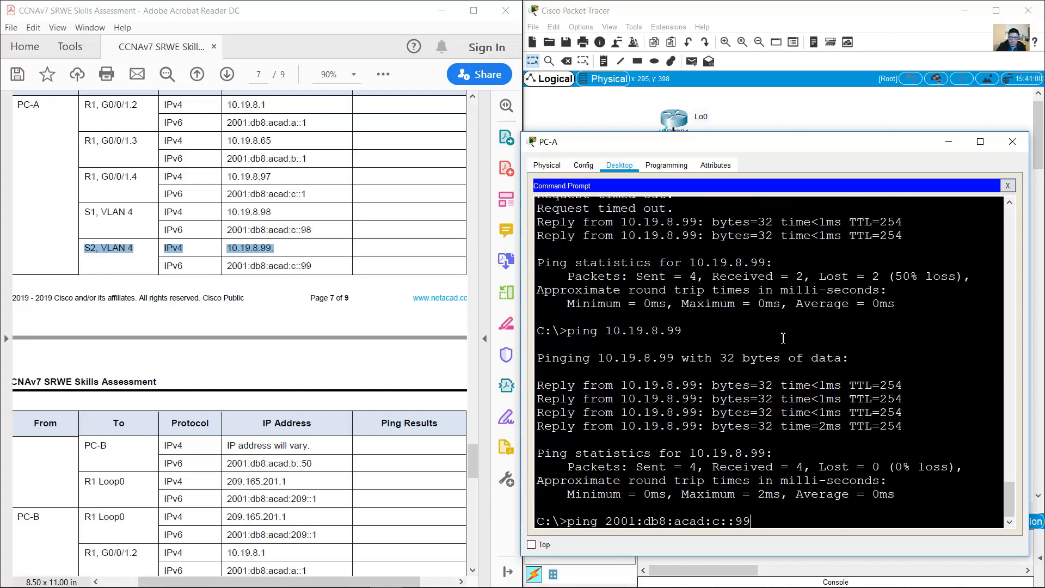
key("Return")
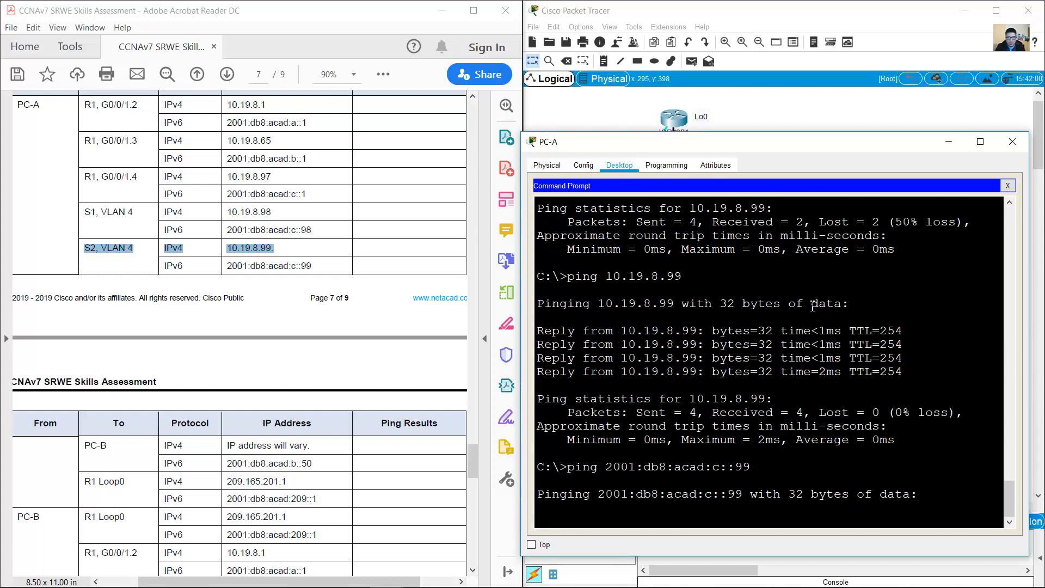
left_click_drag(815, 143, 332, 72)
Step: Move PC-B's console cable to S2's Console port and open a new terminal session
left_click(746, 326)
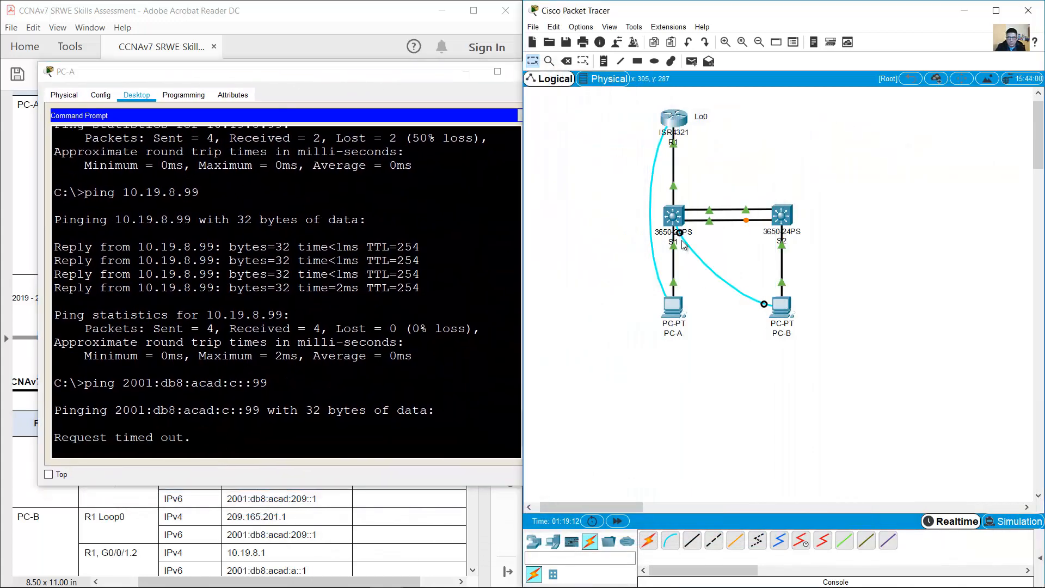
left_click(780, 216)
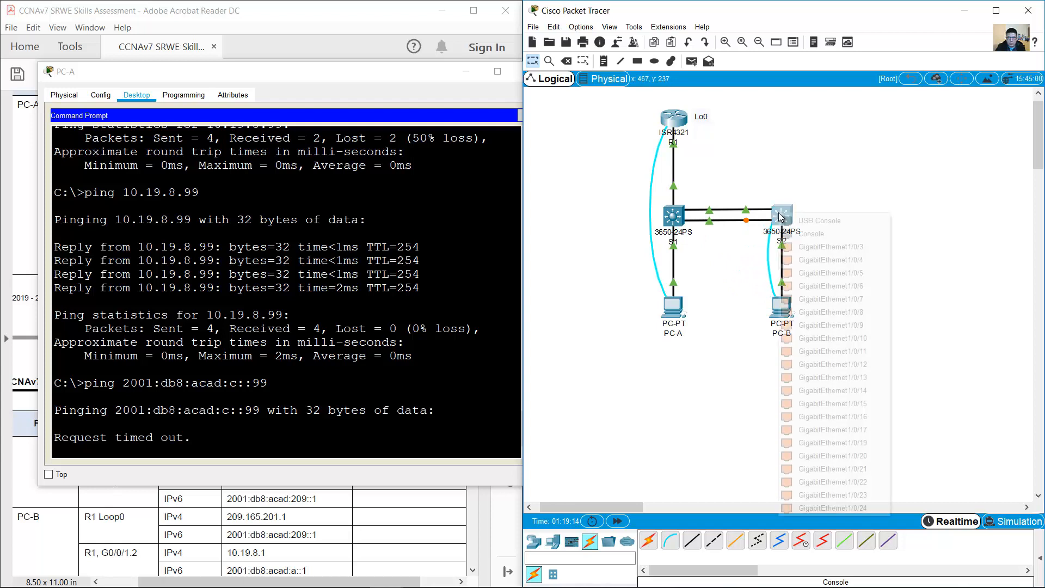
left_click(810, 233)
left_click(782, 310)
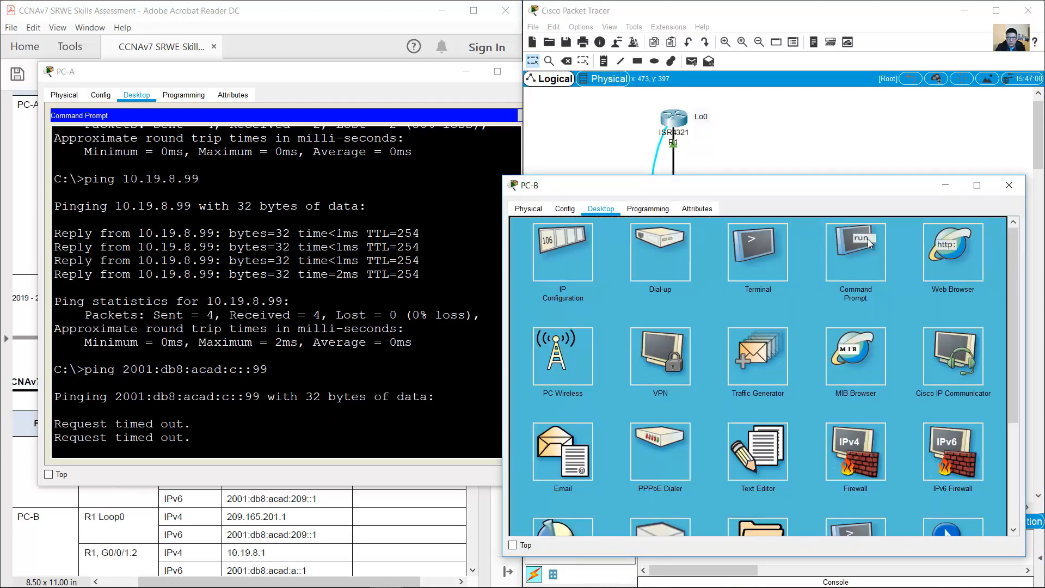
left_click(1003, 229)
left_click(764, 256)
left_click(977, 340)
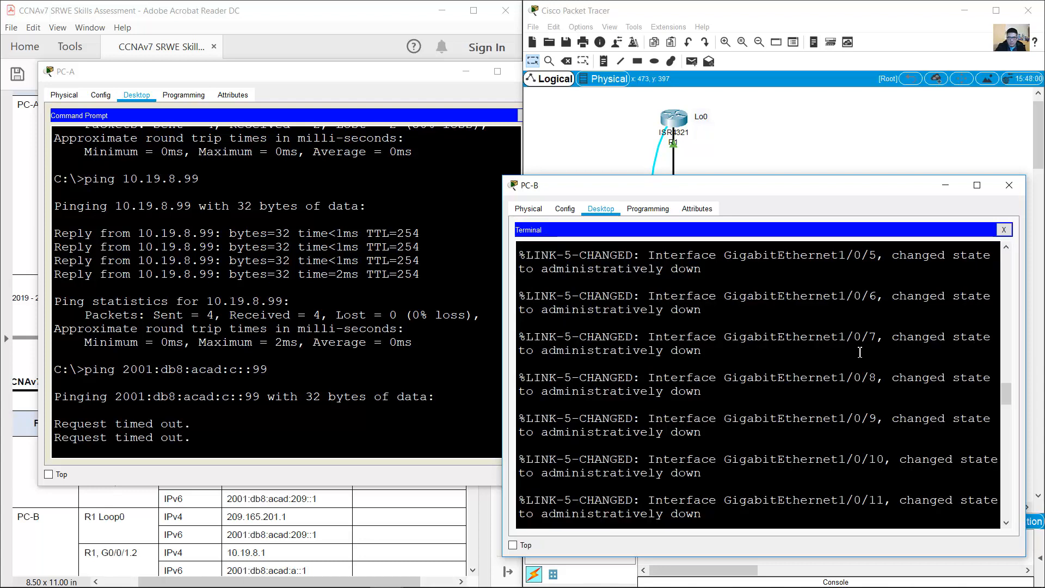
Step: Log in to S2 with the console password, enable, and add ipv6 route ::/0 via 2001:db8:acad:c::1
key("Return")
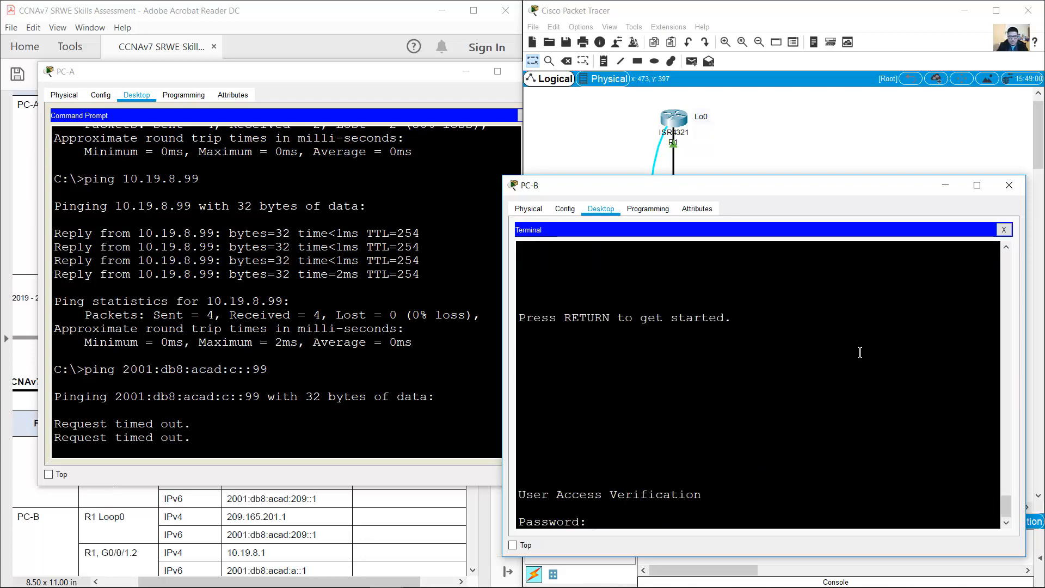
type("cisco")
key("Return")
type("en")
key("Return")
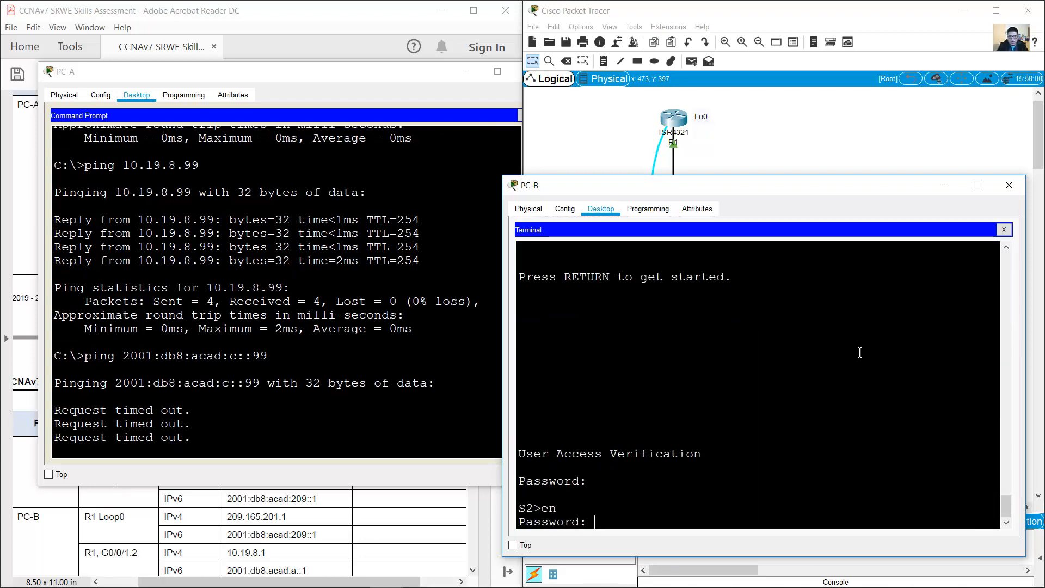
key("Return")
type("c")
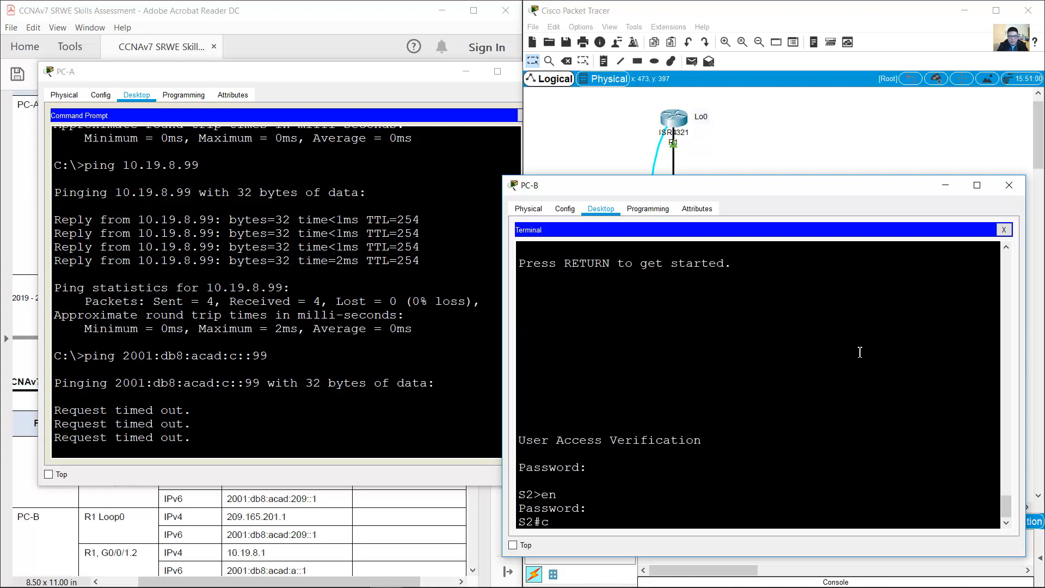
type("onf term")
key("Return")
type("ip r")
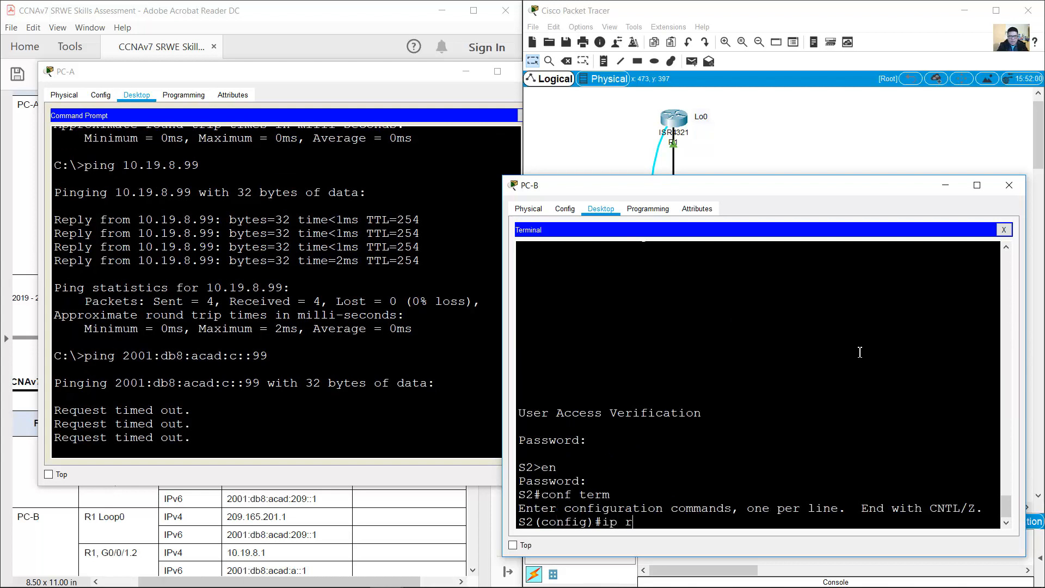
key("BackSpace")
key("BackSpace")
type("v6 route ::/0")
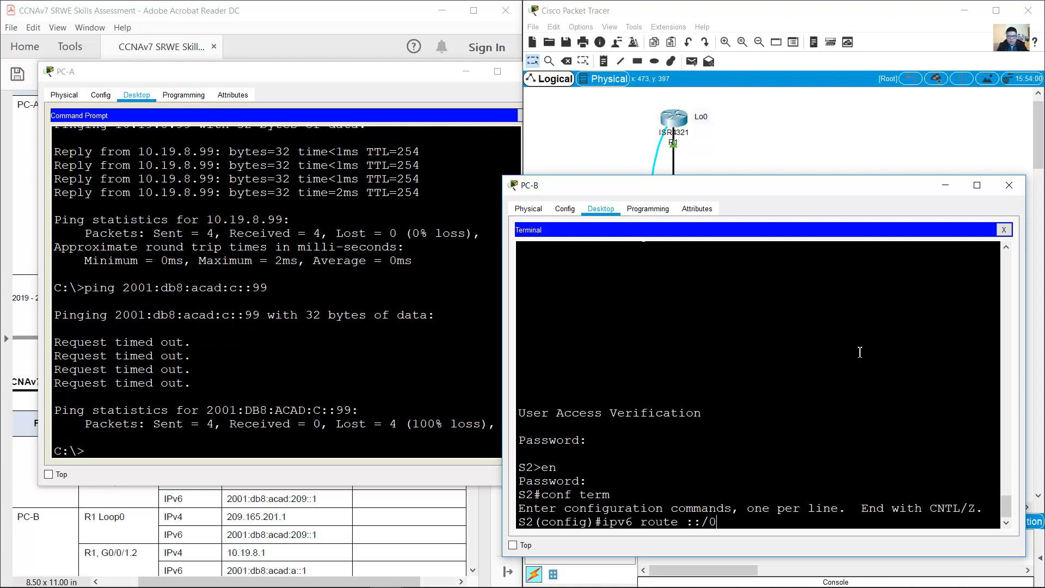
type(" 2001:db8:acad:c::1")
key("Return")
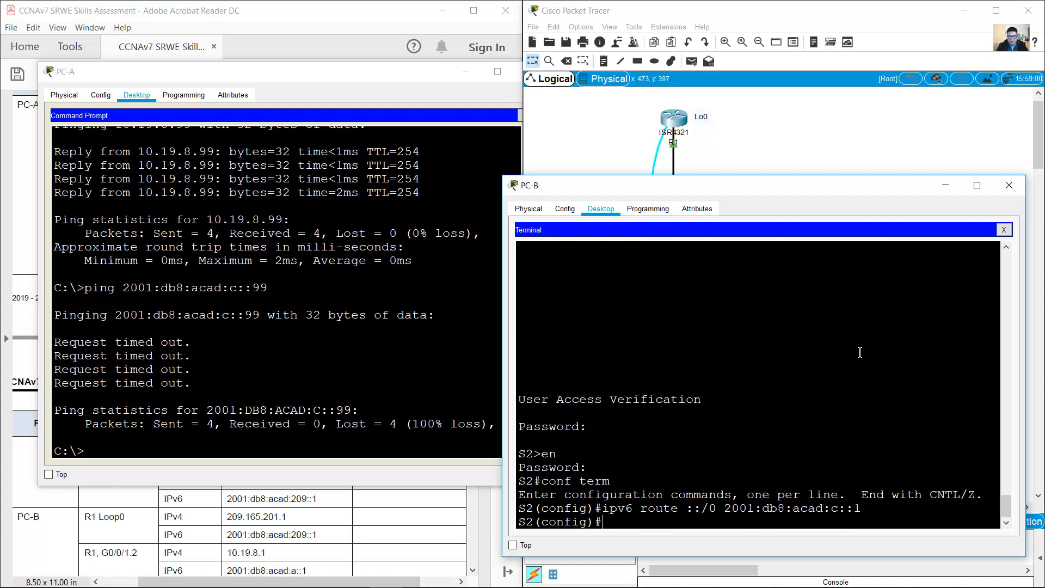
Step: Rerun PC-A's ping to 2001:db8:acad:c::99 and locate PC-B's row in the ping table
left_click(946, 186)
left_click_drag(388, 71, 878, 159)
key("Up")
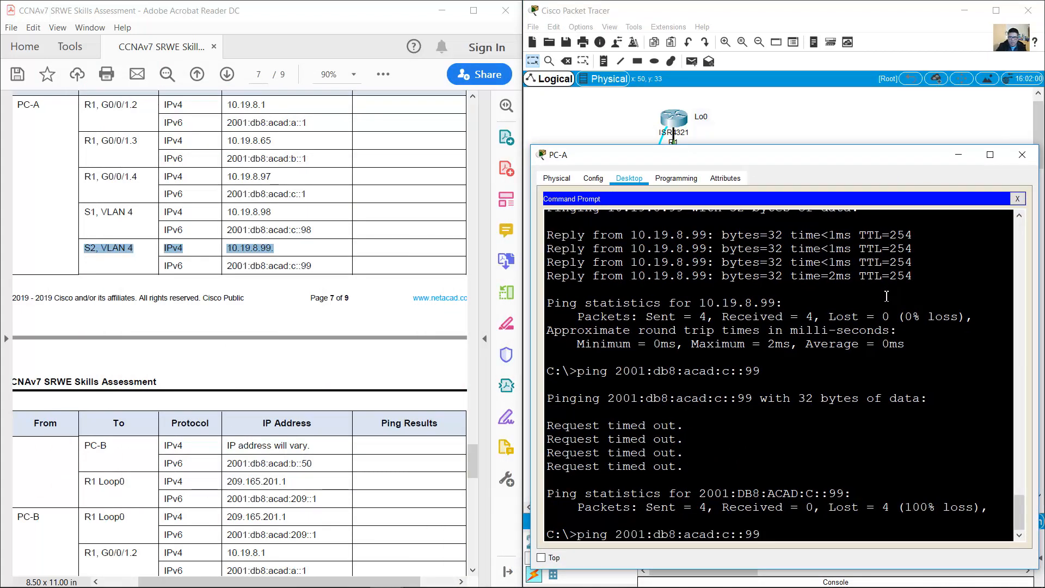
key("Return")
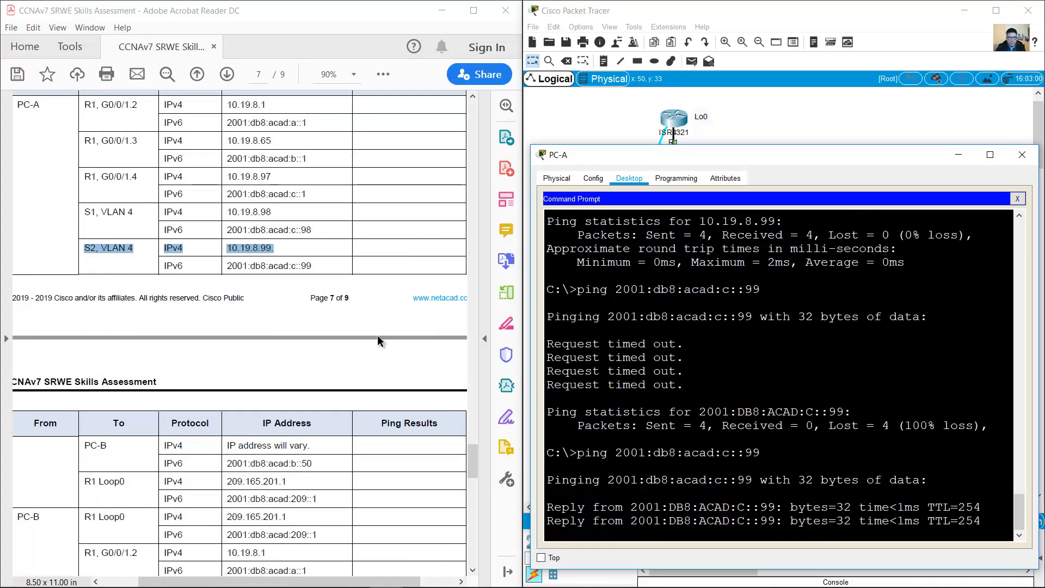
left_click_drag(163, 265, 319, 266)
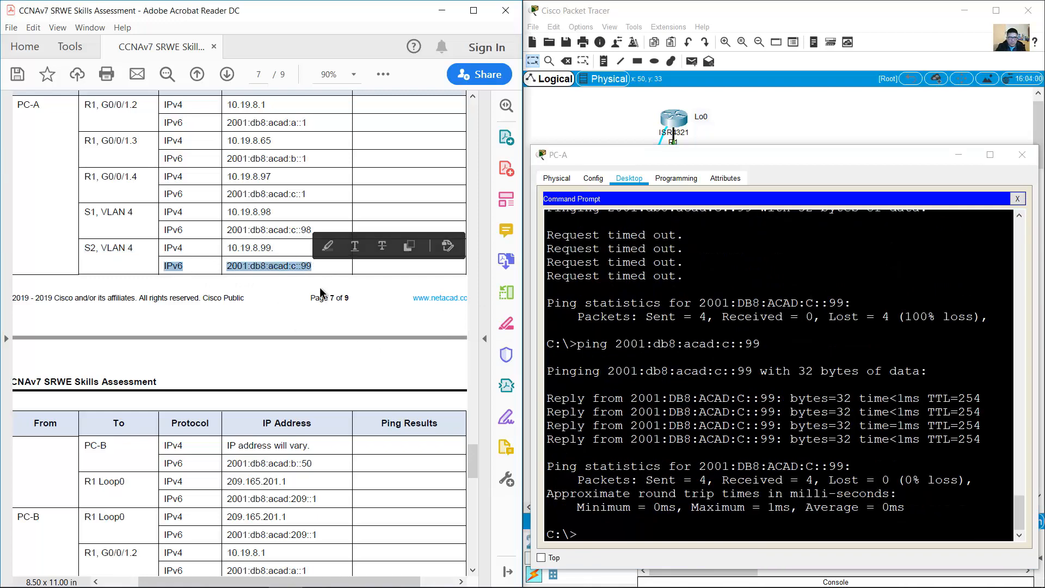
scroll(319, 269, "down", 4)
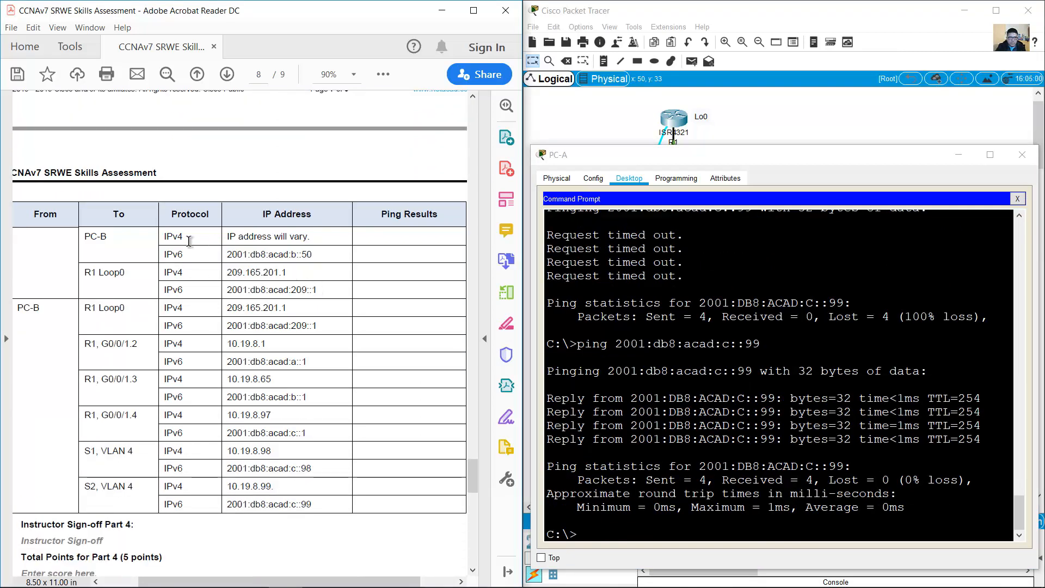
left_click_drag(87, 239, 311, 239)
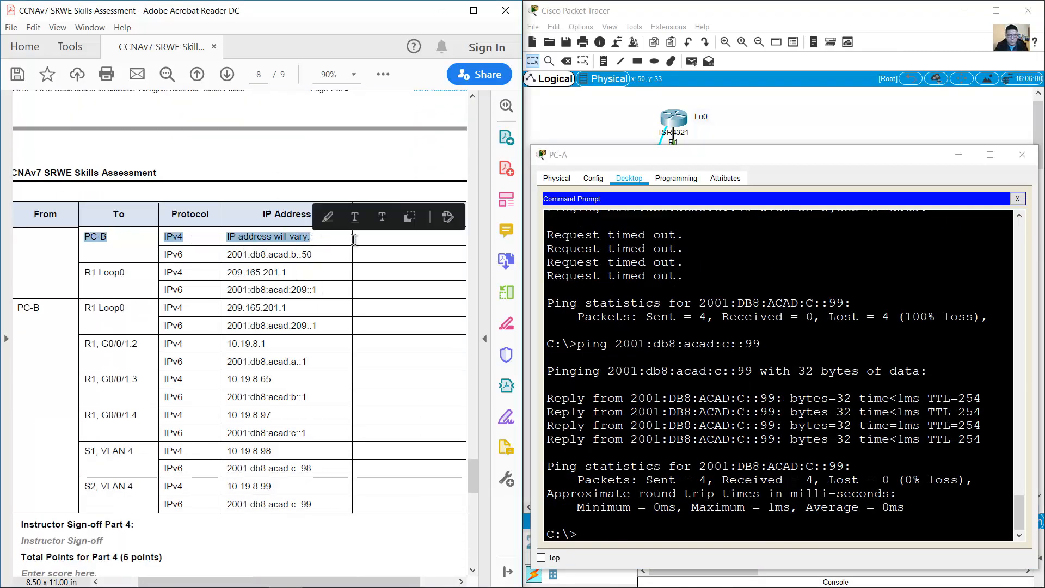
Step: Read PC-B's IPv4 address in IP Configuration, then ping 10.19.8.85 from PC-A
left_click(843, 133)
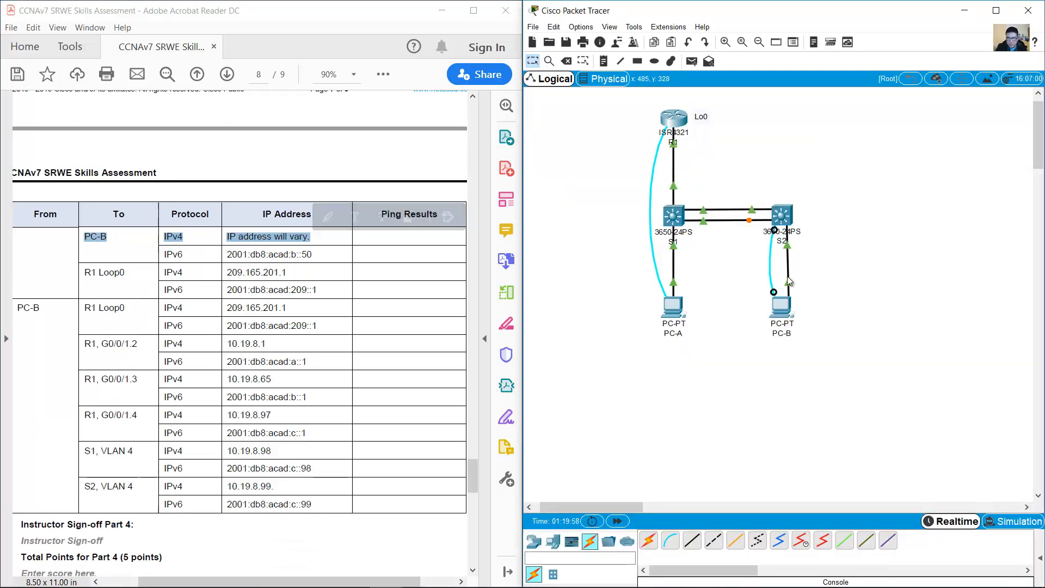
left_click(782, 308)
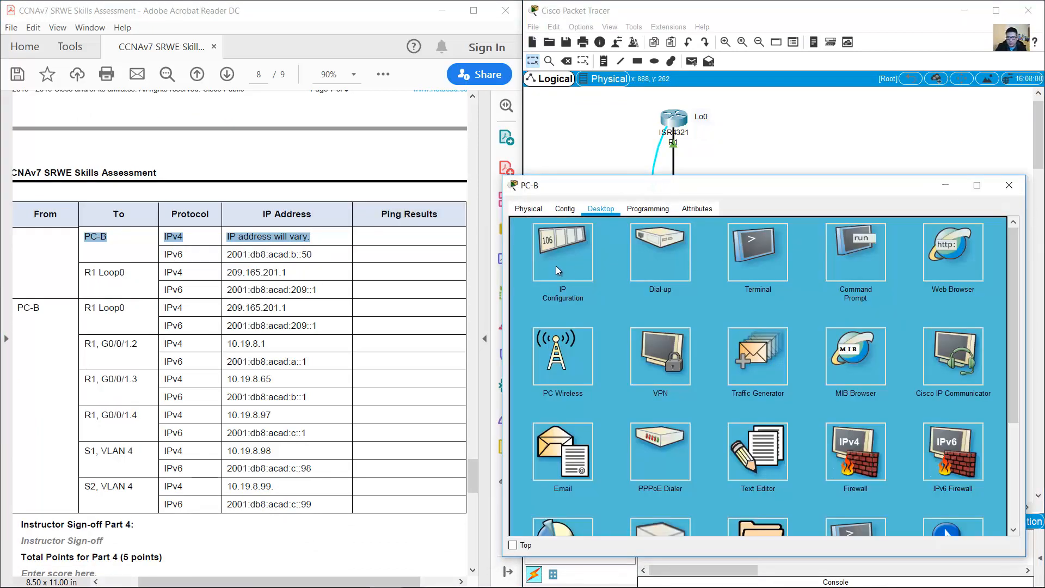
left_click(557, 266)
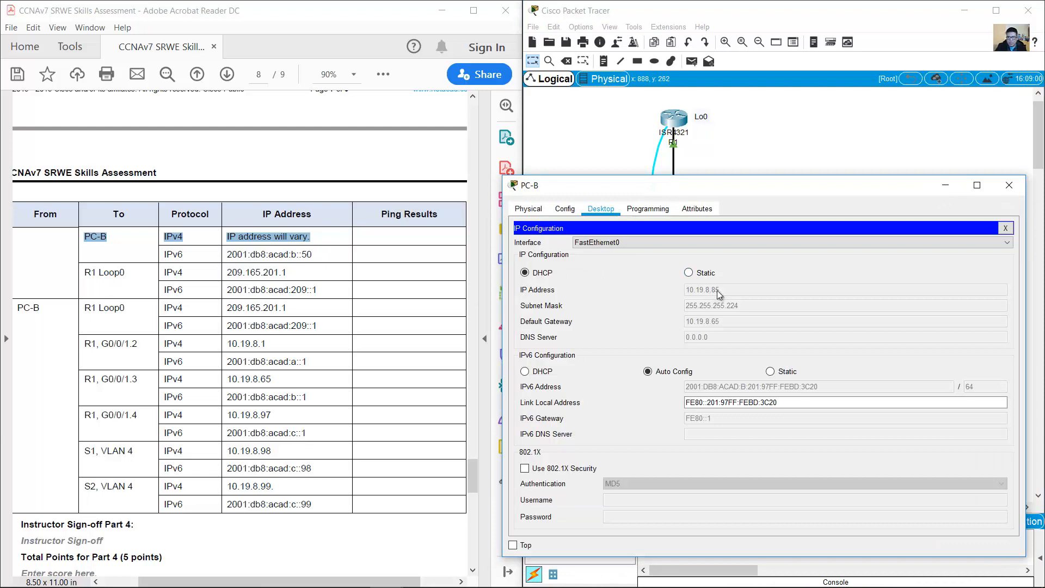
left_click(1008, 185)
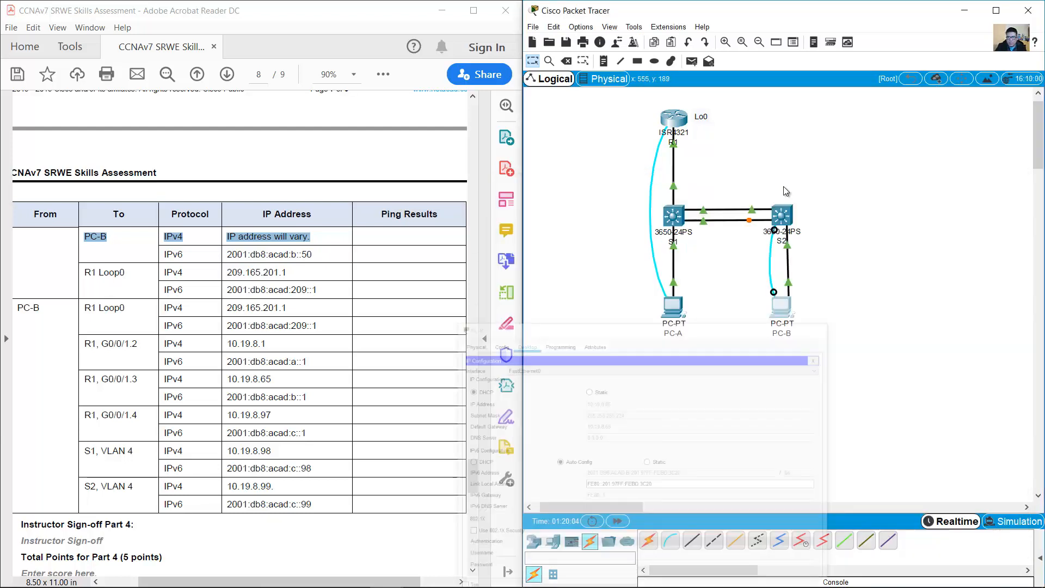
left_click(778, 306)
type("ping 10.19.8.99")
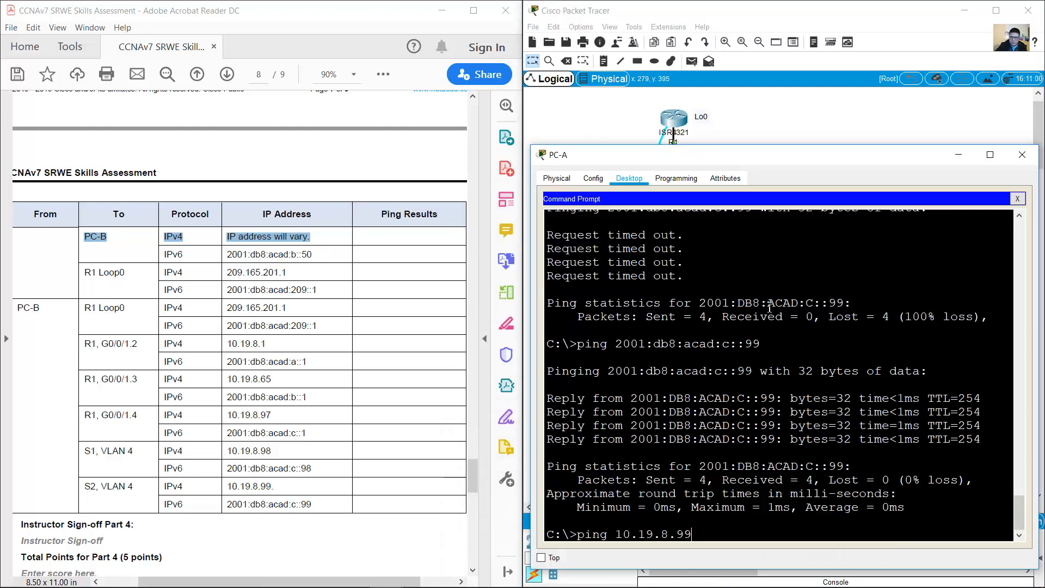
key("BackSpace")
key("BackSpace")
type("85")
key("Return")
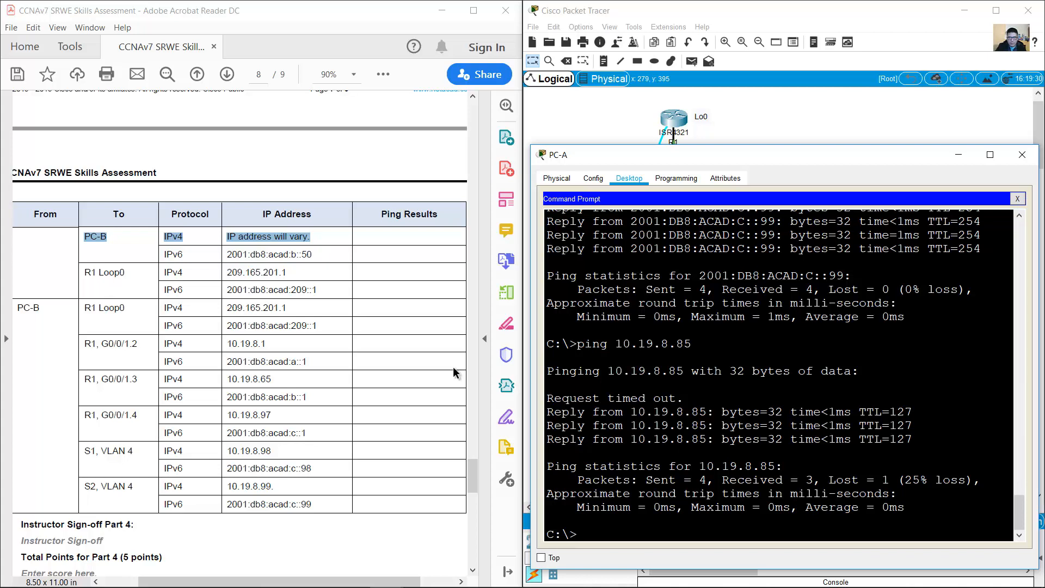
left_click_drag(173, 254, 321, 256)
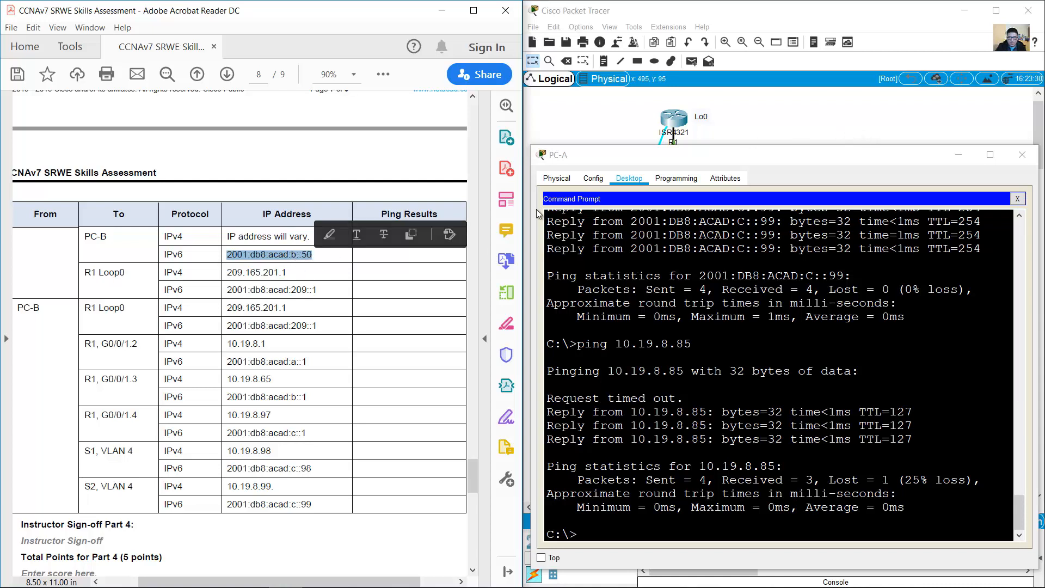
Step: In PC-B's IP Configuration choose IPv6 Static: 2001:db8:acad:b::50, prefix 64, gateway fe80::1
left_click(761, 126)
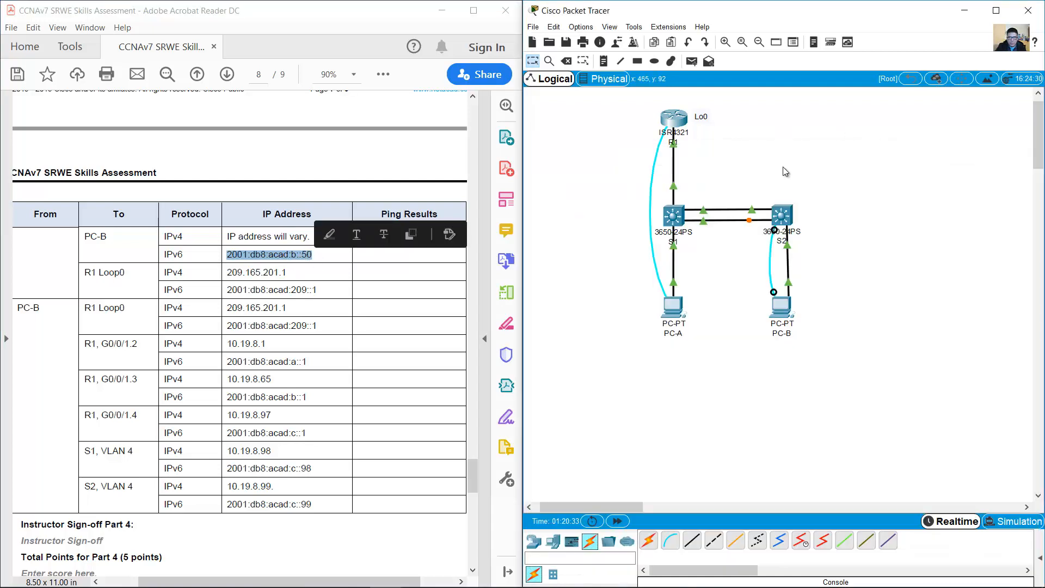
left_click(787, 314)
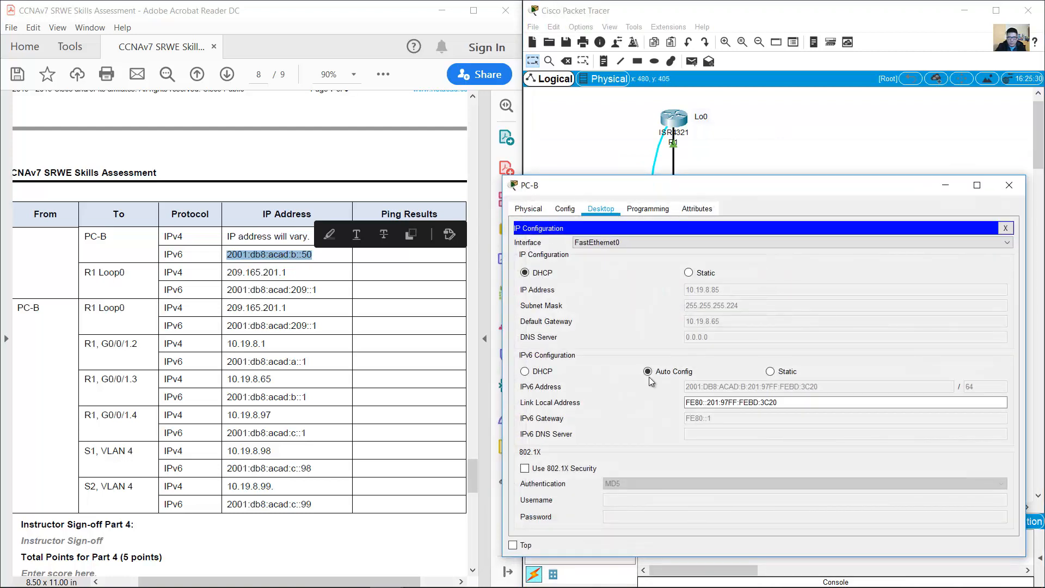
left_click(770, 371)
left_click(751, 386)
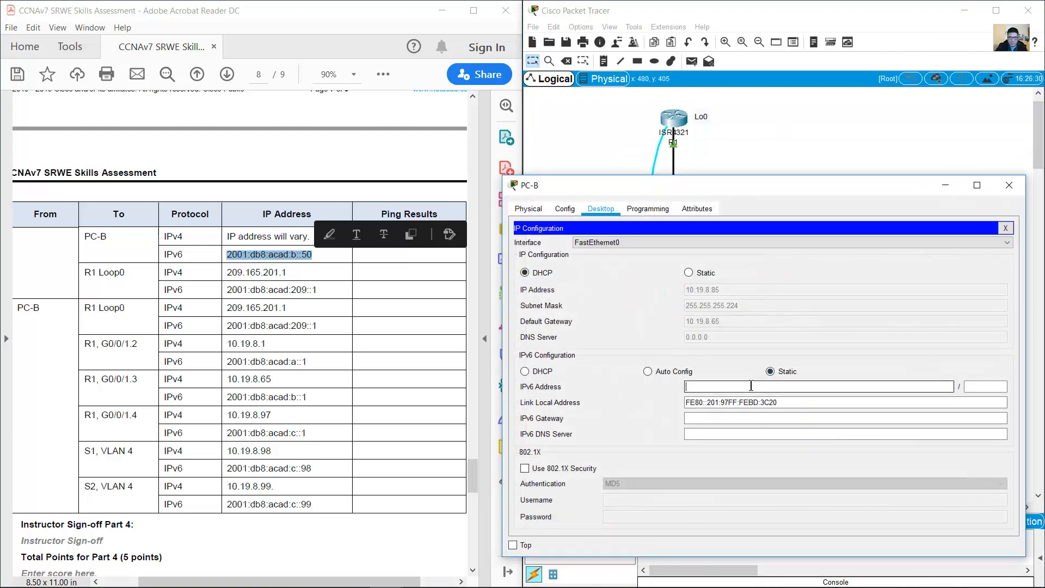
type("2001:db8:acad:b::50")
left_click(985, 386)
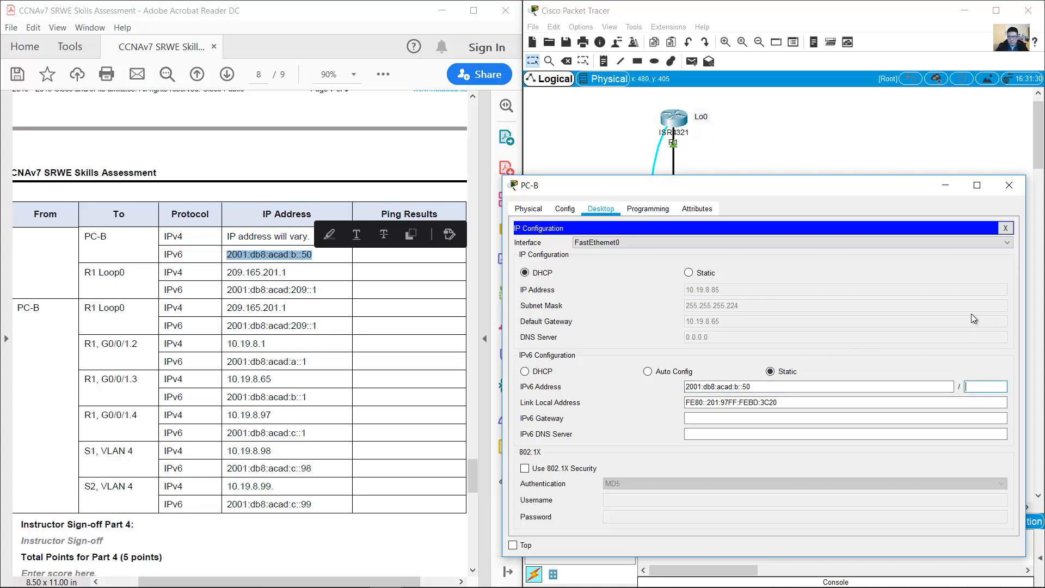
type("64")
key("Tab")
key("Tab")
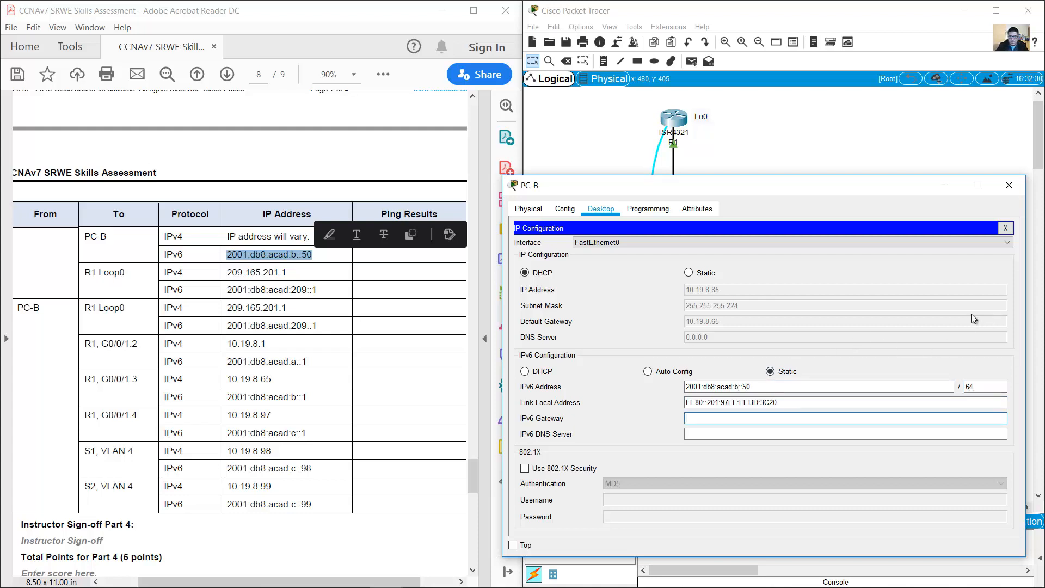
type("fe80::1")
Step: Ping PC-B's new IPv6 address 2001:db8:acad:b::50 from PC-A
left_click(946, 186)
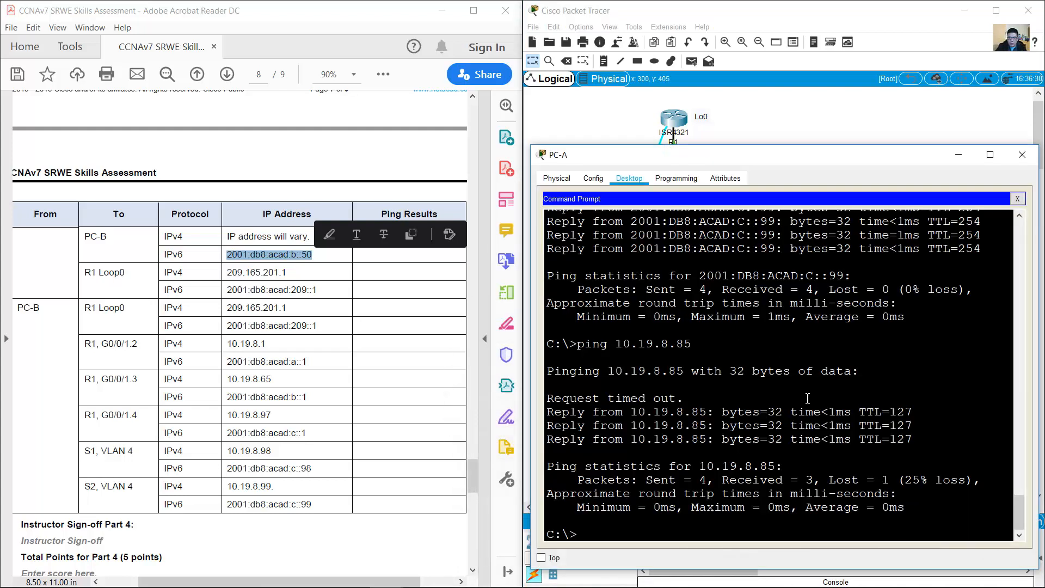
key("Up")
key("Up")
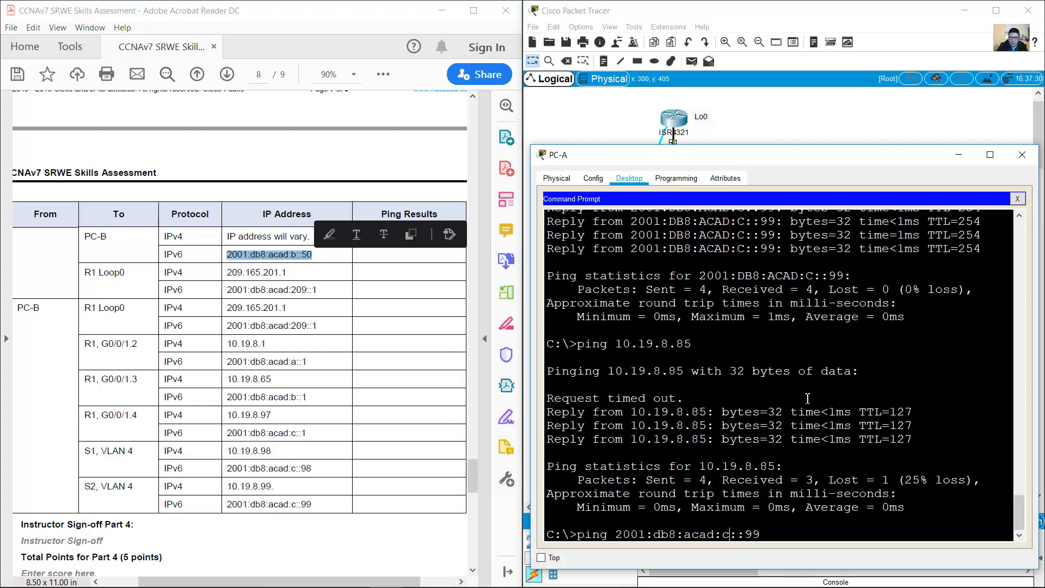
key("BackSpace")
type("b::50")
key("Return")
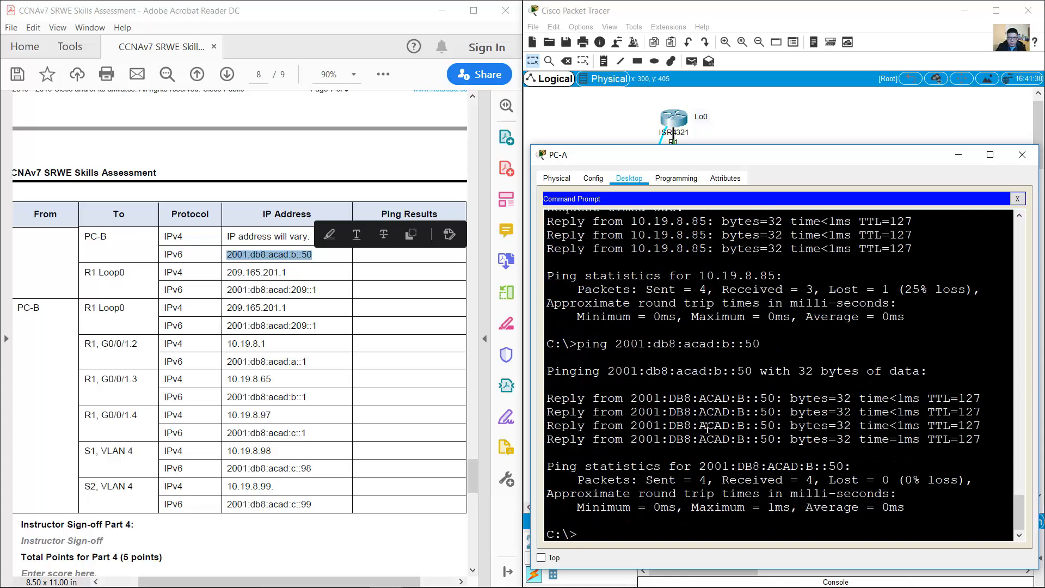
Step: Ping R1 Loop0 at 209.165.201.1 and 2001:db8:acad:209::1, then close PC-A's command prompt
left_click_drag(83, 272, 288, 275)
left_click(869, 416)
type("p")
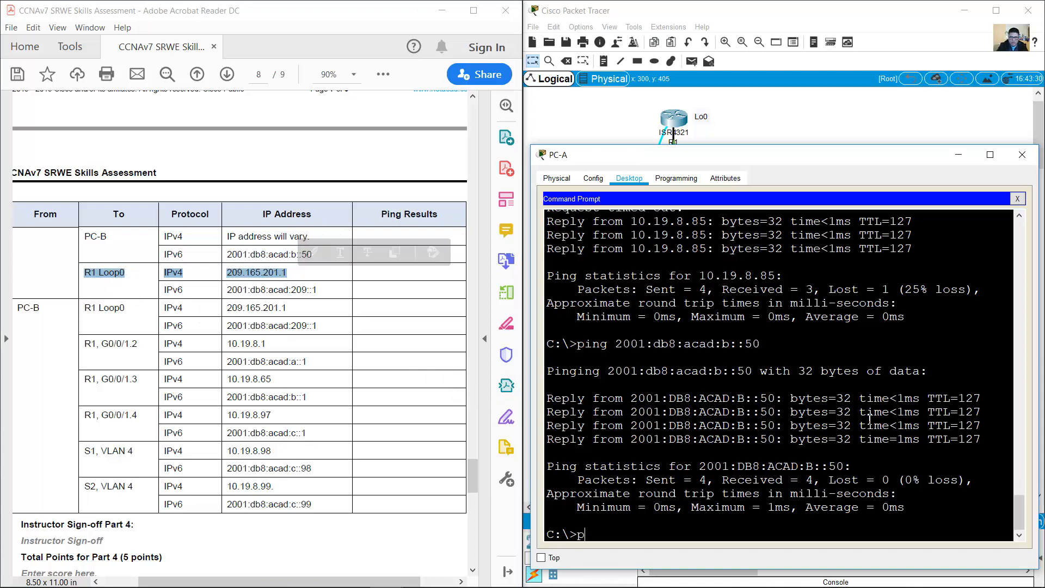
type("ing 209.165.201.1")
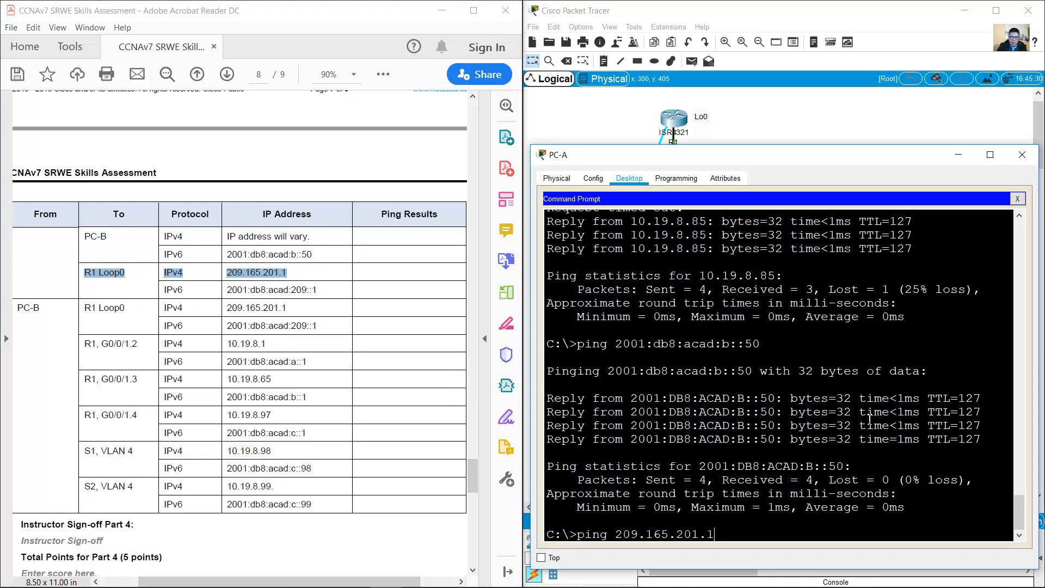
key("Return")
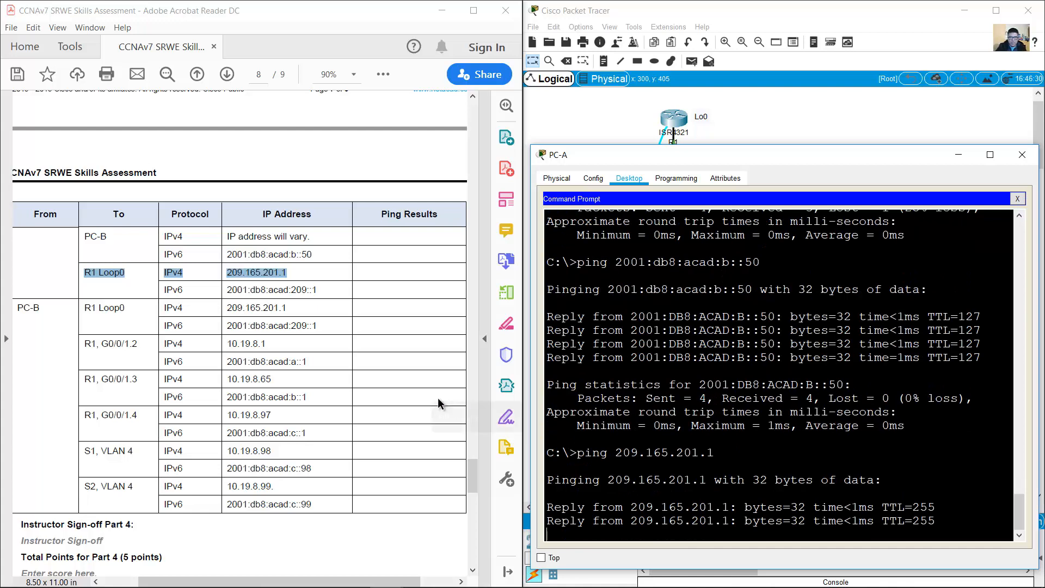
left_click_drag(324, 289, 232, 289)
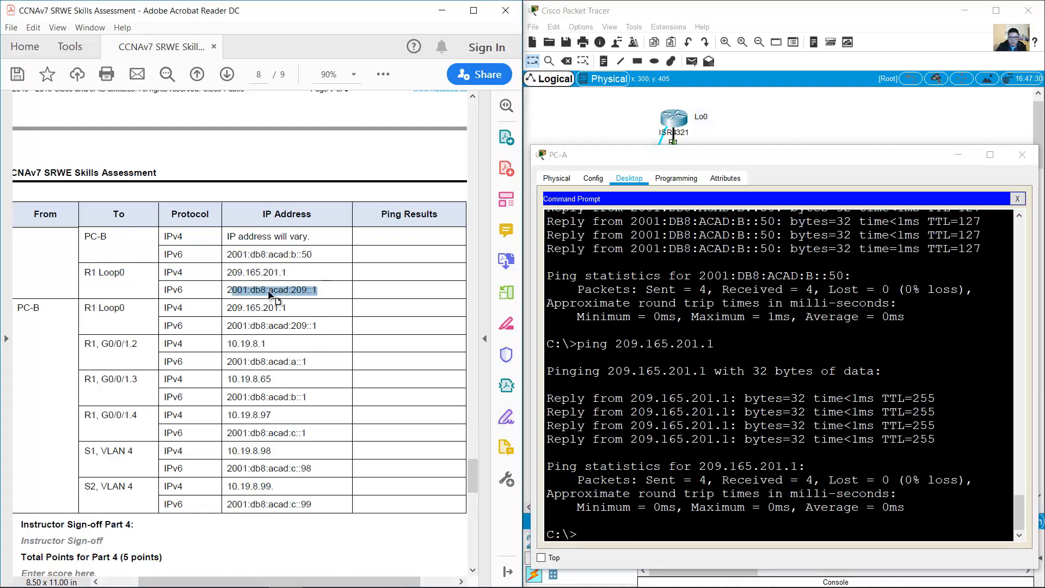
key("Up")
key("Up")
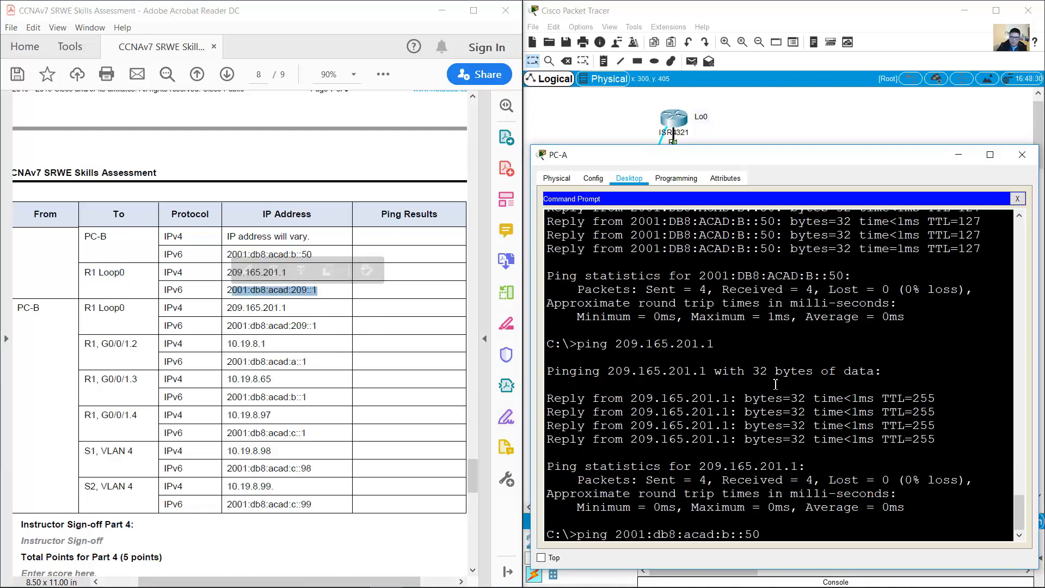
key("BackSpace")
key("BackSpace")
key("BackSpace")
key("BackSpace")
type("209")
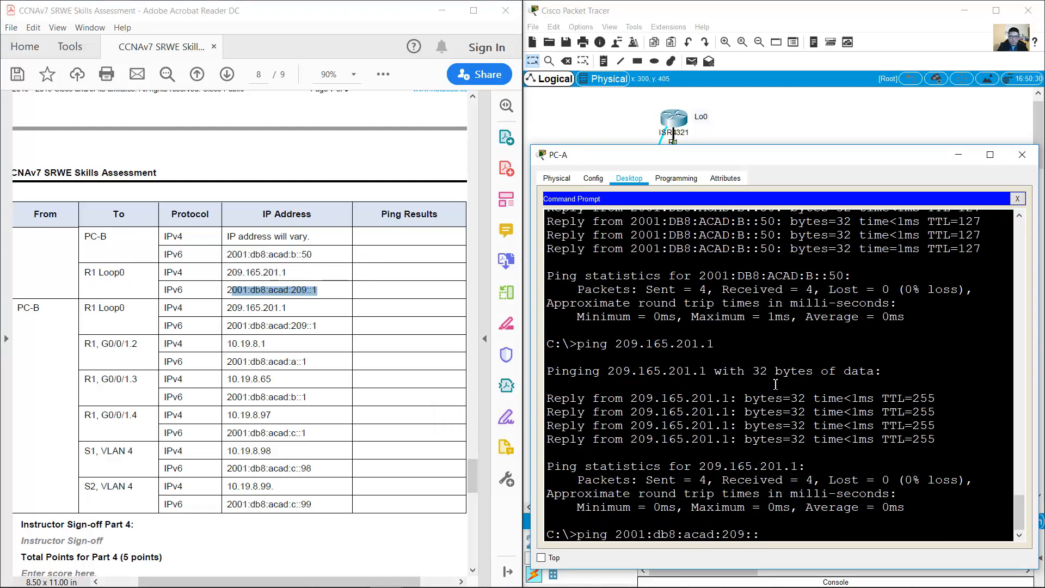
type("::1")
key("Return")
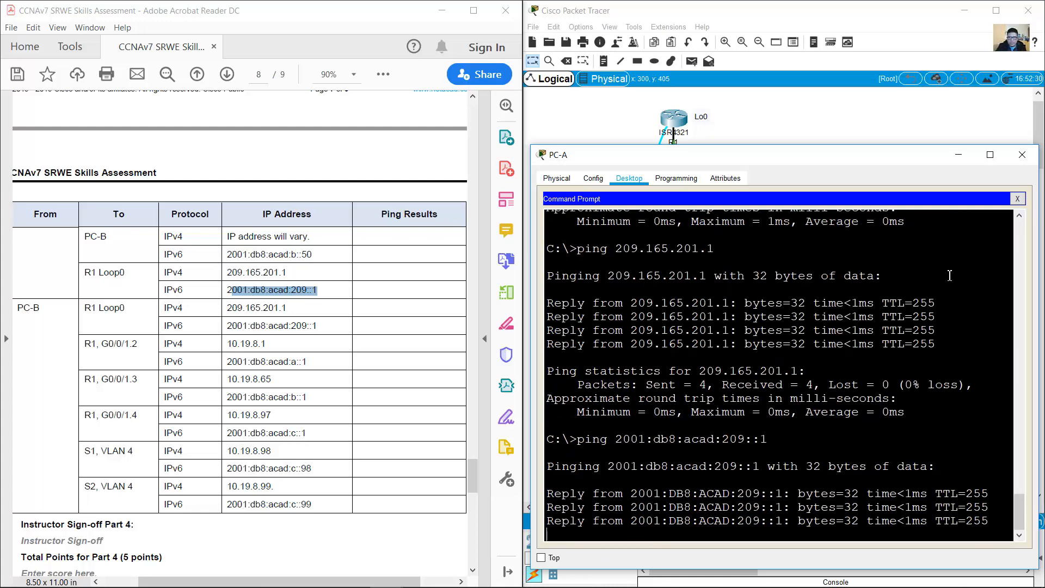
left_click(1017, 198)
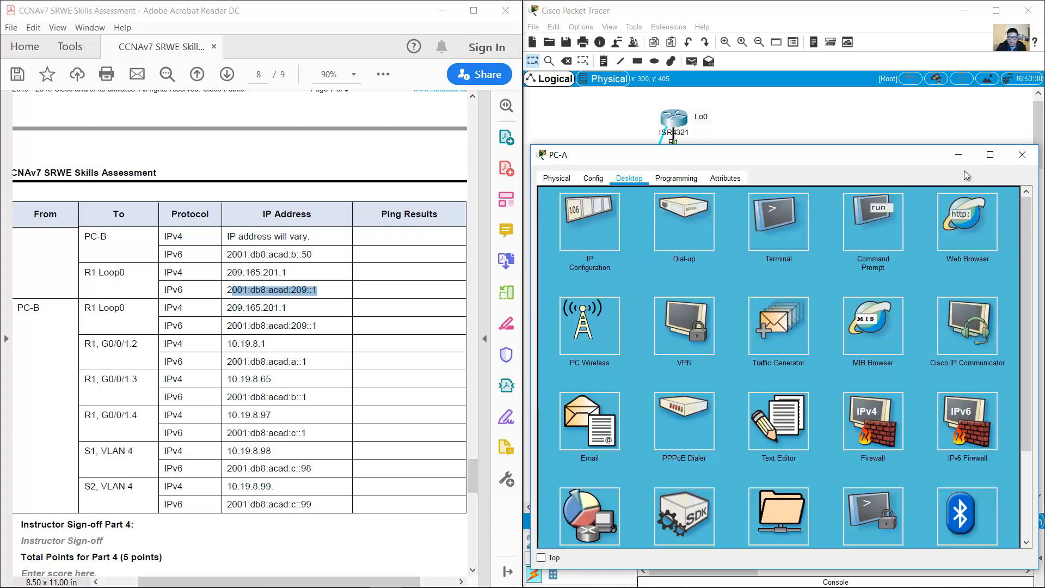
Step: Bring up PC-B's Command Prompt from the topology
left_click(958, 155)
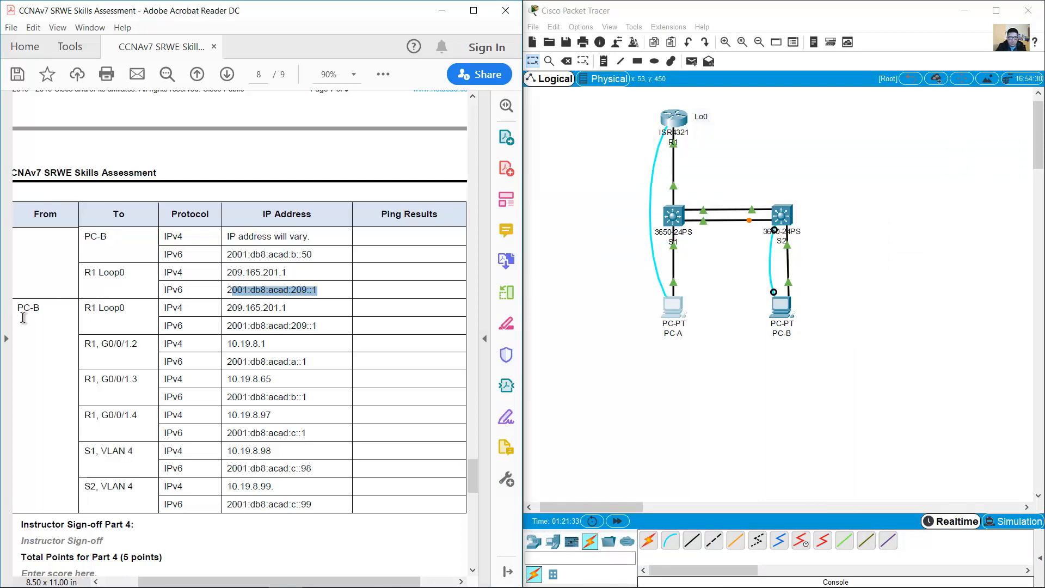
left_click_drag(23, 308, 70, 308)
left_click(781, 307)
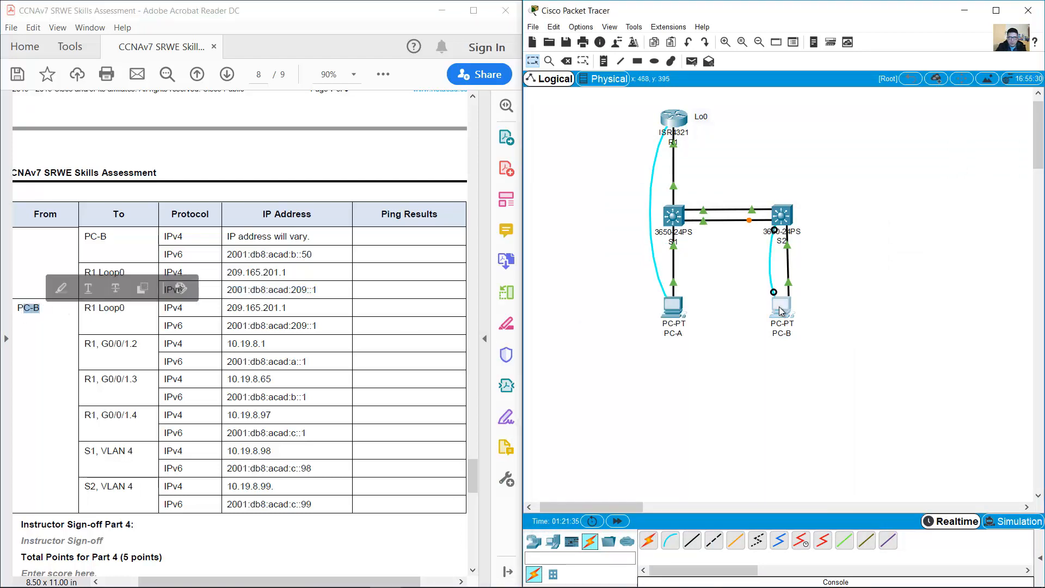
left_click(1005, 228)
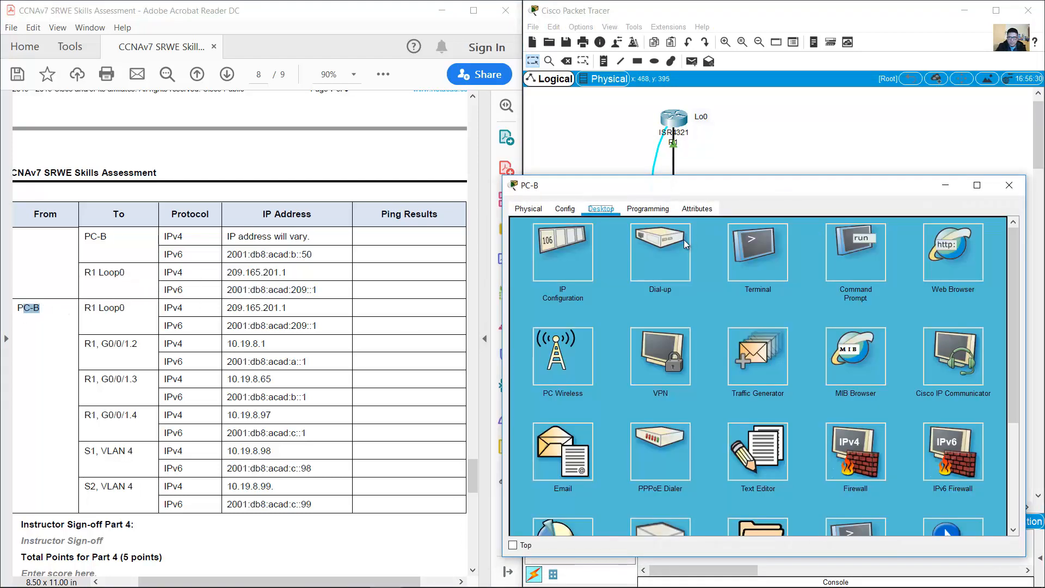
left_click(855, 251)
Step: Ping R1's Loop0 from PC-B at 209.165.201.1 and 2001:db8:acad:209::1
type("p")
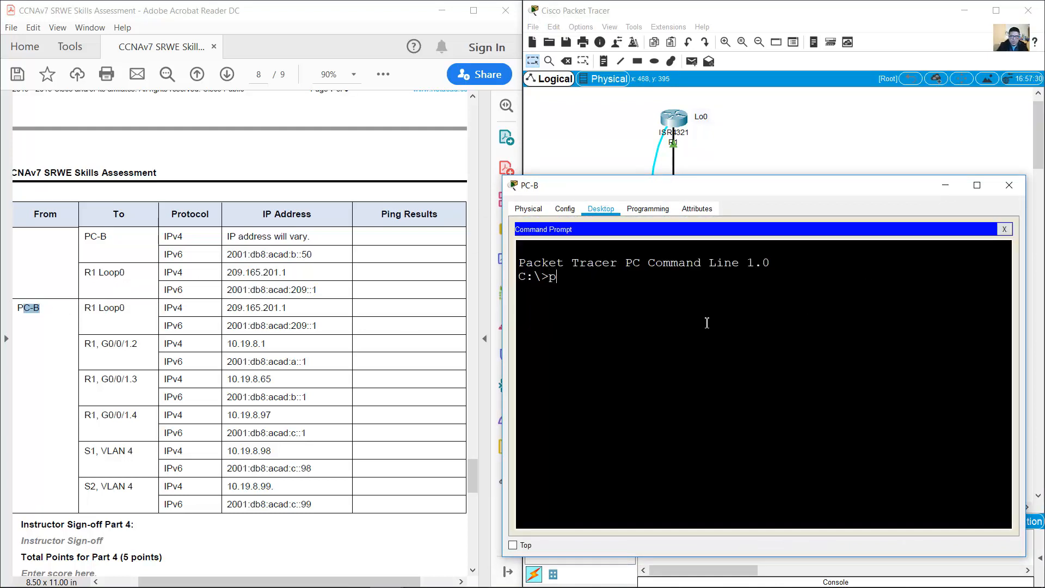
type("ing")
left_click_drag(103, 306, 141, 309)
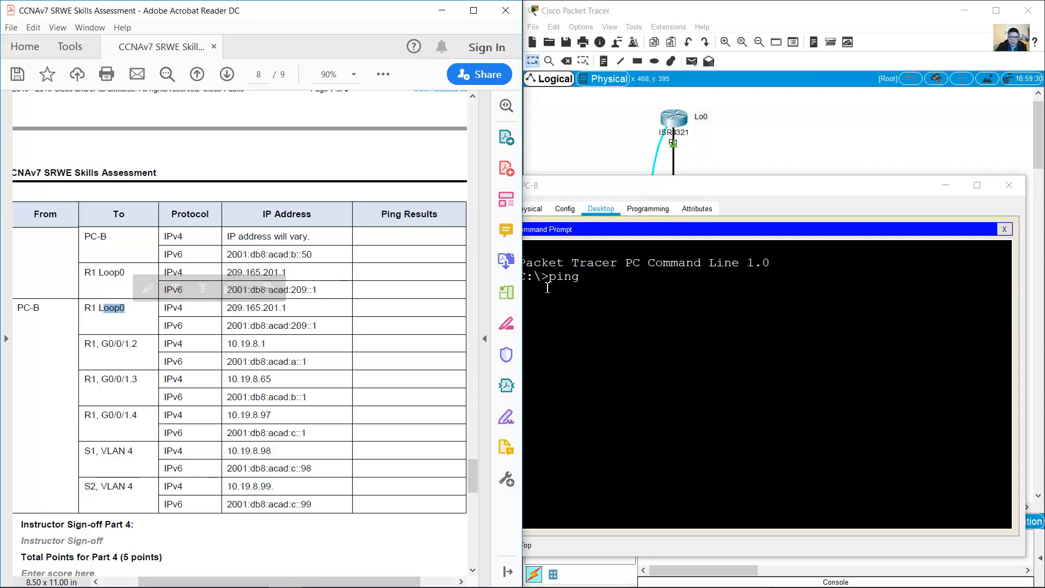
left_click(631, 271)
type("209")
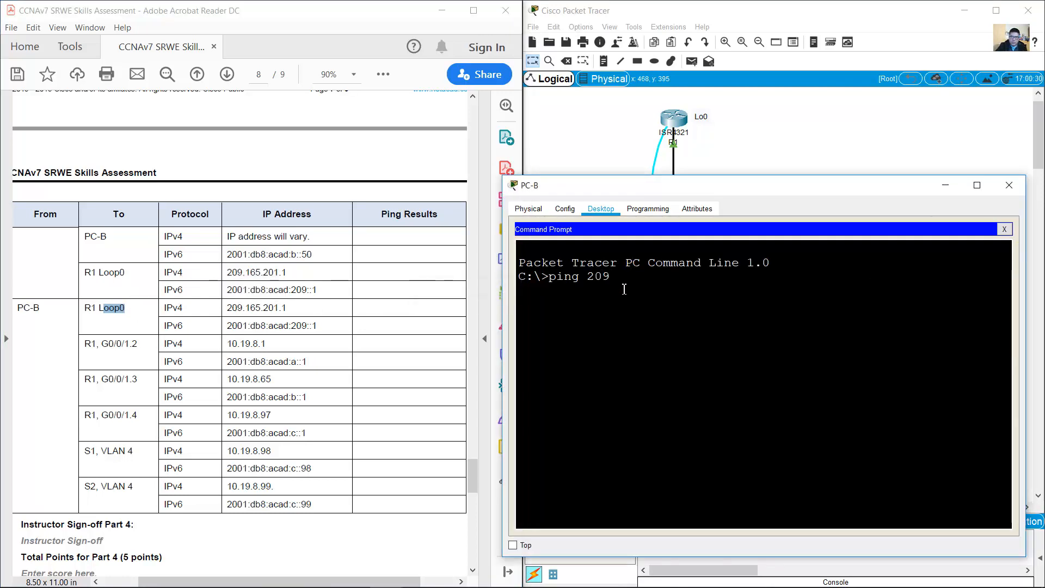
type(".165.201.1")
key("Return")
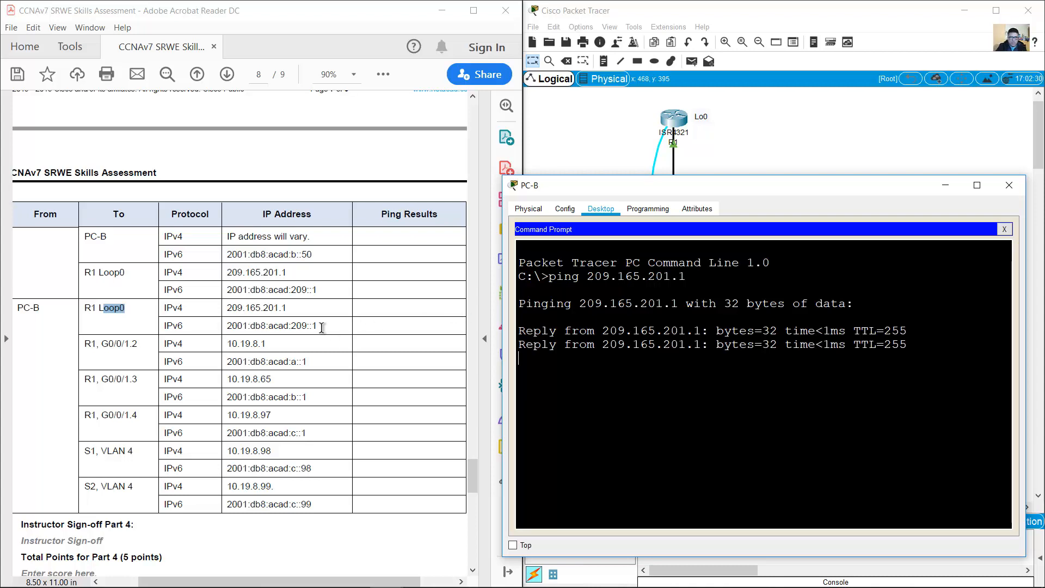
left_click_drag(224, 325, 318, 325)
left_click(597, 357)
type("ping 2001:")
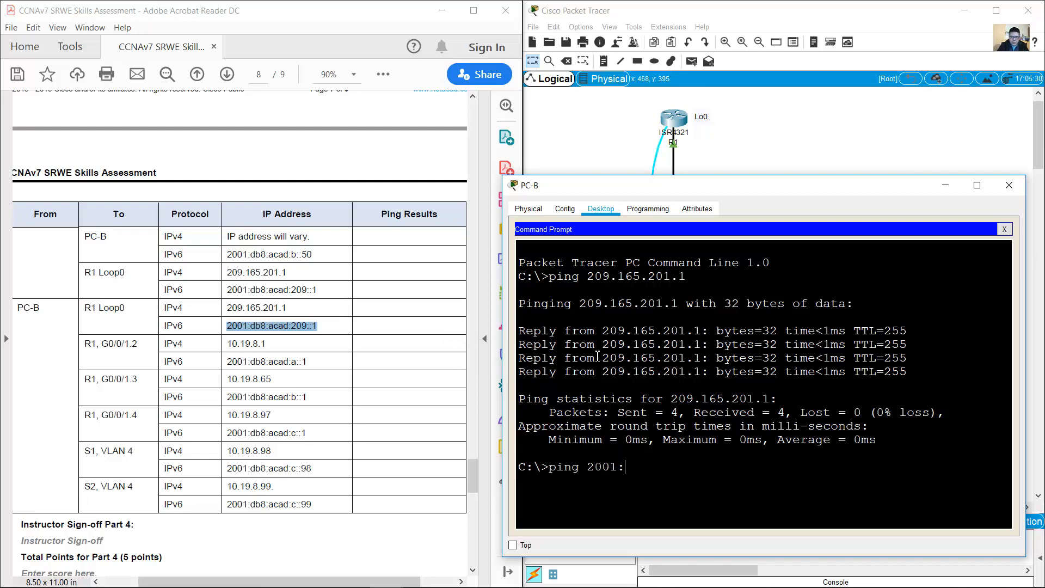
type("db8:acad:209::1")
key("Return")
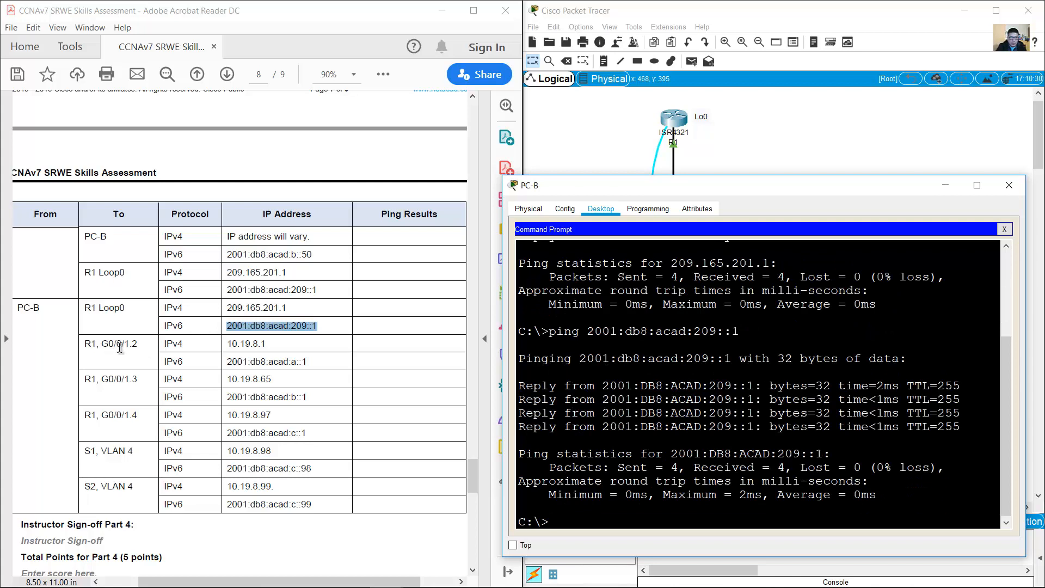
Step: Ping R1's G0/0/1.2 at 10.19.8.1 and 2001:db8:acad:a::1
left_click_drag(103, 347, 309, 361)
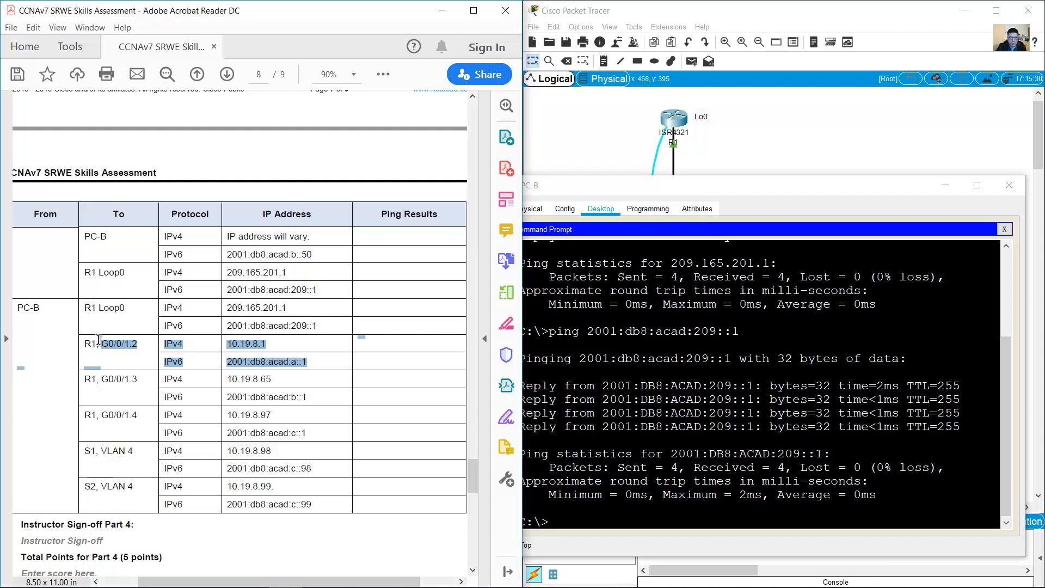
left_click(708, 399)
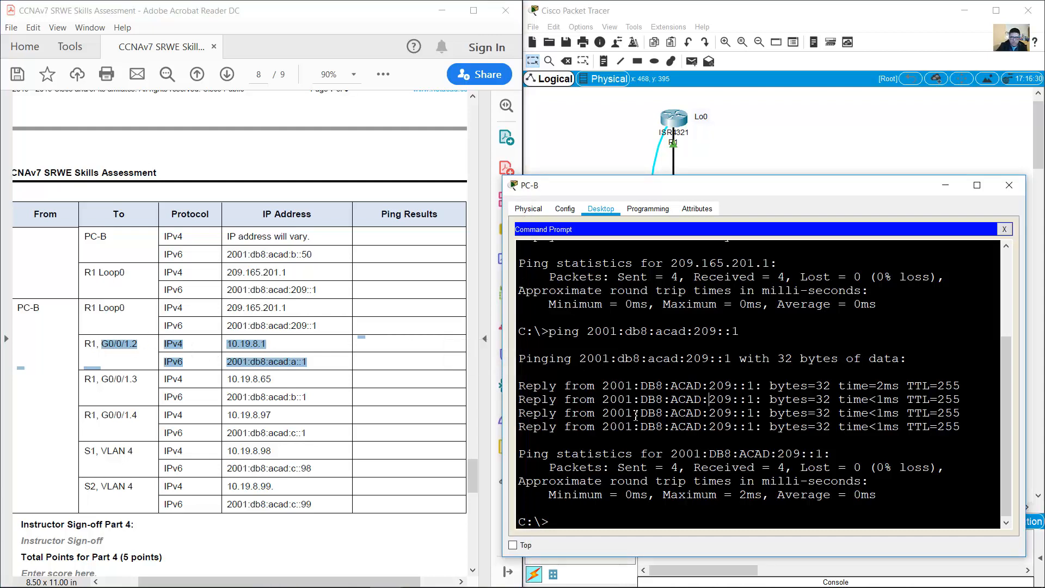
type("ping 10.")
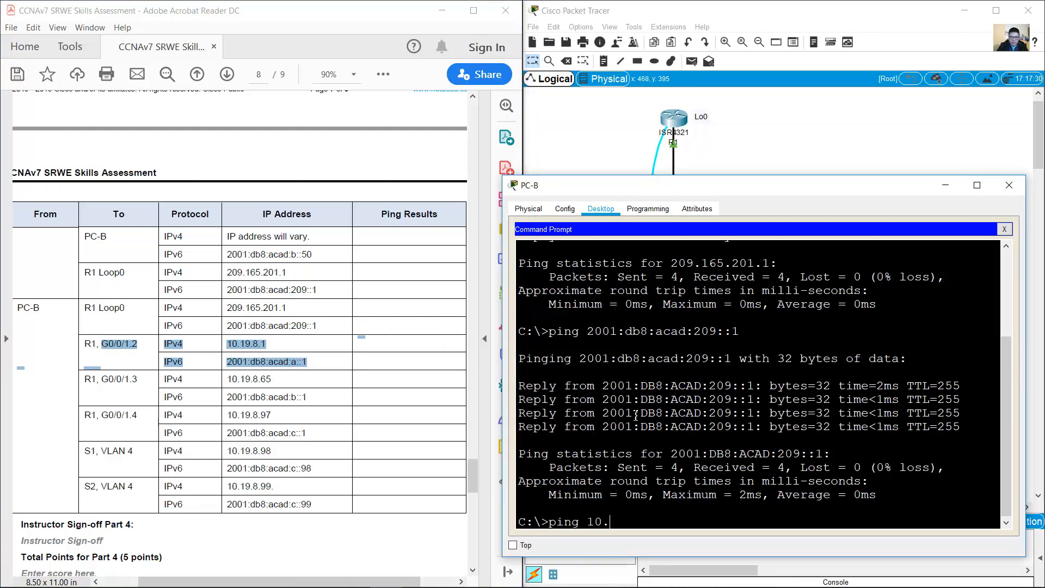
type("19.8.1")
key("Return")
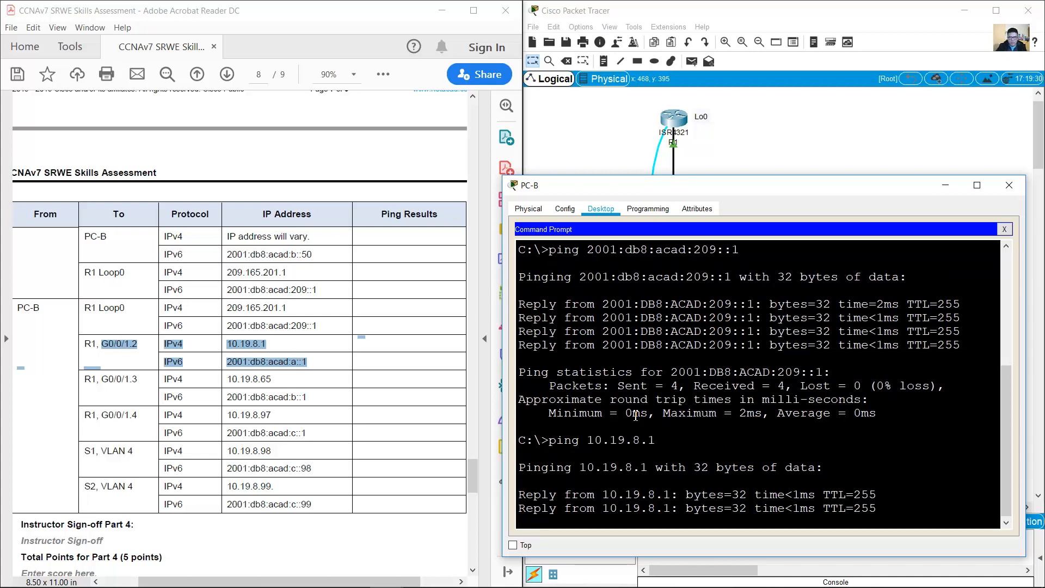
key("Up")
key("Up")
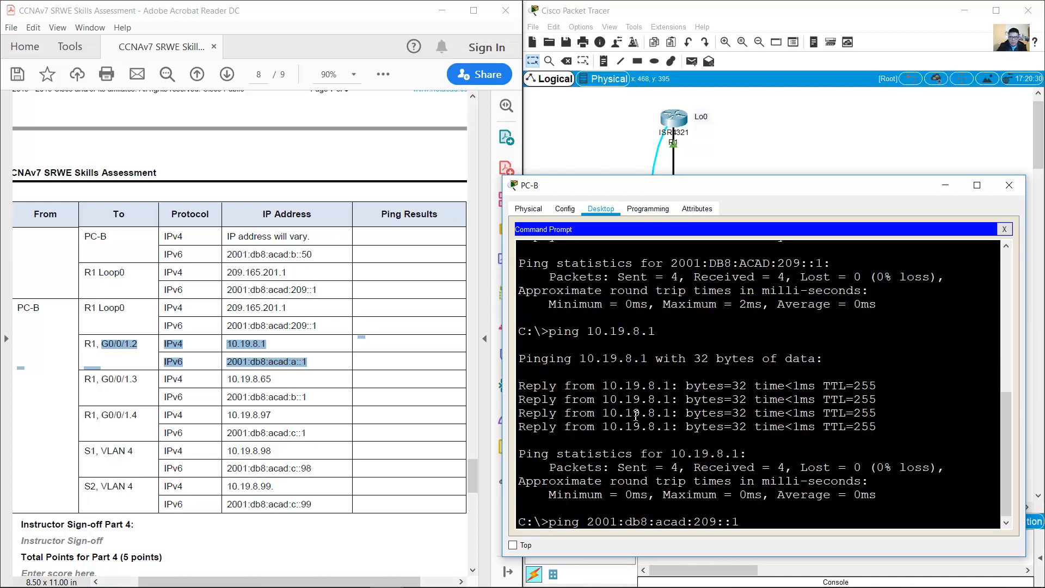
key("Left")
key("Left")
key("Left")
key("BackSpace")
key("BackSpace")
key("Return")
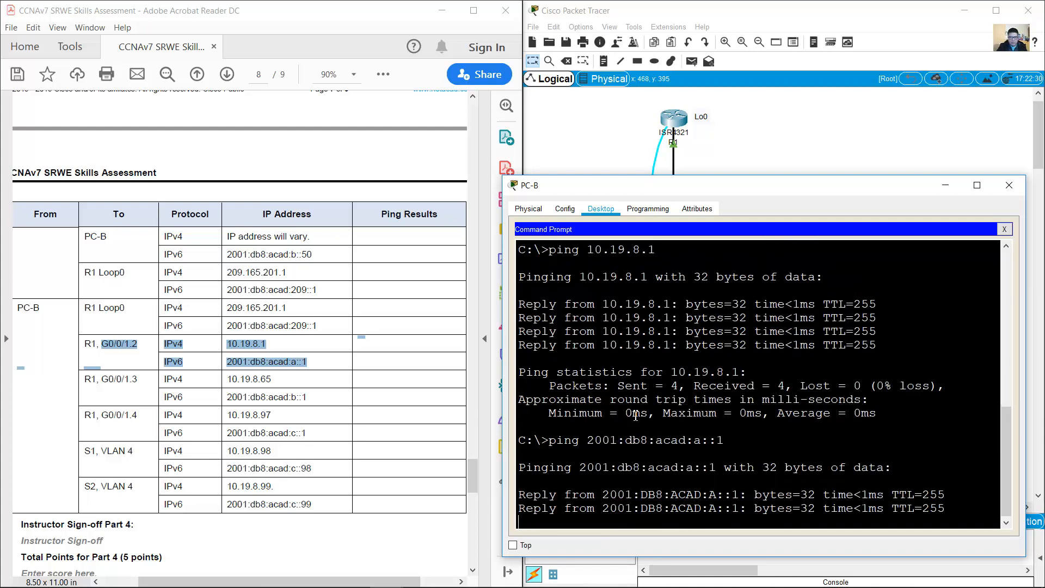
Step: Ping R1's G0/0/1.3 at 10.19.8.65 and 2001:db8:acad:b::1 by editing recalled commands
left_click_drag(83, 379, 313, 399)
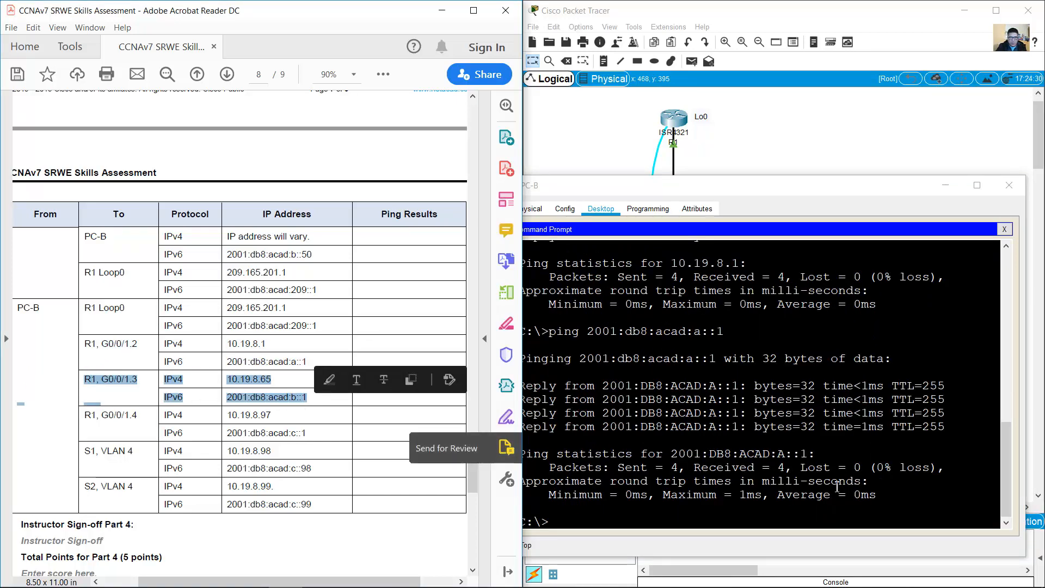
left_click(803, 489)
key("Up")
key("Up")
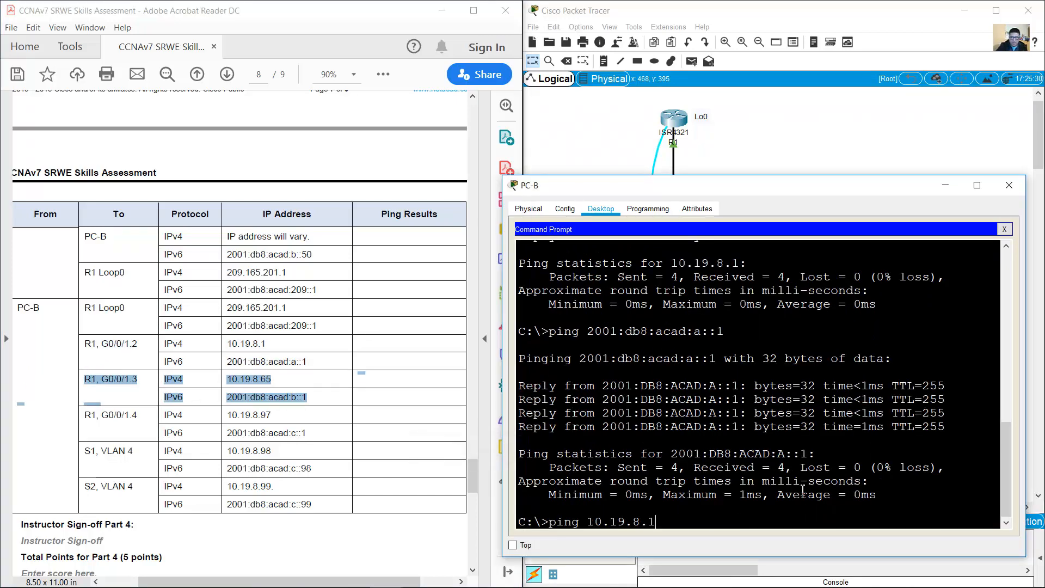
type("65")
key("Return")
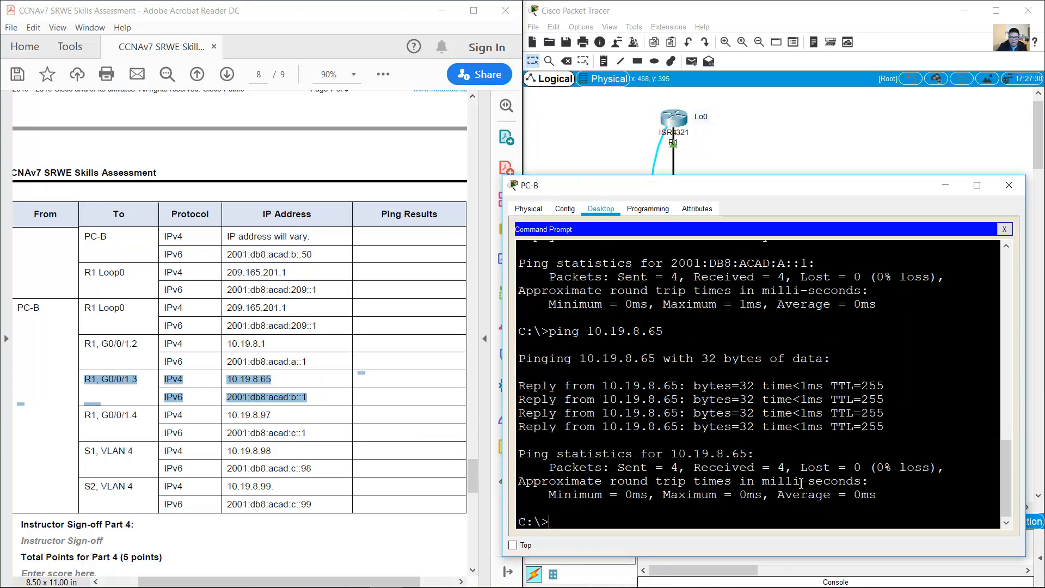
key("Up")
key("Up")
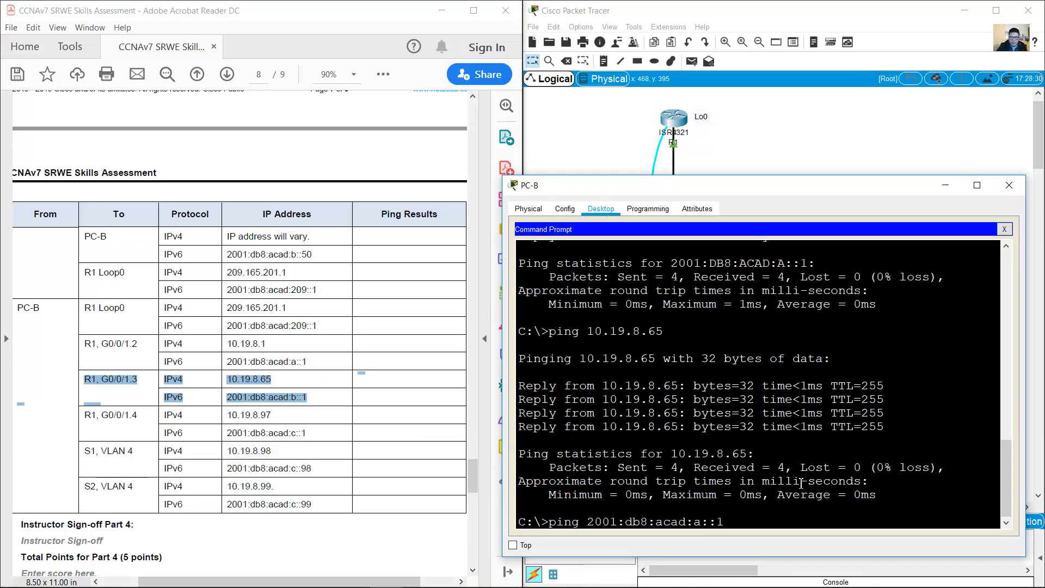
key("Left")
key("Left")
key("Left")
key("BackSpace")
type("b")
key("Return")
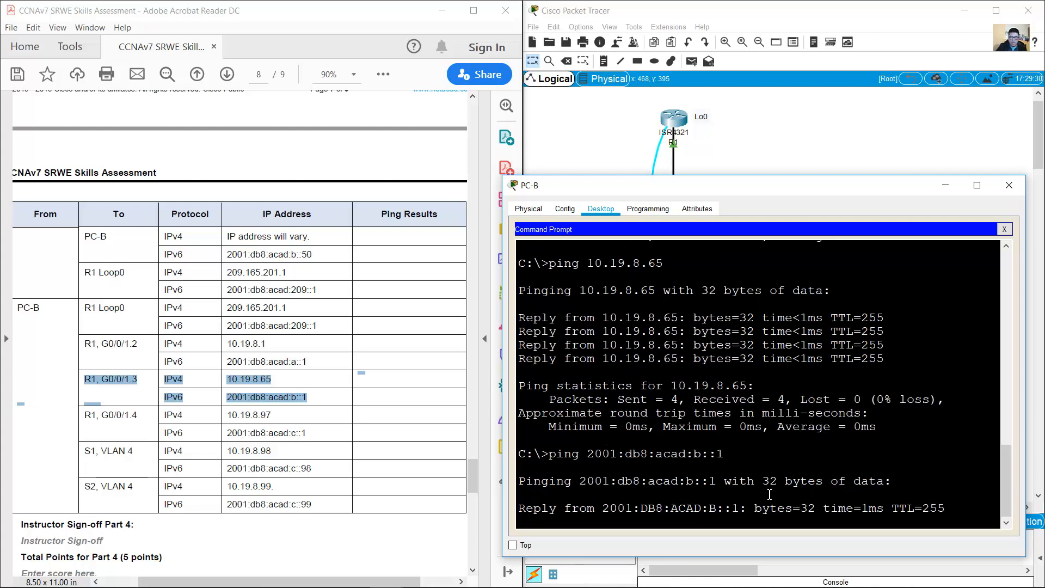
Step: Ping R1's G0/0/1.4 at 10.19.8.97 and 2001:db8:acad:c::1, both with 0% loss
left_click_drag(88, 415, 306, 433)
left_click(812, 454)
key("Up")
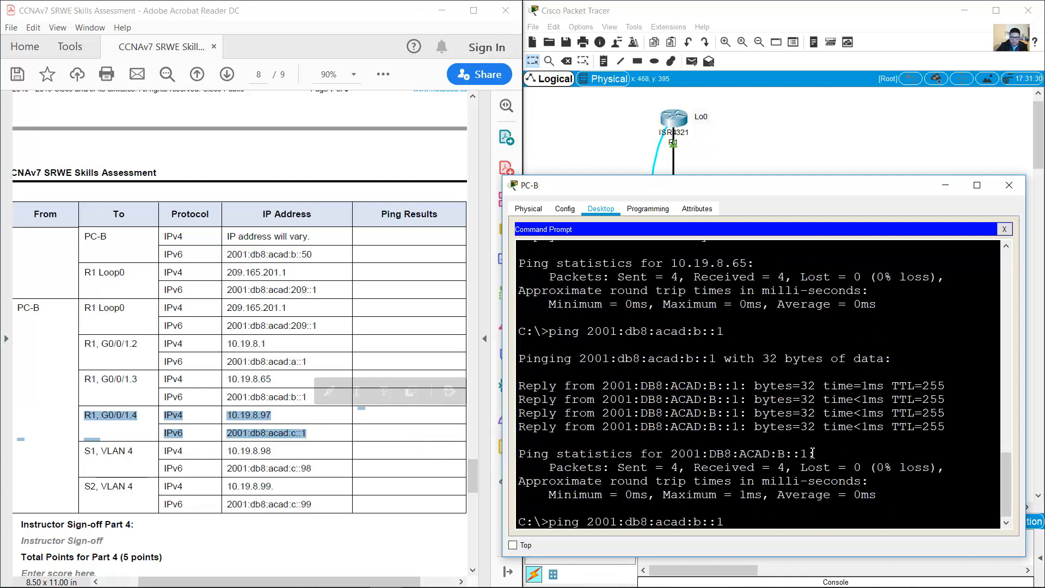
key("Up")
type("9")
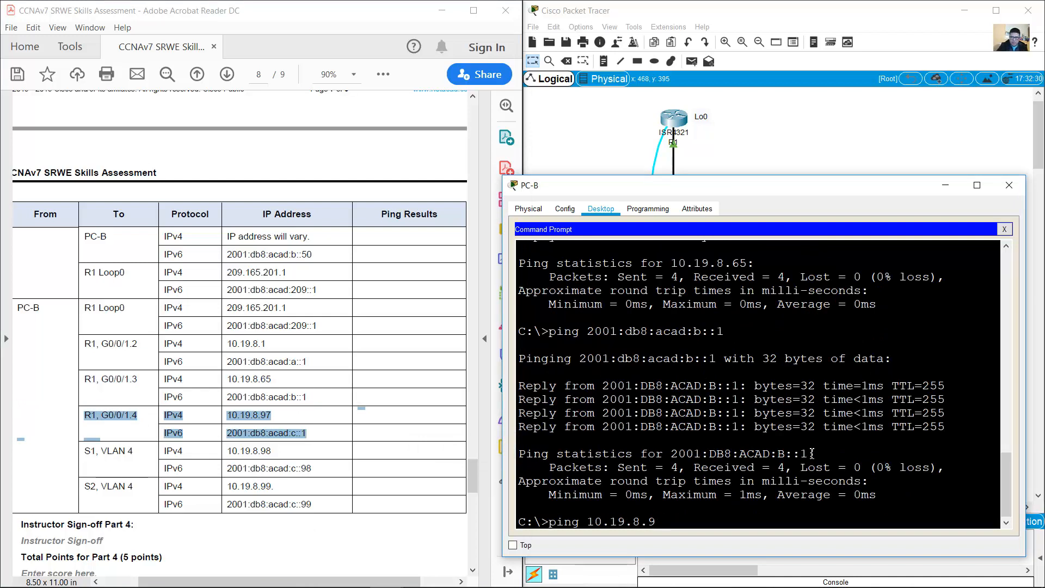
type("7")
key("Return")
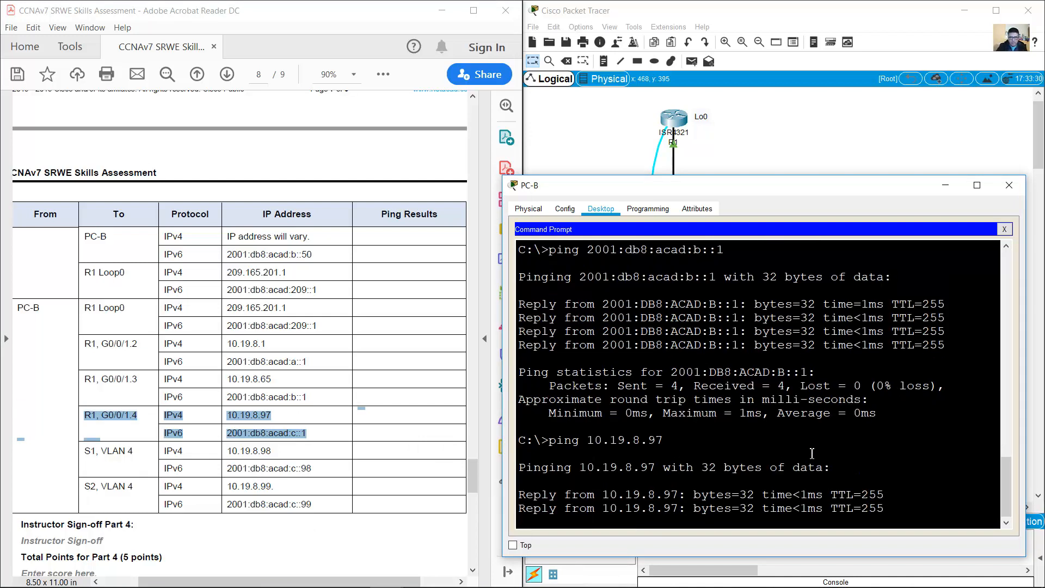
key("Up")
key("Up")
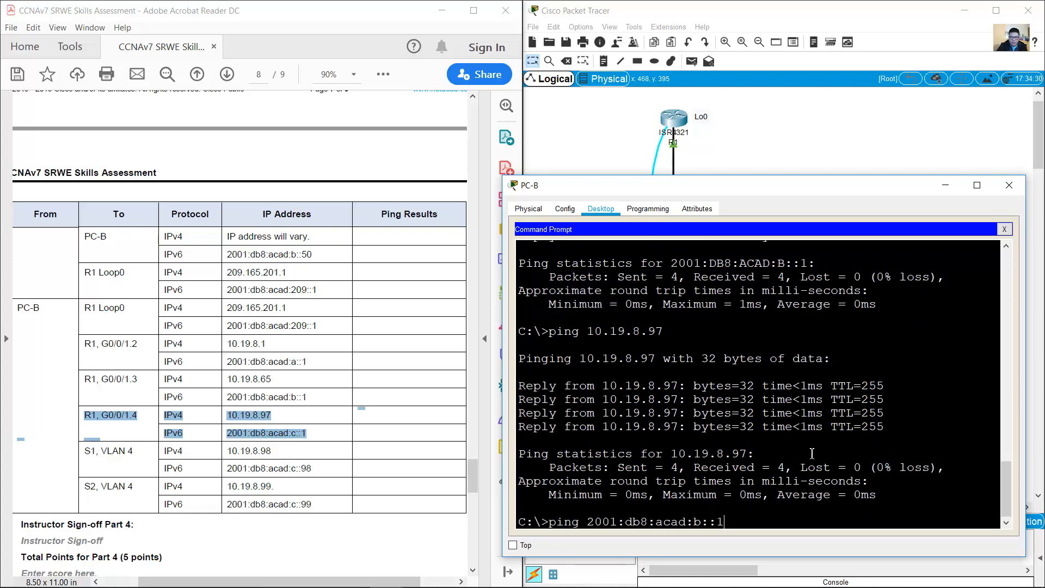
key("Left")
key("Left")
key("Left")
key("BackSpace")
type("c")
key("Return")
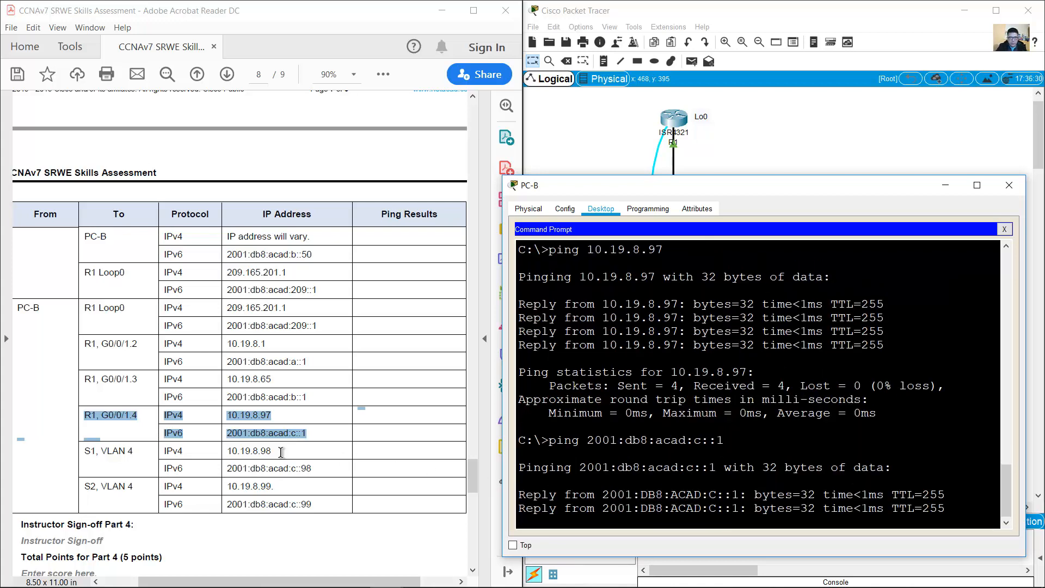
left_click(91, 452)
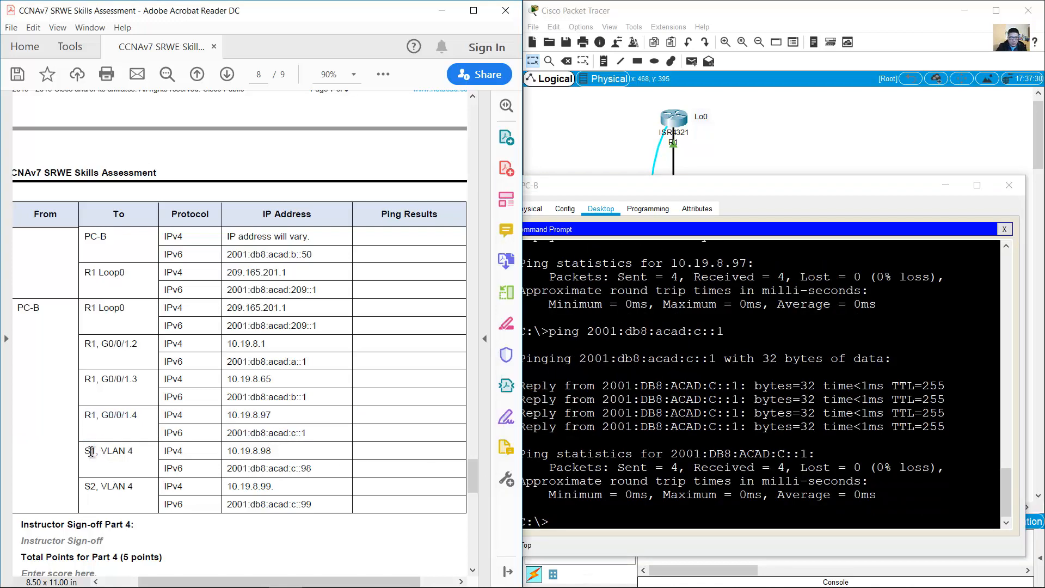
Step: Ping S1's VLAN 4 addresses 10.19.8.98 and 2001:db8:acad:c::98 from PC-B
left_click_drag(91, 451, 317, 467)
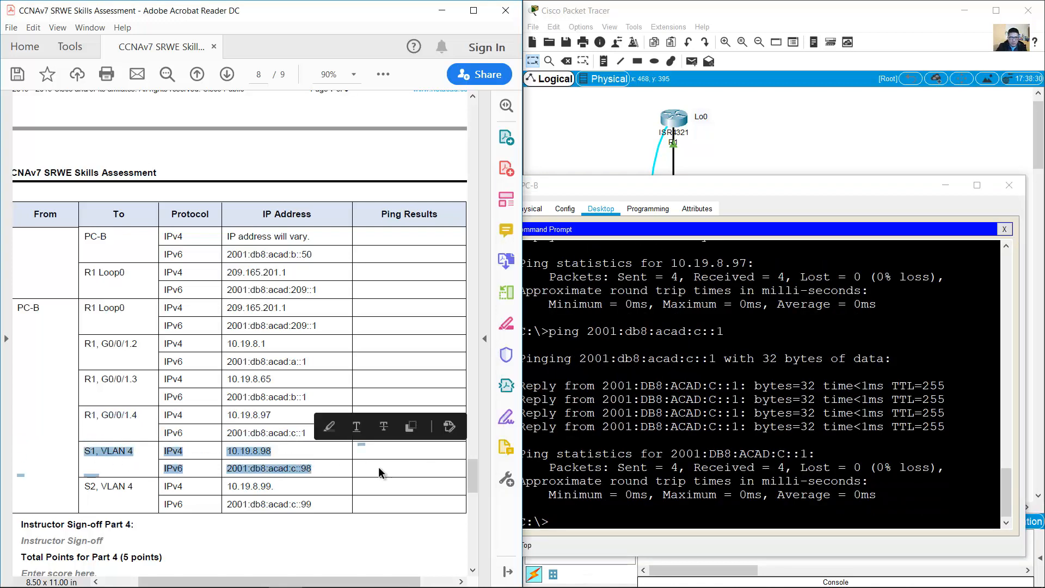
left_click(542, 428)
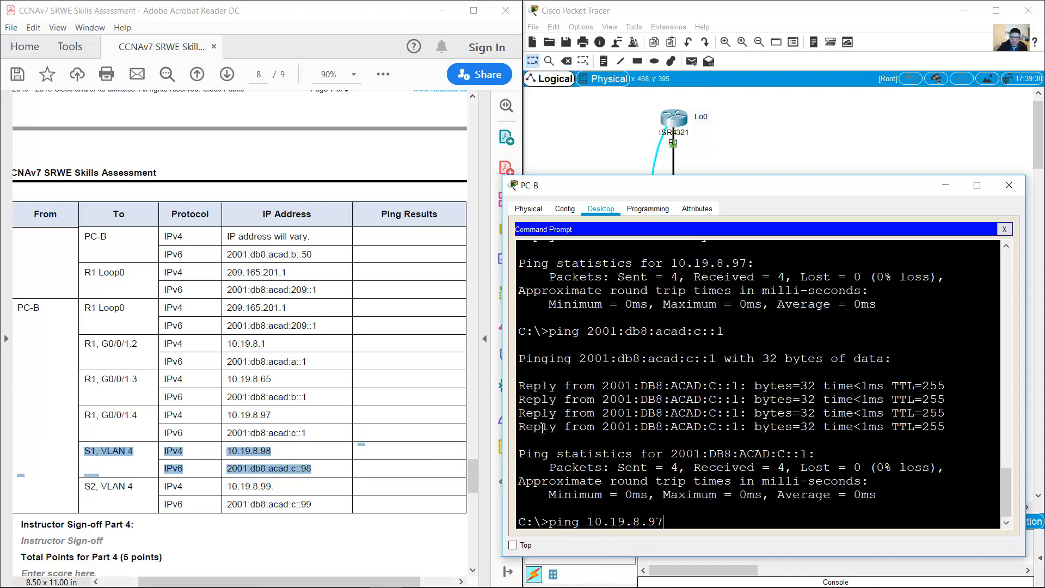
key("Return")
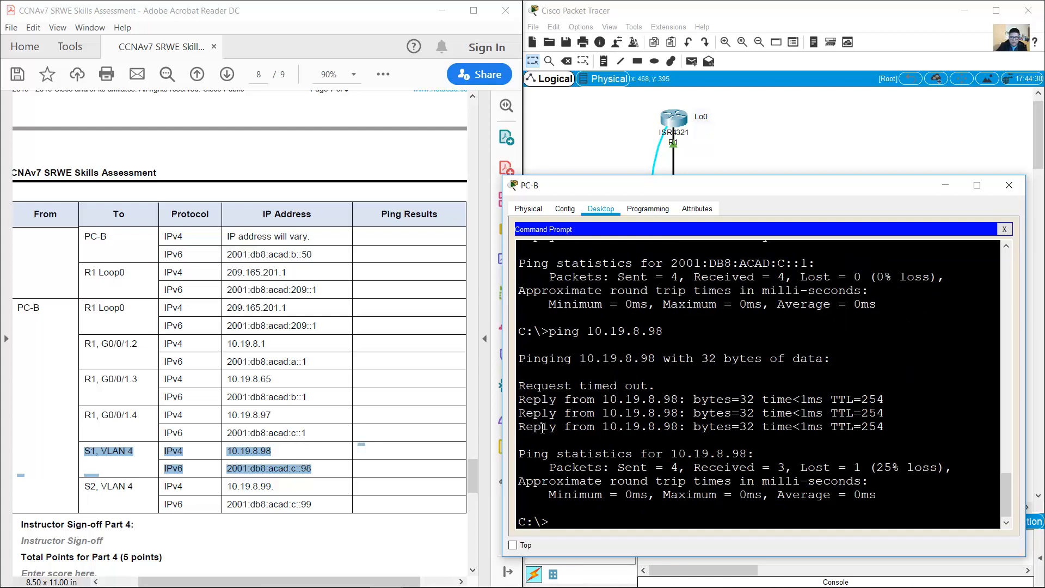
key("Up")
key("Return")
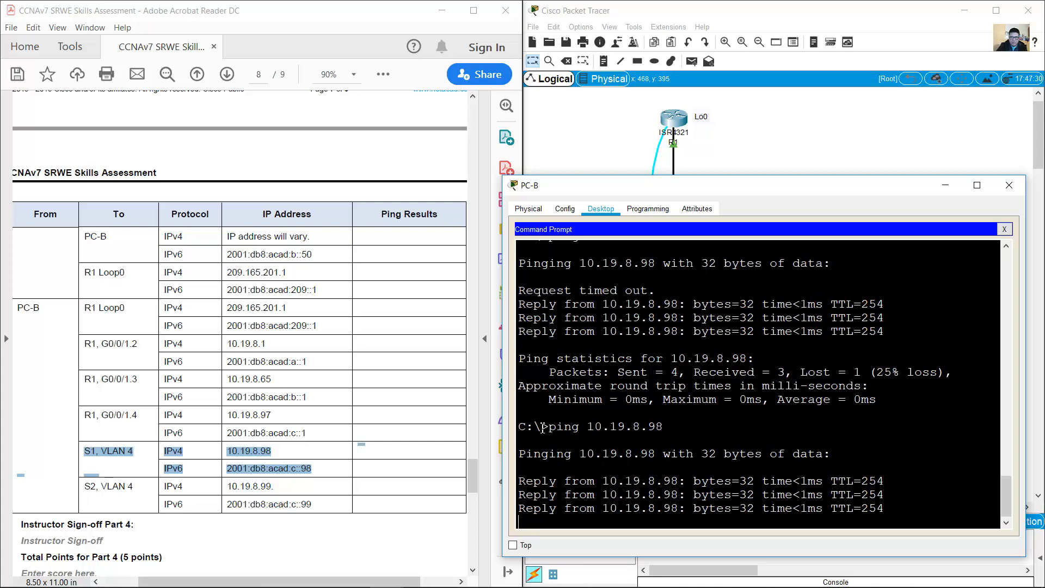
type("ping 2001:db8:acad:c::")
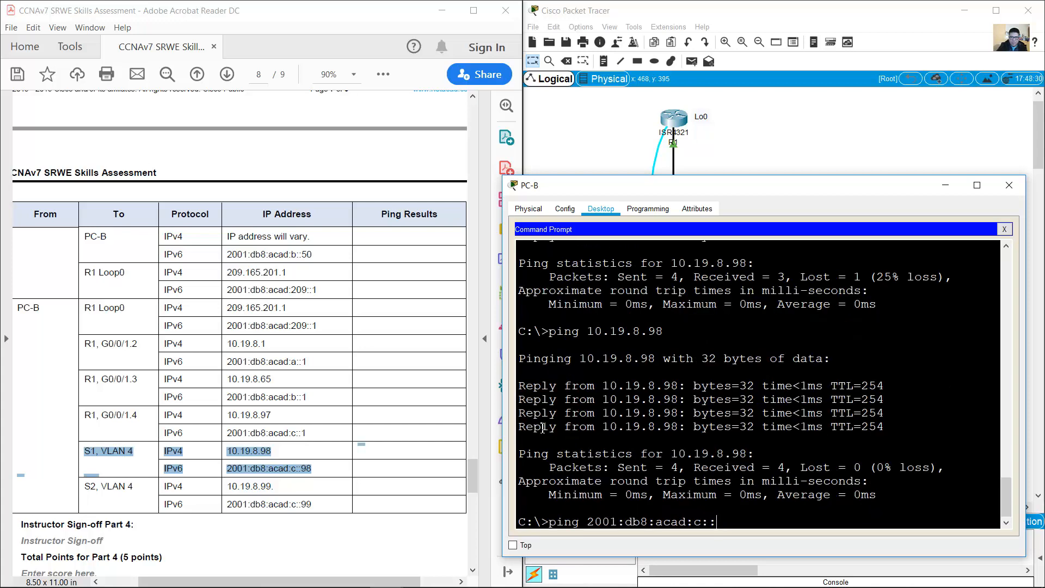
type("18")
key("Return")
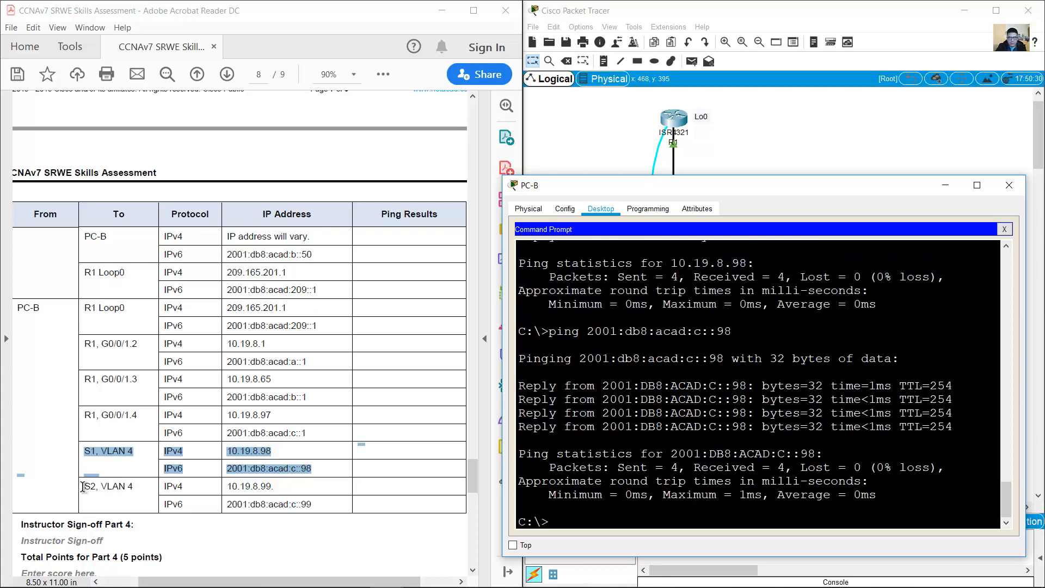
Step: Ping S2's VLAN 4 addresses 10.19.8.99 and 2001:db8:acad:c::99 with 0% loss
left_click_drag(82, 486, 321, 502)
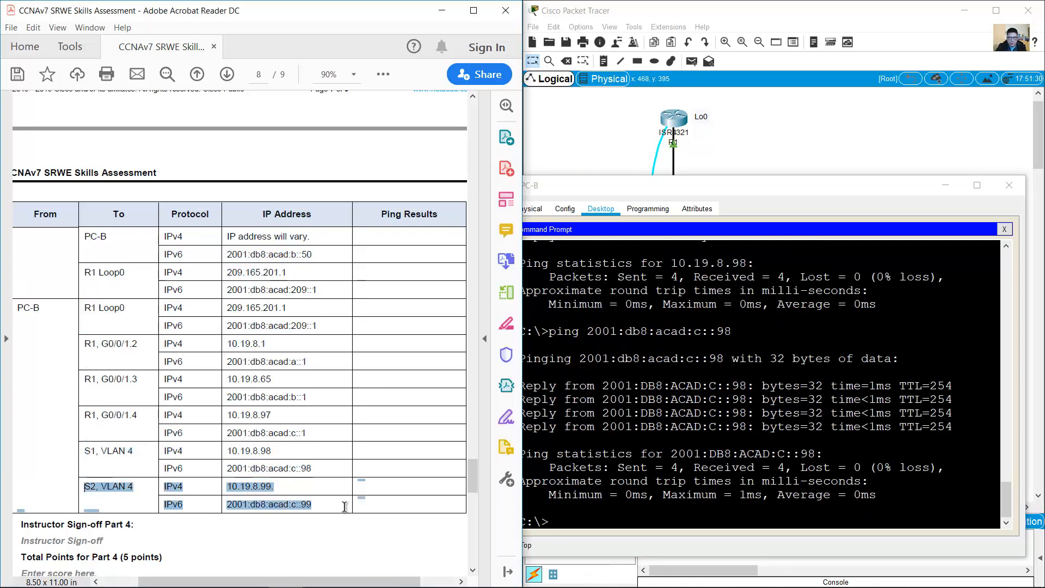
left_click(646, 361)
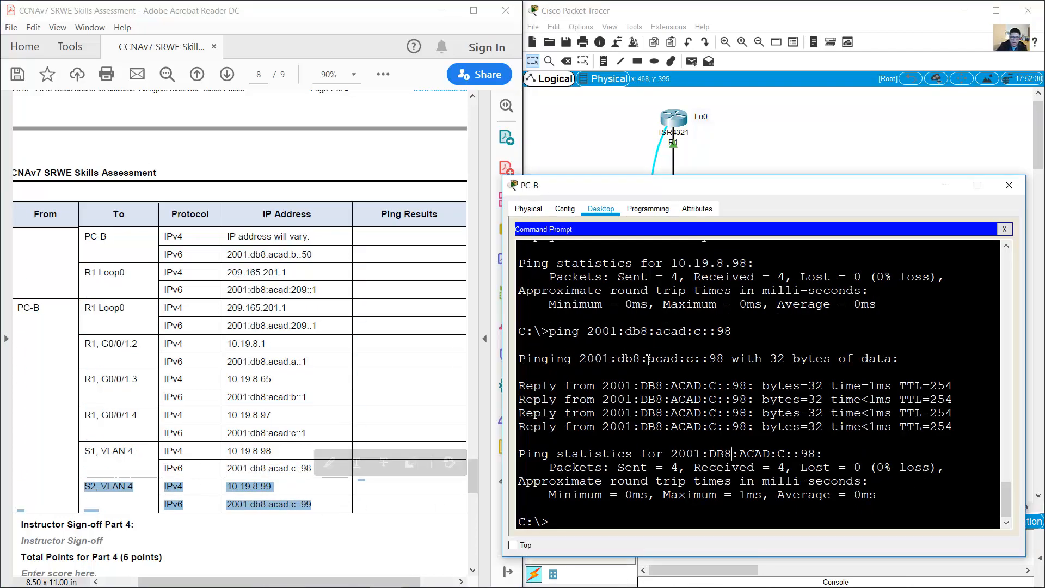
key("Up")
key("Up")
key("BackSpace")
type("9")
key("Return")
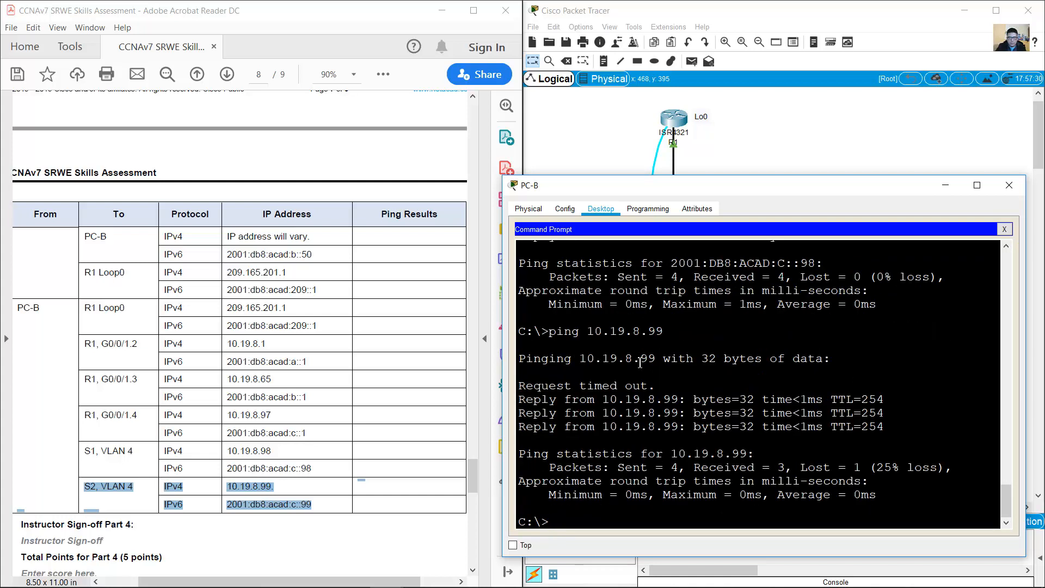
key("Up")
key("Return")
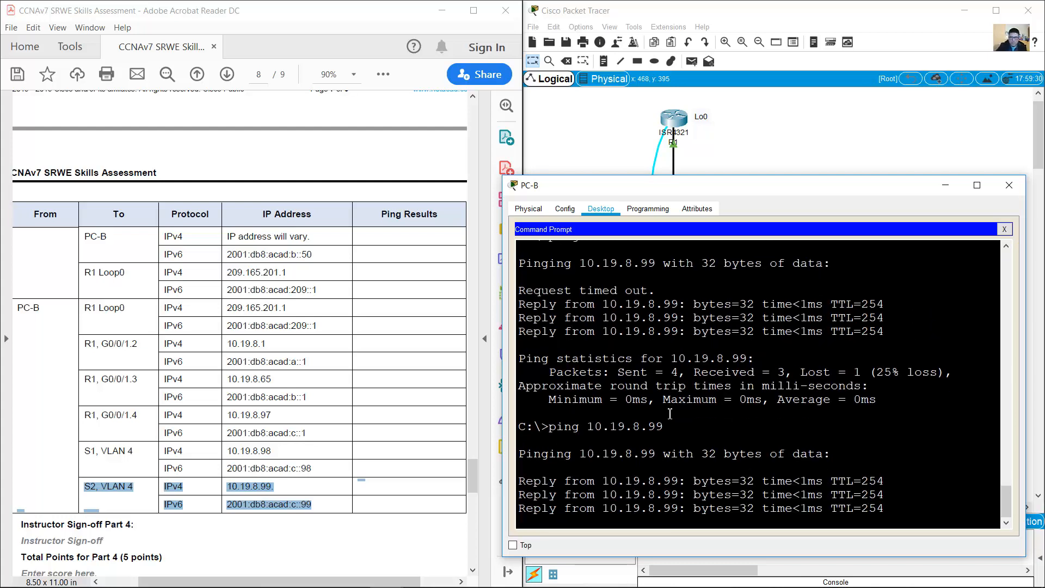
key("Up")
key("Up")
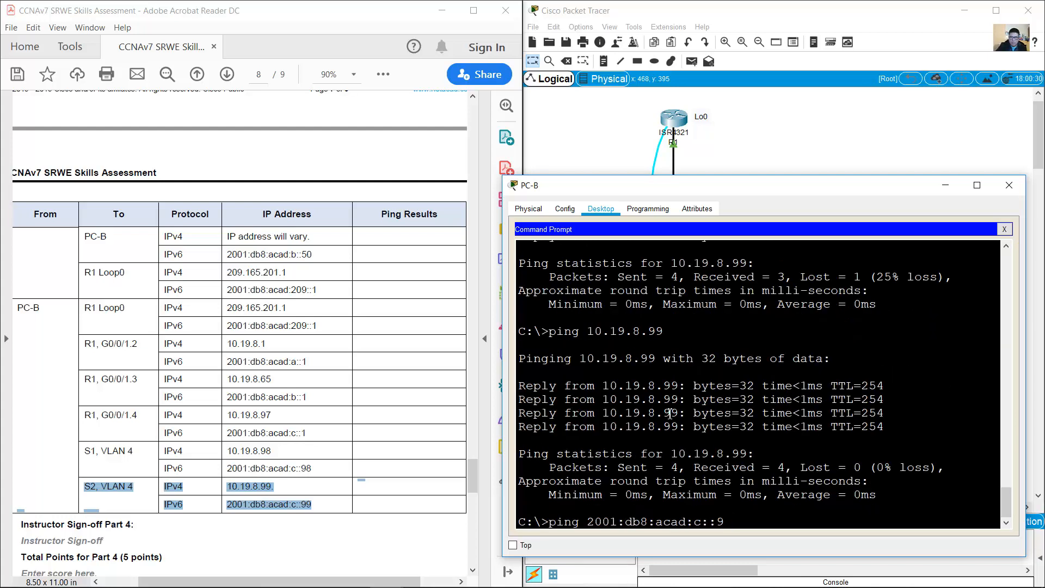
type("9")
key("Return")
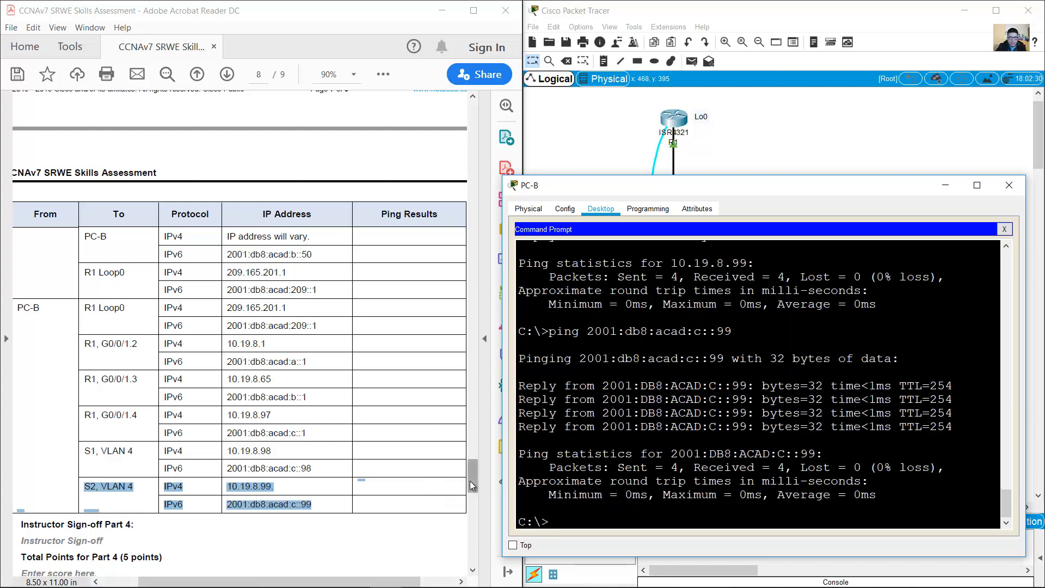
Step: Show PC-A's IP Configuration (DHCP 10.19.8.53, gateway 10.19.8.1) at top-left beside PC-B's prompt
left_click(717, 161)
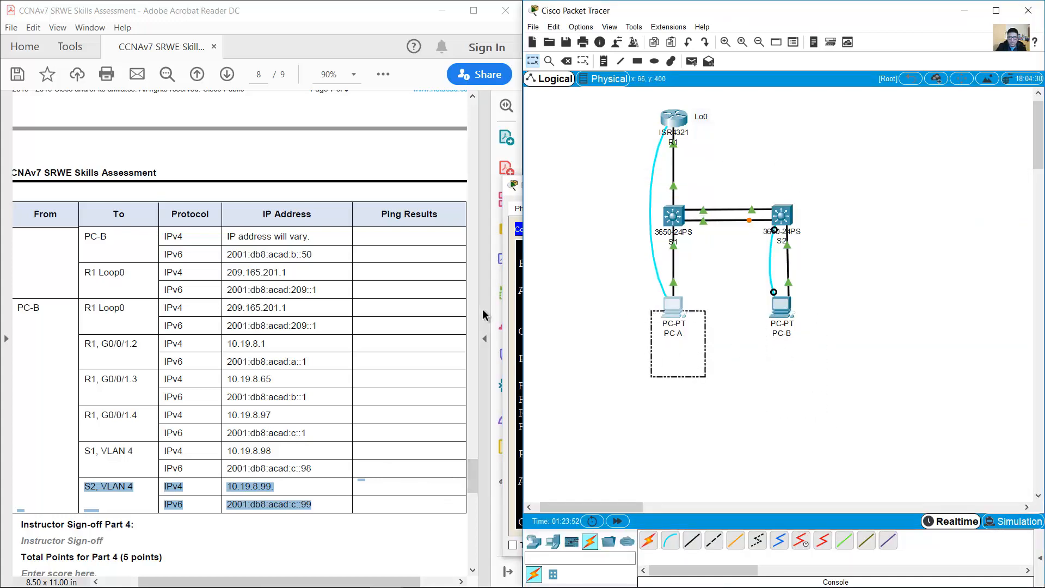
left_click_drag(472, 482, 477, 402)
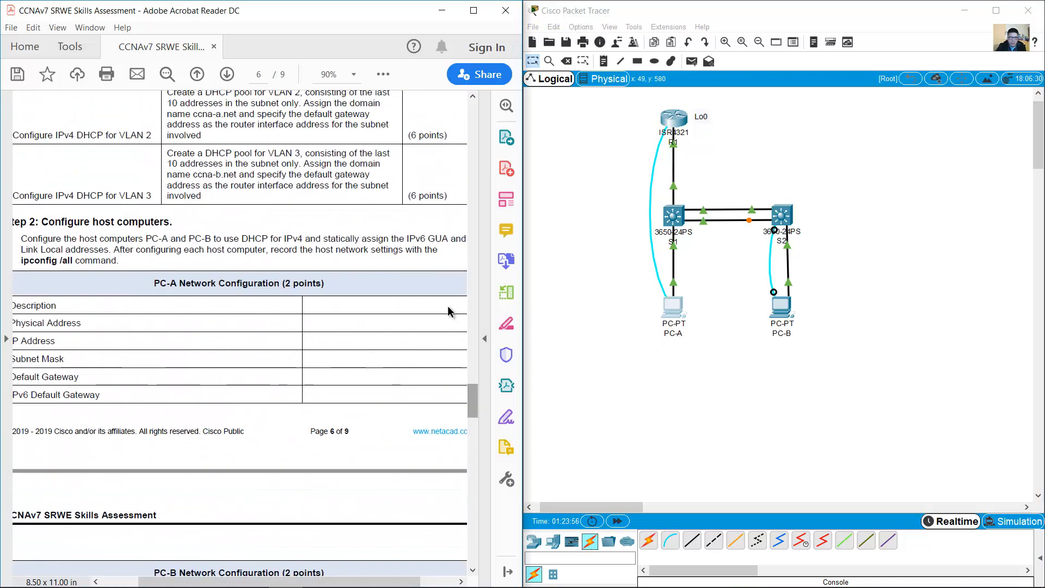
left_click(789, 333)
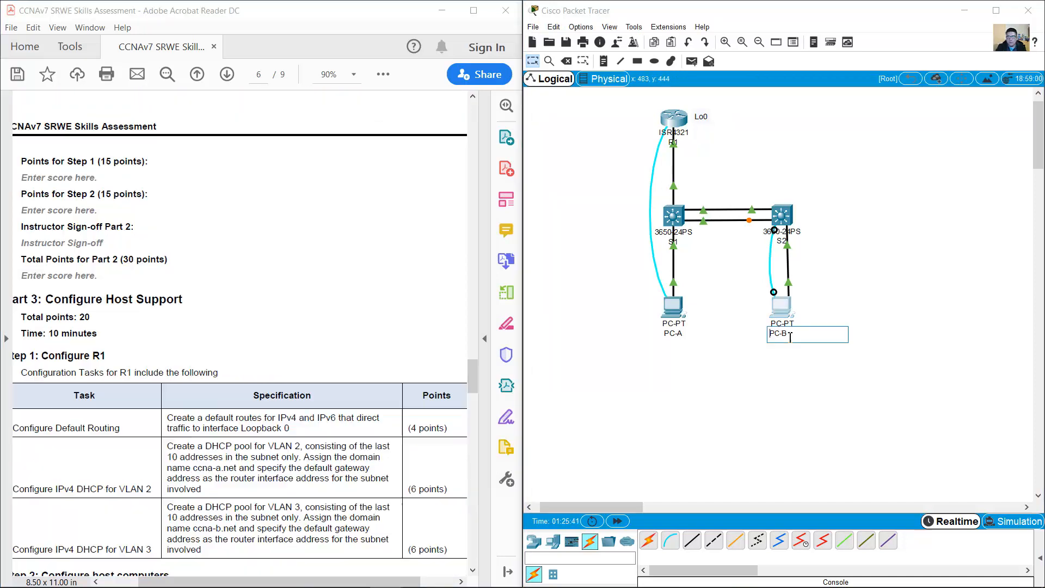
left_click(821, 361)
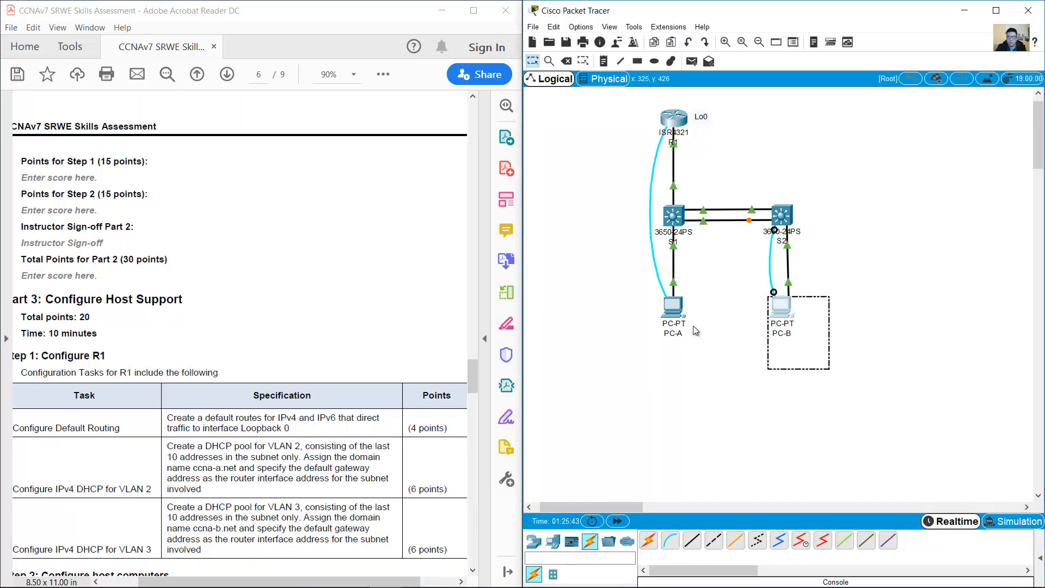
left_click(673, 307)
left_click_drag(727, 156, 306, 120)
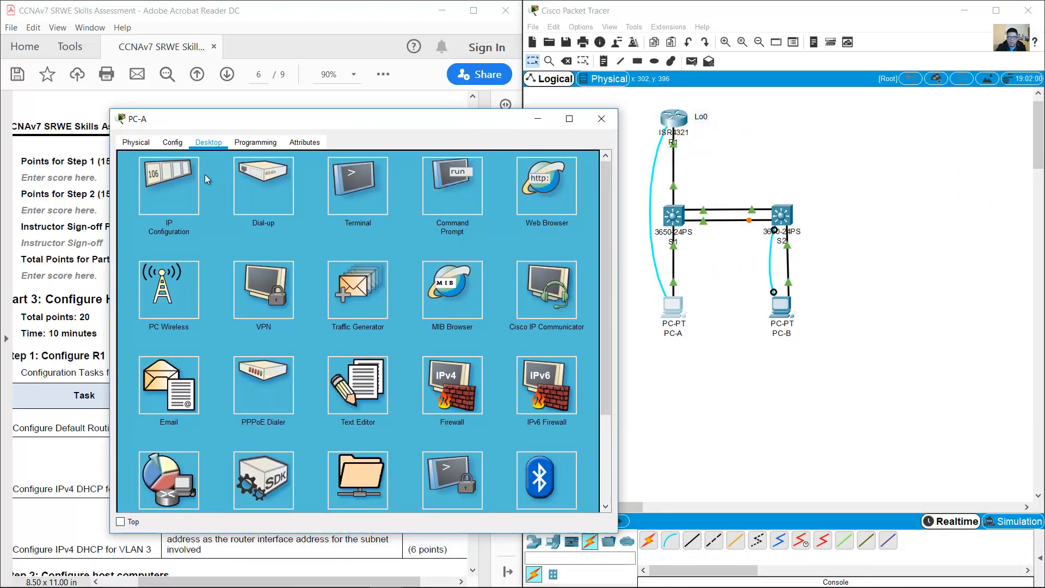
left_click(190, 187)
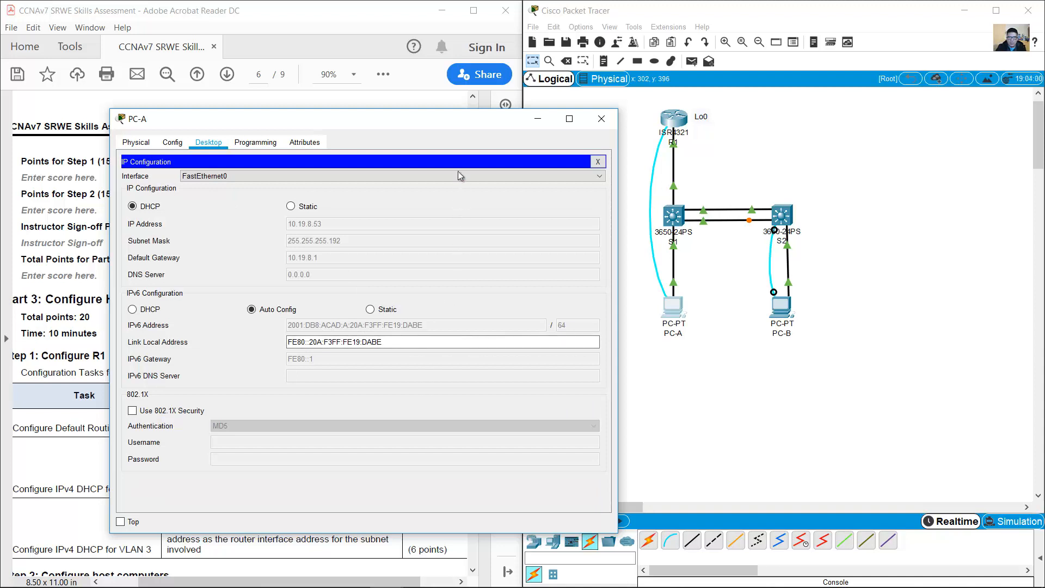
left_click_drag(448, 124, 350, 58)
left_click(782, 299)
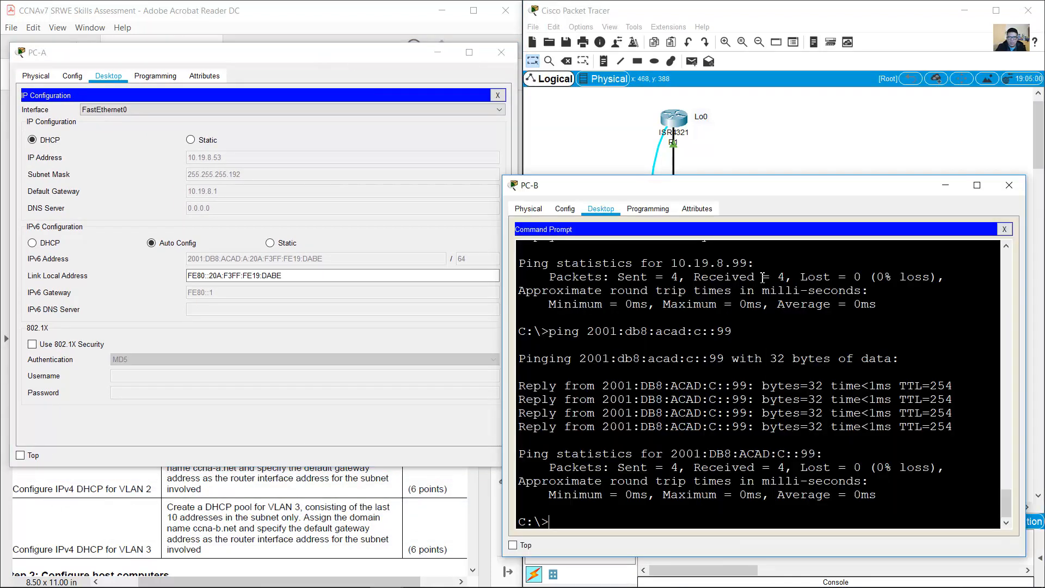
Step: Ping PC-A at 10.19.8.53 from PC-B by editing the recalled 10.19.8.99 command
key("Up")
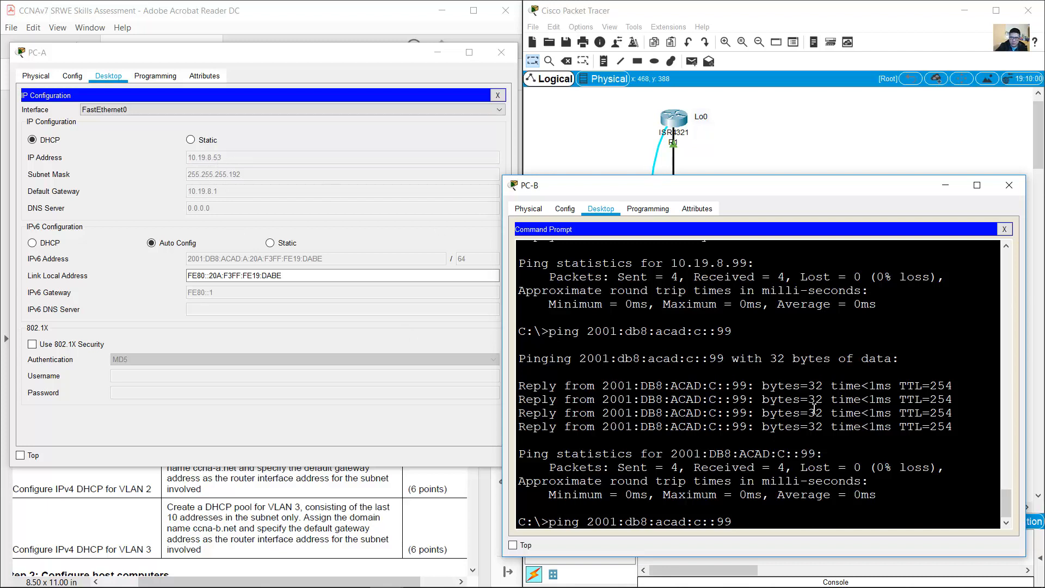
key("Up")
key("BackSpace")
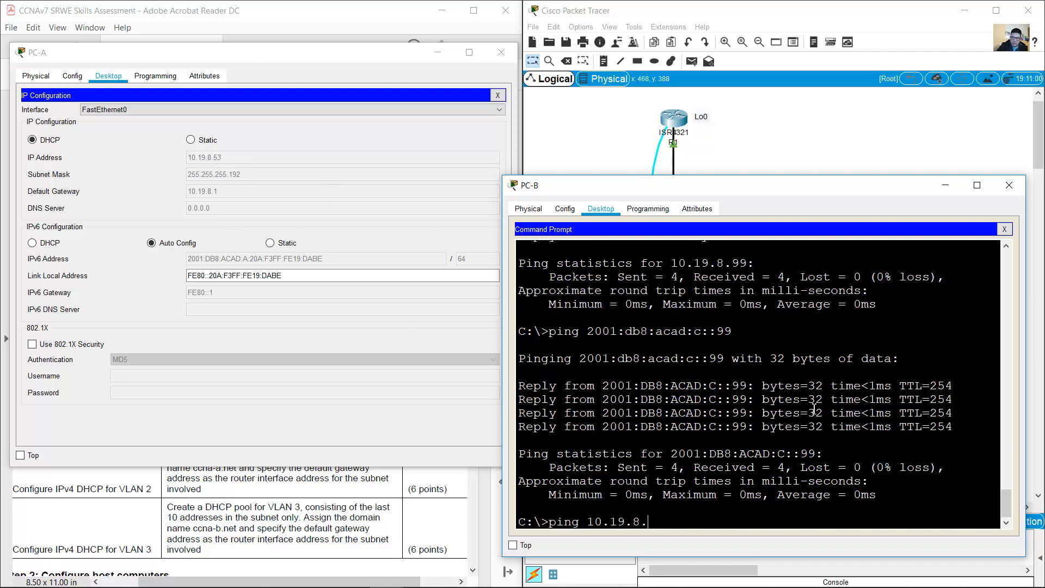
type("53")
key("Return")
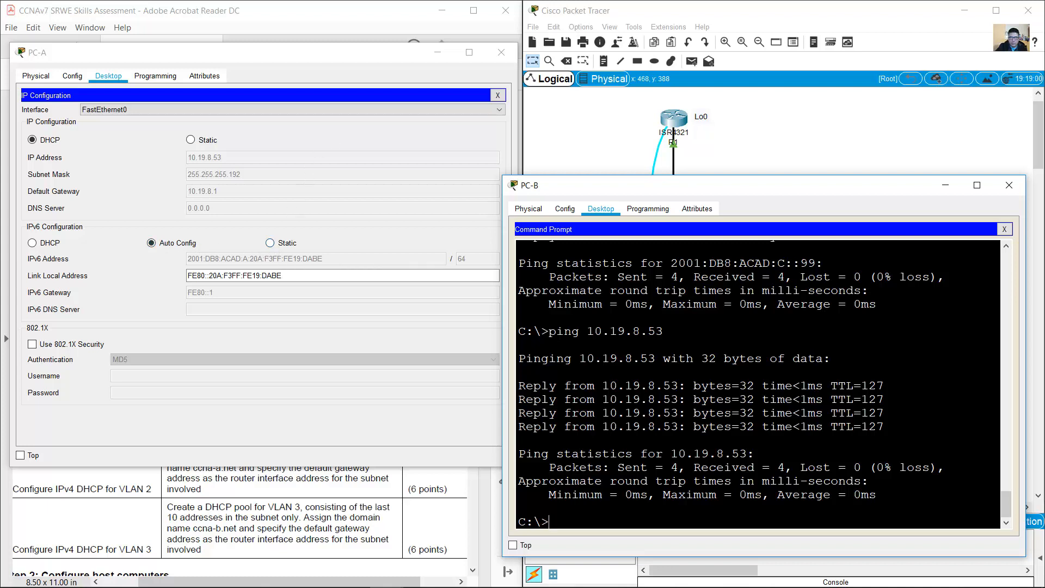
Step: Find the PDF instruction to statically assign PC-A's IPv6 GUA
left_click(250, 7)
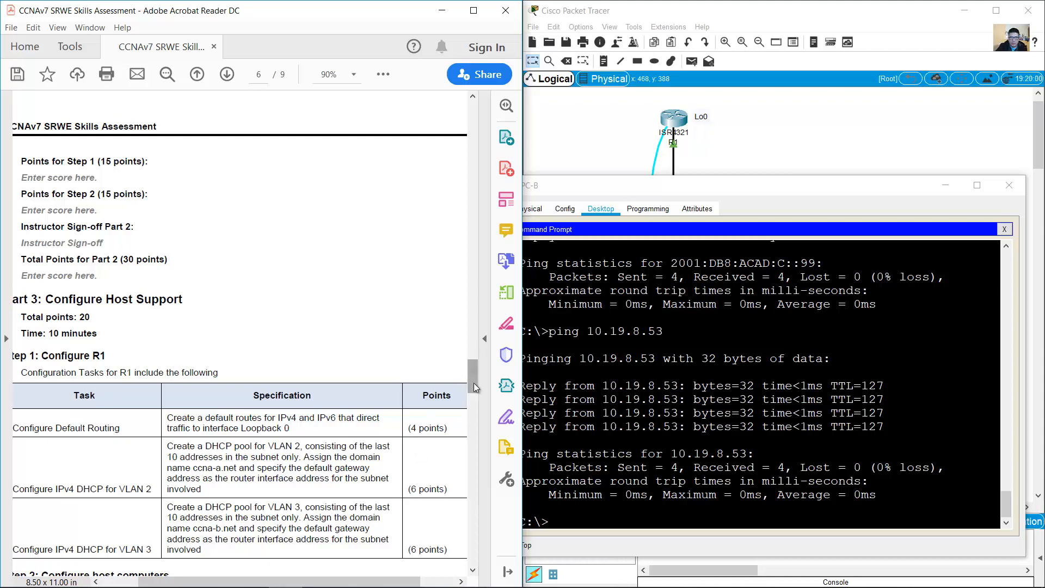
scroll(471, 396, "down", 1)
scroll(471, 395, "down", 4)
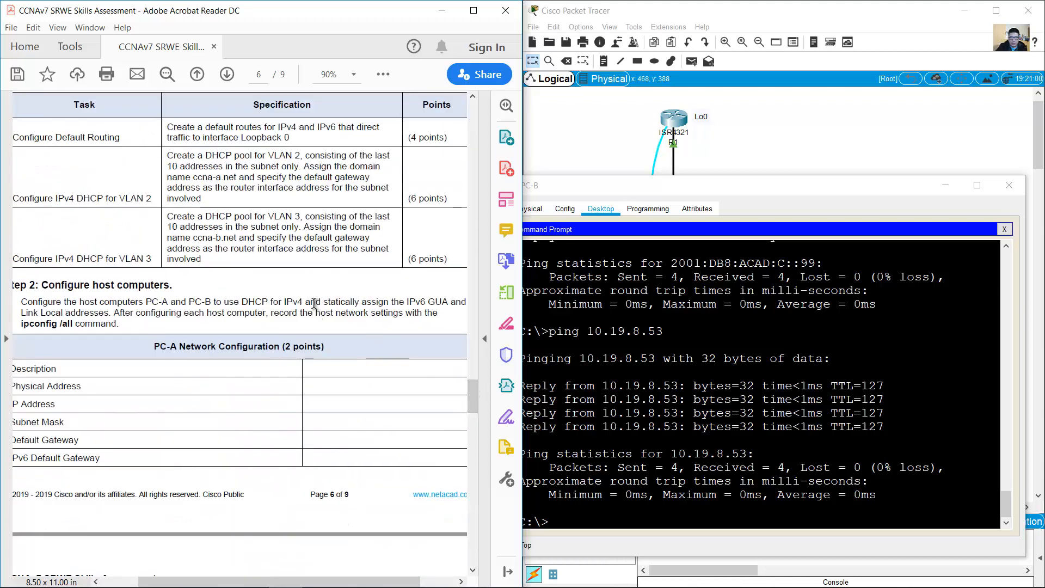
left_click_drag(320, 302, 448, 302)
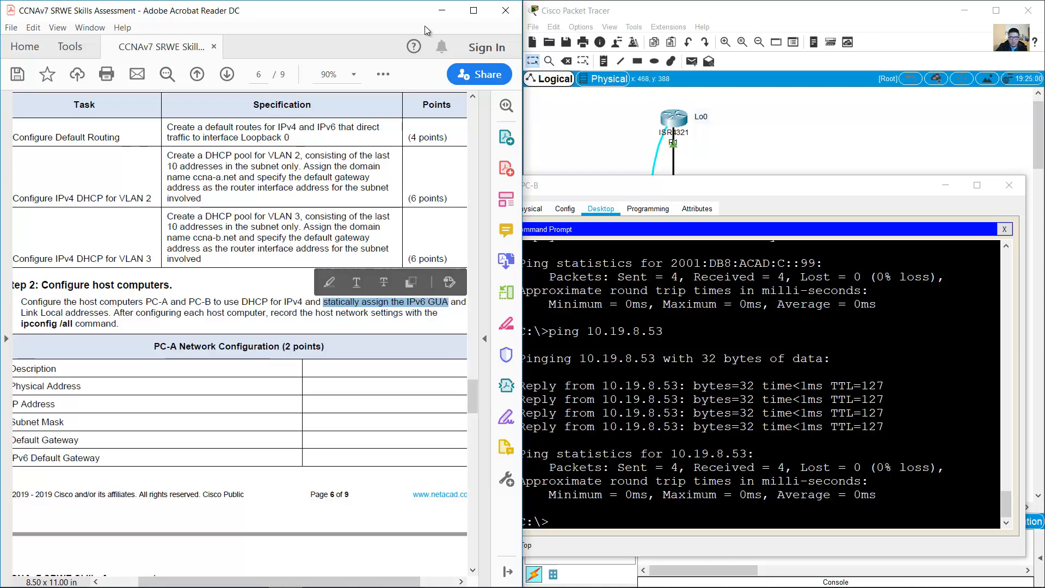
Step: Set PC-A's IPv6 to static 2001:db8:acad:a::50/64 with gateway fe80::1
left_click(441, 10)
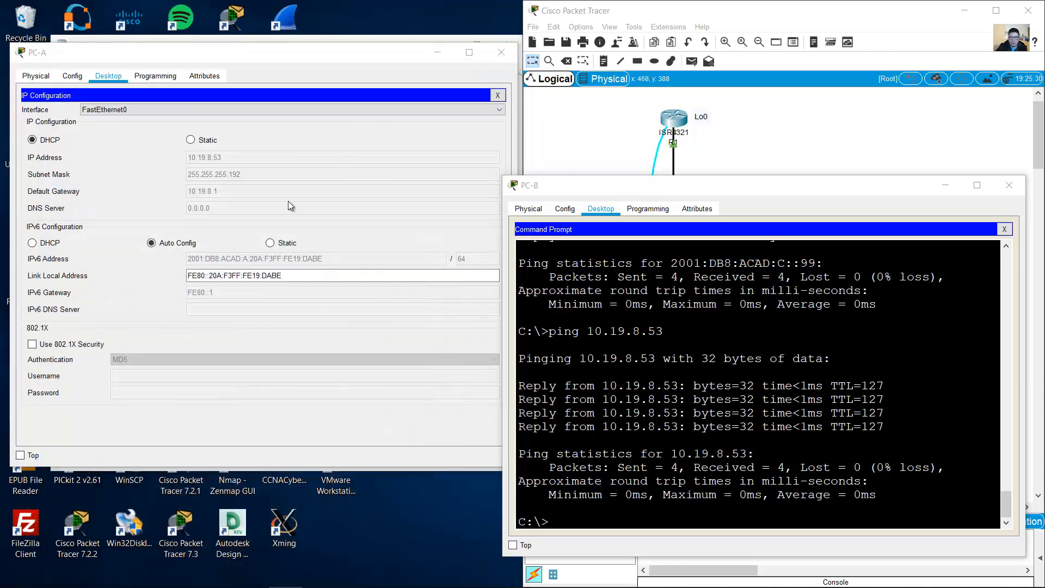
left_click(271, 243)
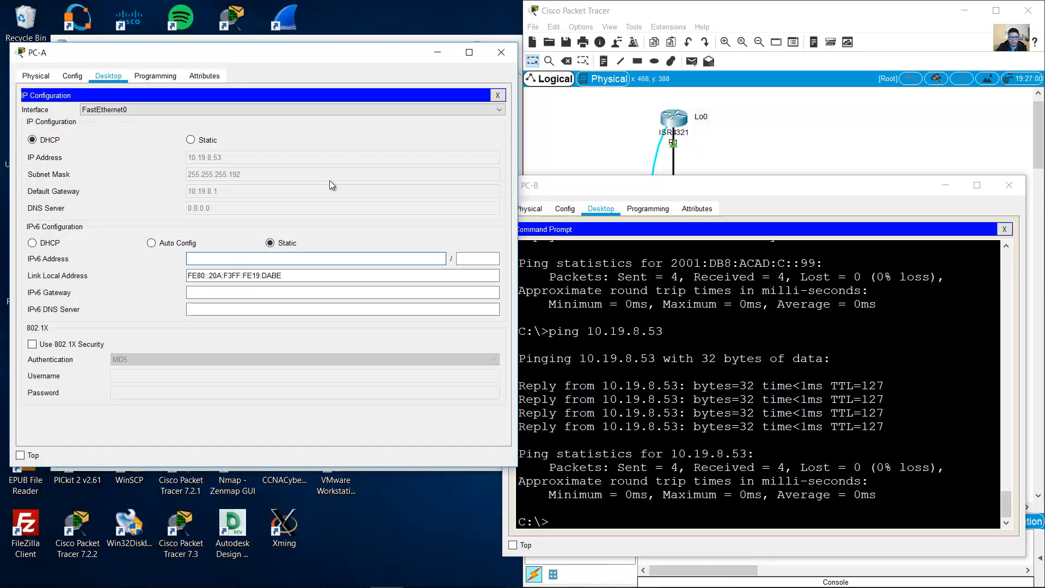
type("2001")
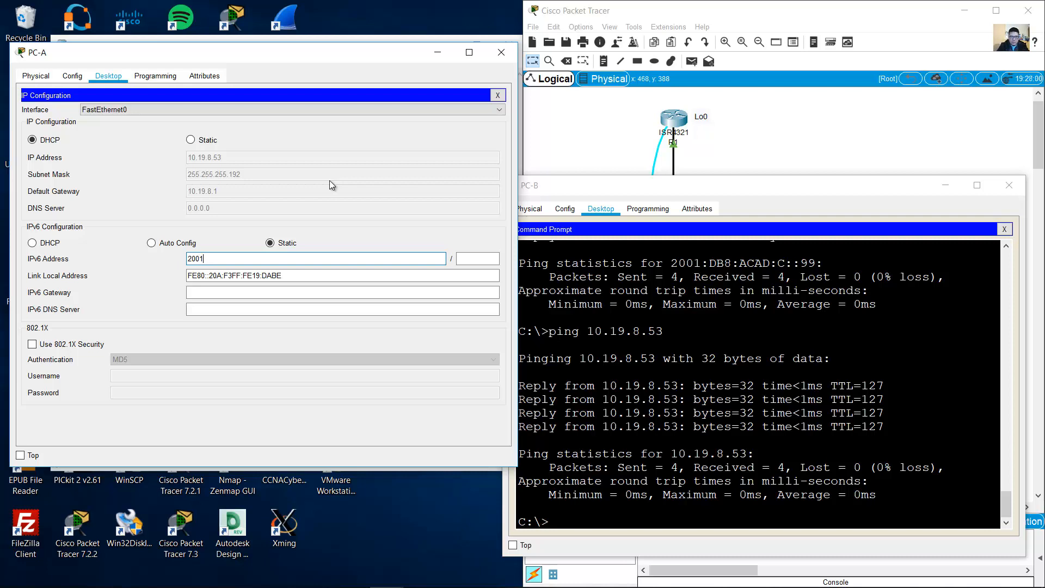
type(":db8:acad:")
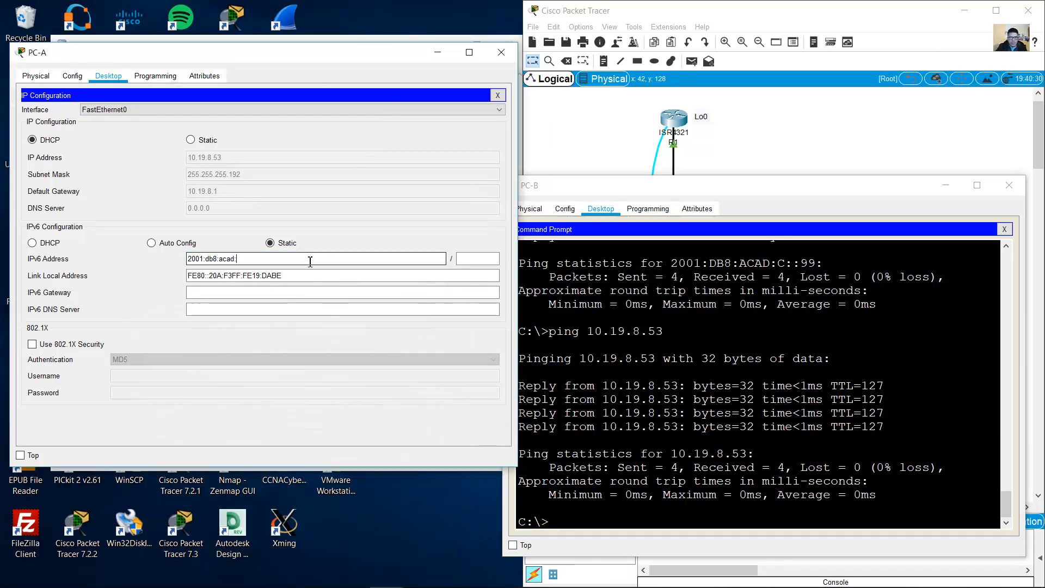
type("a::50")
key("Tab")
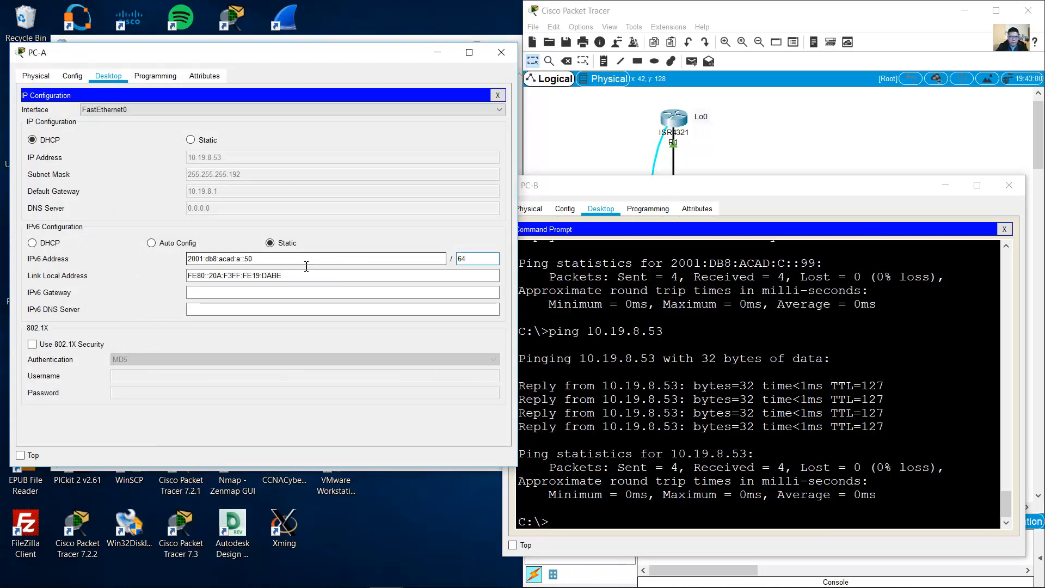
left_click(278, 296)
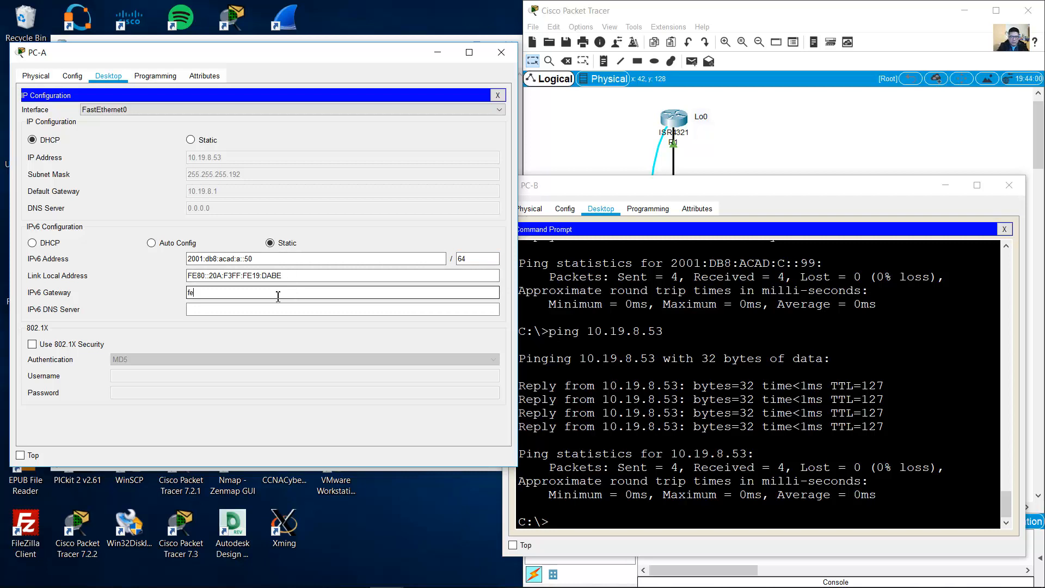
type("fe80::1")
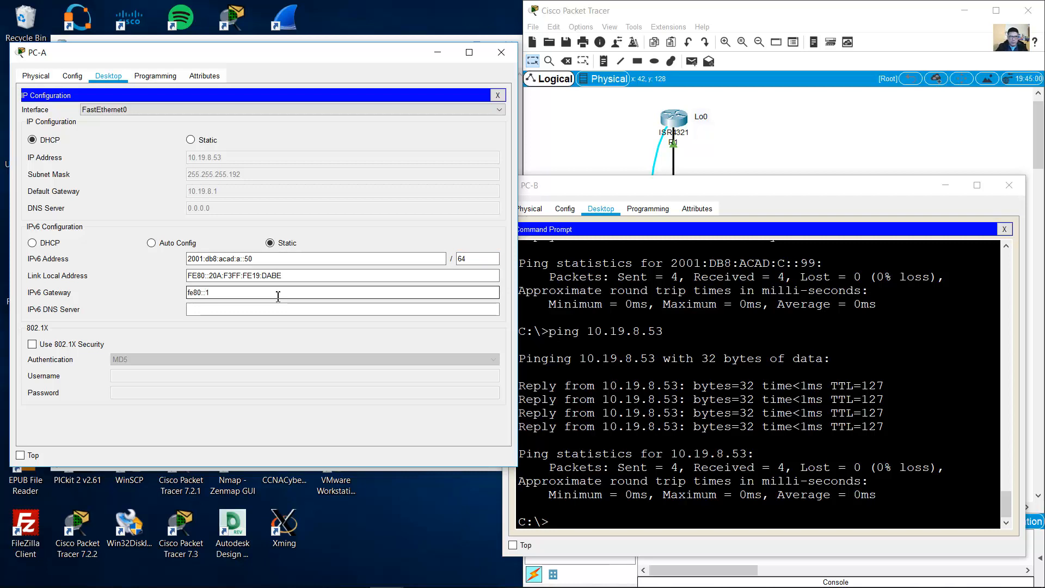
Step: Ping PC-A's new address 2001:db8:acad:a::50 from PC-B
left_click(713, 437)
type("ping 2001:db8:acad:c::99")
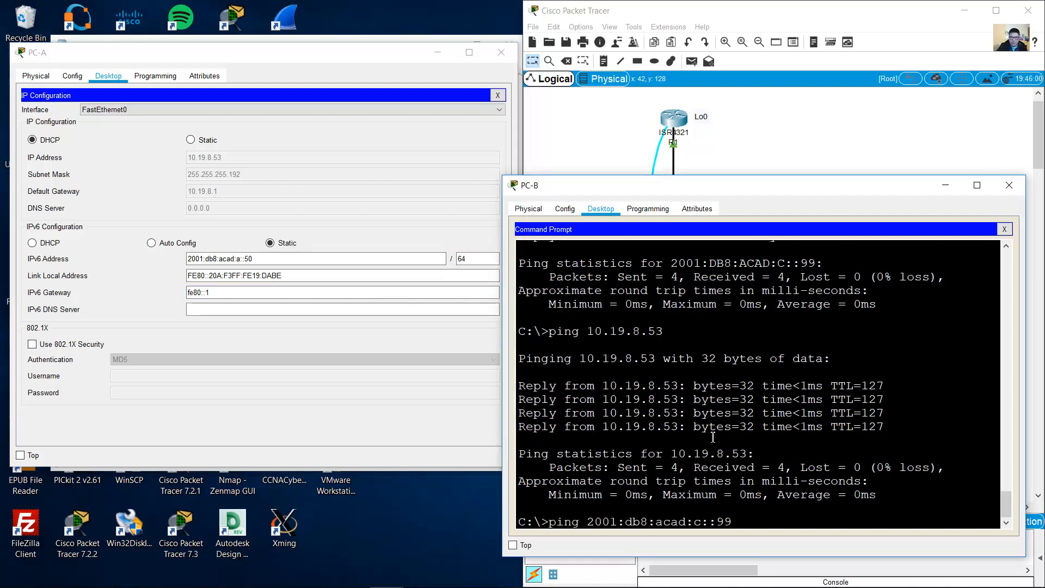
key("BackSpace")
key("BackSpace")
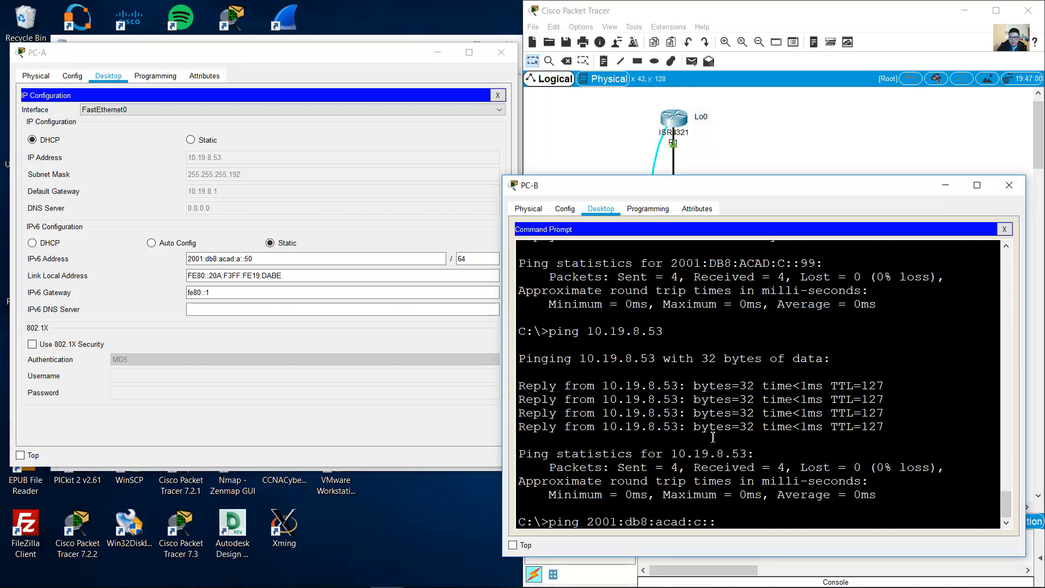
key("BackSpace")
key("BackSpace")
key("BackSpace")
type("a::50")
key("Return")
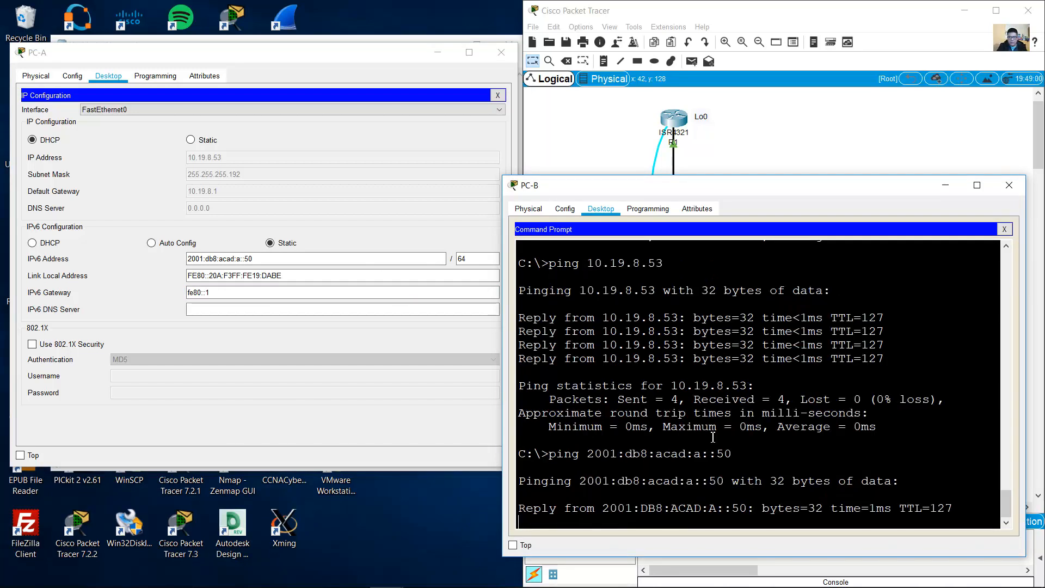